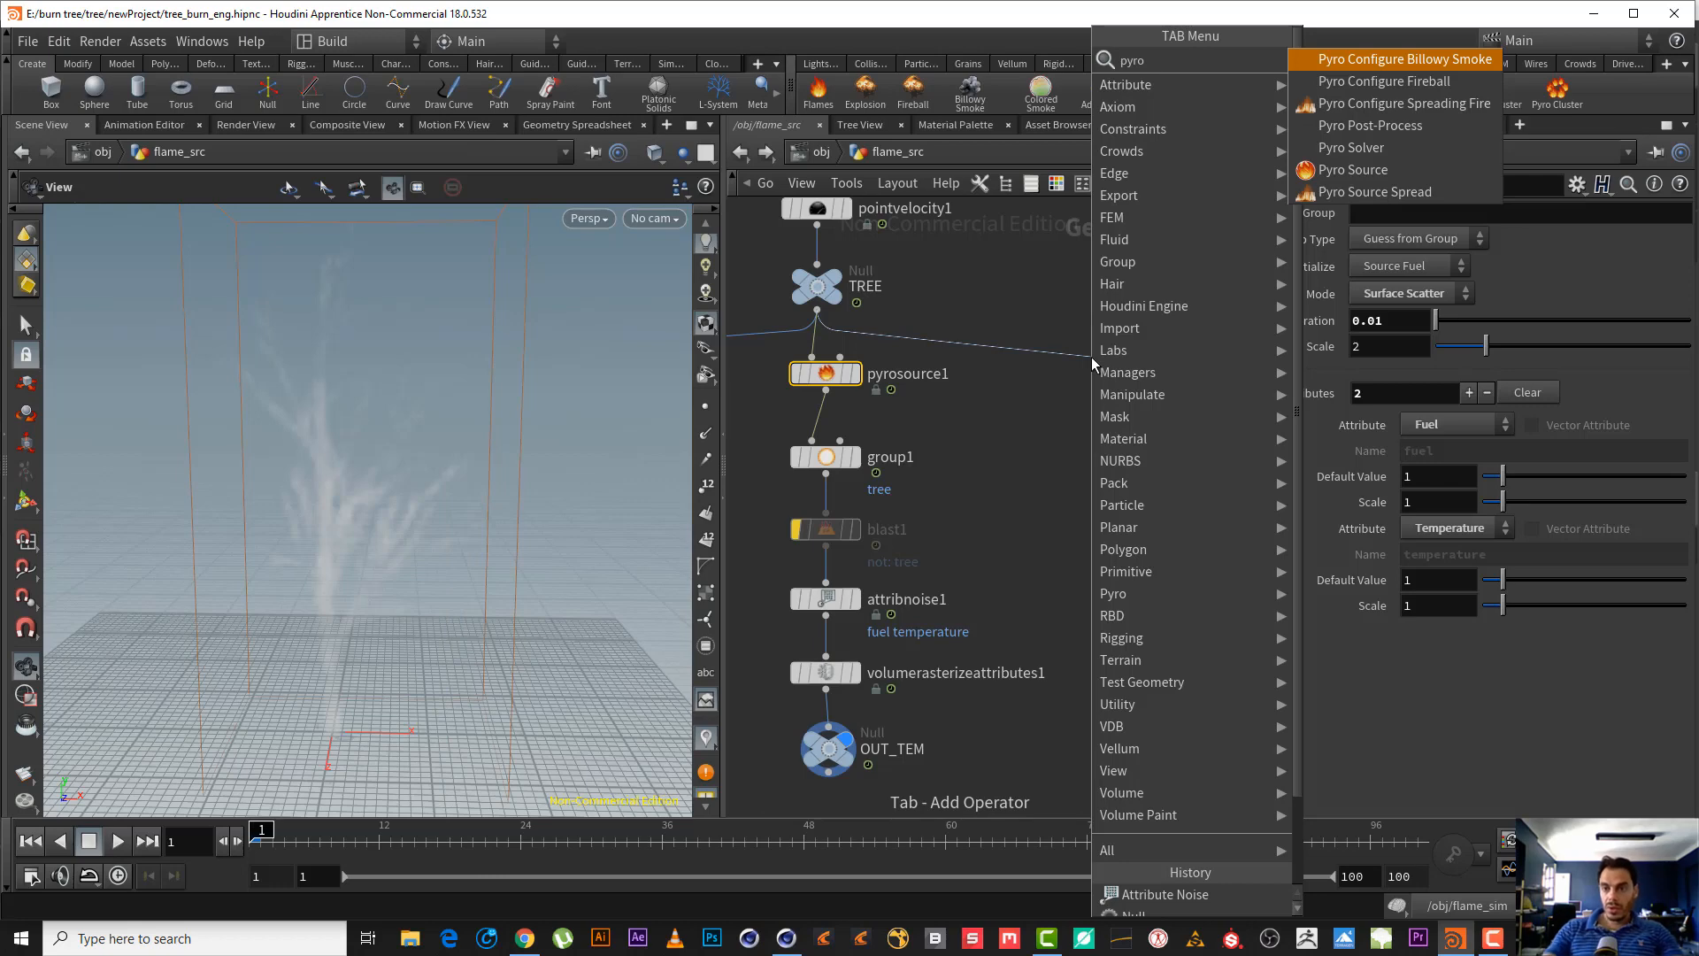
key(Down)
key(Down)
key(Down)
key(Down)
key(Down)
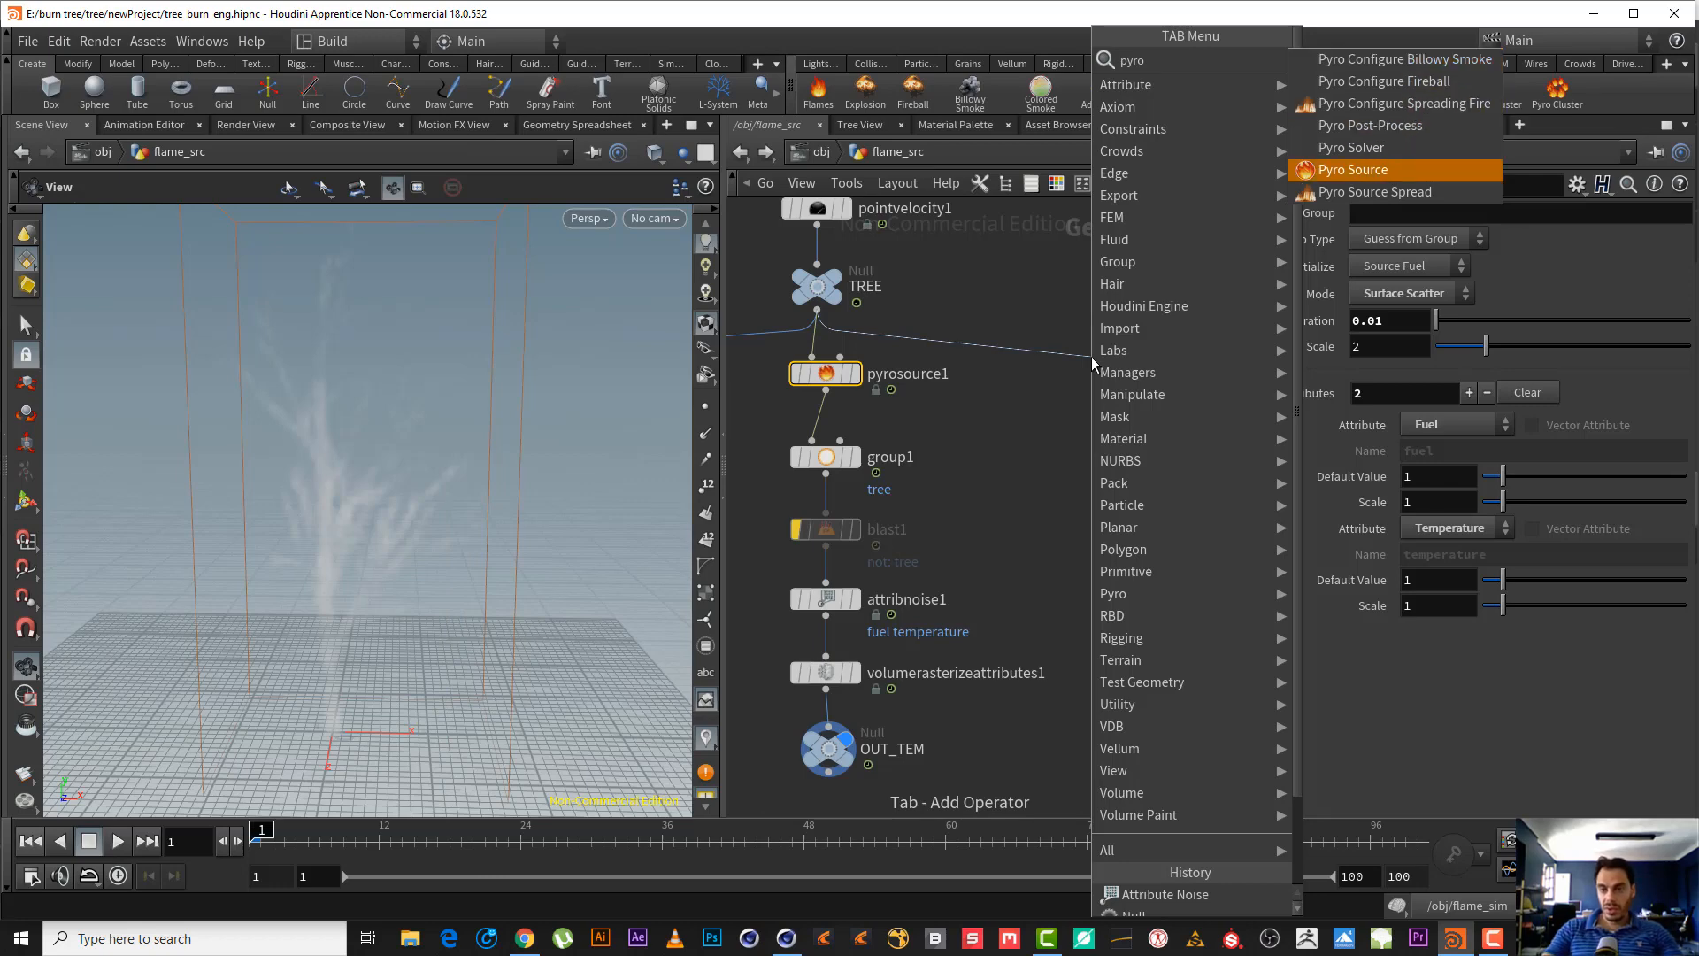
click(1016, 451)
- Display the polyreduce1 node's result to view the reduced tree mesh
right_drag(269, 531, 265, 588)
drag(265, 588, 343, 471)
drag(363, 653, 346, 650)
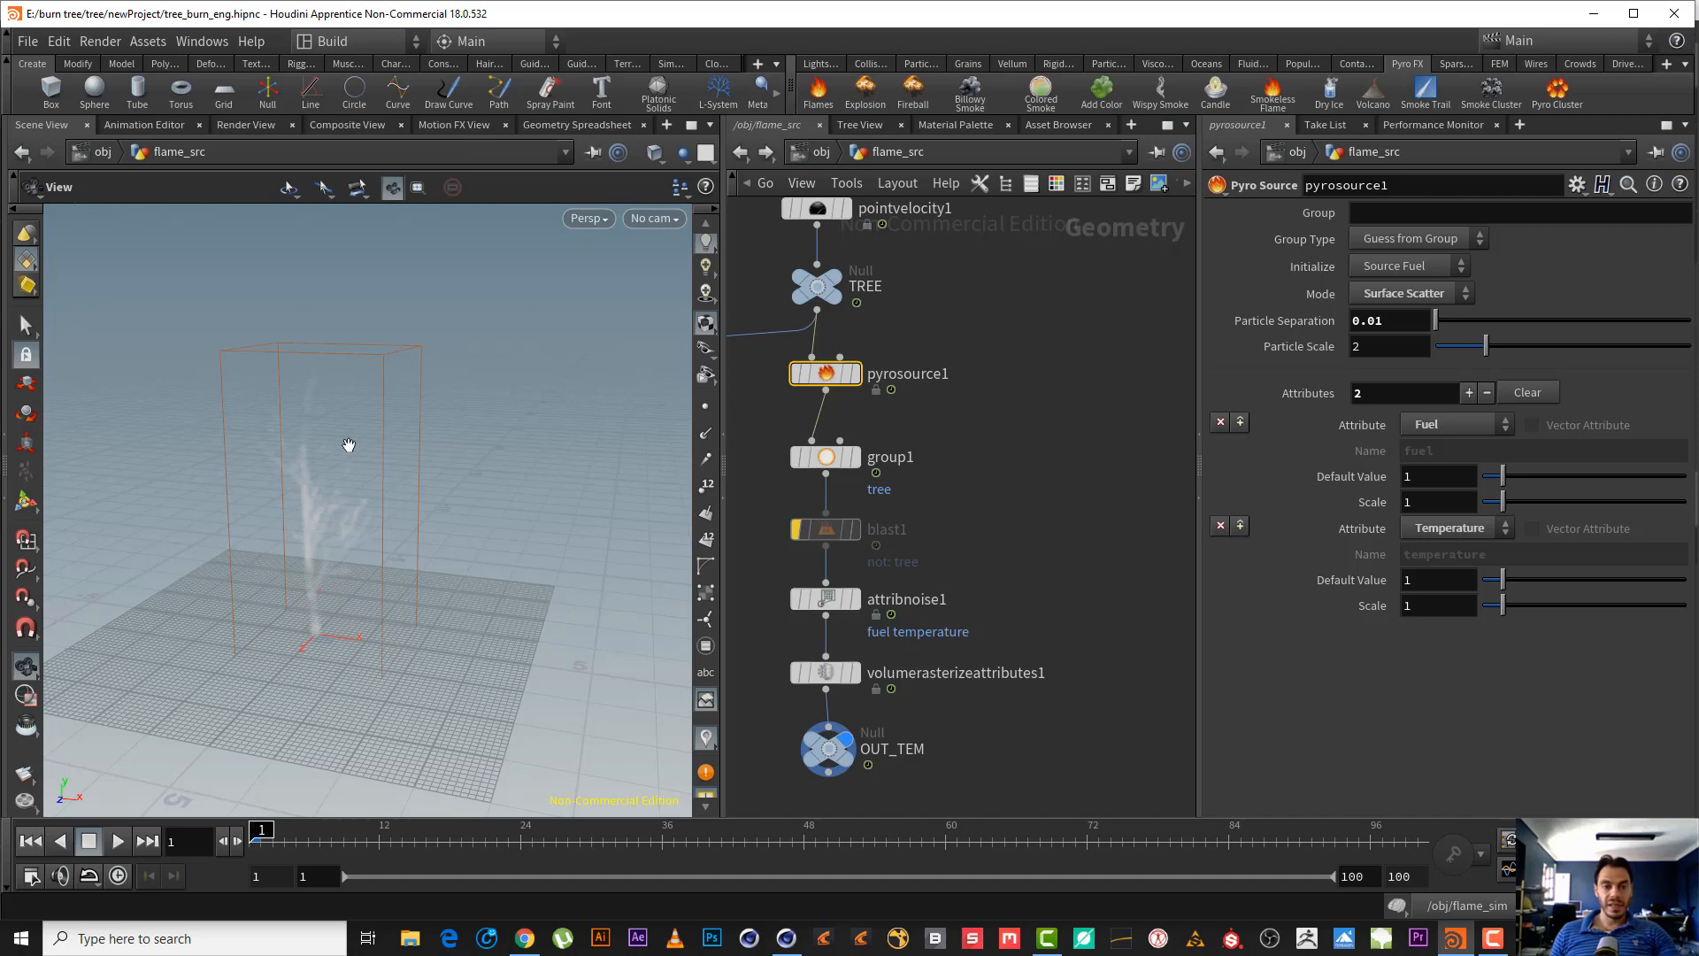
drag(407, 443, 355, 517)
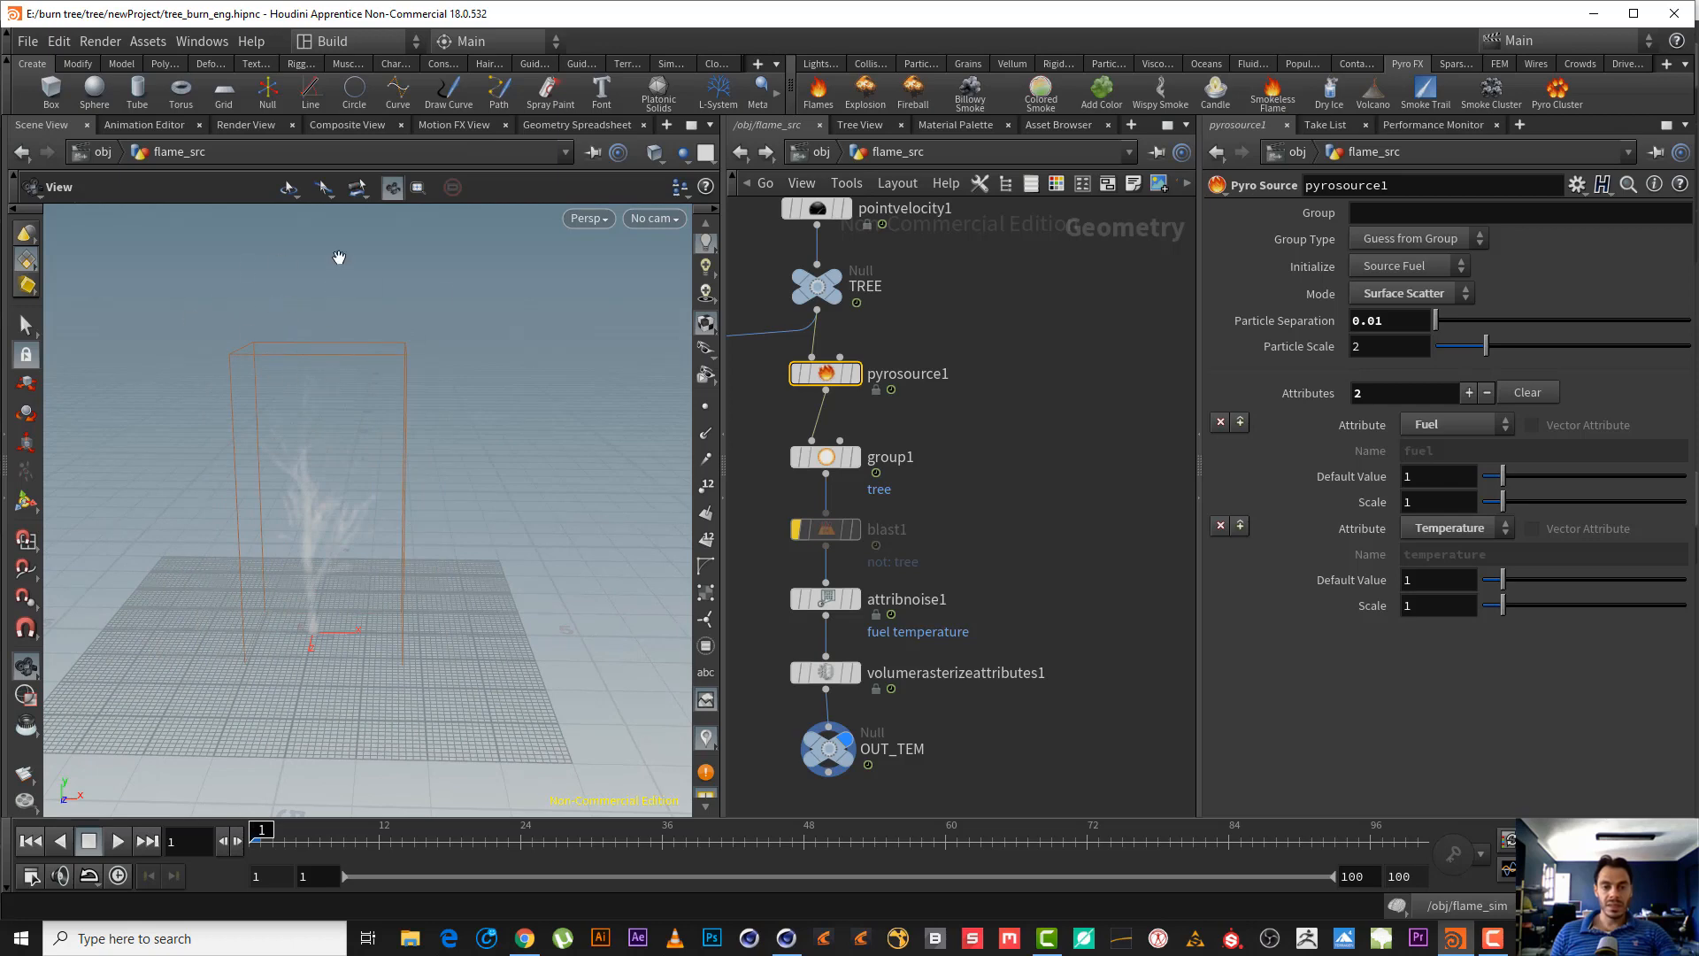
scroll(968, 543, down, 3)
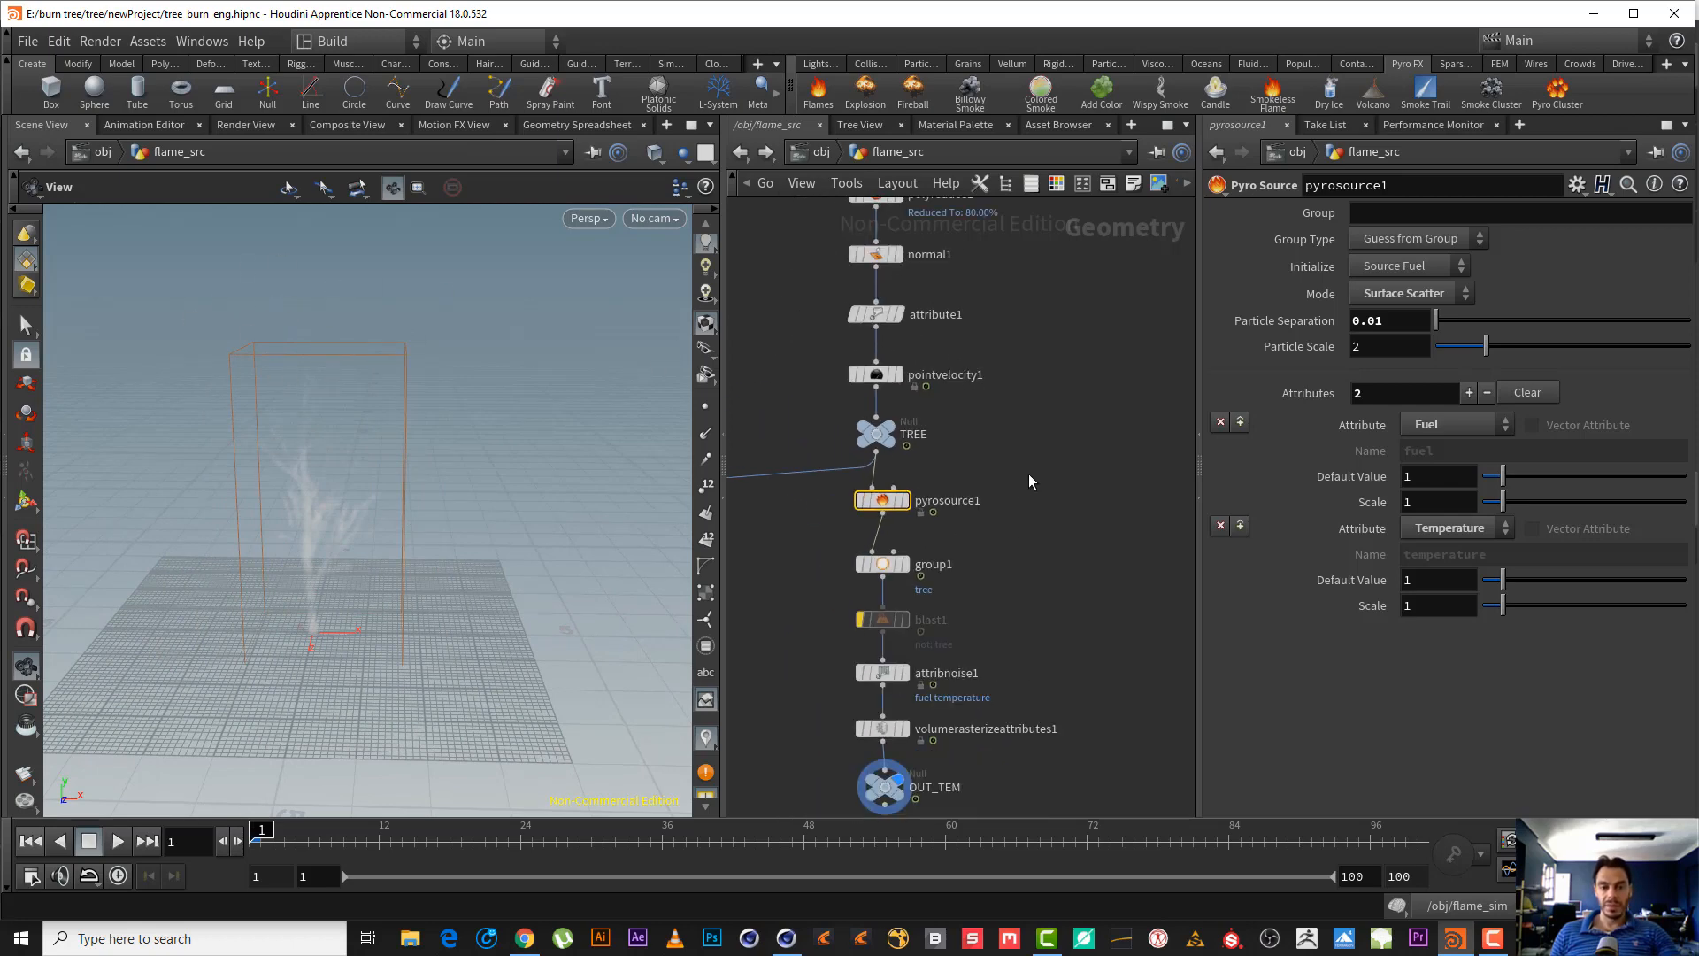
middle_drag(1028, 480, 973, 537)
middle_drag(998, 342, 998, 402)
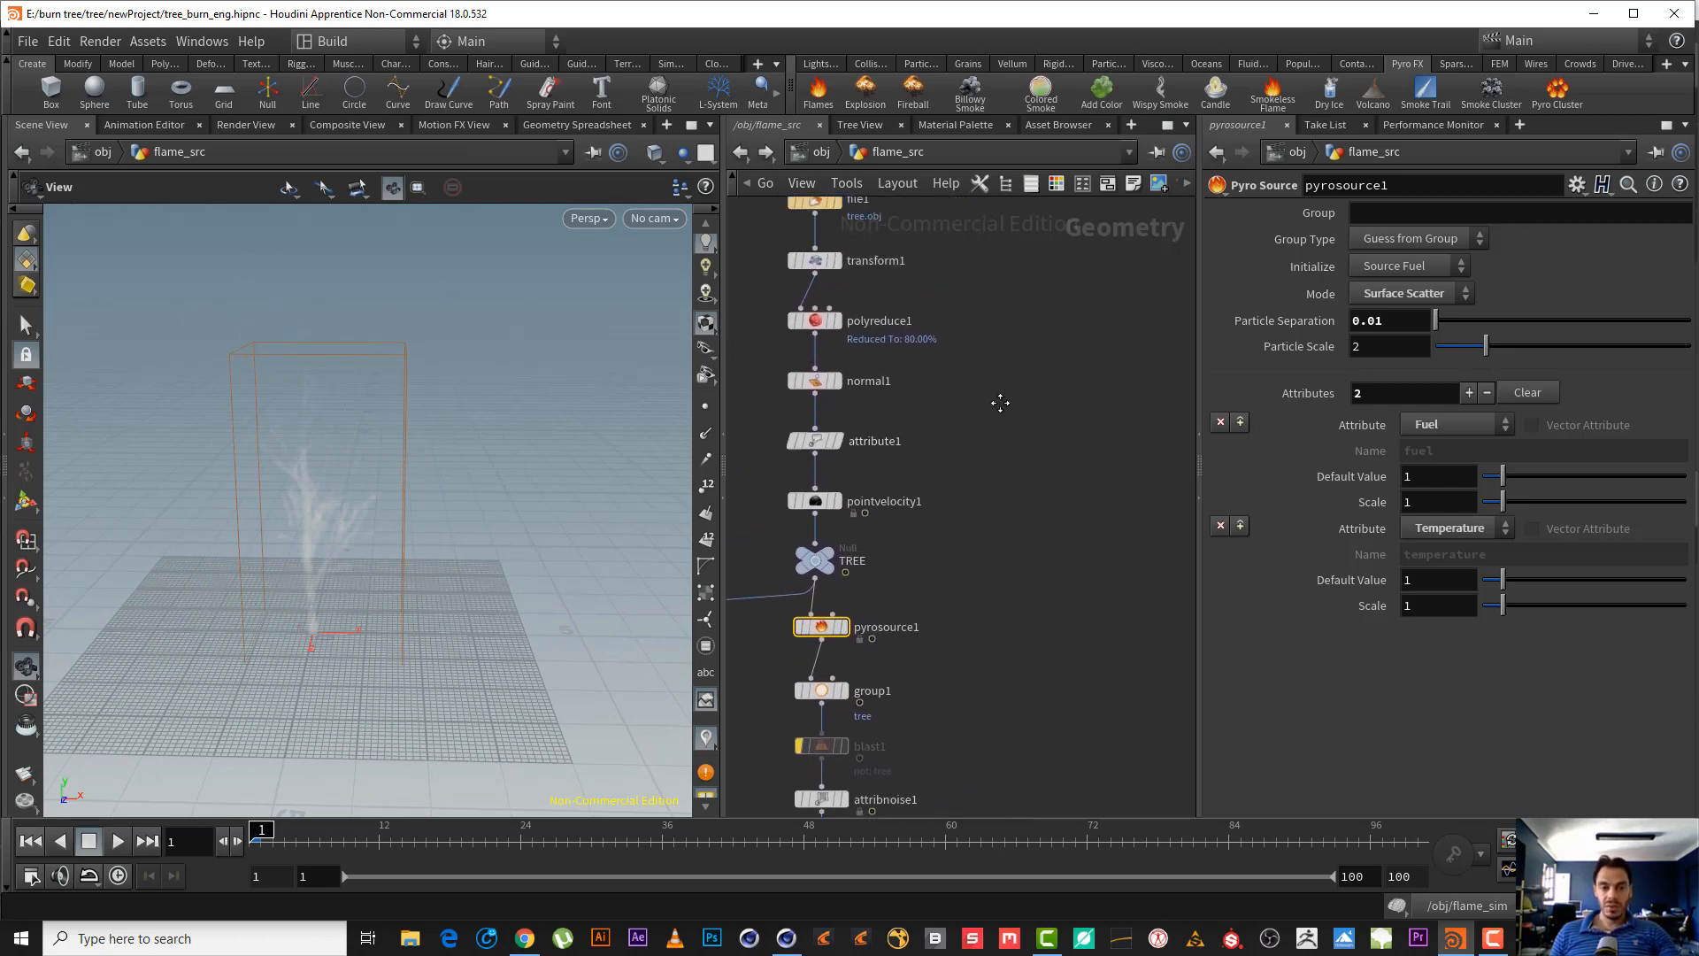
click(837, 320)
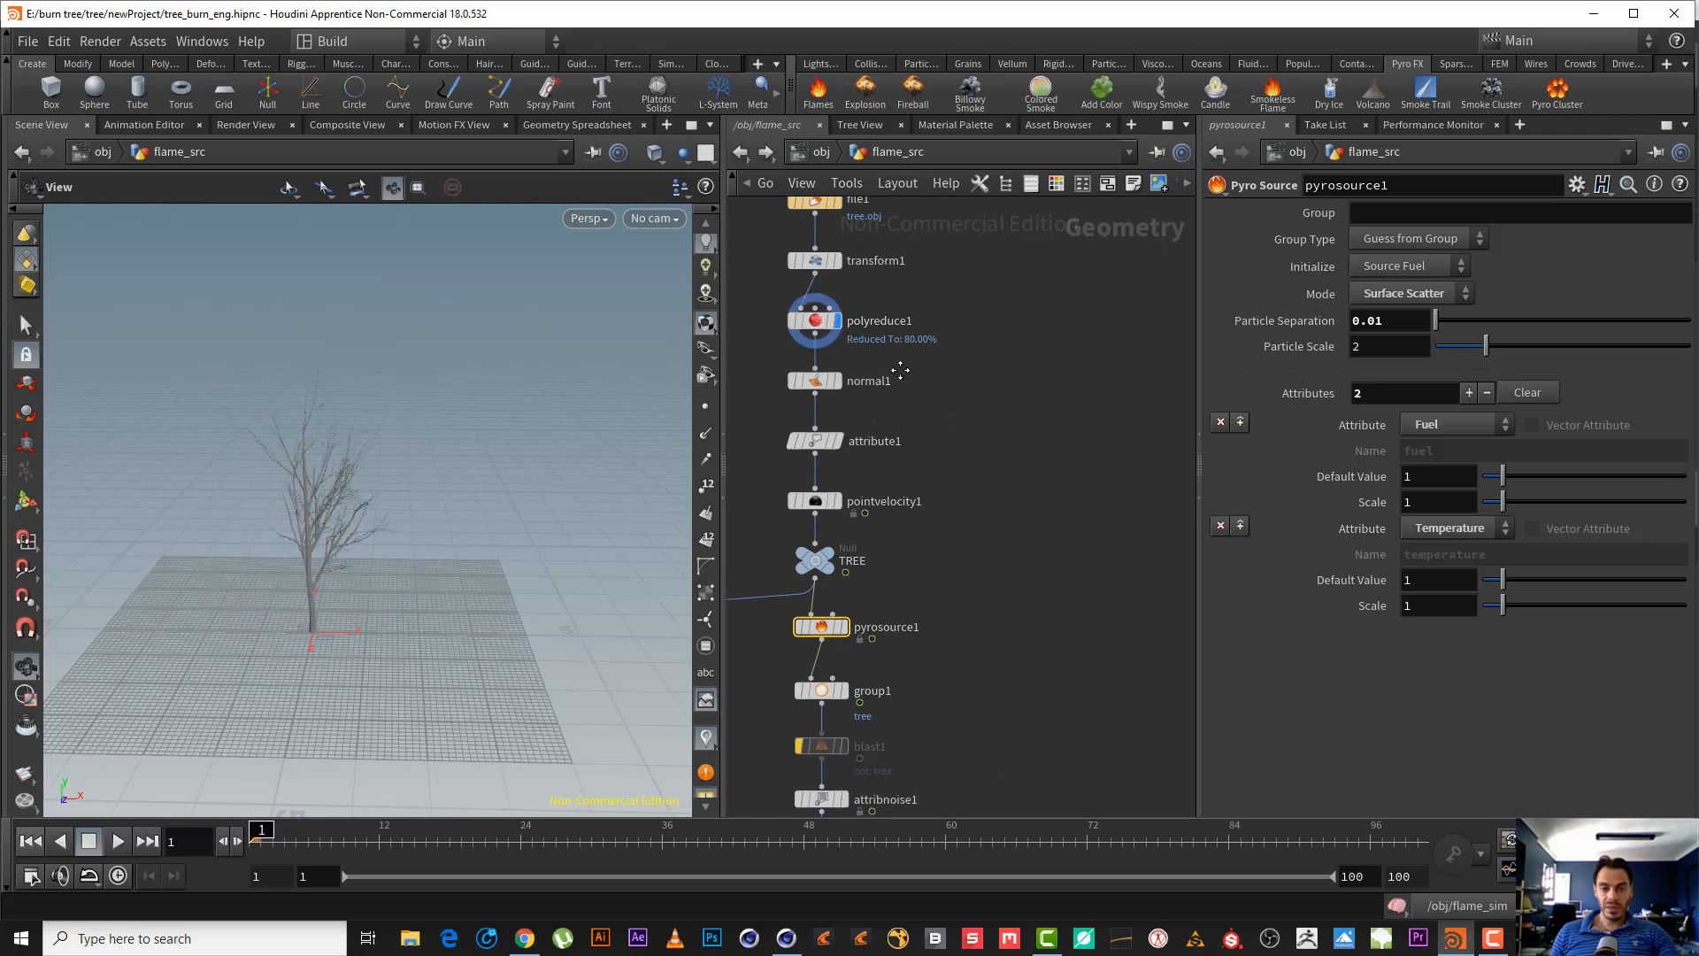
- Add a Bound node fed by the polyreduce1 output, beside the main node chain, and display it
mouse_move(881, 366)
middle_down()
mouse_move(818, 336)
mouse_move(897, 344)
middle_up()
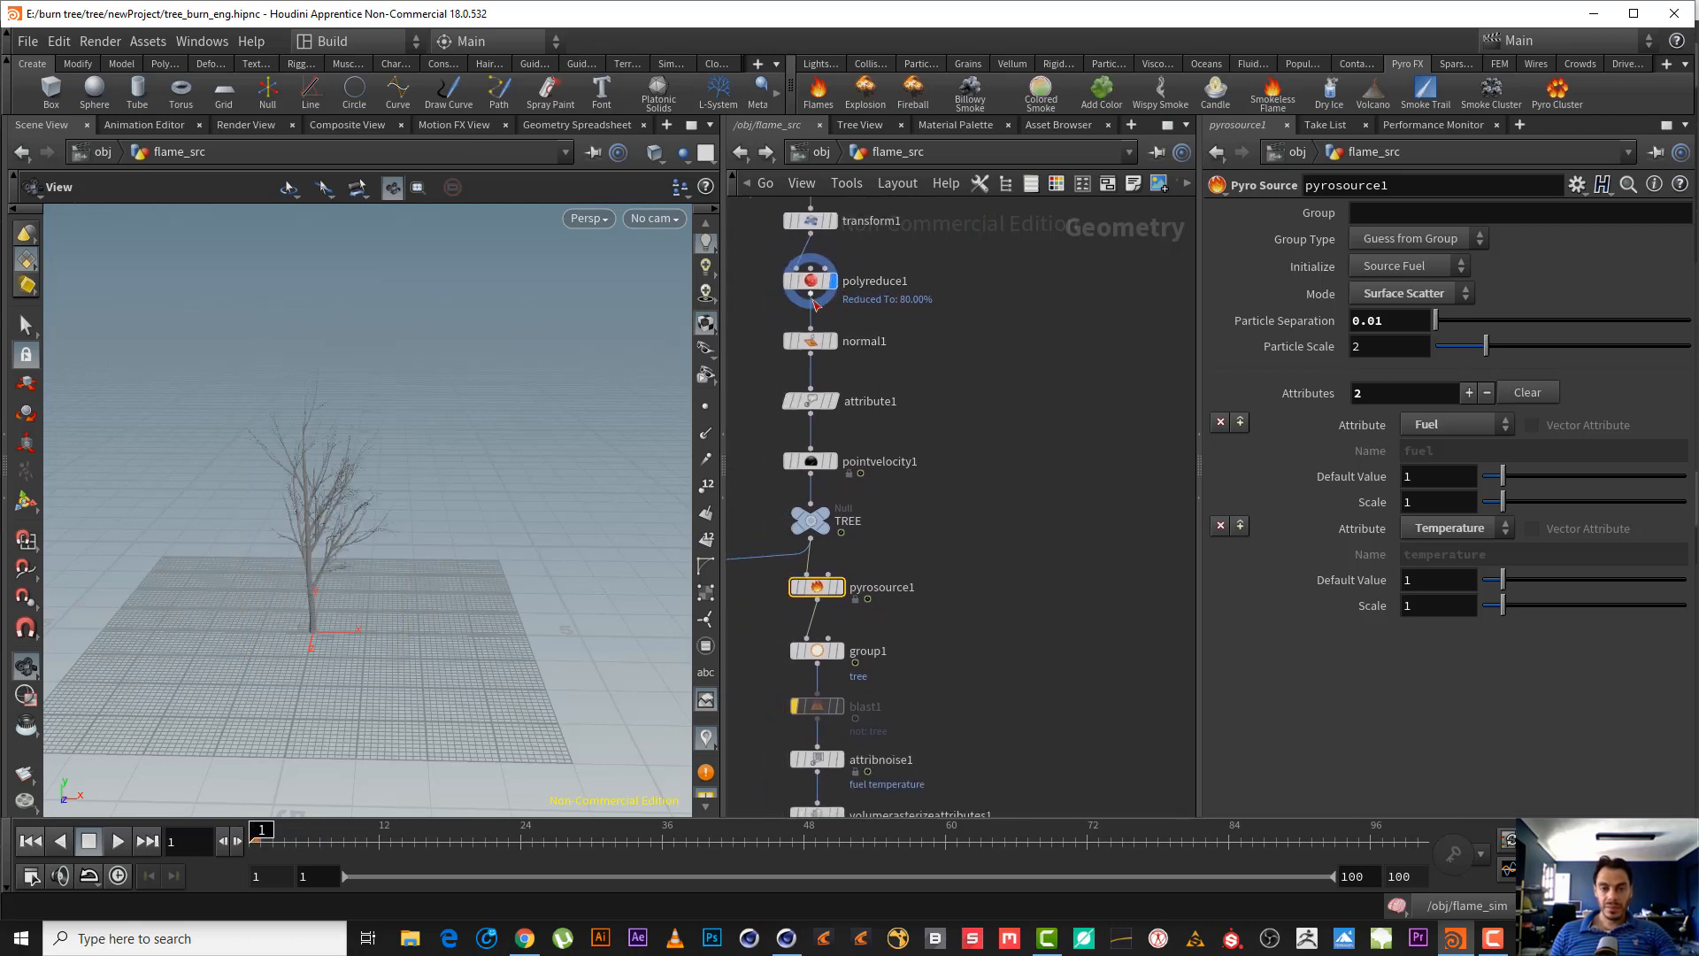
click(810, 301)
key(Tab)
text(bou)
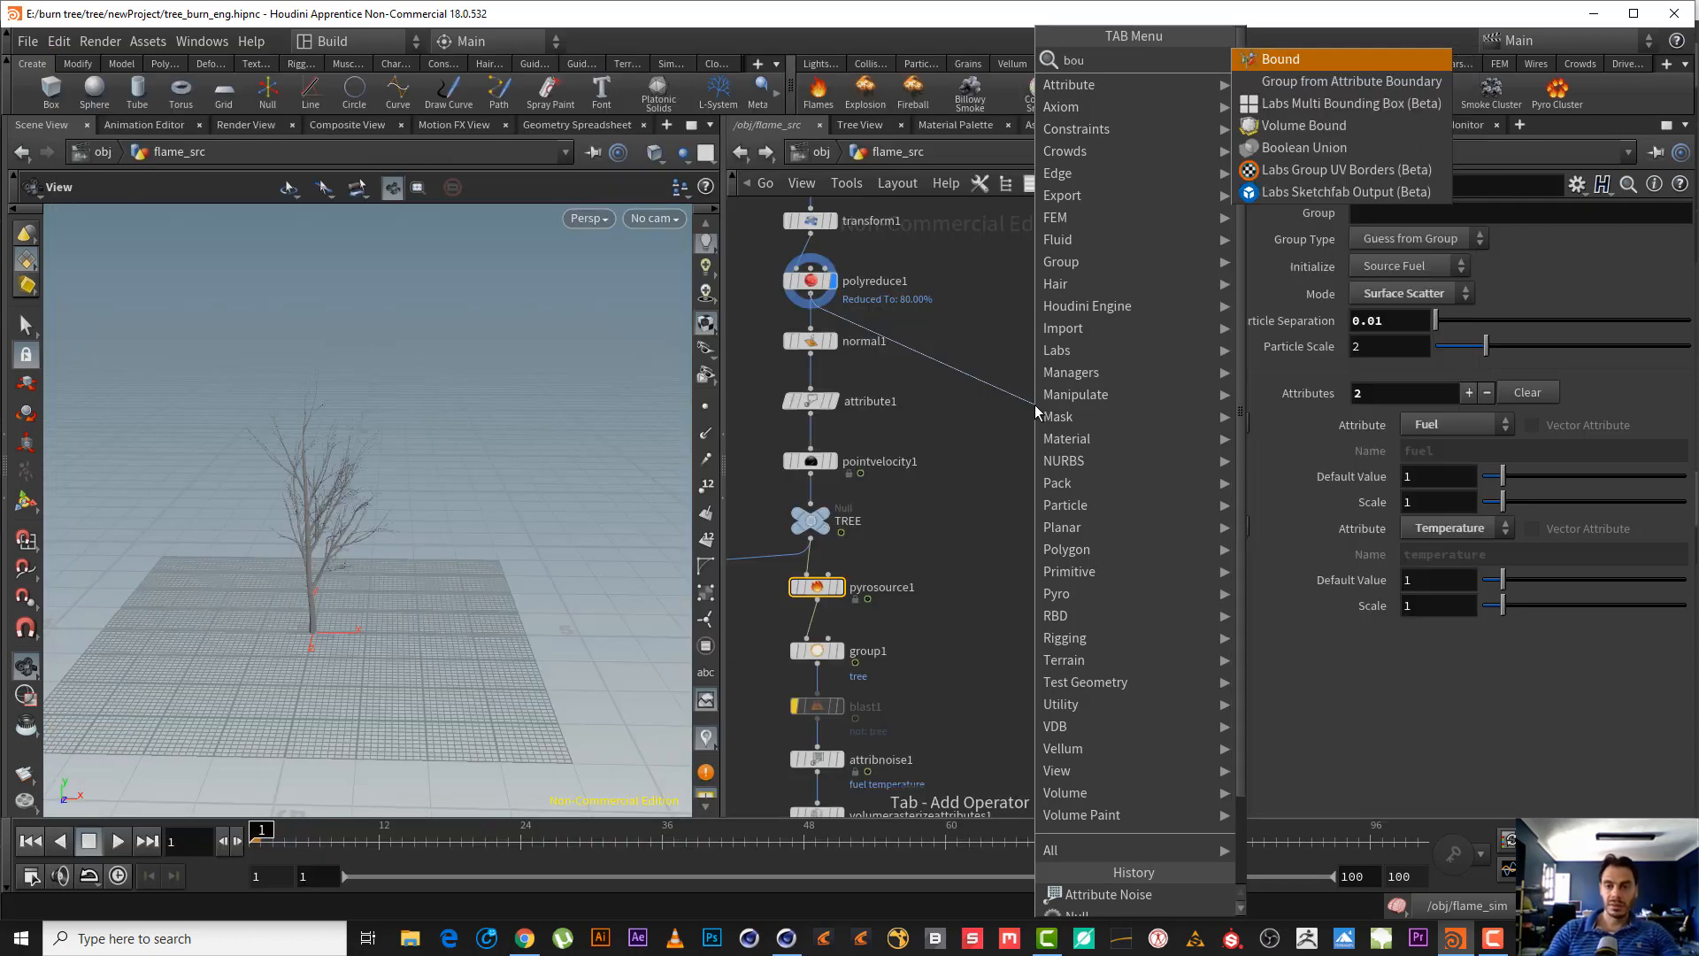
key(Return)
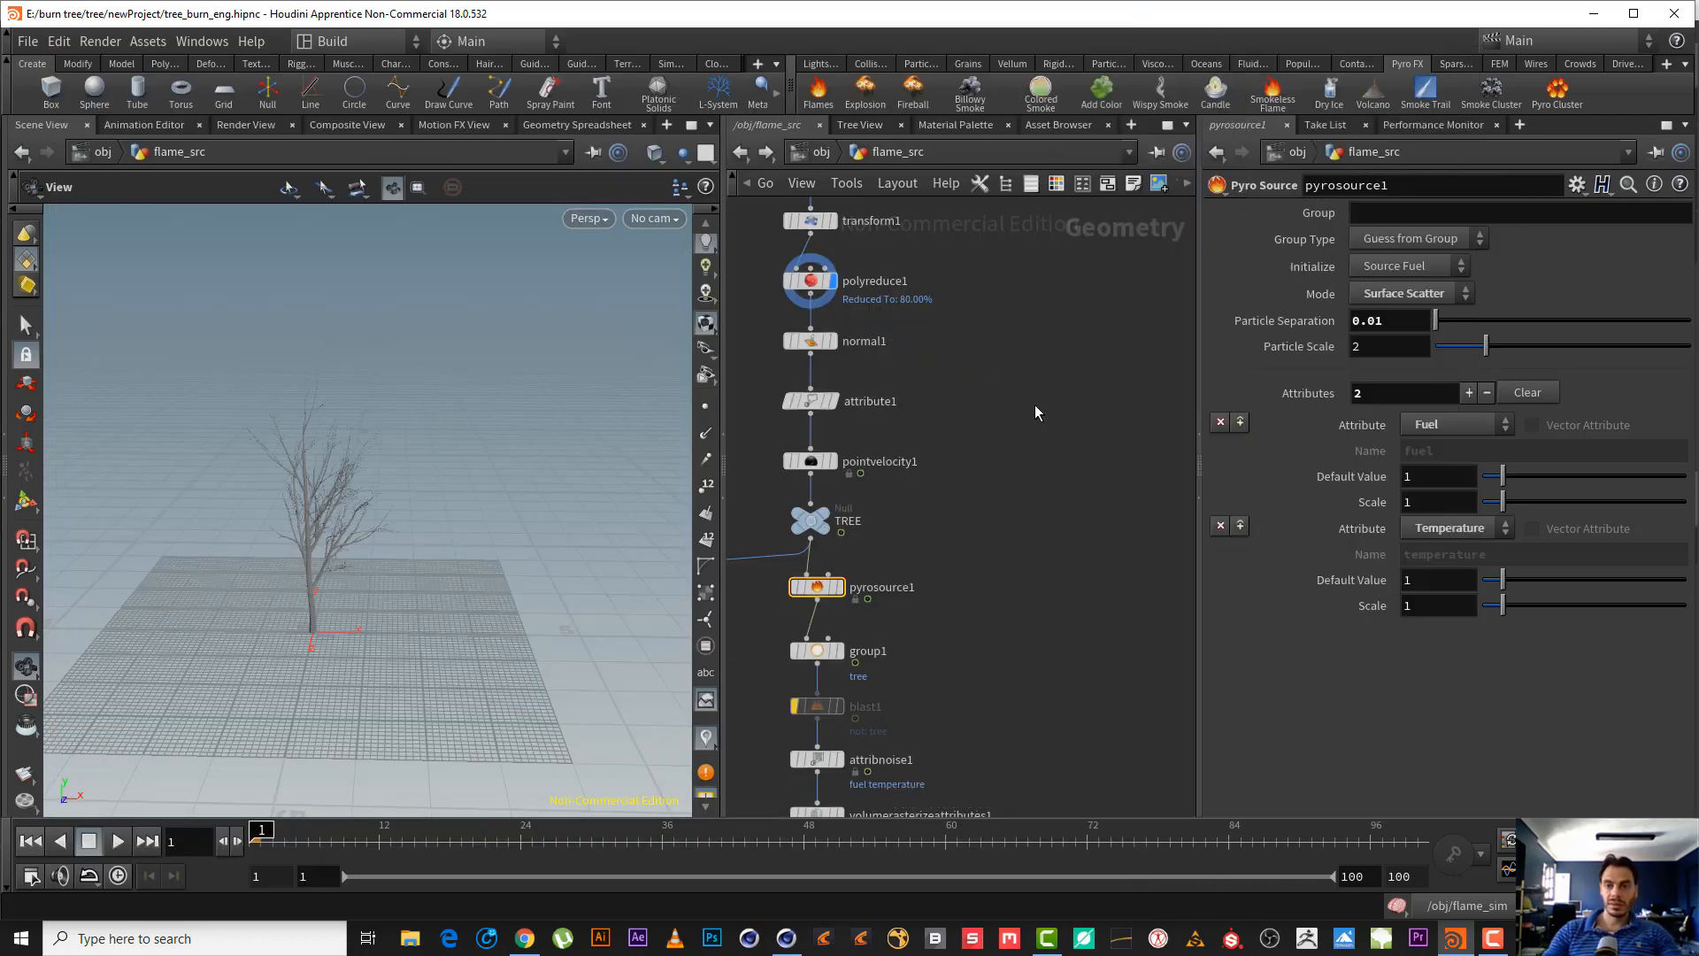
click(1034, 406)
click(1060, 406)
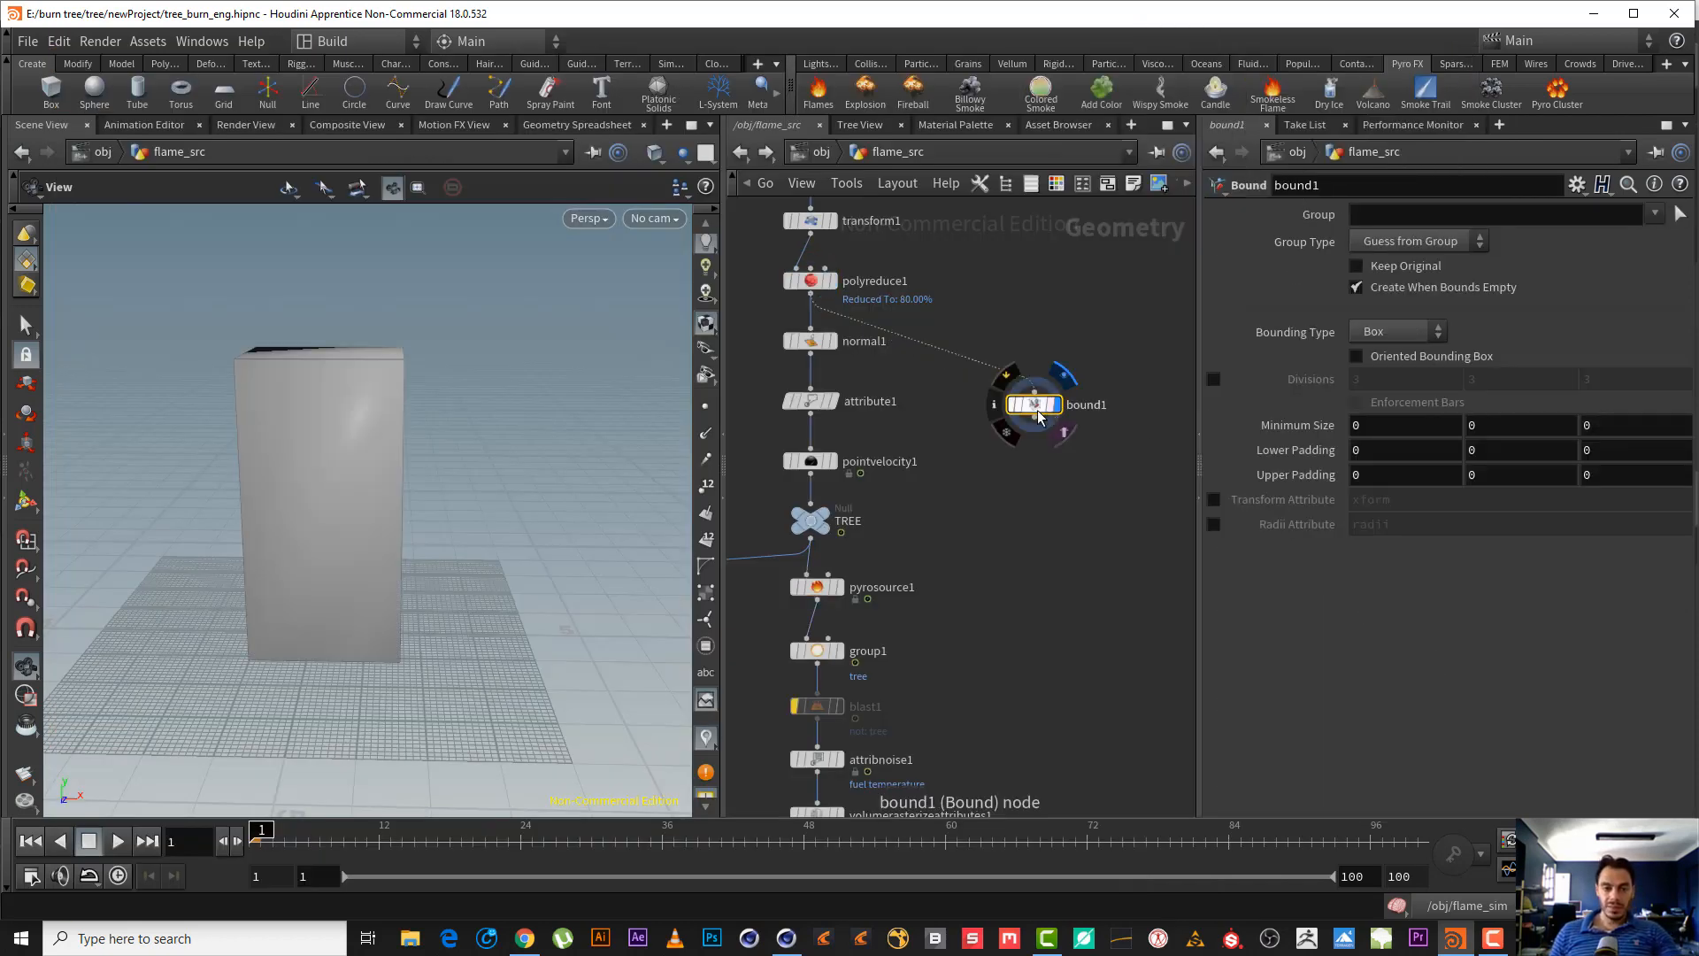
- Set the Bound node's Lower Padding to 1, 0, 1 and its Upper Padding to 1, 1, 1
click(1360, 448)
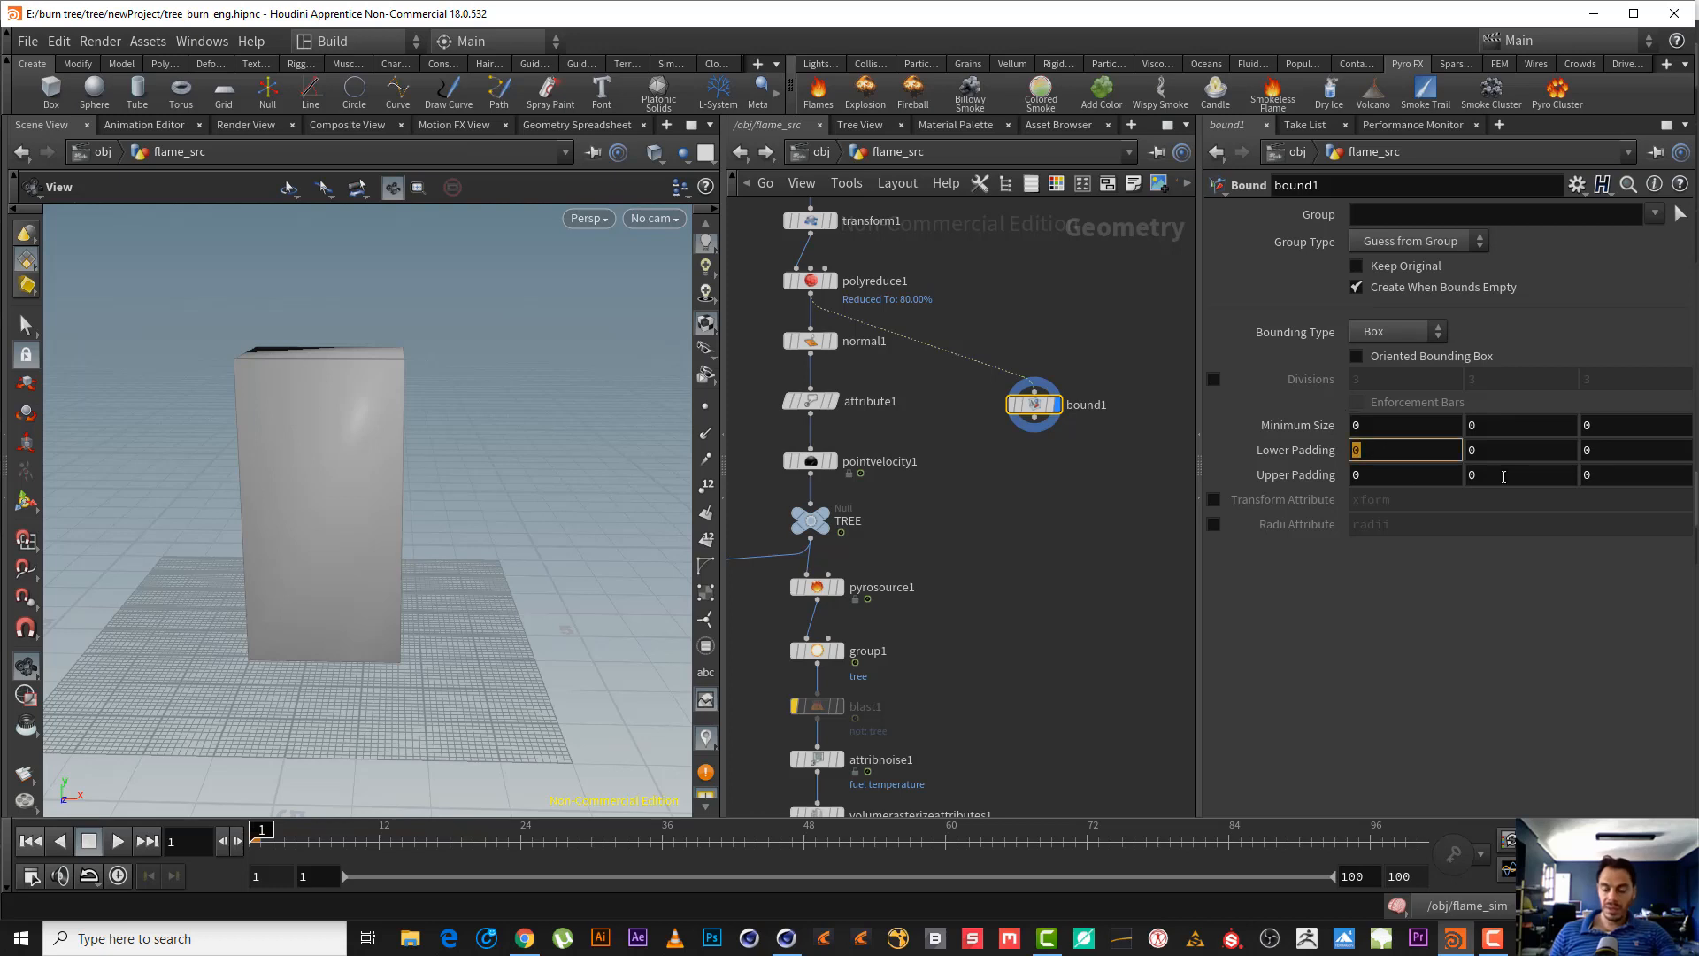
text(1)
key(Tab)
key(Tab)
text(1)
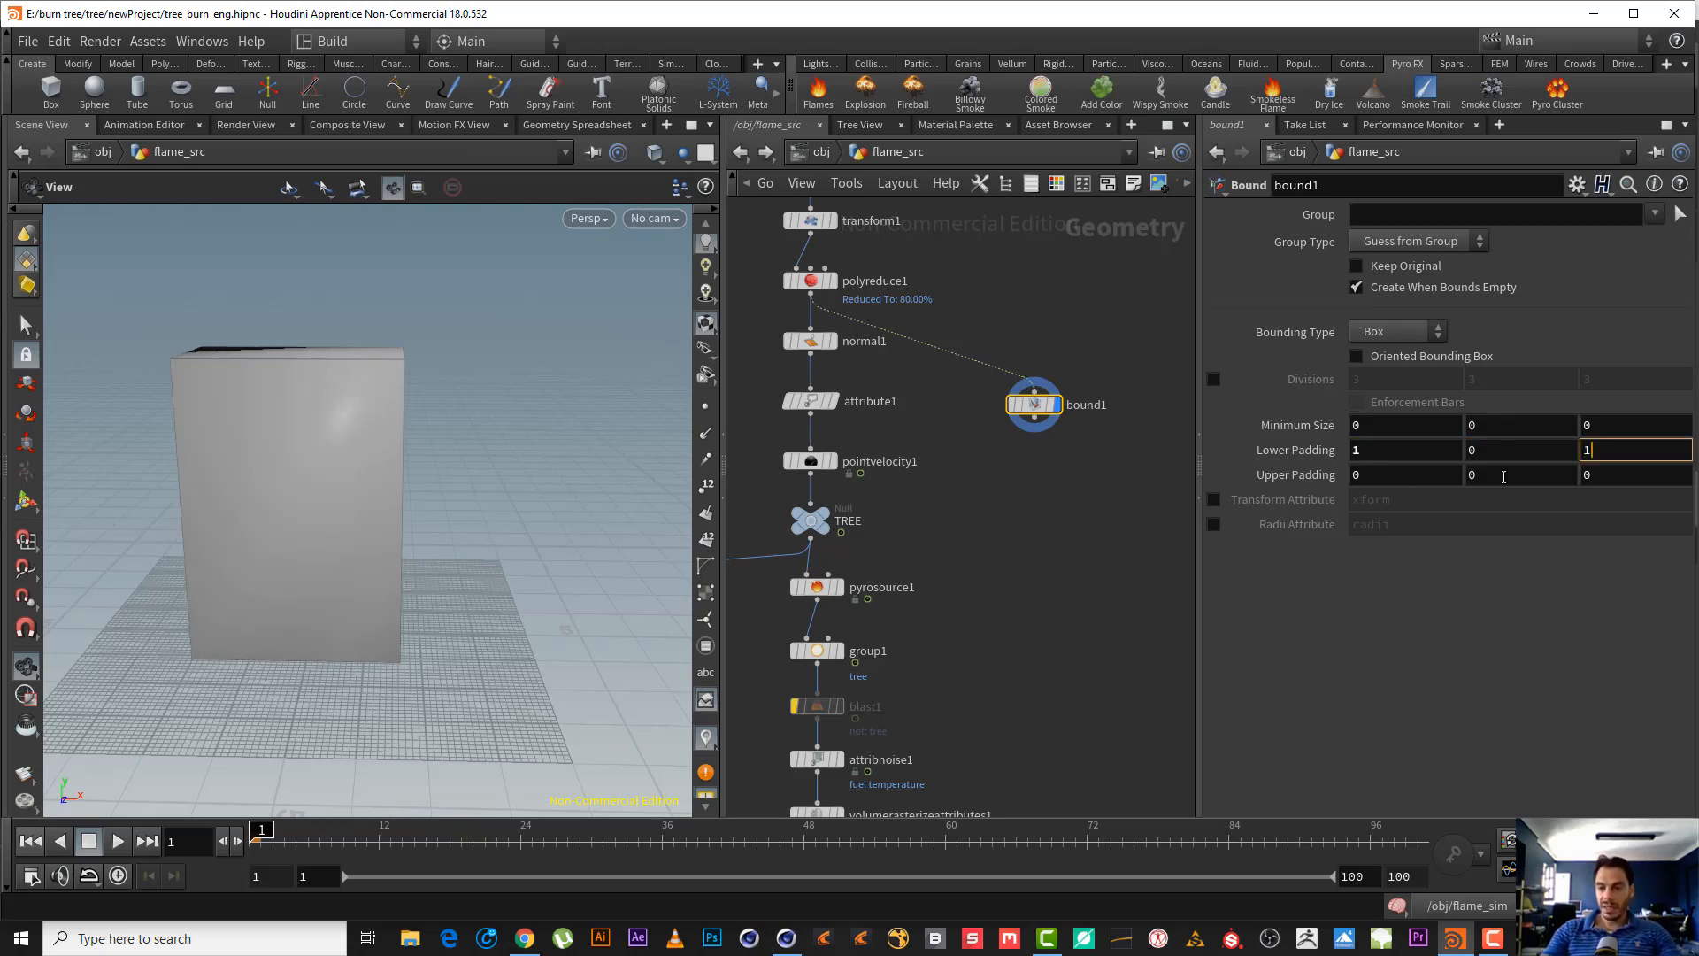
key(Tab)
text(1)
key(Tab)
text(1)
key(Tab)
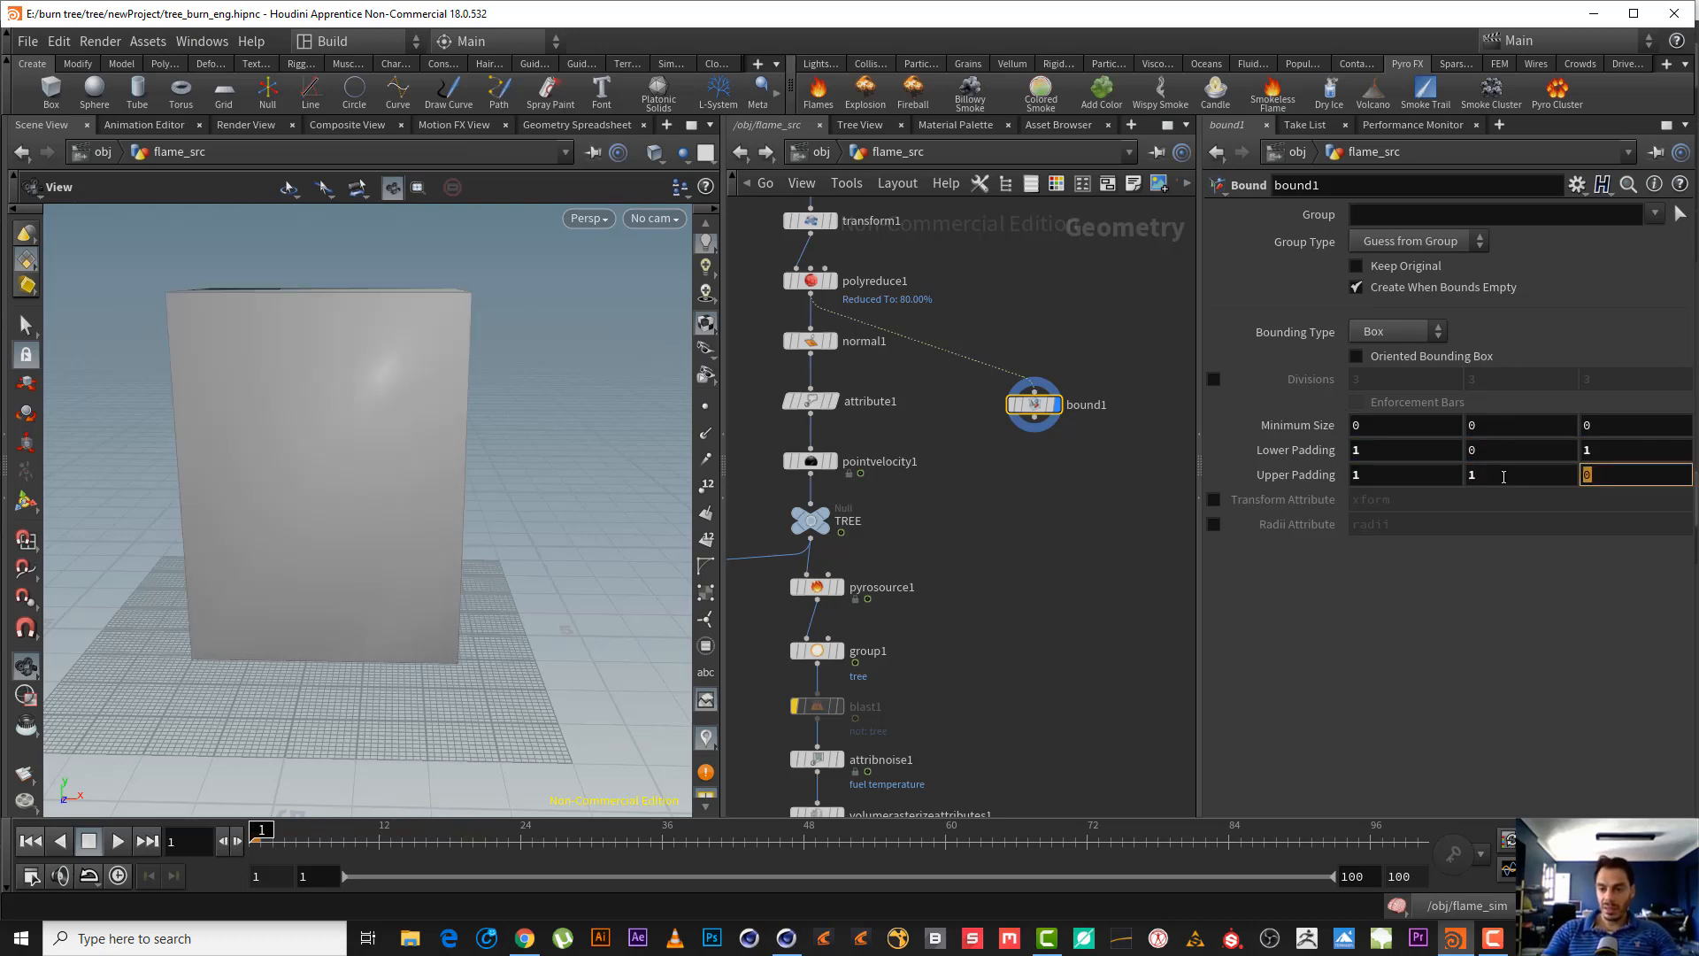
text(1)
key(Tab)
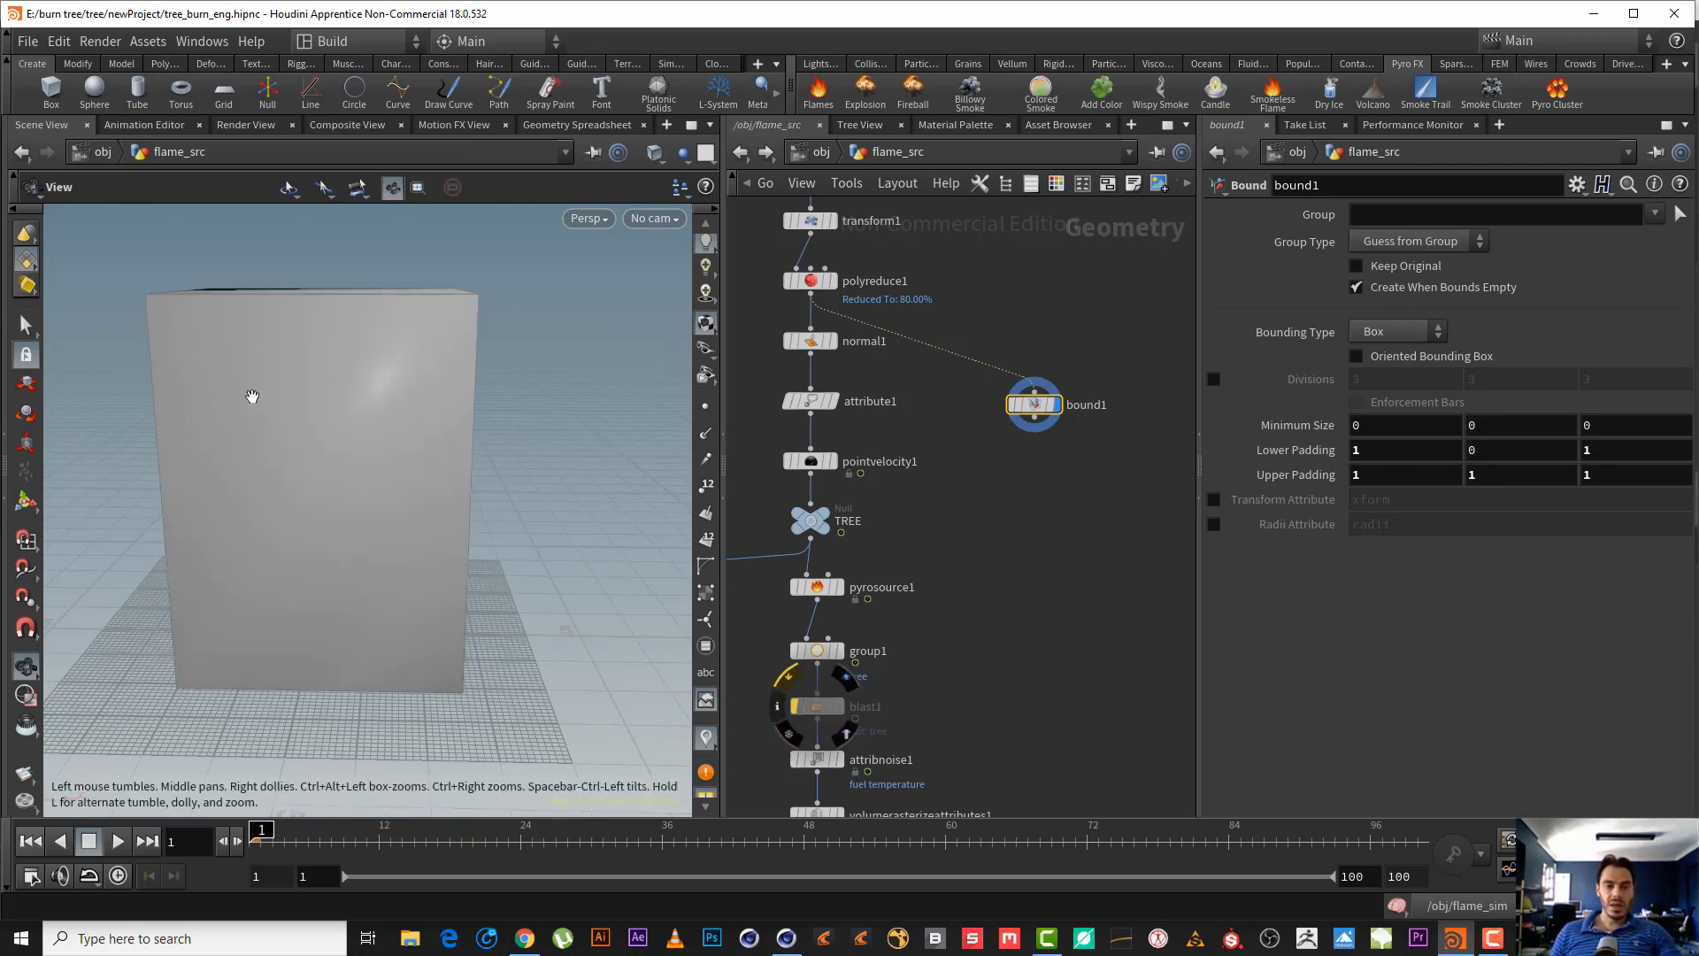
- Display polyreduce1 with bound1 as a template and examine how the padded box encloses the tree
drag(251, 394, 227, 394)
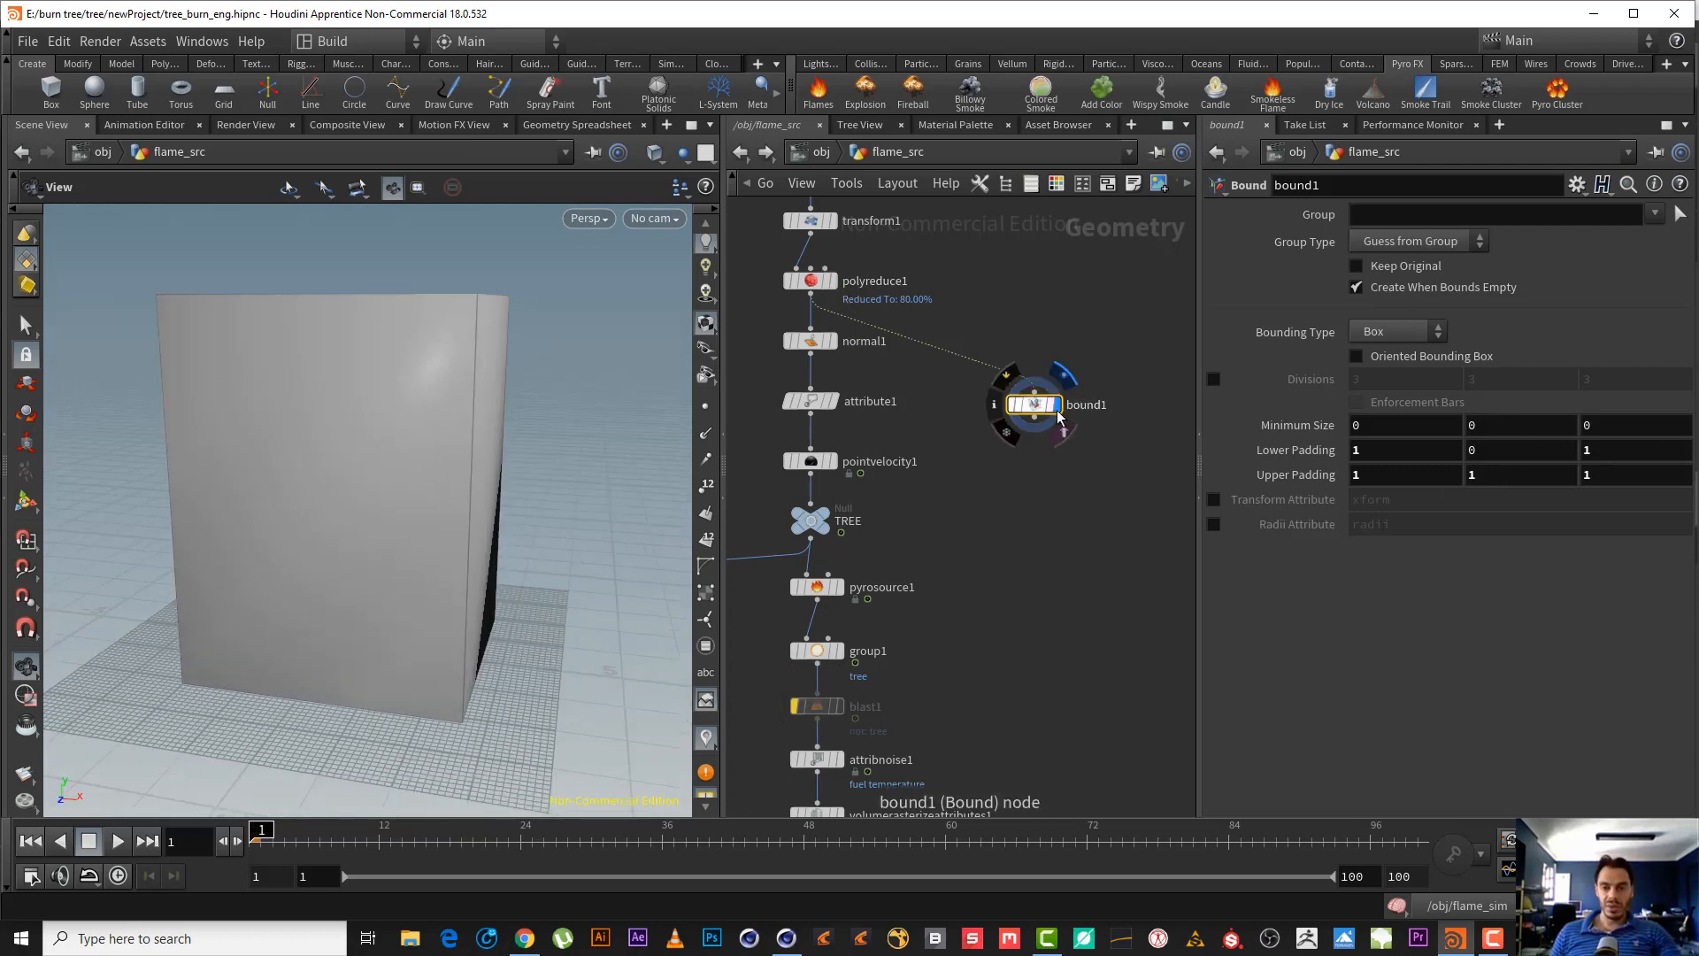
click(833, 280)
drag(406, 421, 353, 254)
drag(236, 466, 291, 508)
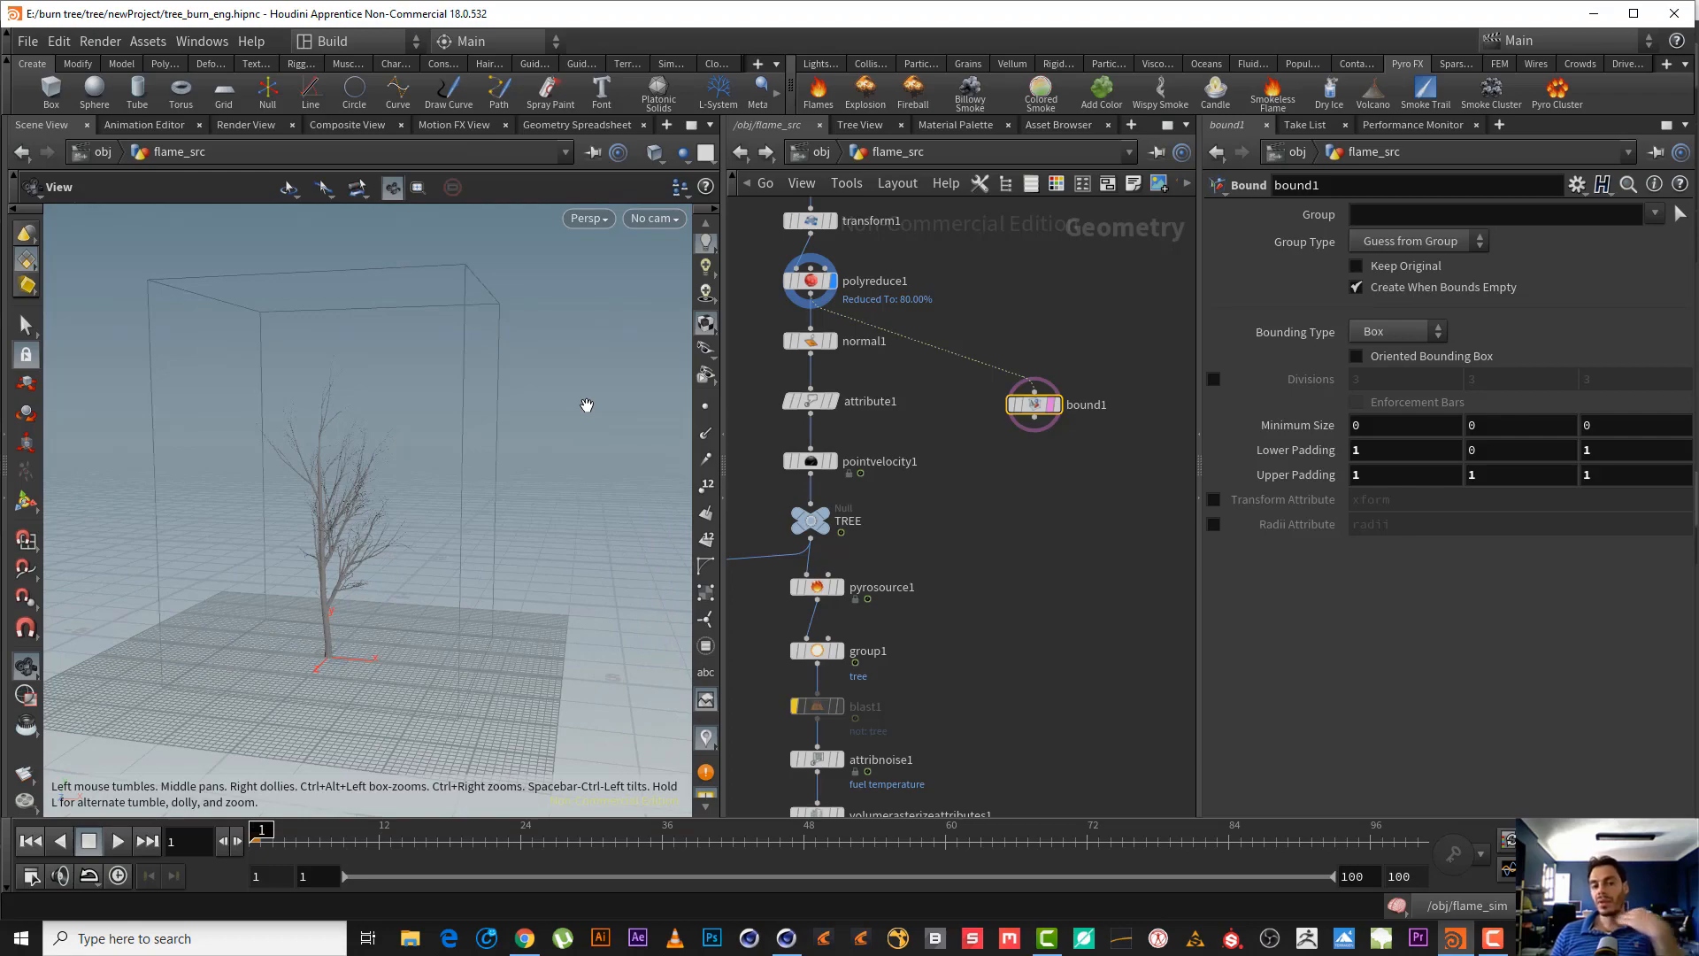
drag(425, 496, 420, 346)
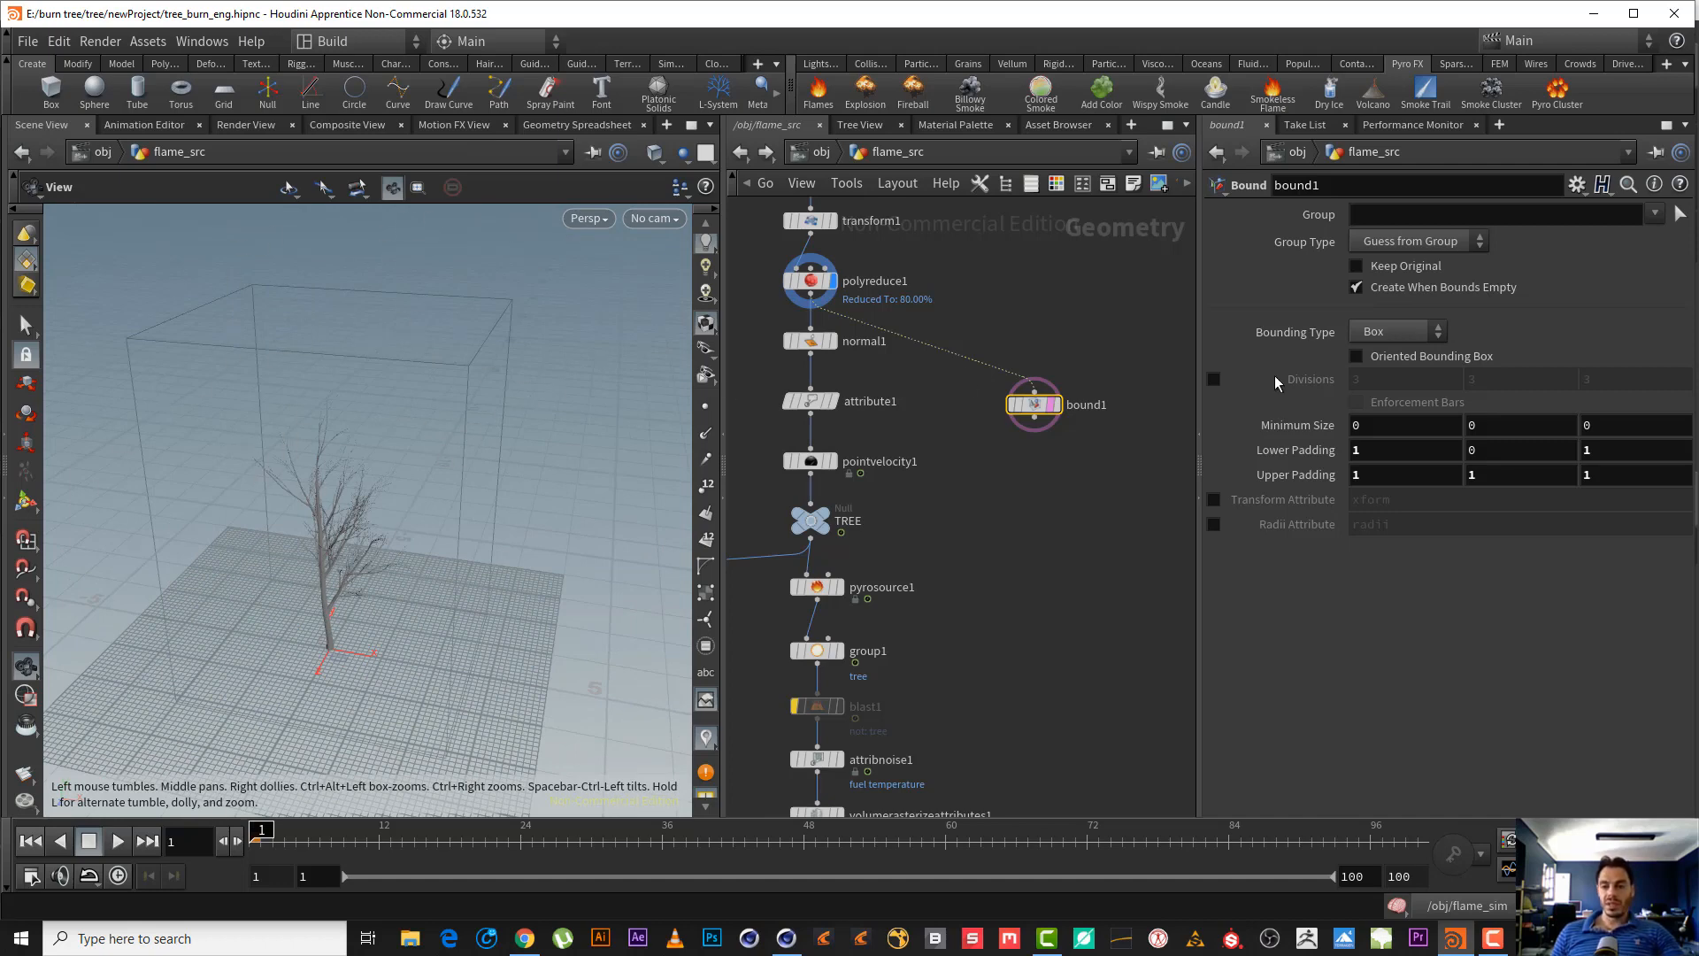
middle_drag(1078, 466, 1088, 368)
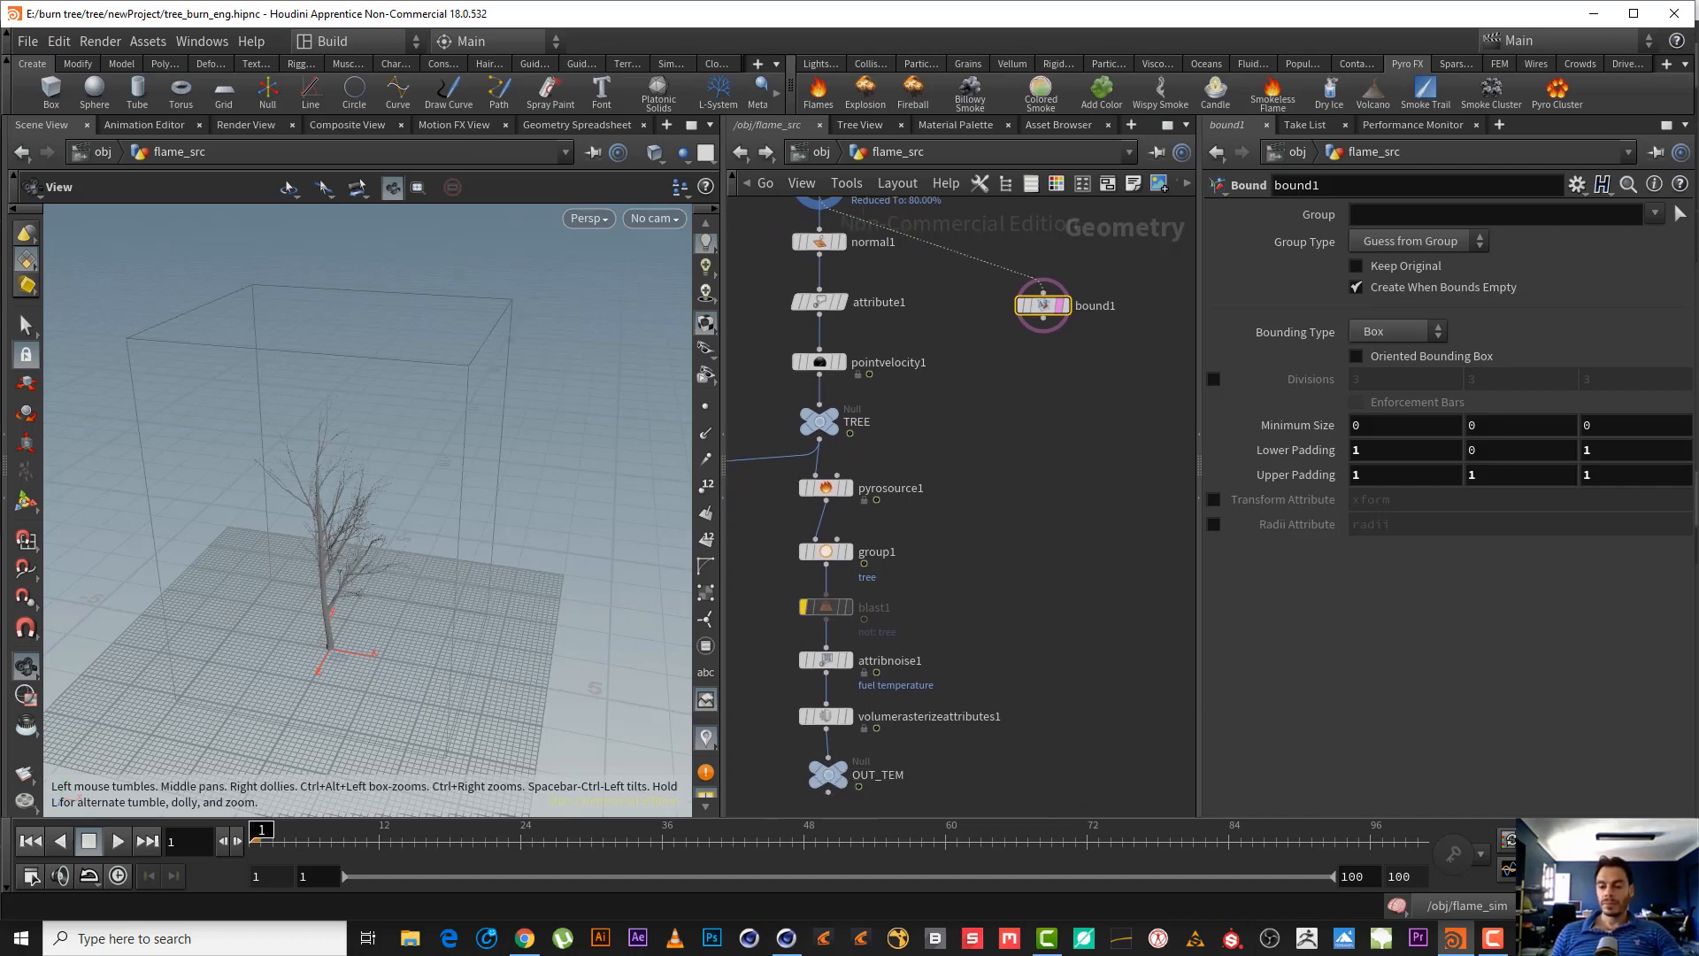
click(1492, 938)
click(1659, 806)
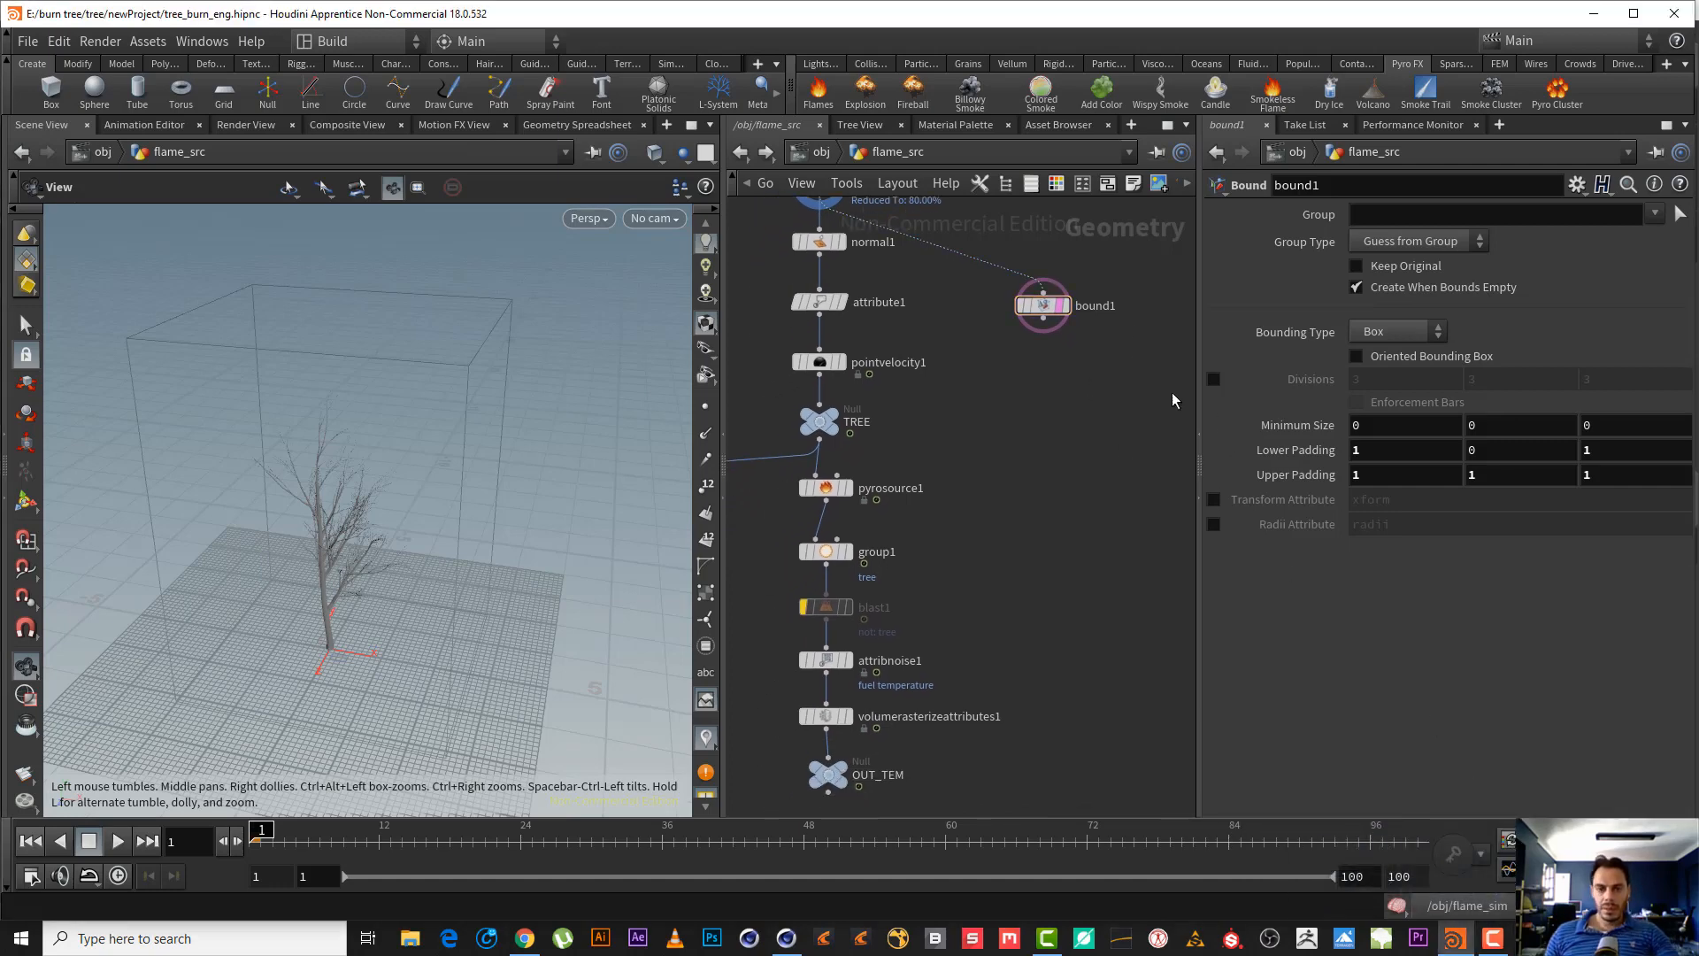
- Add a Pyro Source node fed by bound1, place it directly beneath that node, and display it
click(1062, 310)
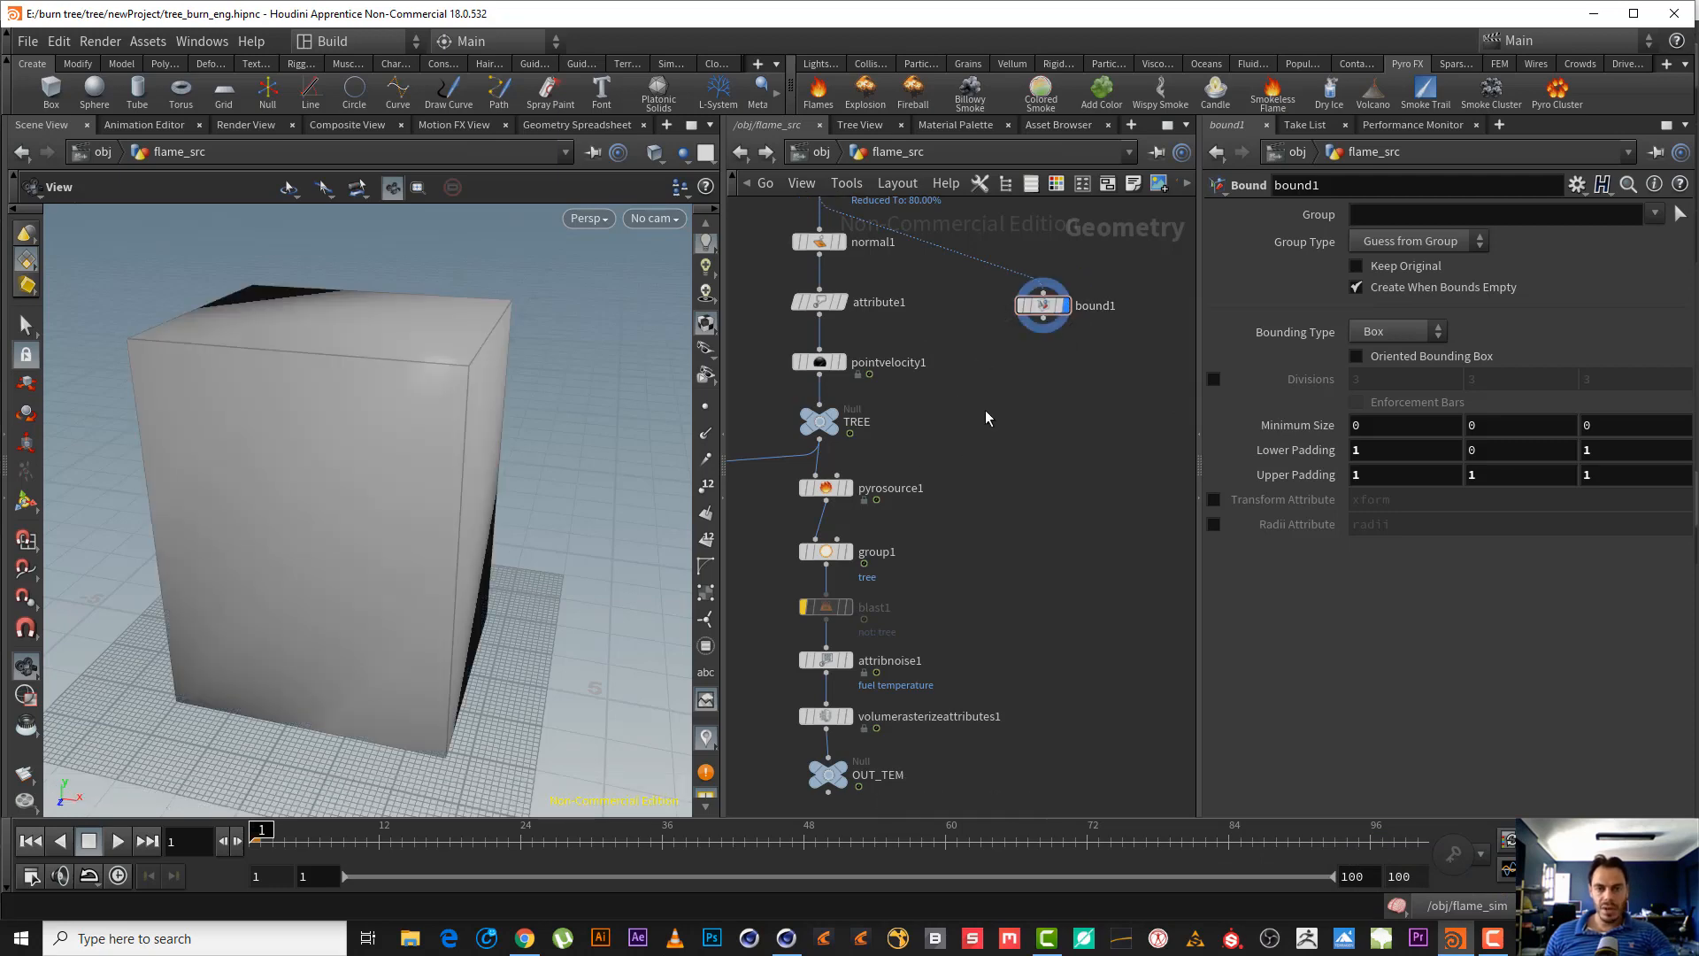
click(1043, 328)
key(Tab)
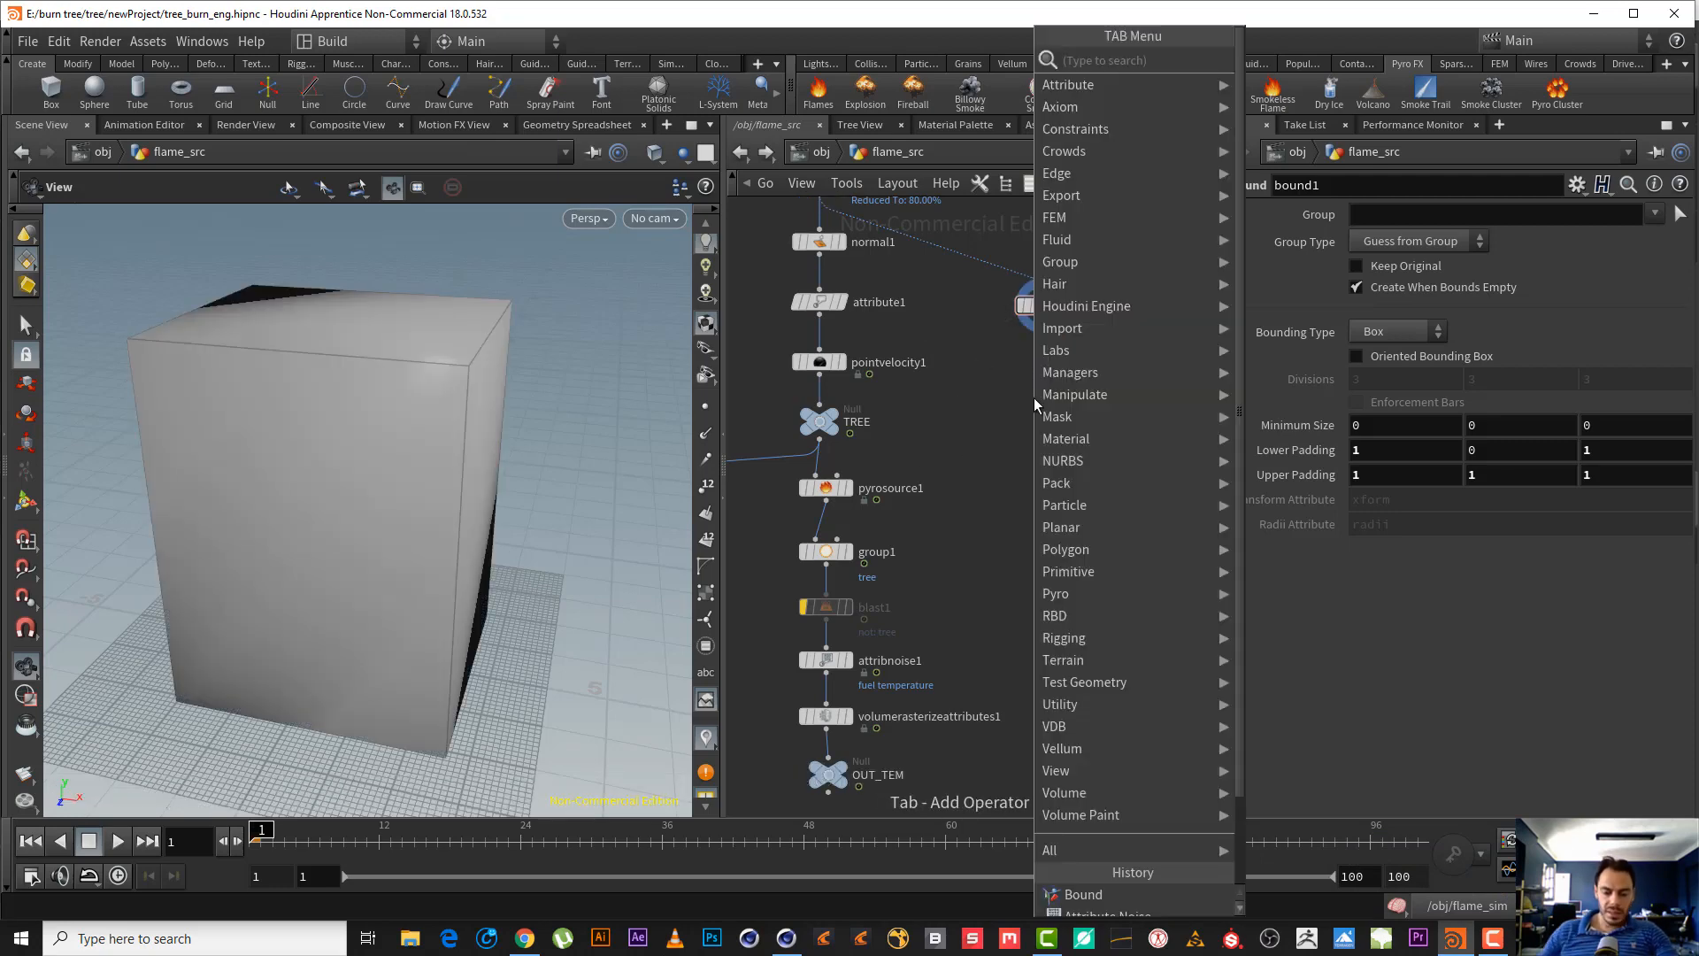
text(pyr)
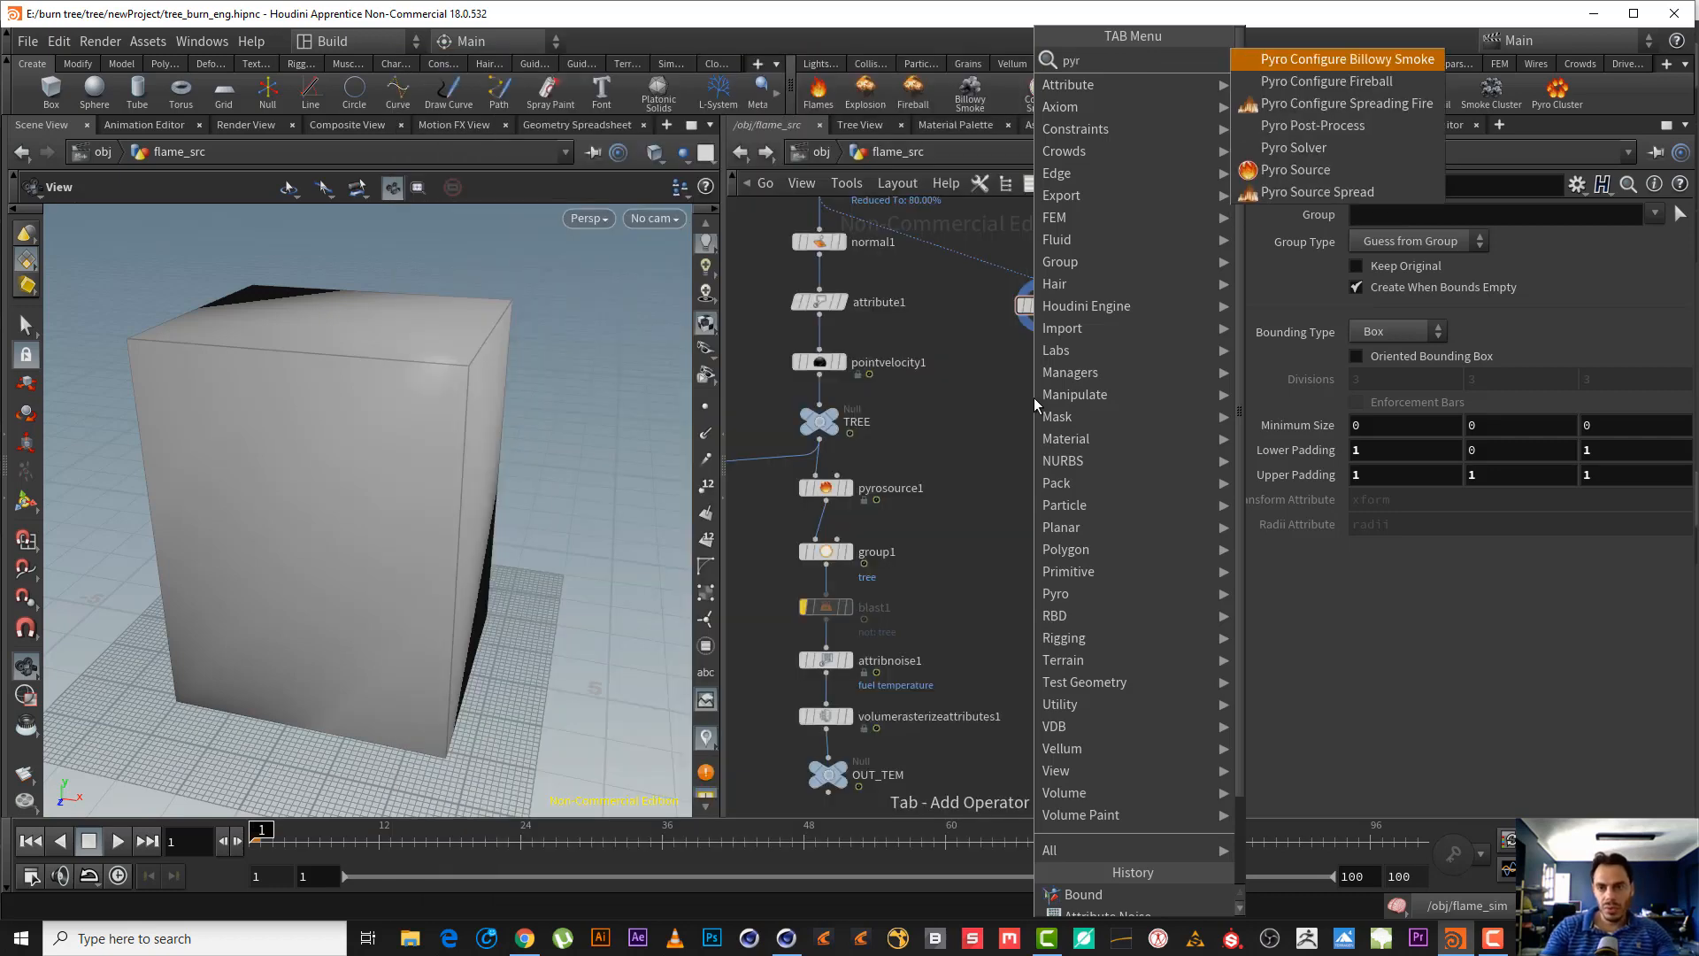
text( s)
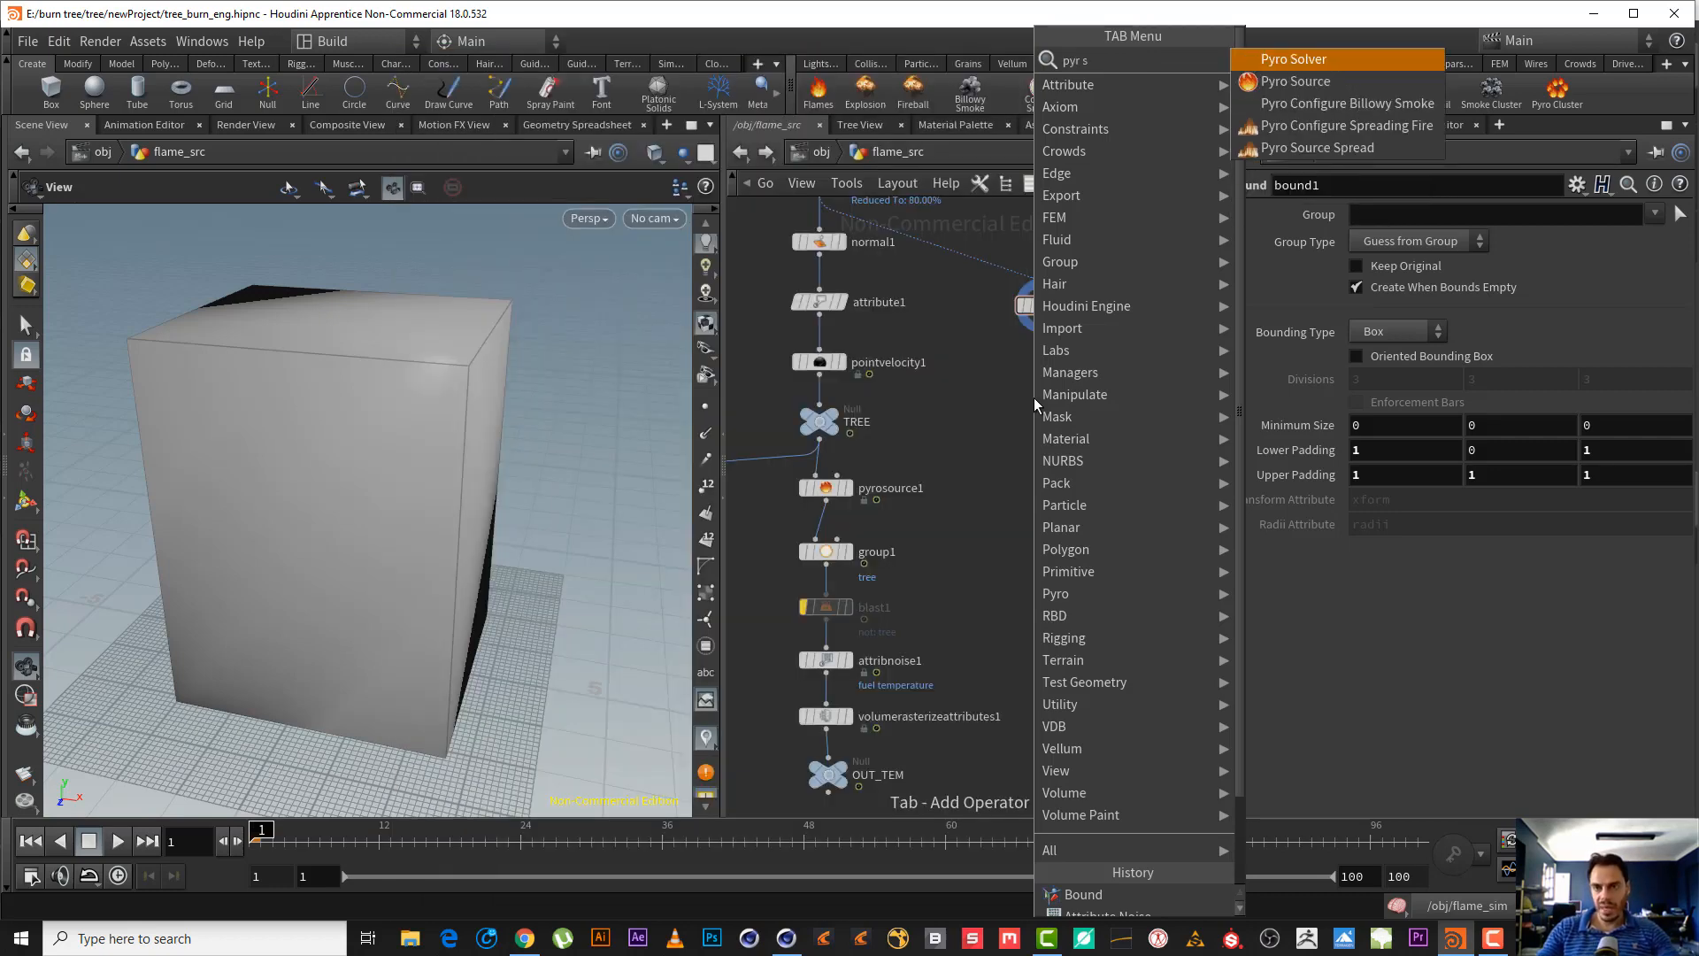
key(Down)
key(Return)
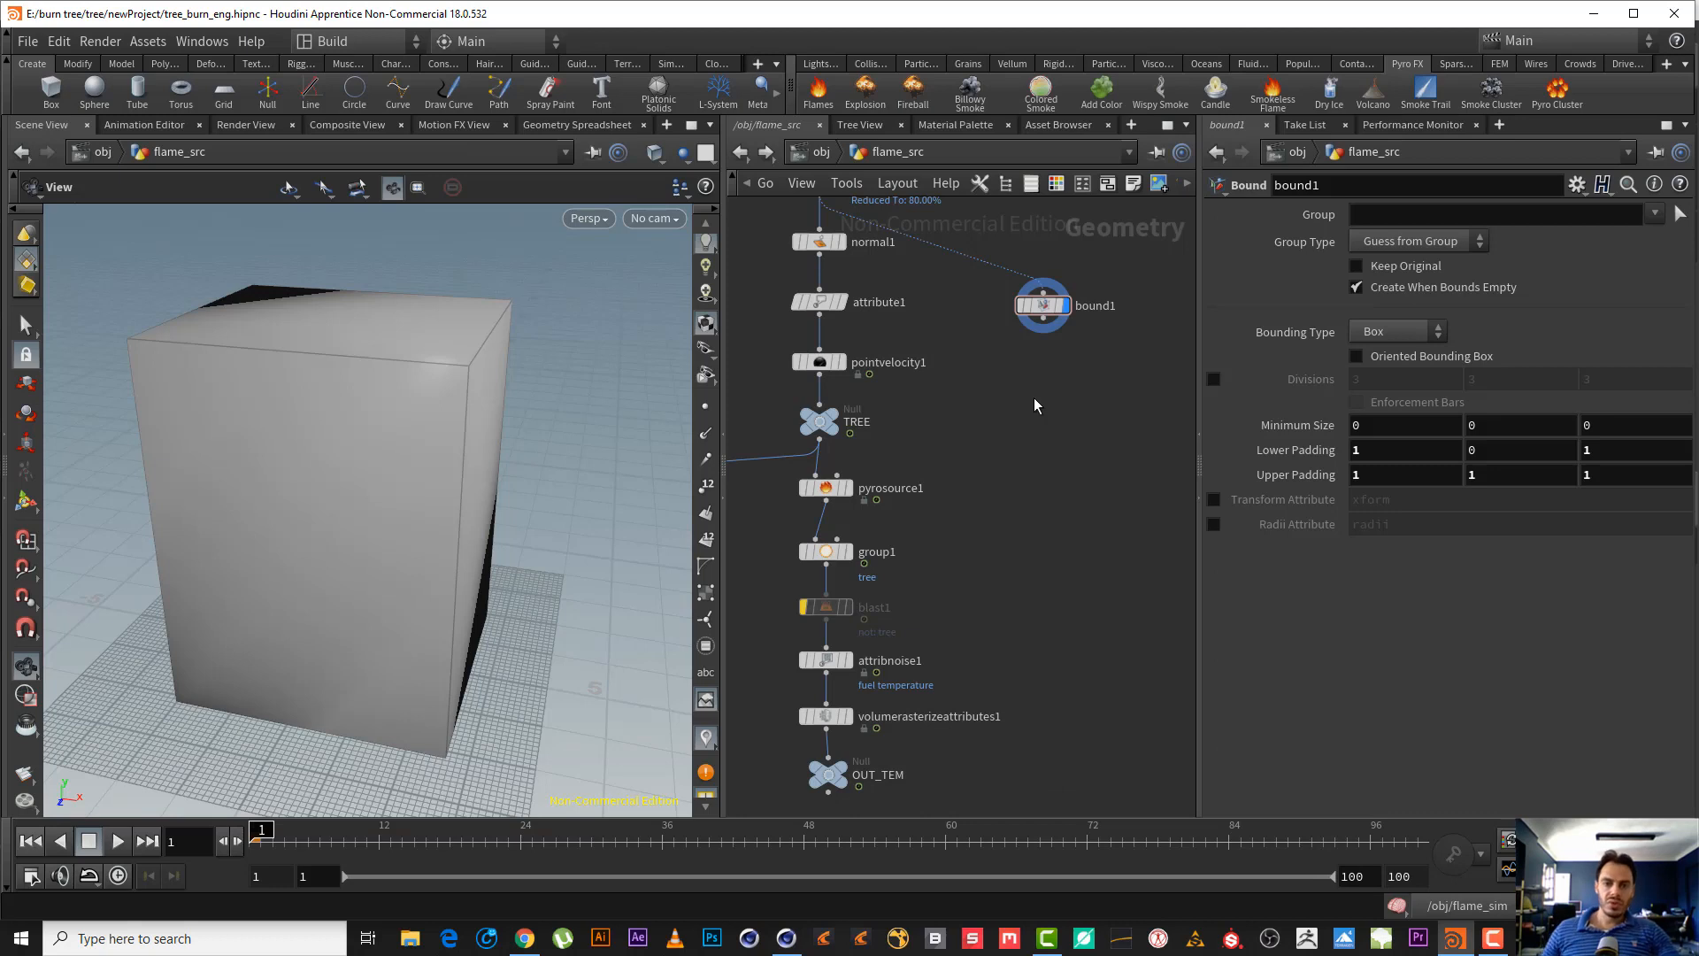
click(1034, 396)
click(1056, 398)
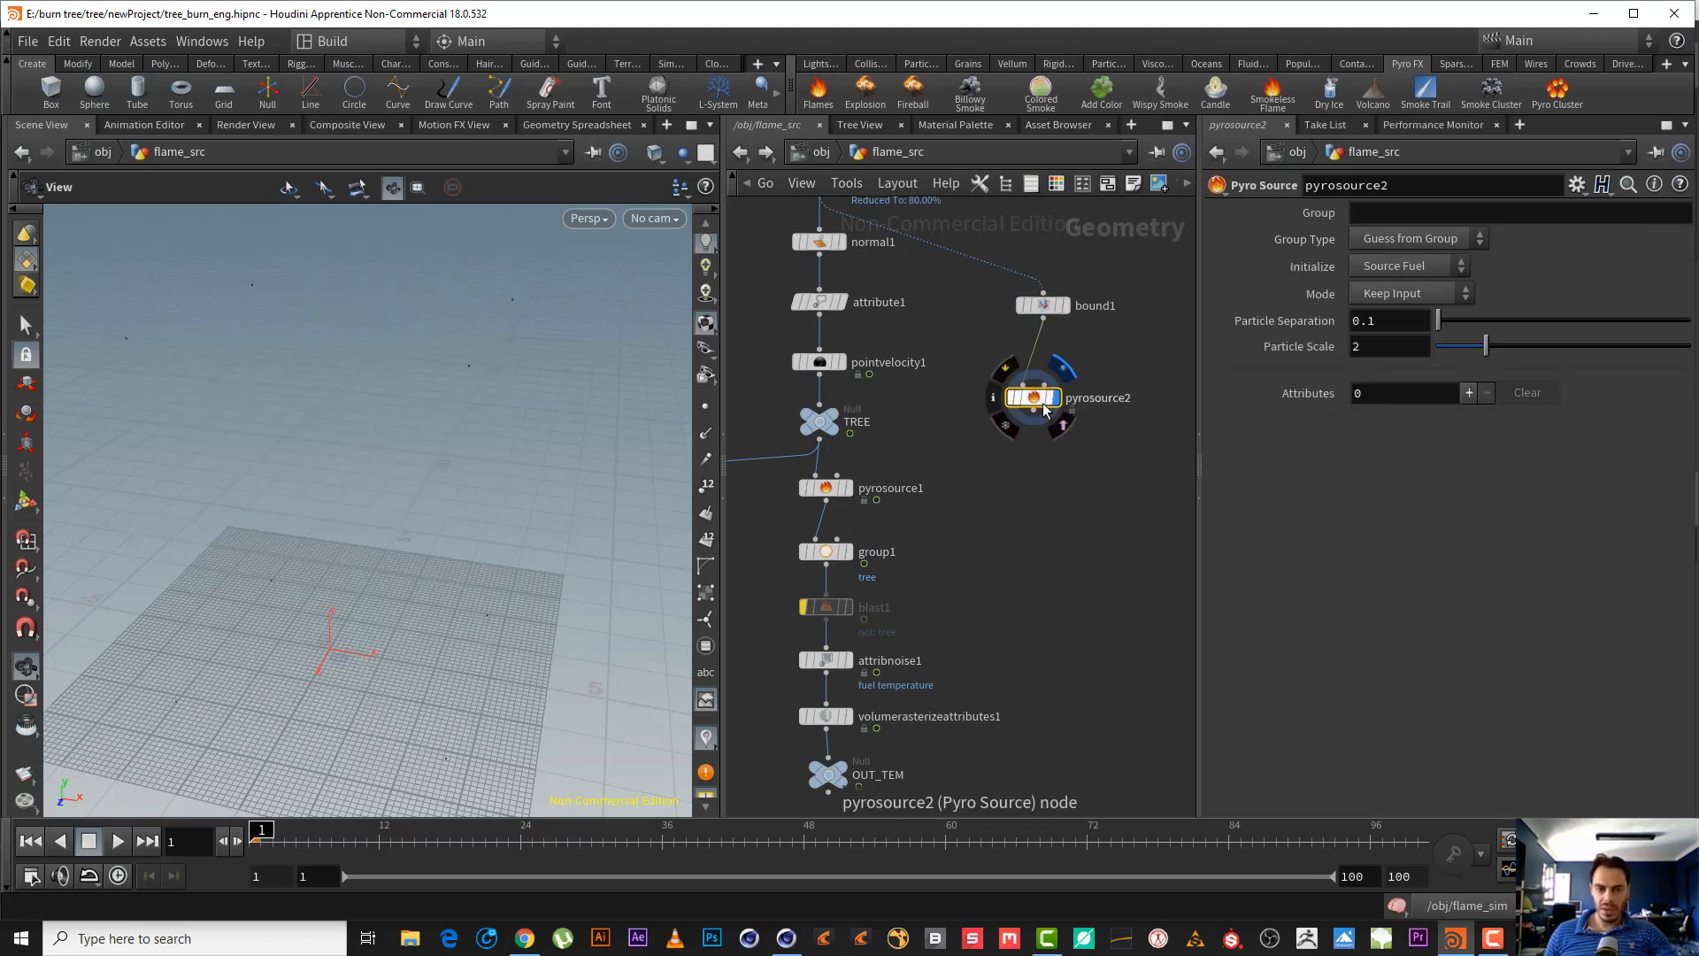
drag(1040, 403, 1052, 383)
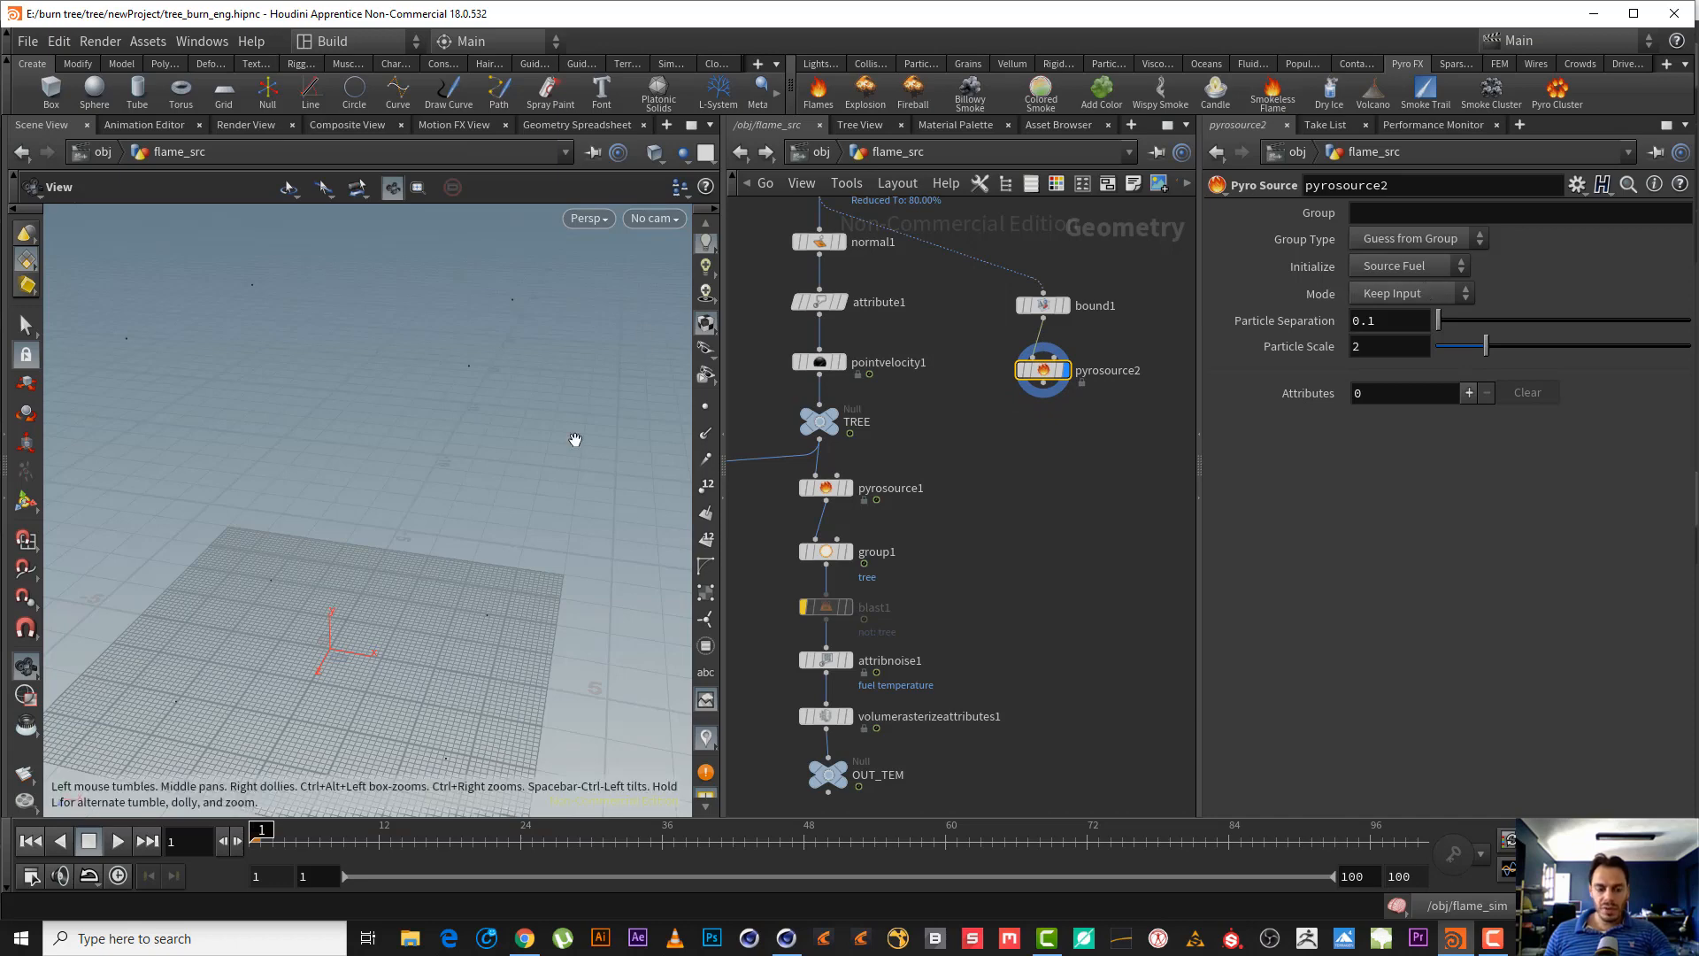
- Set the new Pyro Source node's mode to Volume Scatter and its particle separation to 0.14
drag(572, 440, 536, 345)
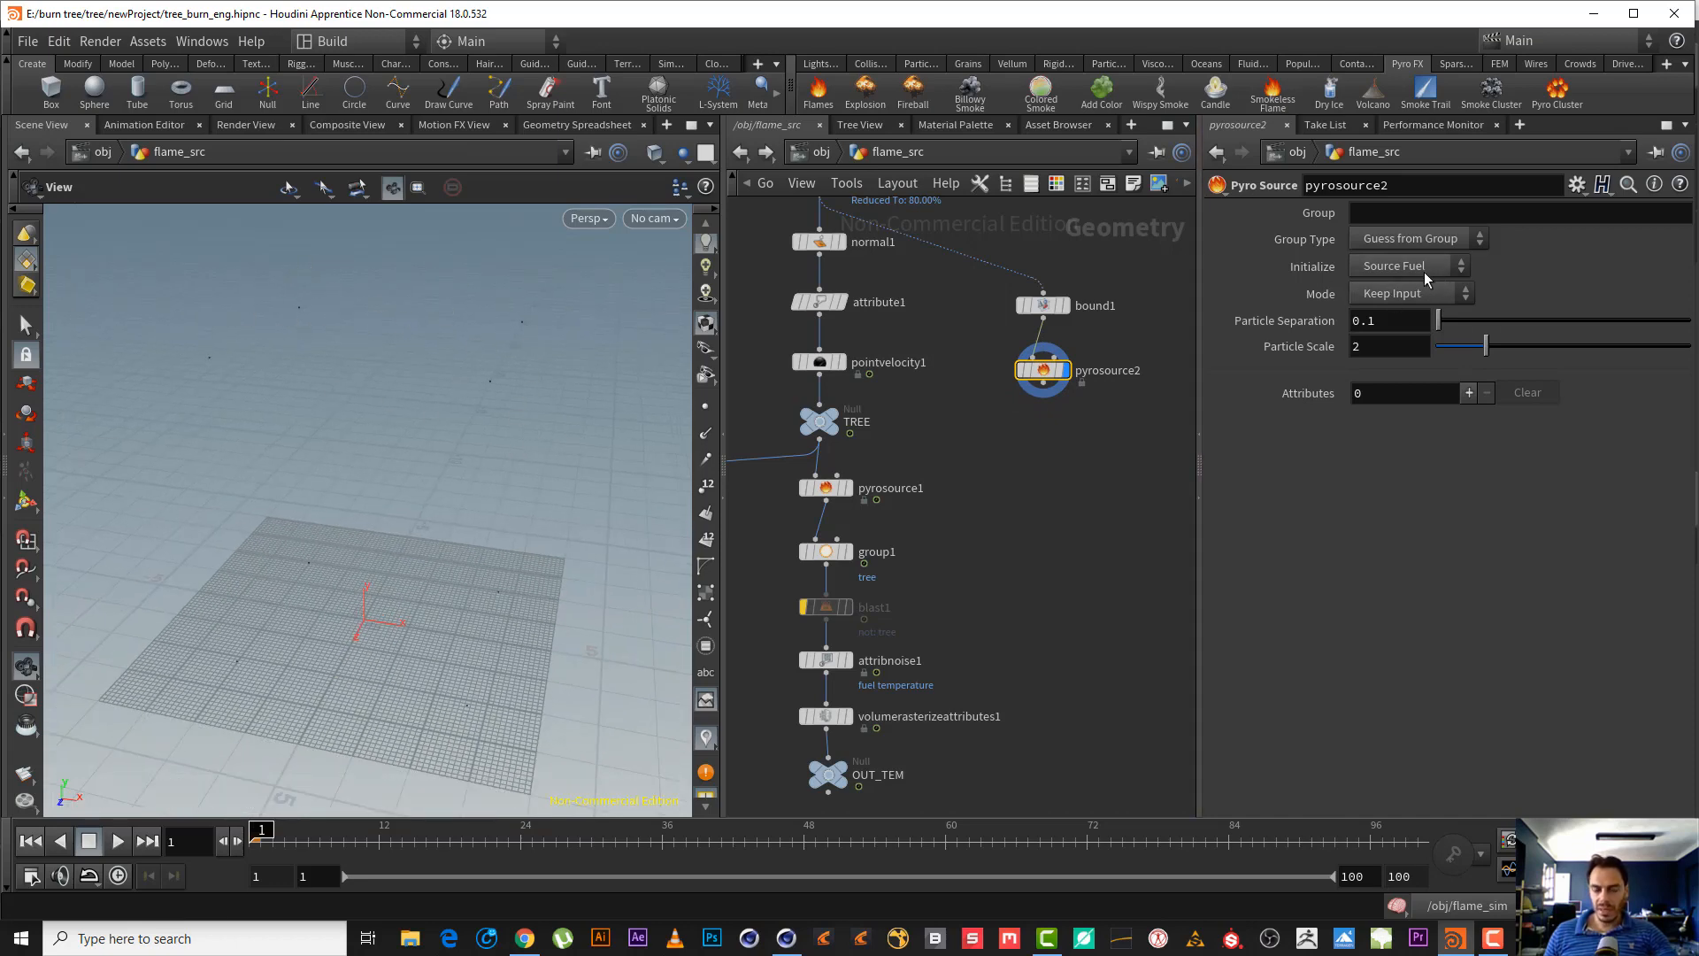
click(1401, 293)
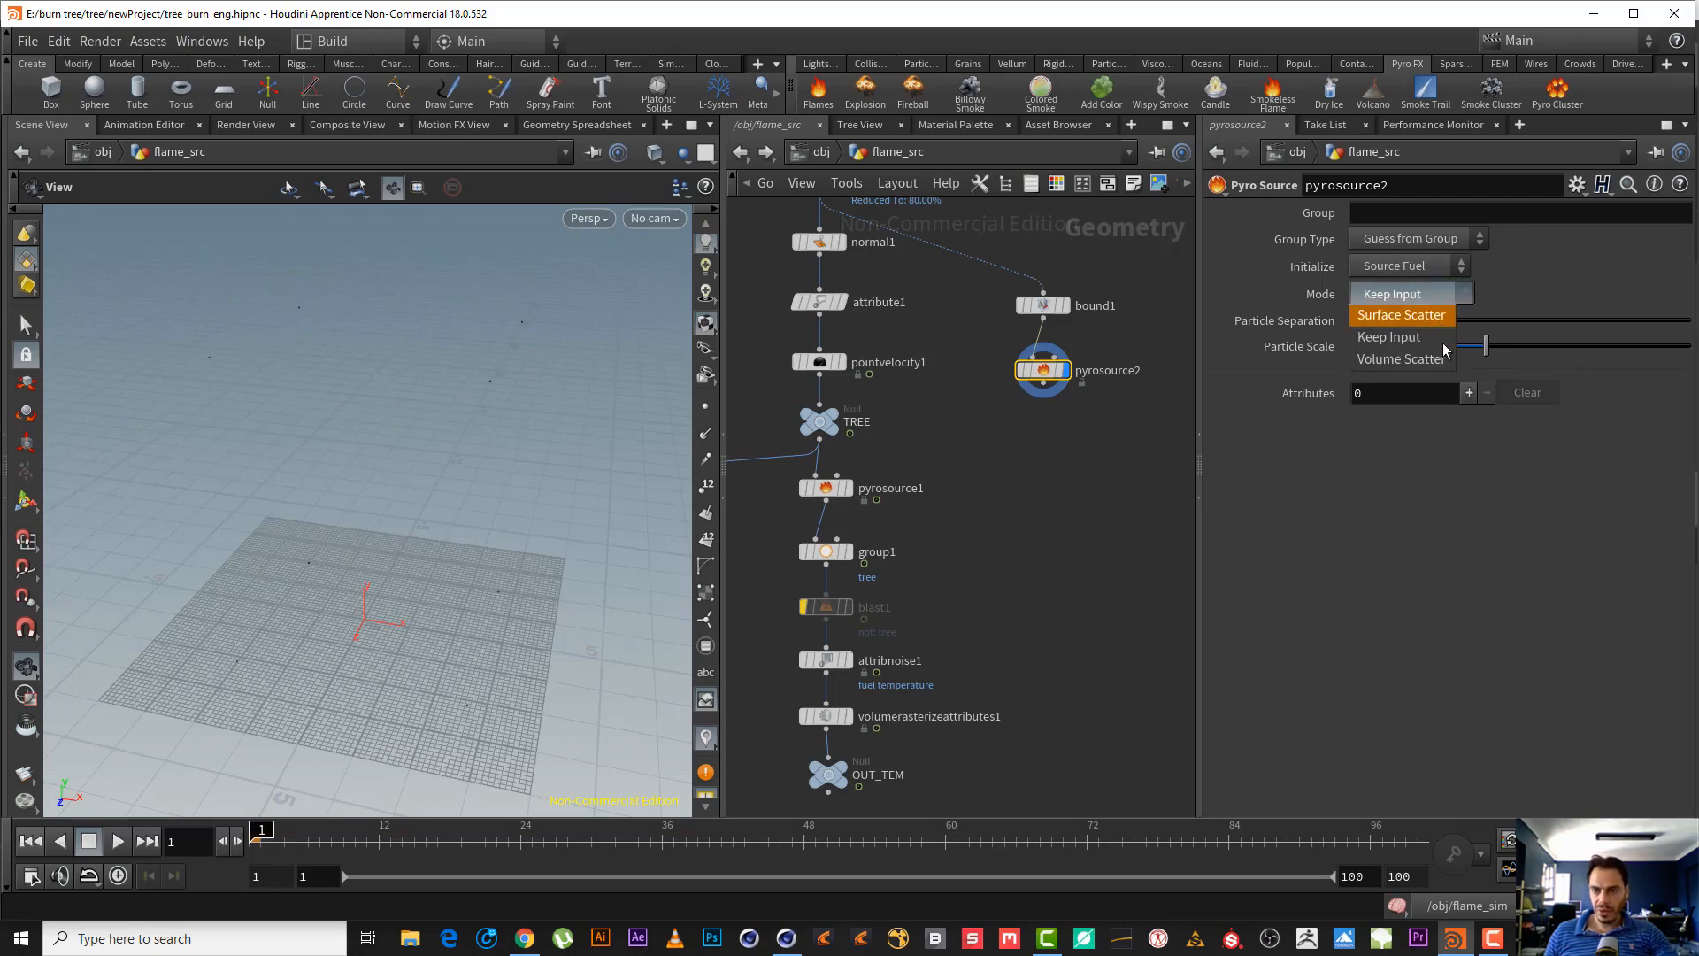
click(1433, 358)
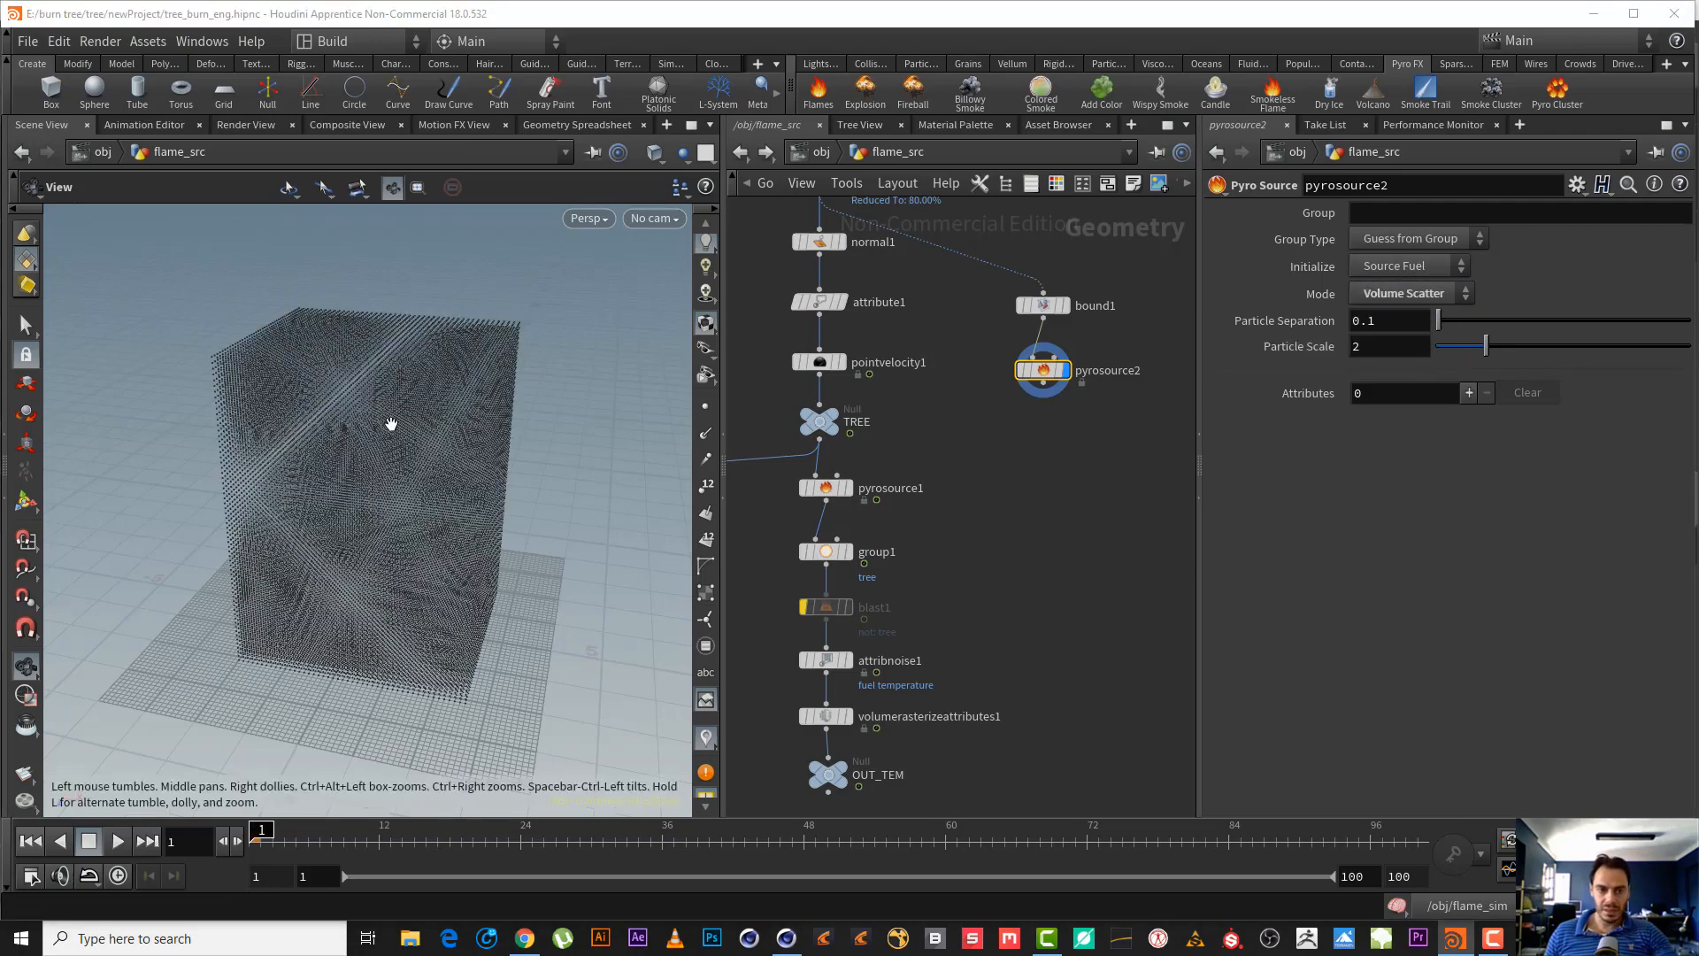
drag(391, 425, 372, 463)
scroll(363, 403, up, 2)
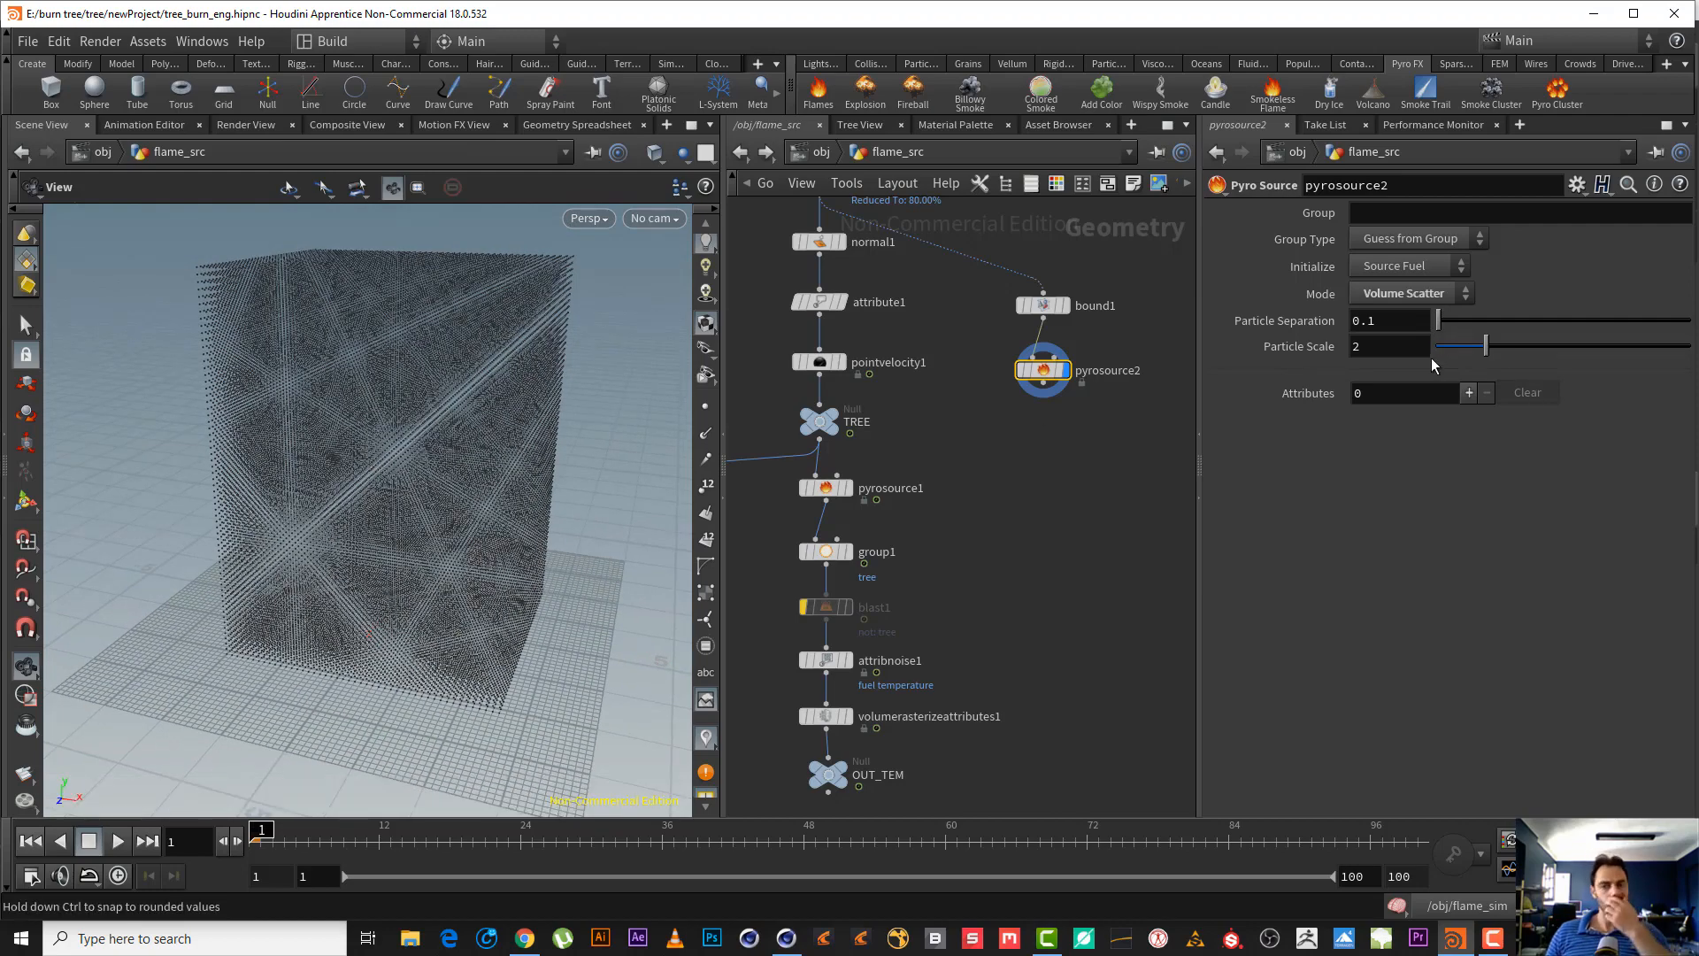
drag(1438, 323, 1439, 328)
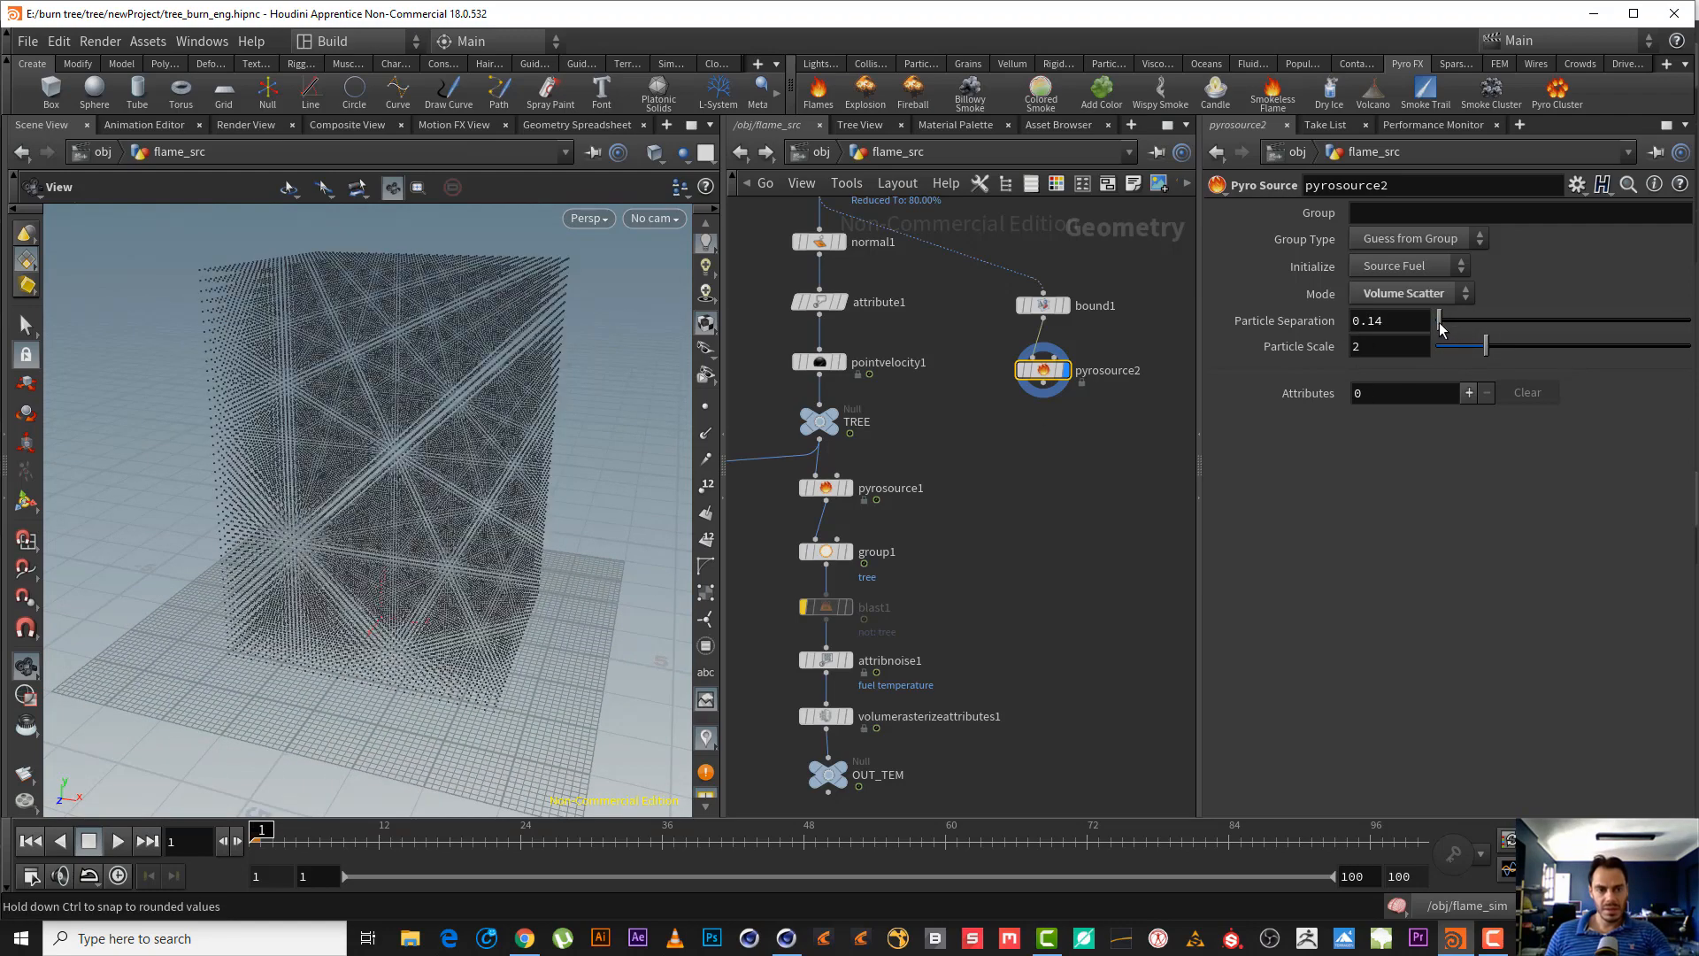
drag(406, 398, 447, 401)
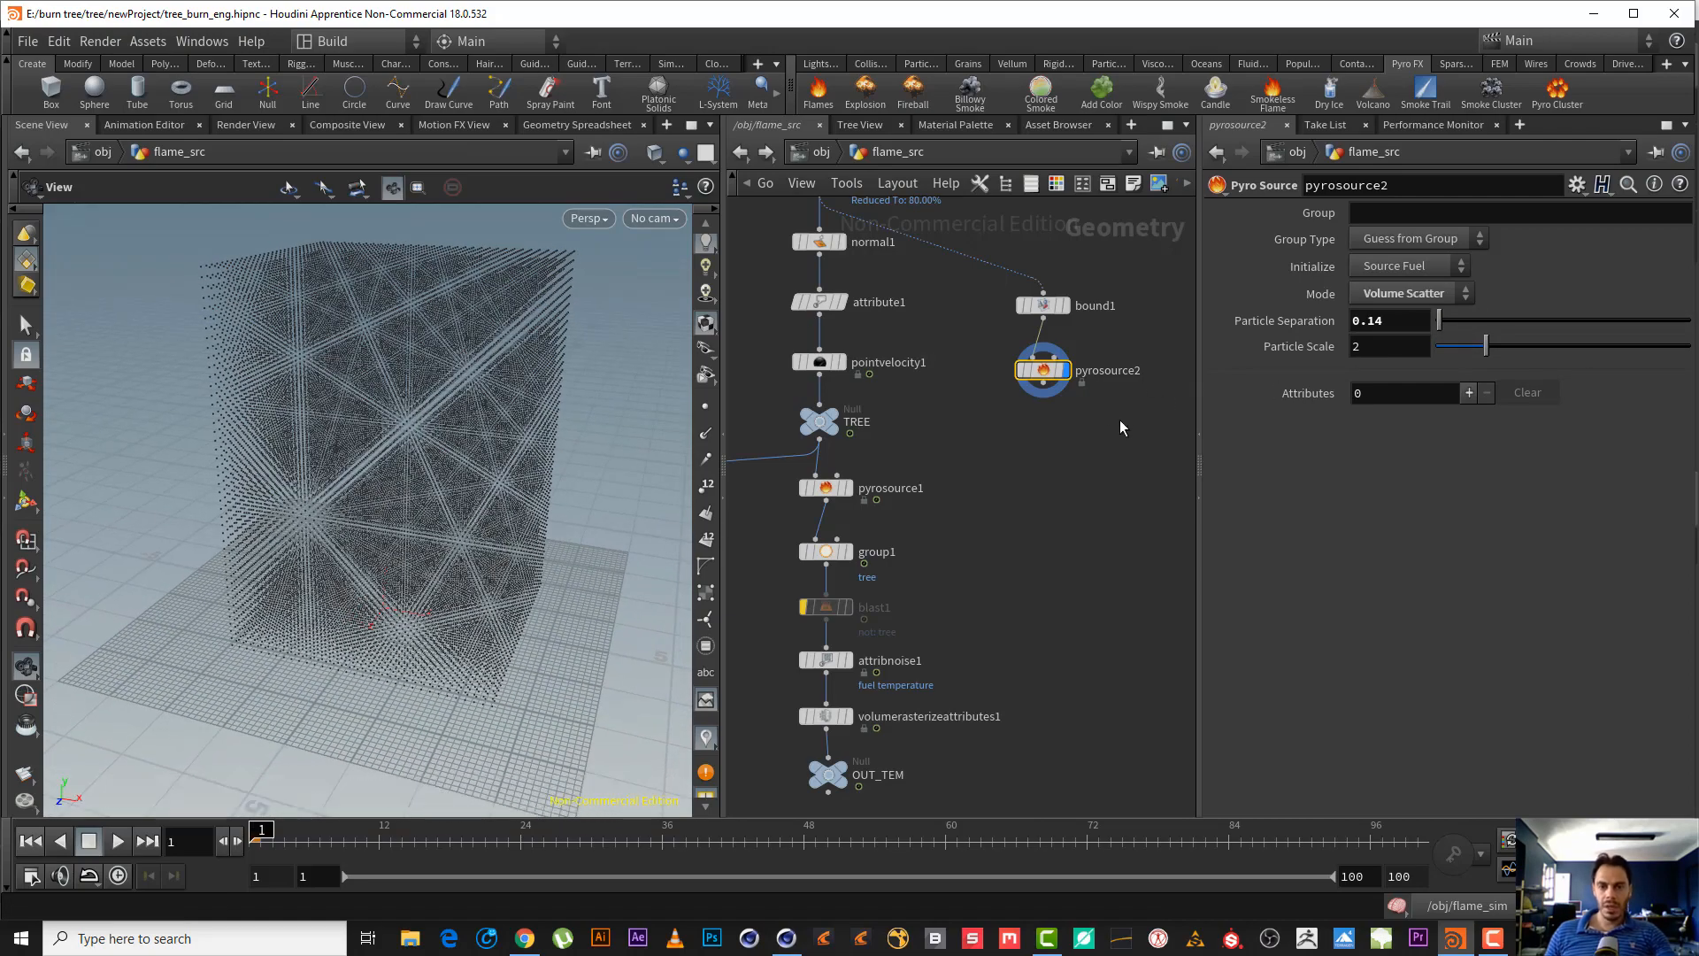
- Add one attribute to pyrosource2 and set its type to Velocity
middle_drag(1091, 428, 1044, 534)
right_drag(1044, 535, 1098, 541)
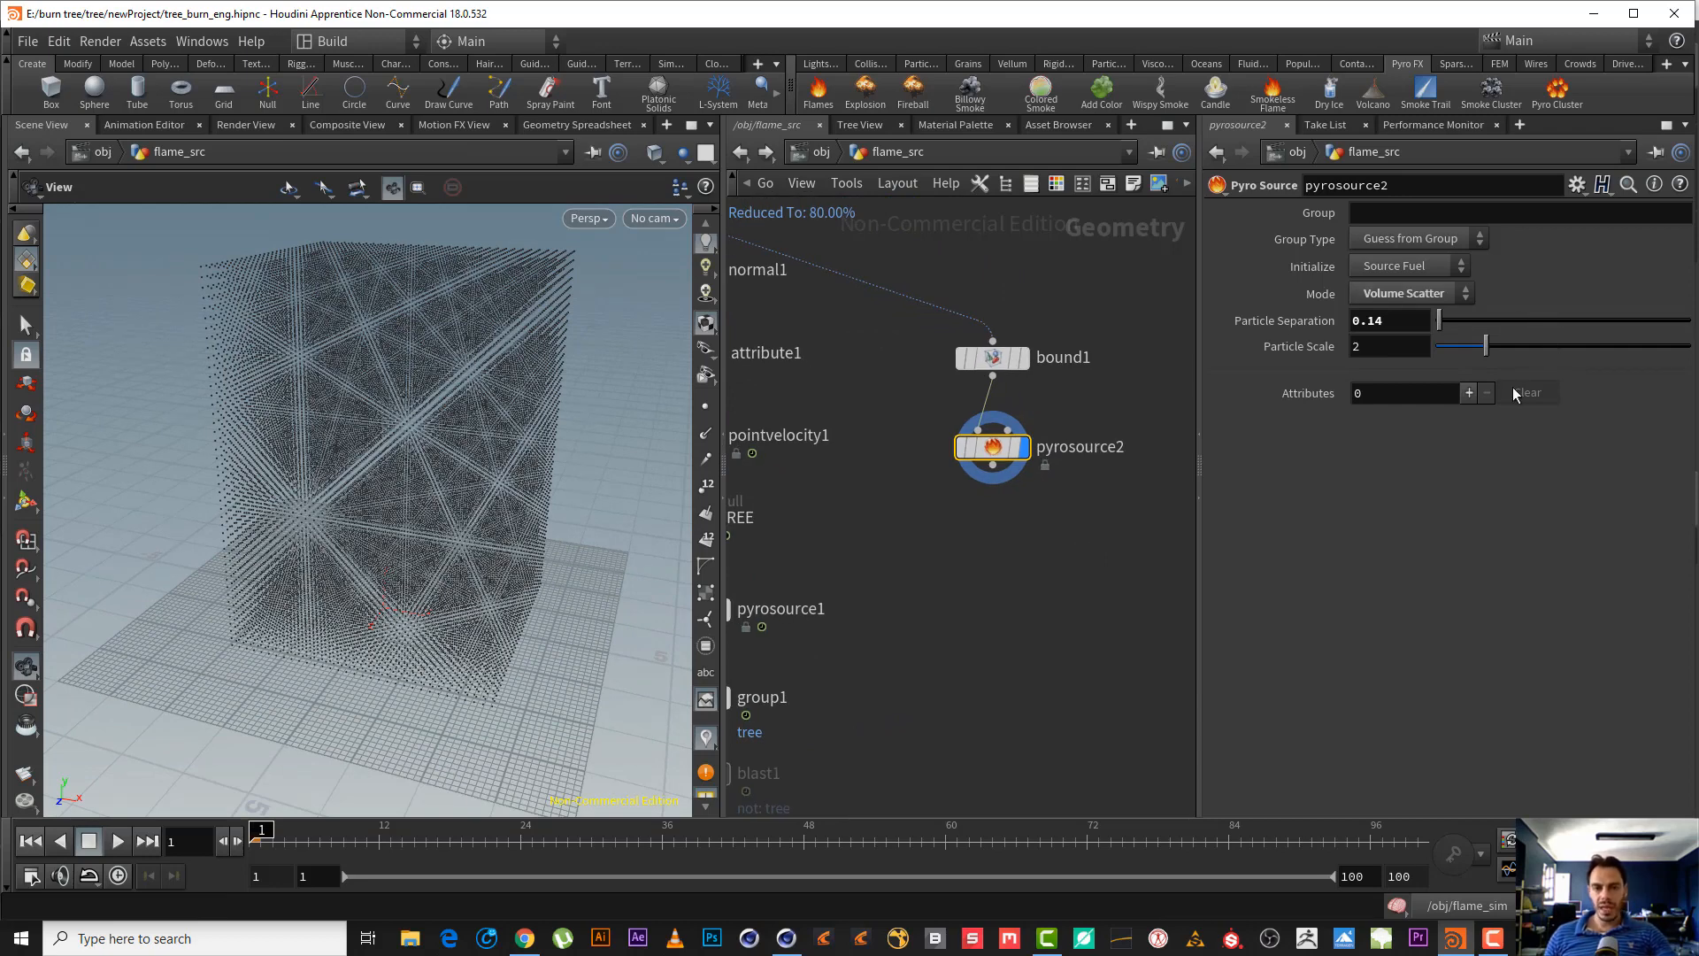
click(1467, 396)
click(1457, 430)
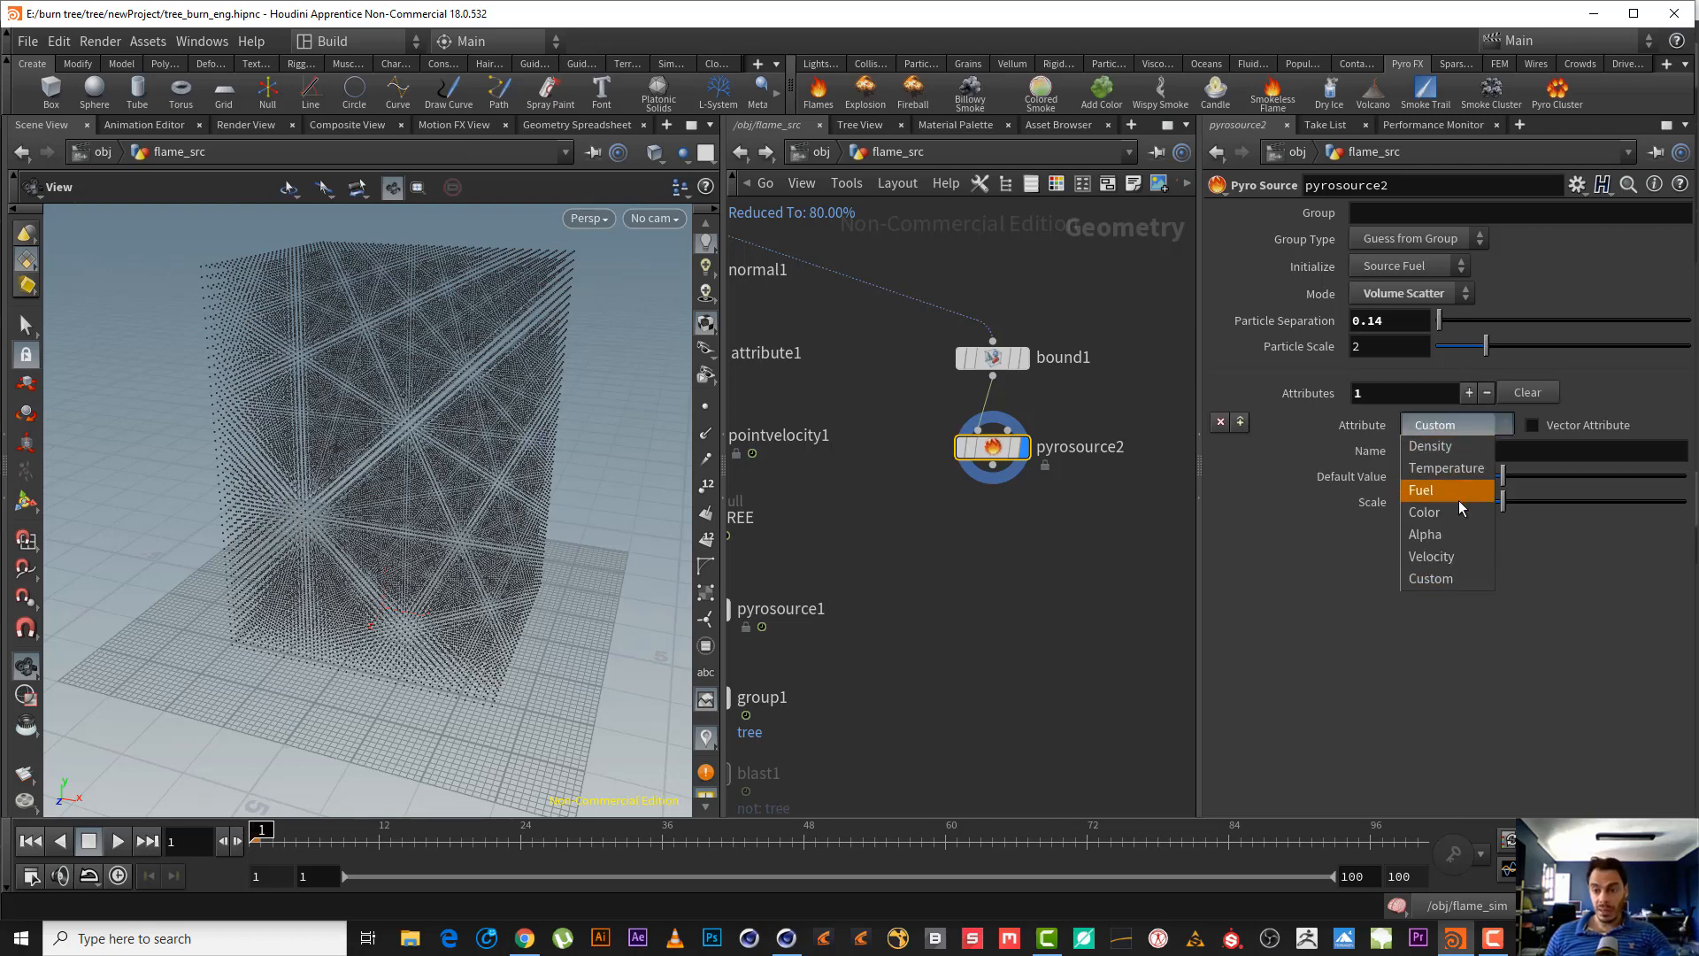
click(1446, 553)
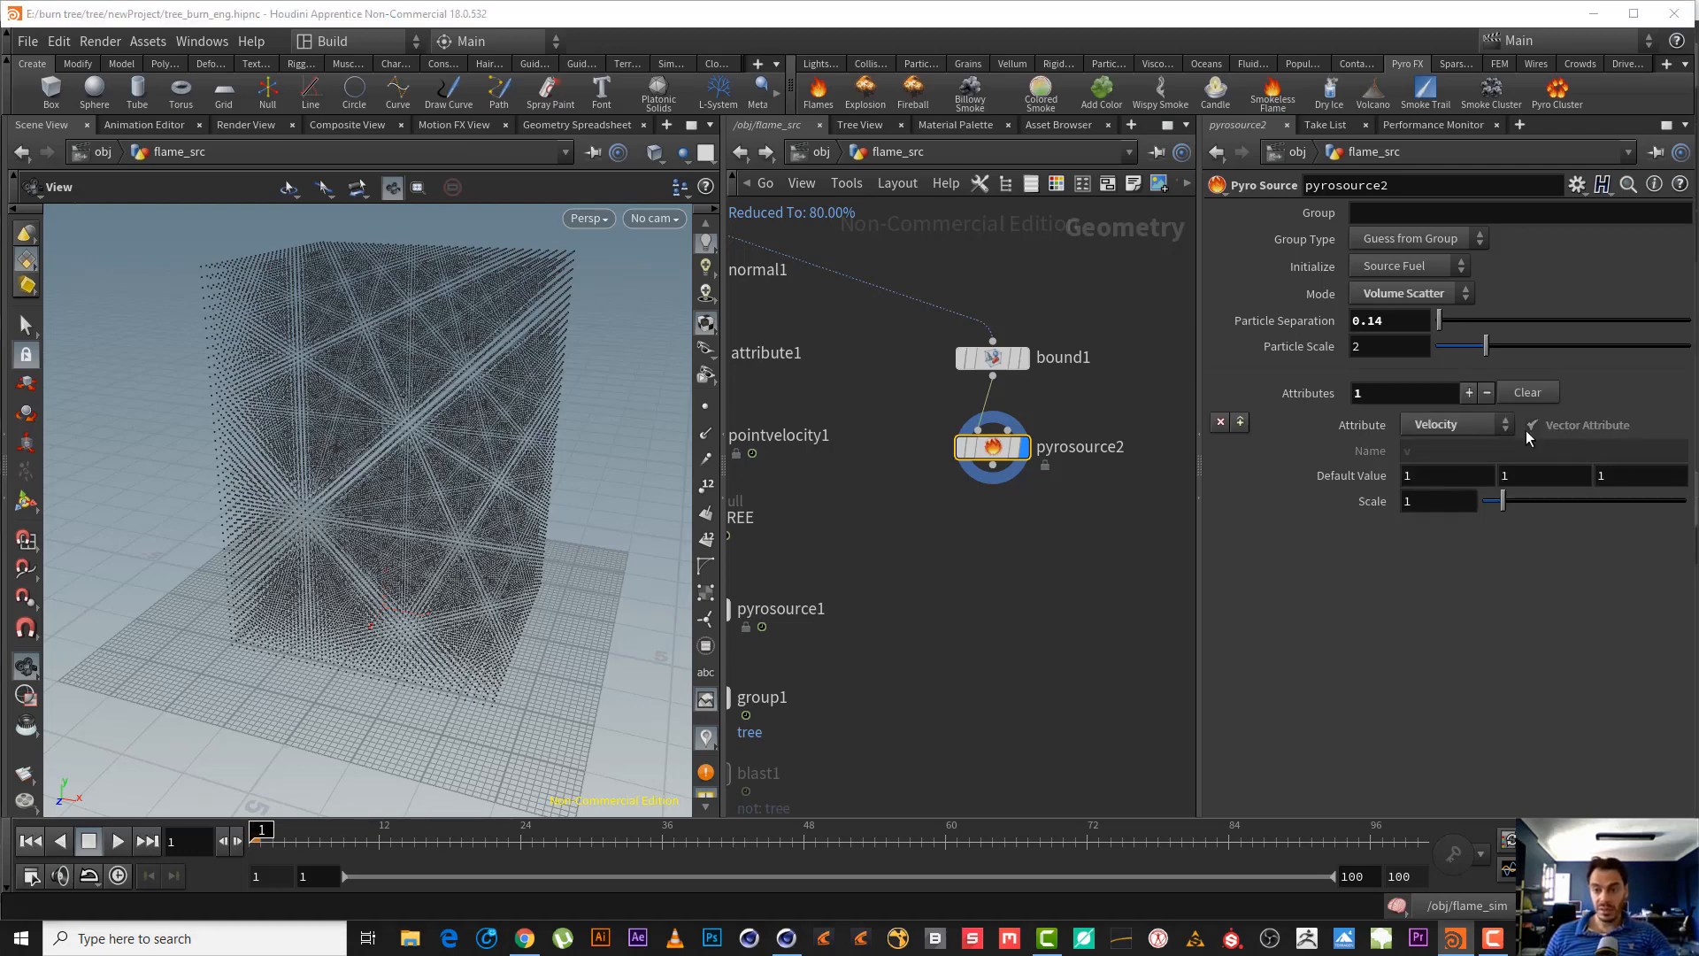
- Inspect the v attribute values of pyrosource2 in its own geometry spreadsheet, filtering the attributes by v, and close it
mouse_move(969, 449)
drag(353, 429, 469, 444)
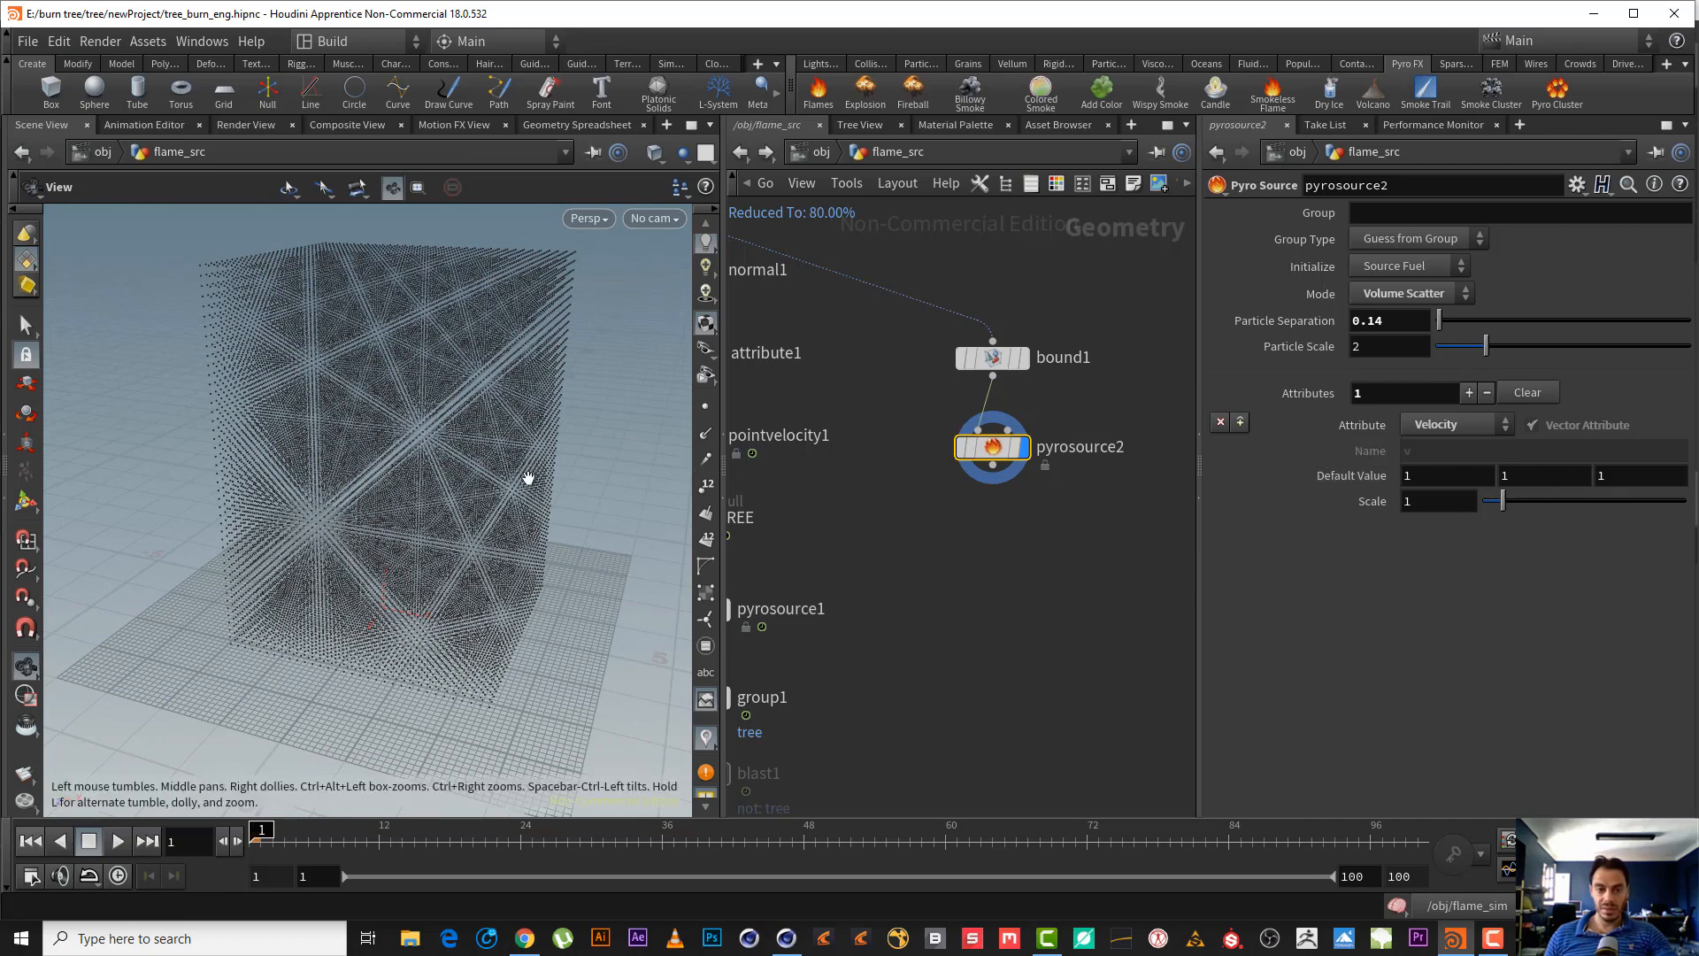
right_click(991, 447)
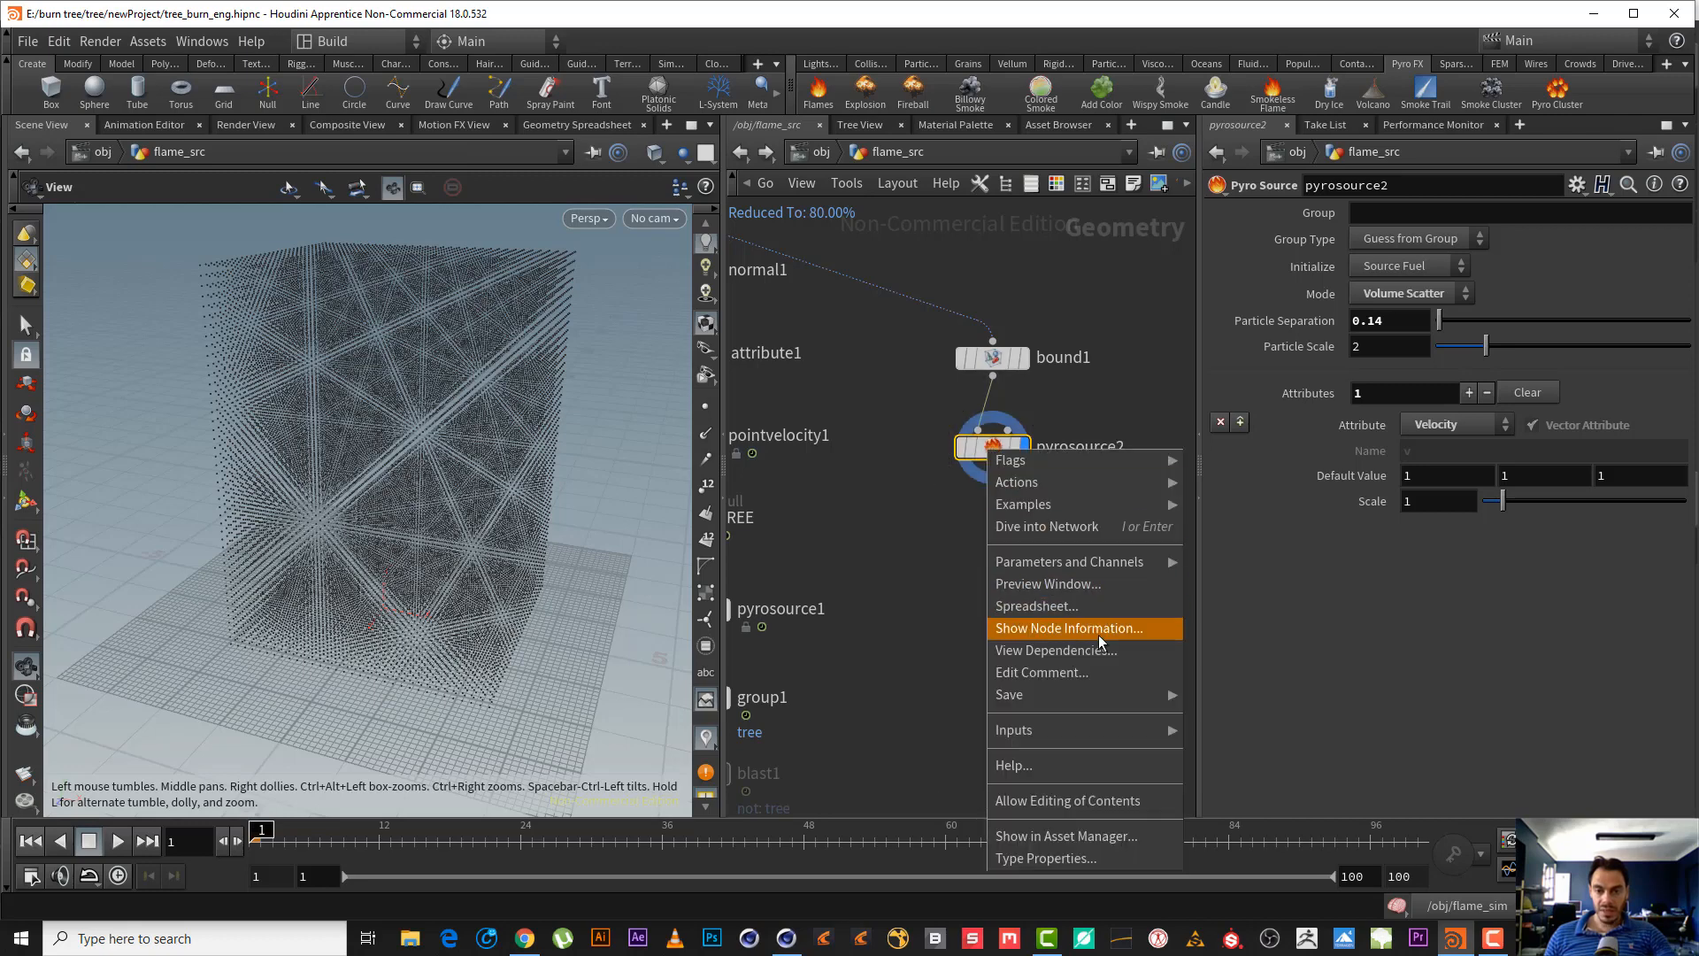
click(1079, 605)
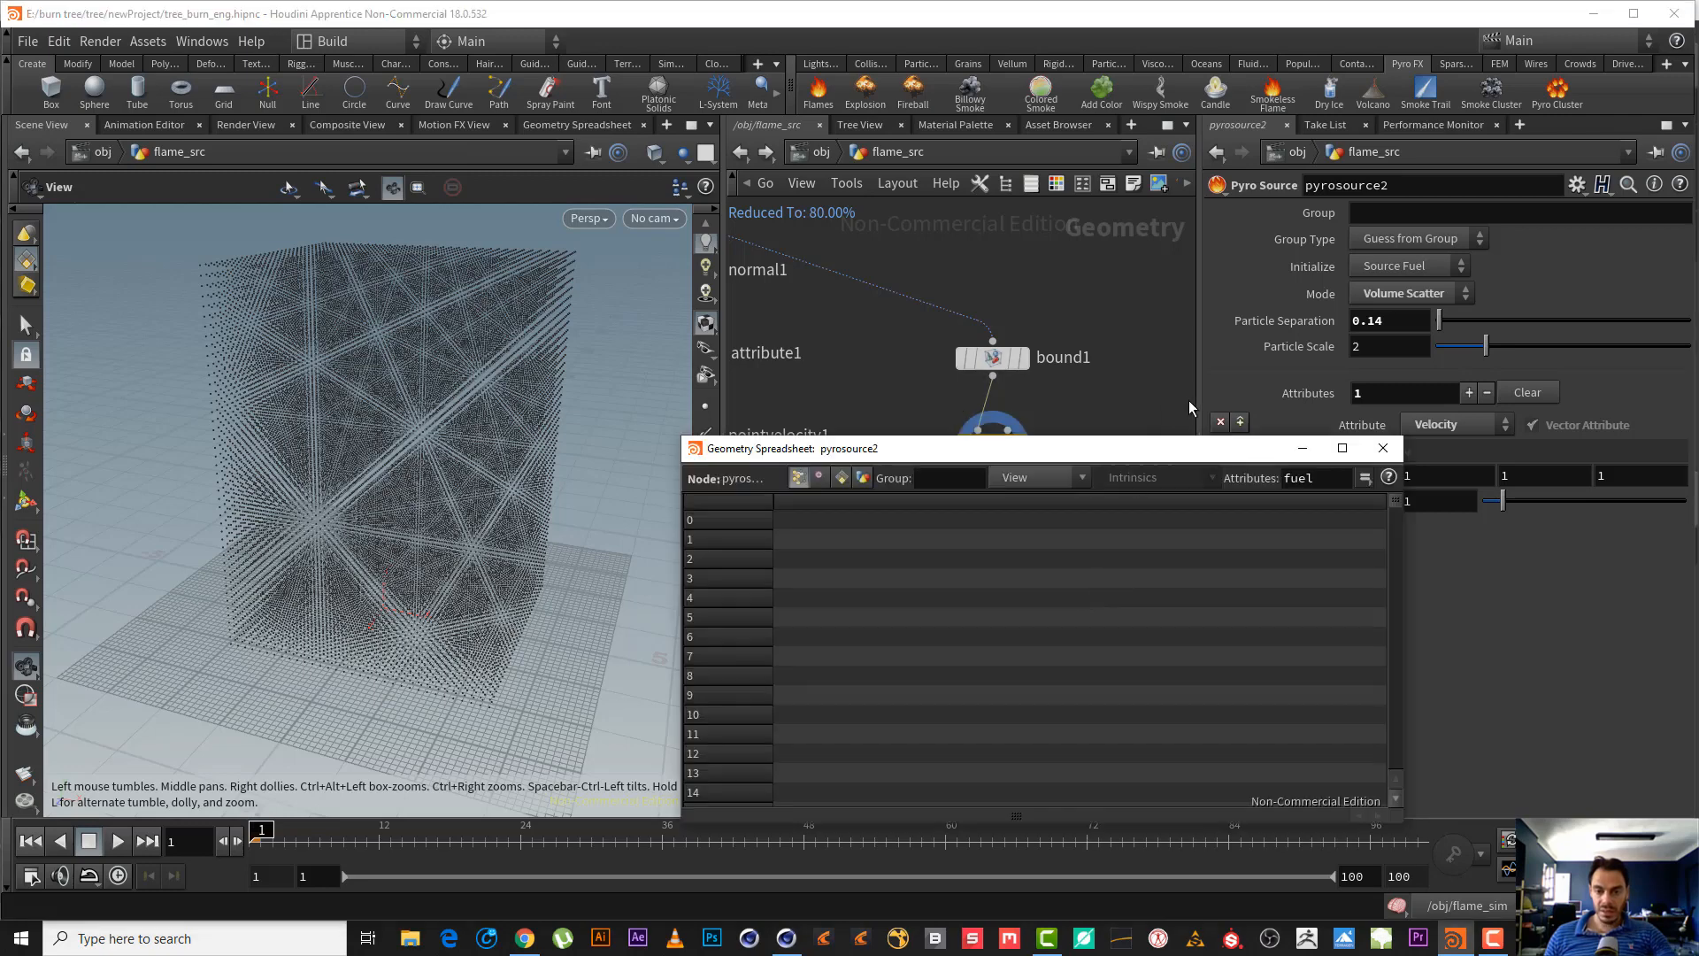
double_click(1319, 478)
text(v)
key(Return)
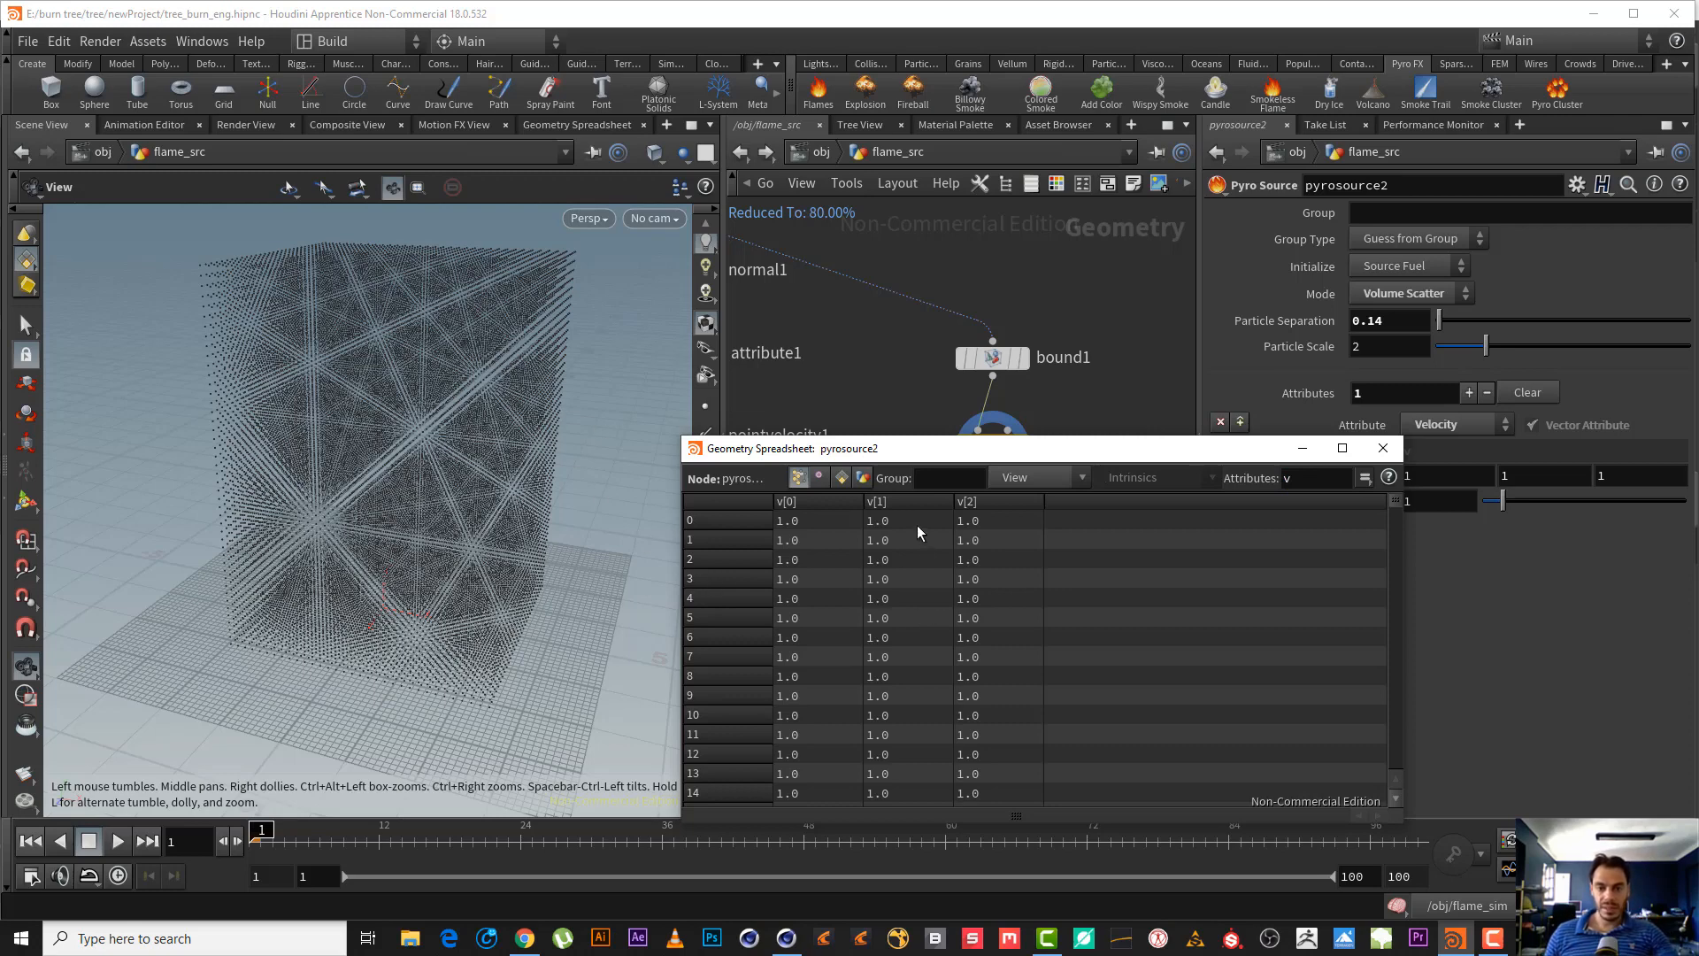
click(1383, 447)
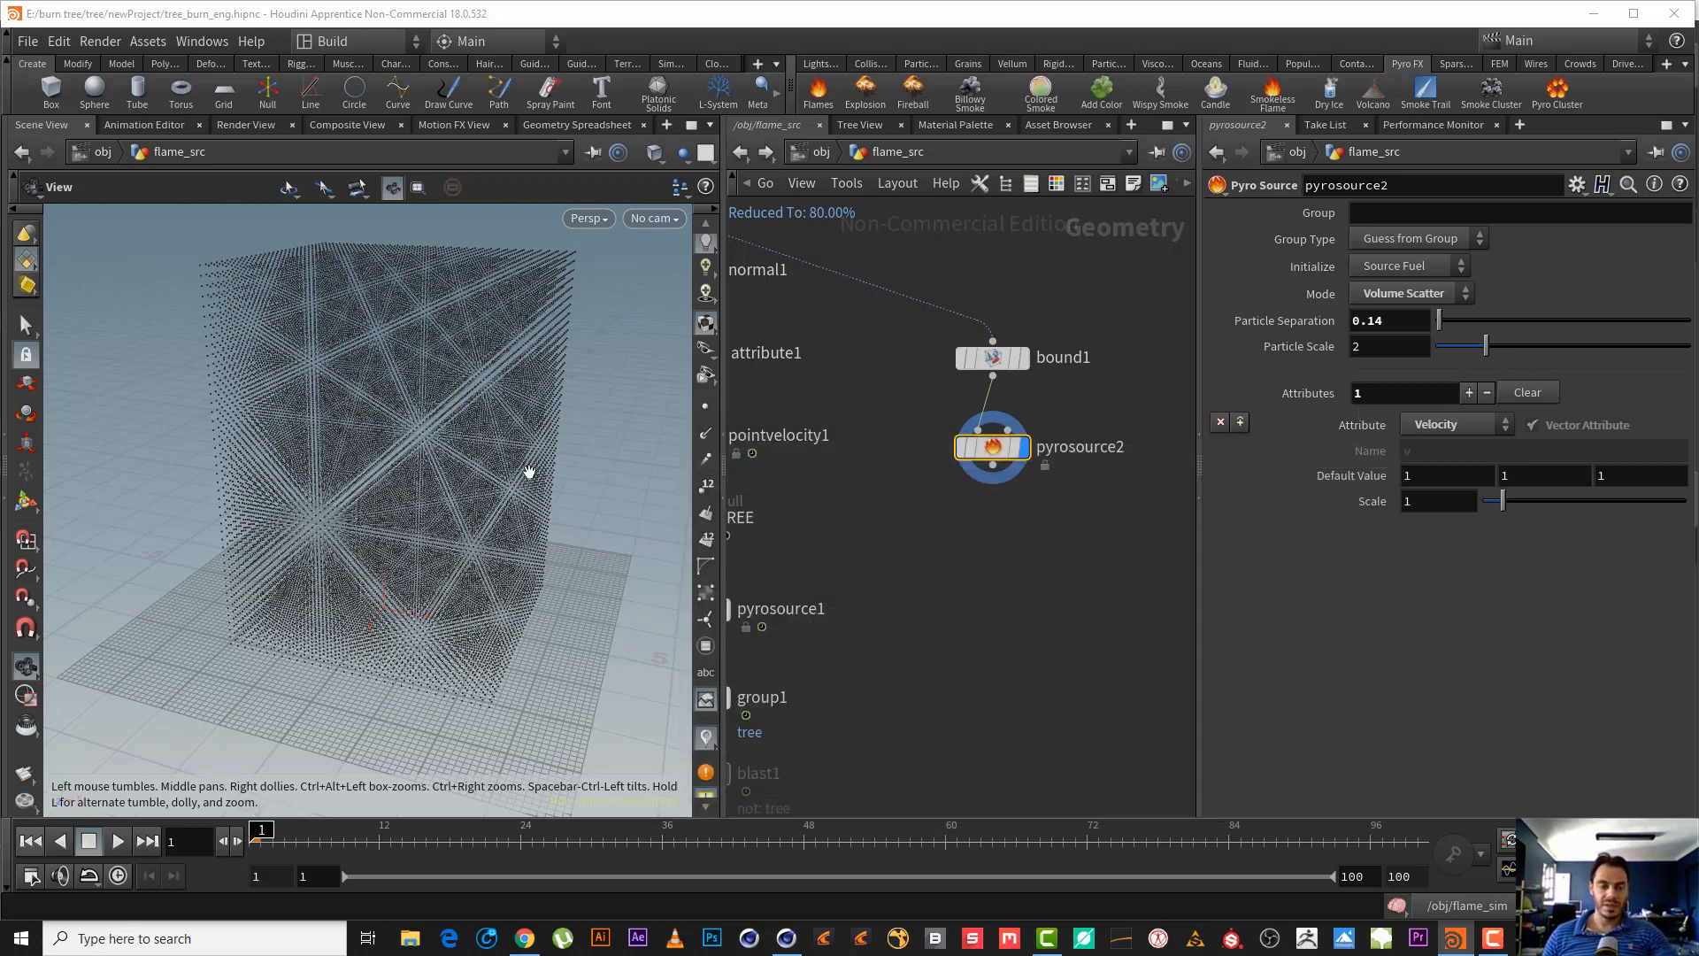
middle_drag(438, 391, 393, 499)
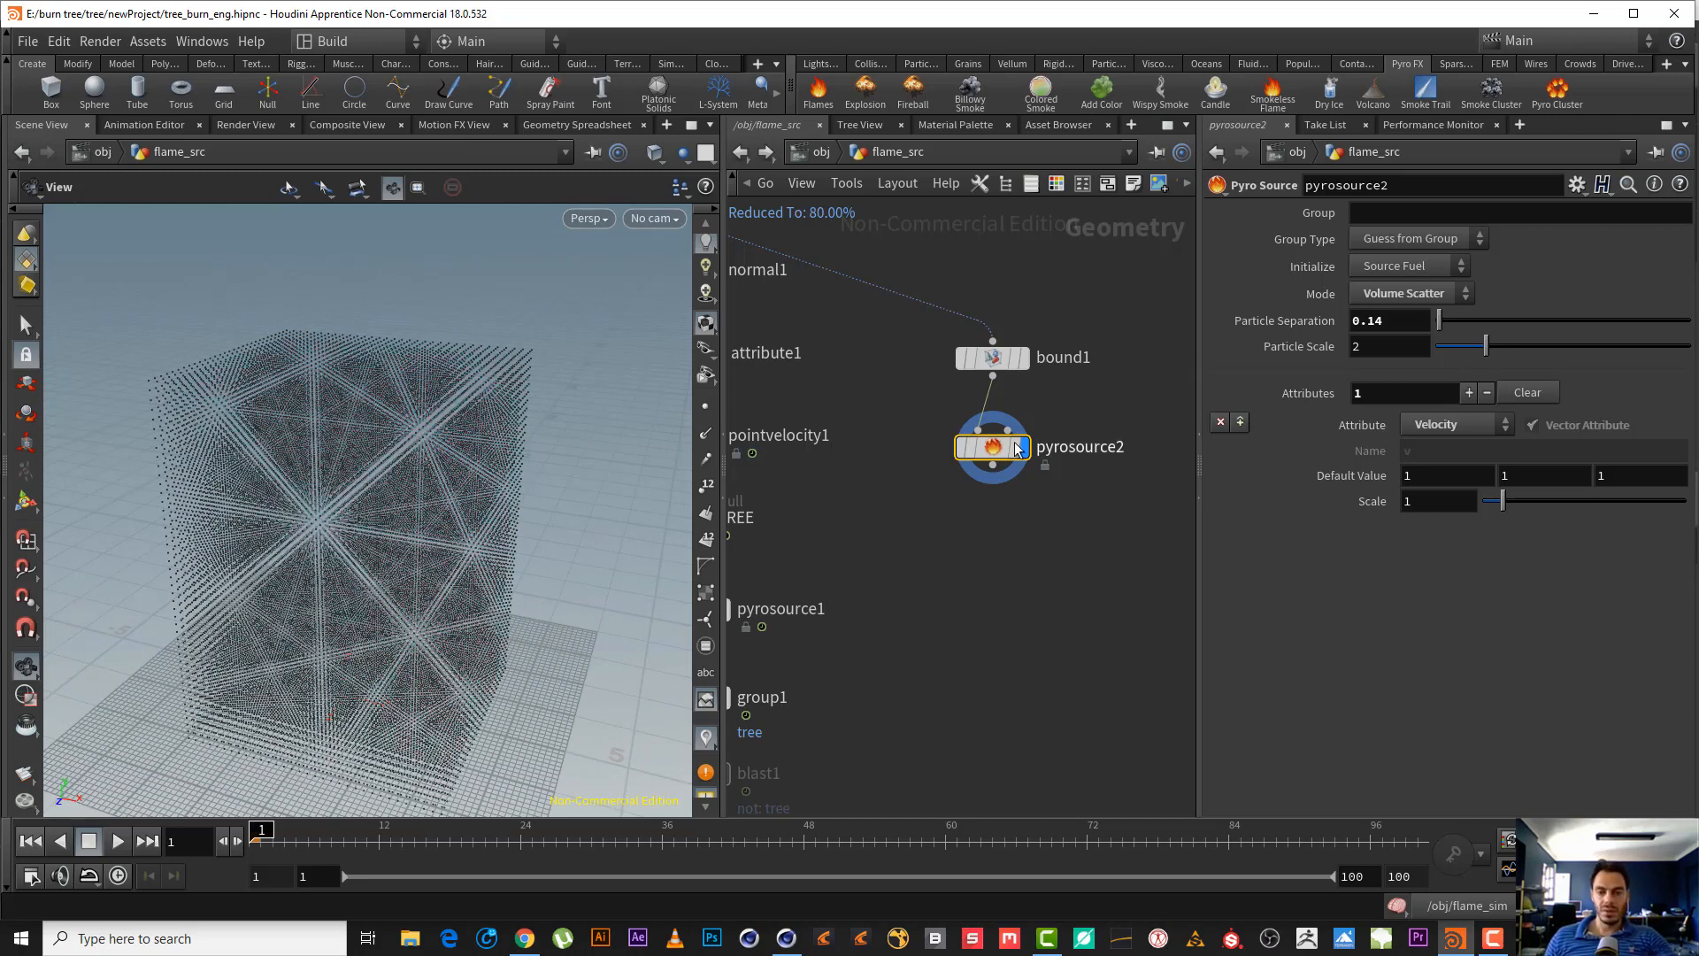
middle_drag(978, 595, 1042, 603)
scroll(1042, 603, up, 4)
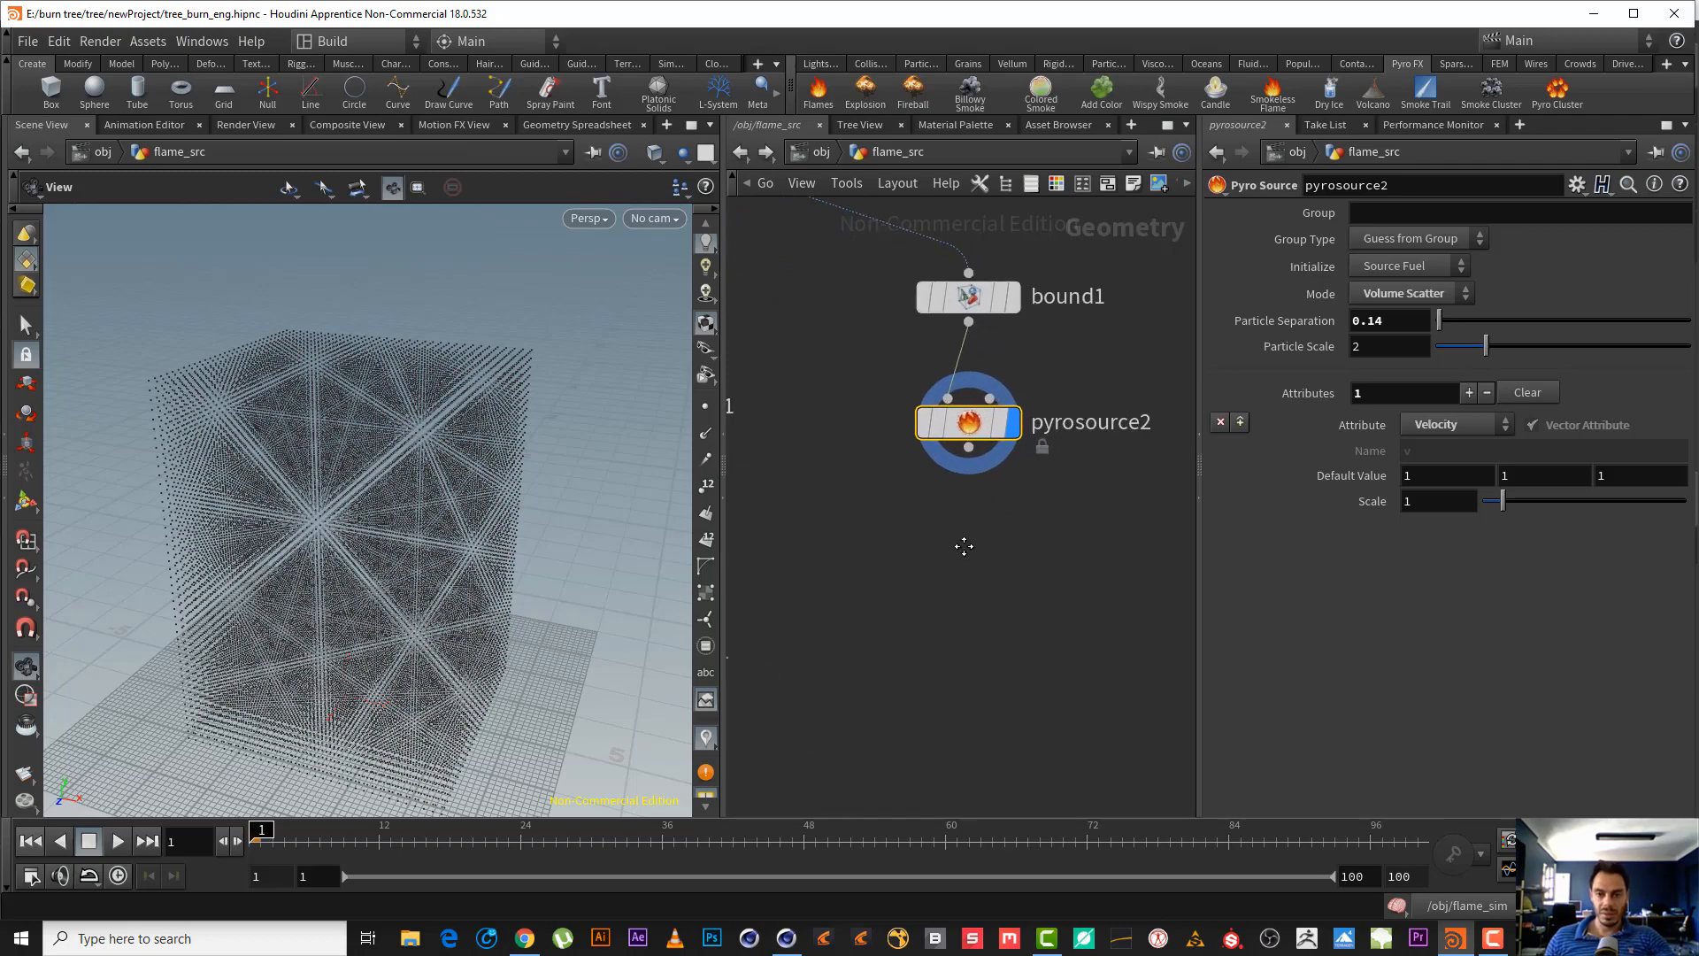
middle_drag(964, 546, 950, 539)
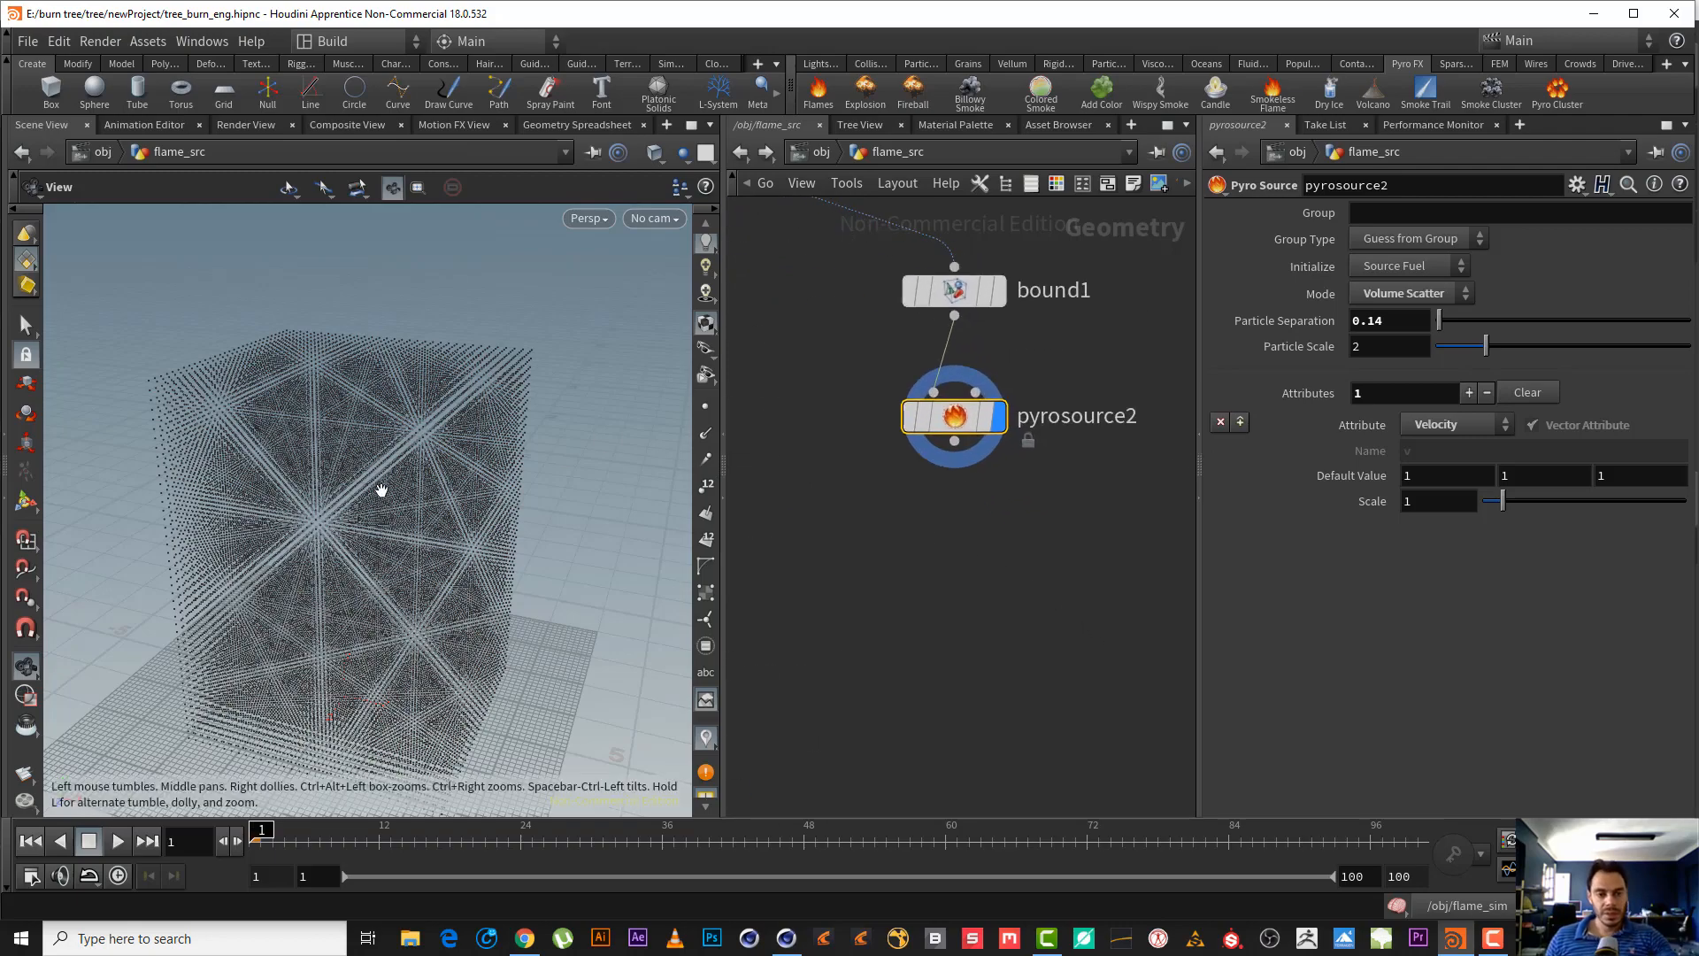
drag(381, 491, 336, 452)
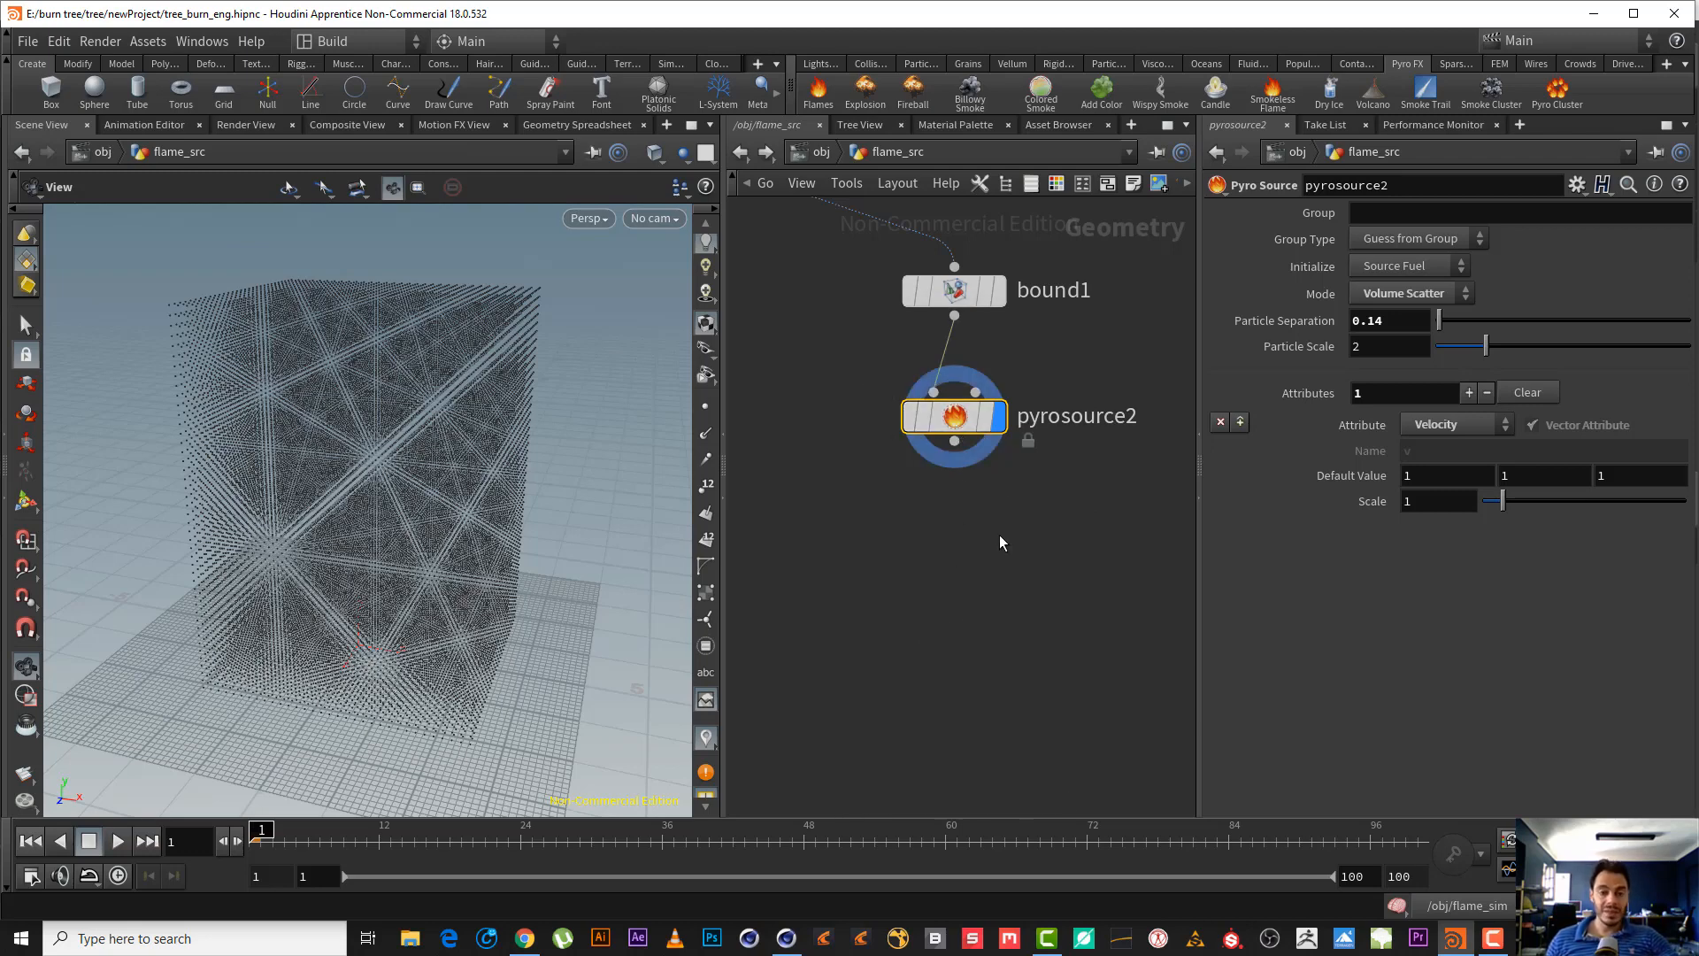
- Add a Volume Velocity node below pyrosource2, leaving a gap between the two nodes
key(Tab)
text(vo)
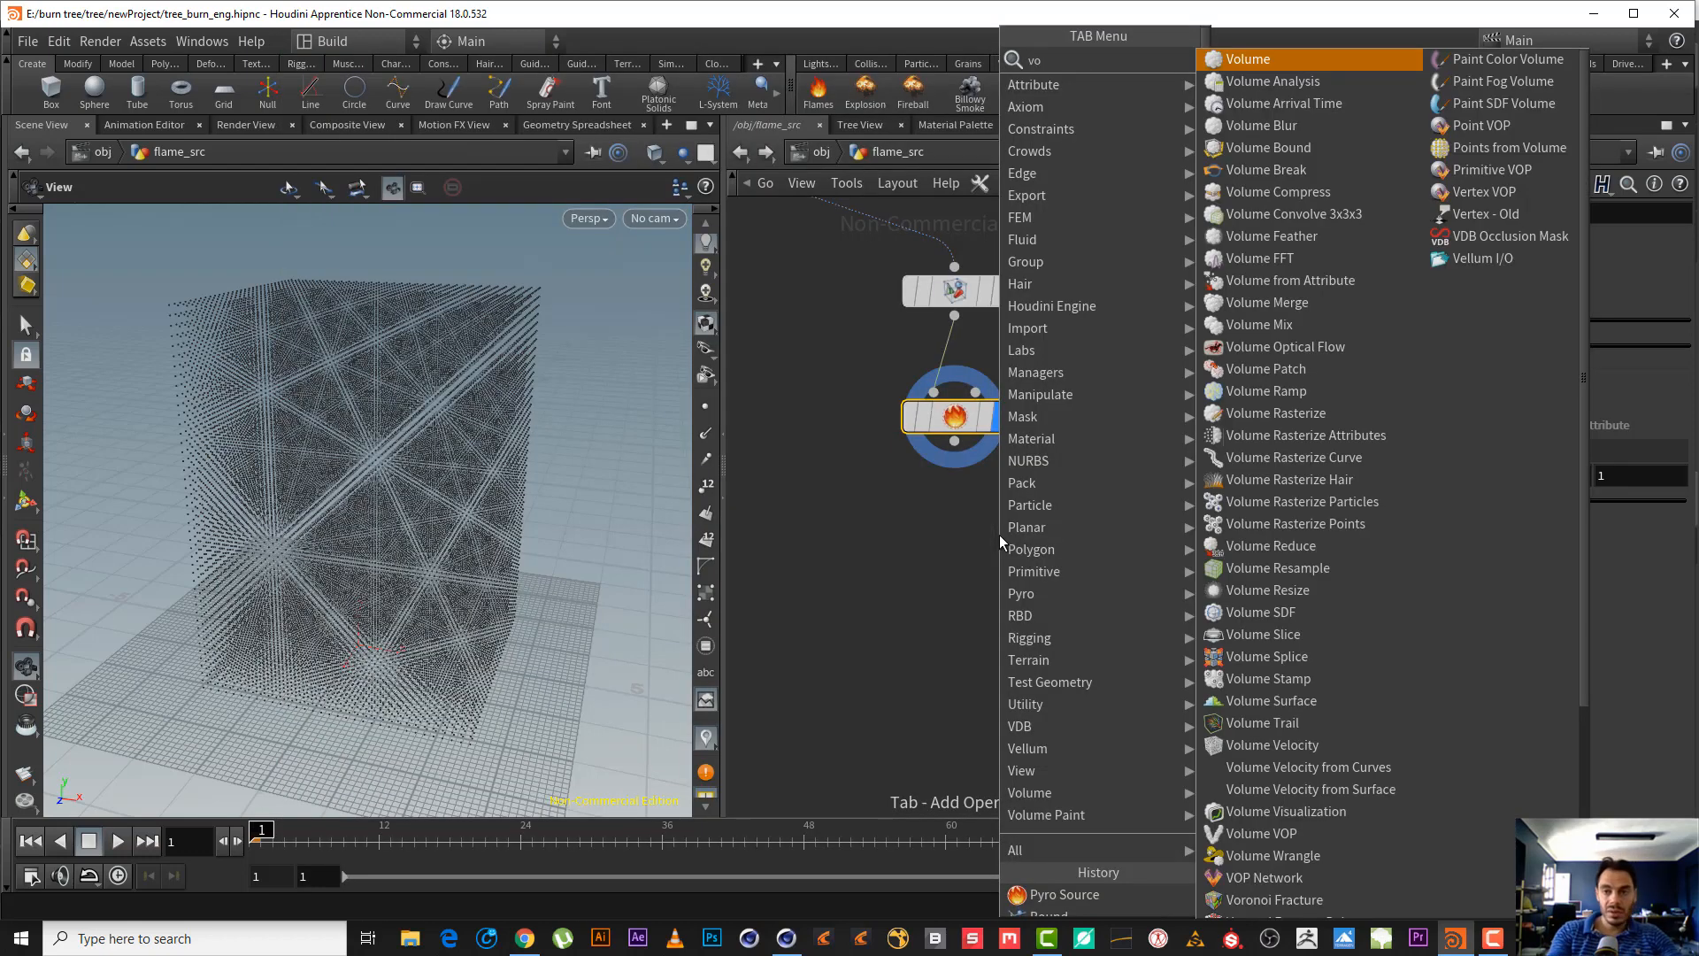
text( v)
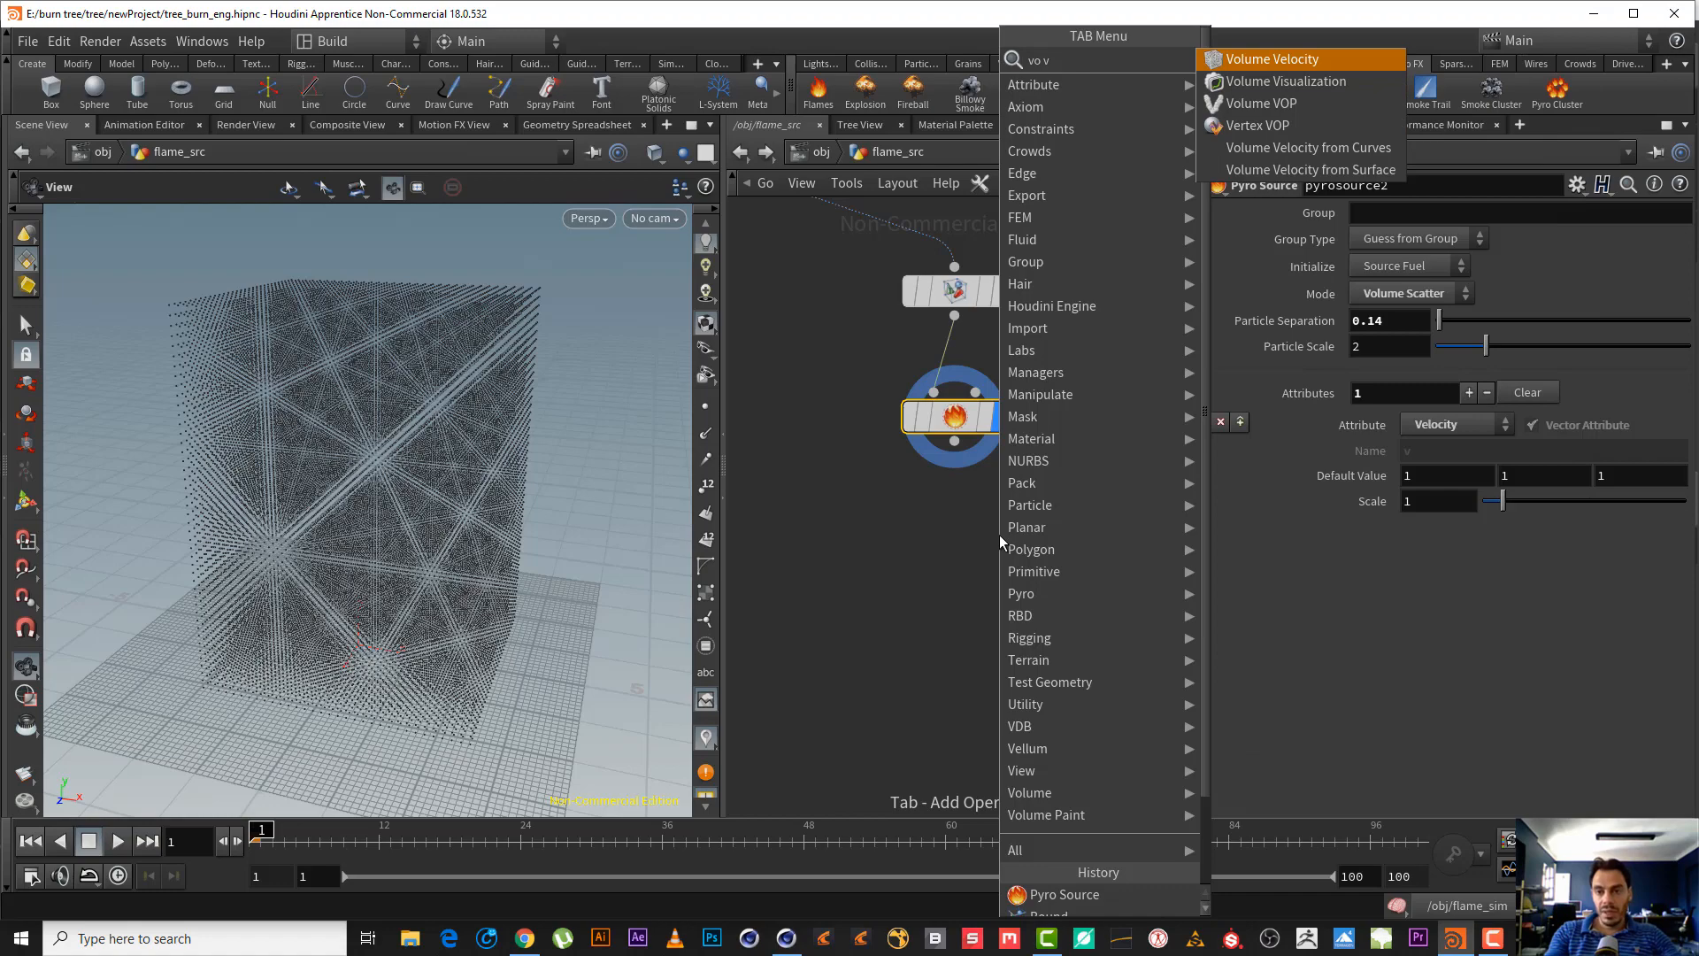
key(BackSpace)
key(BackSpace)
key(BackSpace)
key(BackSpace)
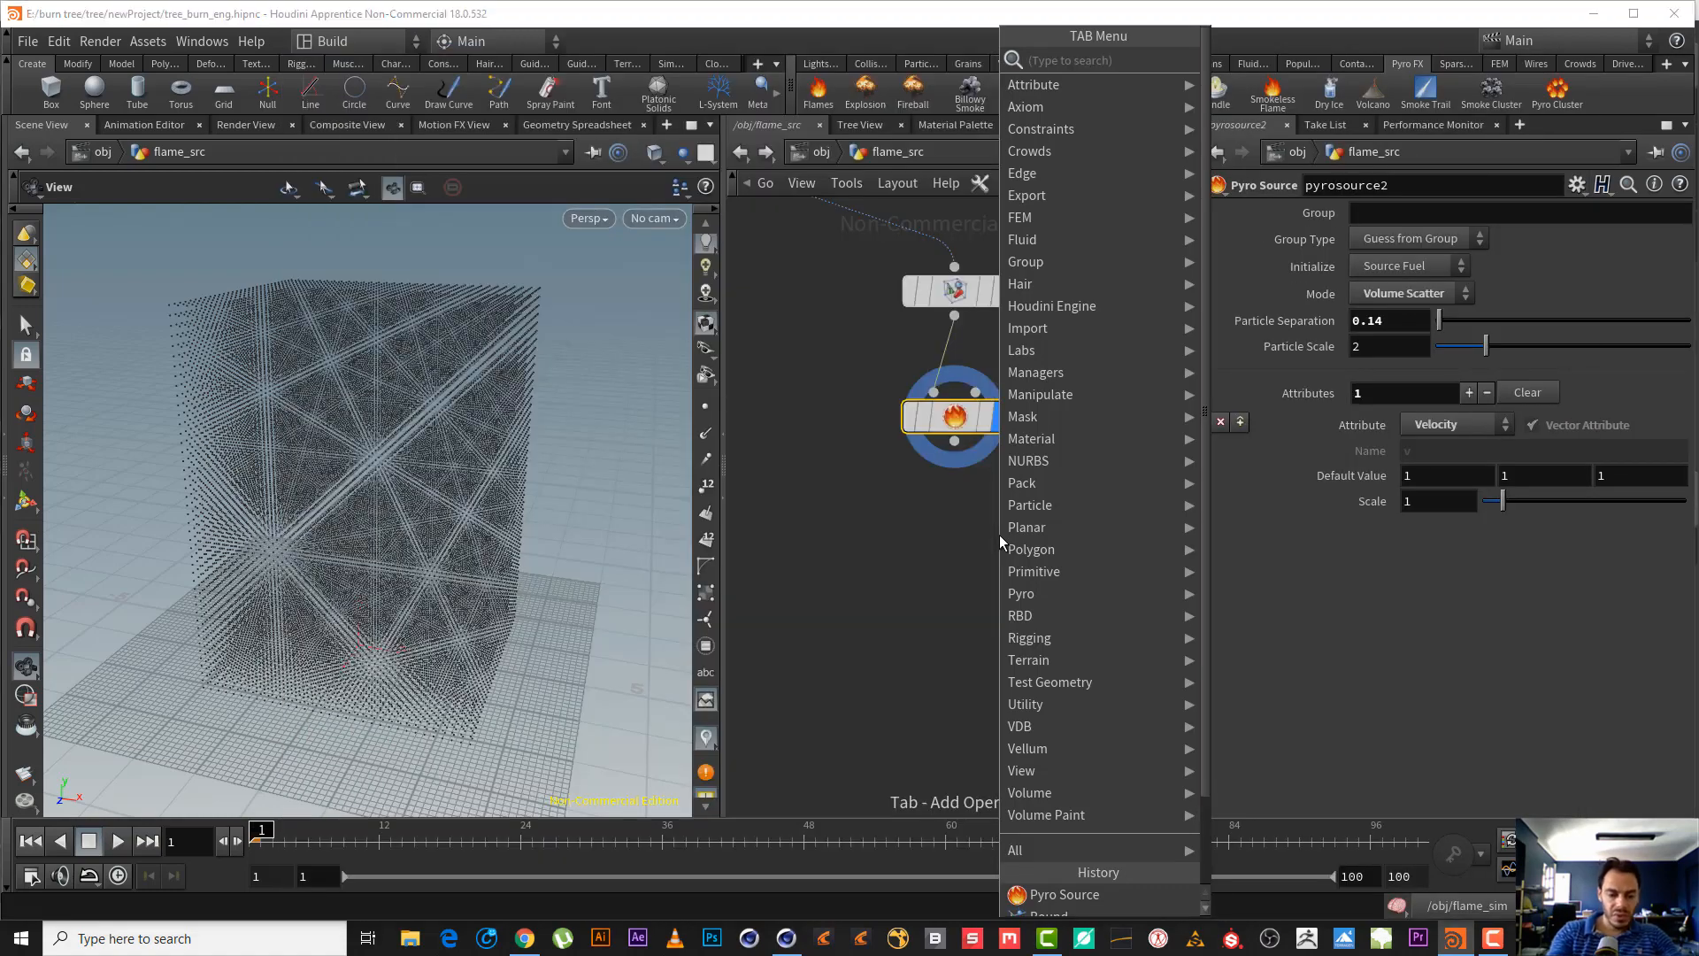
text(vo)
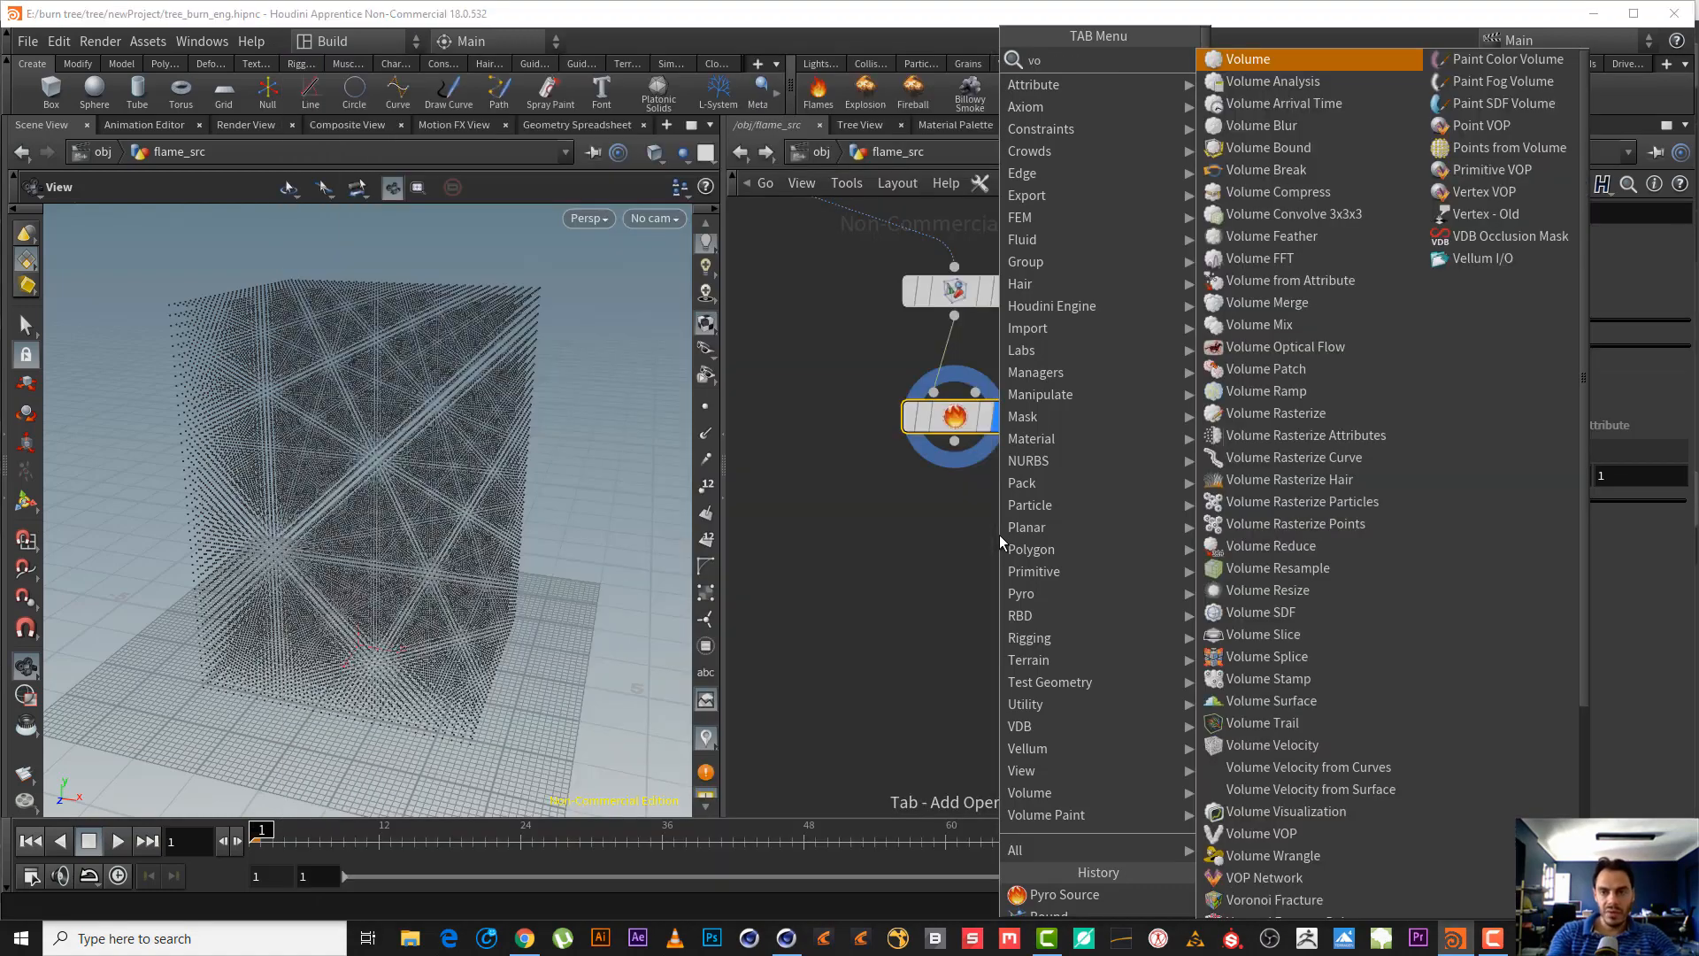
text( v)
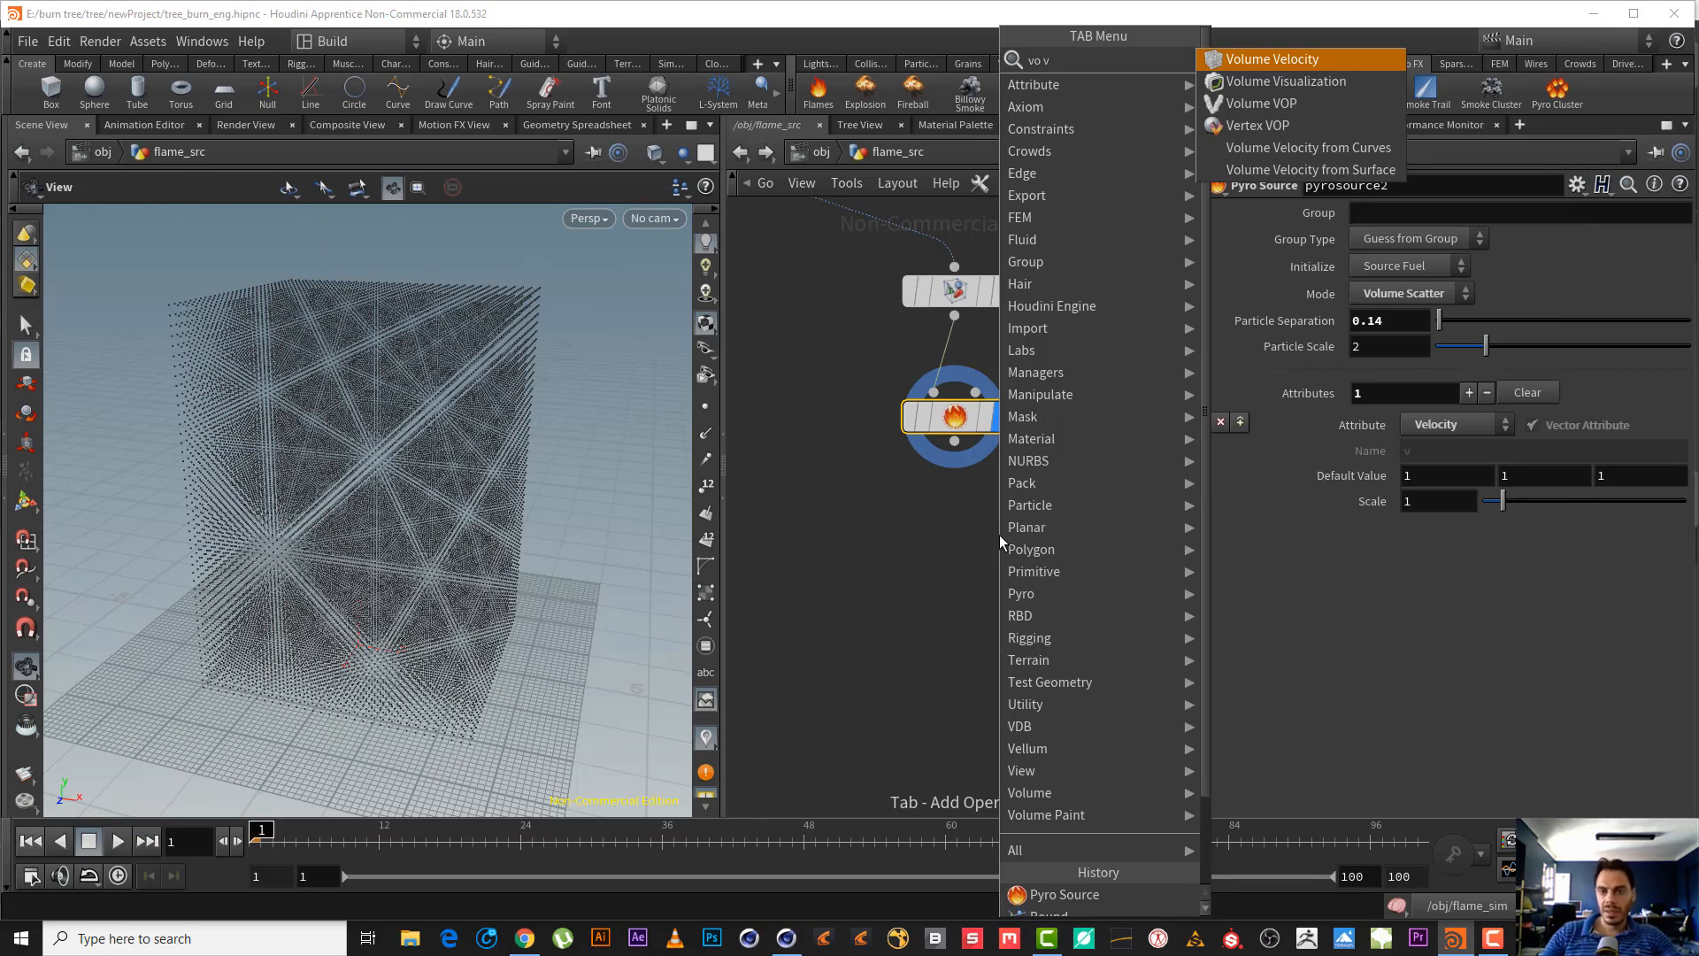
key(Return)
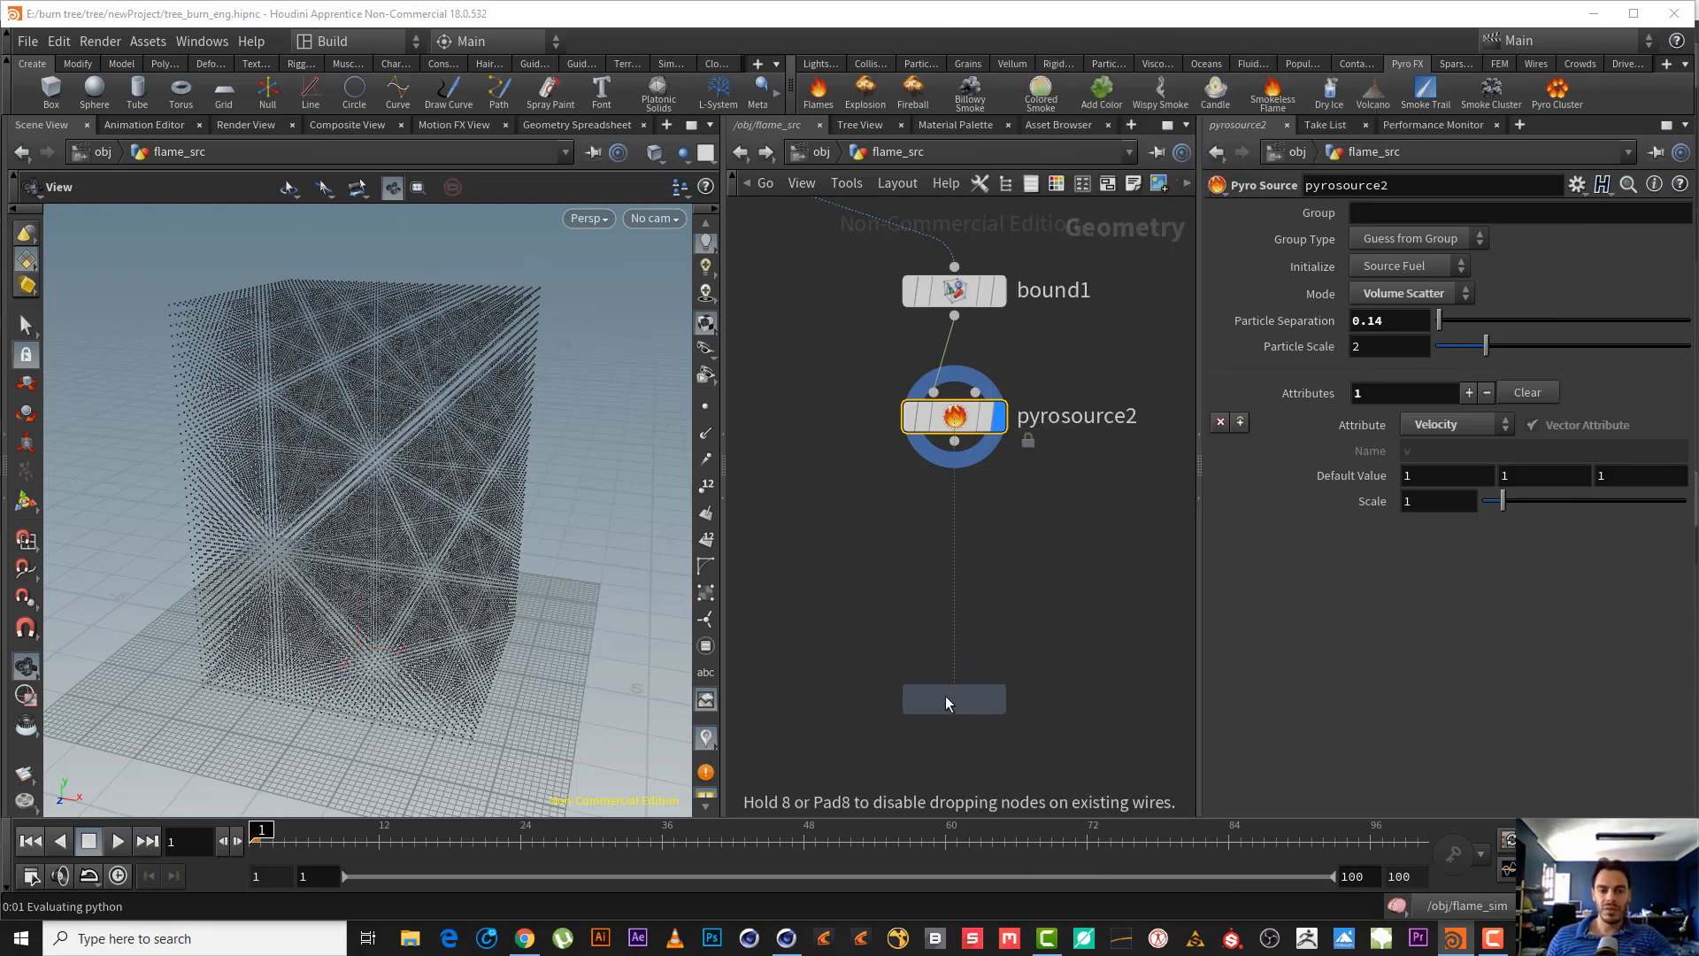
click(953, 676)
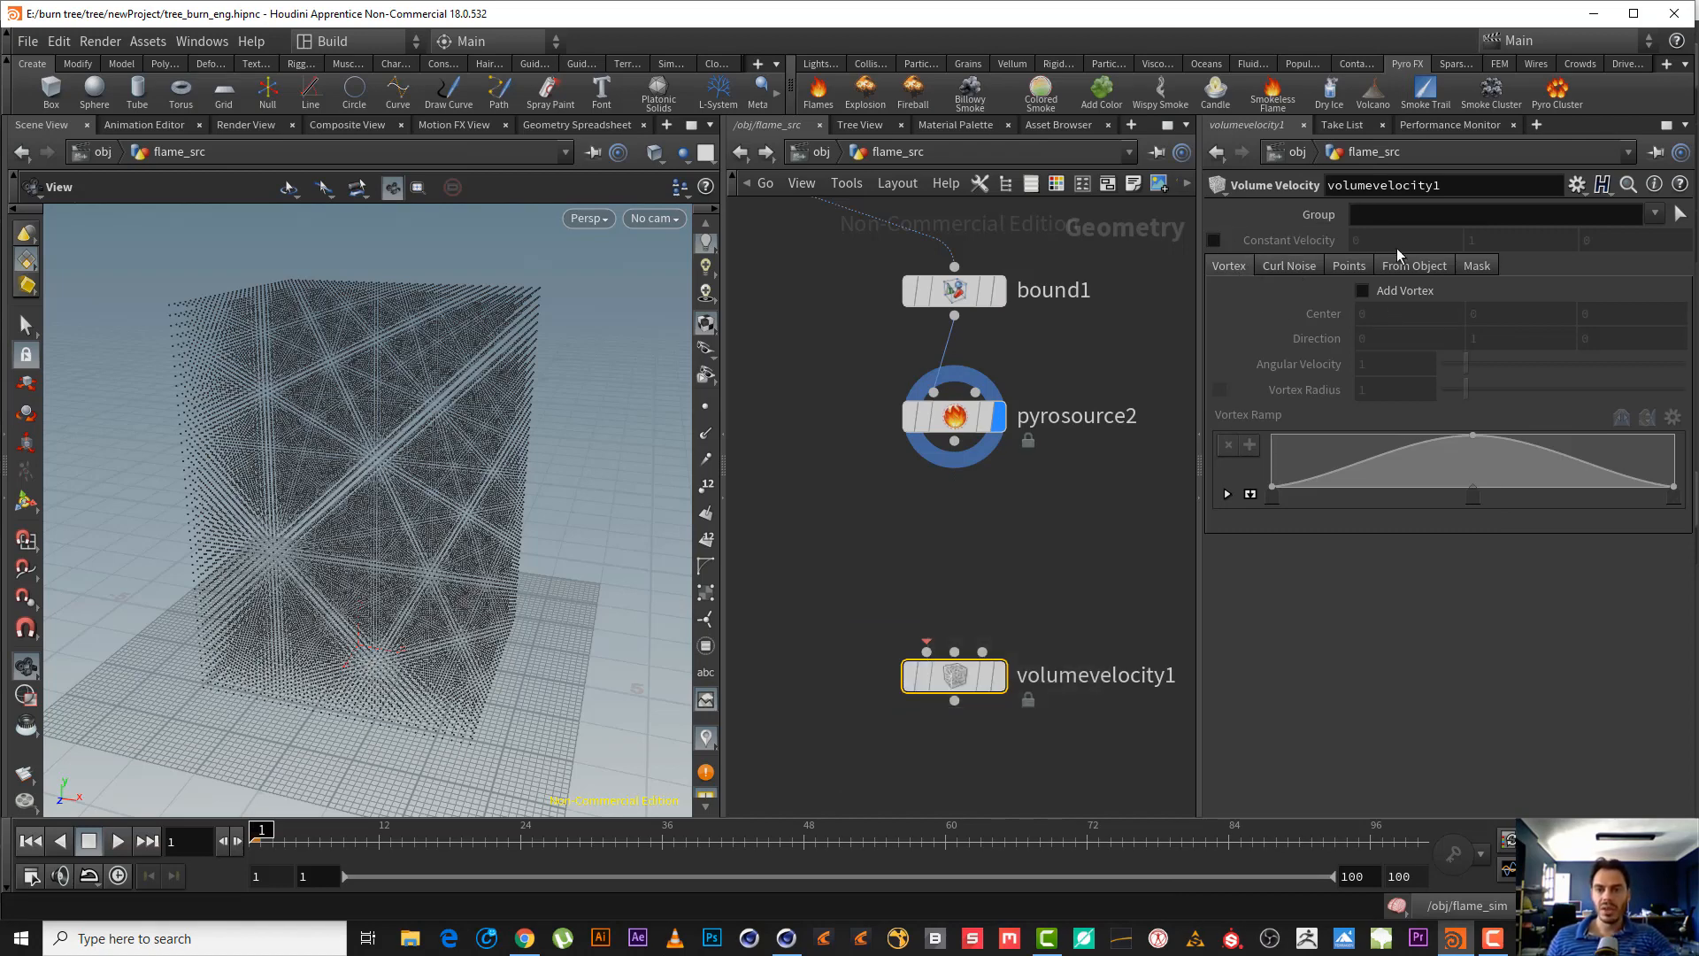
- Add a Volume Rasterize Attributes node fed by pyrosource2, placed between it and volumevelocity1
middle_drag(904, 533, 923, 481)
click(974, 391)
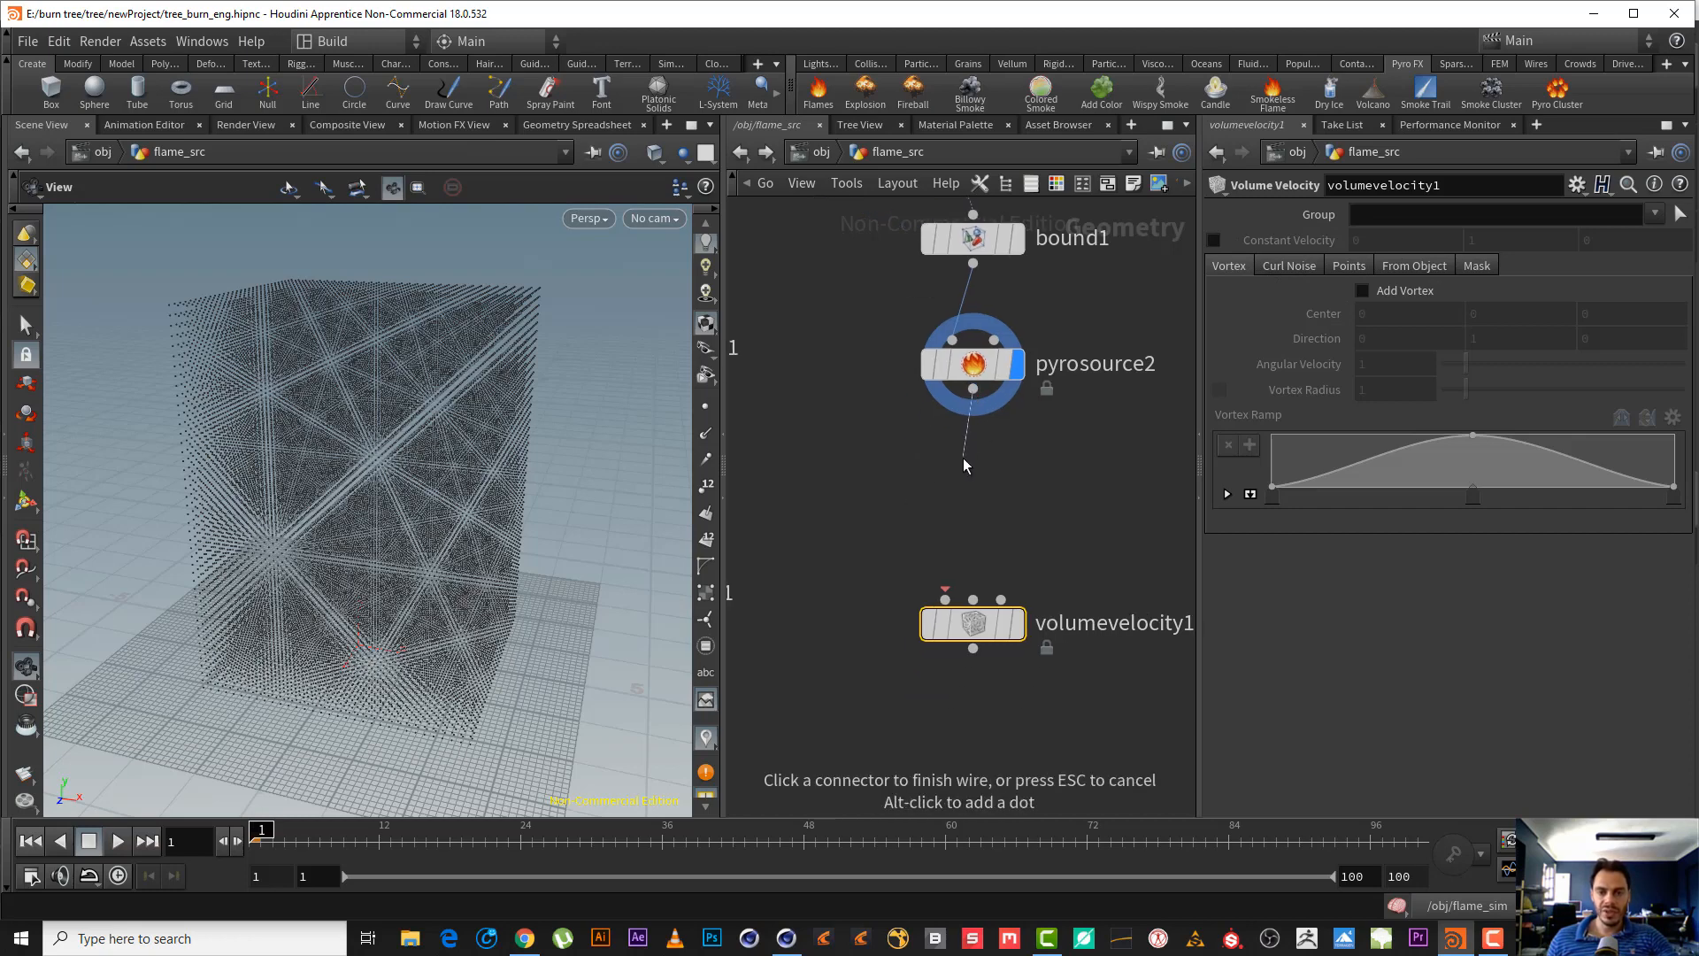
key(Tab)
text(att)
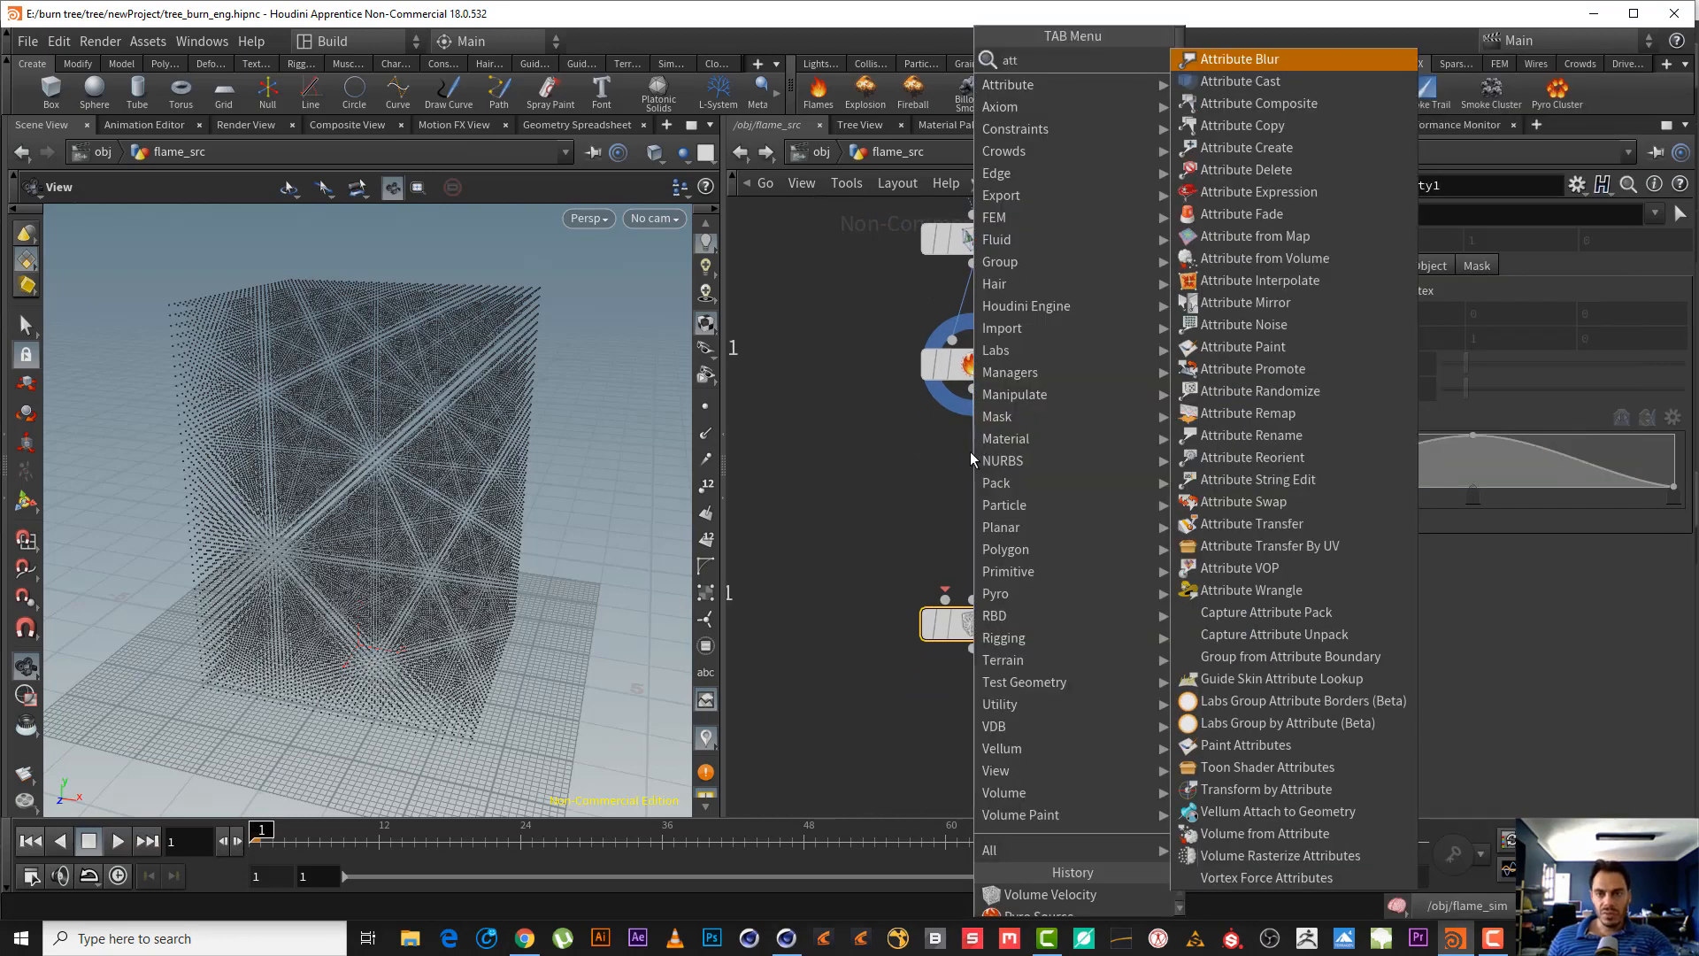
key(BackSpace)
key(BackSpace)
key(BackSpace)
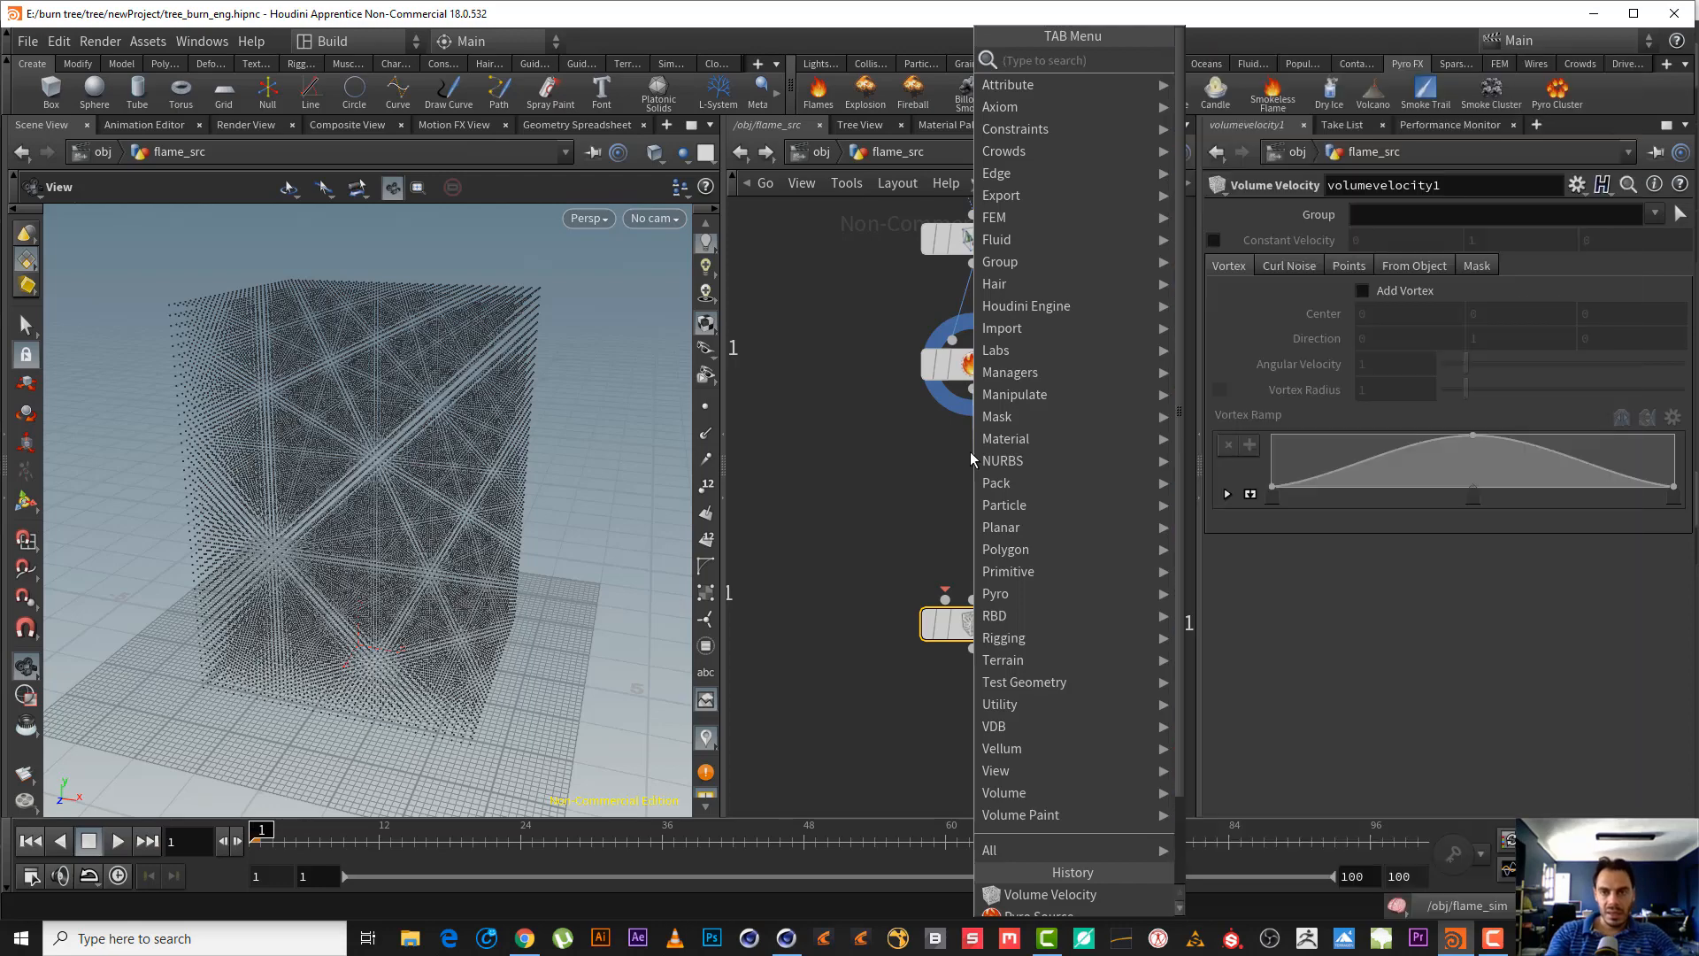
text(vo a)
text(r)
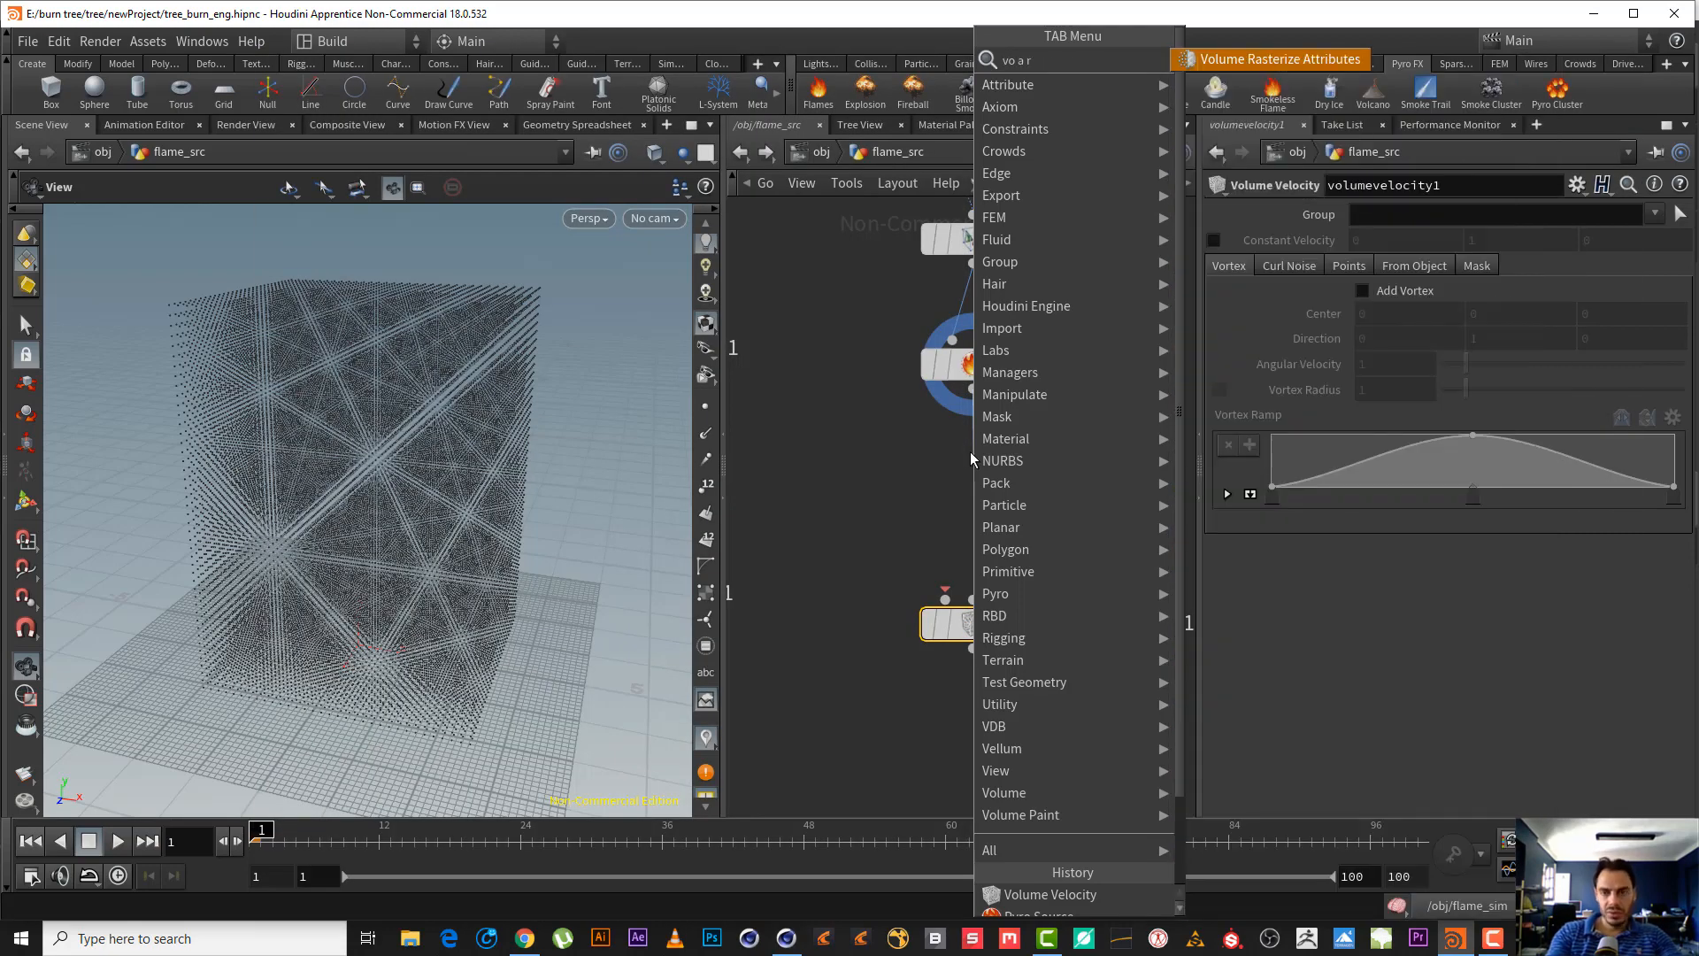
key(Return)
click(971, 455)
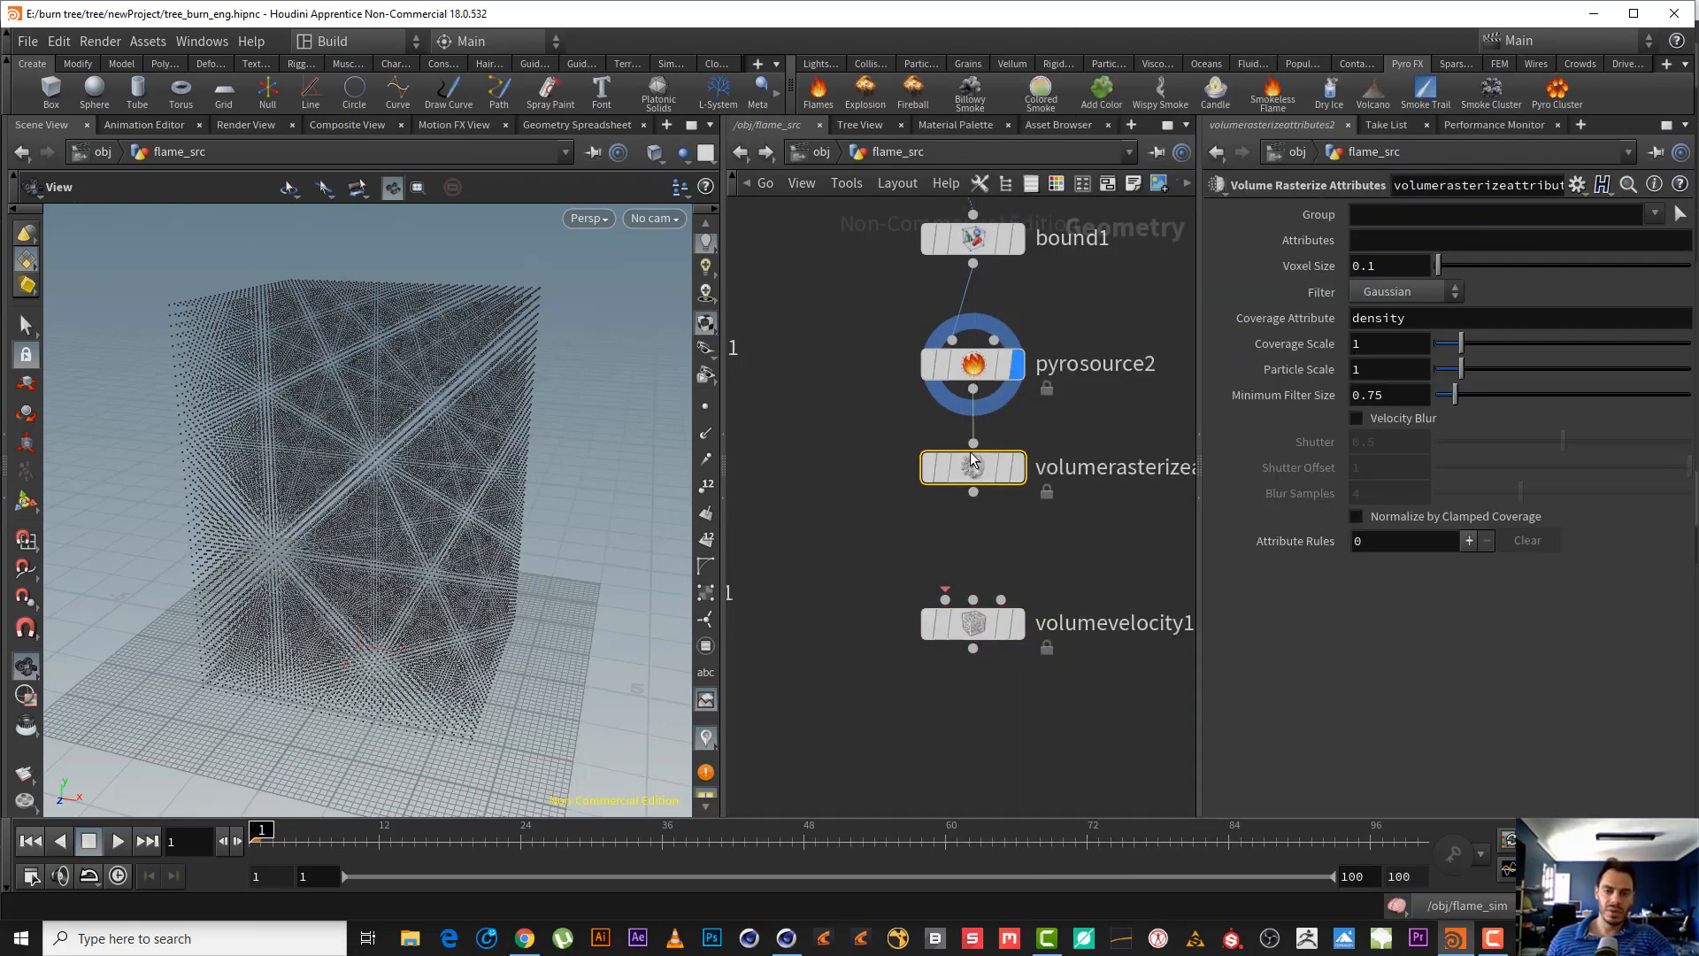
- Display the new Volume Rasterize Attributes node and set it to rasterize the v attribute
click(1018, 467)
click(1396, 243)
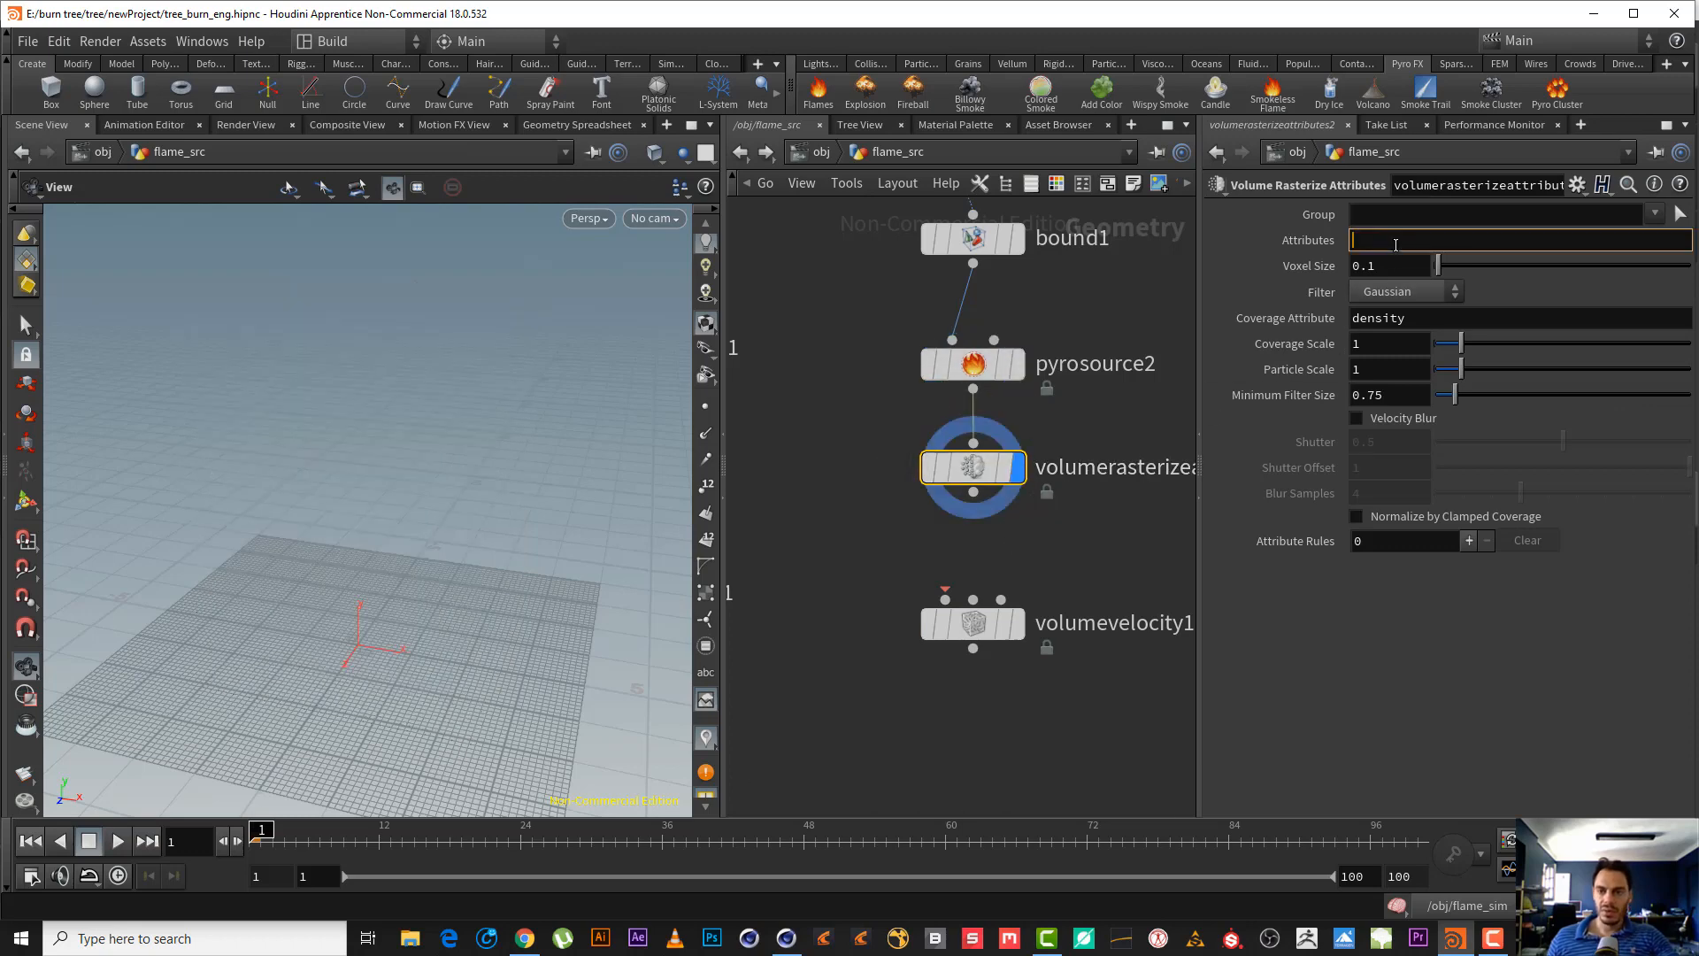
text(v)
key(Return)
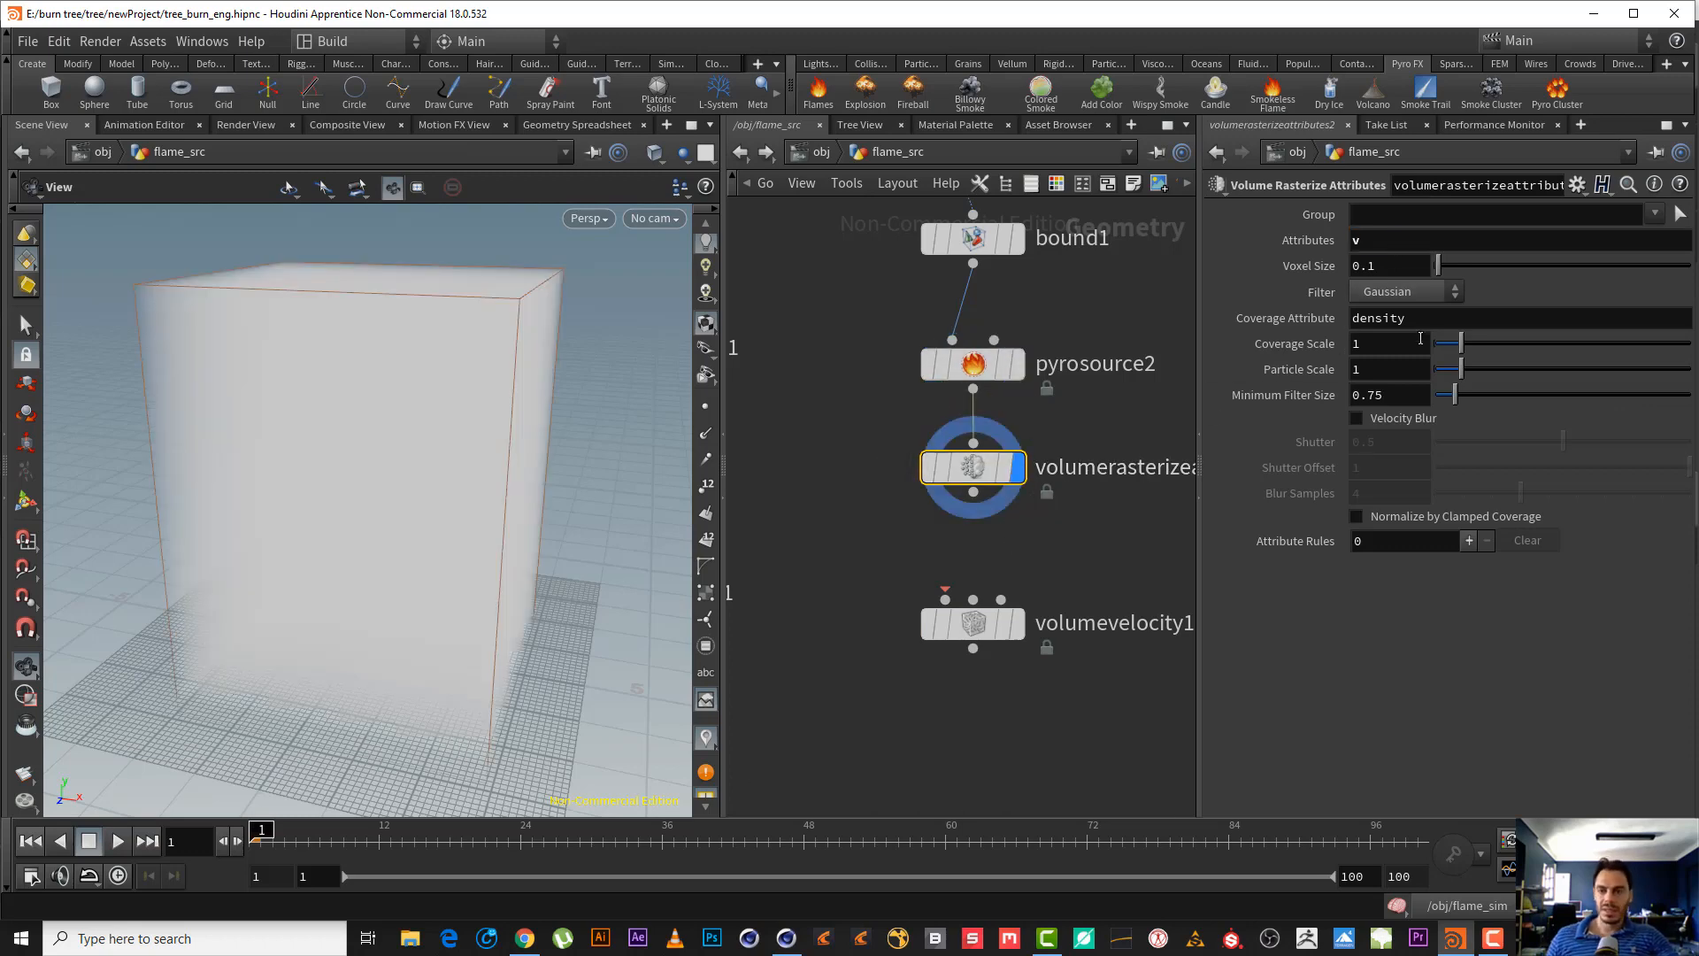
- Enable Normalize by Clamped Coverage on the rasterize node and clear its coverage attribute
click(1418, 515)
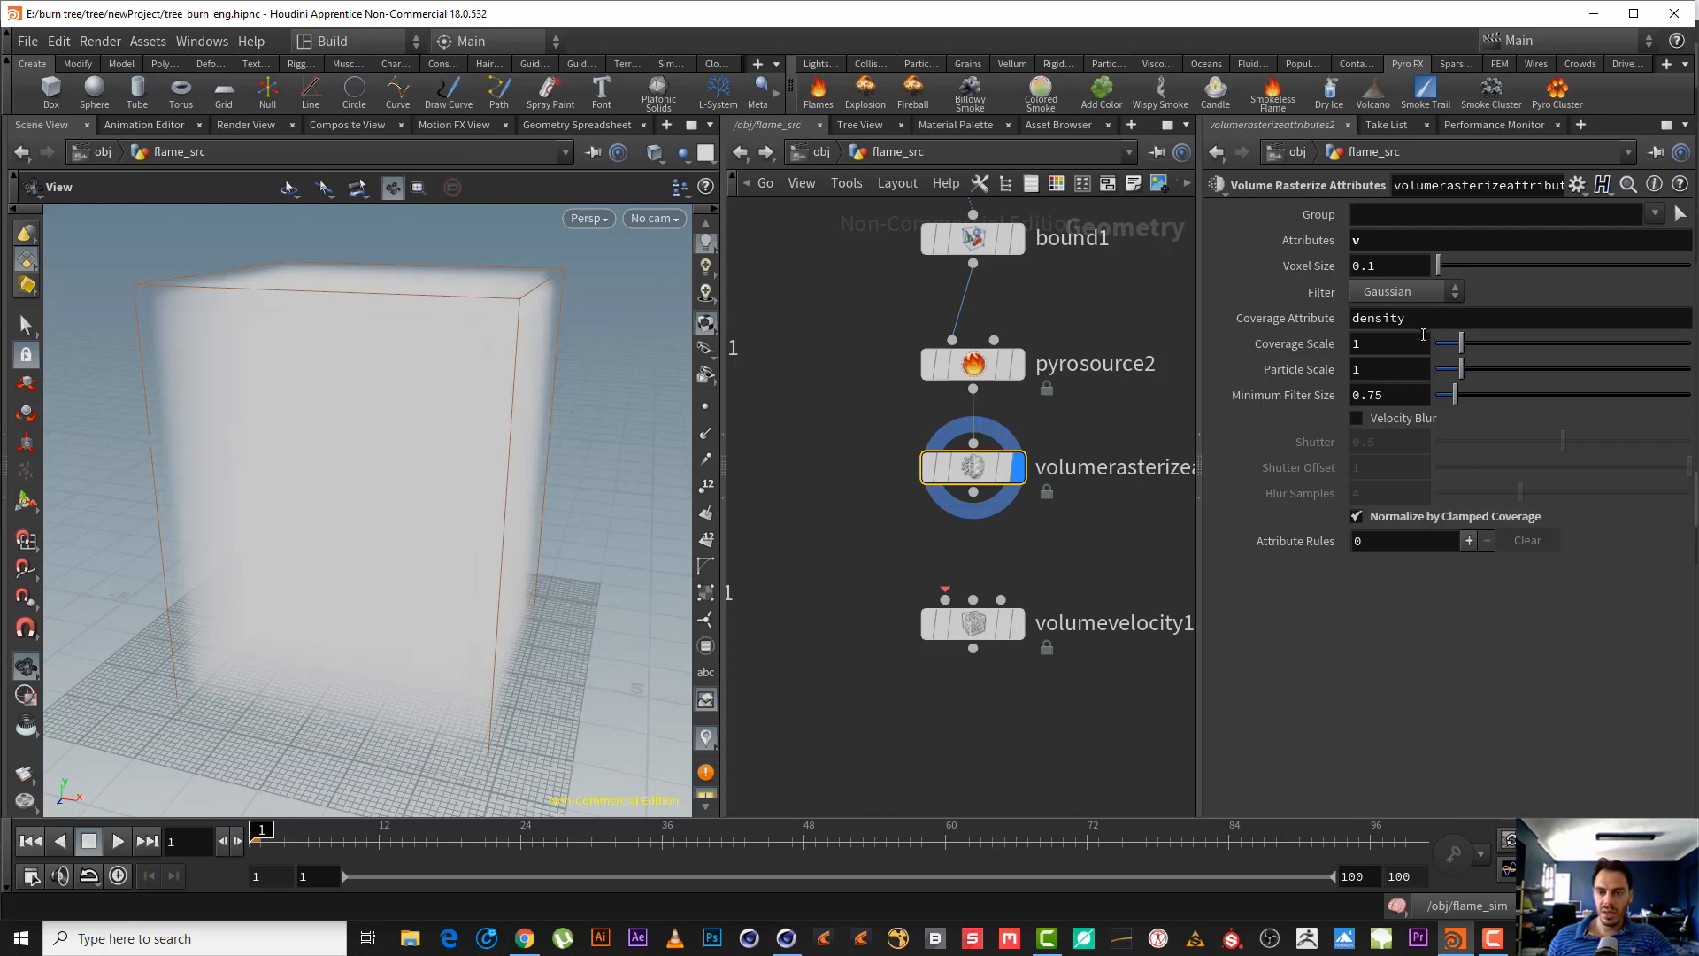
drag(1418, 320, 925, 204)
key(BackSpace)
key(Return)
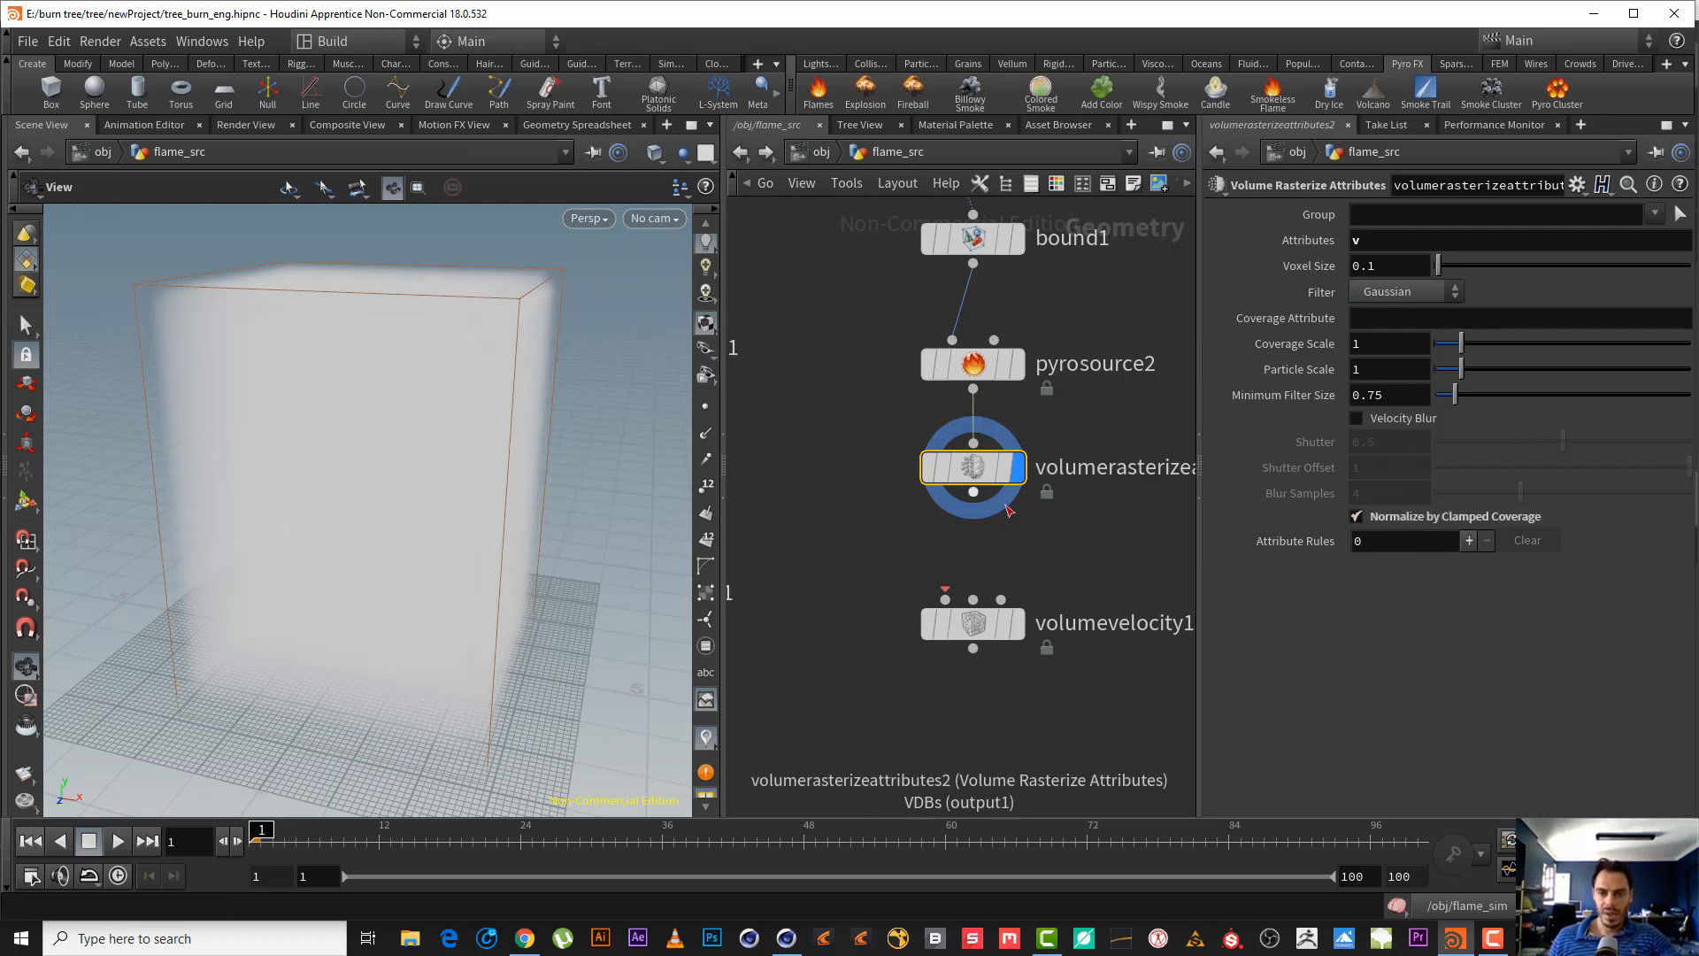
- Connect the rasterize node to the first input of volumevelocity1, then display volumevelocity1 and place it closer beneath
click(972, 492)
click(945, 599)
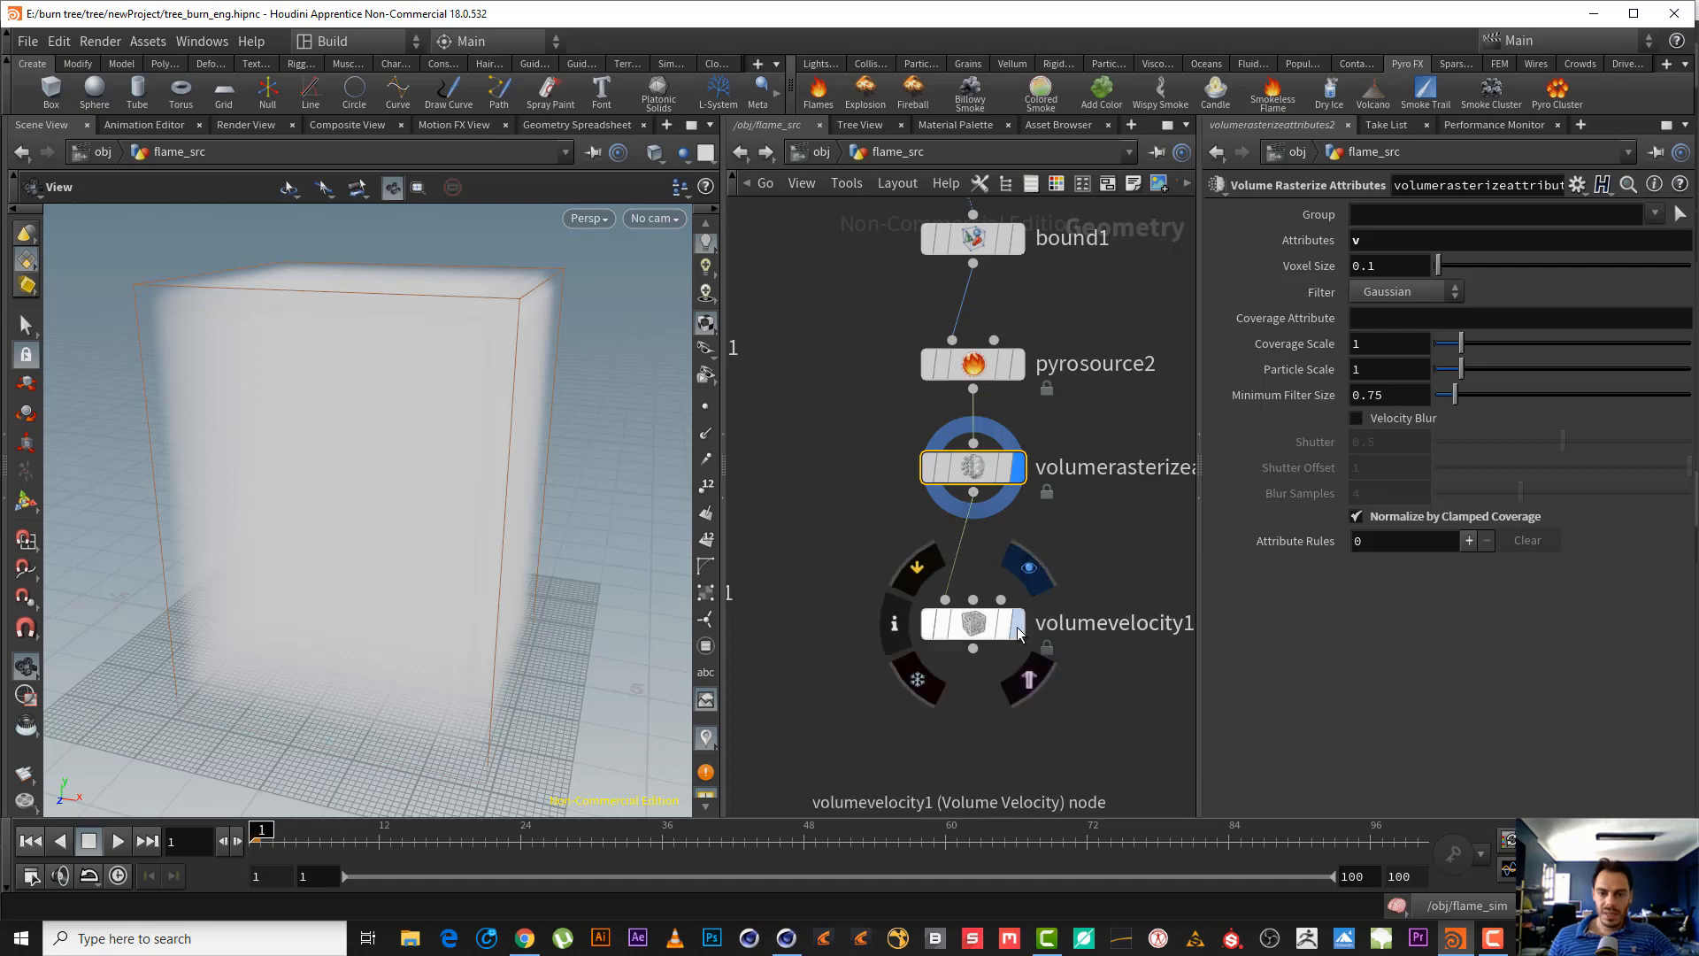
key(r)
drag(973, 629, 986, 569)
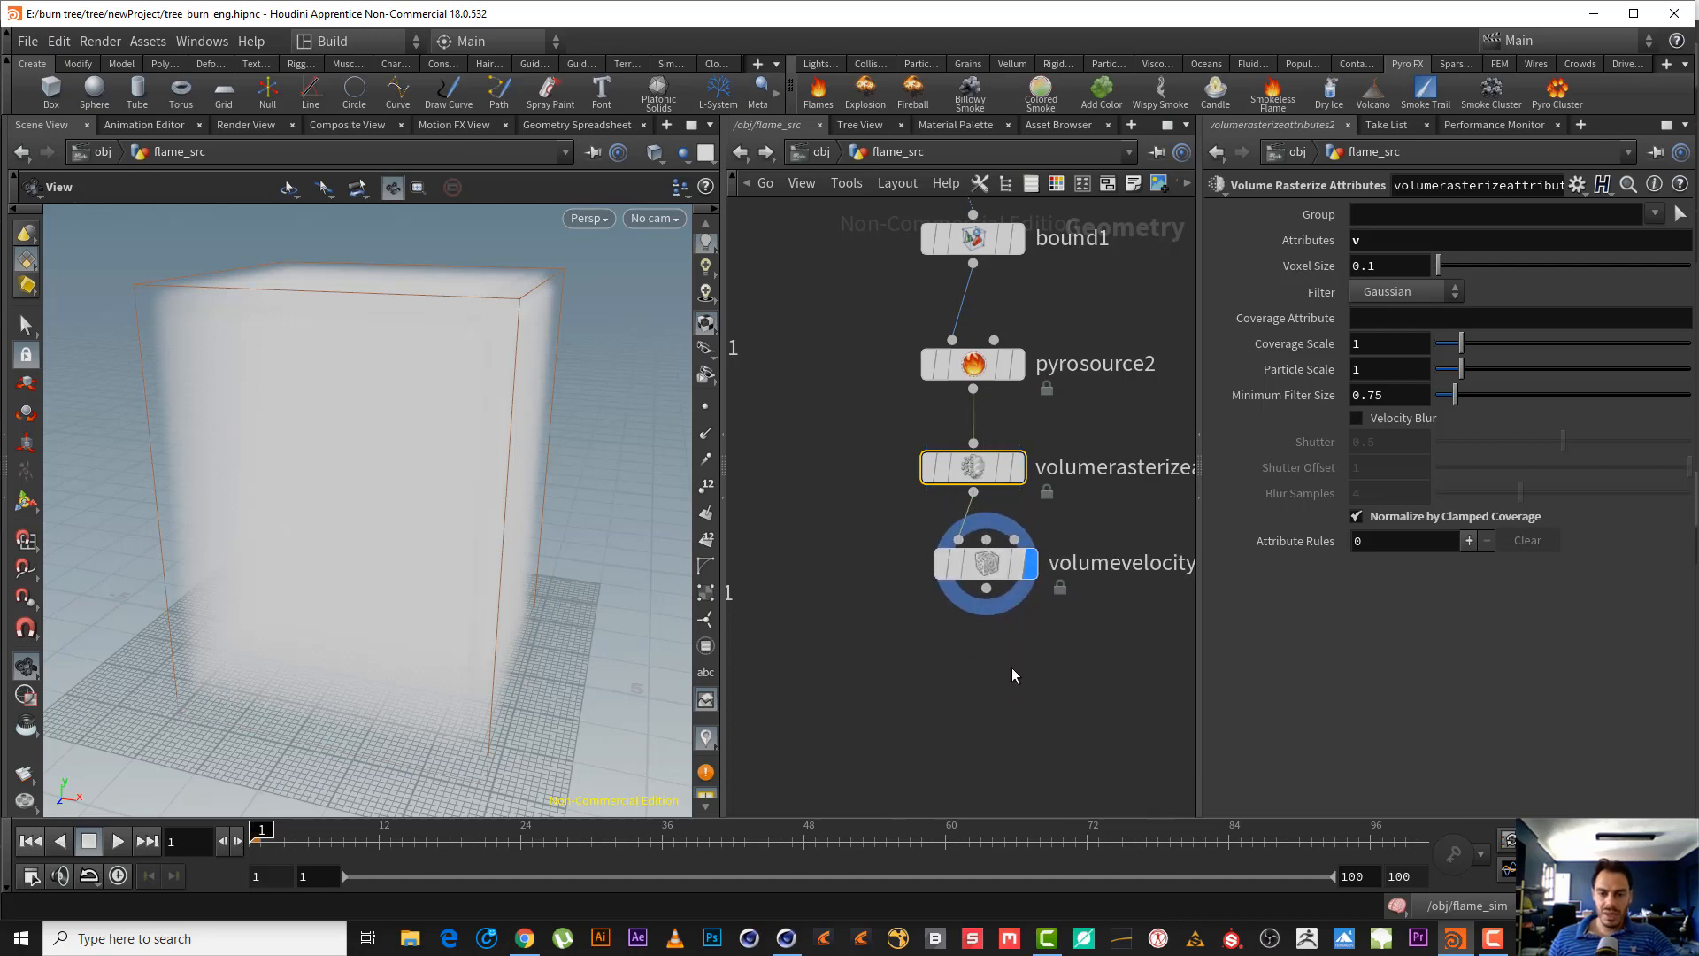
- Add a Volume Trail node below volumevelocity1
middle_drag(1012, 675, 1044, 573)
key(Tab)
text(cu)
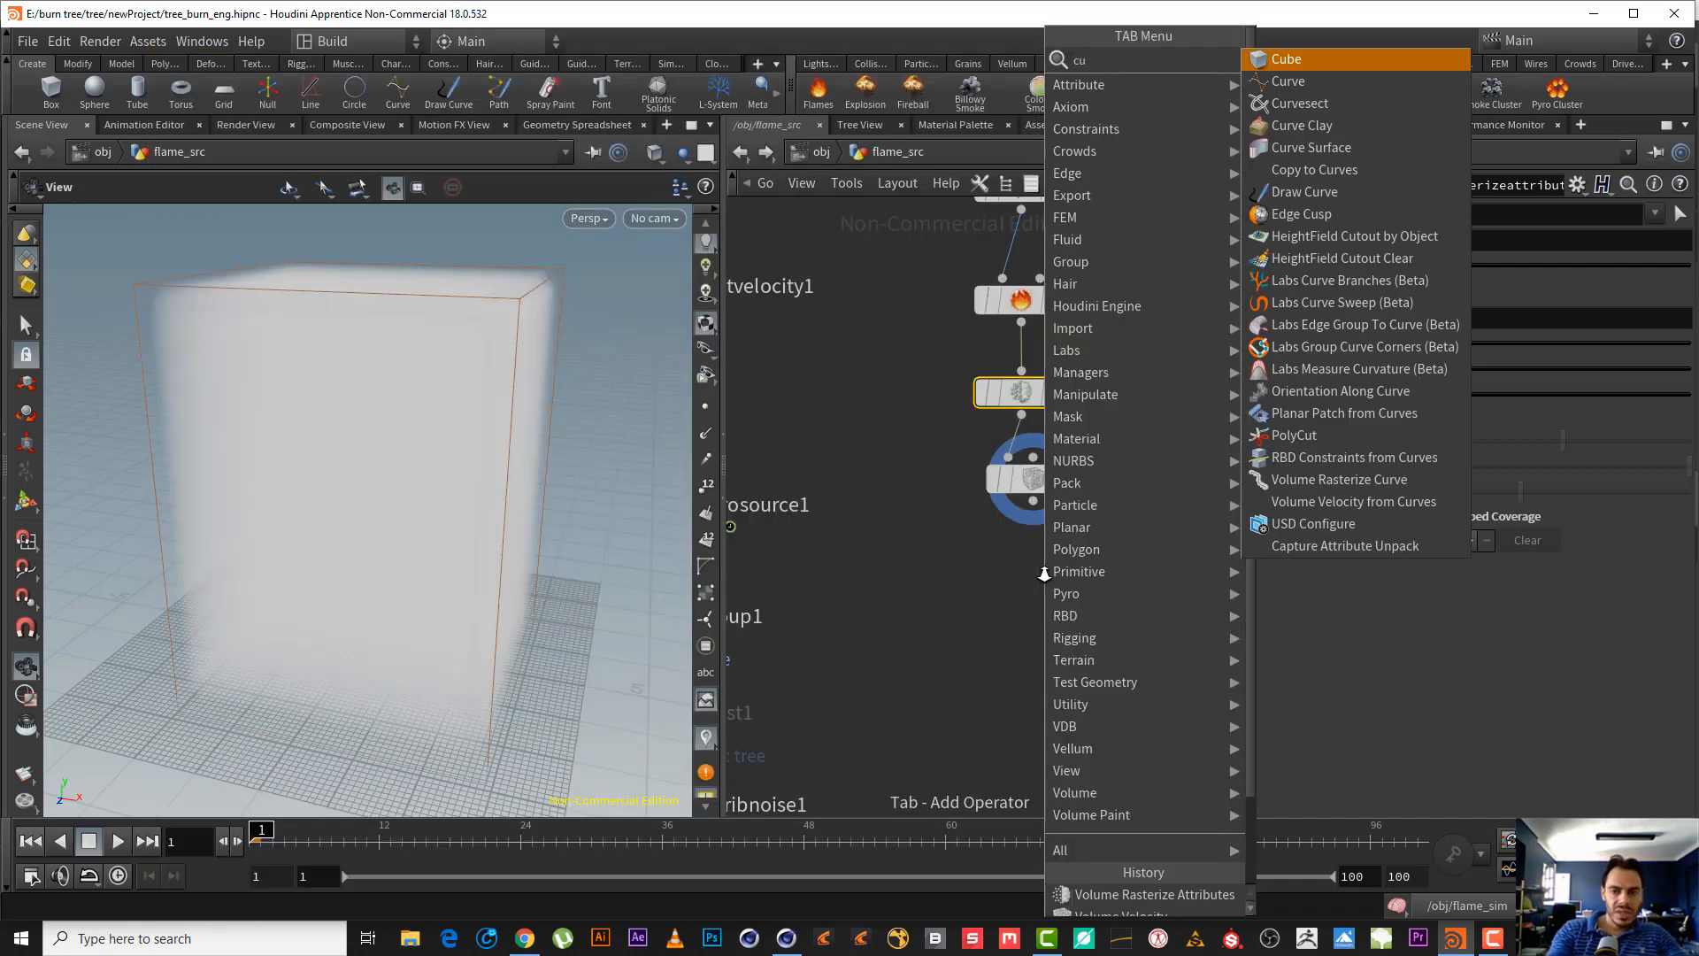
key(BackSpace)
key(BackSpace)
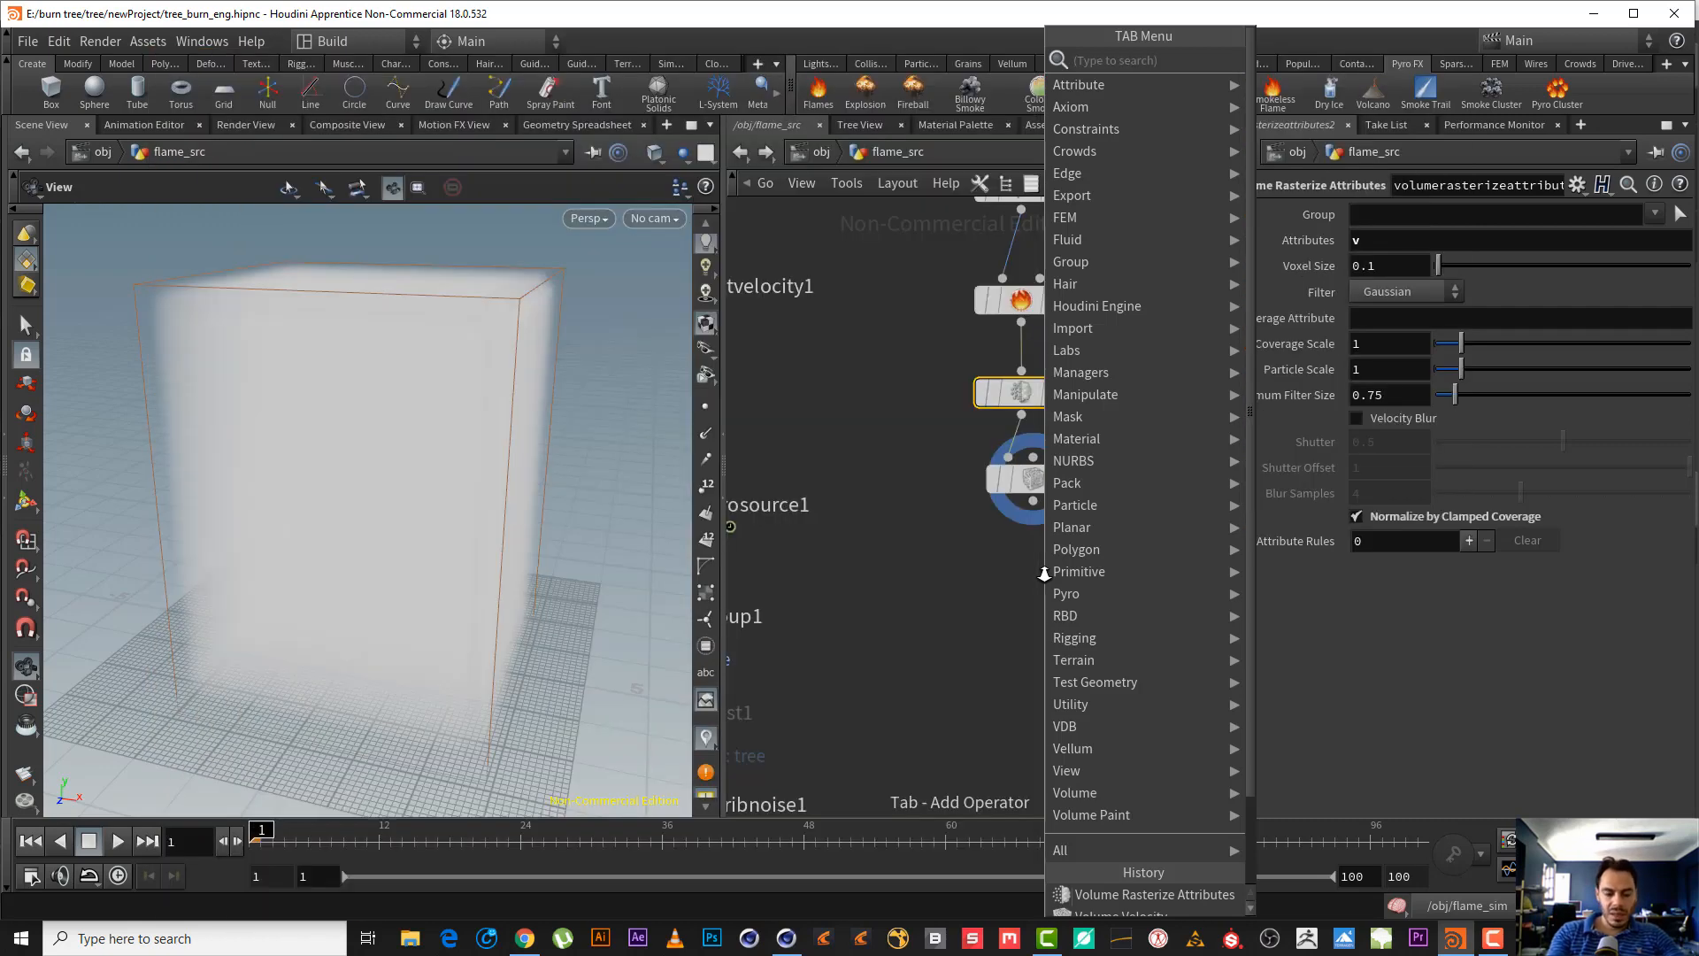
text(vo t)
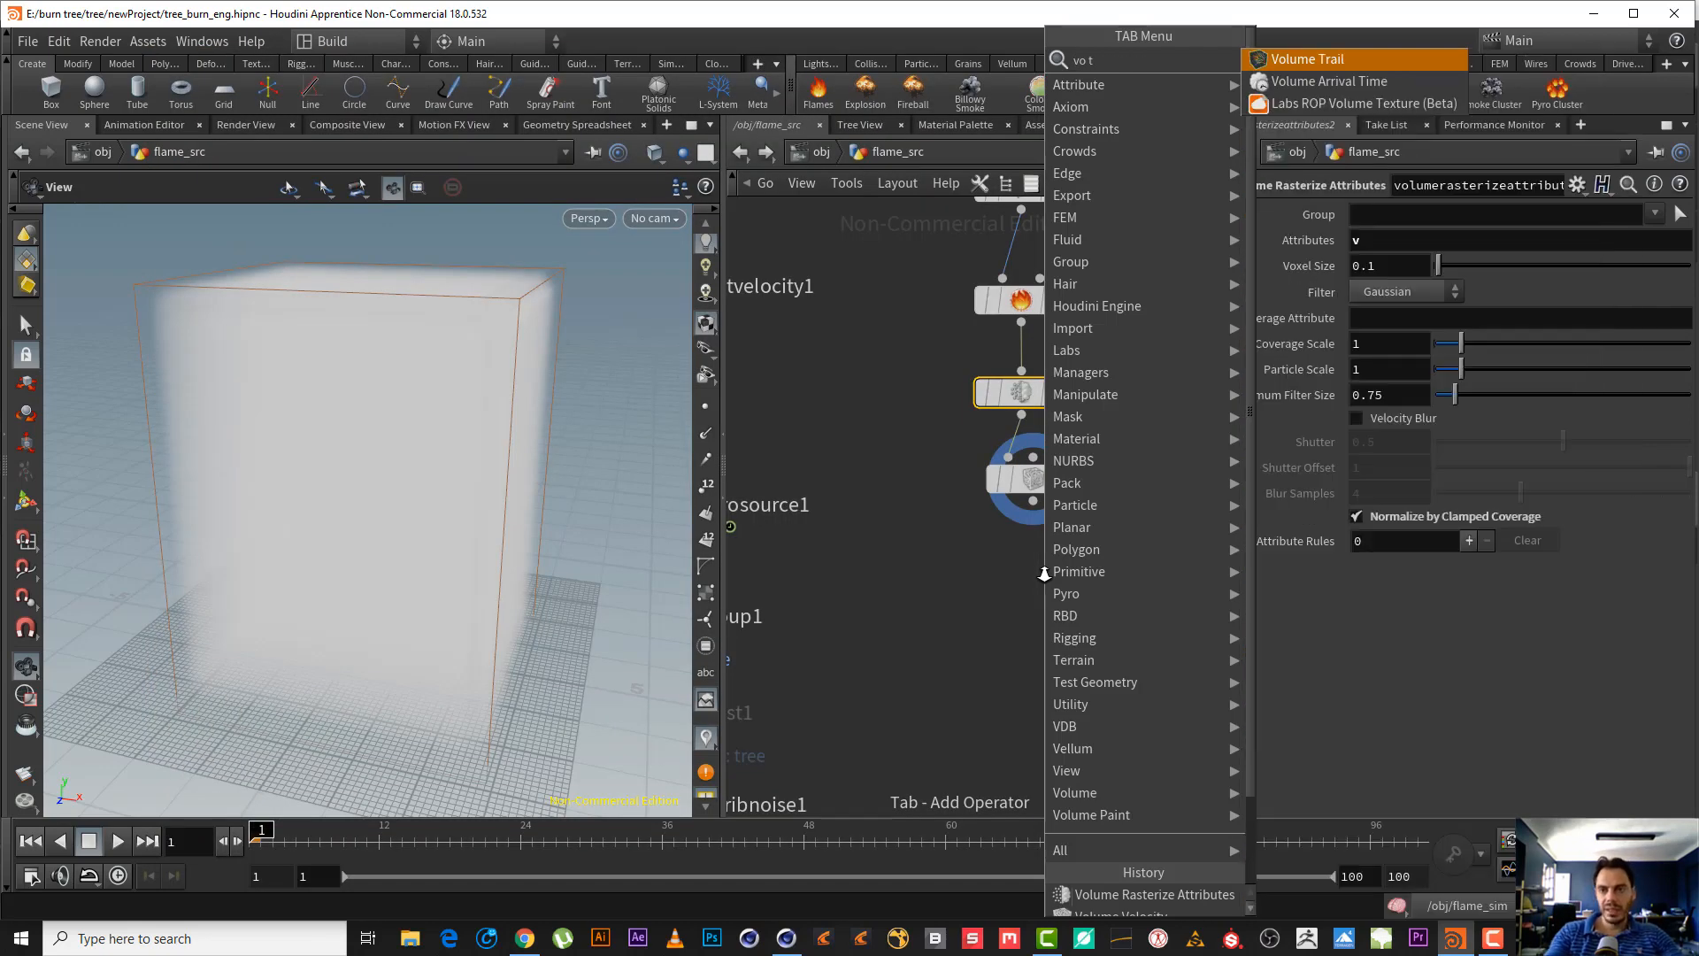
key(Return)
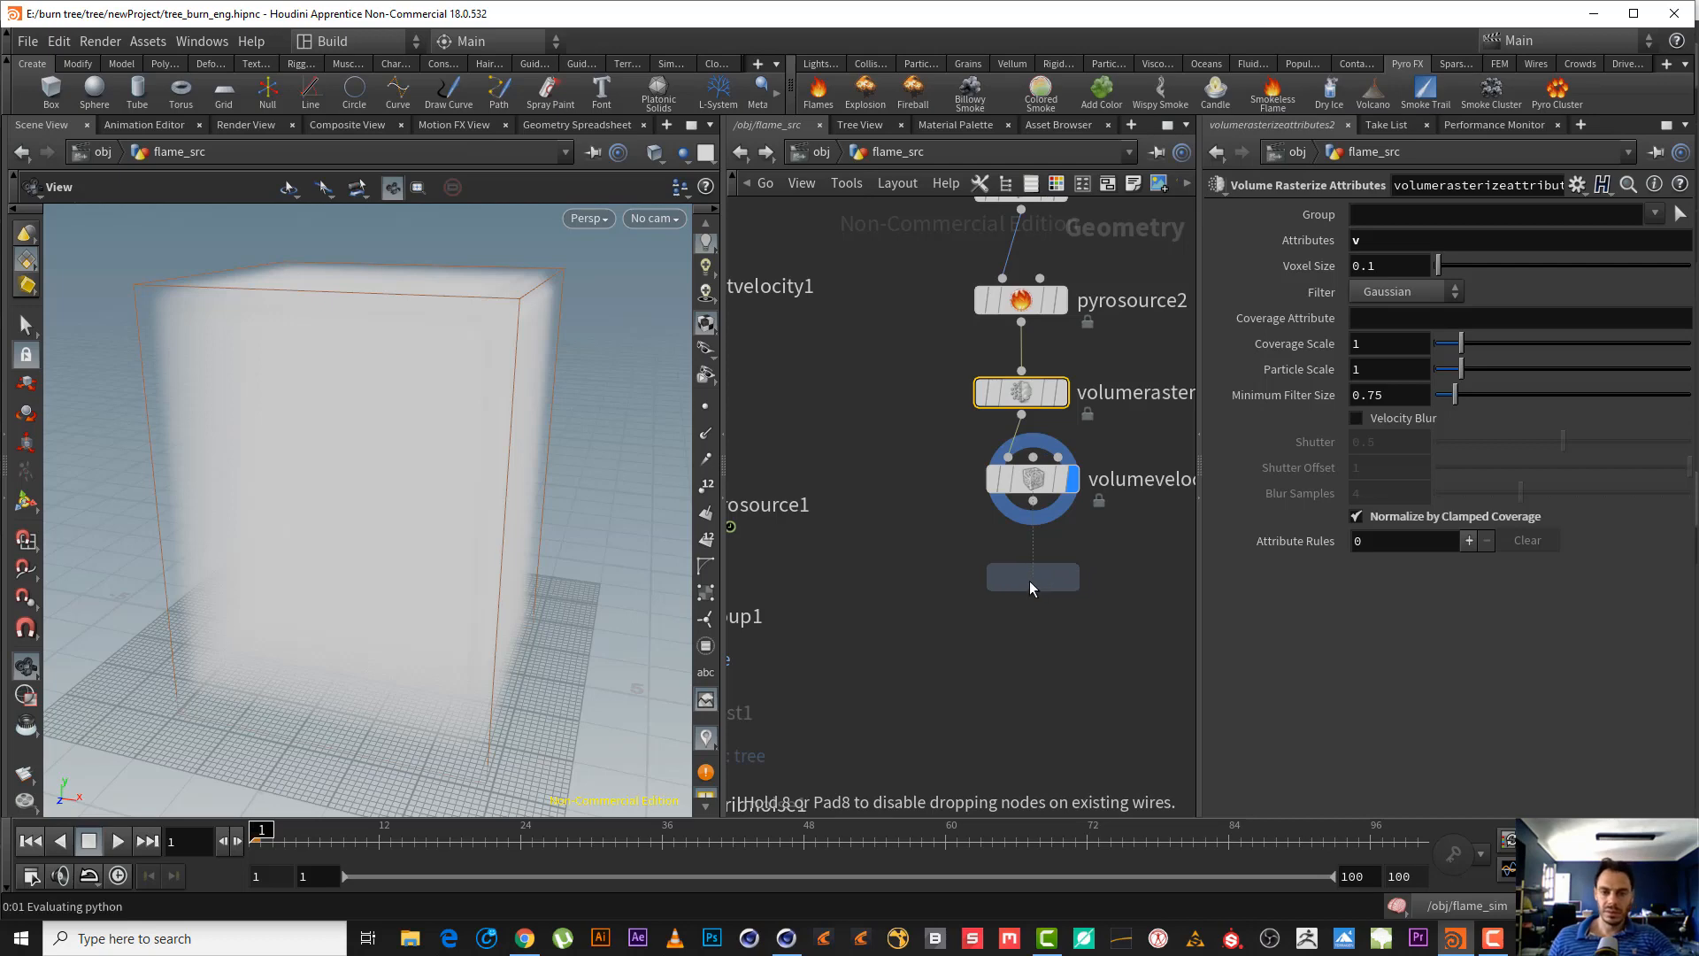
click(1033, 643)
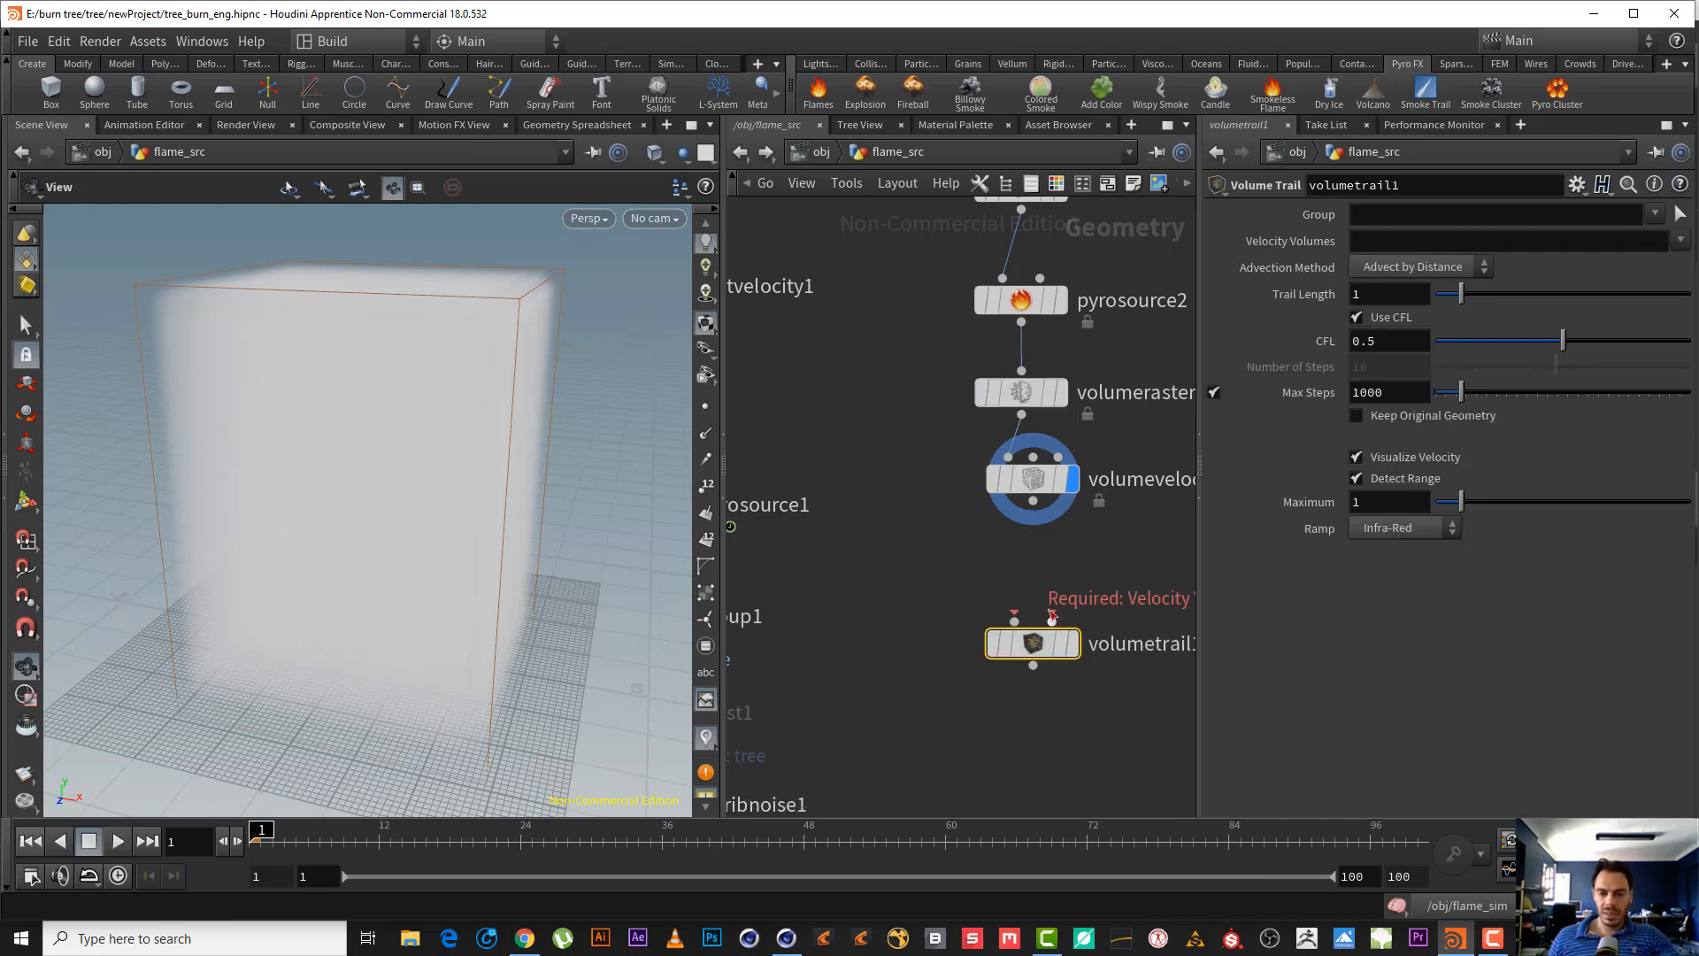
- Connect volumevelocity1 to volumetrail1's velocity input and pyrosource2 to its points input, and place volumetrail1 off to the side
click(1051, 620)
click(1033, 501)
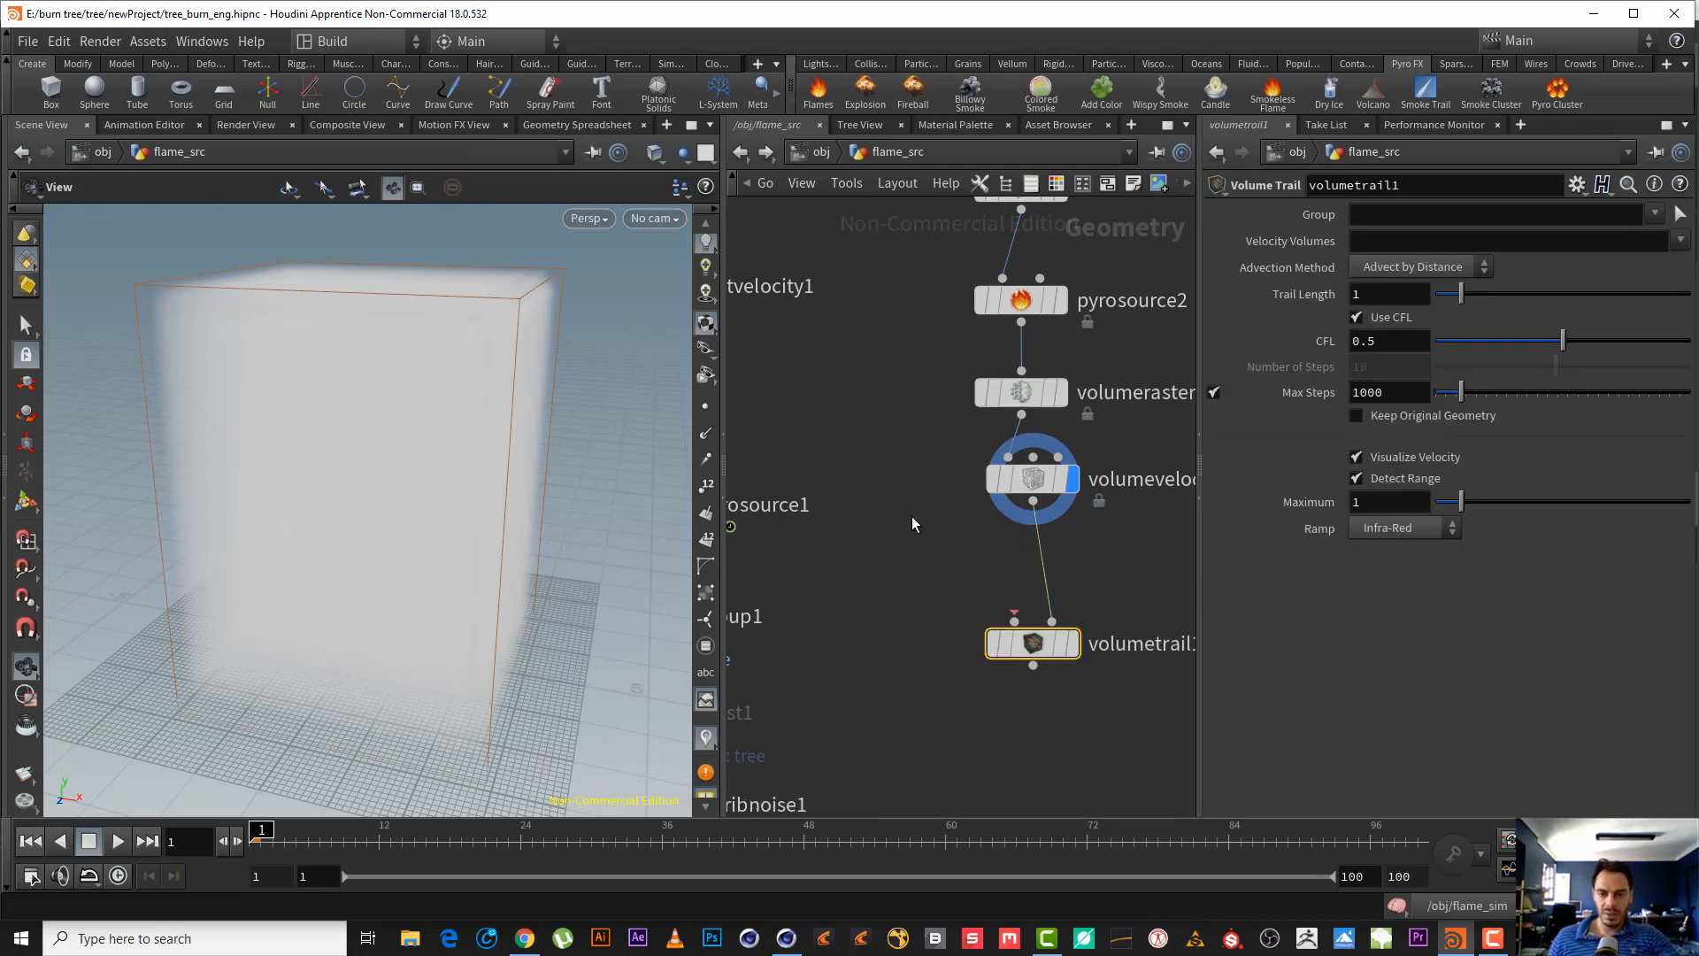
middle_drag(911, 517, 892, 596)
click(991, 697)
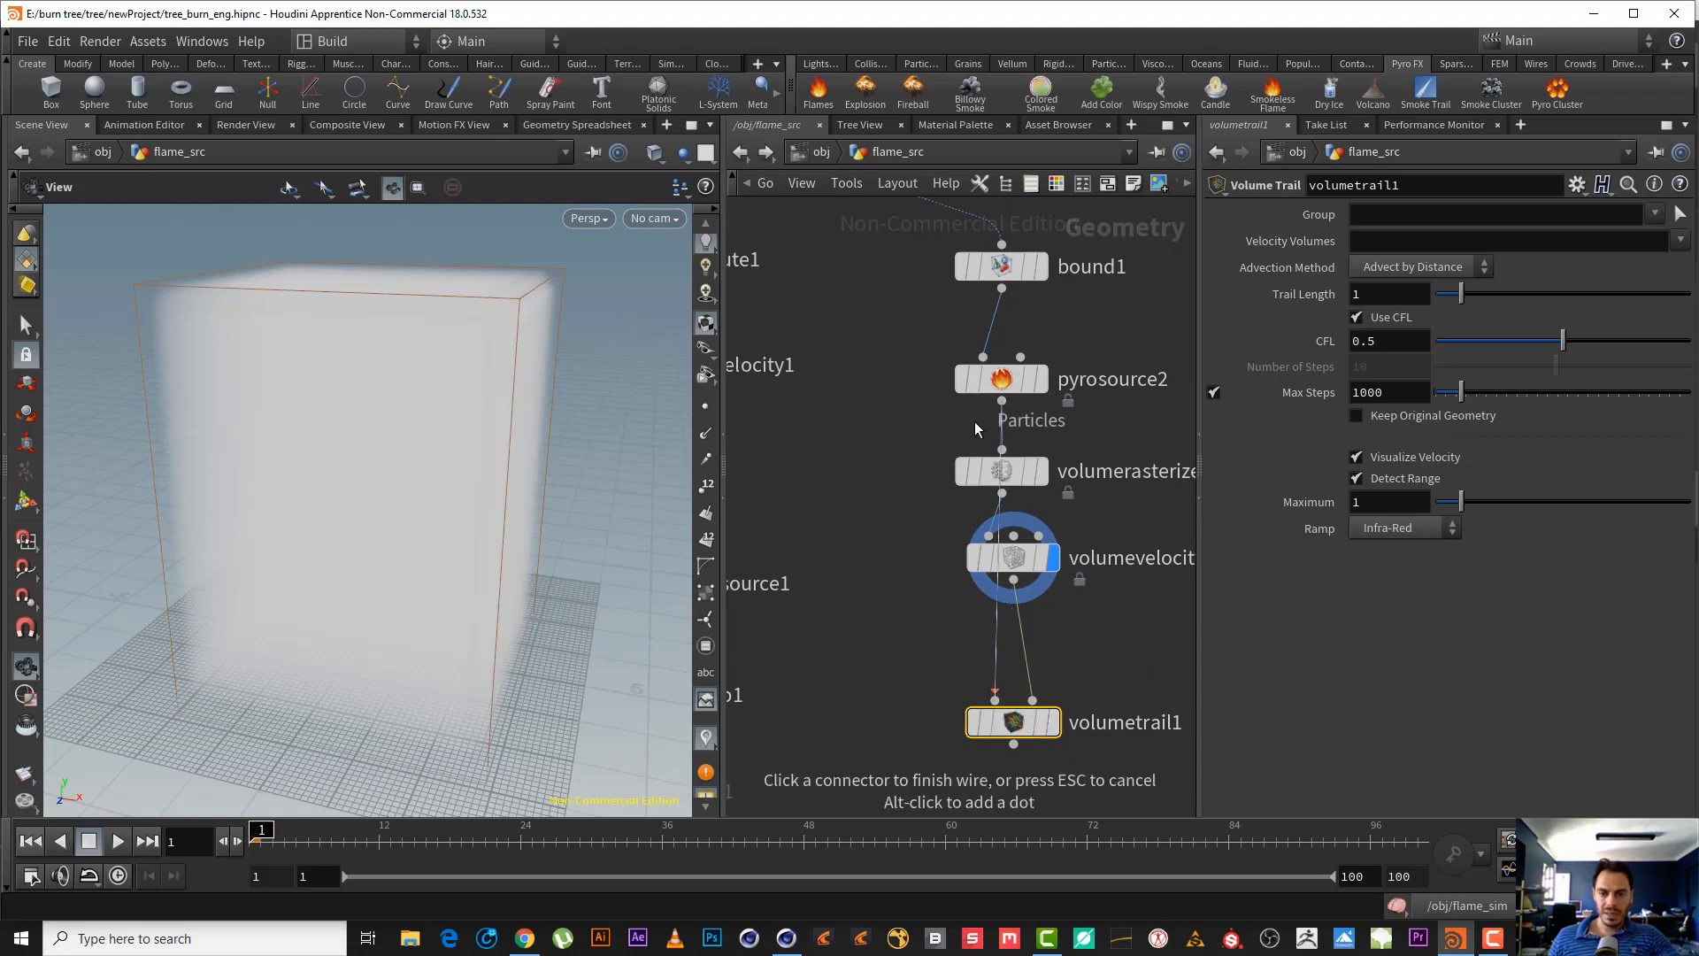
click(1000, 403)
drag(1019, 722, 925, 684)
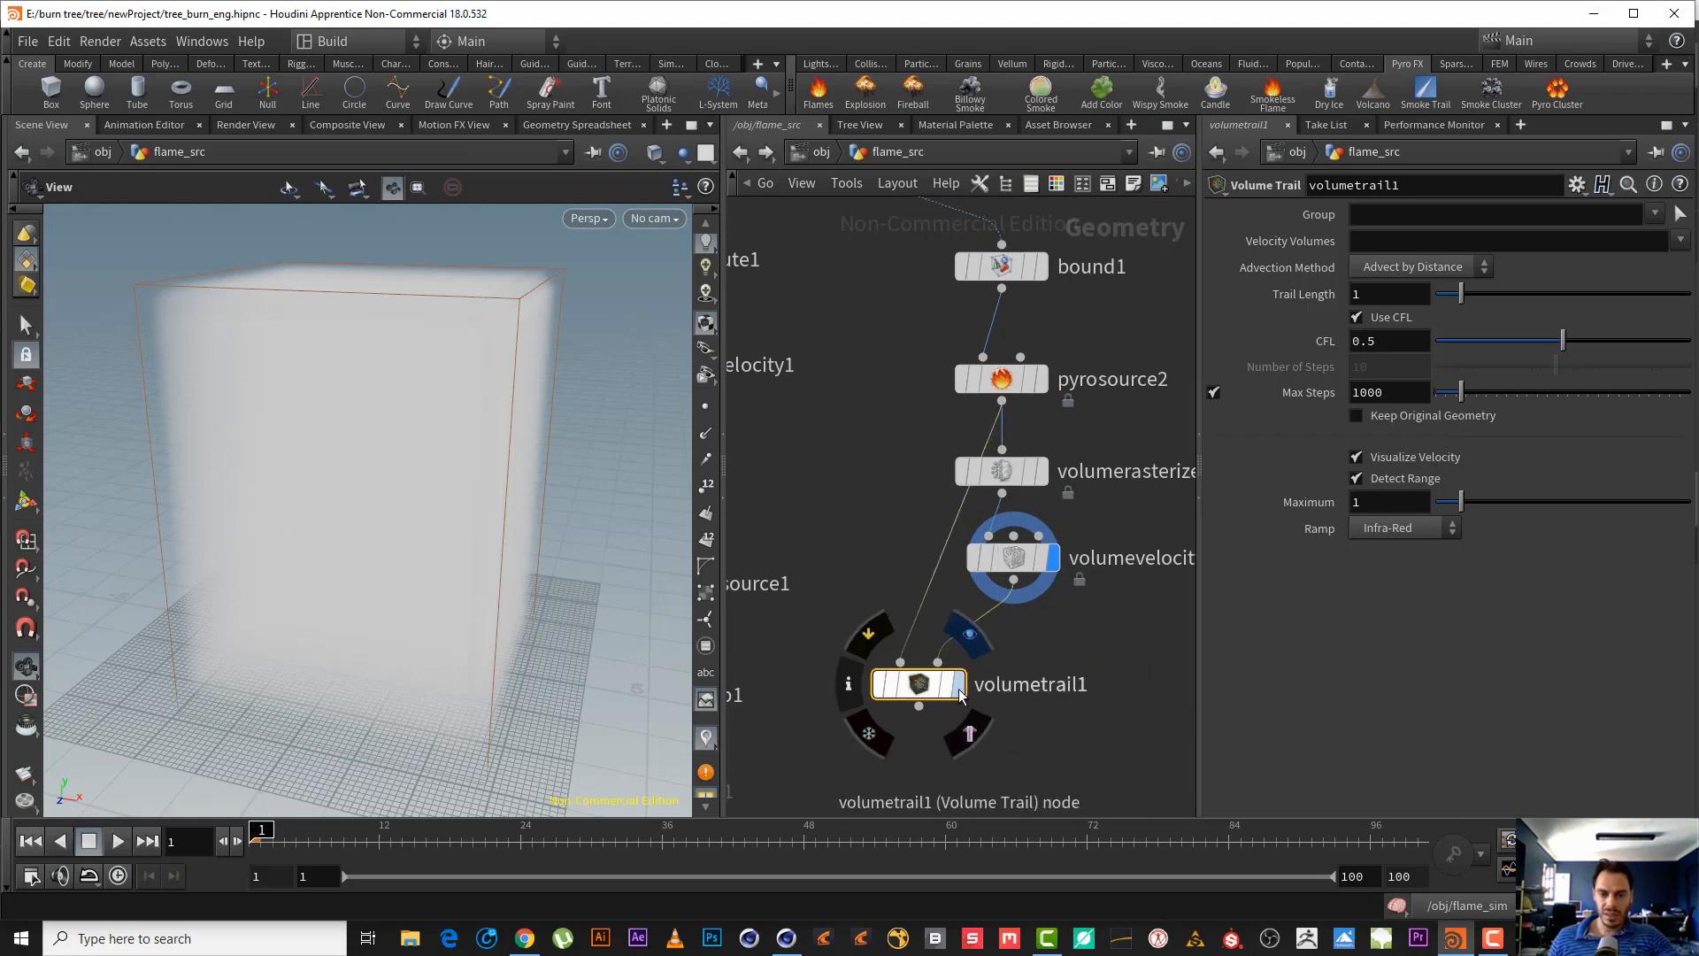
- Display volumetrail1 and inspect its velocity trails from several angles
click(956, 684)
drag(650, 512, 609, 531)
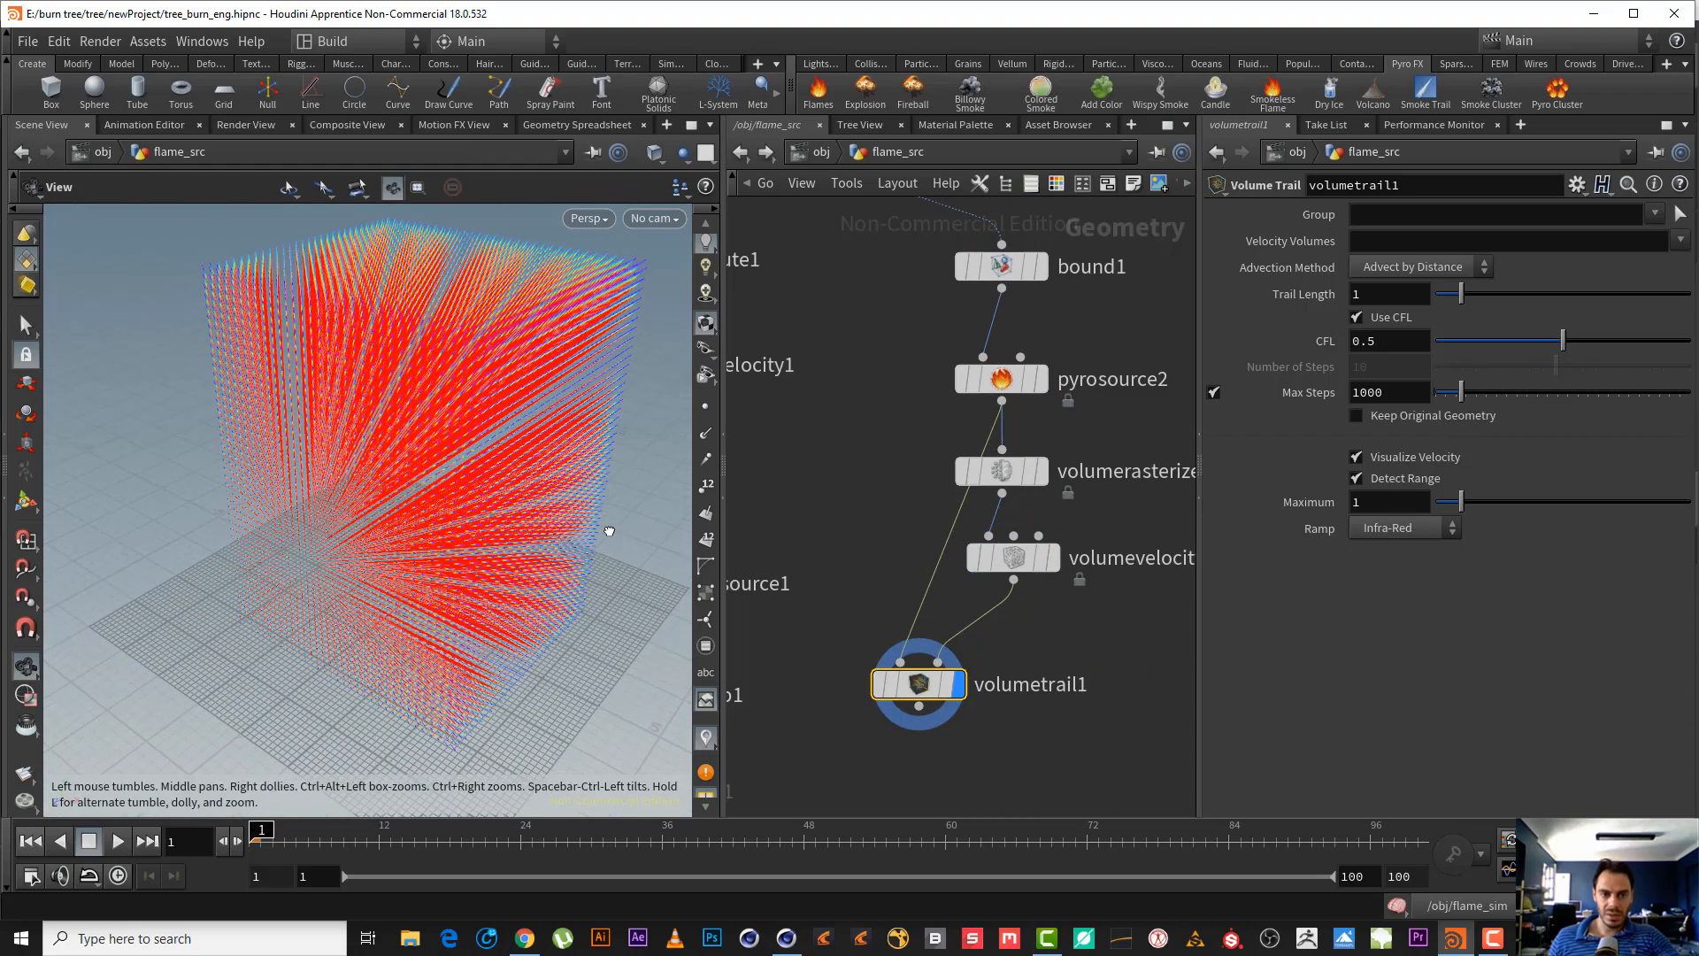
drag(559, 443, 257, 630)
- Enable Add Curl Noise on volumevelocity1 and examine the resulting trails
click(1026, 555)
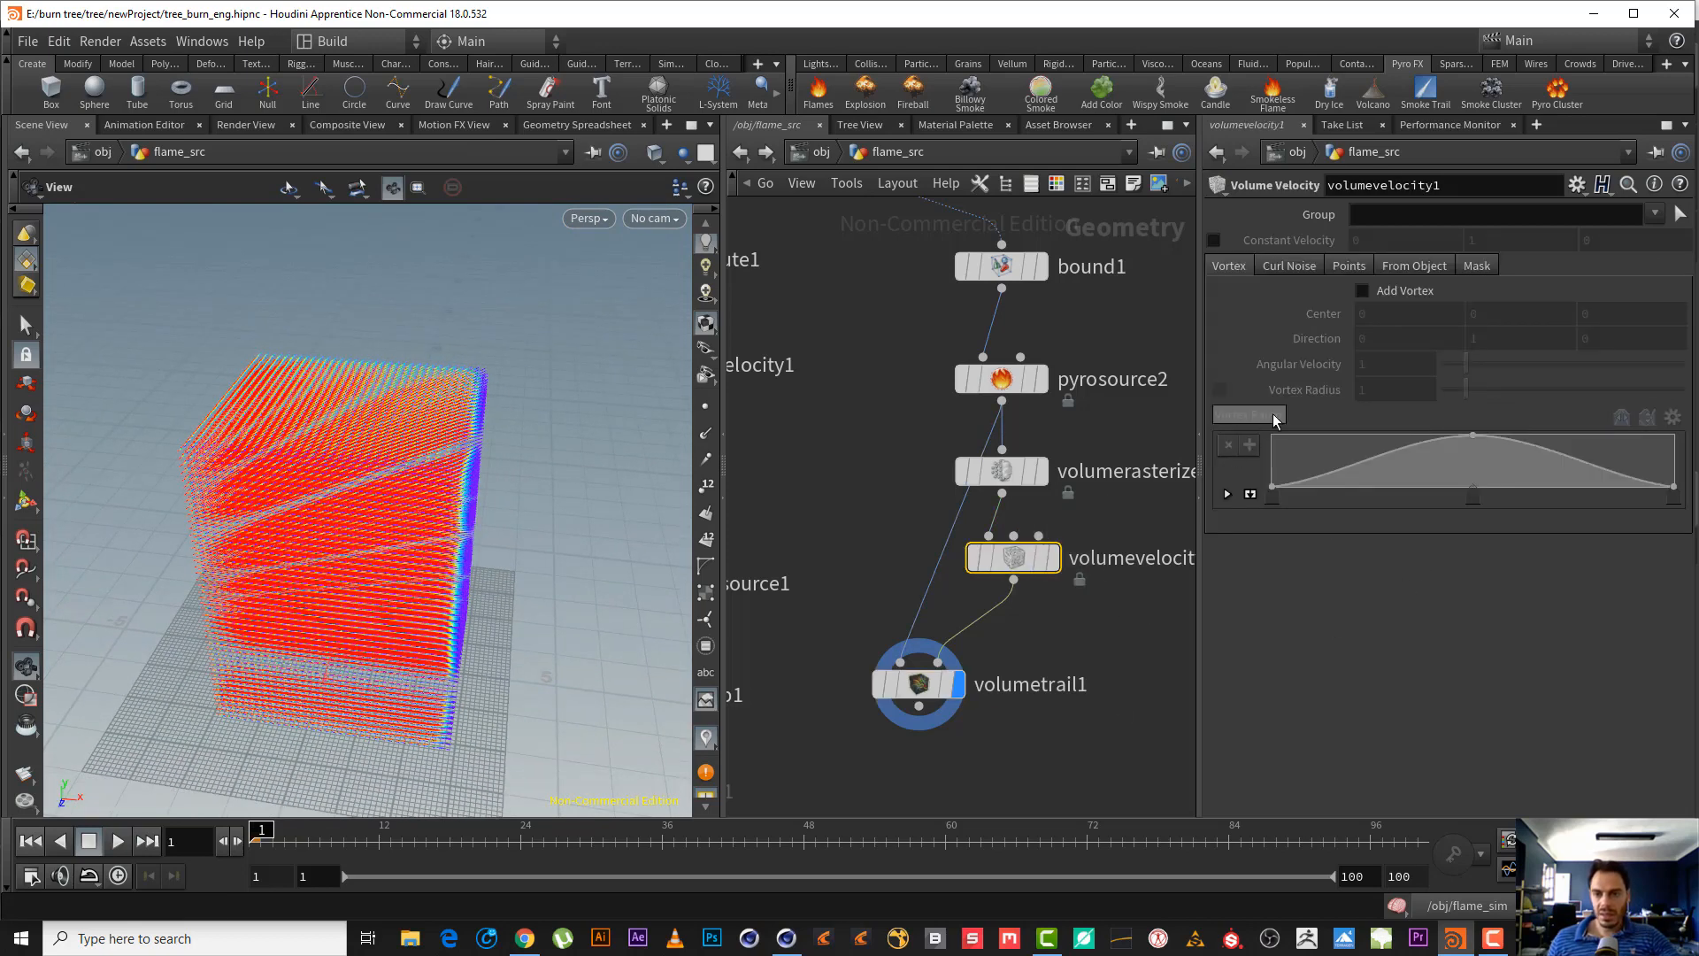
click(1277, 264)
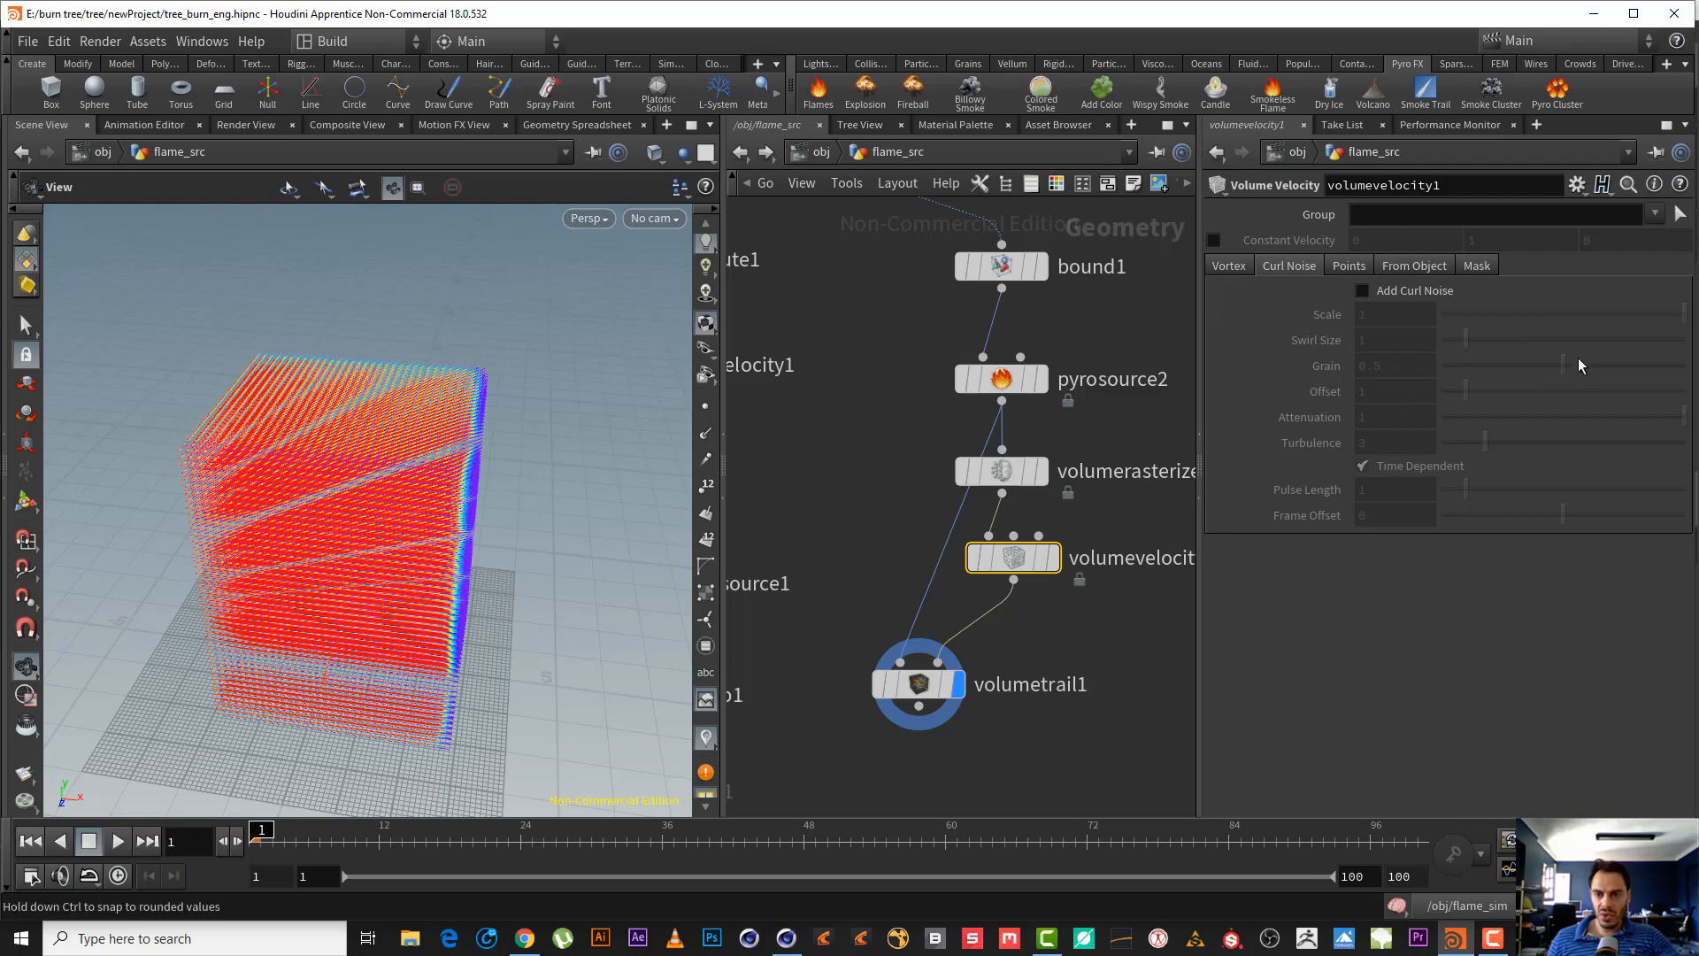
click(1410, 290)
drag(302, 486, 239, 469)
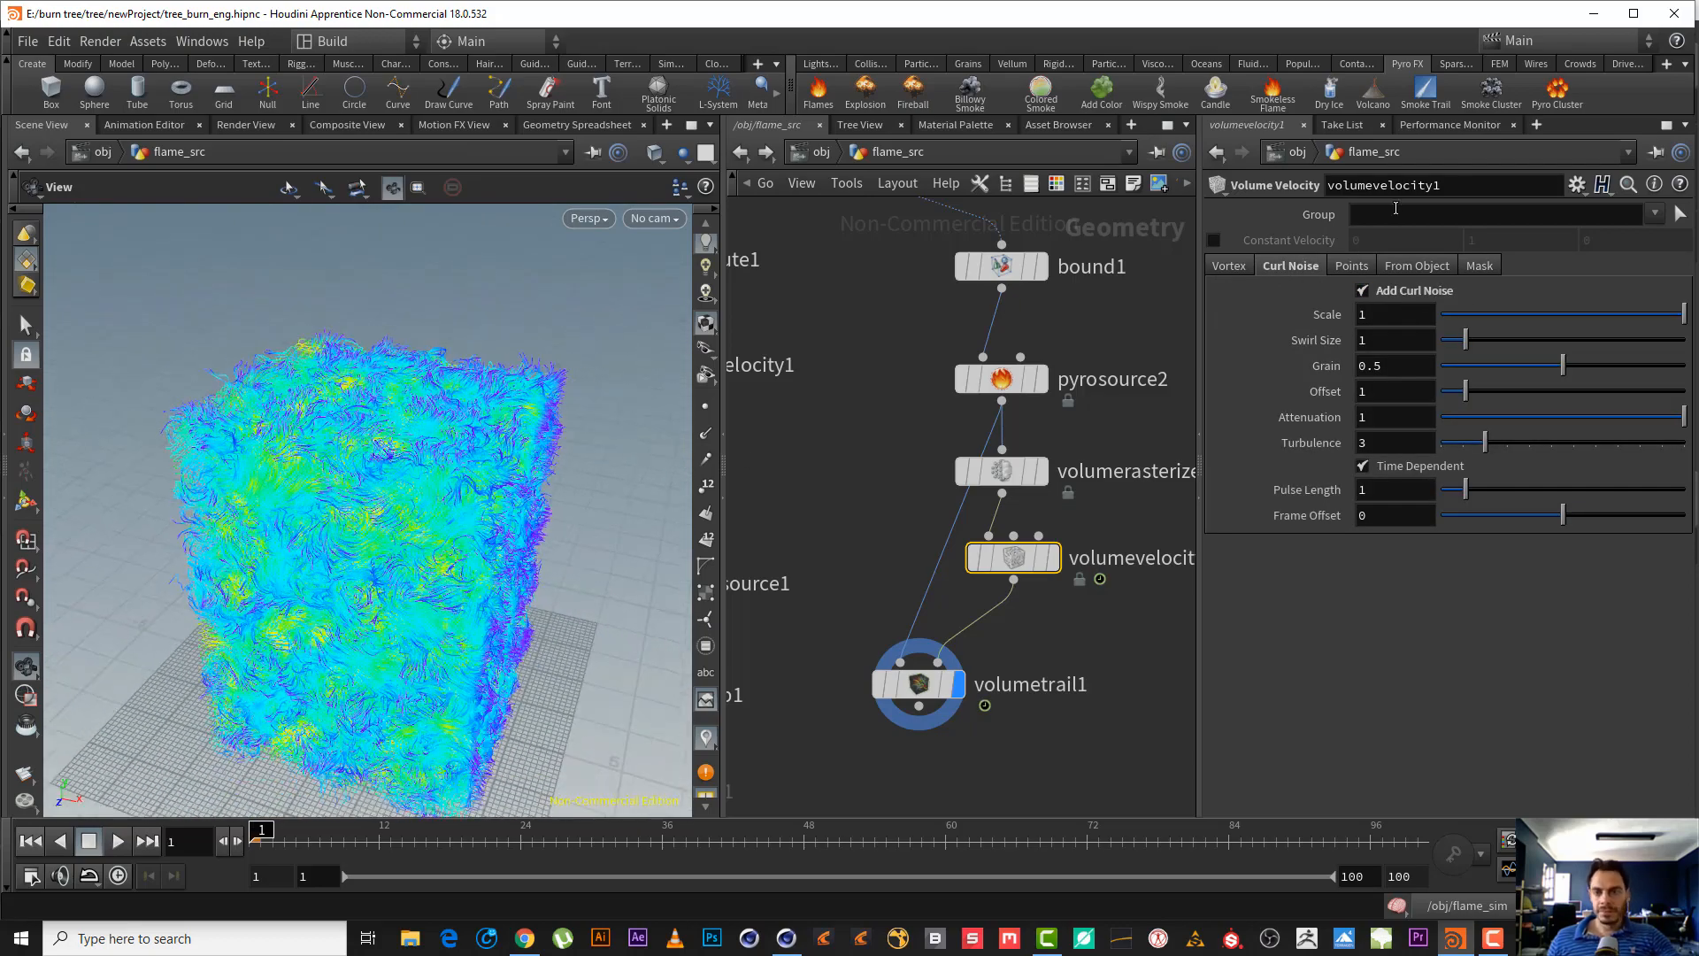
- Enable Add Vortex on volumevelocity1 and inspect the swirling trails from above and from the side
click(1229, 266)
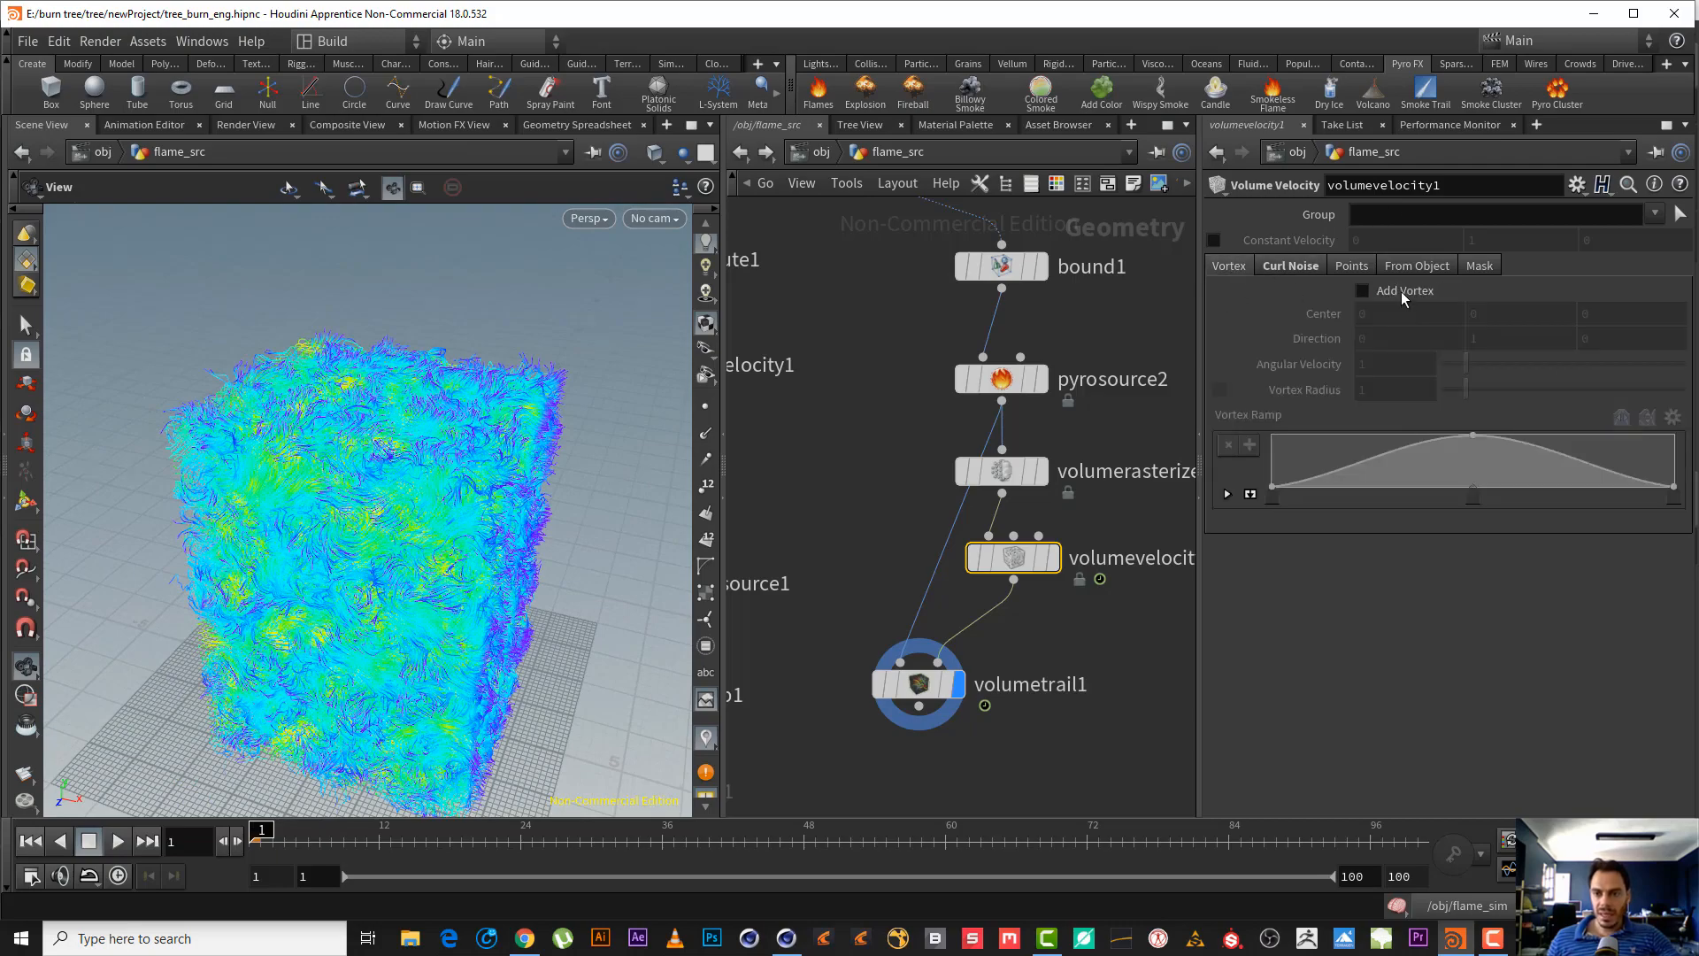
click(1400, 291)
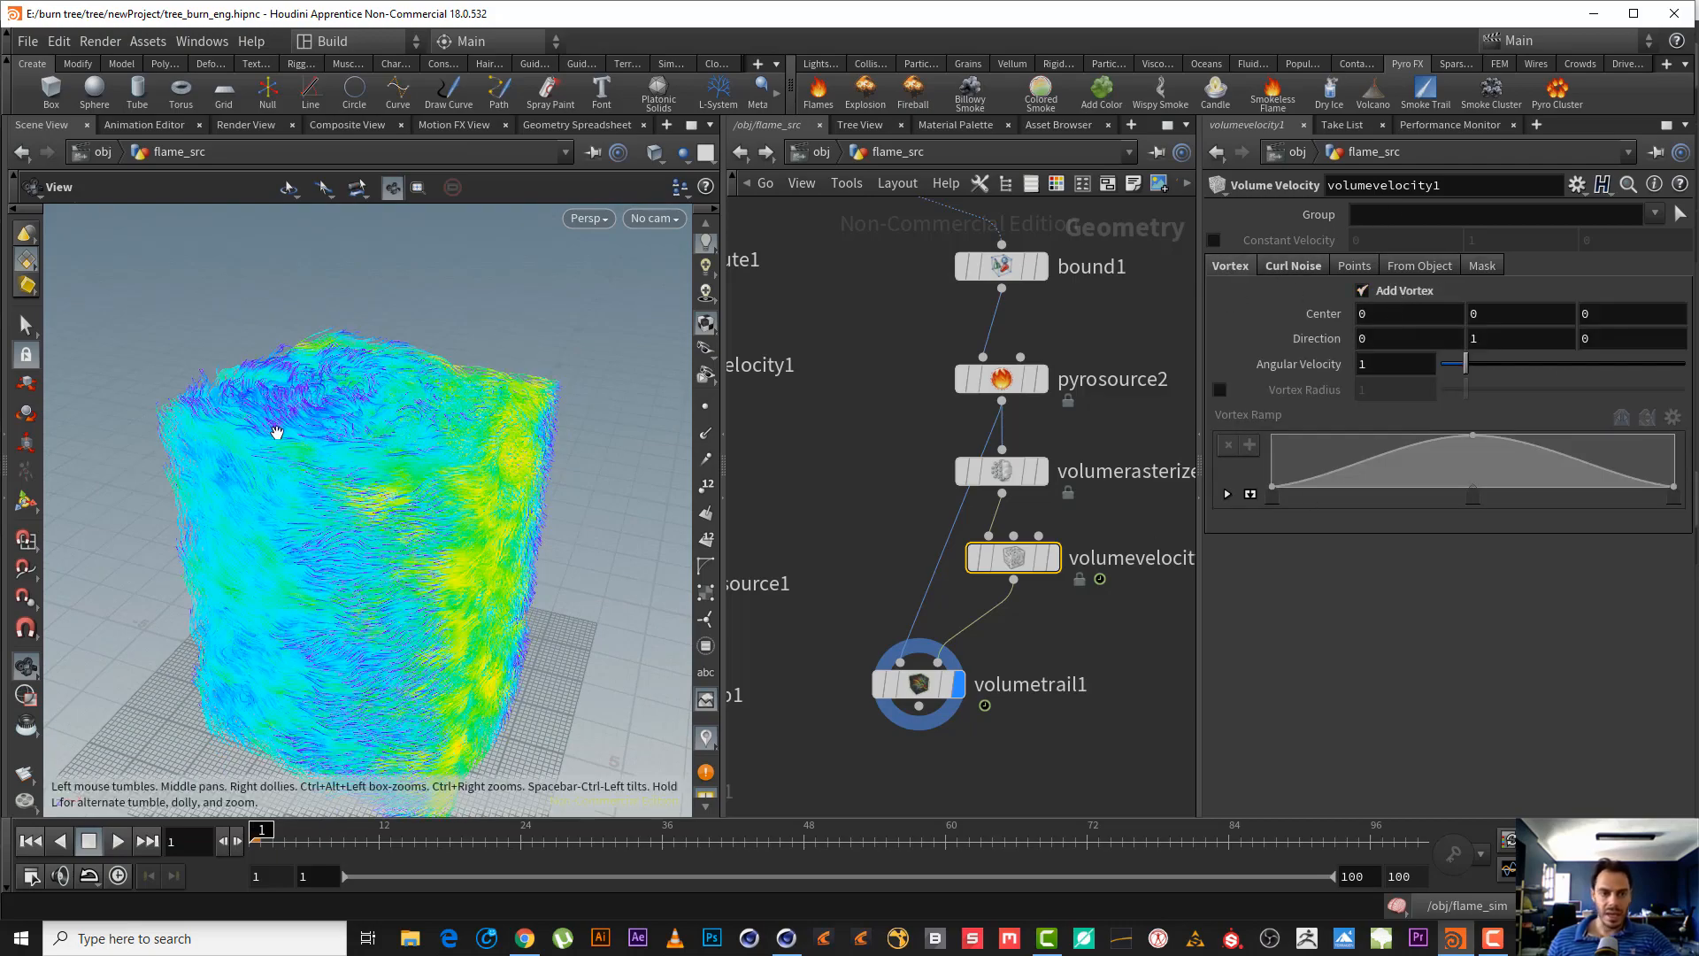
drag(276, 433, 326, 527)
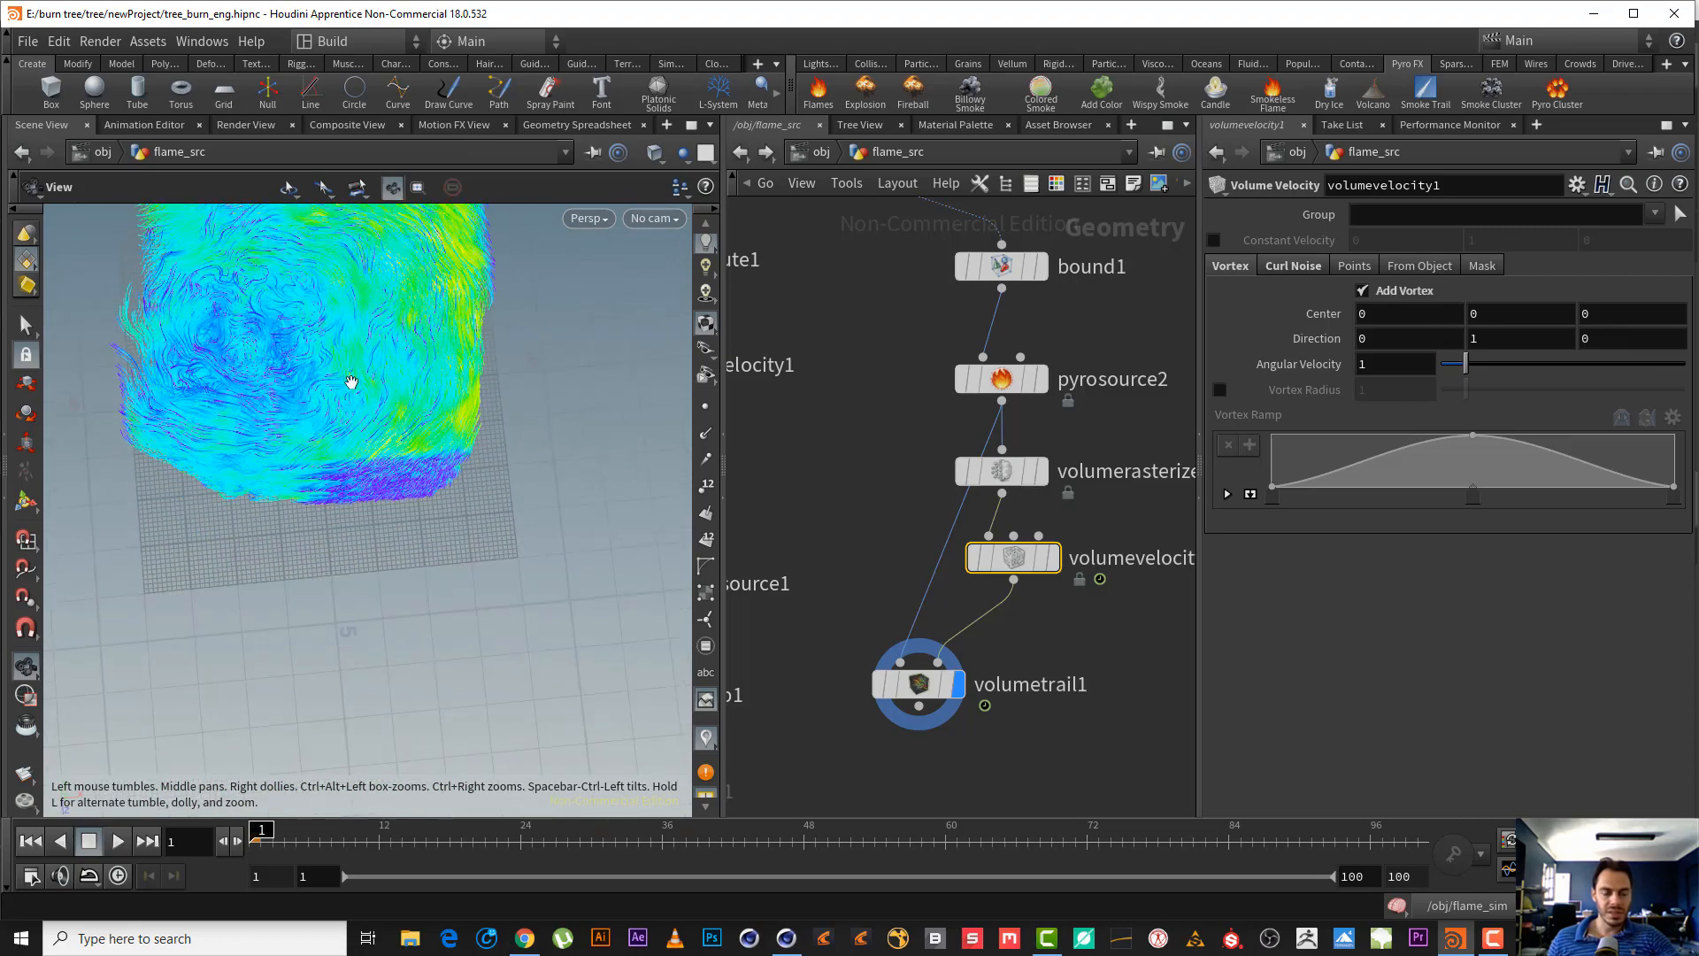
drag(351, 382, 411, 535)
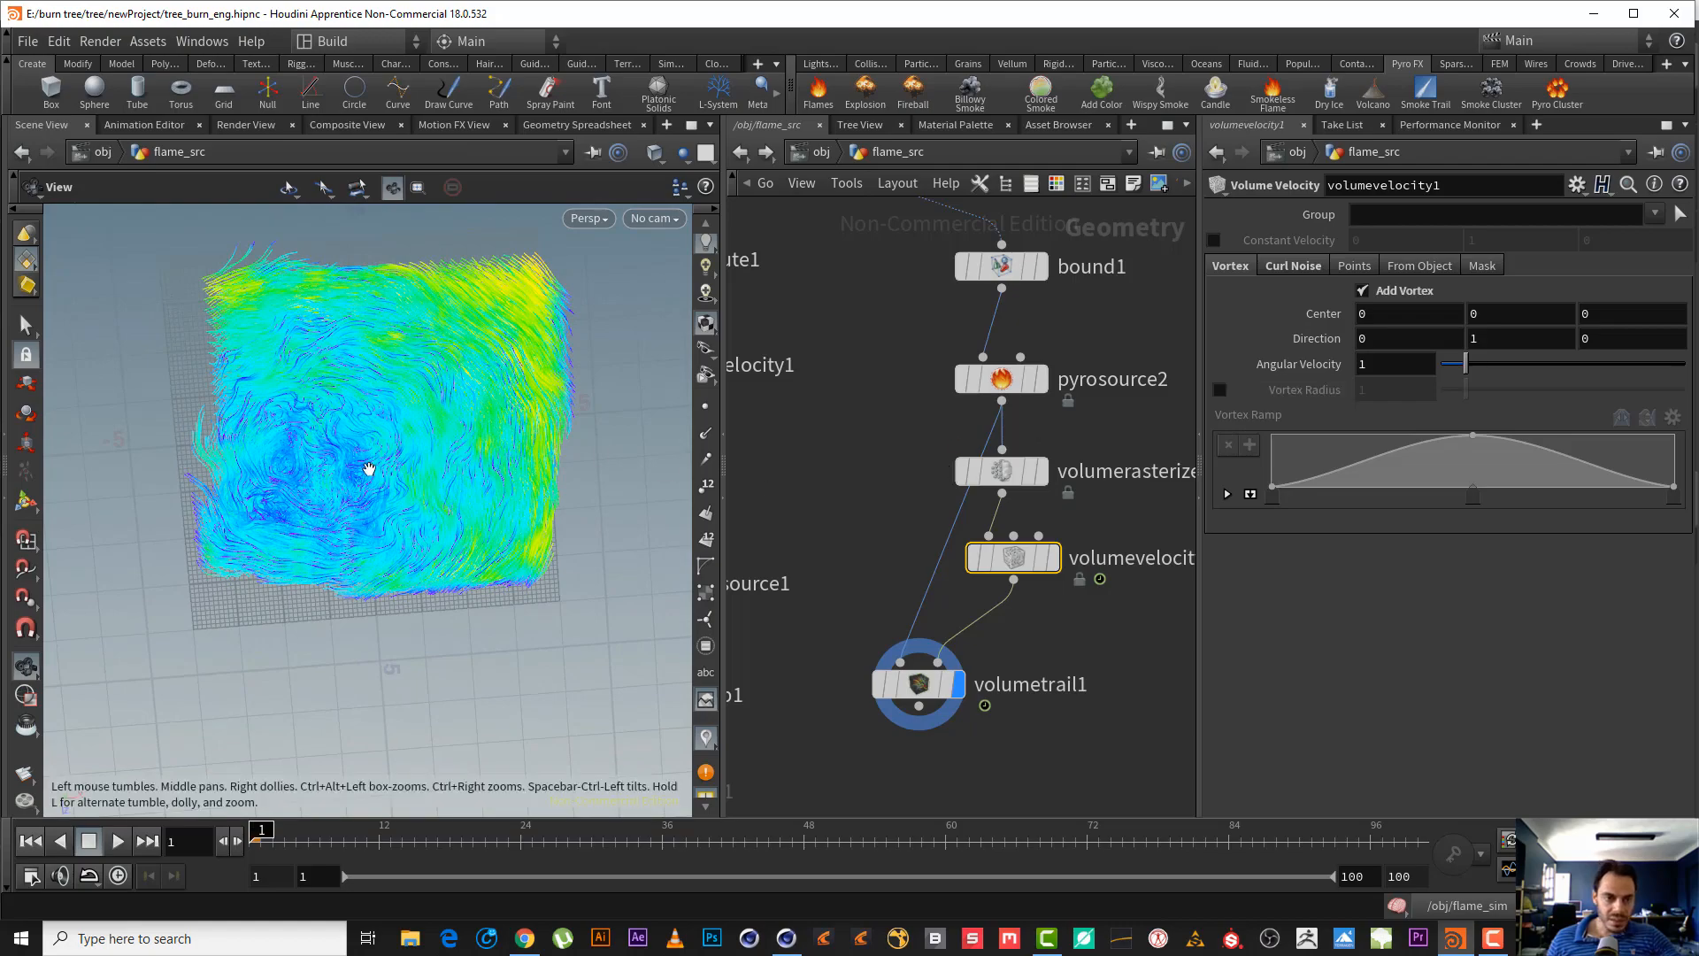
drag(290, 488, 504, 369)
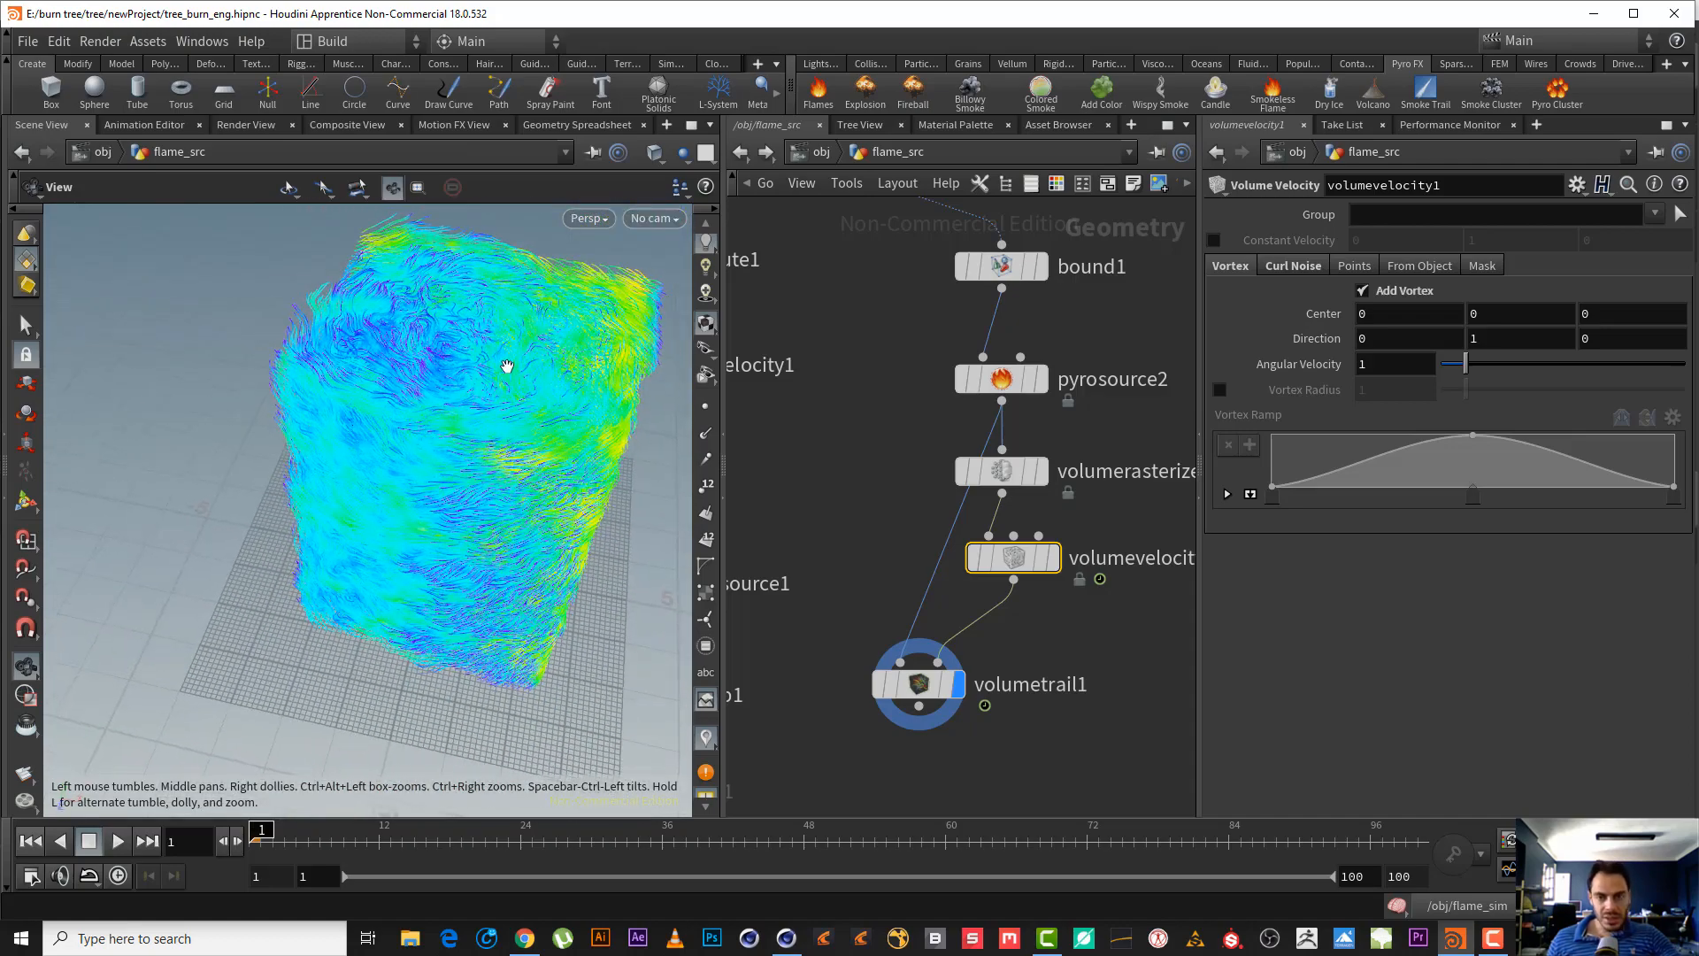
- Display the polyreduce1 tree with volumetrail1 as a template and compare the tree's position with the velocity trails
middle_drag(853, 372, 1107, 708)
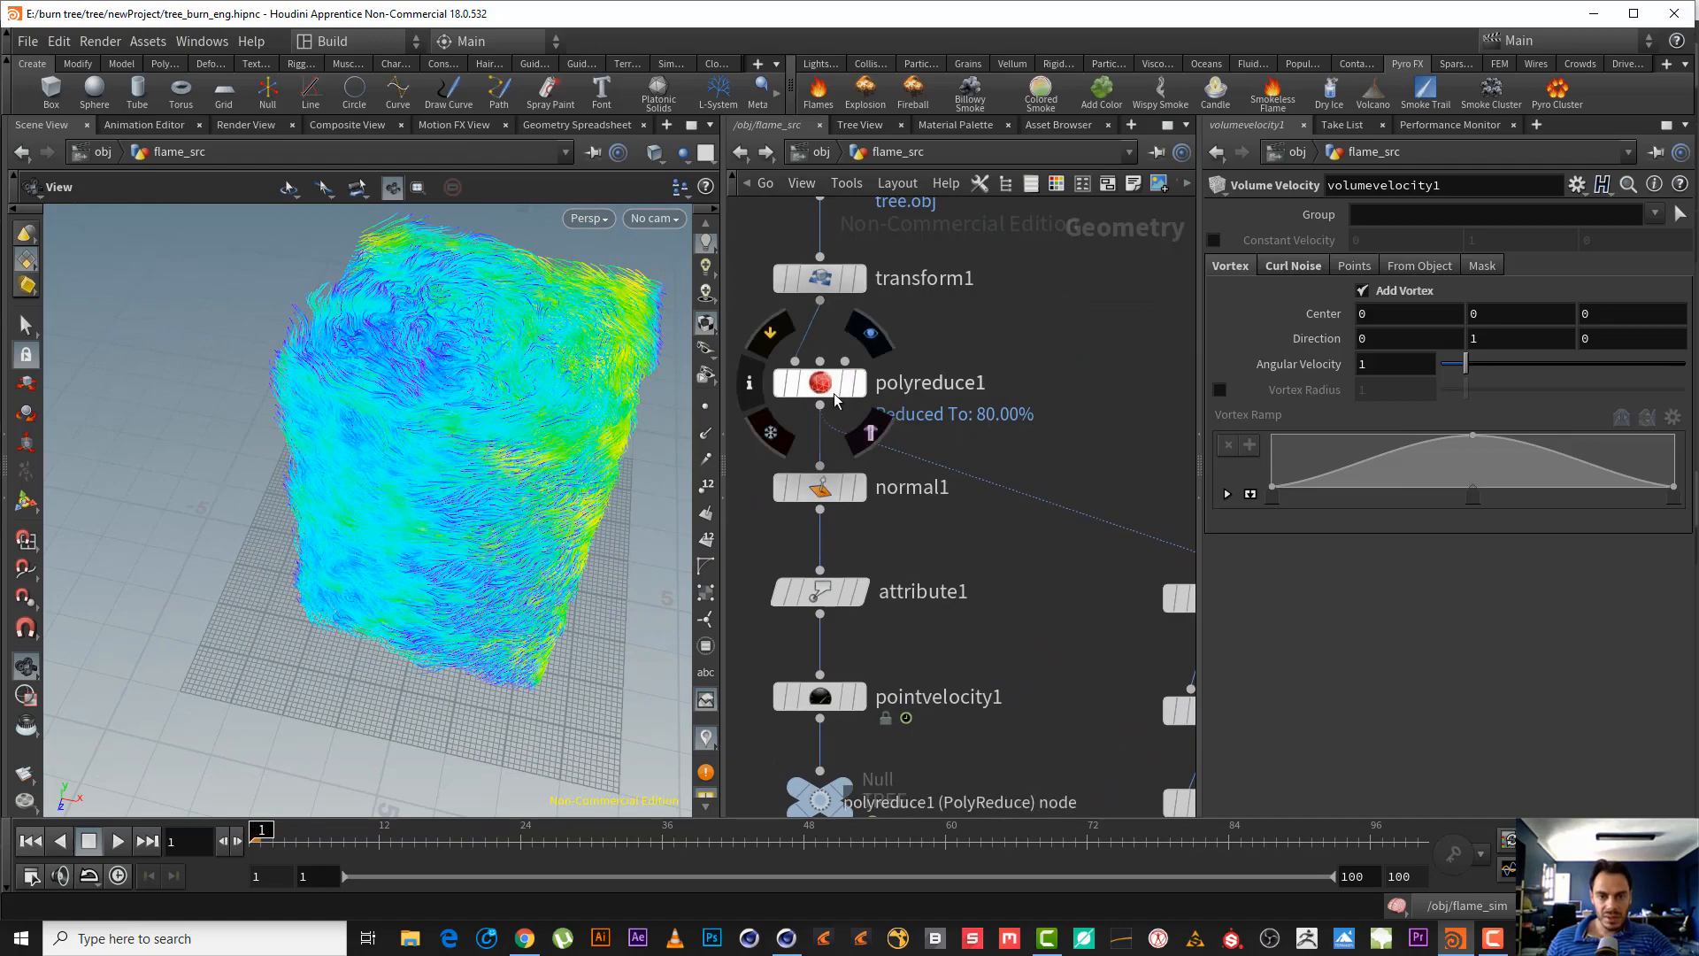
right_drag(493, 549, 493, 474)
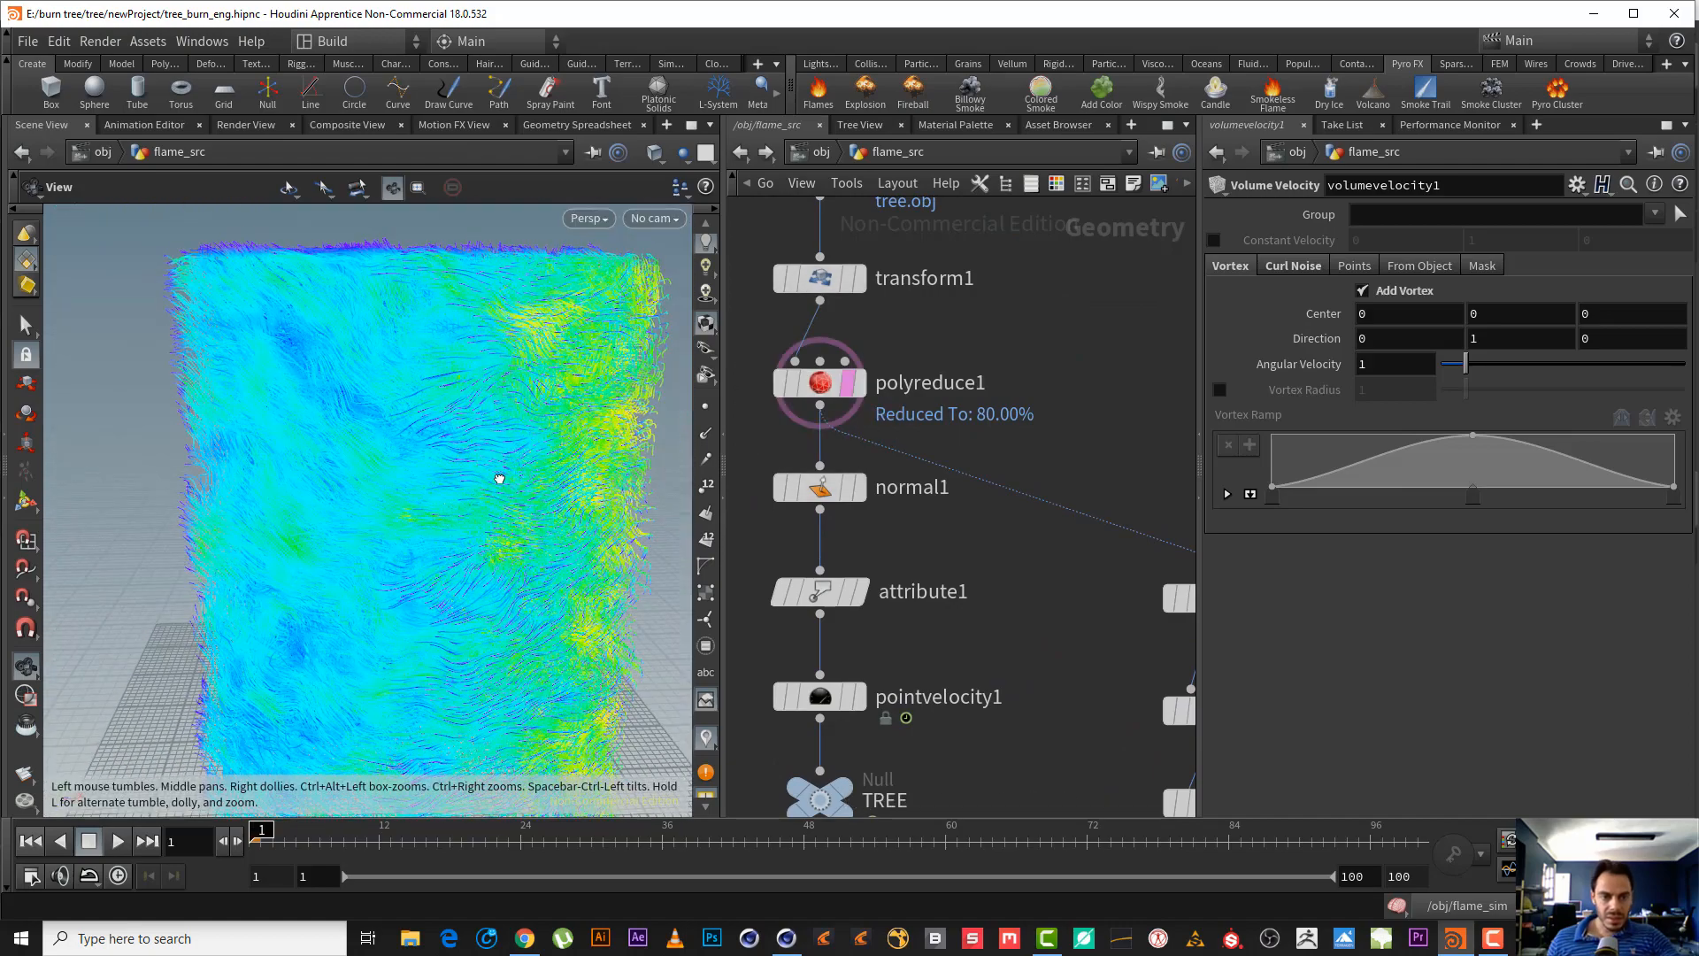
click(862, 358)
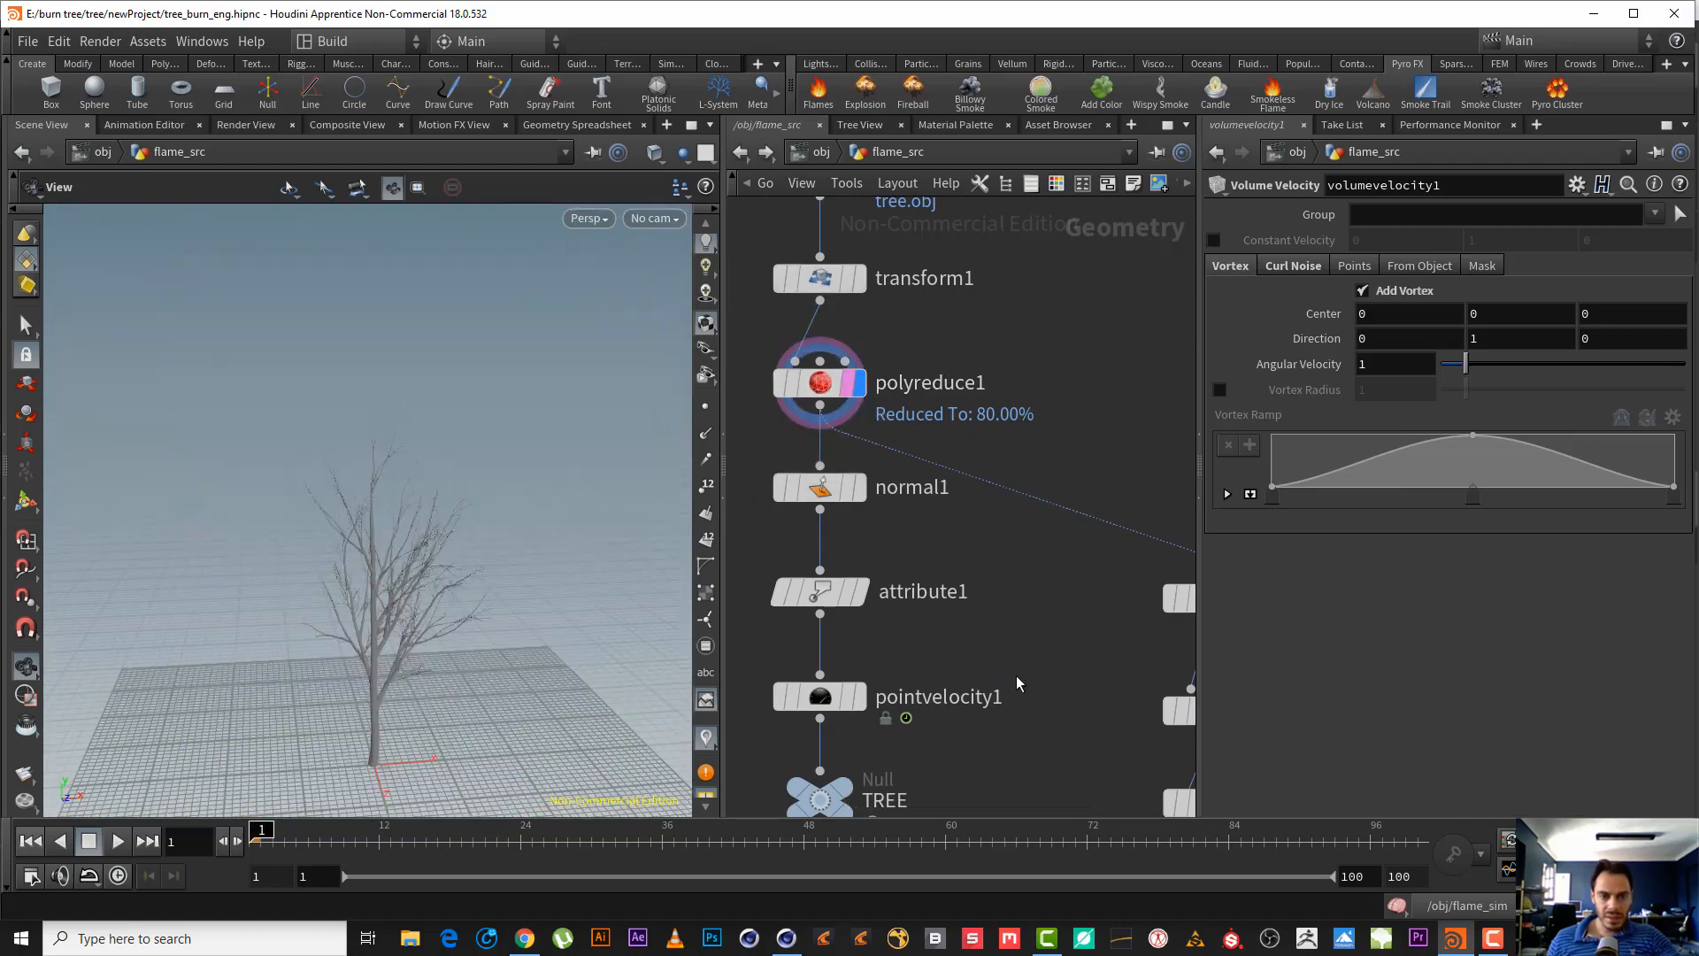
middle_drag(1020, 685, 870, 429)
middle_drag(1064, 761, 1051, 669)
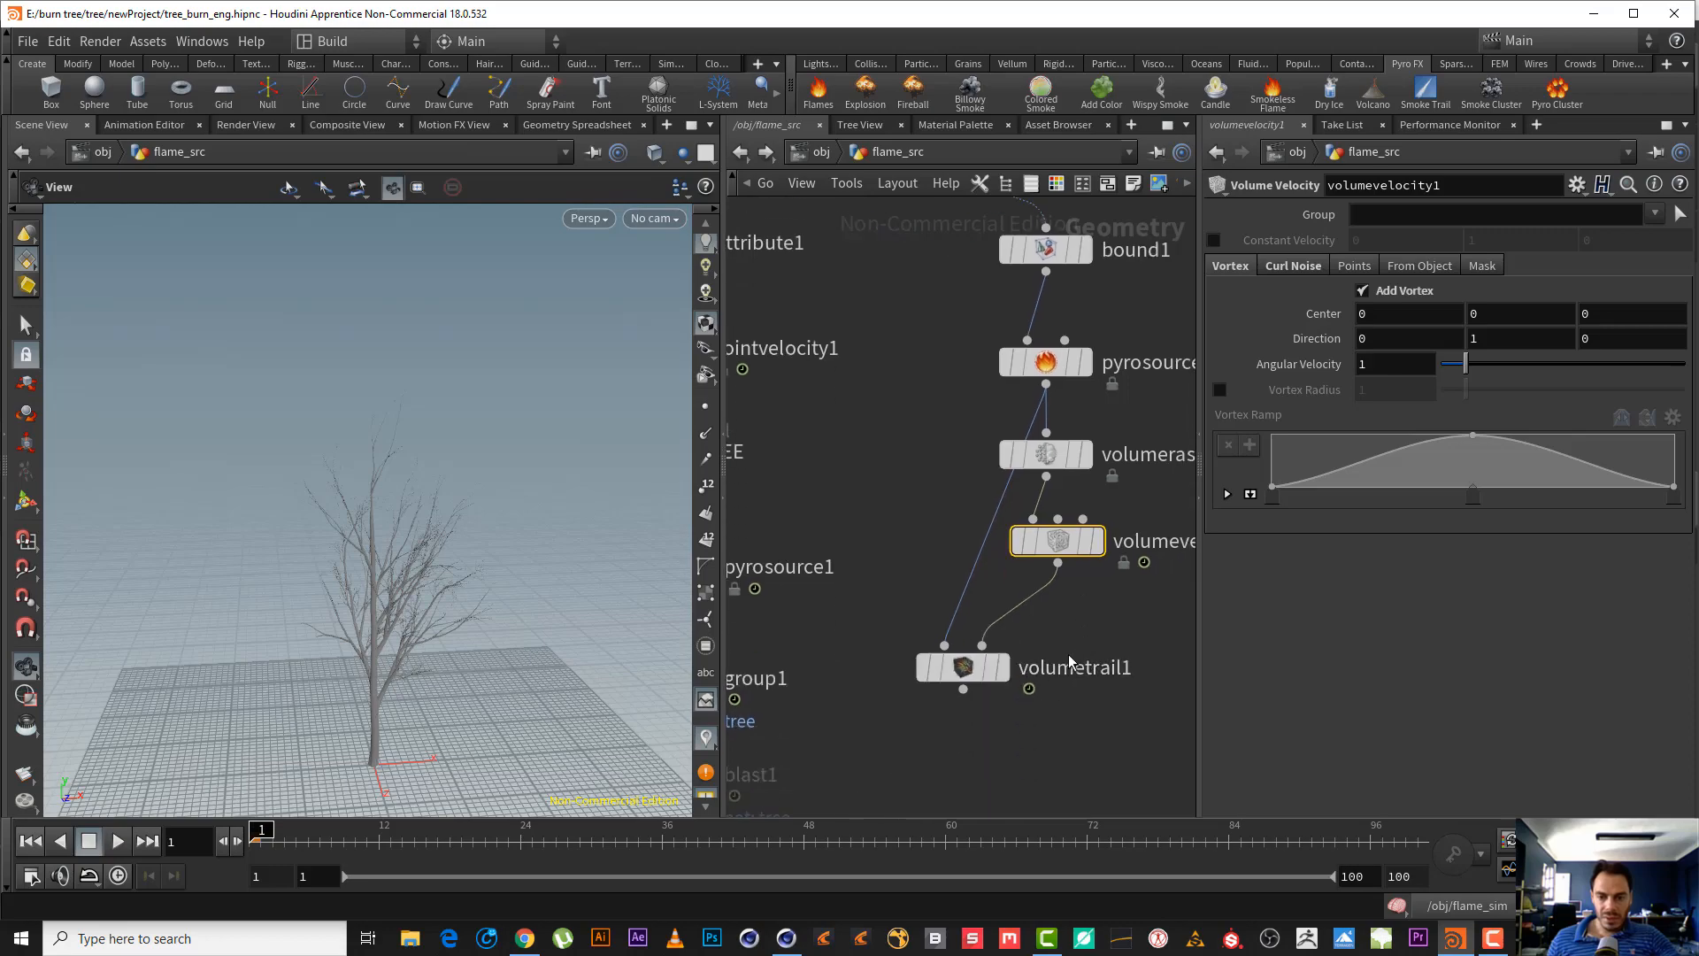
click(998, 667)
drag(423, 625, 441, 497)
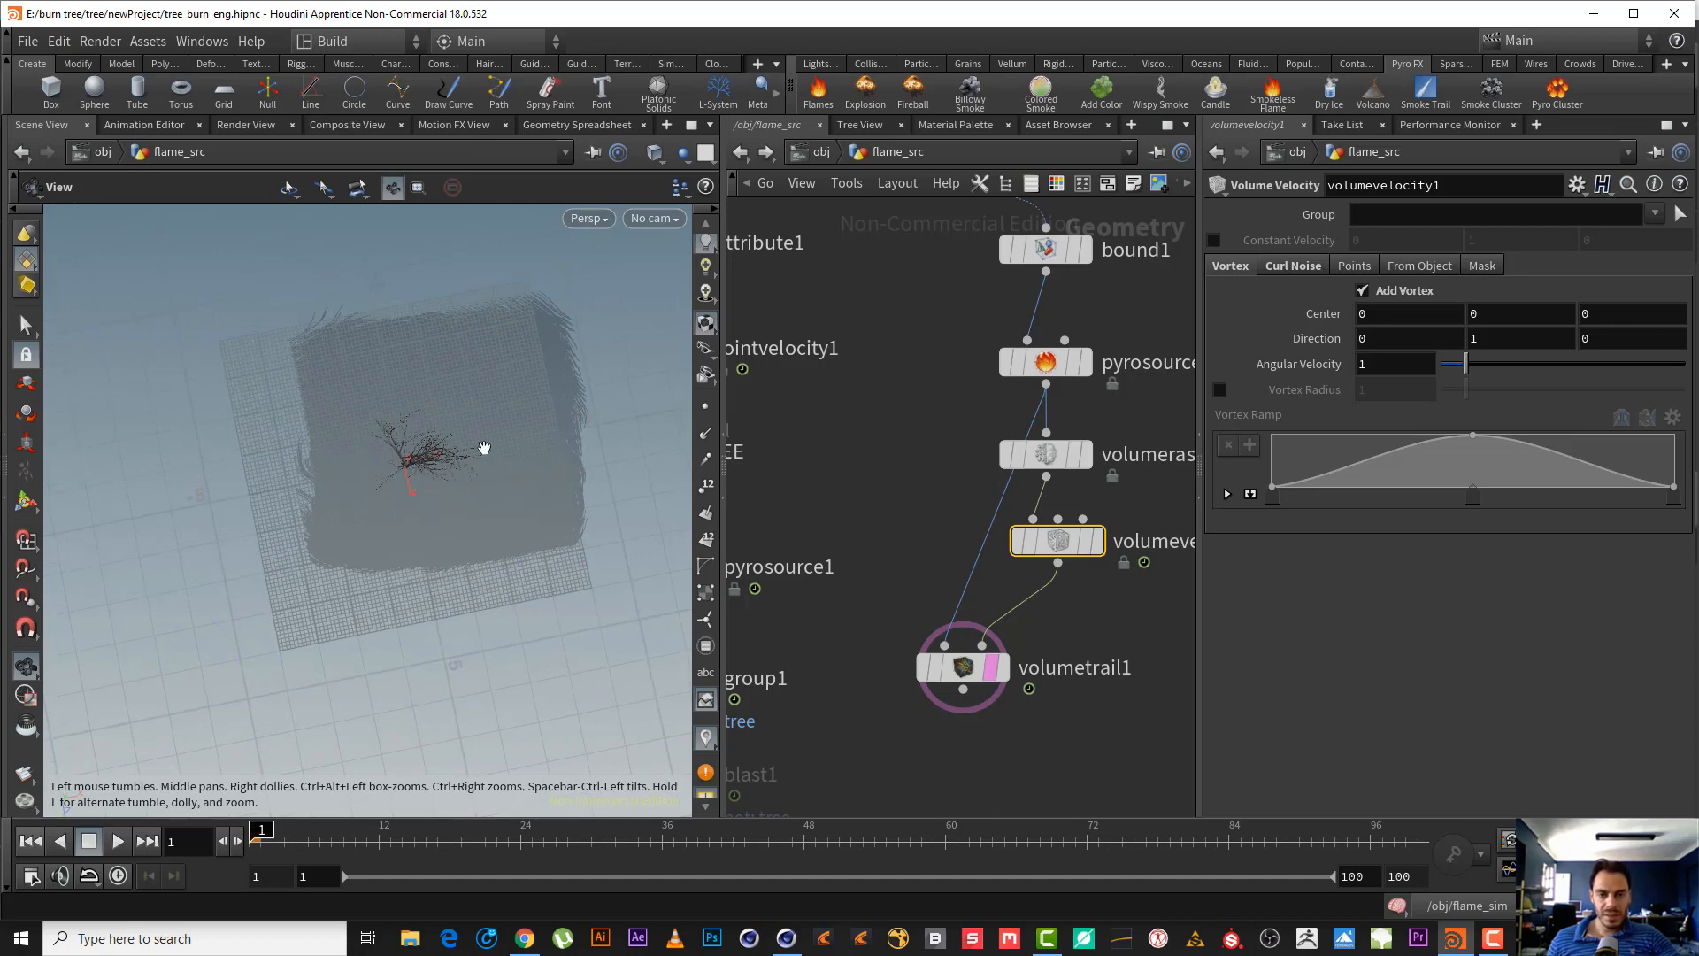
drag(496, 421, 381, 547)
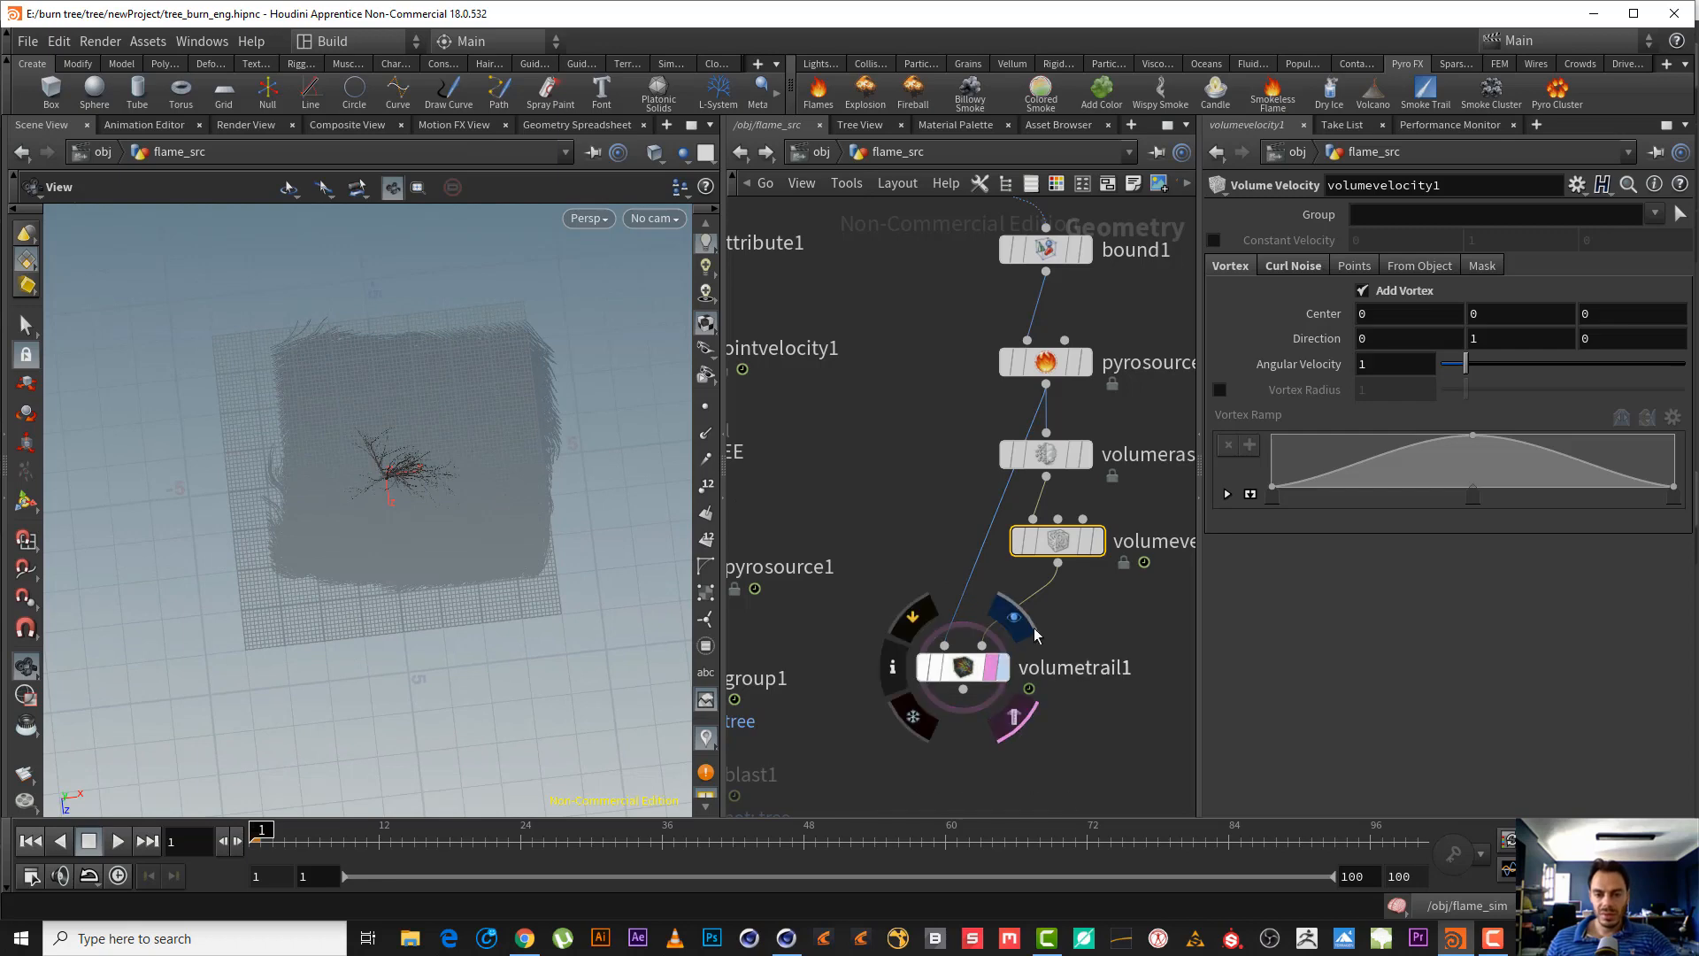
- Display volumetrail1 again and turn off its template flag
click(1001, 665)
middle_drag(873, 421, 966, 432)
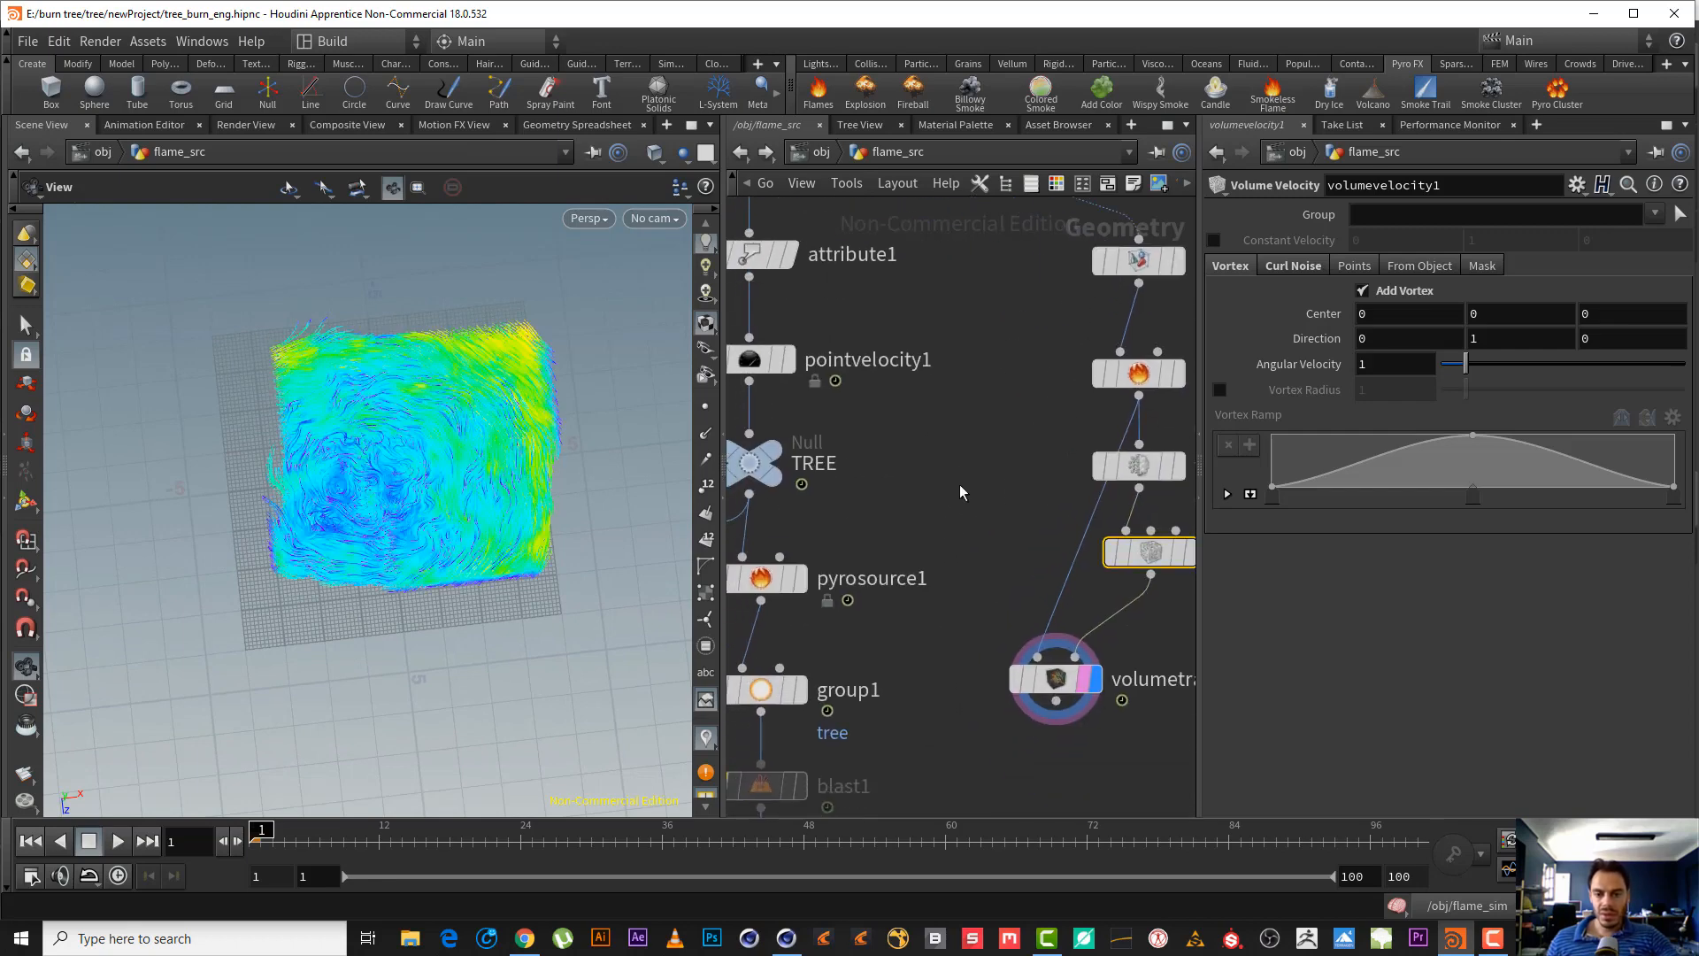
mouse_move(1056, 698)
drag(440, 504, 319, 415)
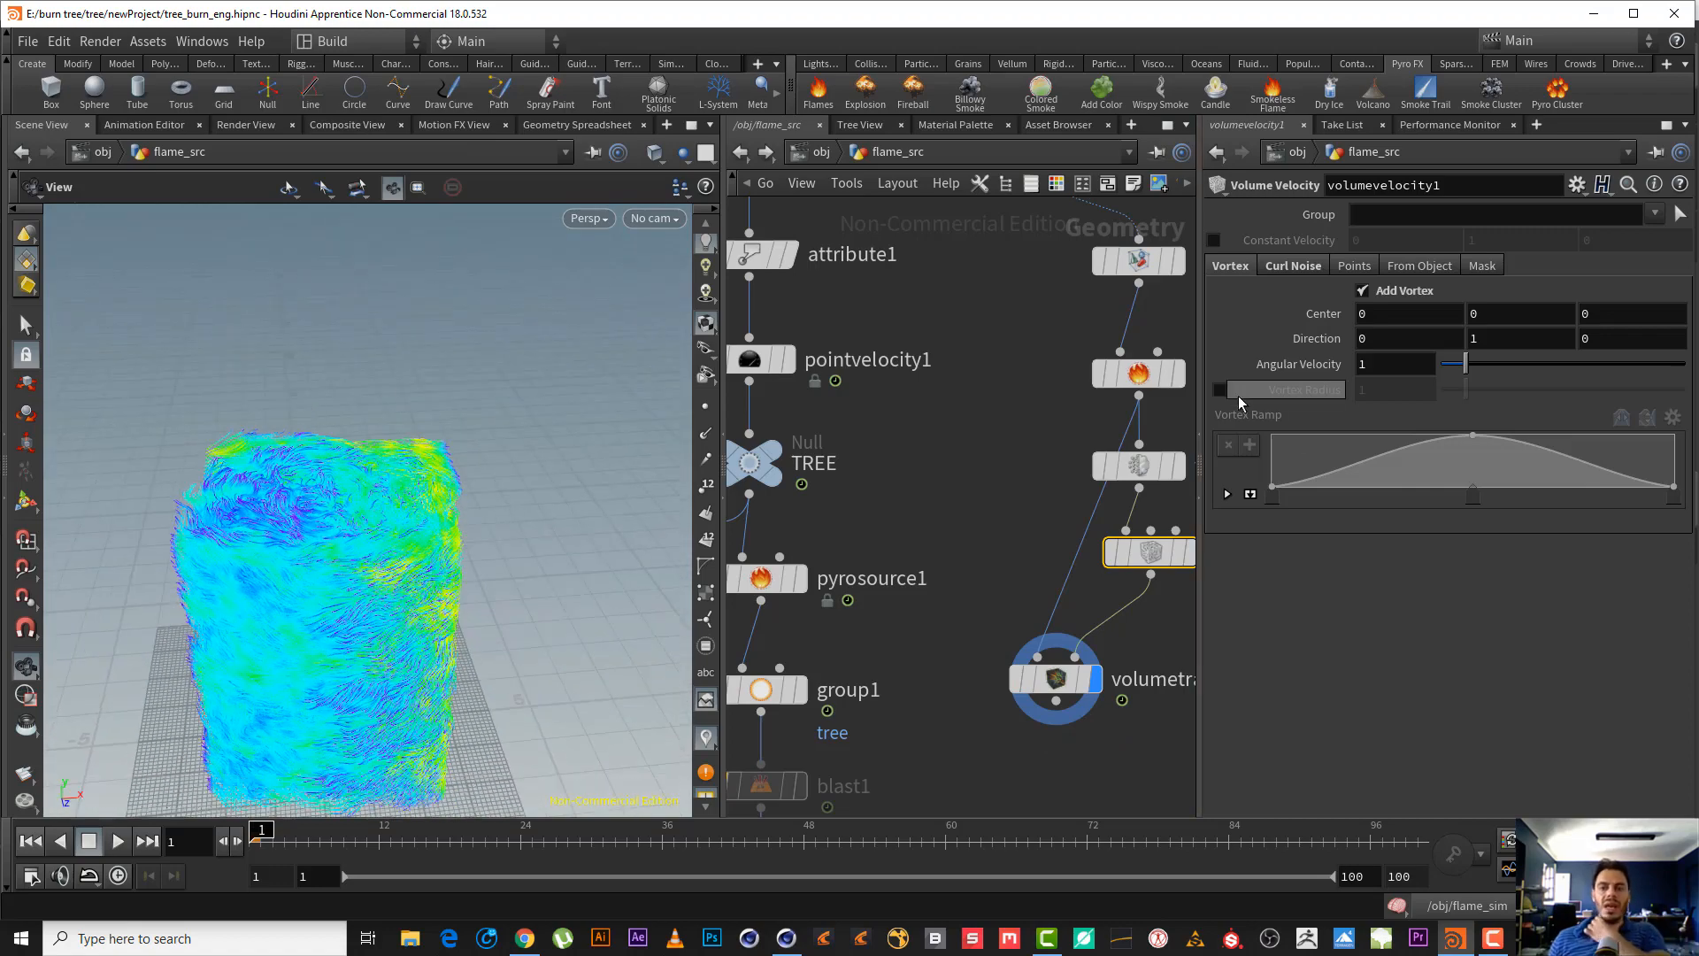
- Enable the vortex radius on volumevelocity1 and set it to 6.47
click(1220, 390)
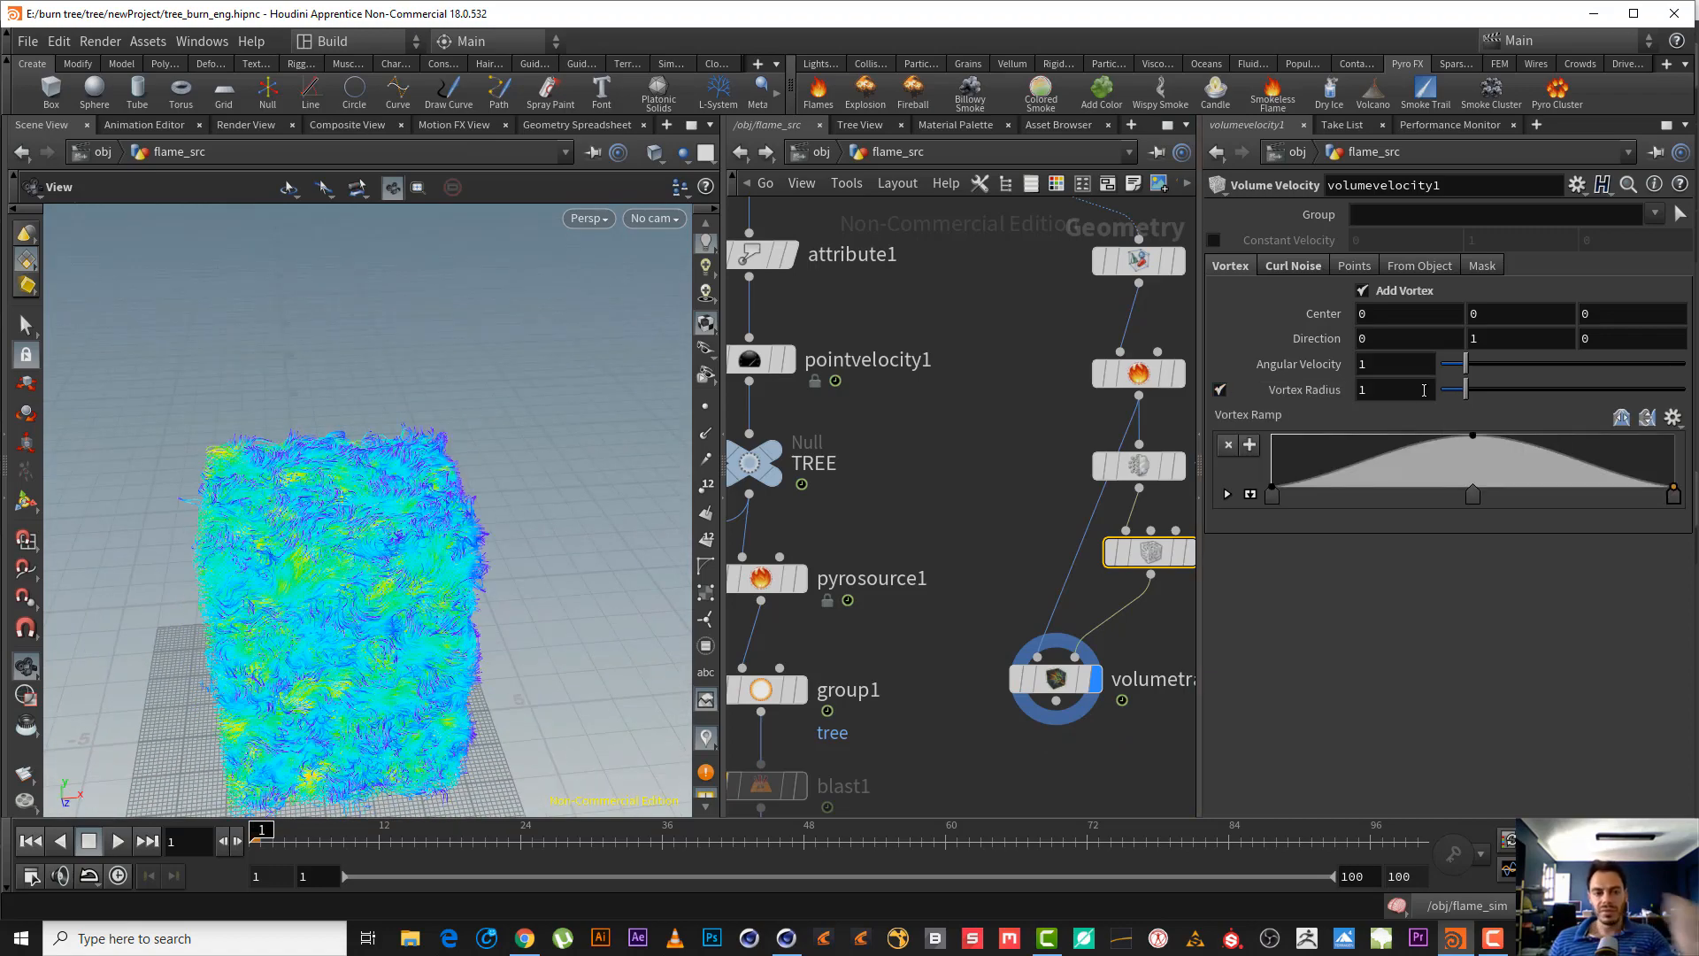
drag(1465, 389, 1602, 392)
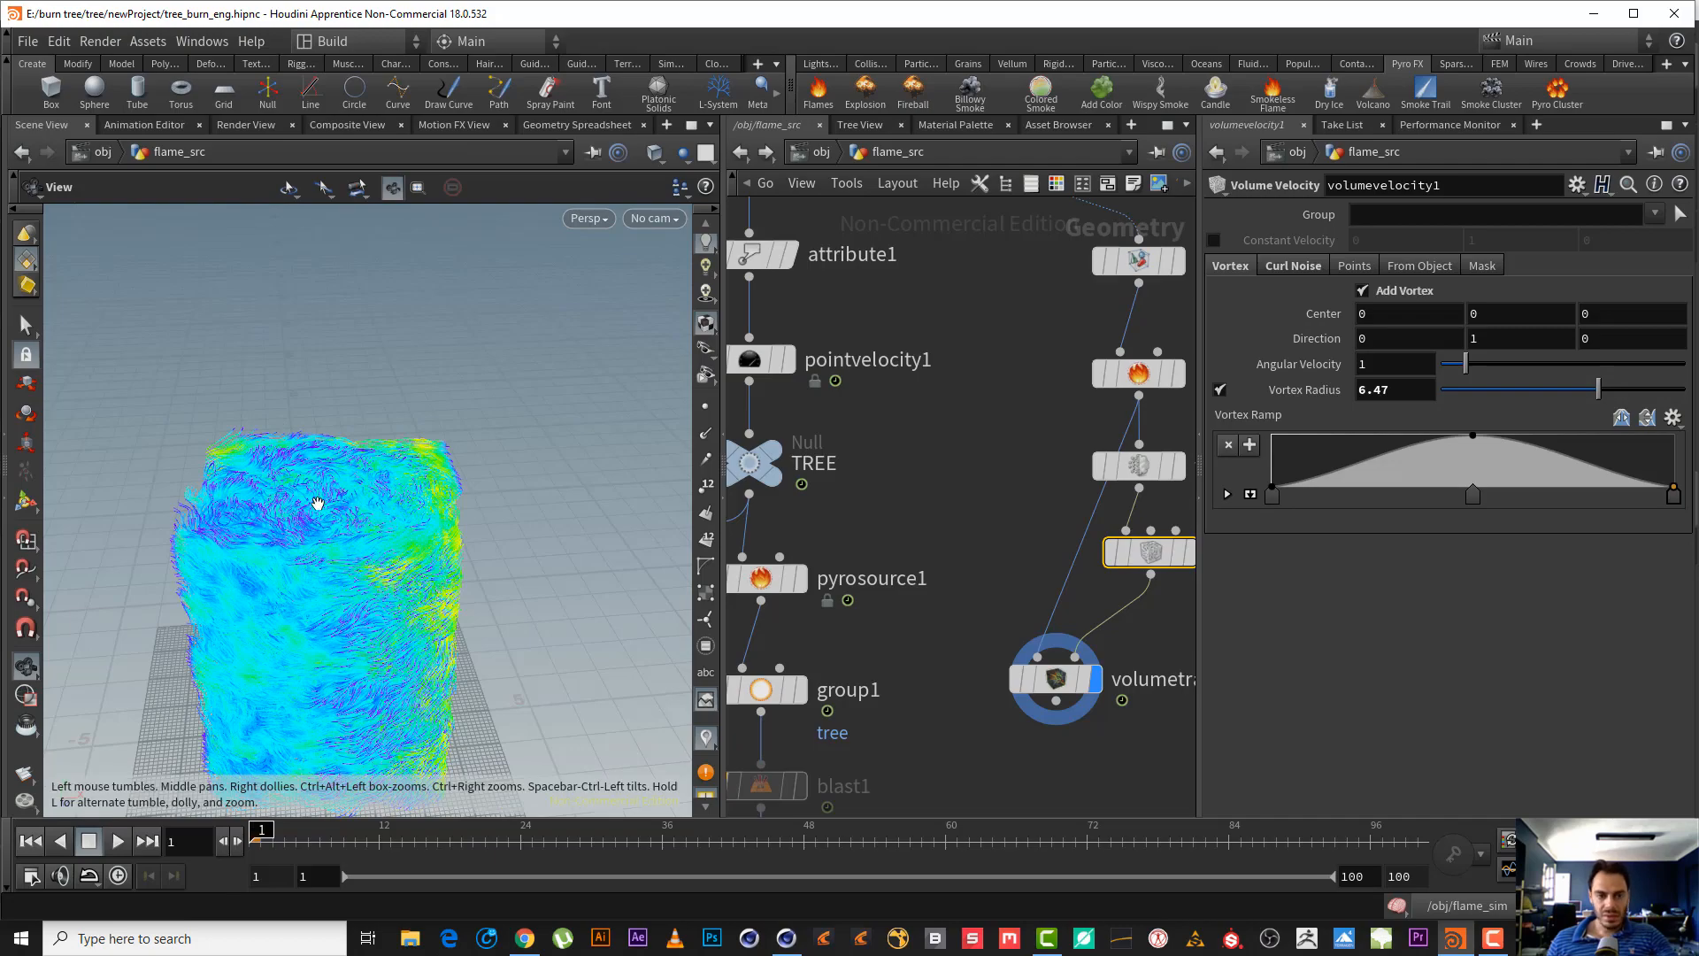
drag(327, 495, 358, 588)
- Turn off Add Curl Noise on volumevelocity1 and inspect the pure vortex trails from above
mouse_move(1113, 580)
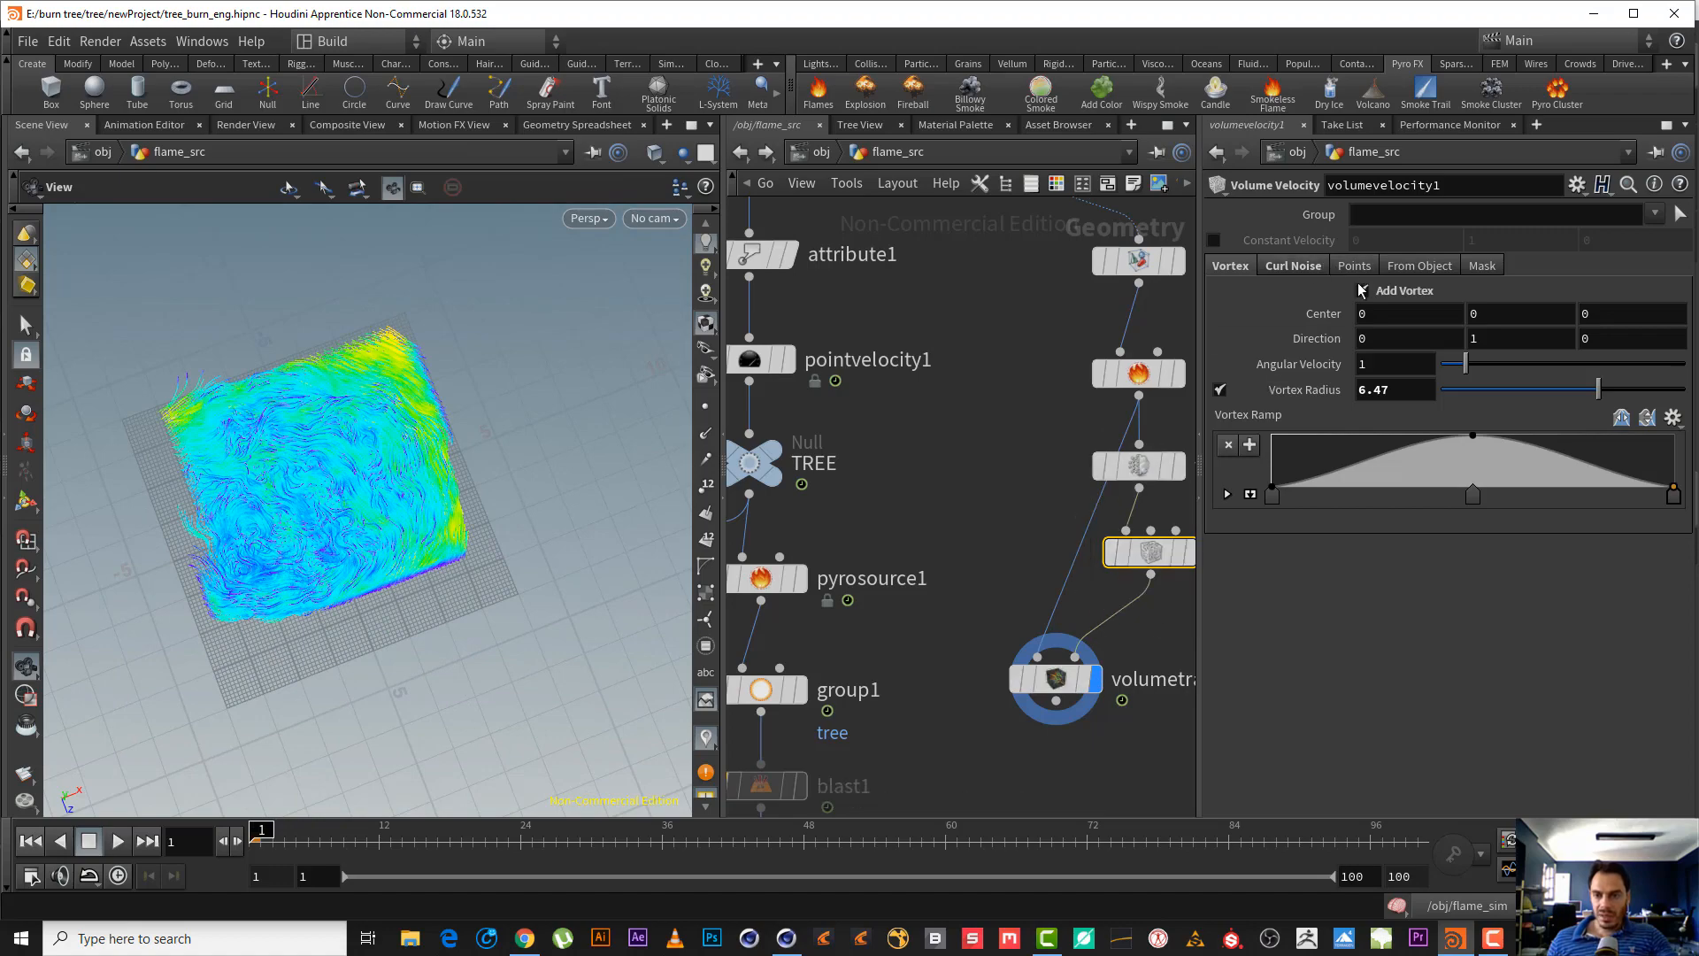
click(1304, 267)
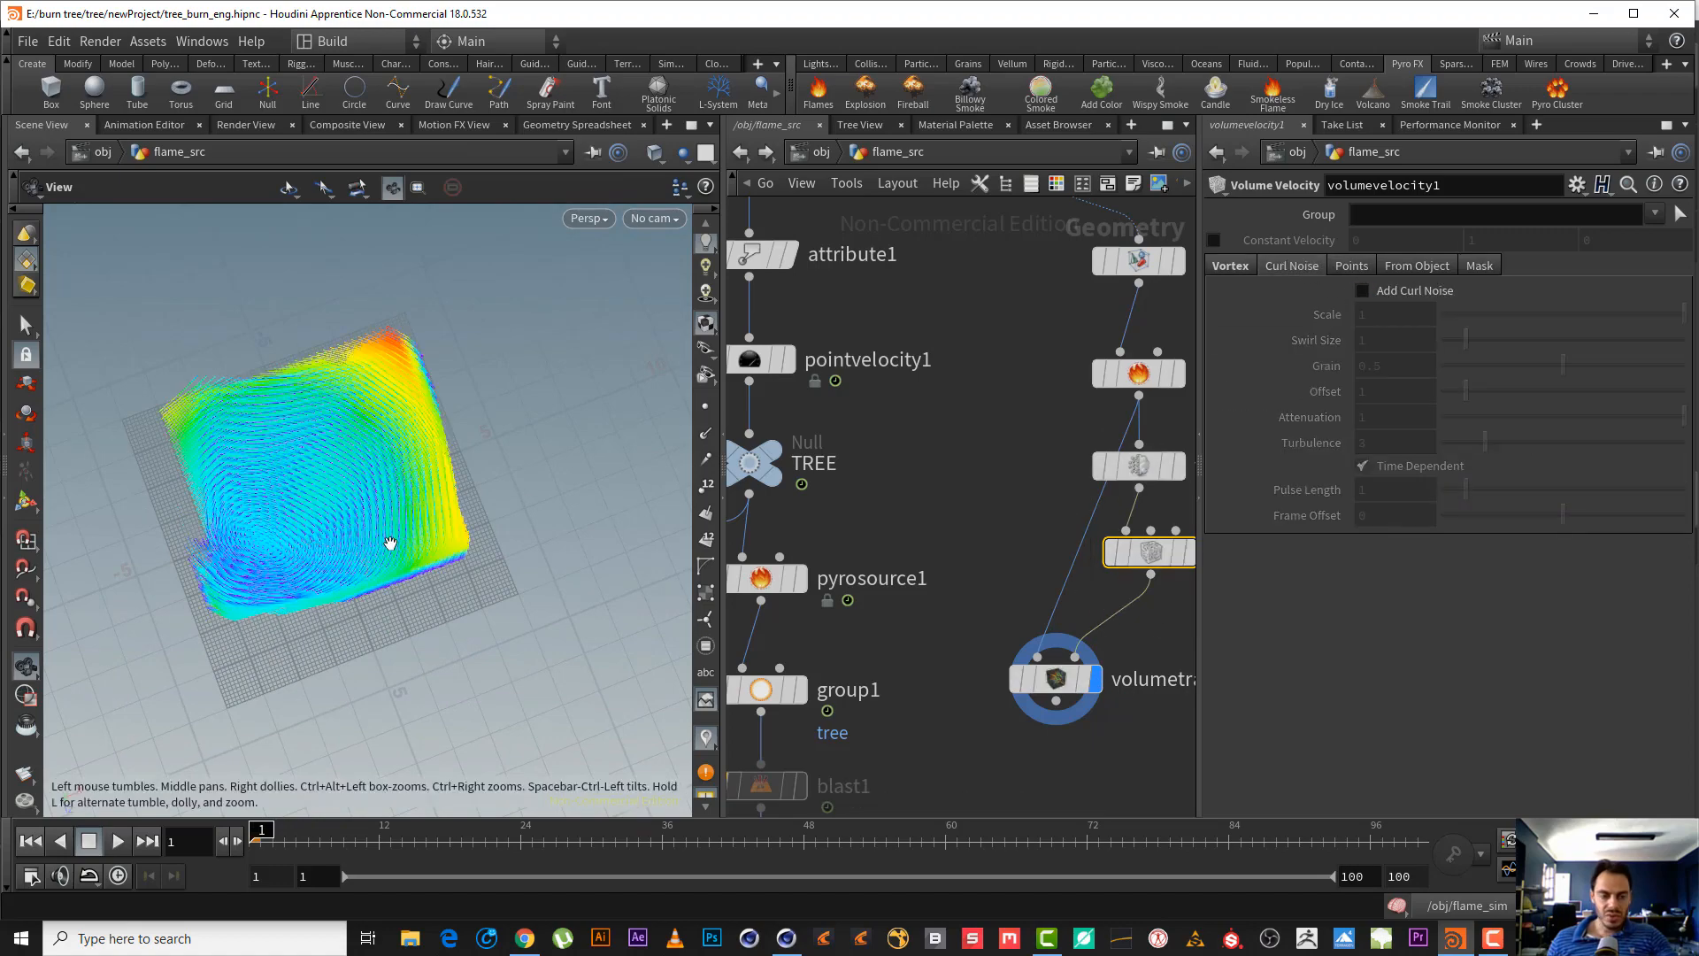
drag(391, 543, 330, 504)
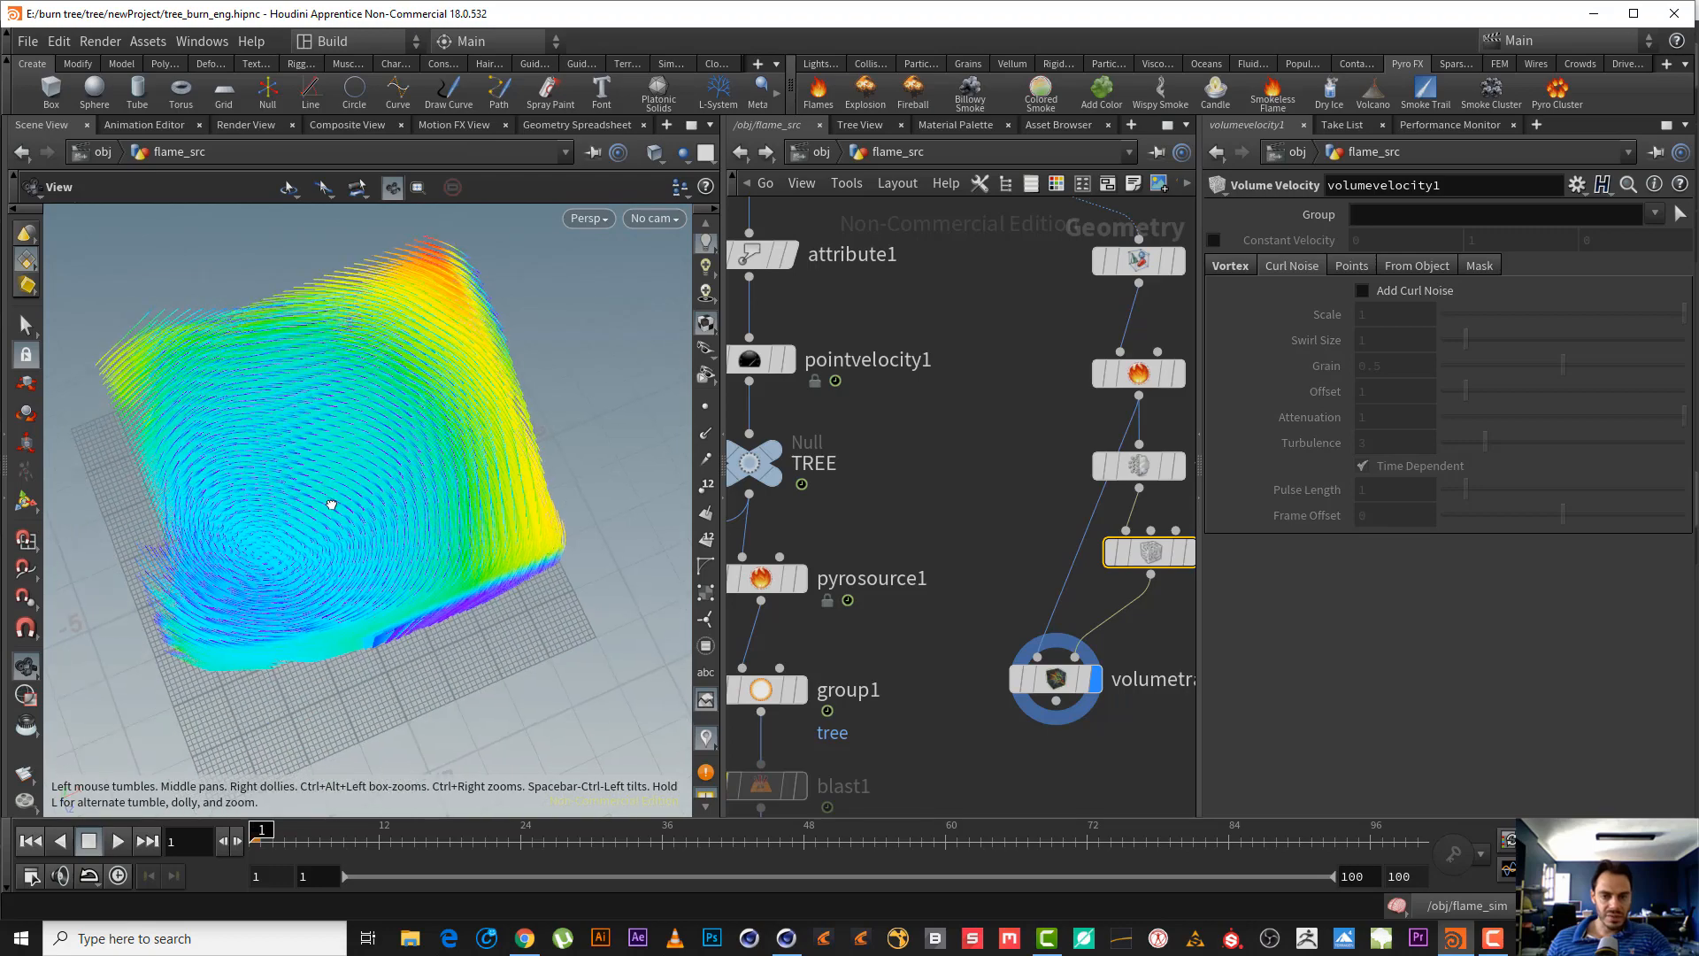
middle_drag(323, 561, 303, 556)
drag(303, 556, 274, 575)
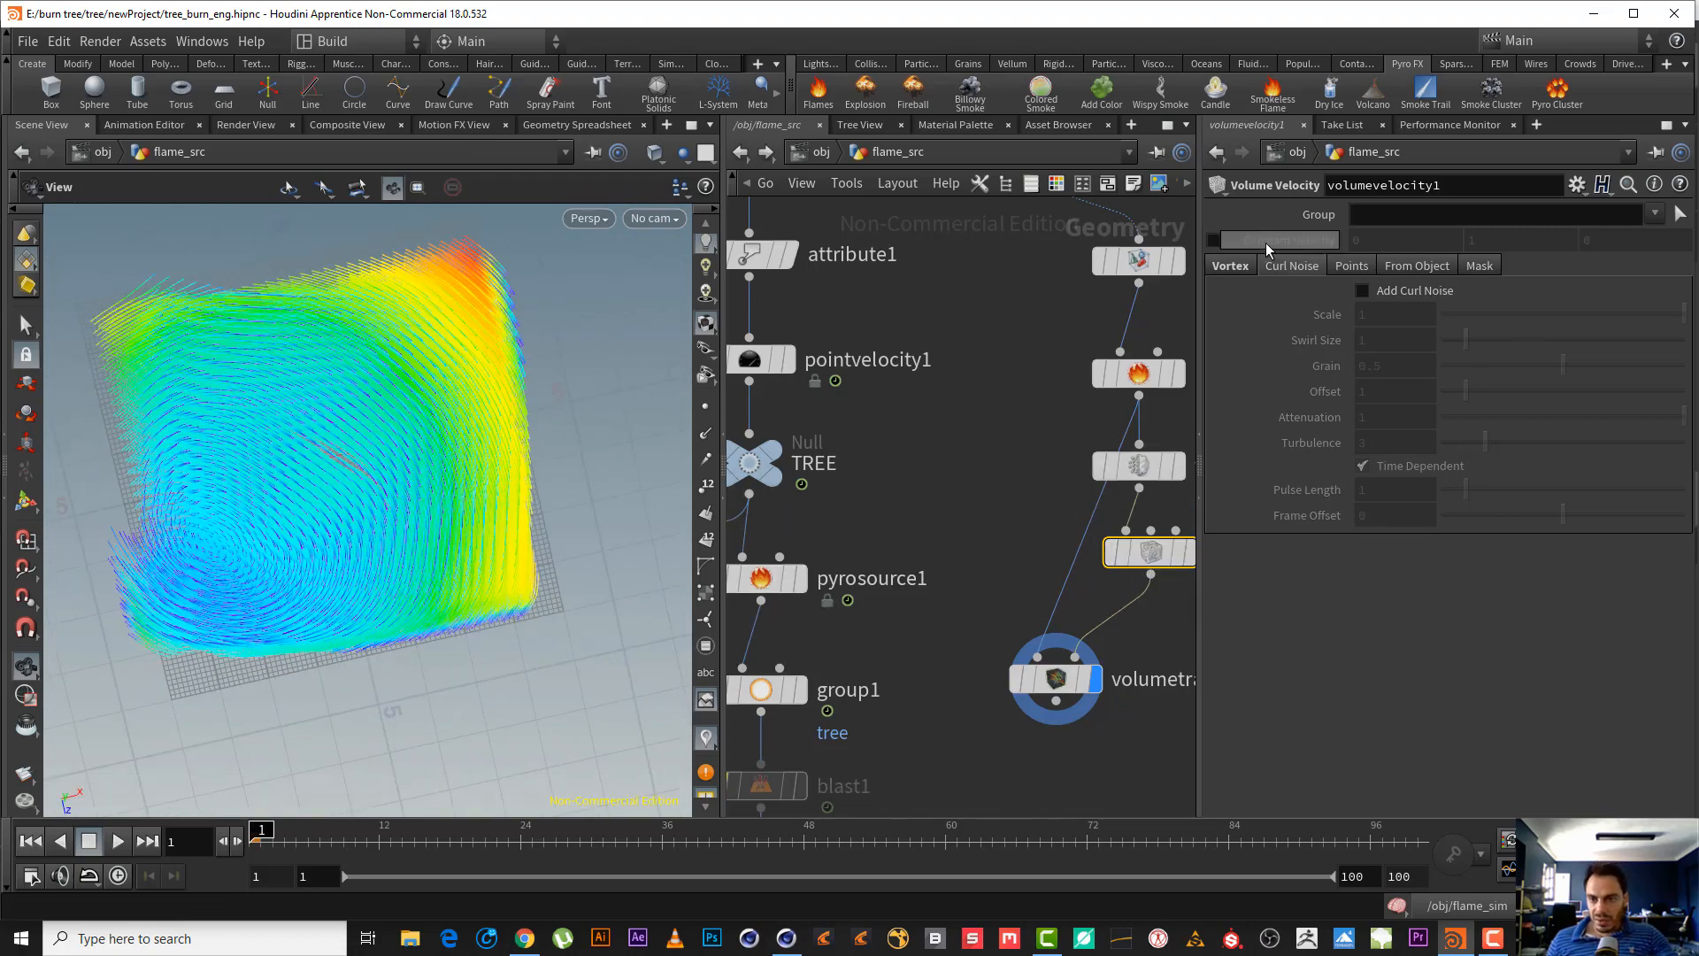
- Shift the vortex center to X 1, Y 0, Z -0.7
click(1239, 264)
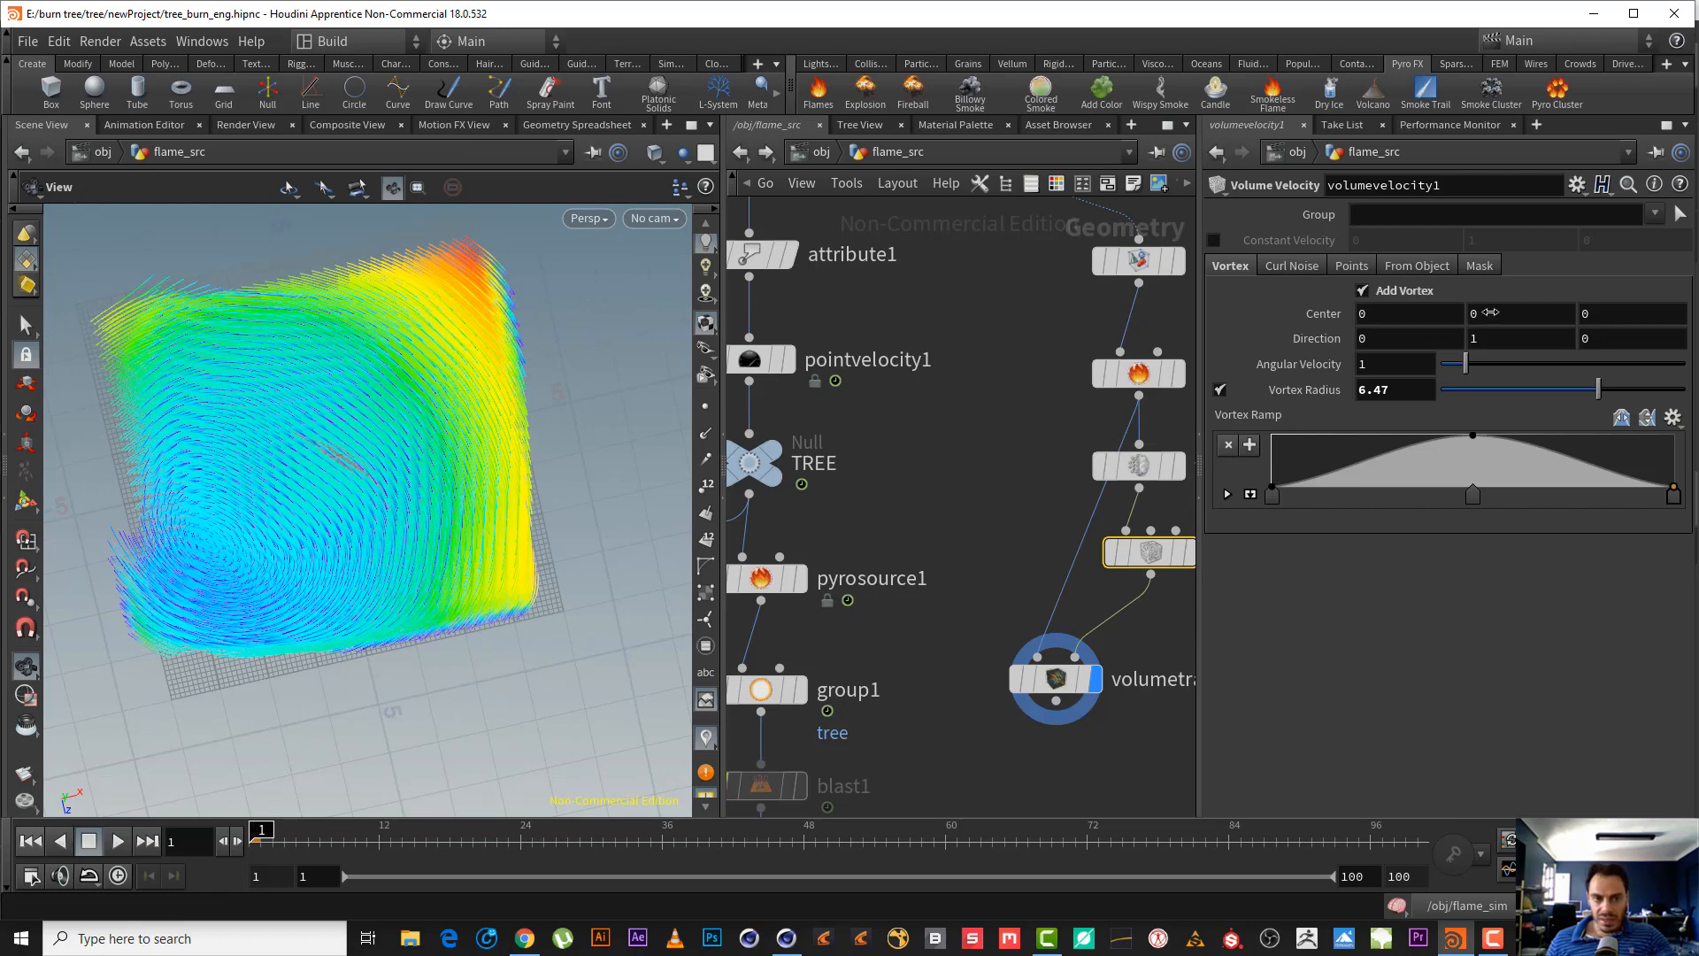
middle_drag(1491, 312, 1564, 325)
key(ctrl+z)
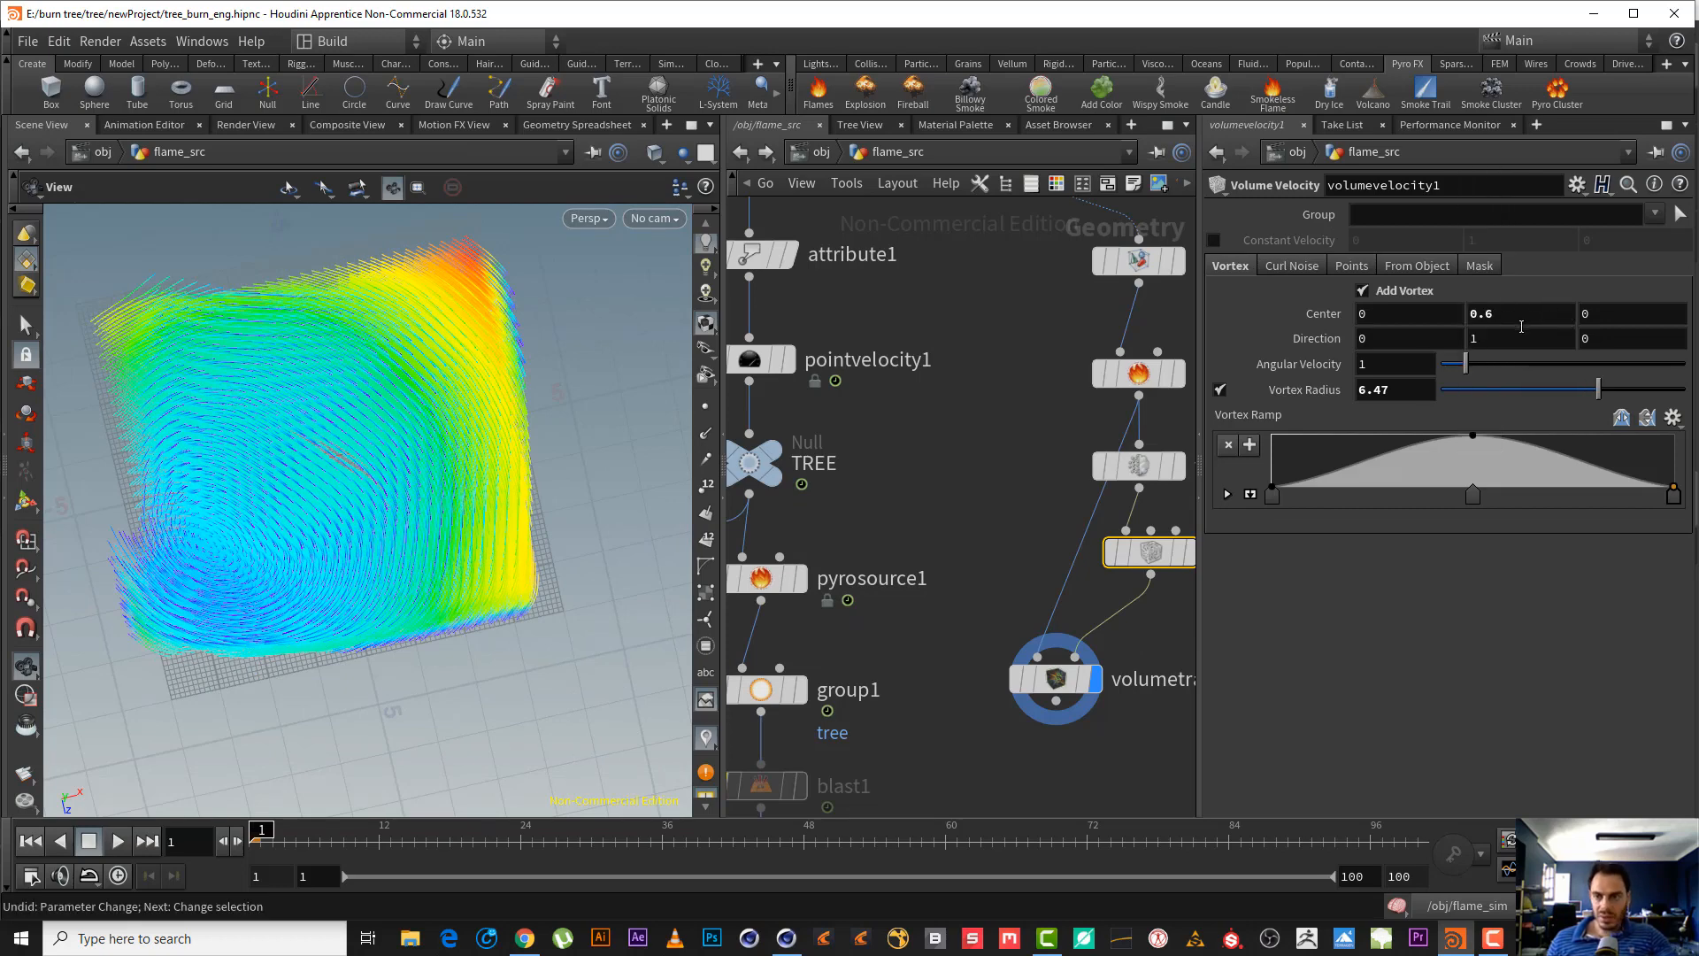
middle_drag(1392, 313, 1469, 329)
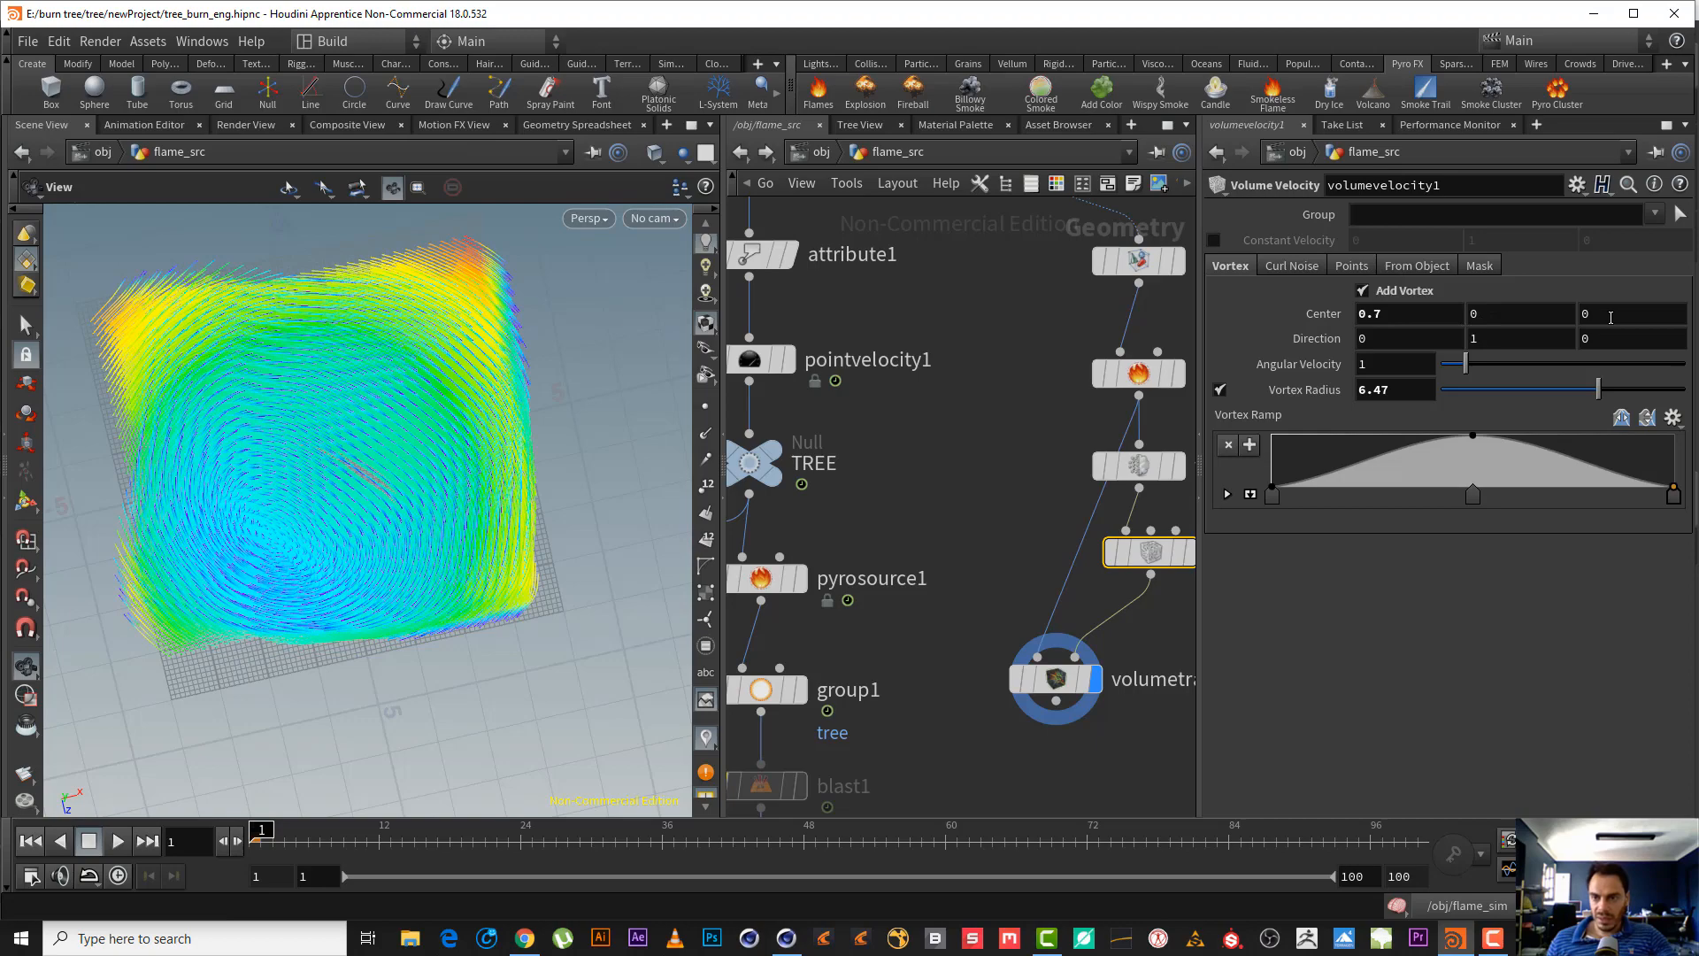
middle_drag(1615, 314, 1544, 303)
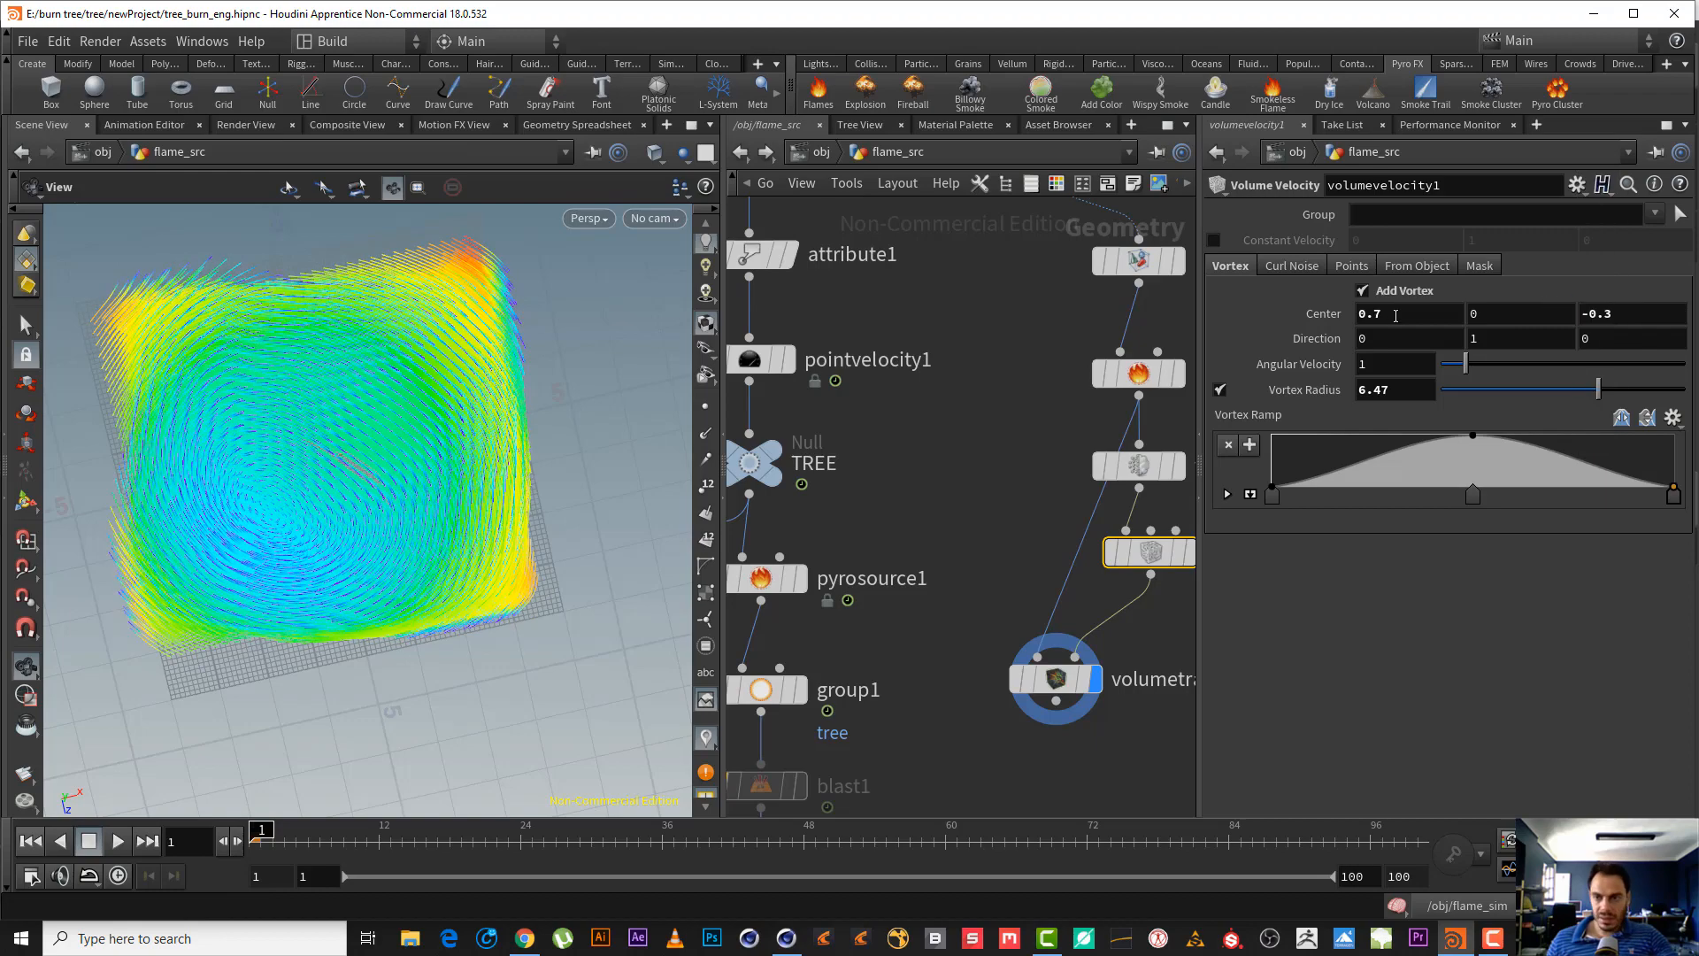
middle_drag(1396, 316, 1439, 321)
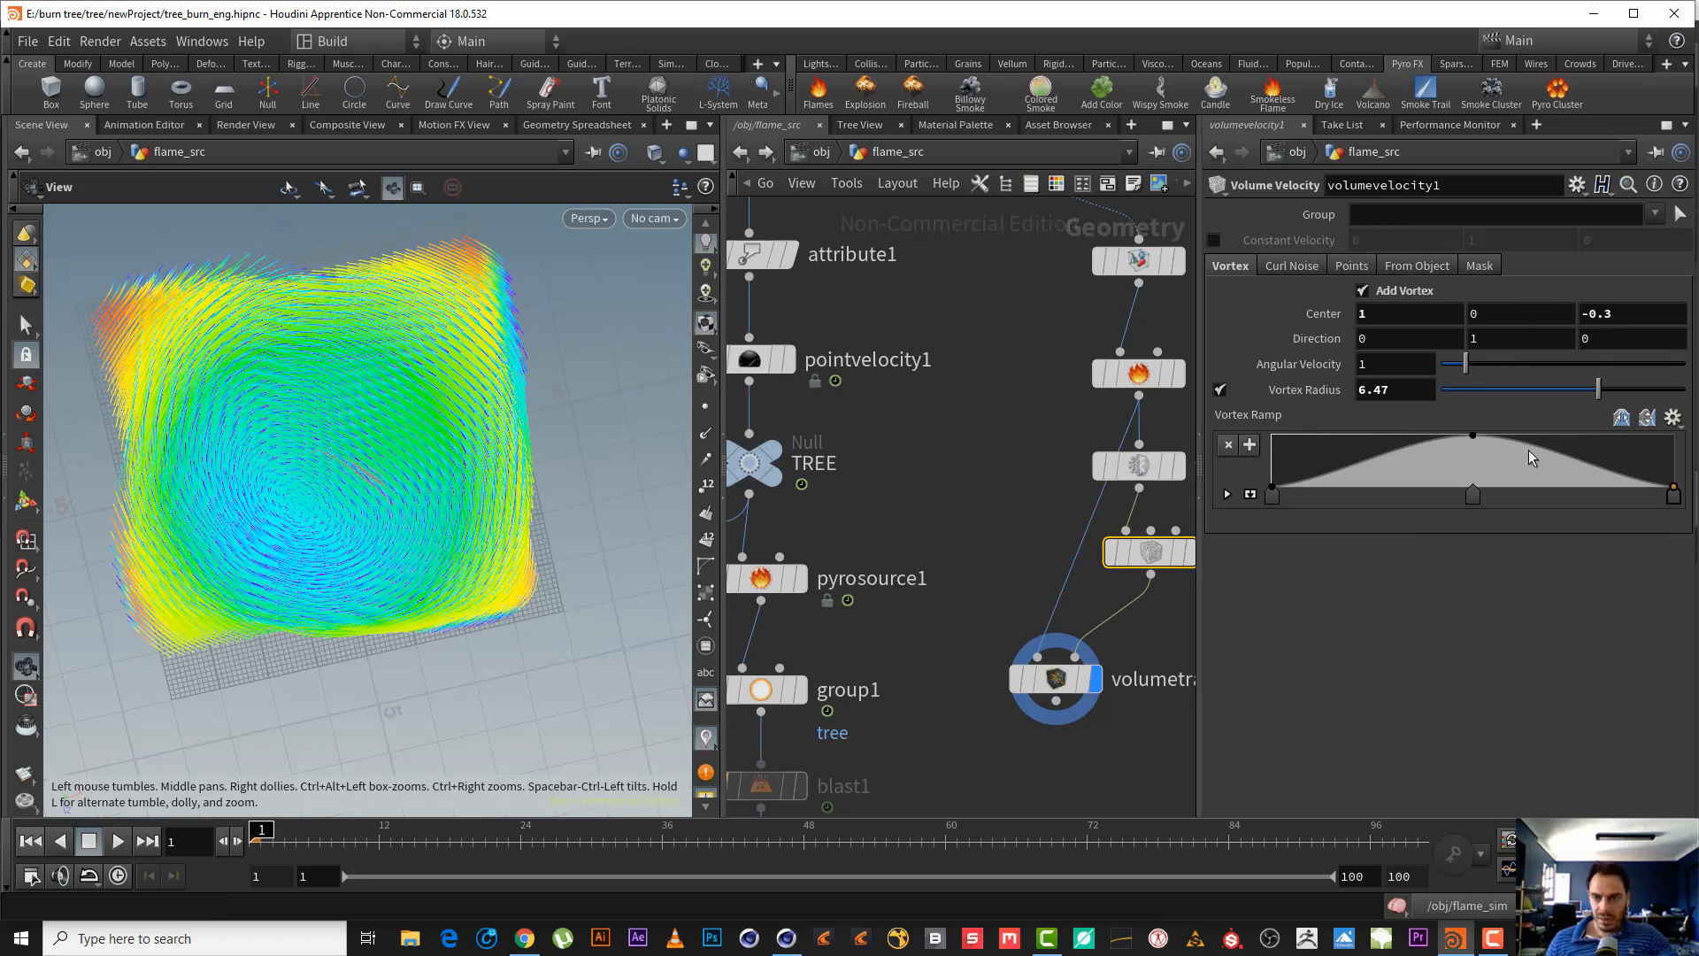
middle_drag(1626, 312, 1576, 308)
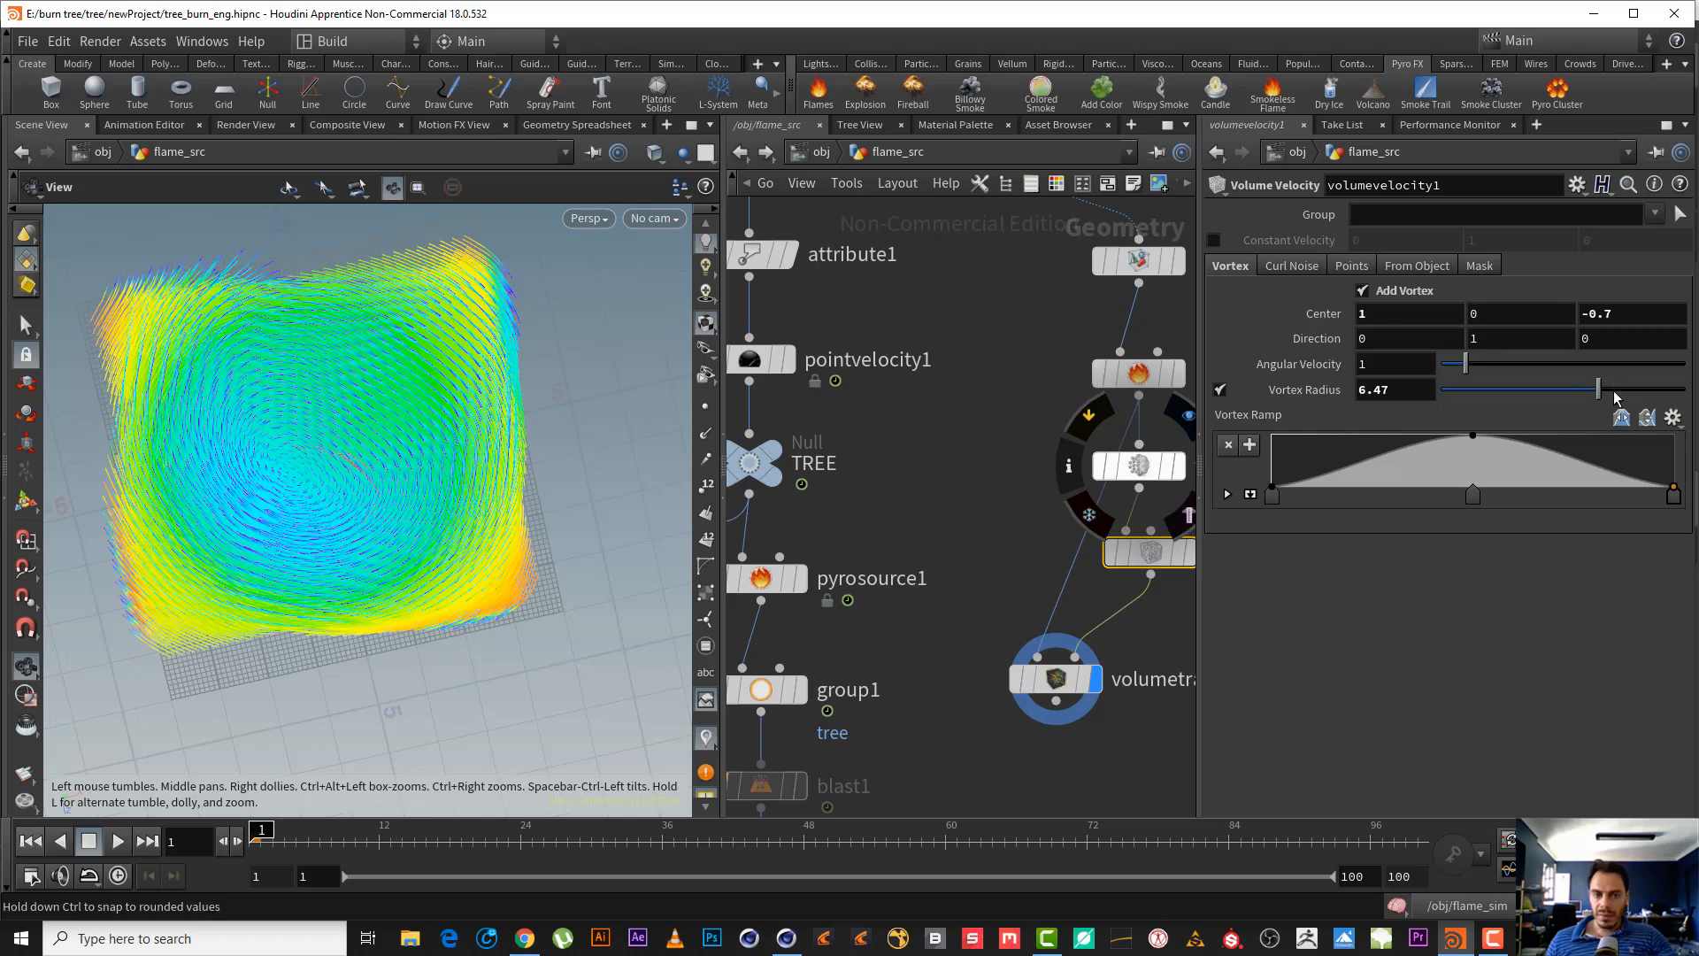
- Set the vortex radius to 10 and inspect the trails around the vortex
drag(1615, 390, 1692, 399)
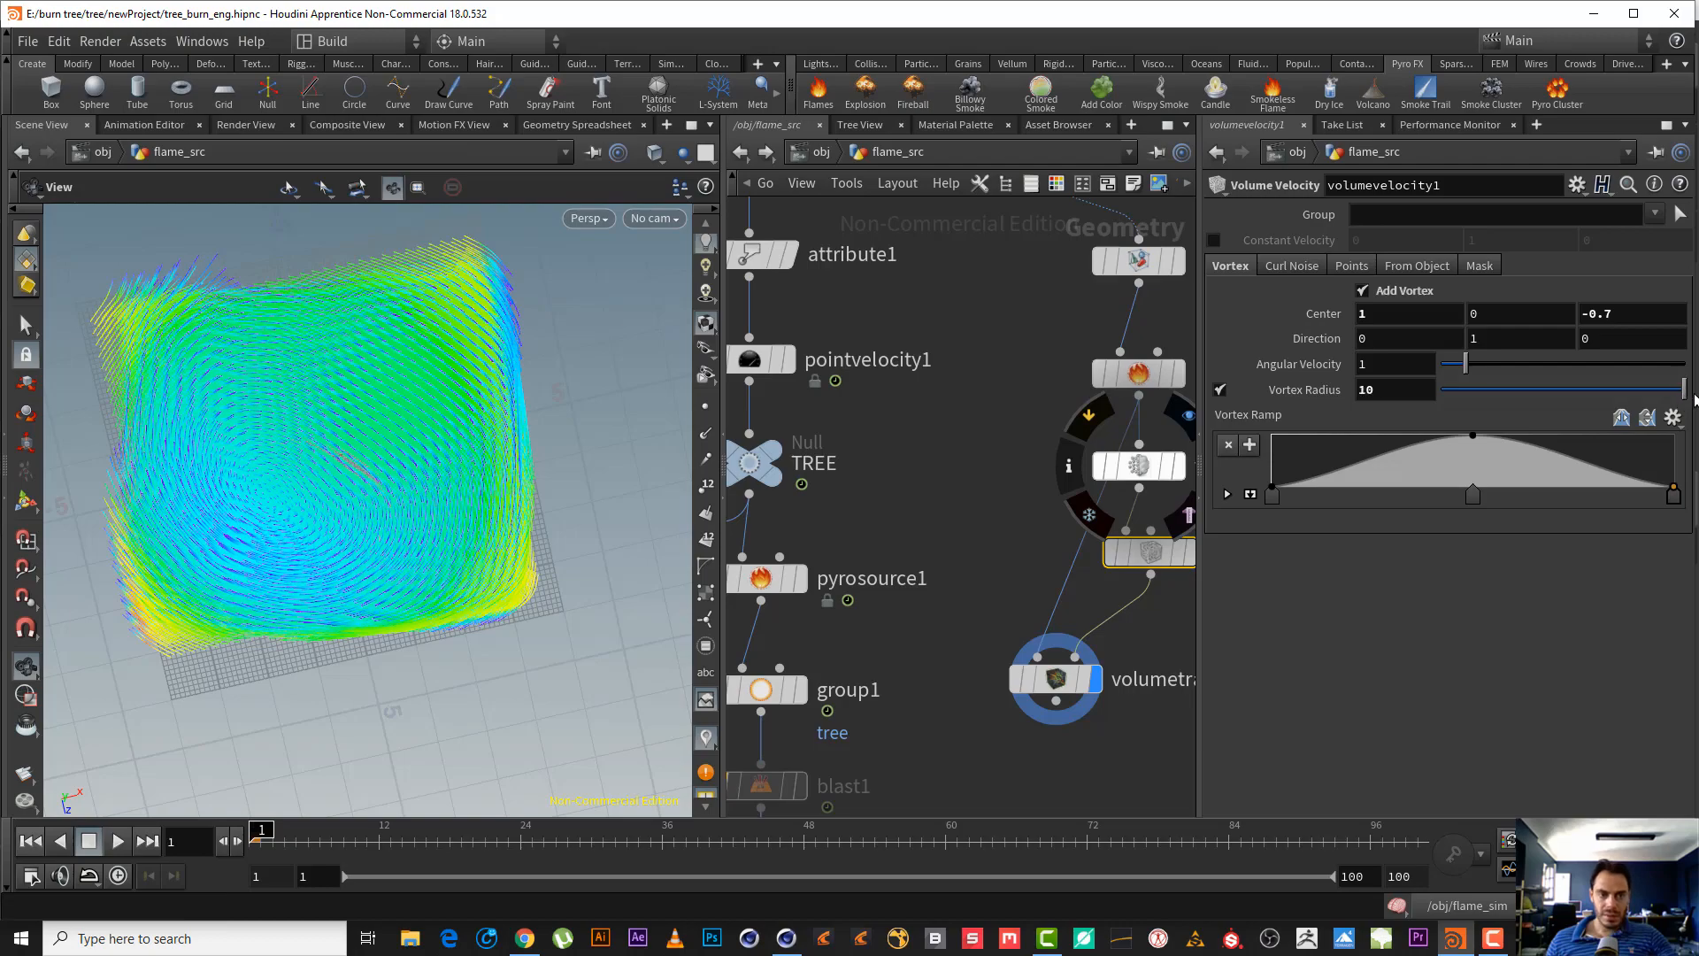
mouse_move(311, 497)
mouse_down()
mouse_move(342, 330)
mouse_move(284, 550)
mouse_move(227, 566)
mouse_move(315, 464)
mouse_up()
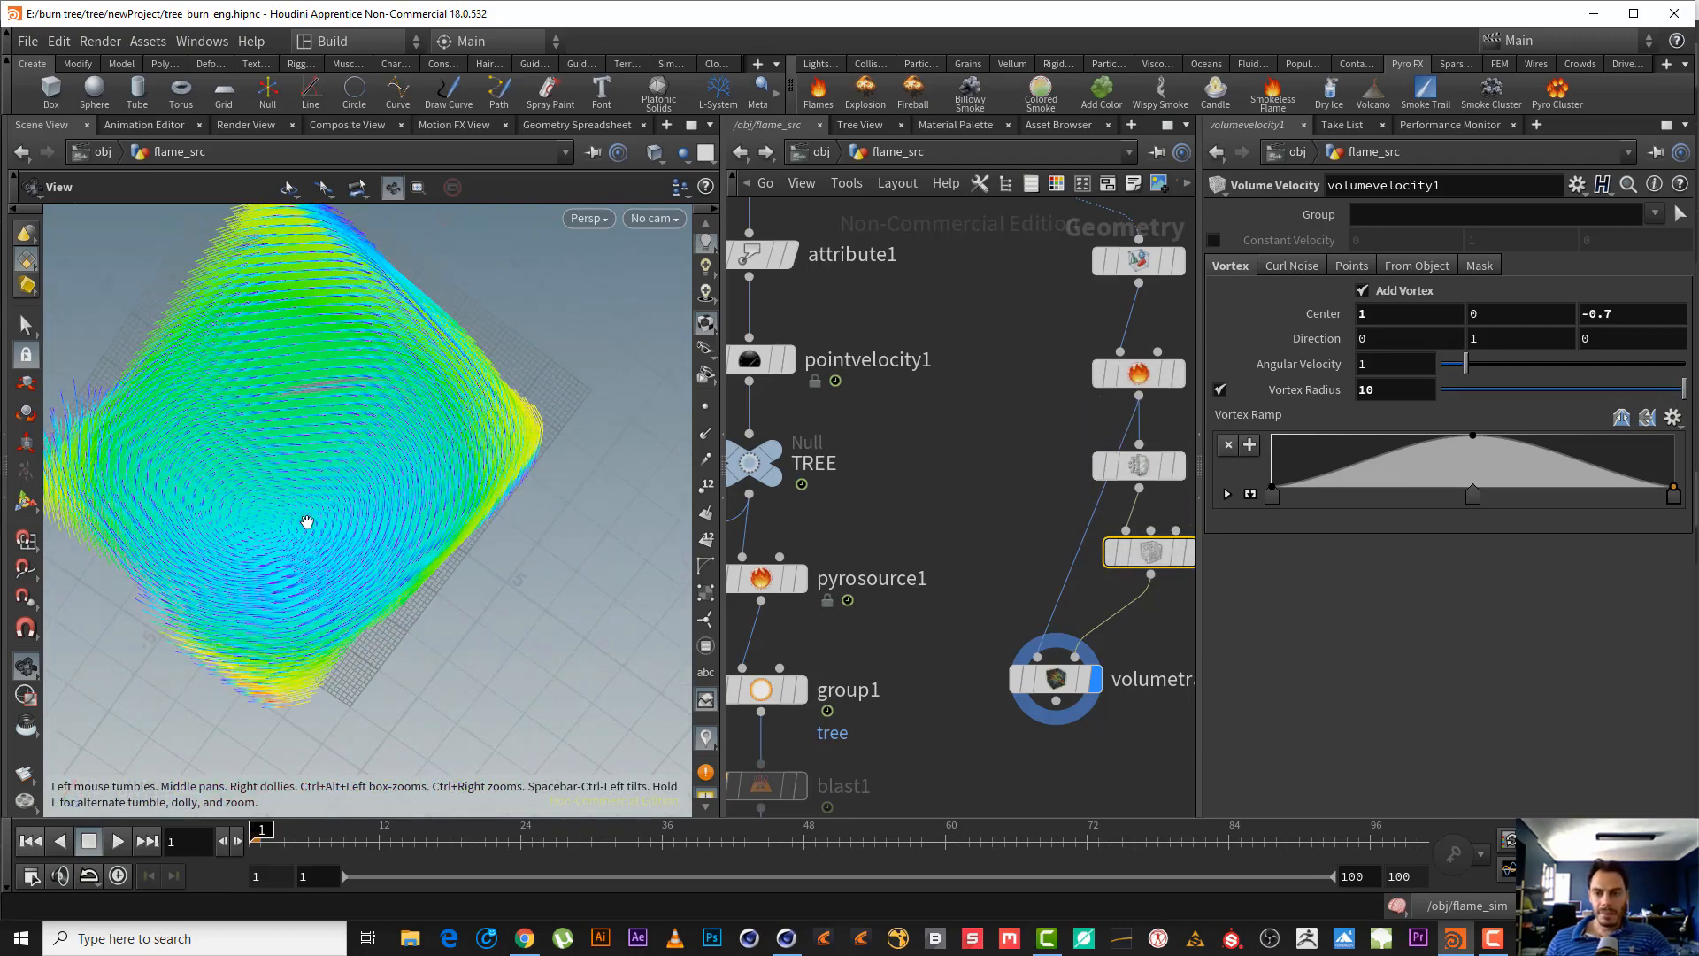
drag(307, 522, 464, 401)
drag(247, 369, 265, 495)
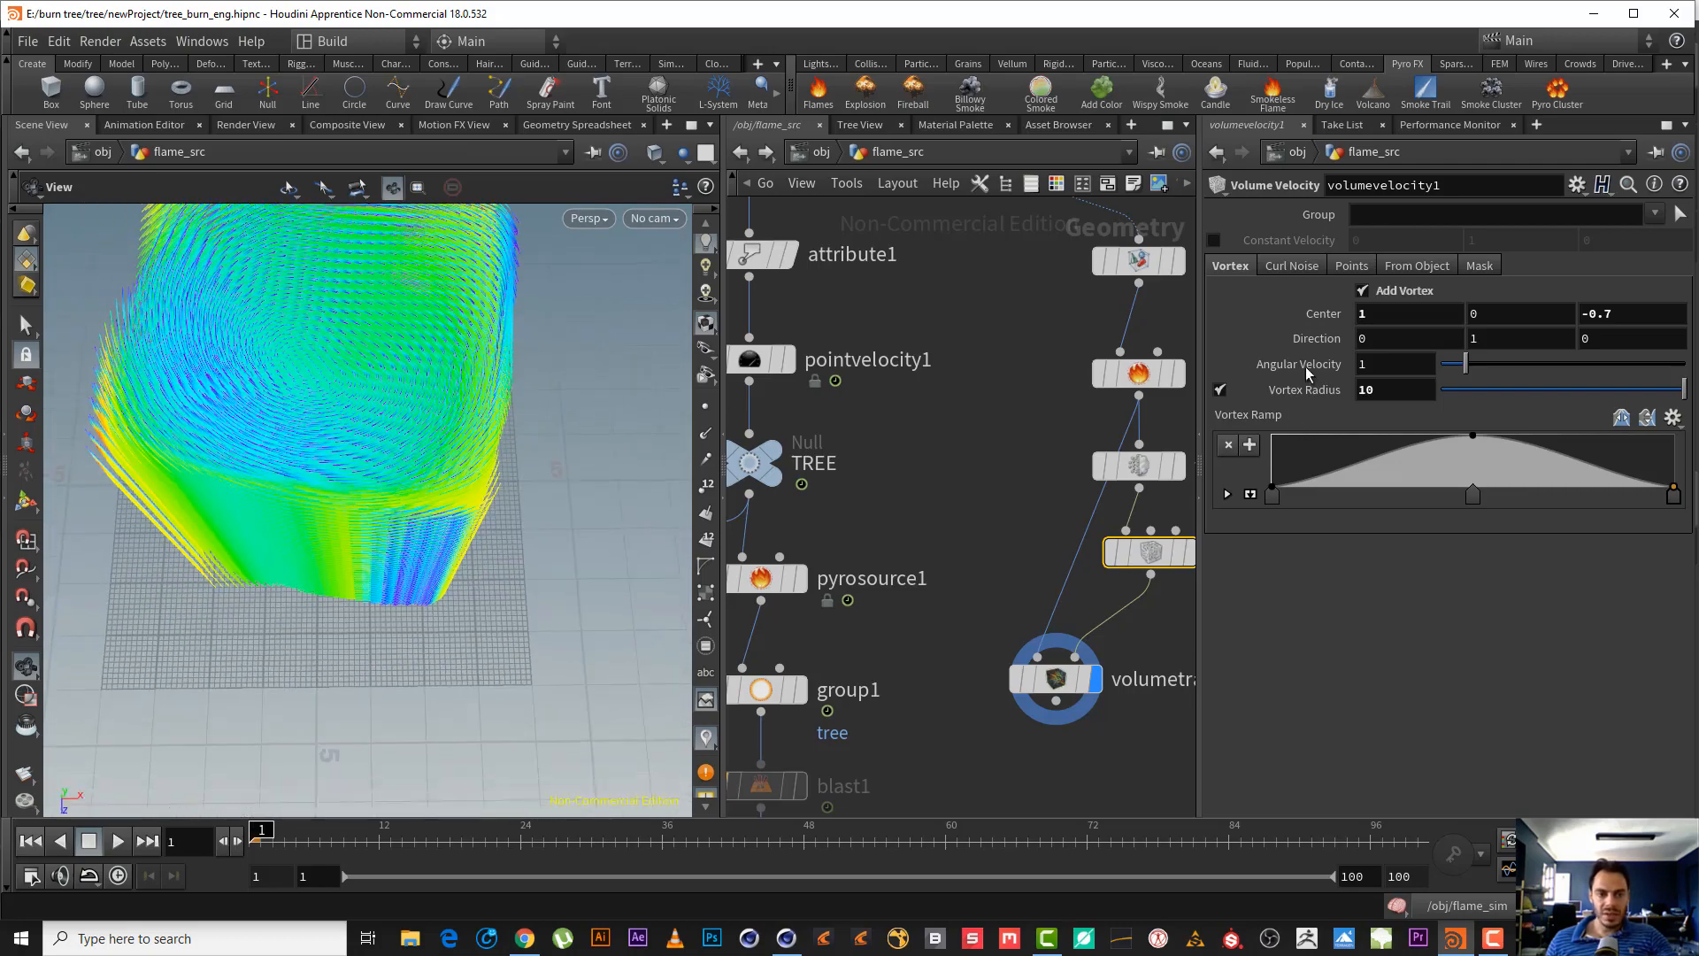
- Try different angular velocities for the vortex and set the value to 3.82
drag(1465, 364, 1563, 354)
drag(529, 382, 353, 474)
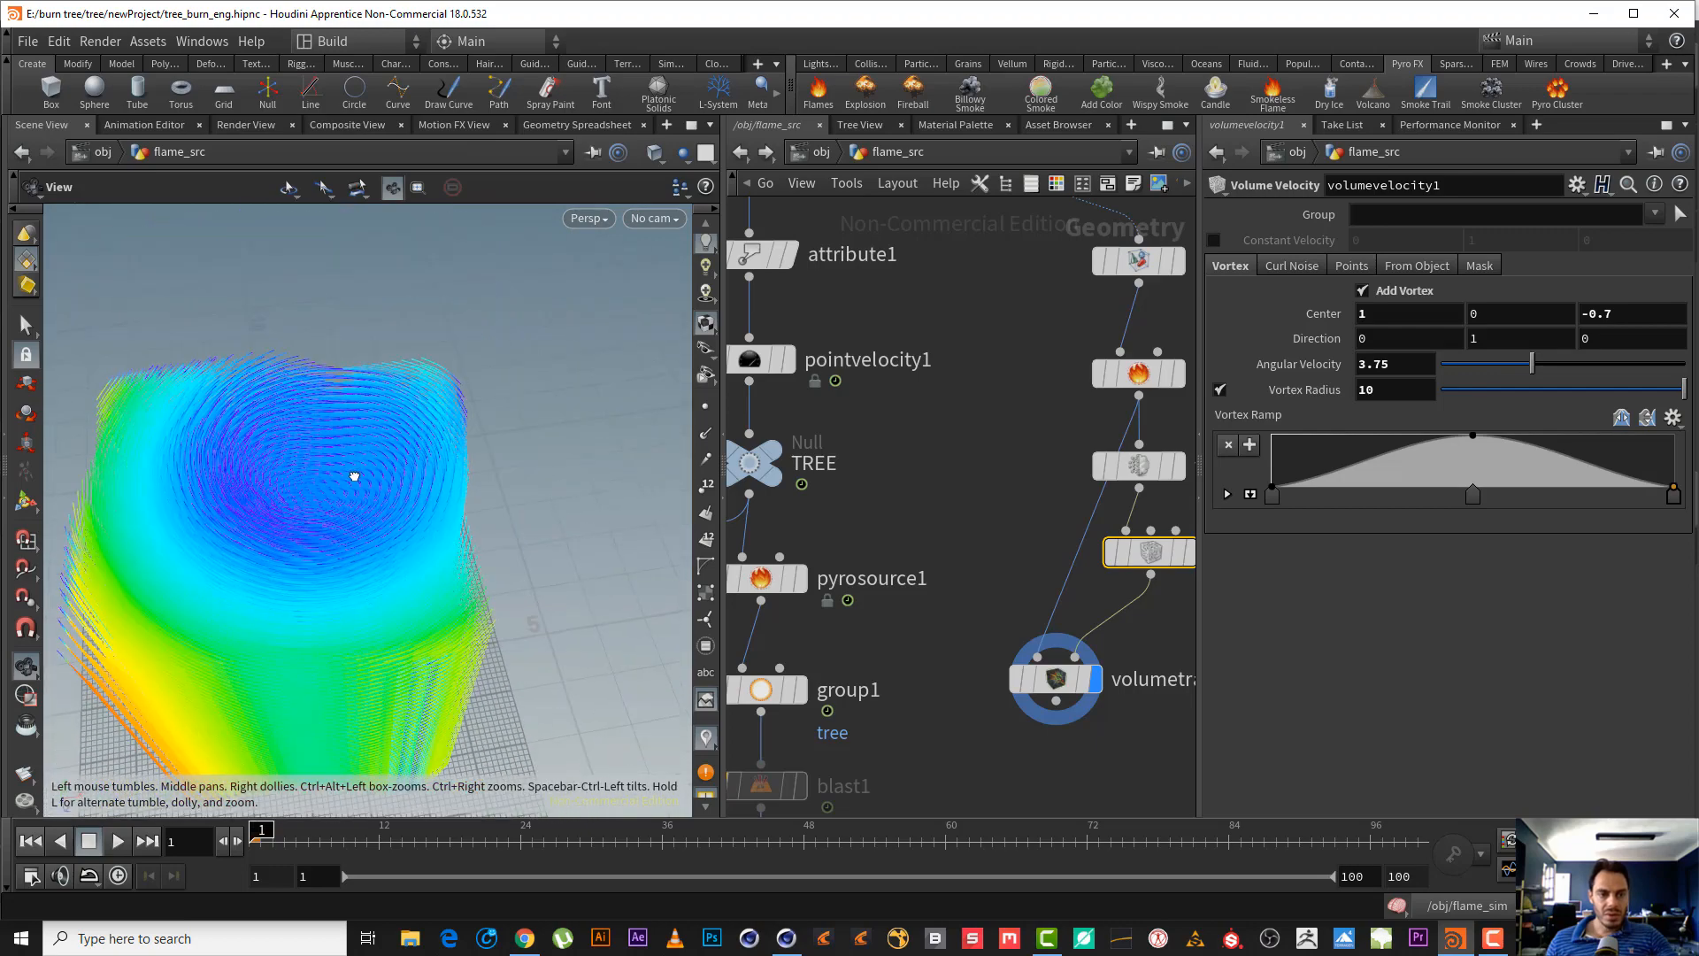
click(1616, 361)
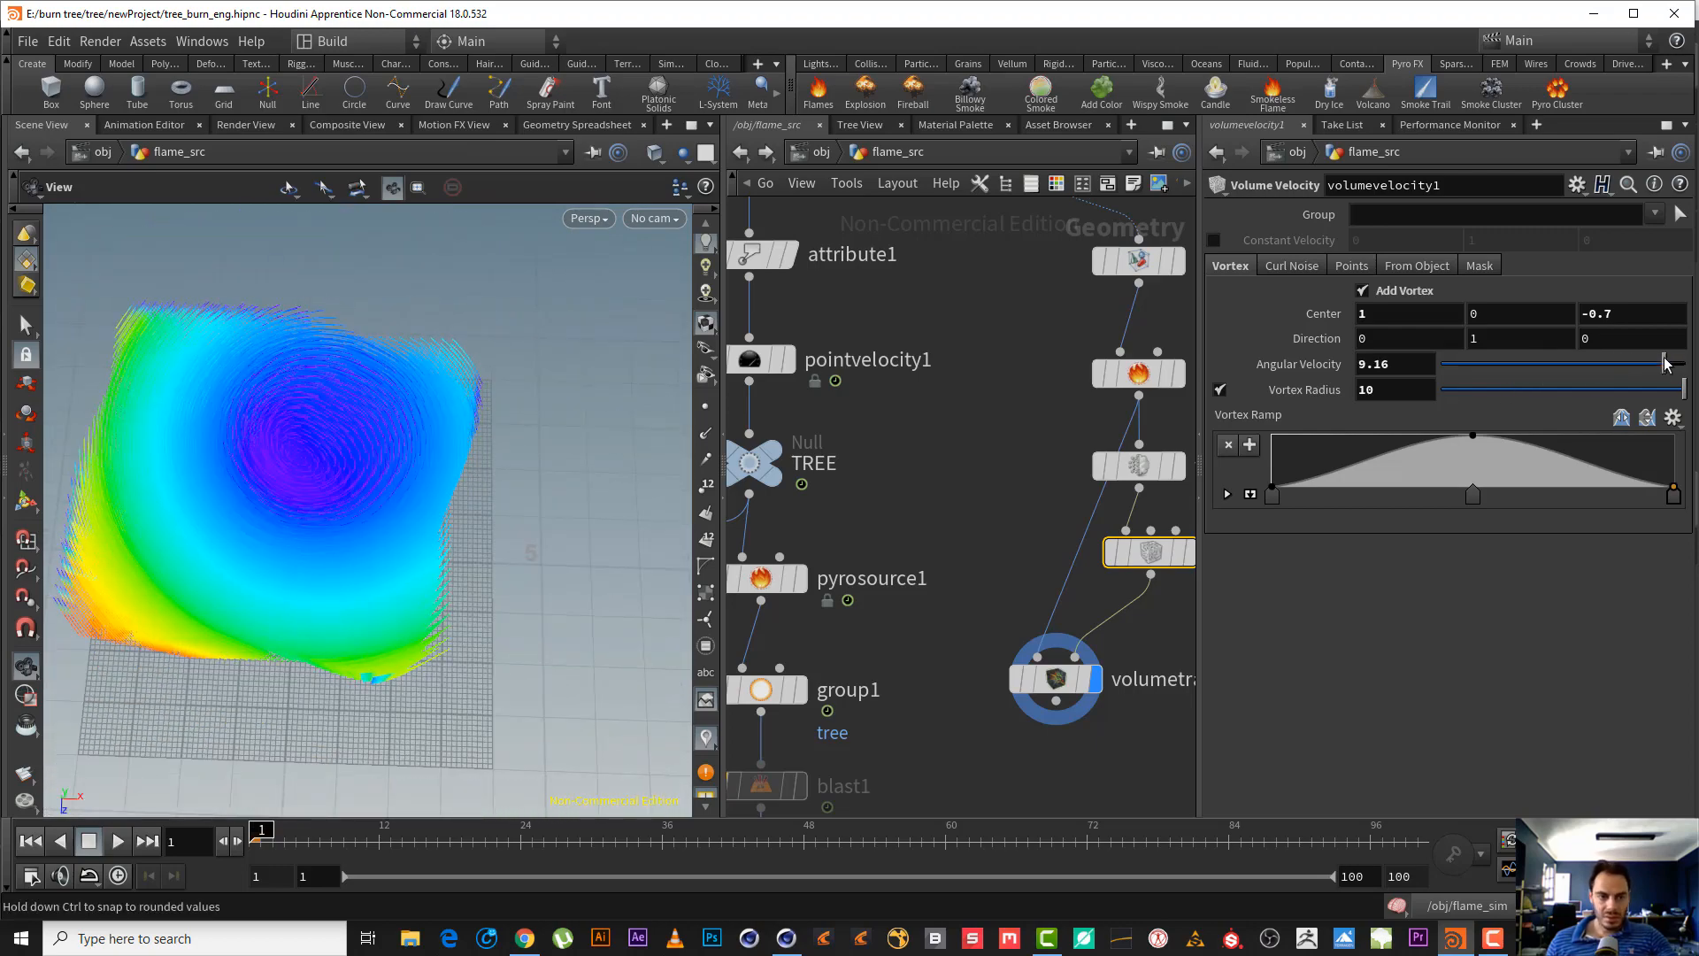
click(1535, 374)
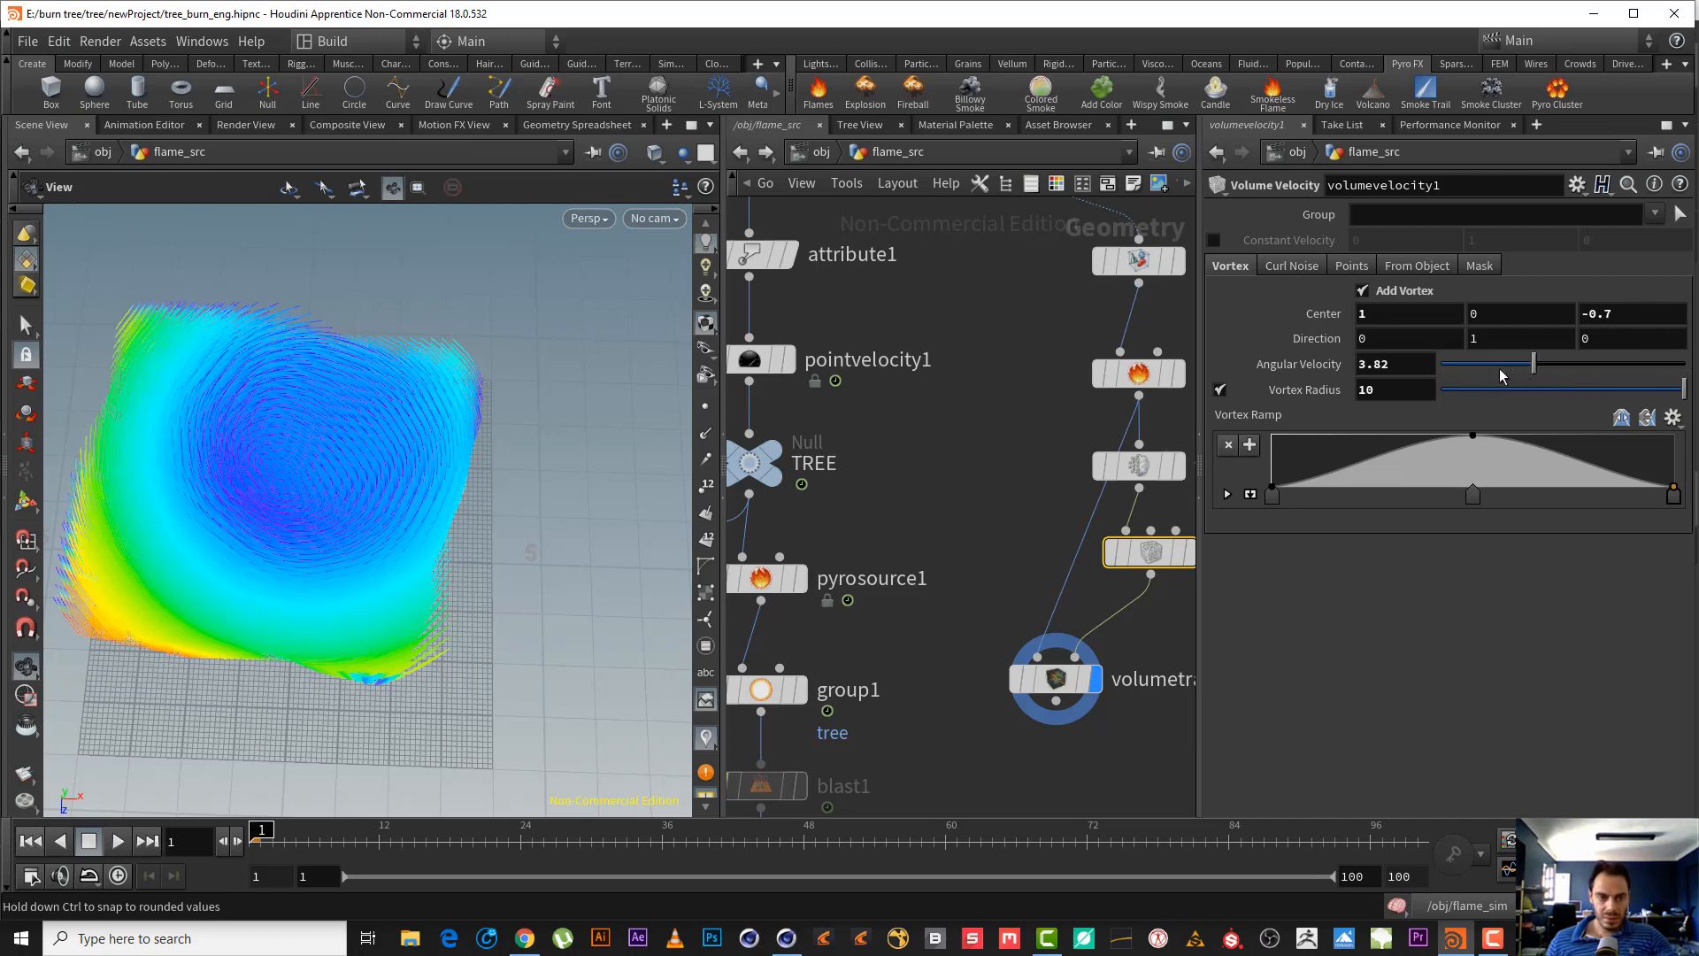
- Try several angular velocities for the vortex, set the value to 10, and inspect the trails
click(1658, 363)
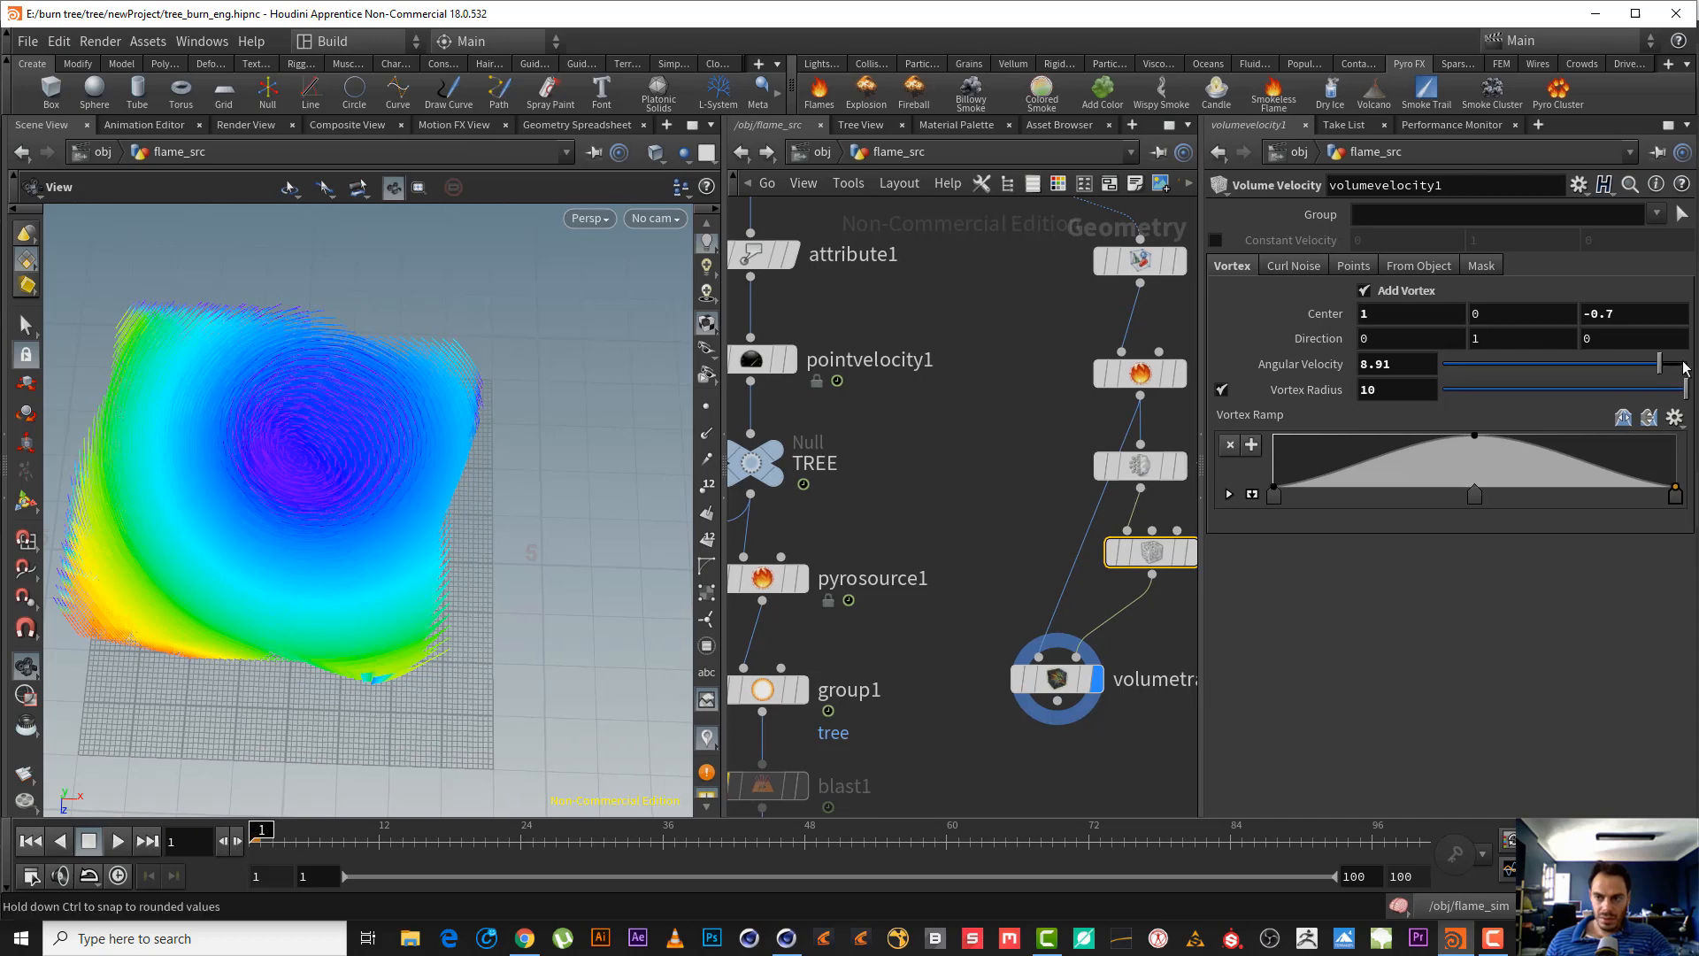
drag(1683, 369, 1683, 369)
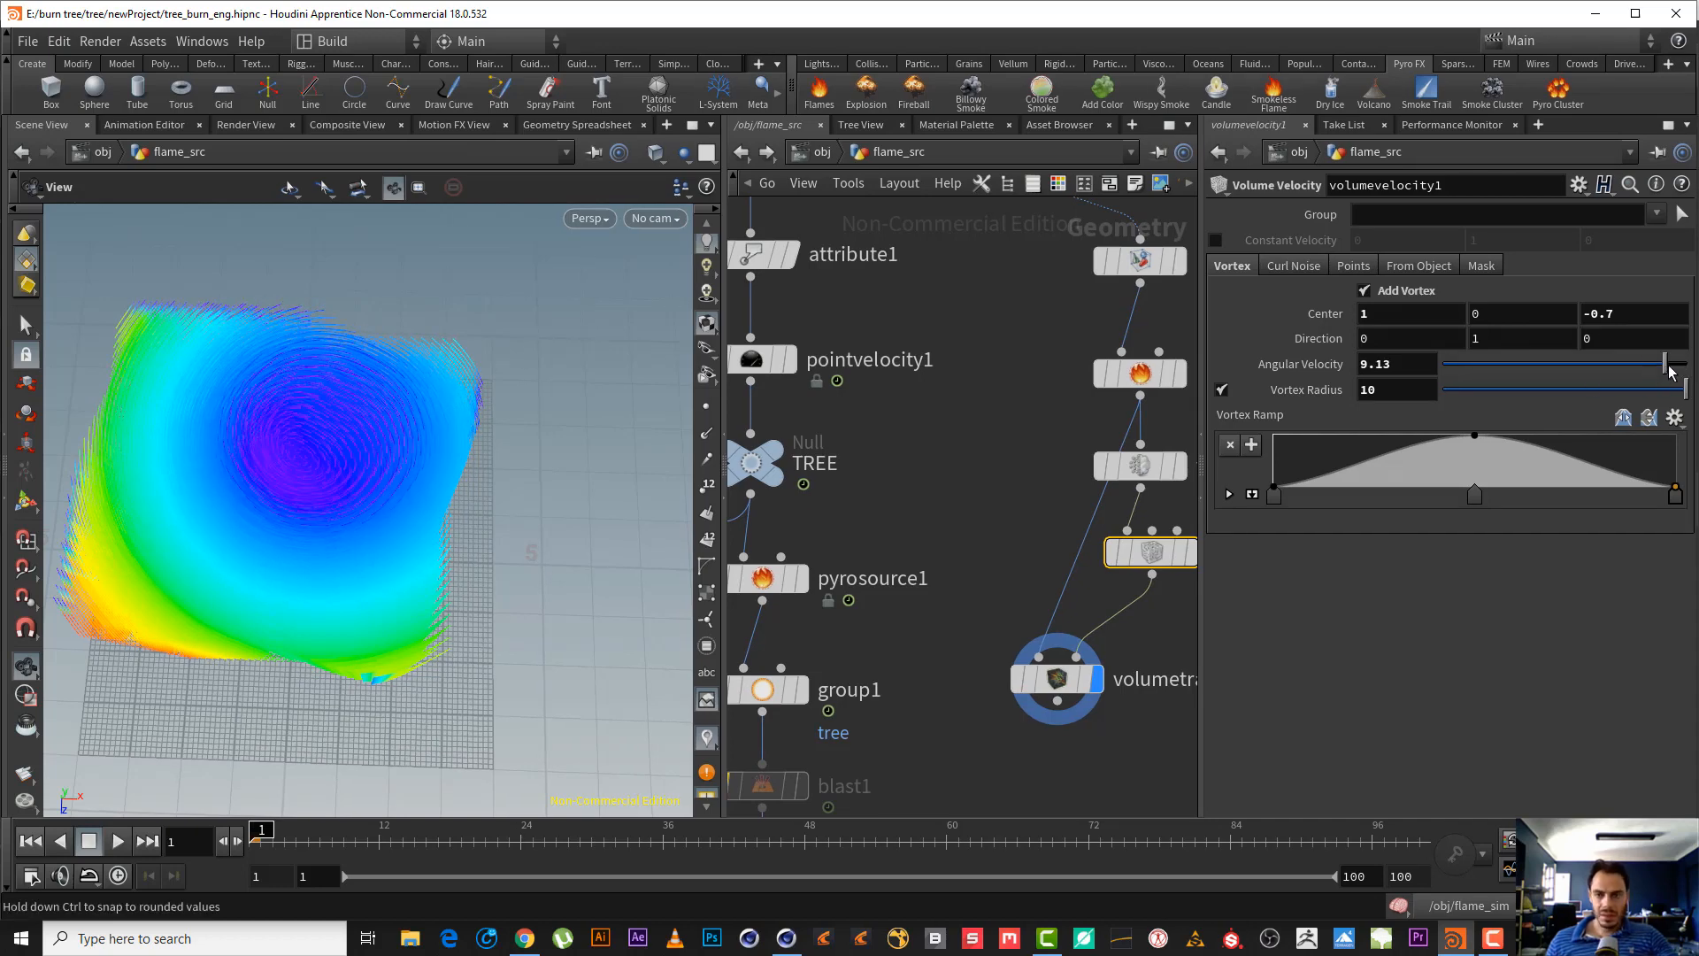
drag(1272, 460, 315, 425)
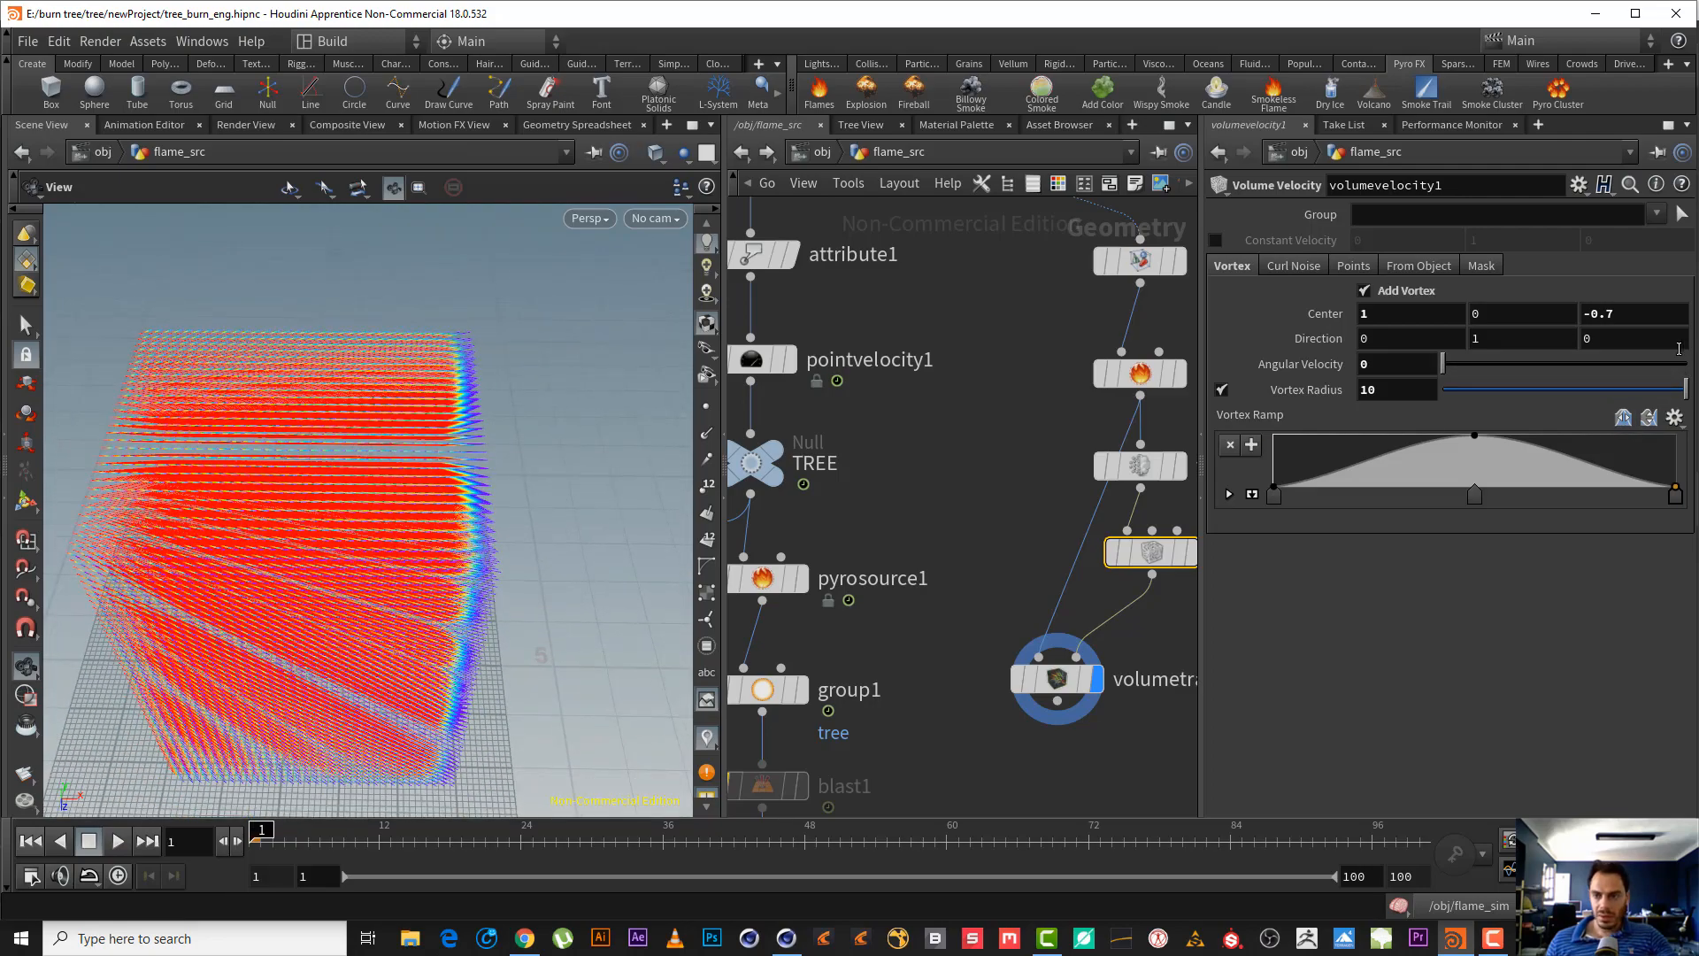
drag(1679, 363, 1682, 372)
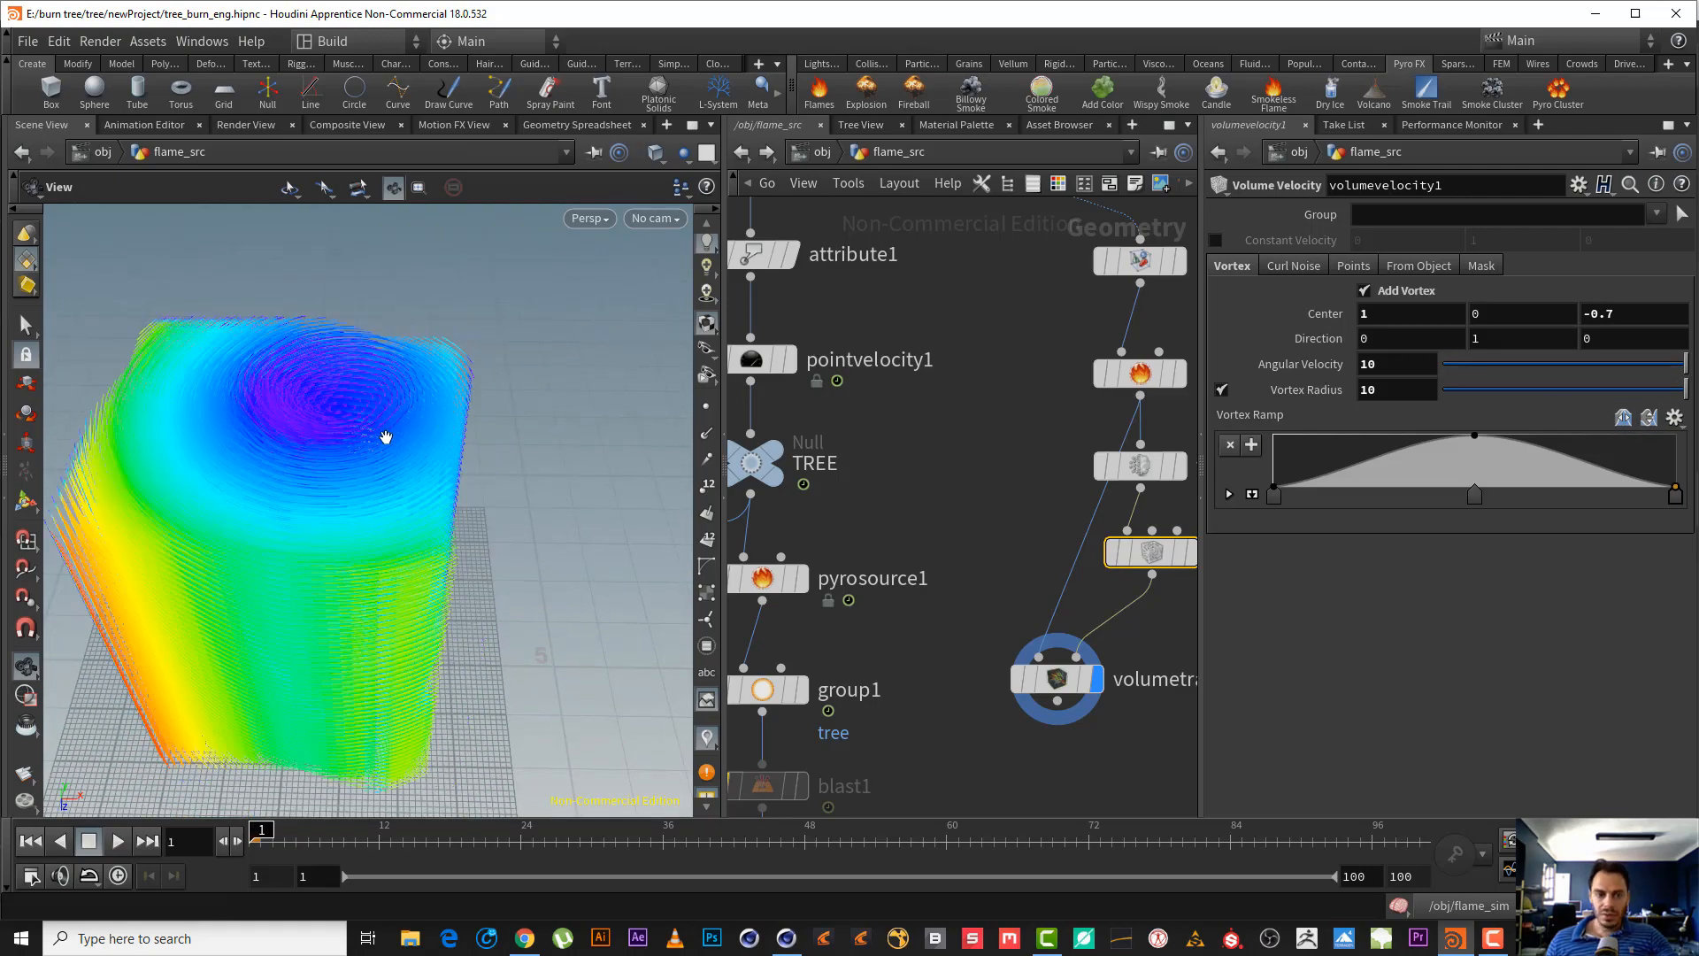
drag(275, 429, 253, 473)
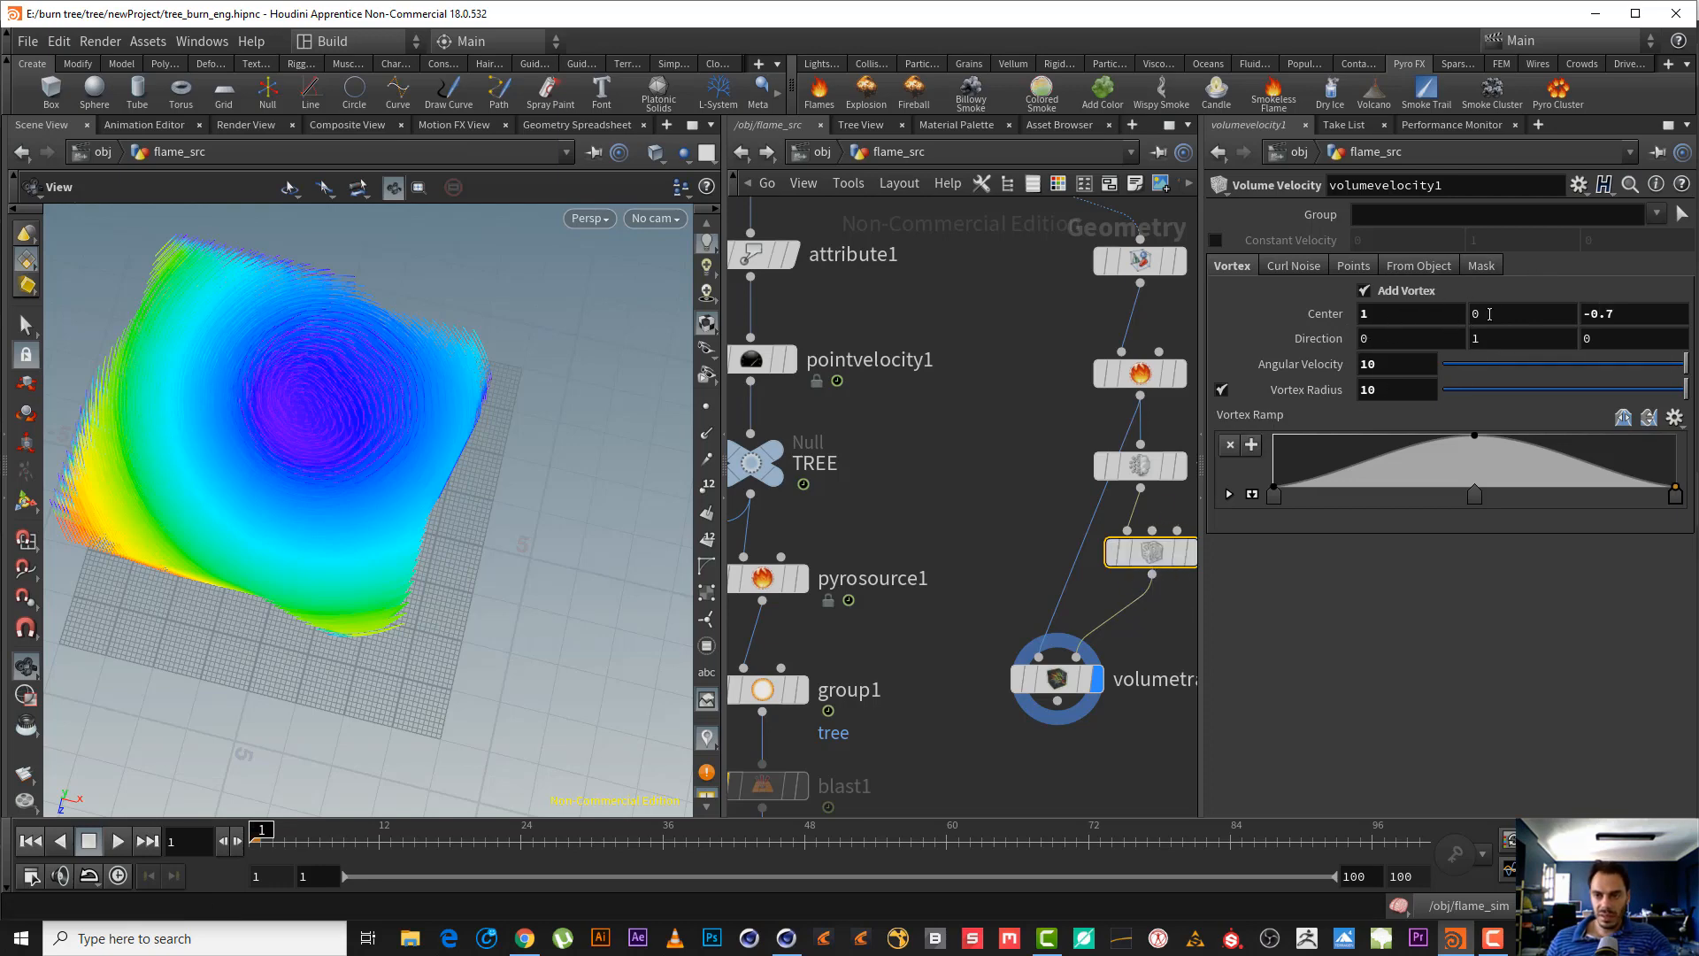
- Move the vortex center to X 0.1 and Z 0 and inspect the trails around it
middle_drag(1398, 316, 1239, 314)
middle_drag(1626, 319, 1694, 308)
middle_drag(17, 303, 53, 317)
drag(52, 316, 231, 394)
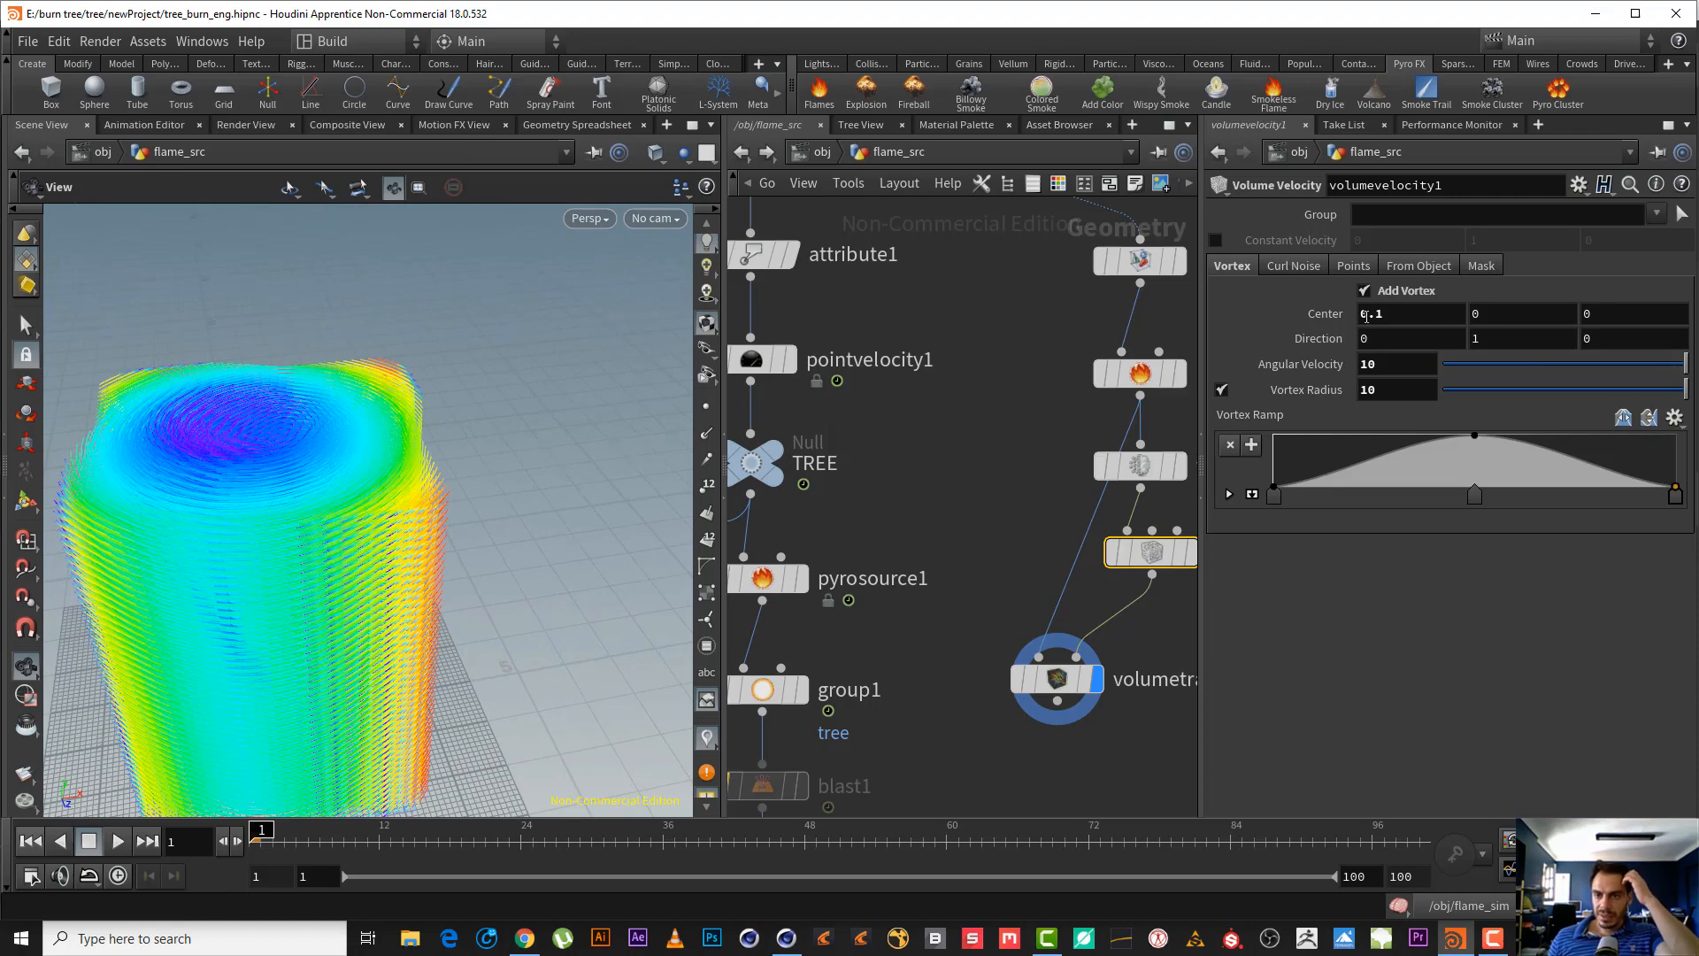
- Turn Add Curl Noise back on for volumevelocity1 and display that node's volume
click(1312, 270)
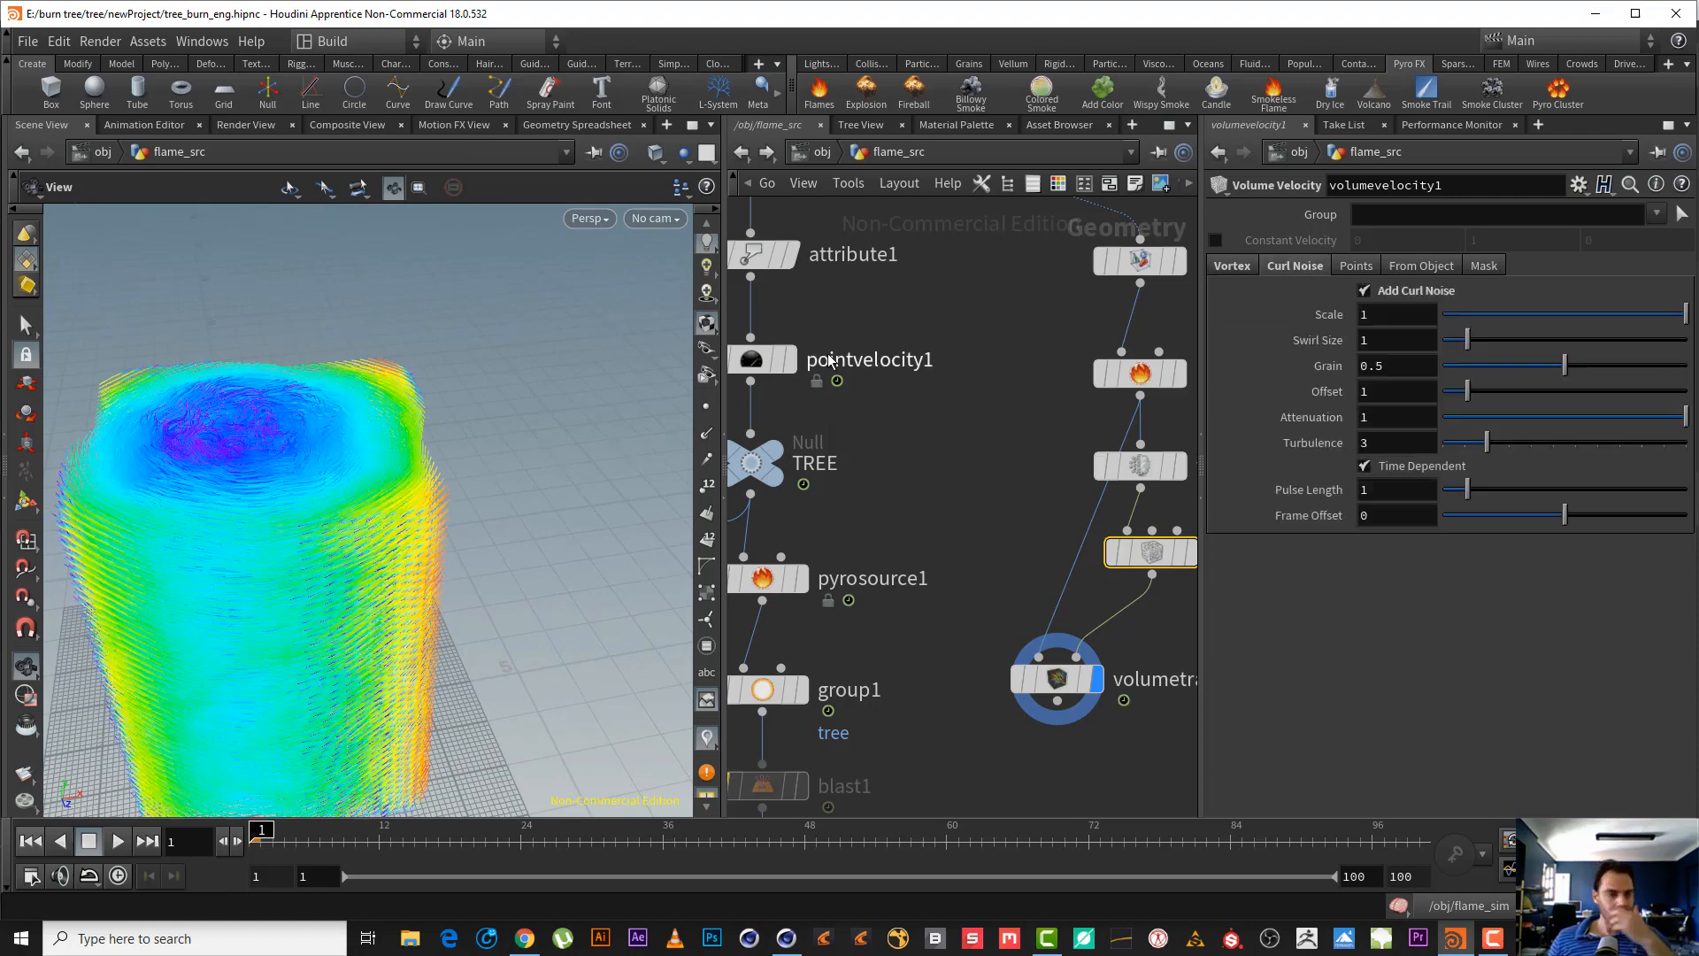
drag(325, 460, 233, 431)
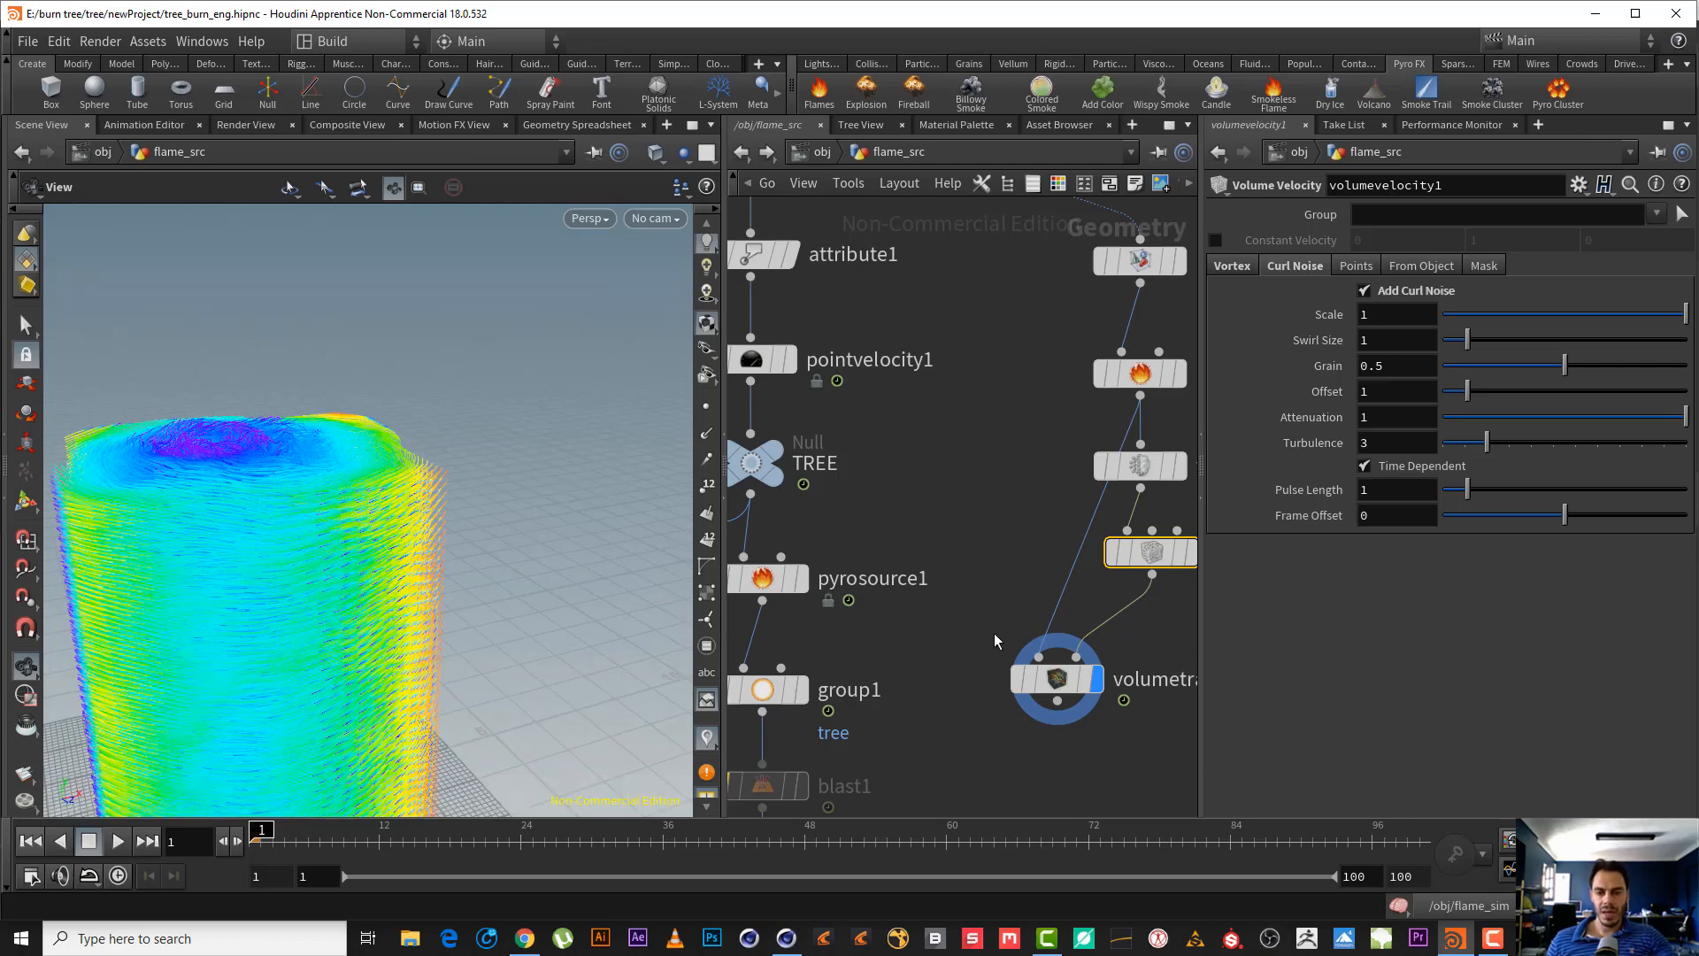
middle_drag(1181, 651, 997, 519)
click(1011, 428)
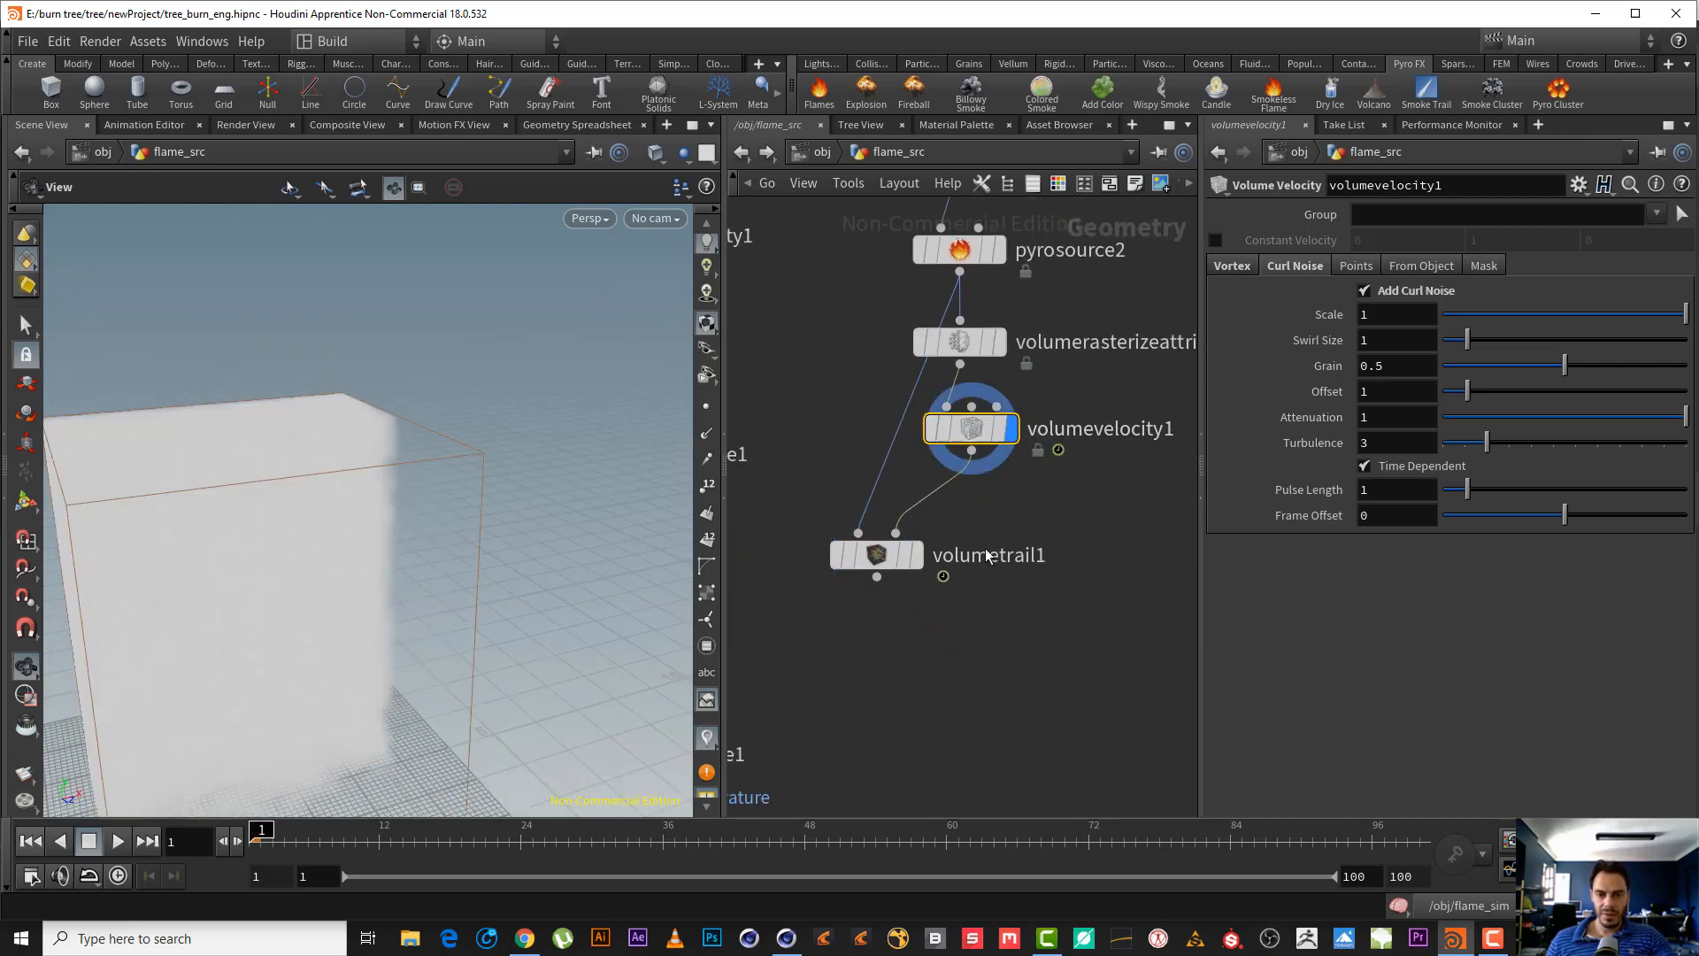
- Move volumetrail1 aside in the network and connect a new Null to the output of volumevelocity1
drag(863, 557, 819, 540)
drag(398, 543, 296, 522)
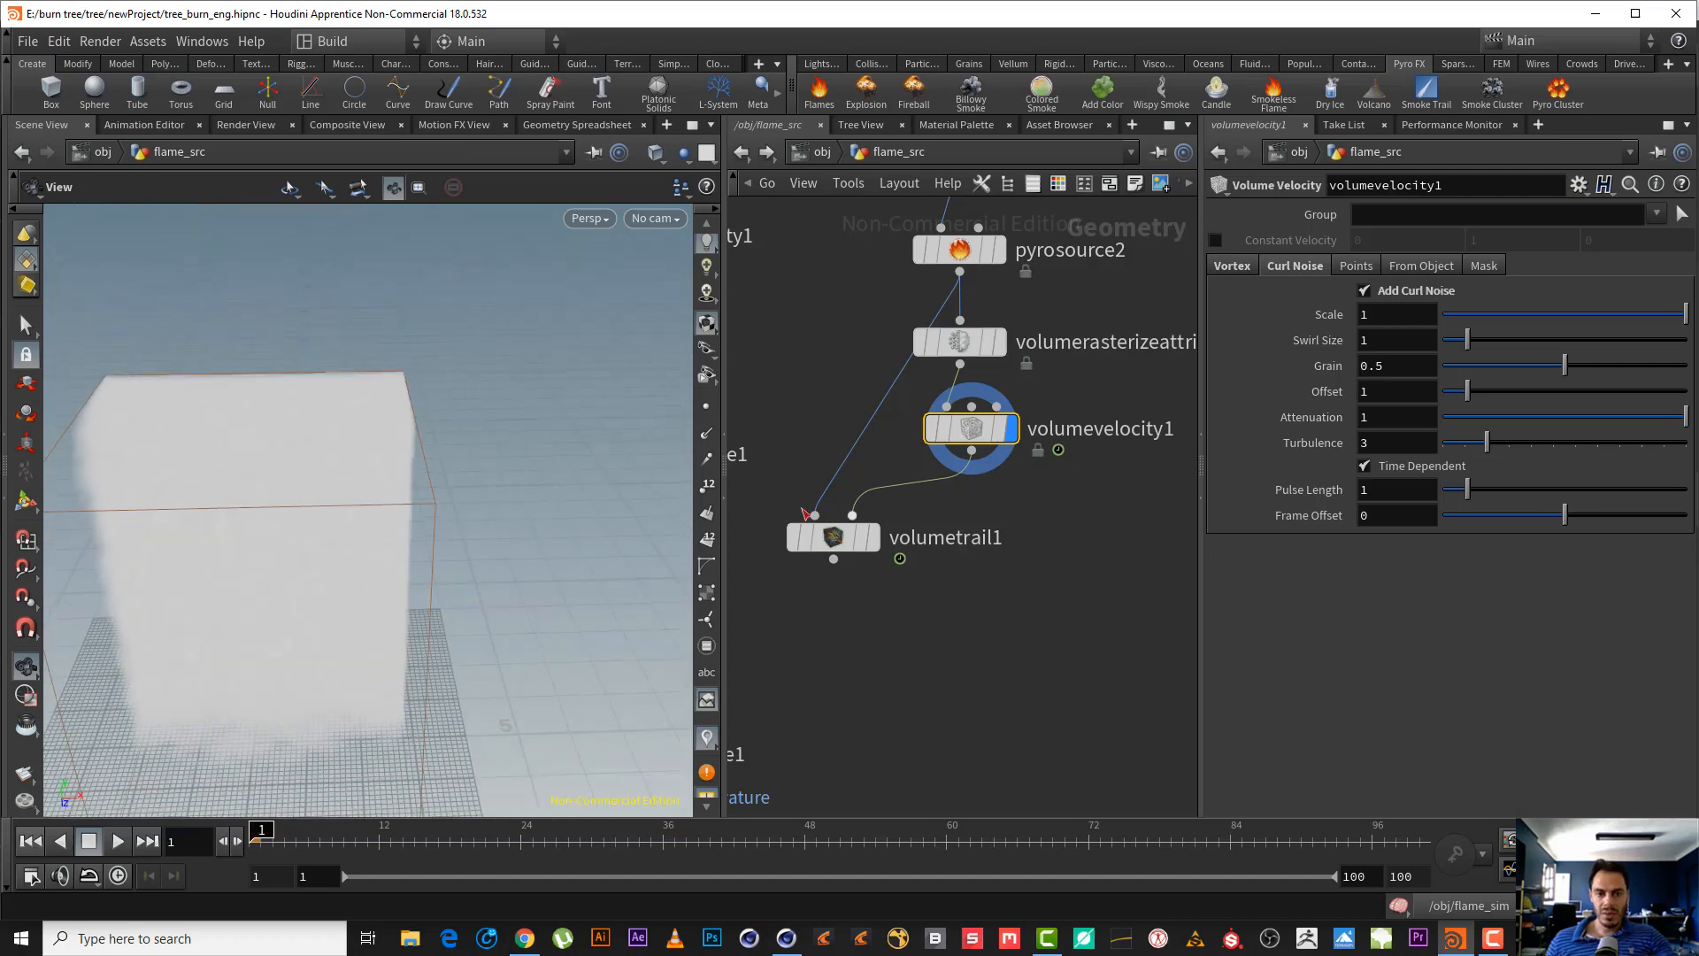
drag(810, 531, 771, 504)
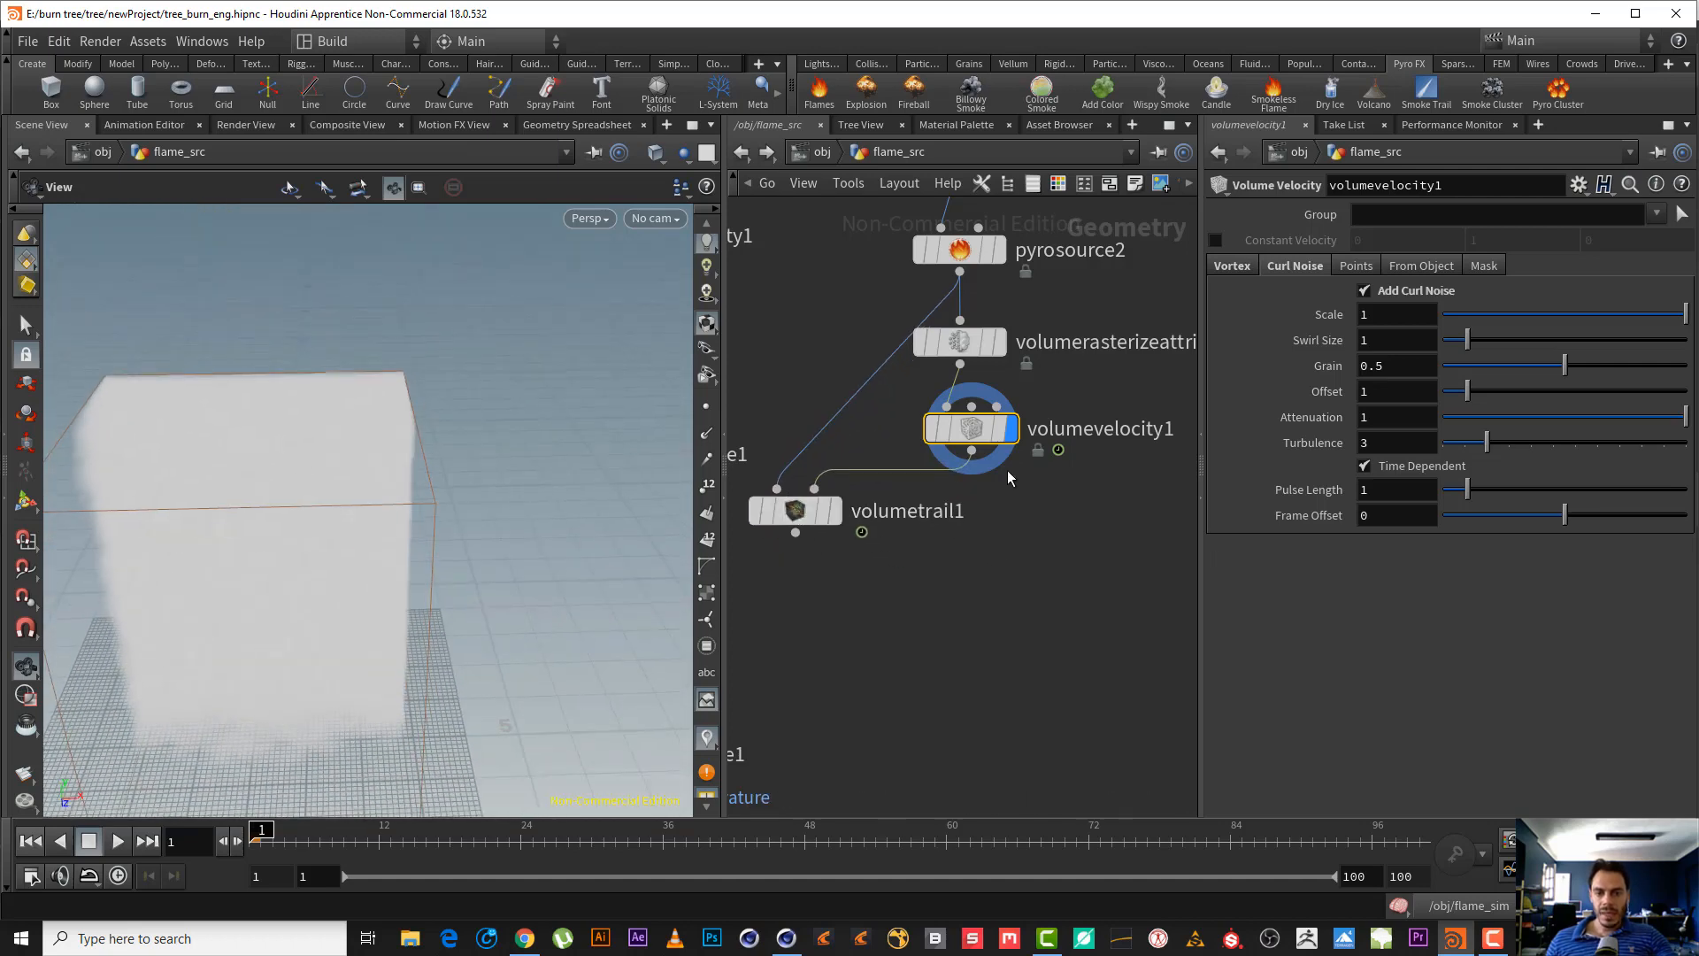
click(972, 451)
key(Tab)
text(nu)
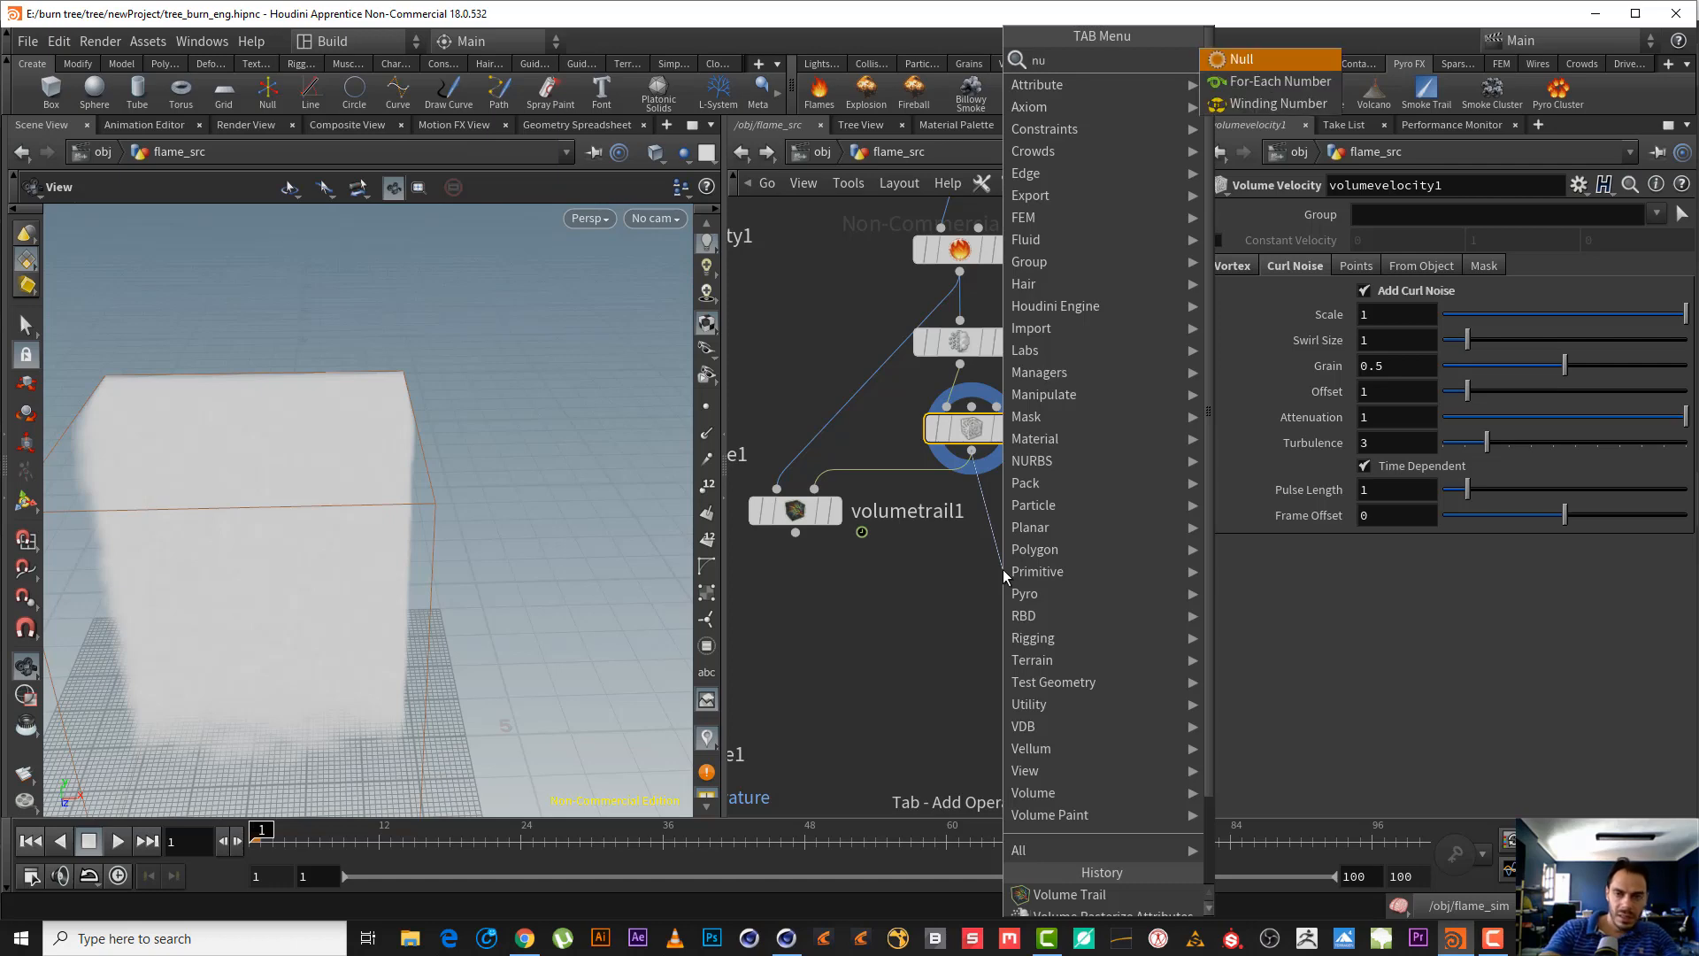
key(Return)
click(1001, 569)
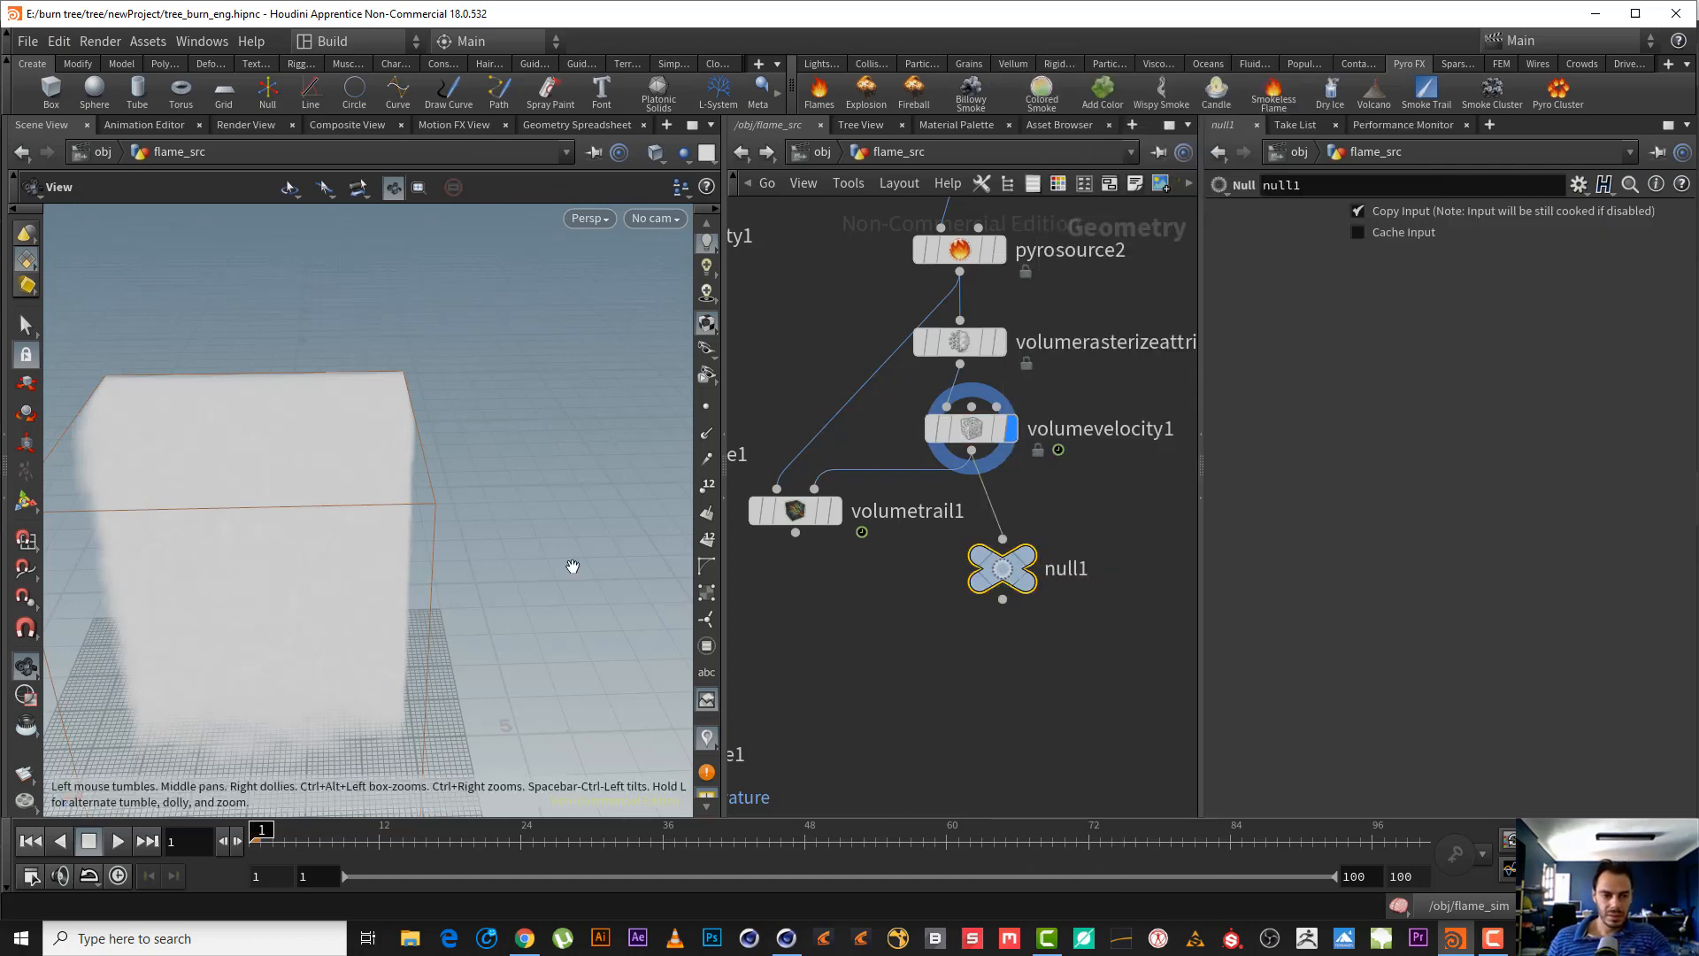
- Try shifting the vortex center to X 7.7, check it with the Volume Trail, and undo the change
drag(572, 566, 354, 611)
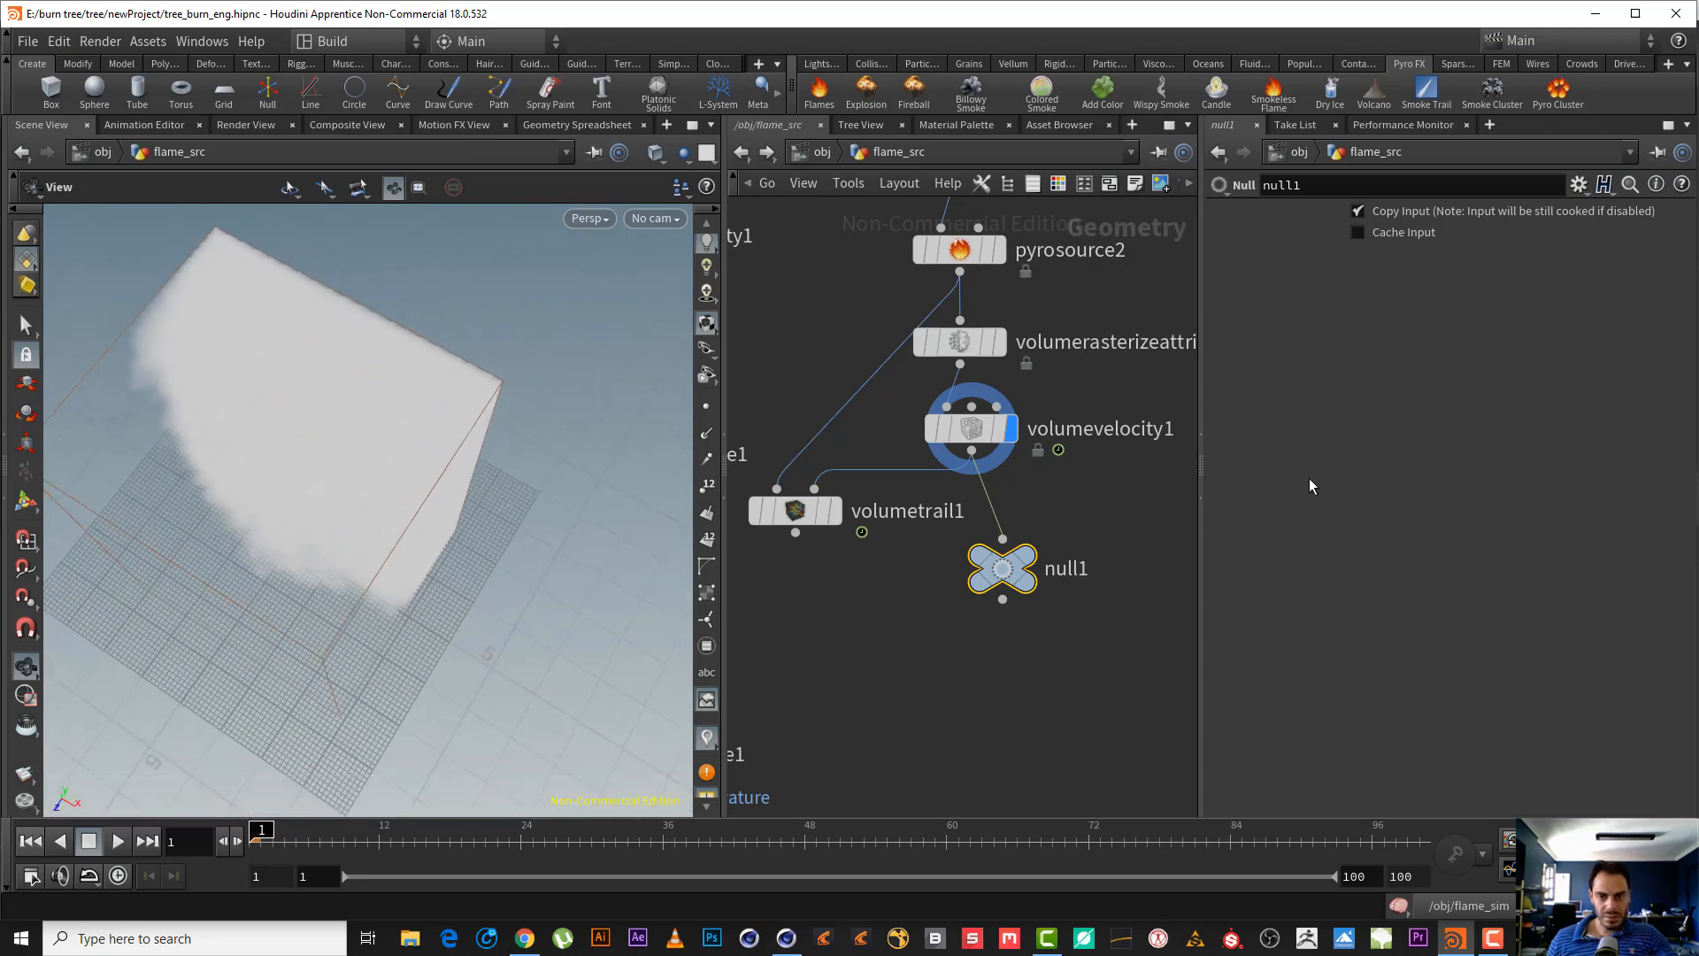
click(944, 436)
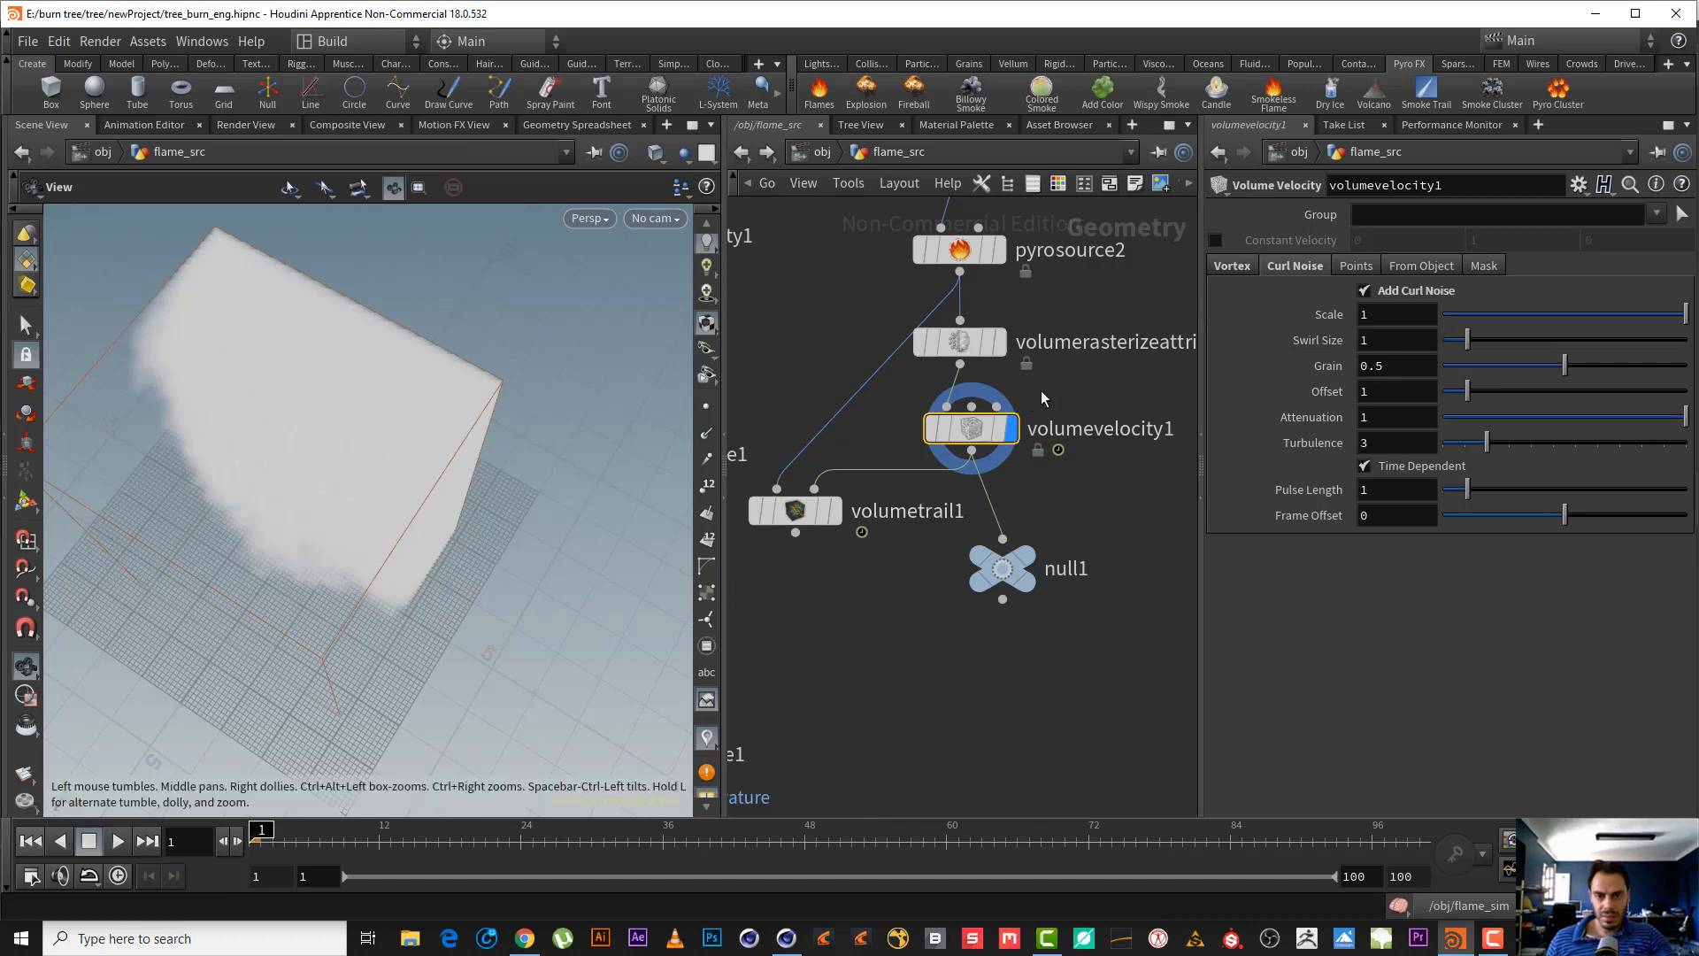
click(1232, 265)
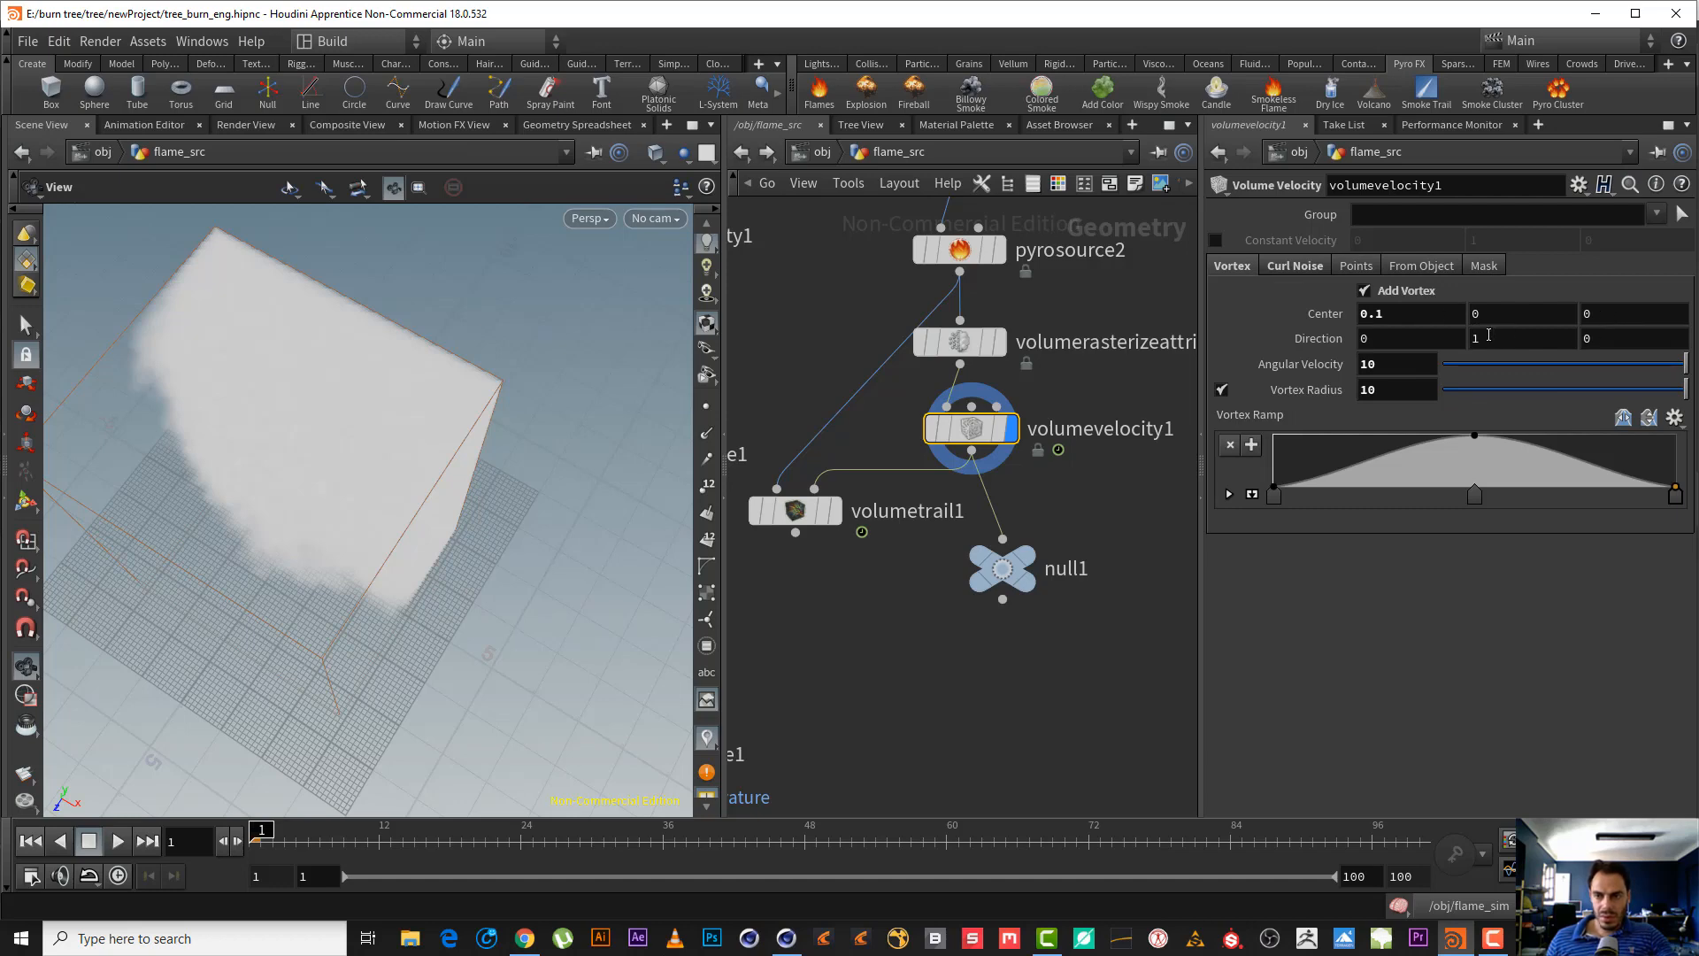
middle_drag(1425, 314, 442, 382)
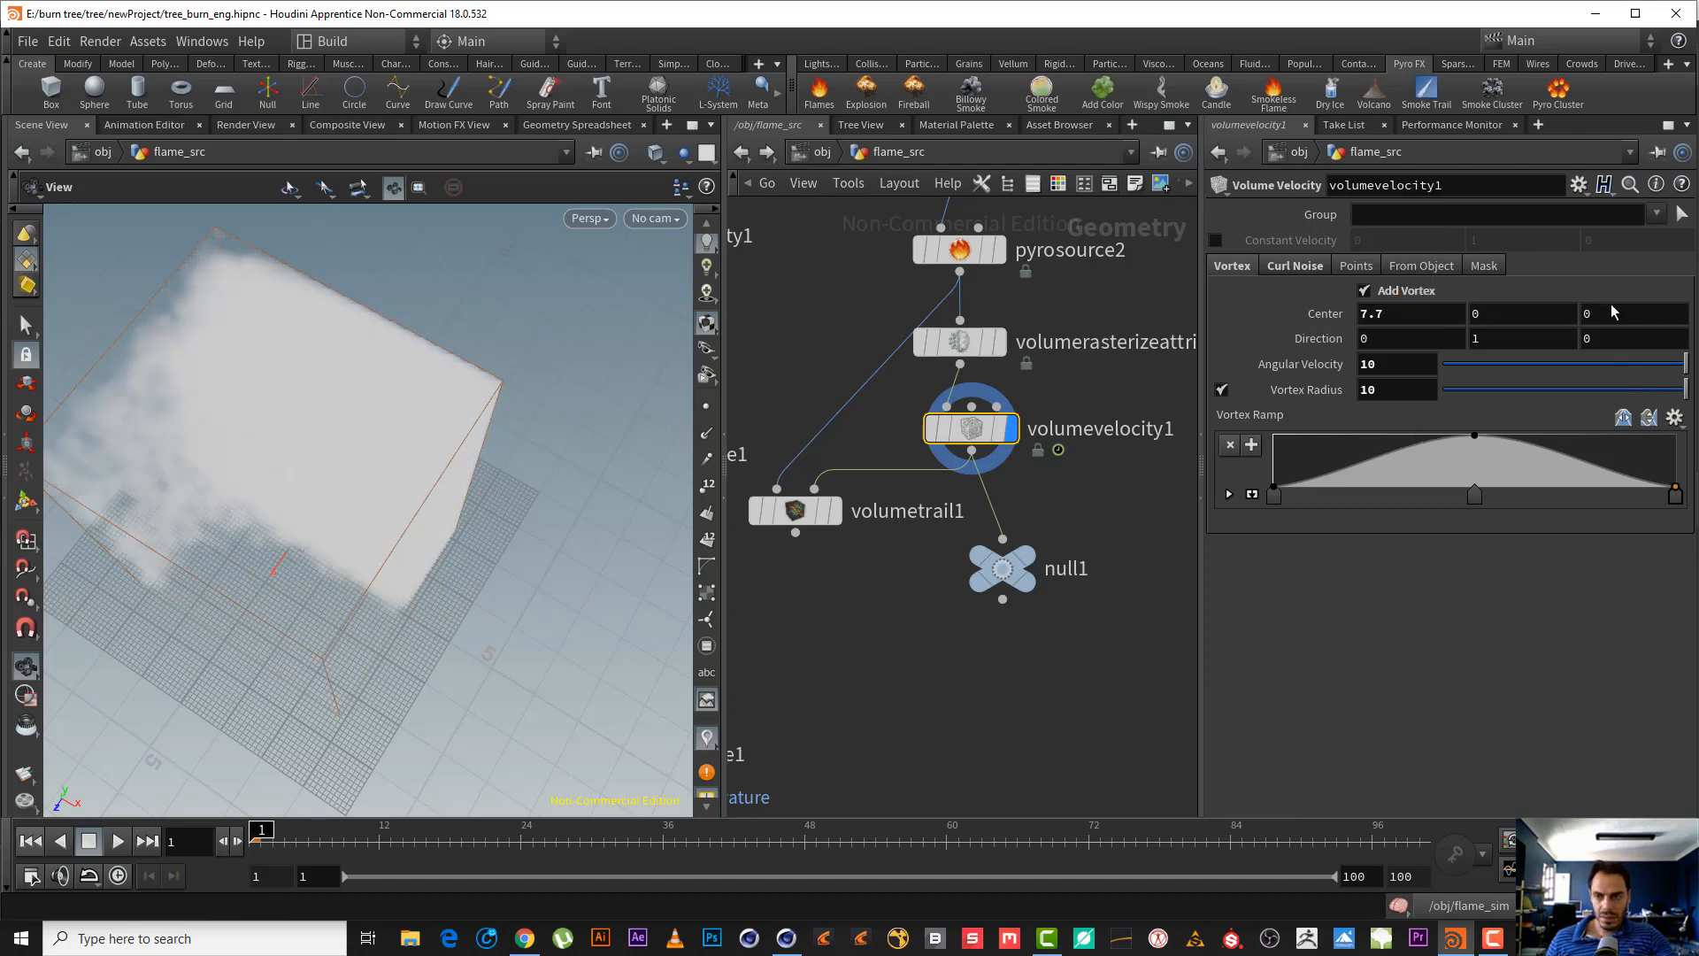
middle_drag(1612, 314, 1000, 209)
key(ctrl+z)
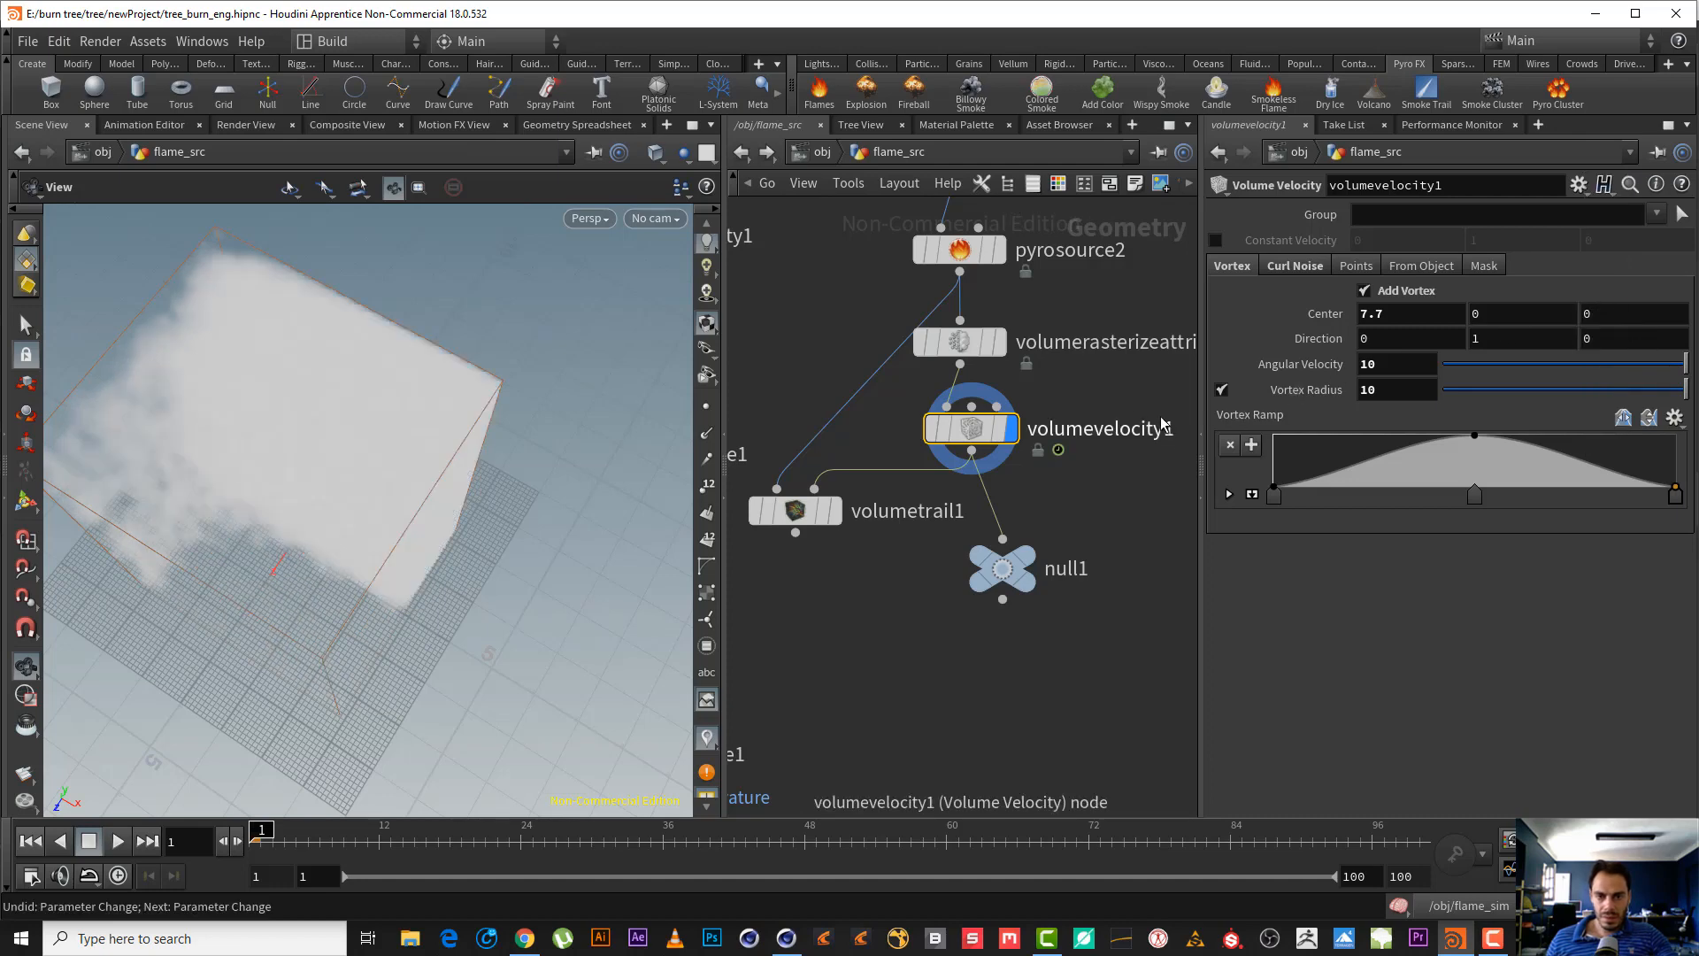
click(839, 510)
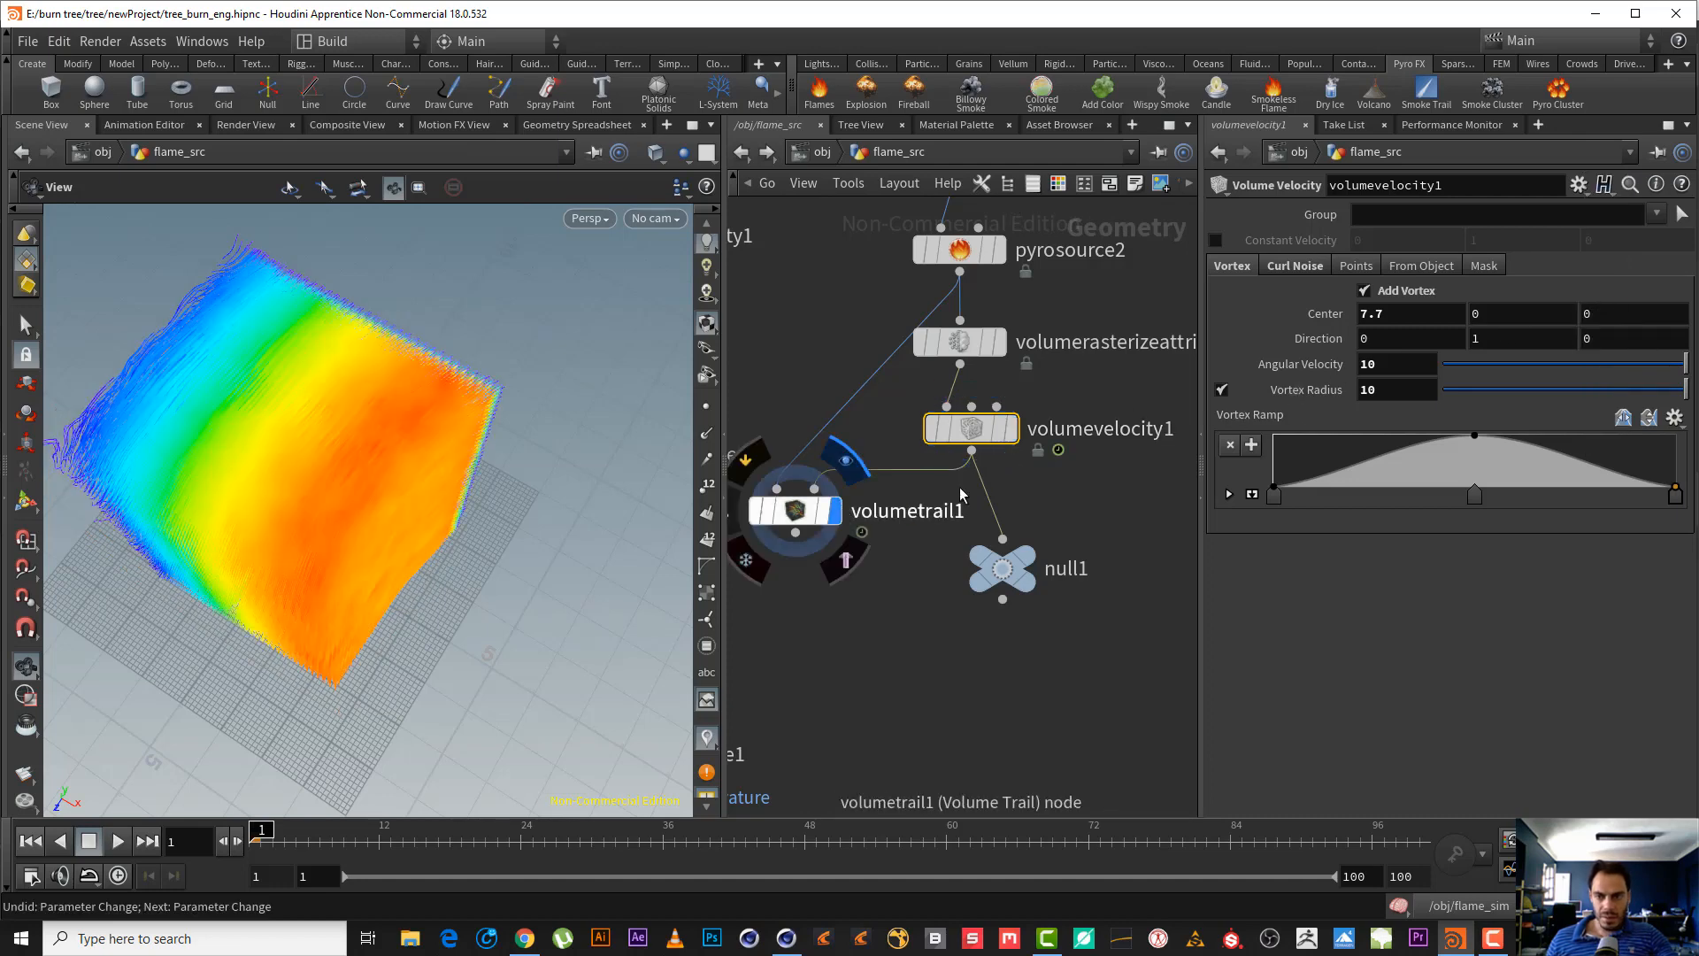
key(ctrl+z)
key(ctrl+z)
key(ctrl+z)
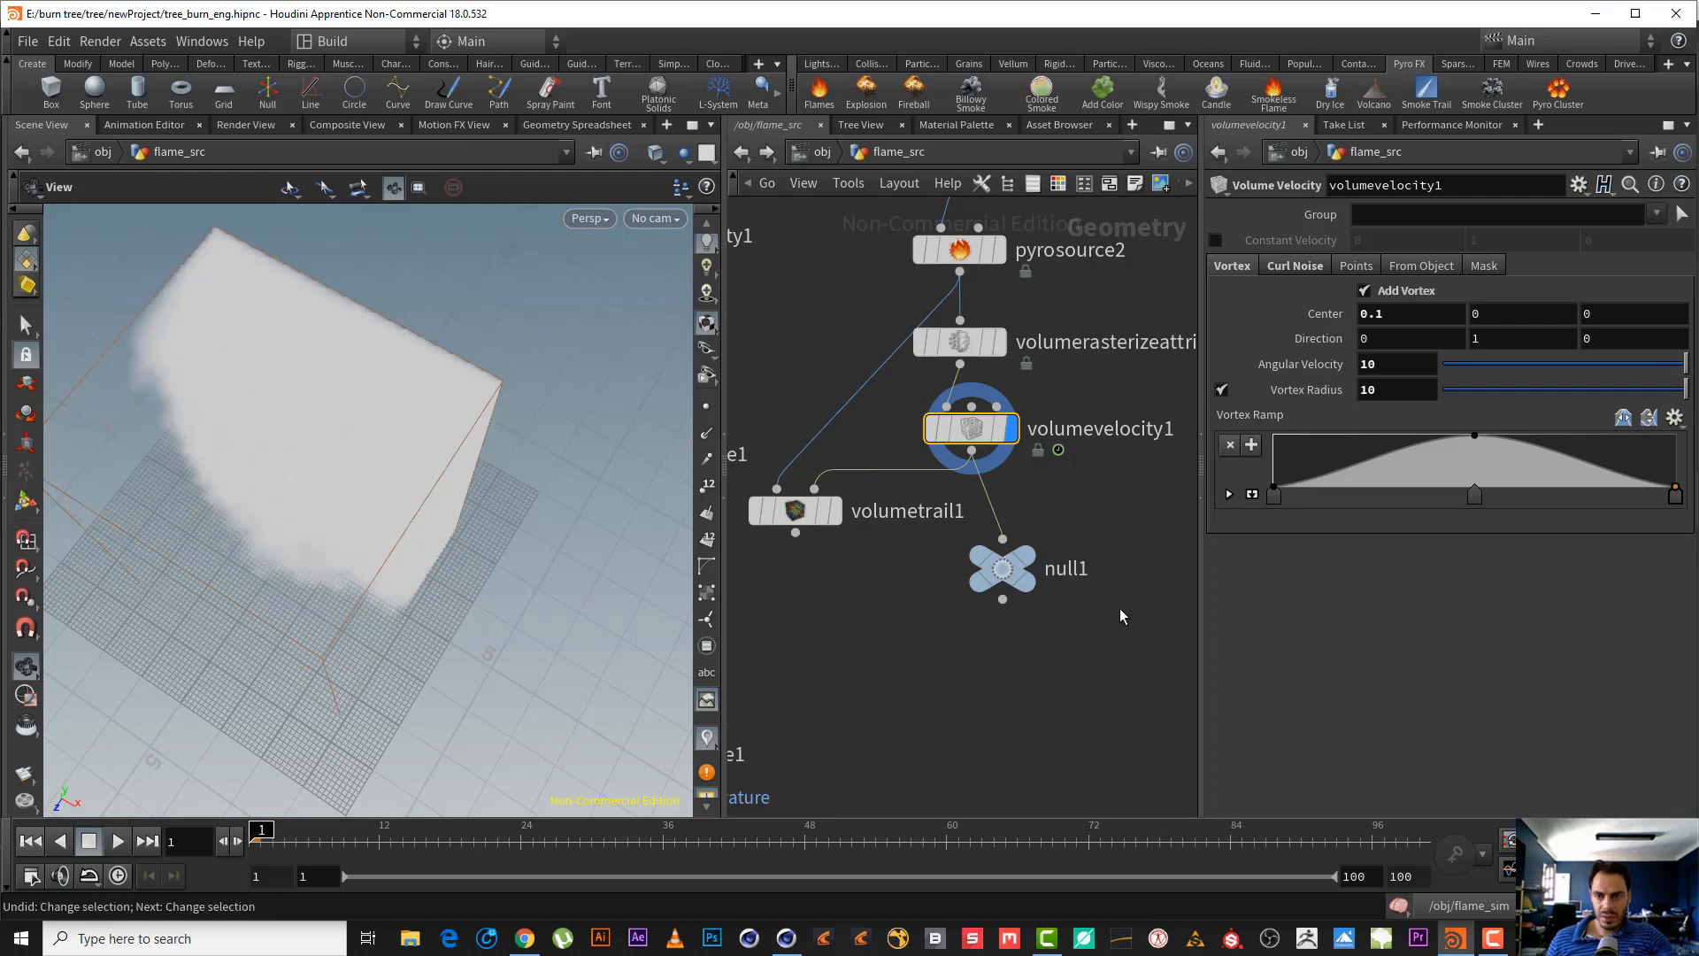
- Preview the restored velocity trails and set the display to the Null below volumevelocity1
click(835, 522)
drag(319, 448, 390, 402)
click(1020, 565)
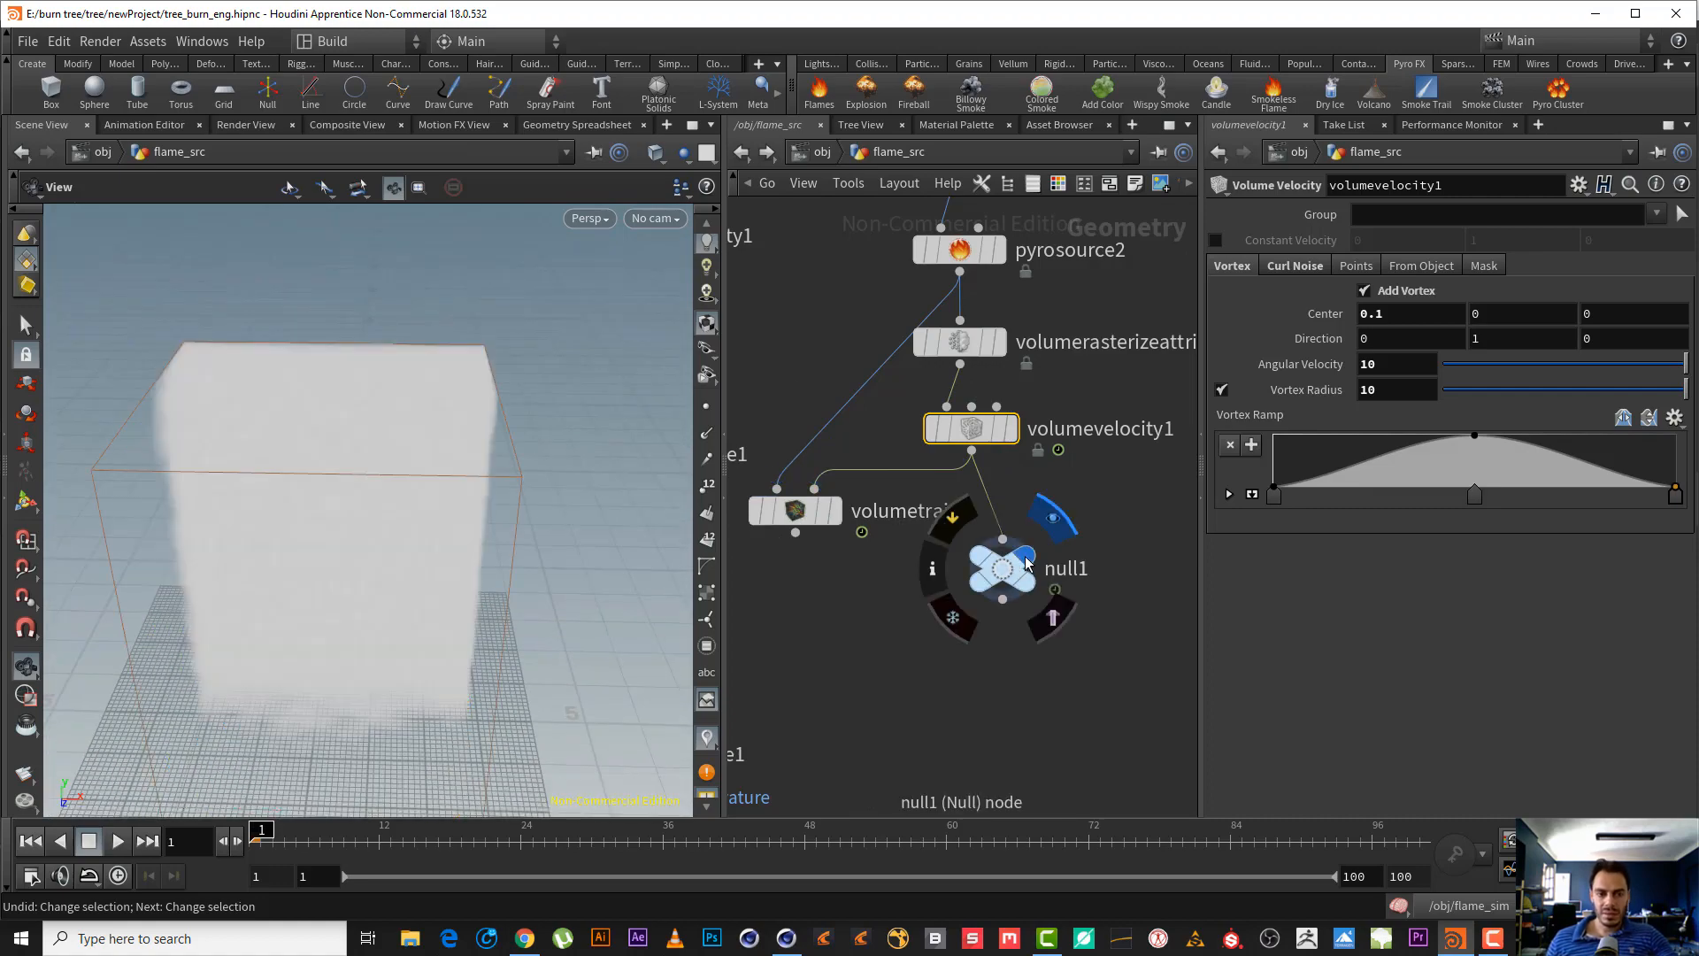
drag(383, 587, 463, 597)
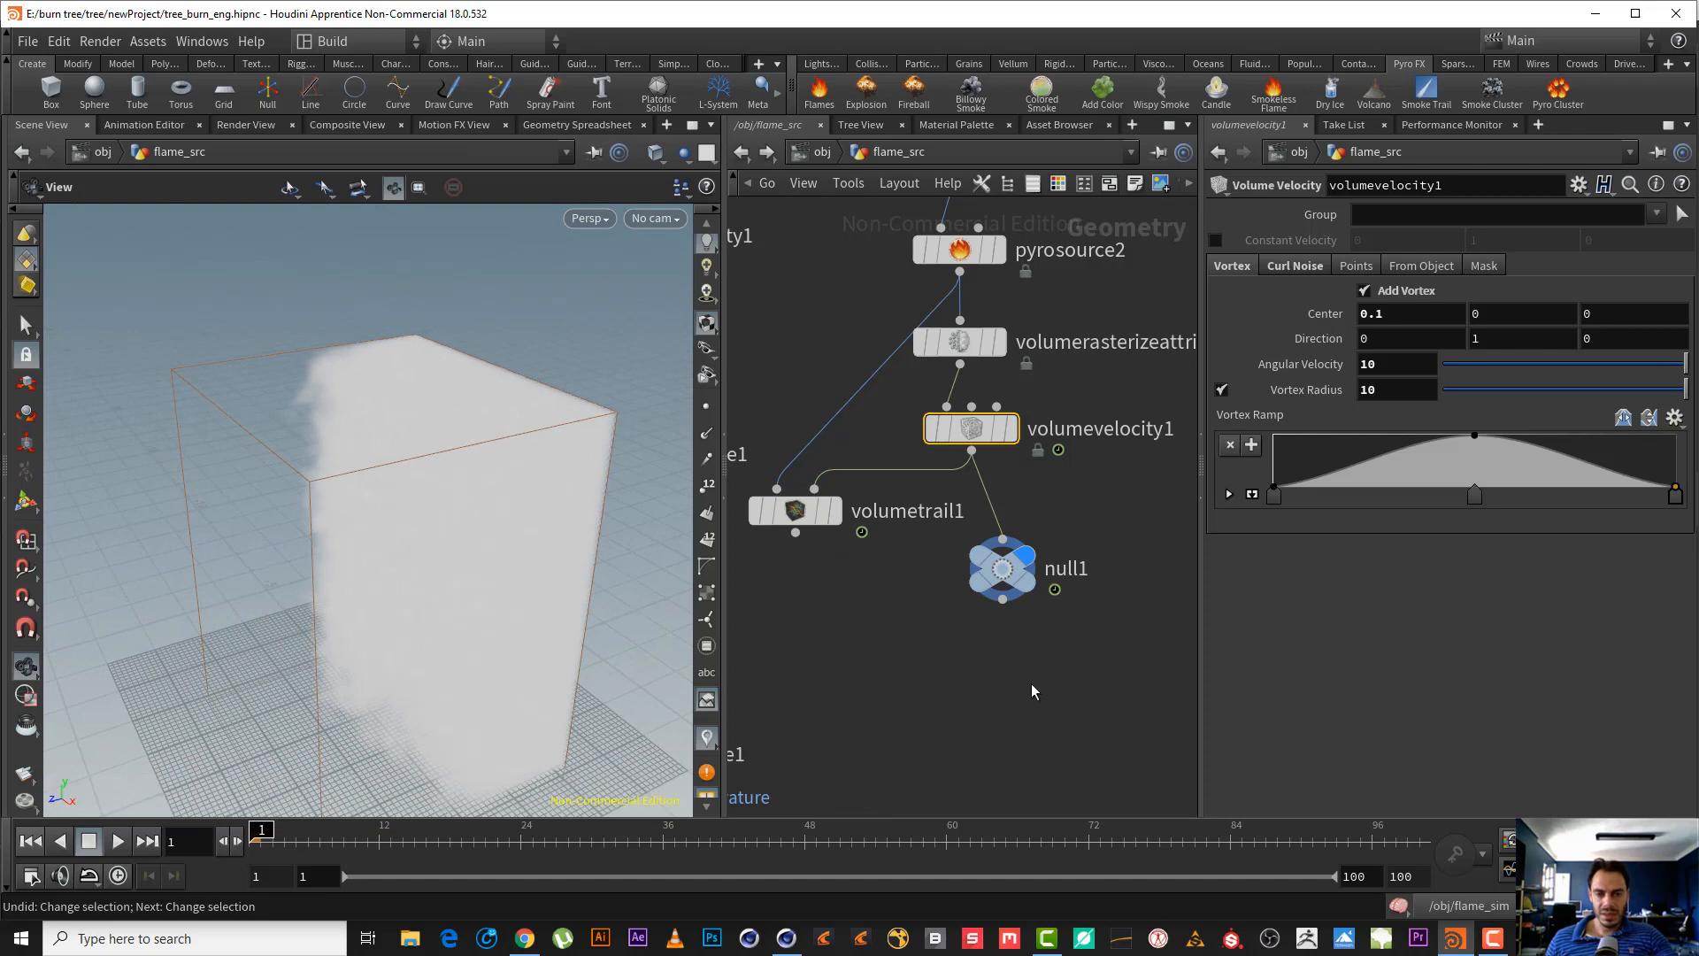
- Rename the Null below volumevelocity1 as OUT_V
middle_drag(1032, 685, 963, 664)
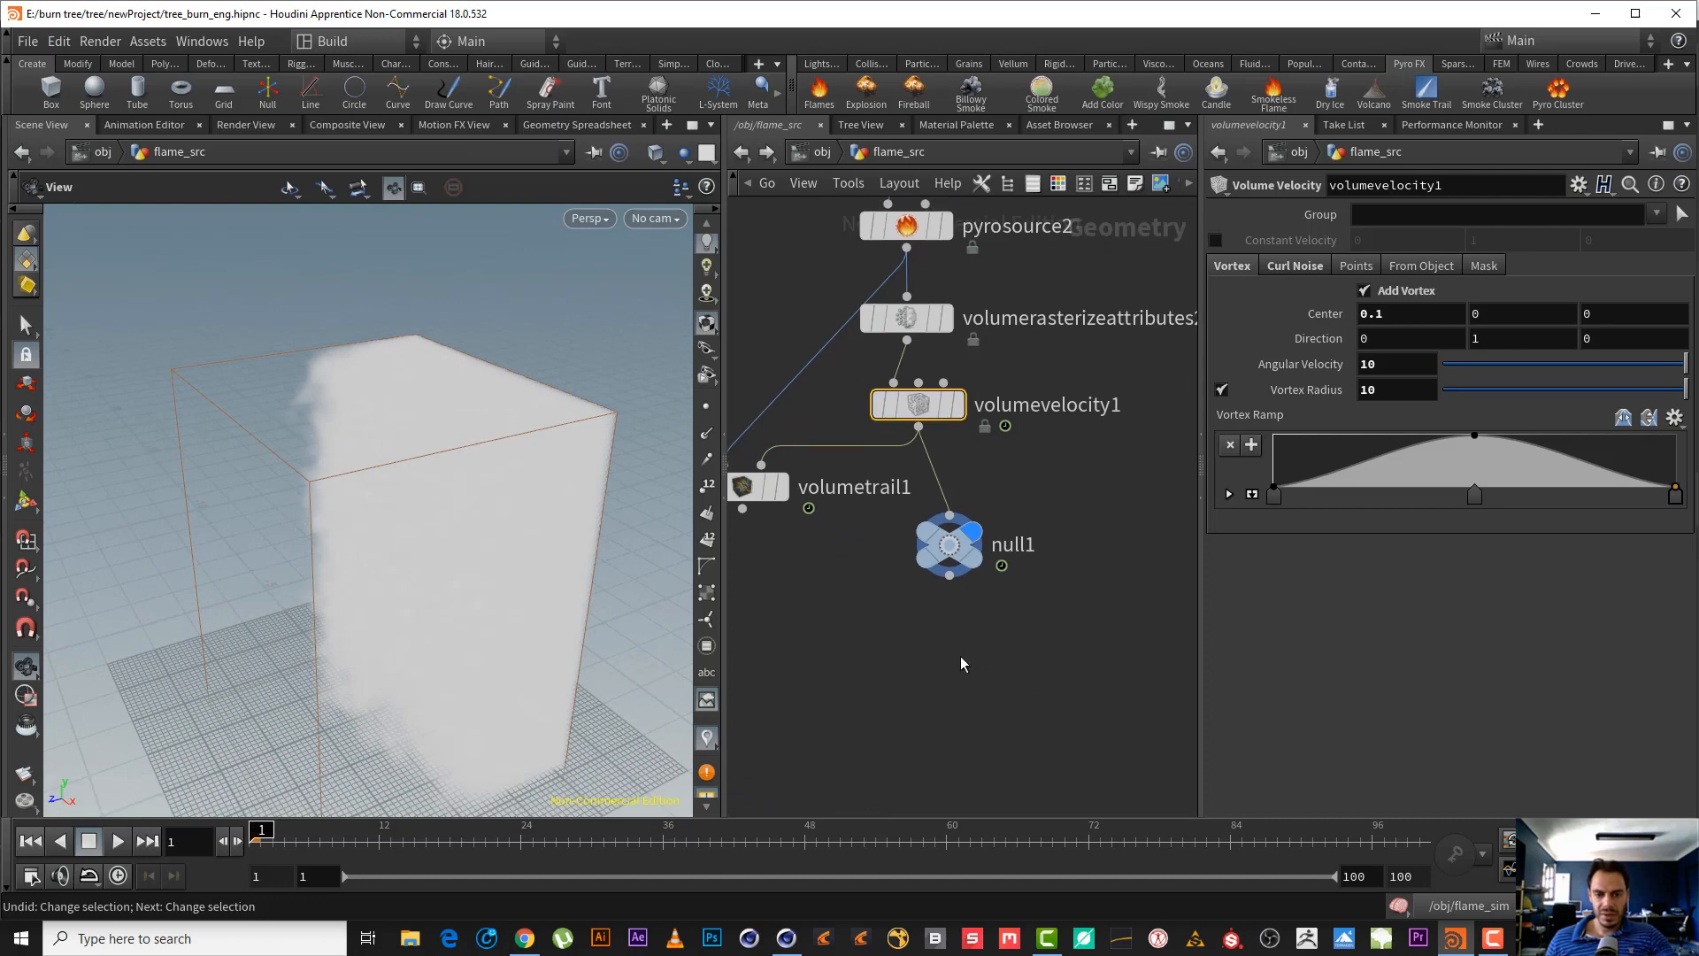
double_click(1013, 545)
click(885, 523)
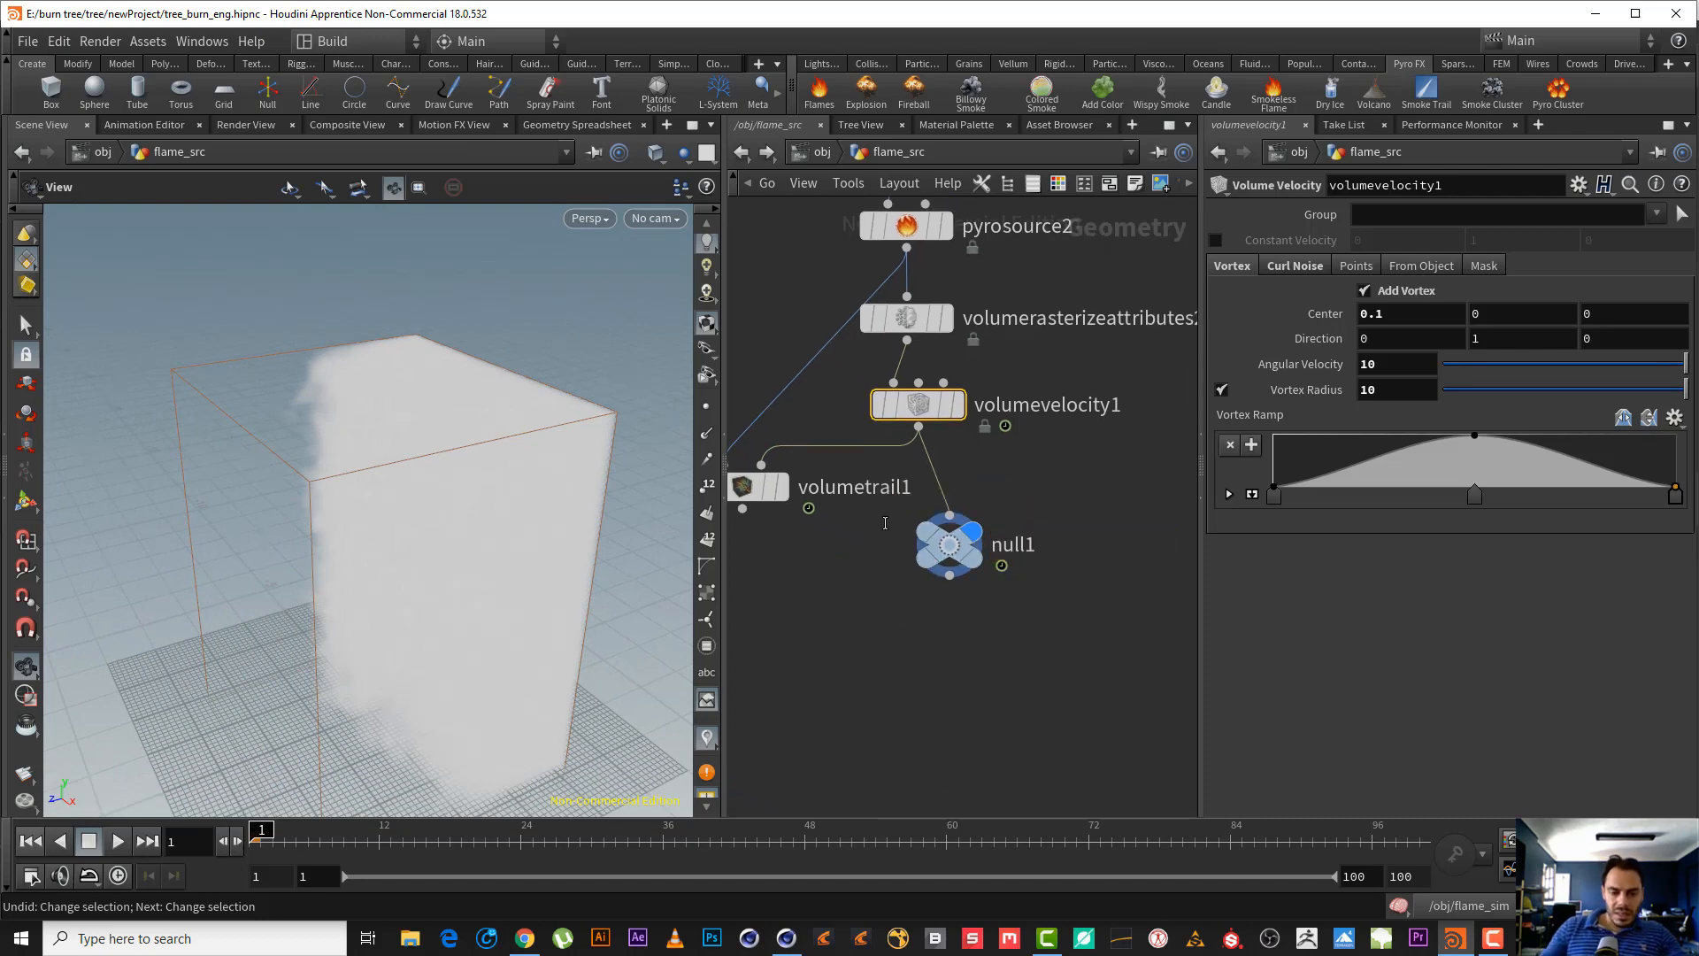
double_click(1033, 544)
drag(1033, 544, 978, 544)
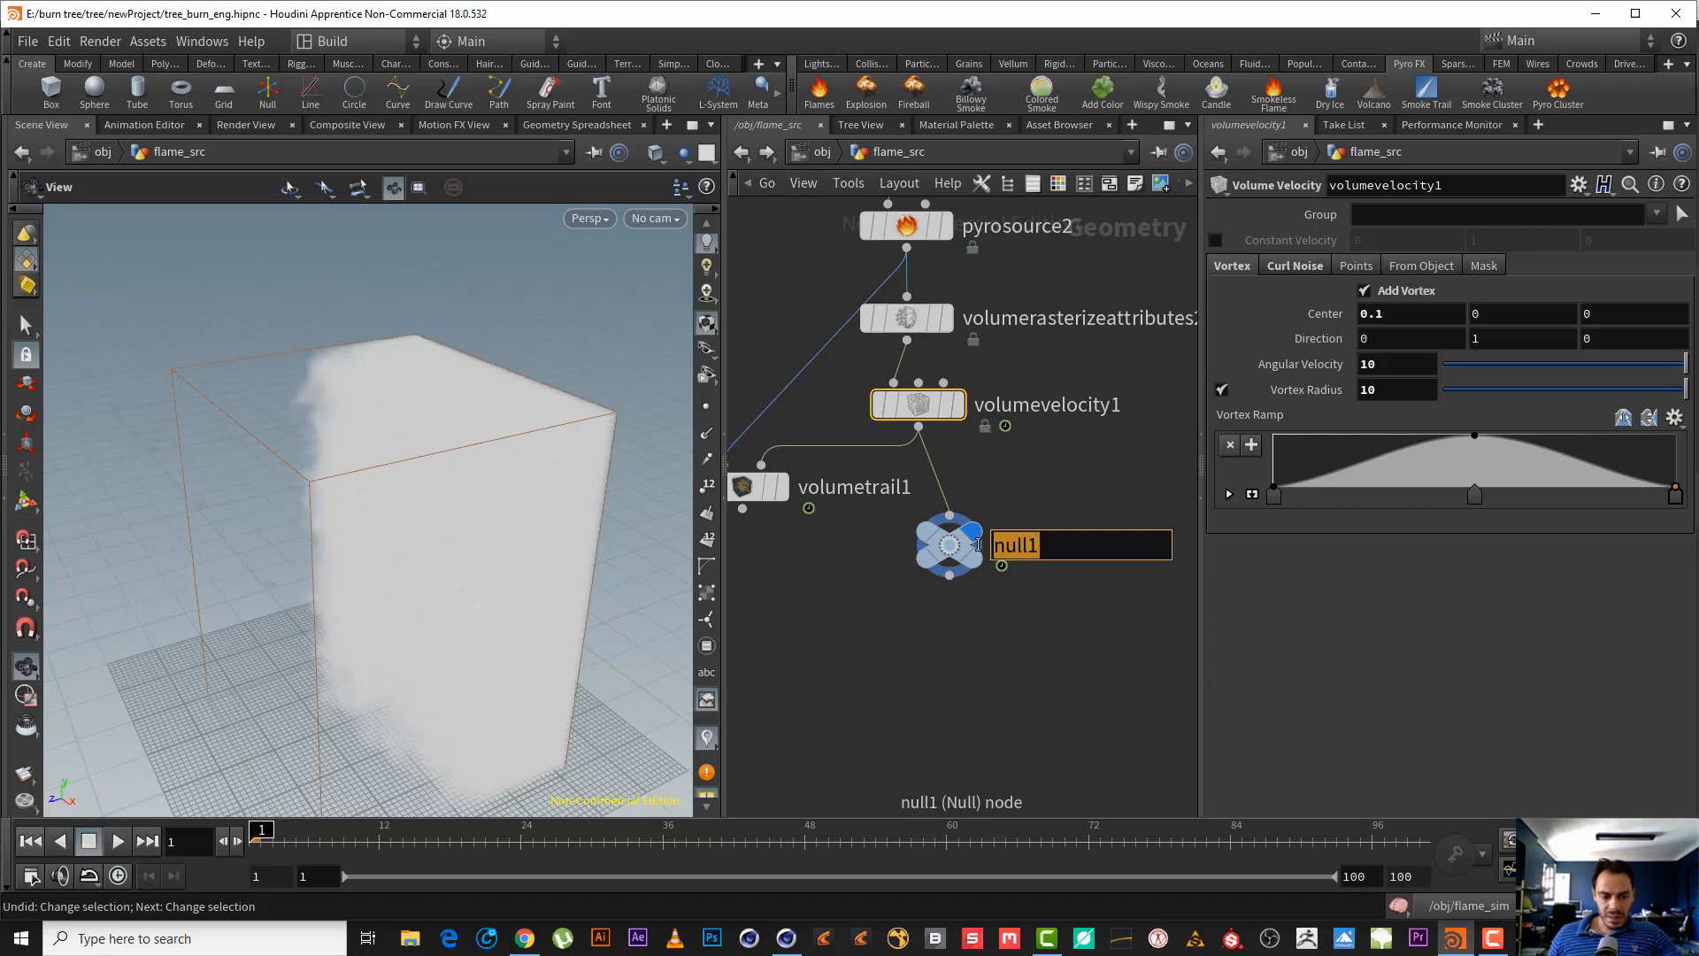
text(OUT_V)
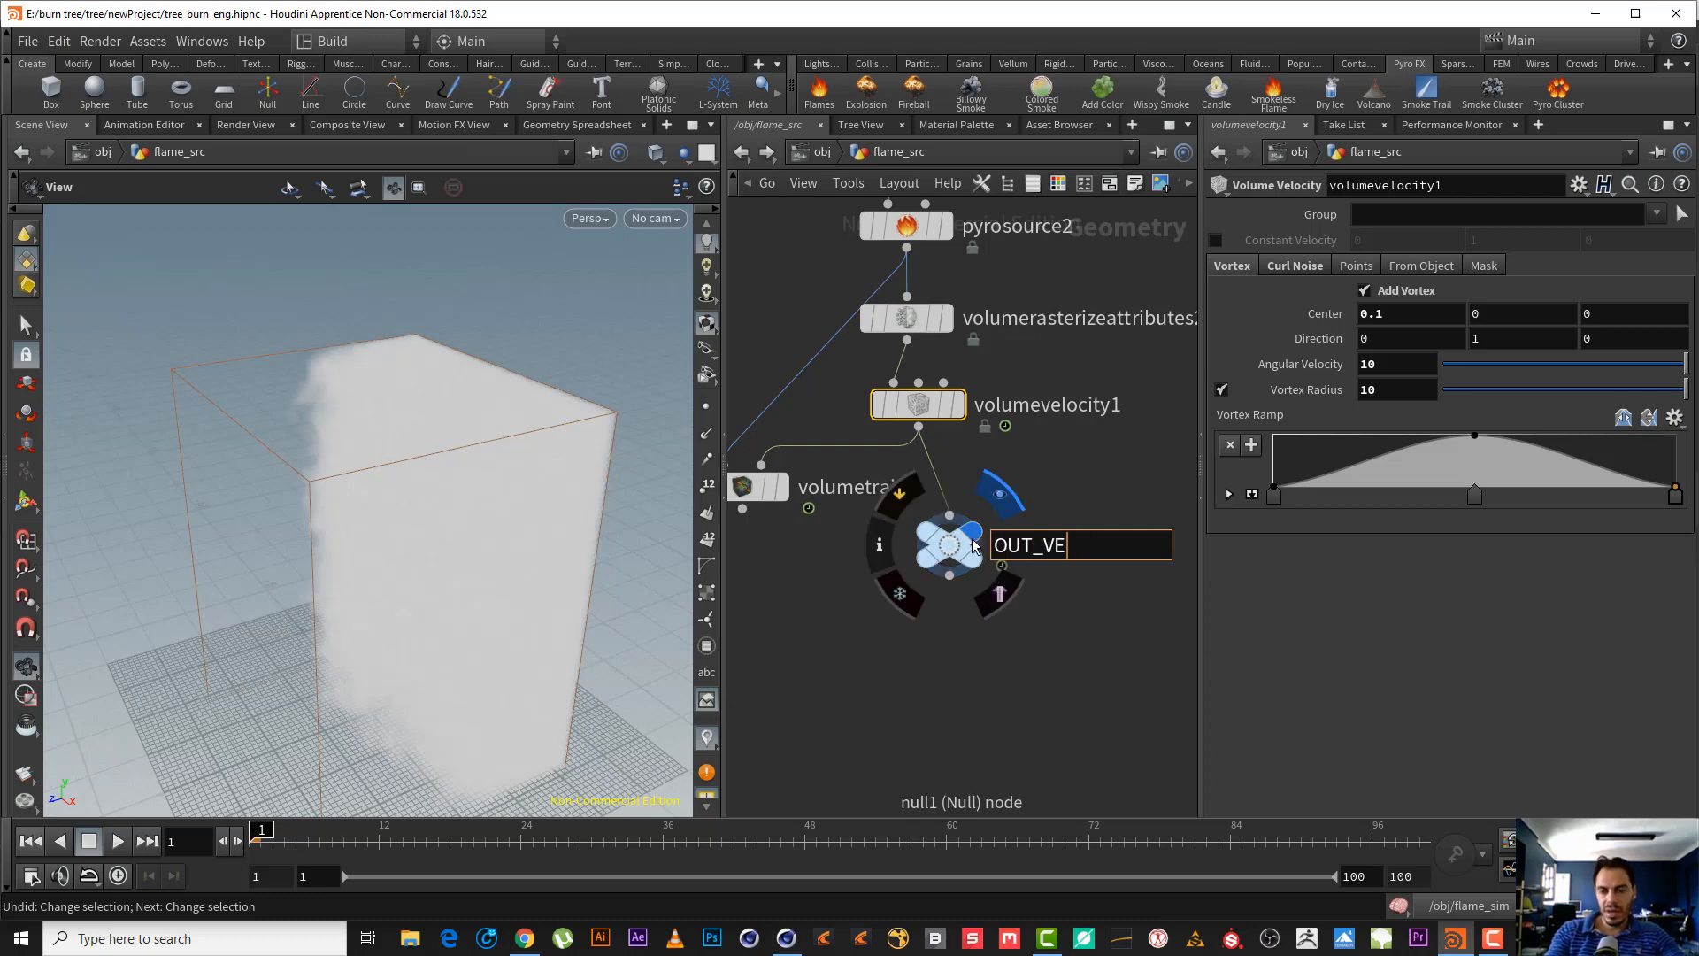
key(Return)
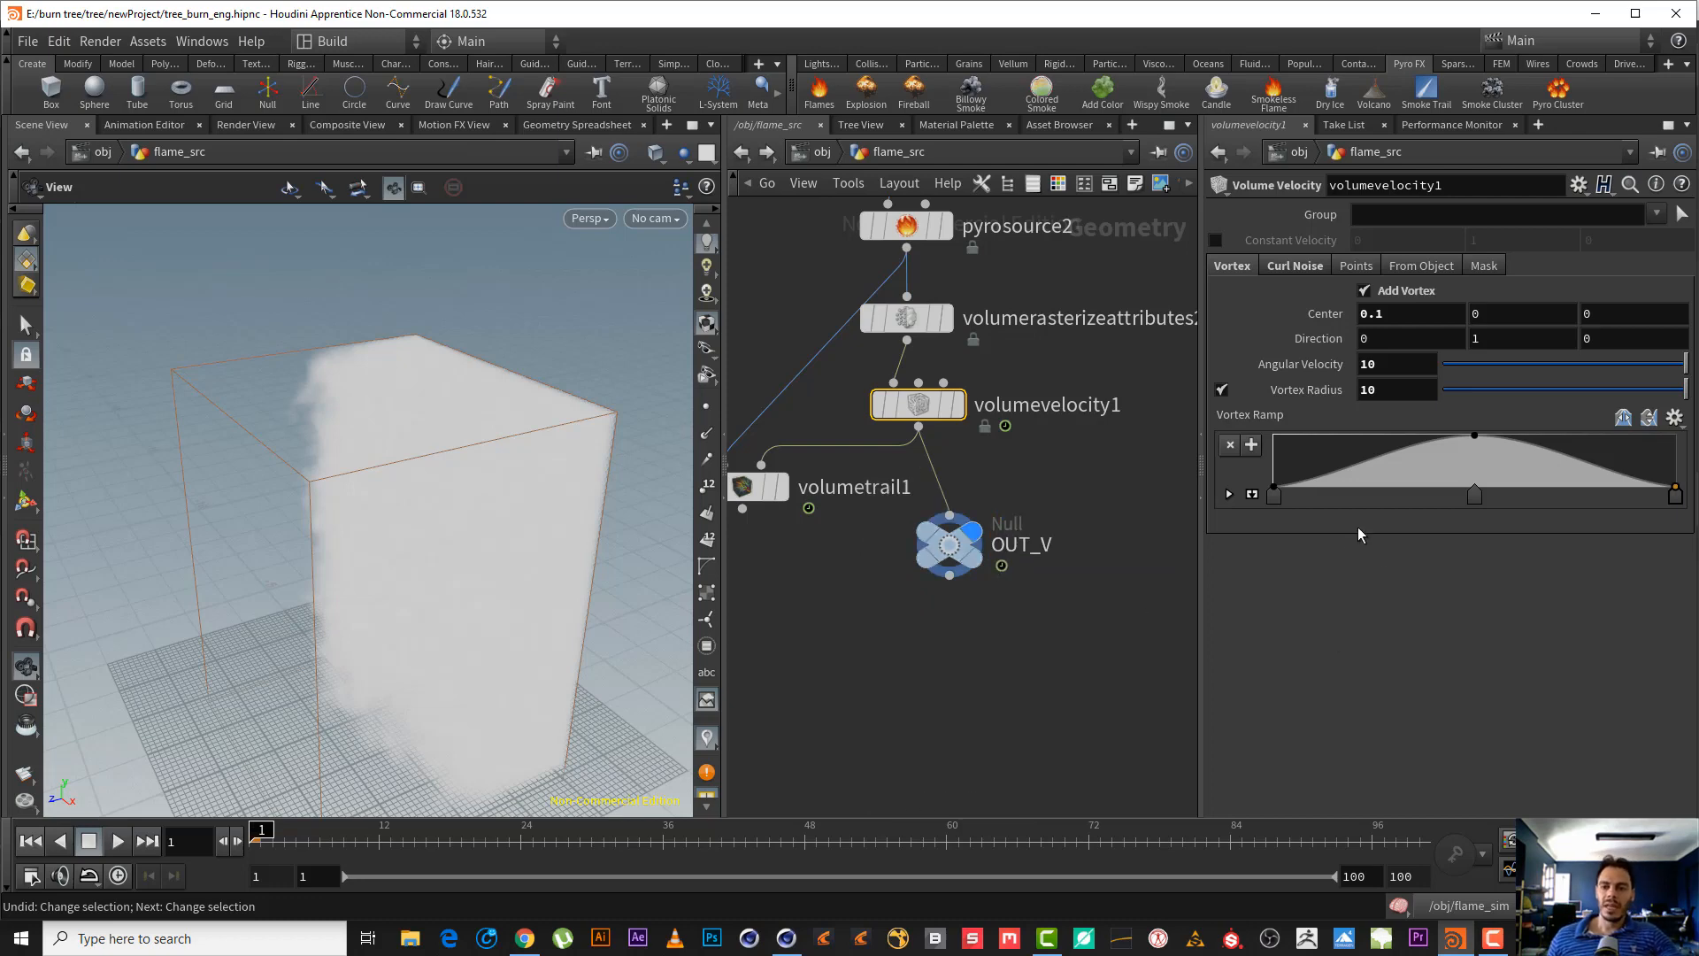
- Try a value of 1 for the first point of the Vortex Ramp, inspect the volume, and undo the change
click(1228, 493)
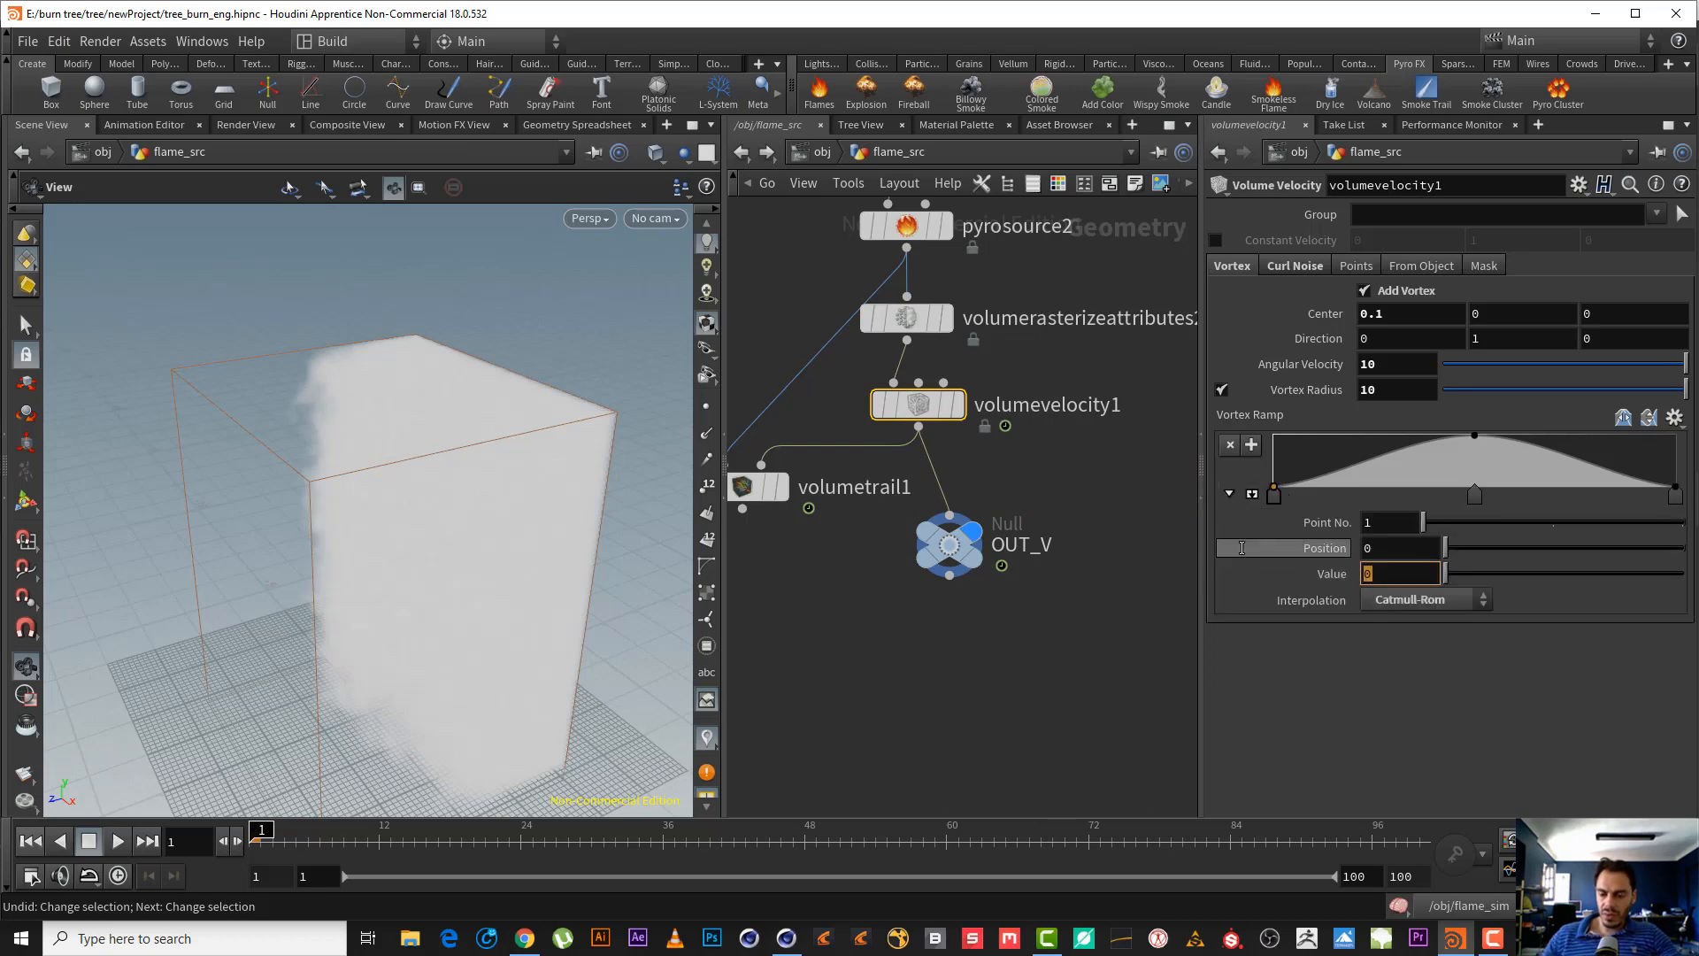
text(1)
key(Return)
drag(372, 303, 298, 463)
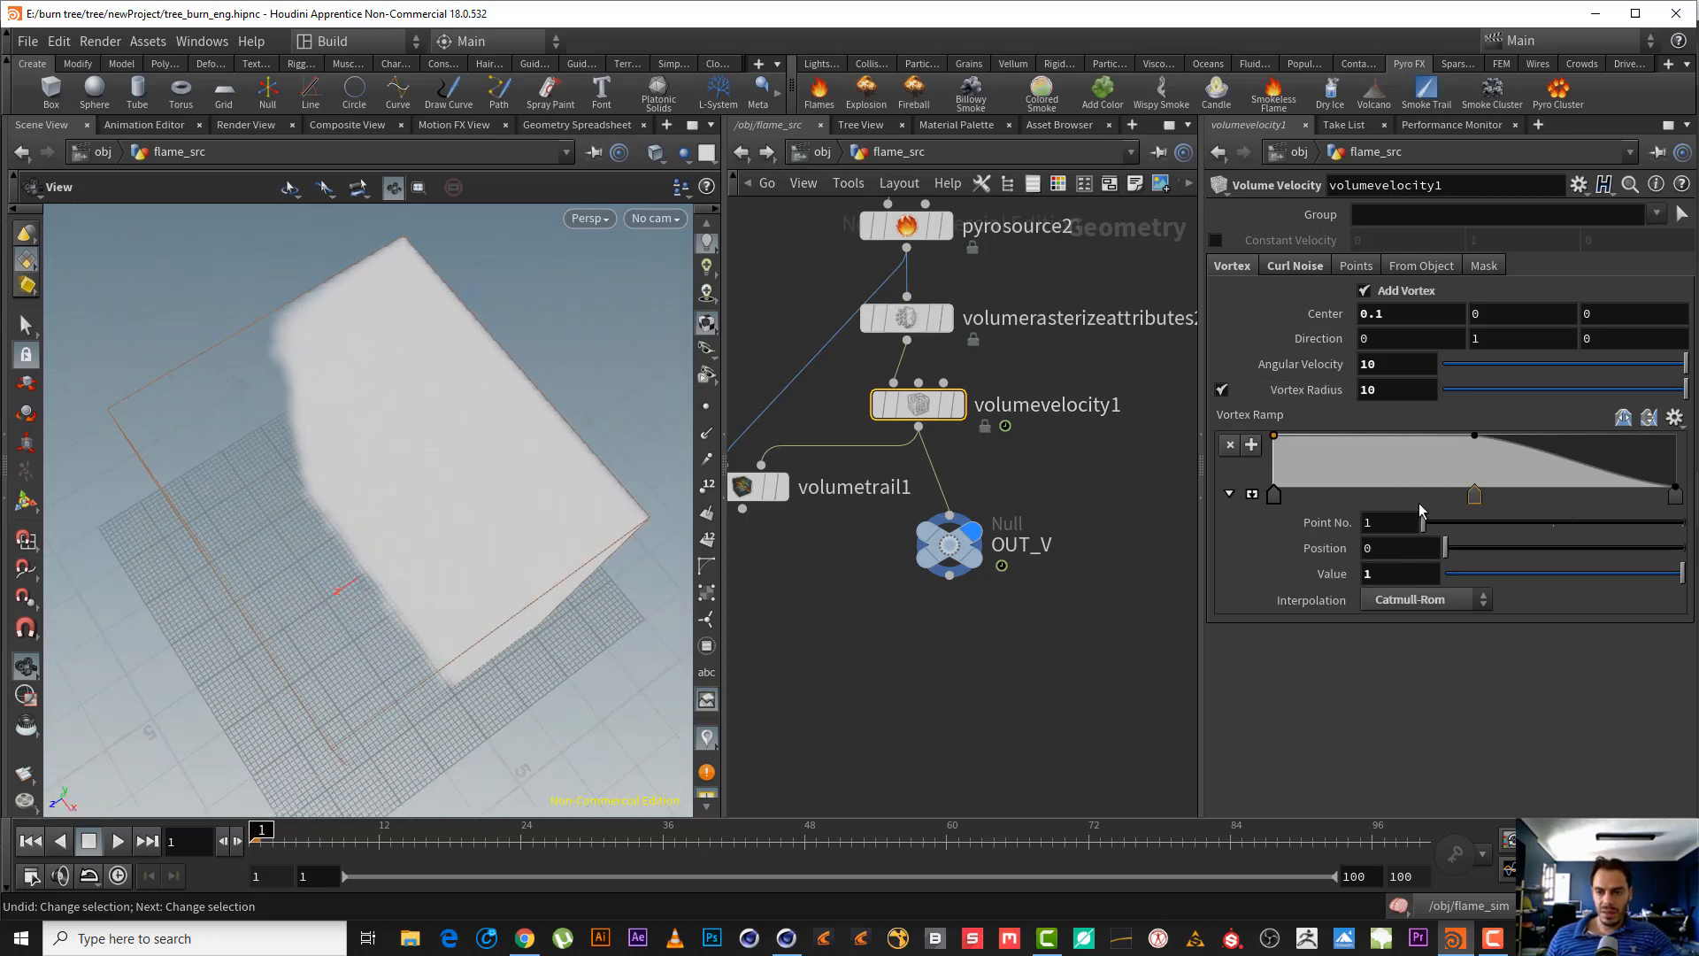
drag(236, 518, 422, 557)
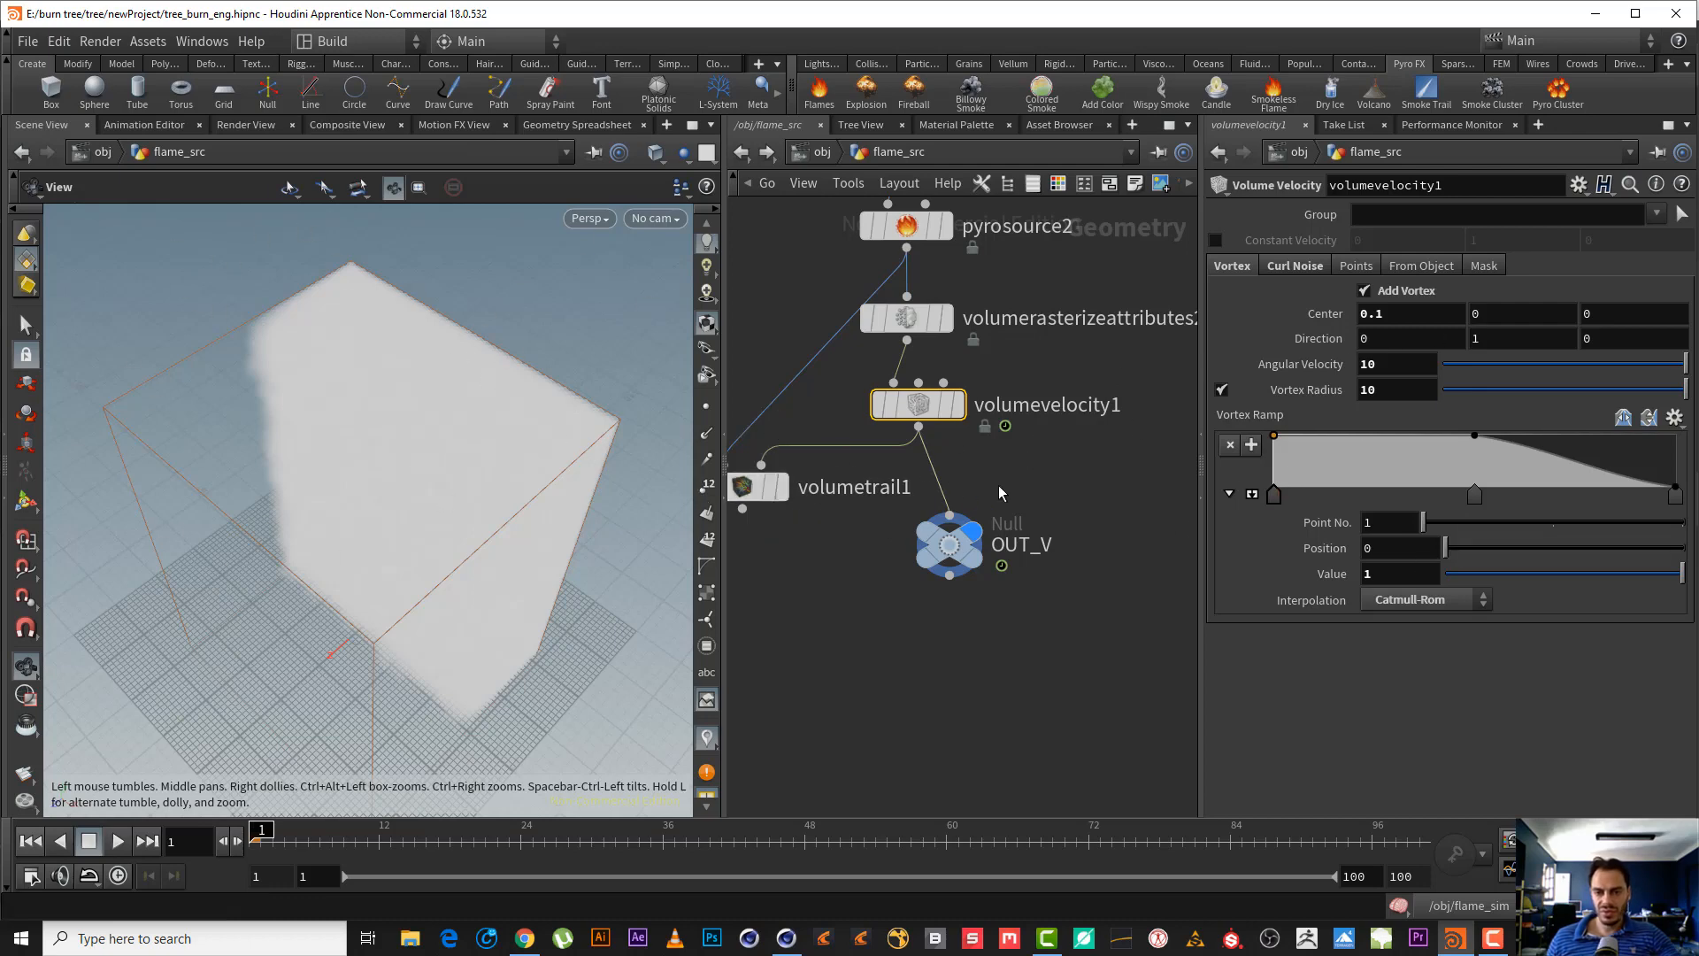
middle_drag(998, 485, 1027, 435)
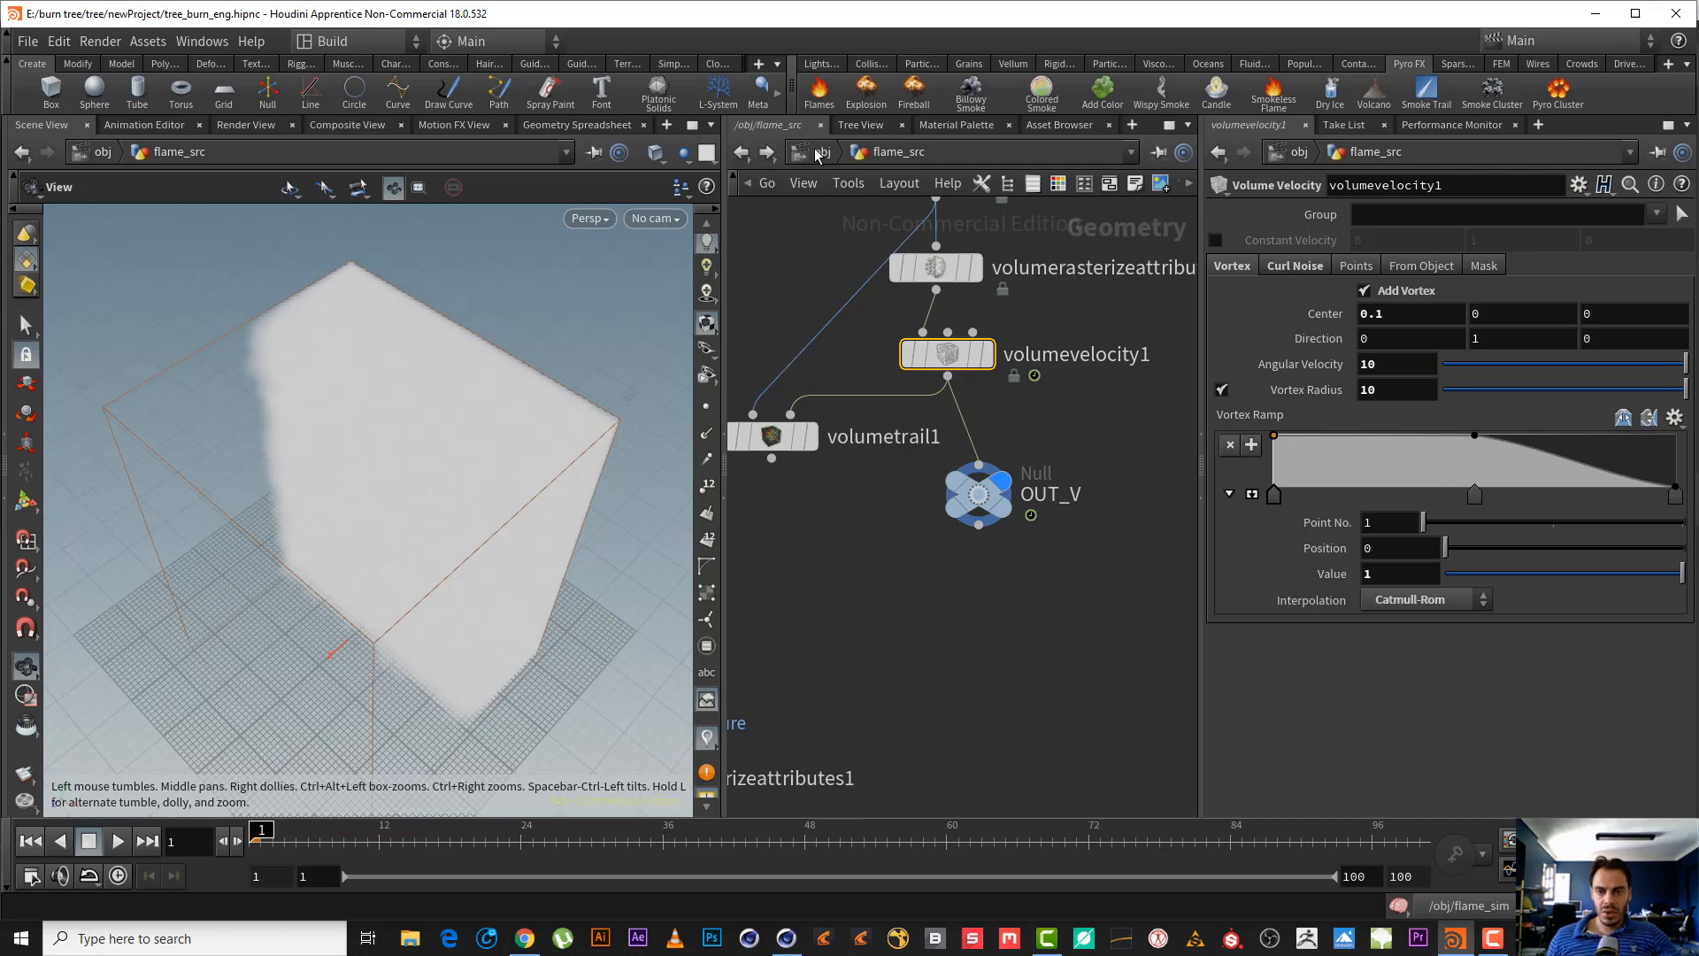
key(ctrl+z)
drag(577, 564, 398, 561)
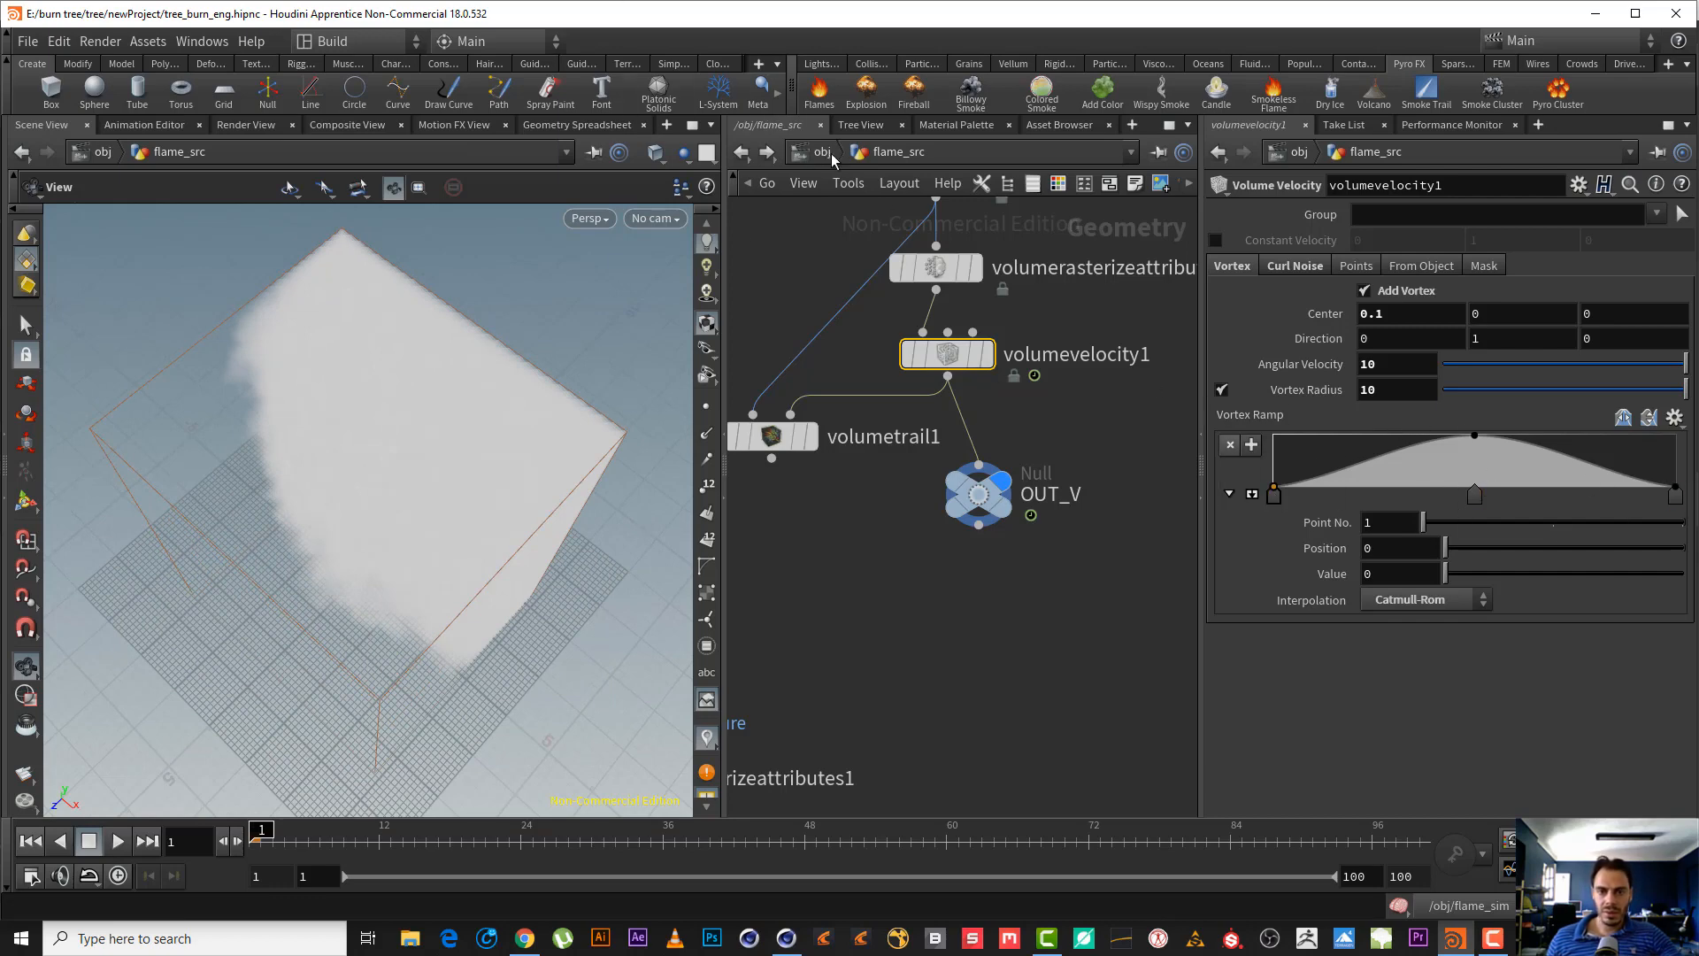
- Display the tree at polyreduce1 and examine the node information of volumevelocity1
scroll(947, 585, down, 6)
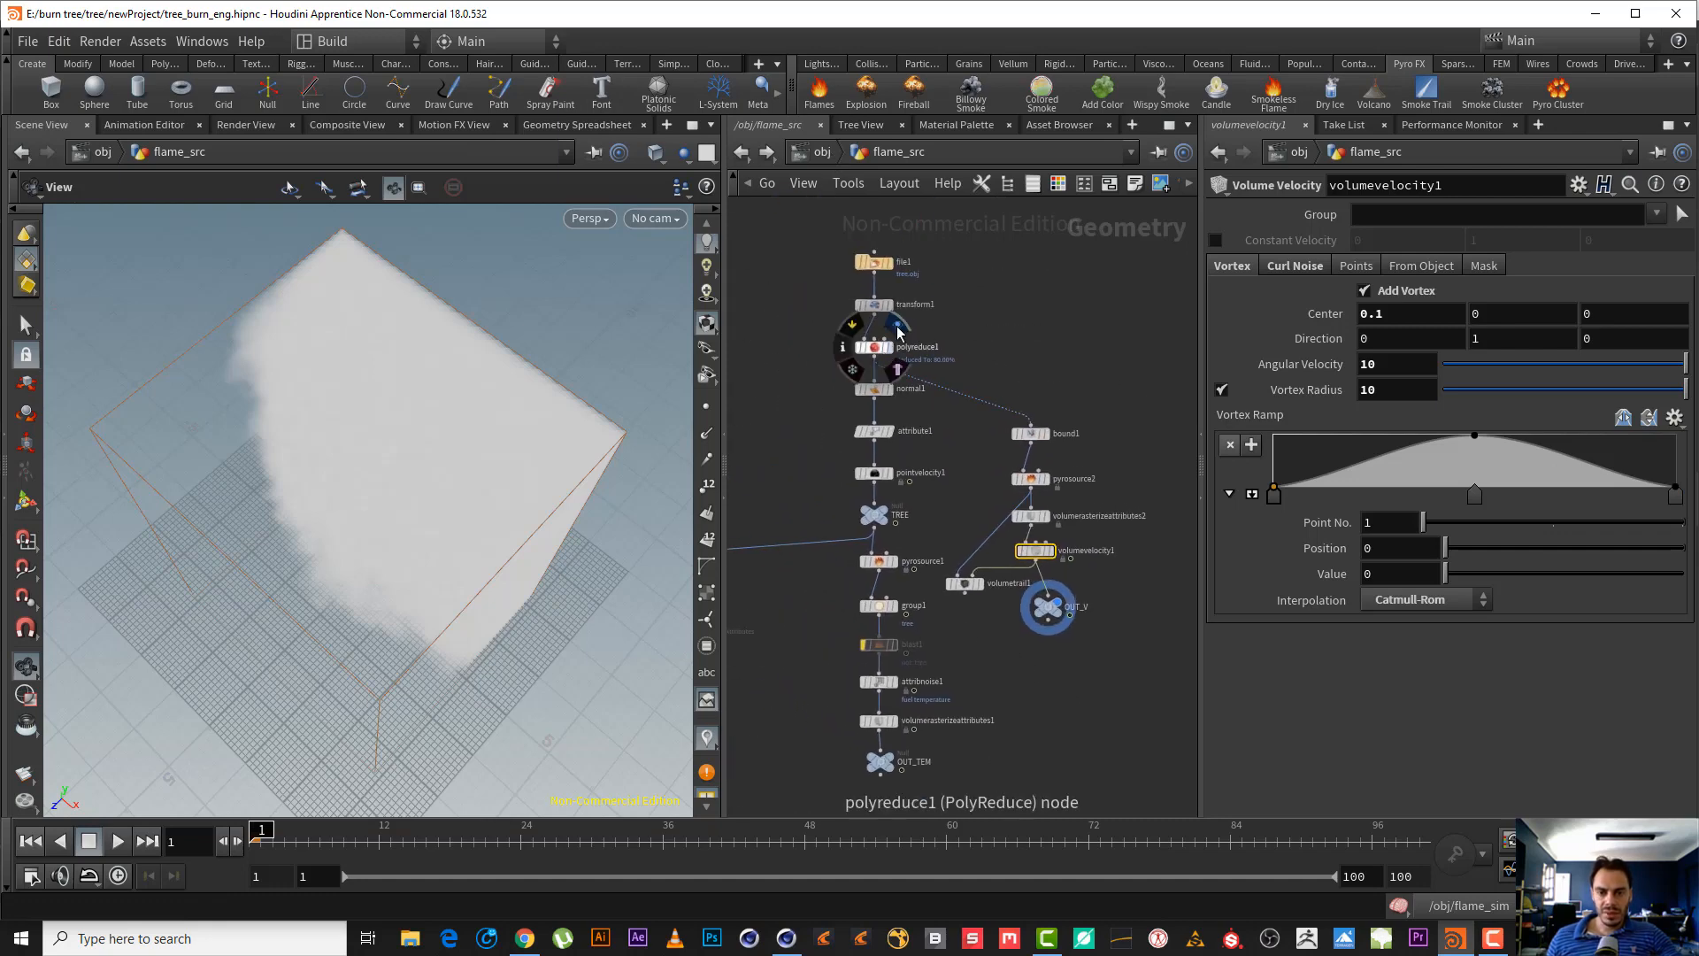
click(896, 325)
scroll(1067, 571, up, 4)
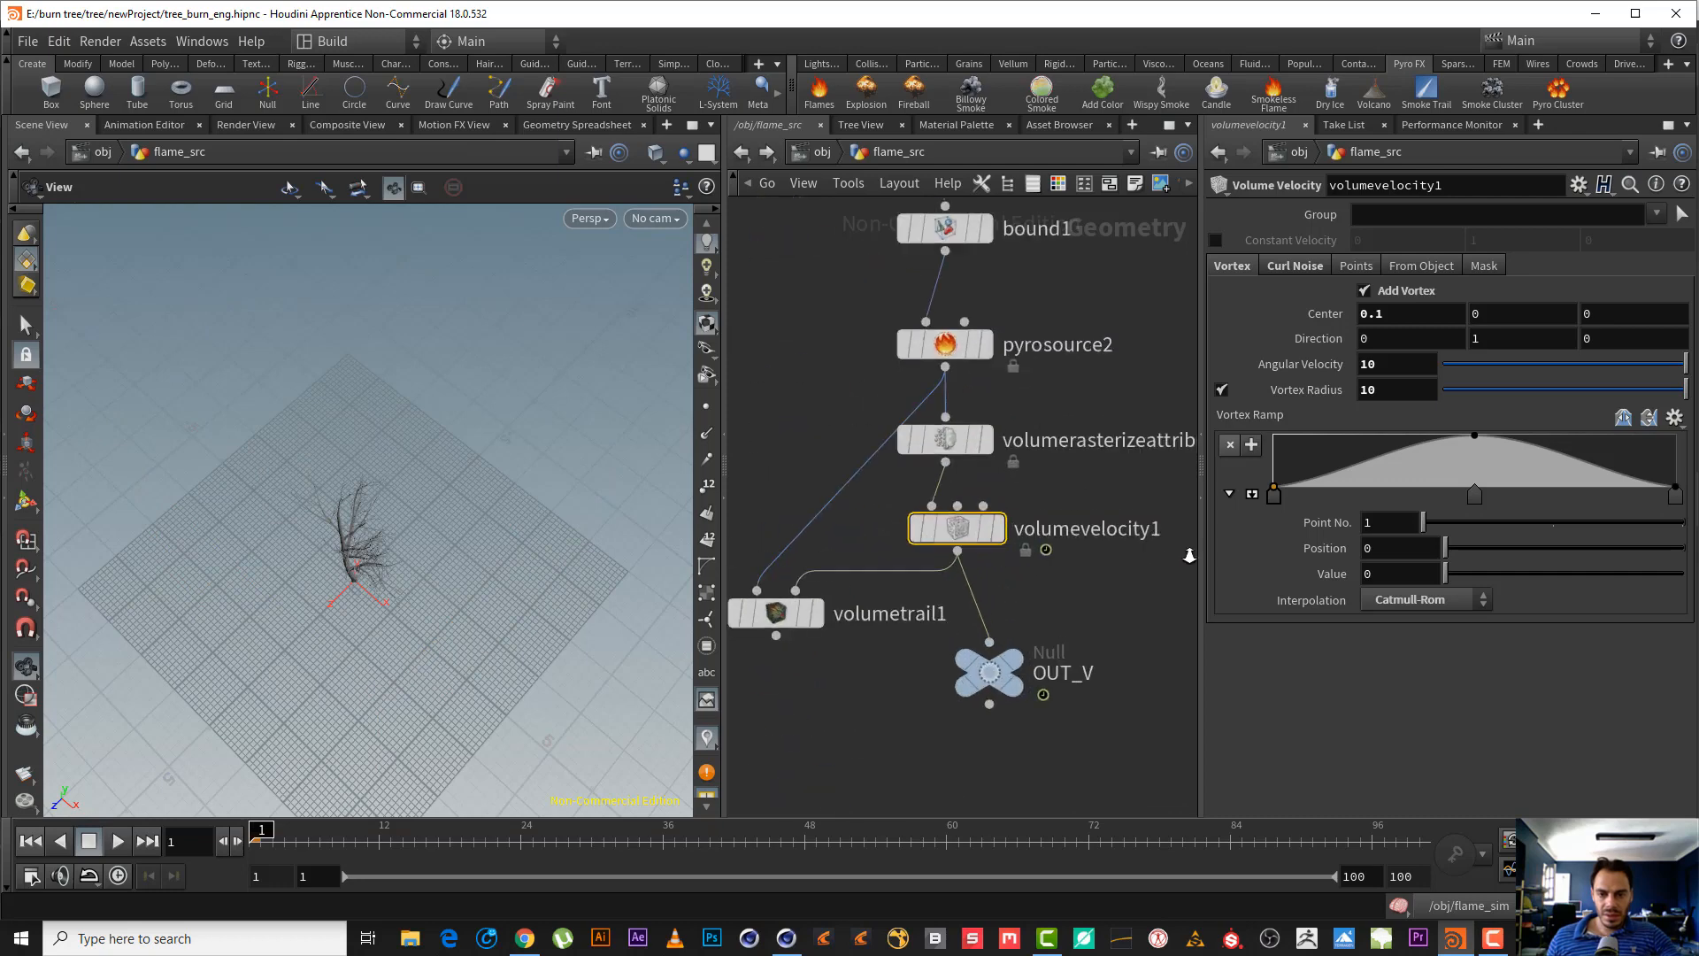
click(894, 530)
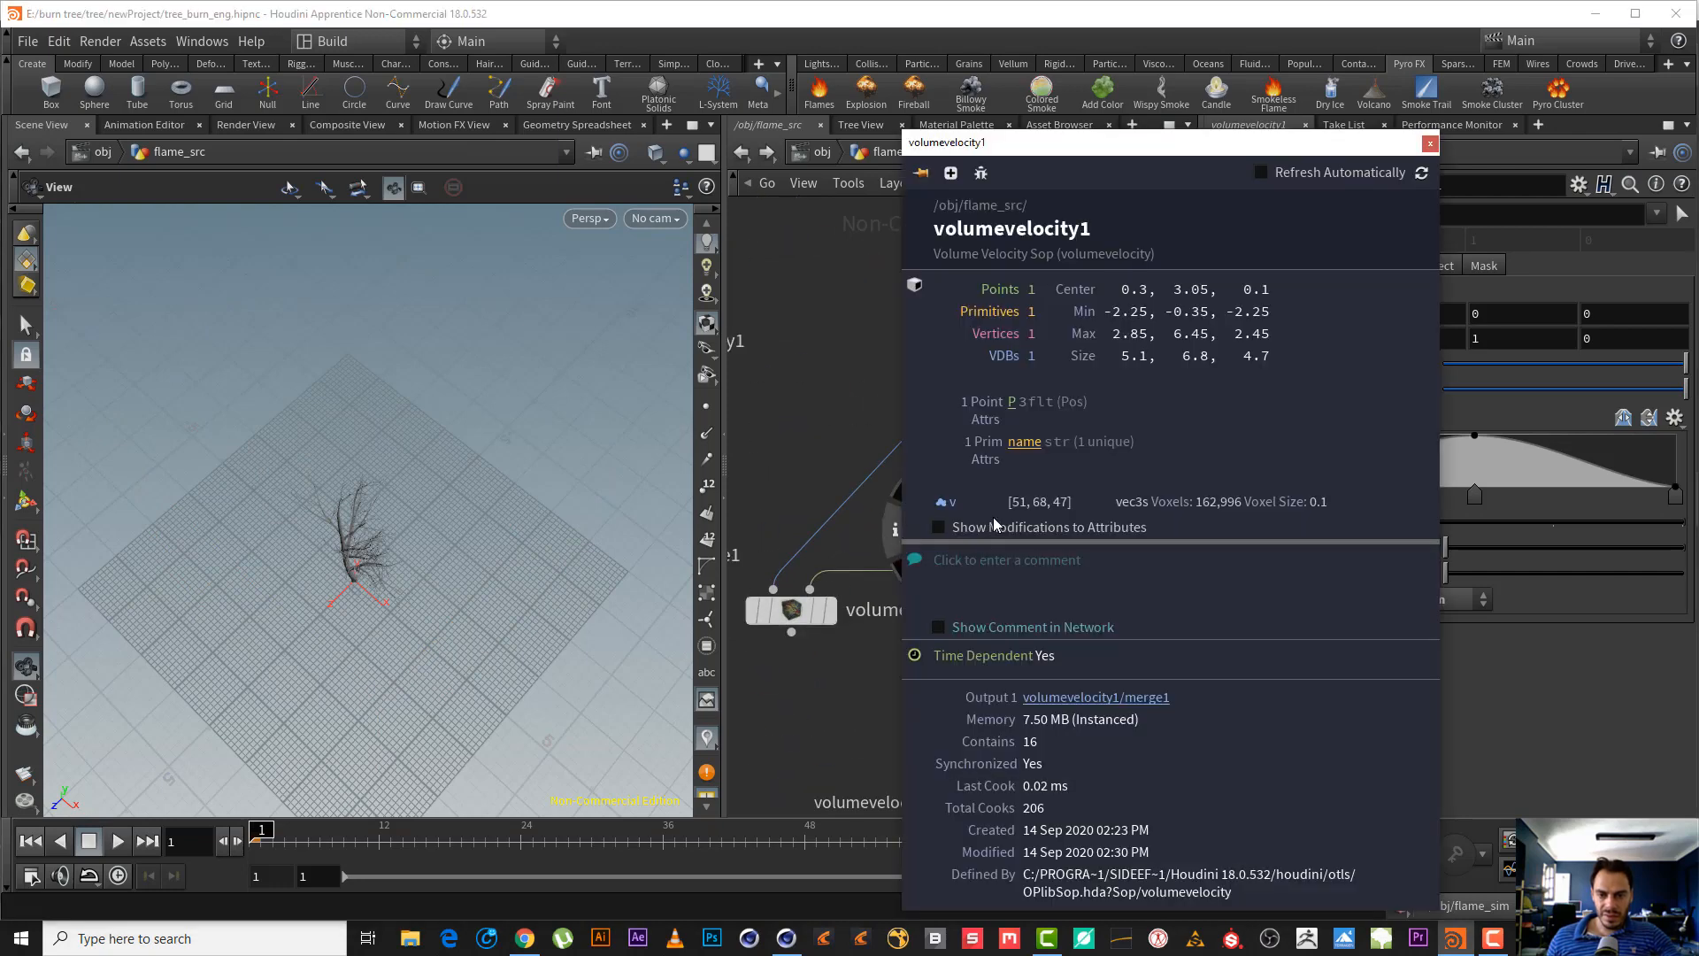
- Compare the Voxel Size of the volume rasterize attributes node with the voxel information of volumevelocity1
click(1429, 144)
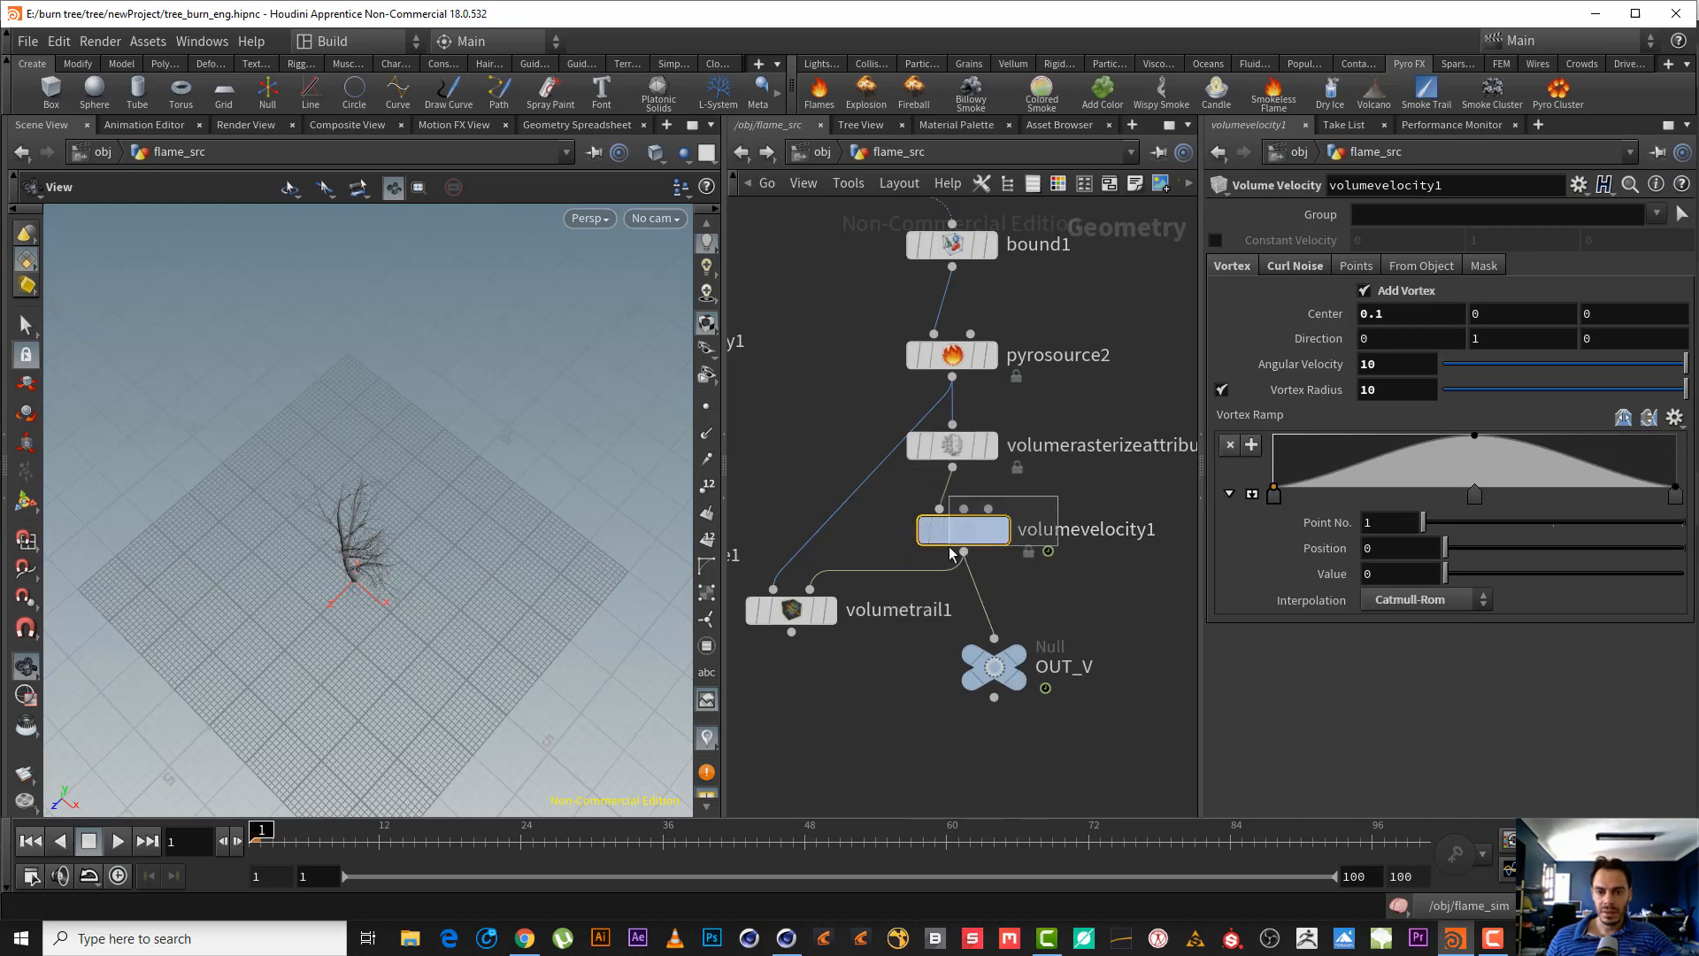
click(952, 467)
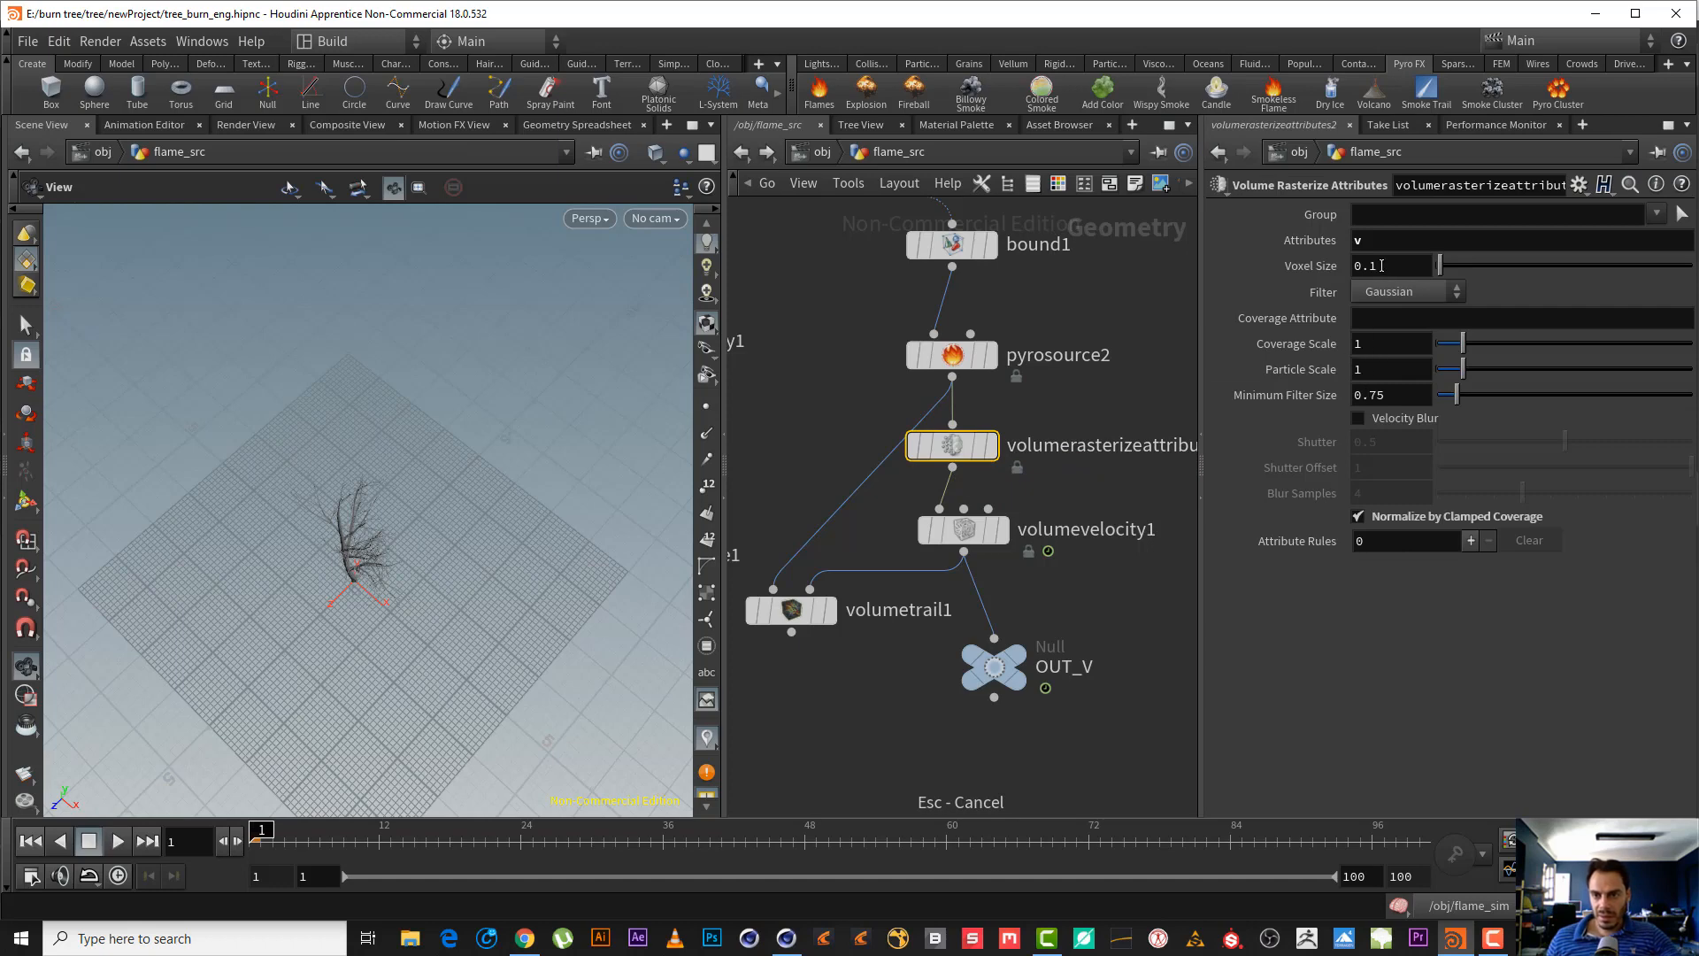
click(963, 531)
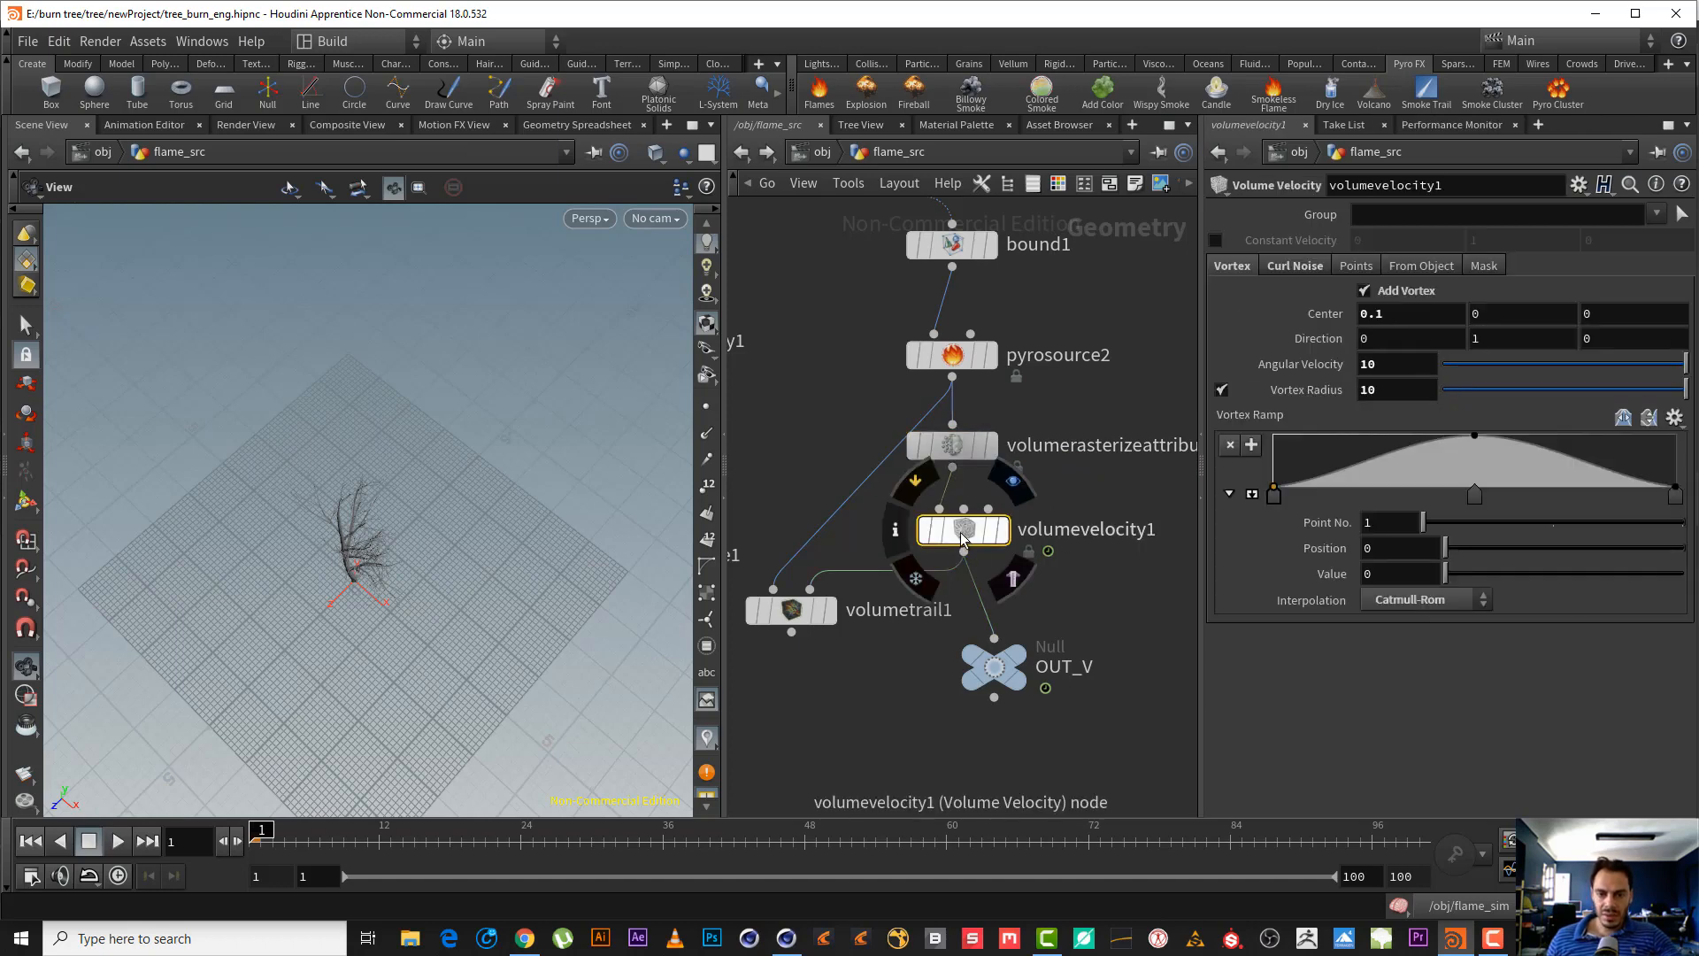
click(896, 530)
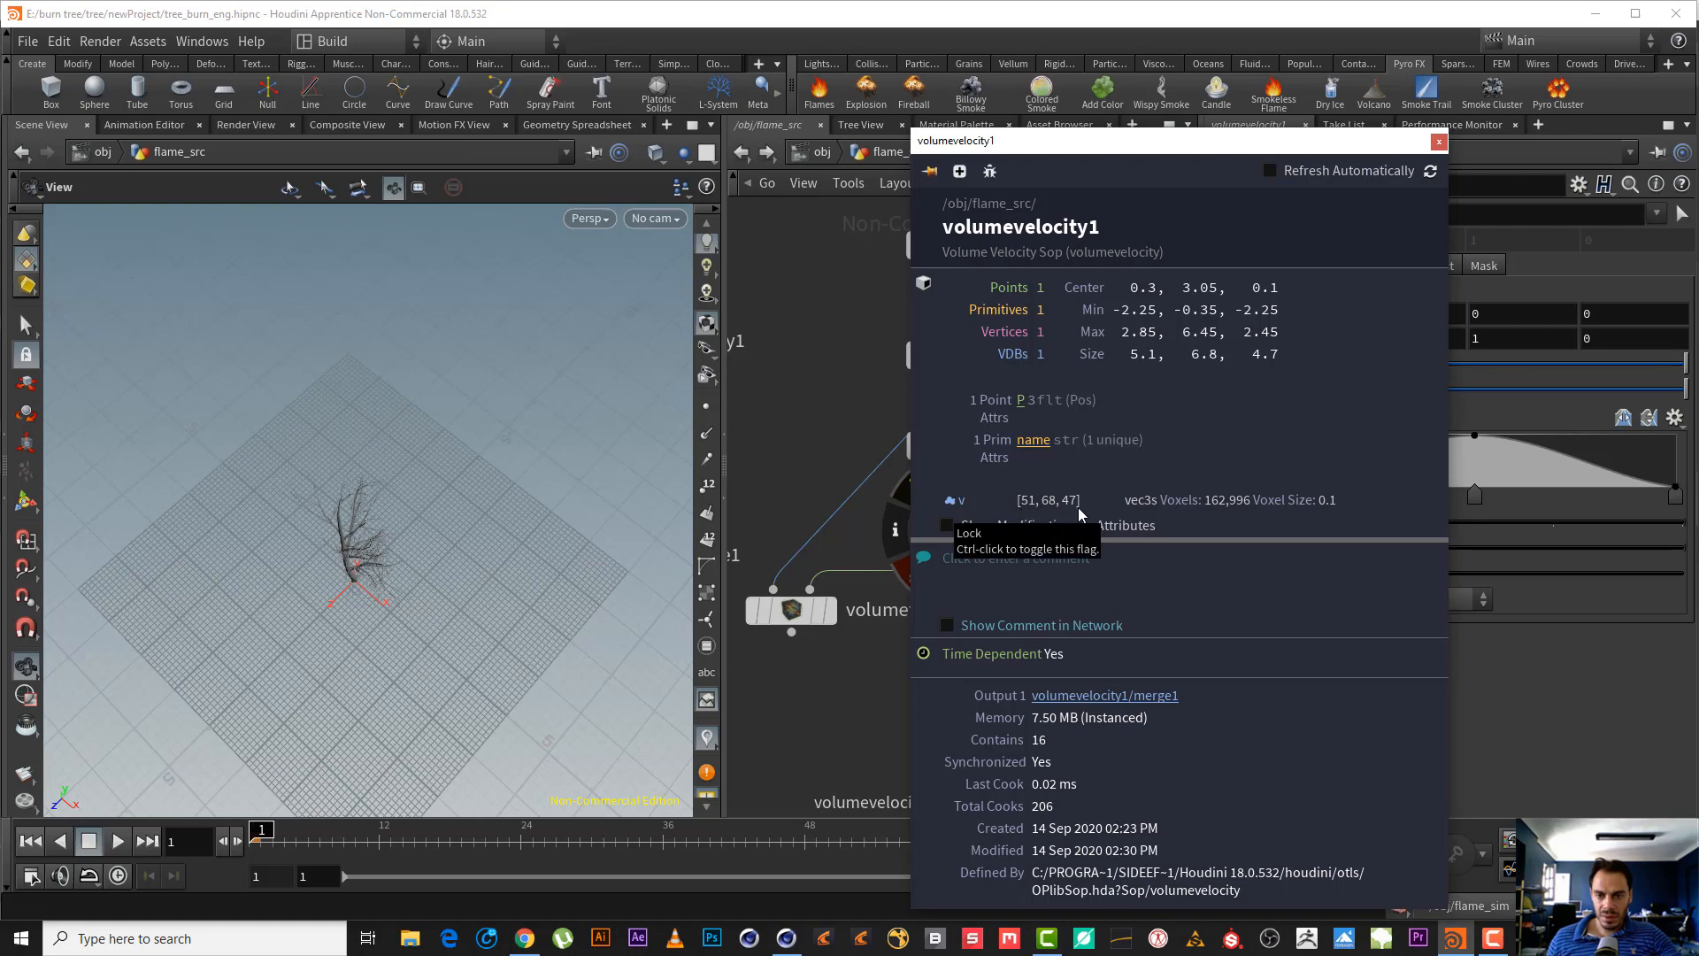
click(1438, 144)
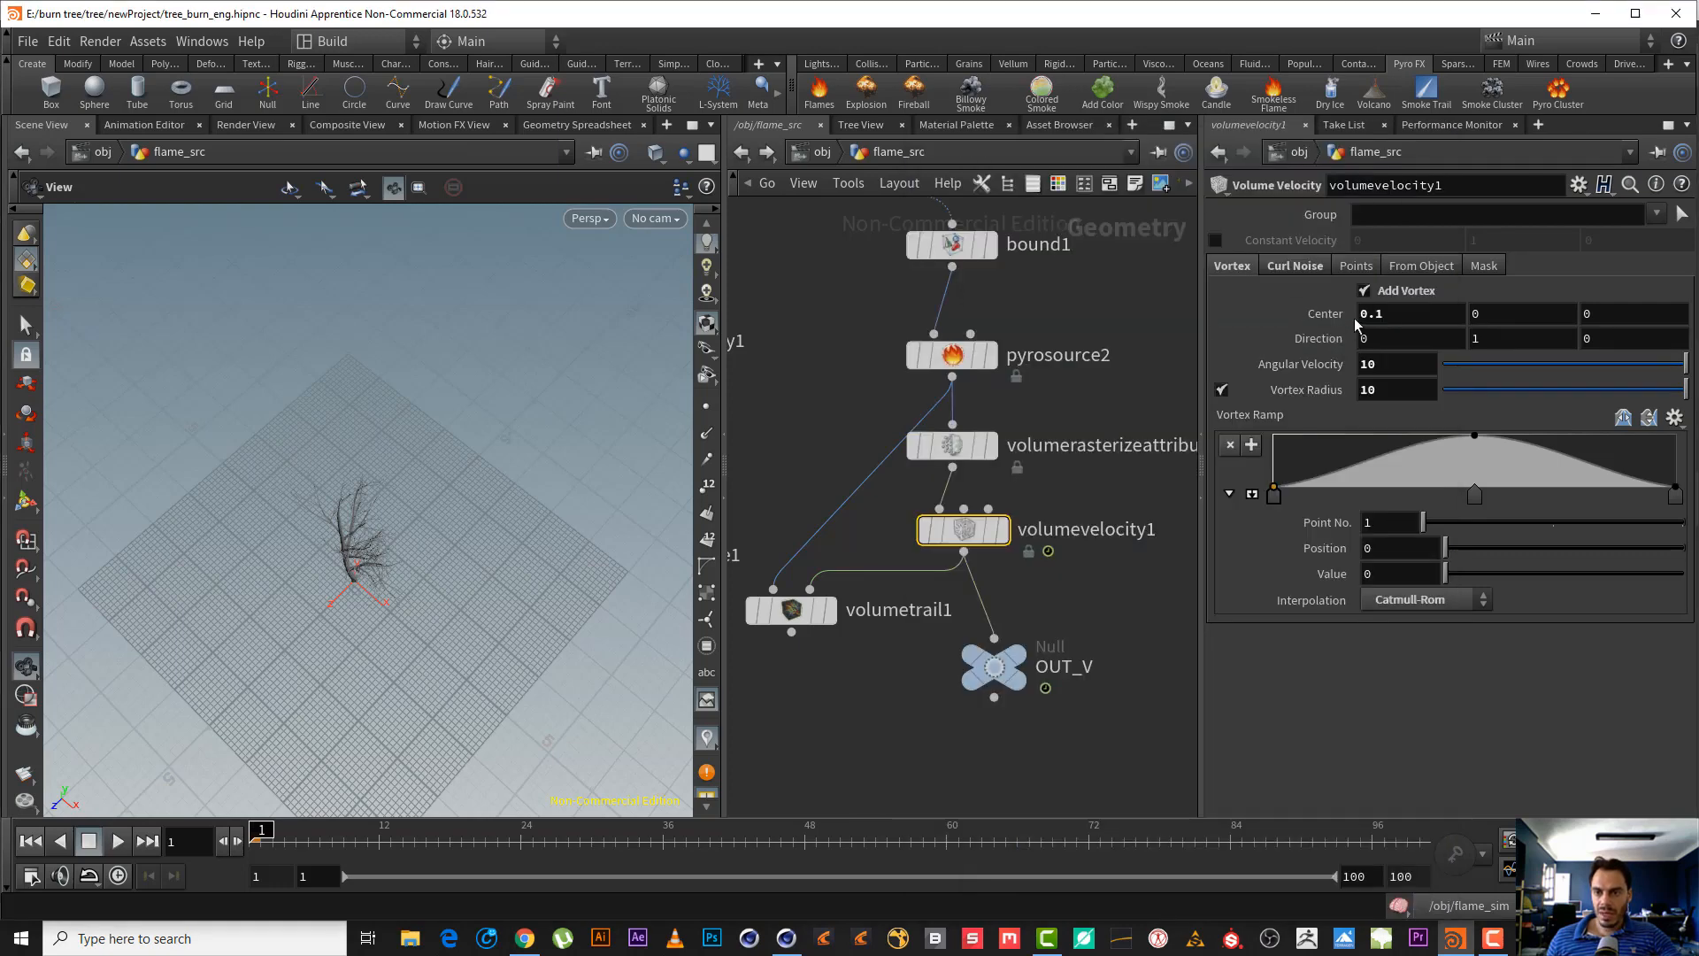
- Set the Voxel Size of the volume rasterize attributes node above volumevelocity1 to 0.05
click(952, 445)
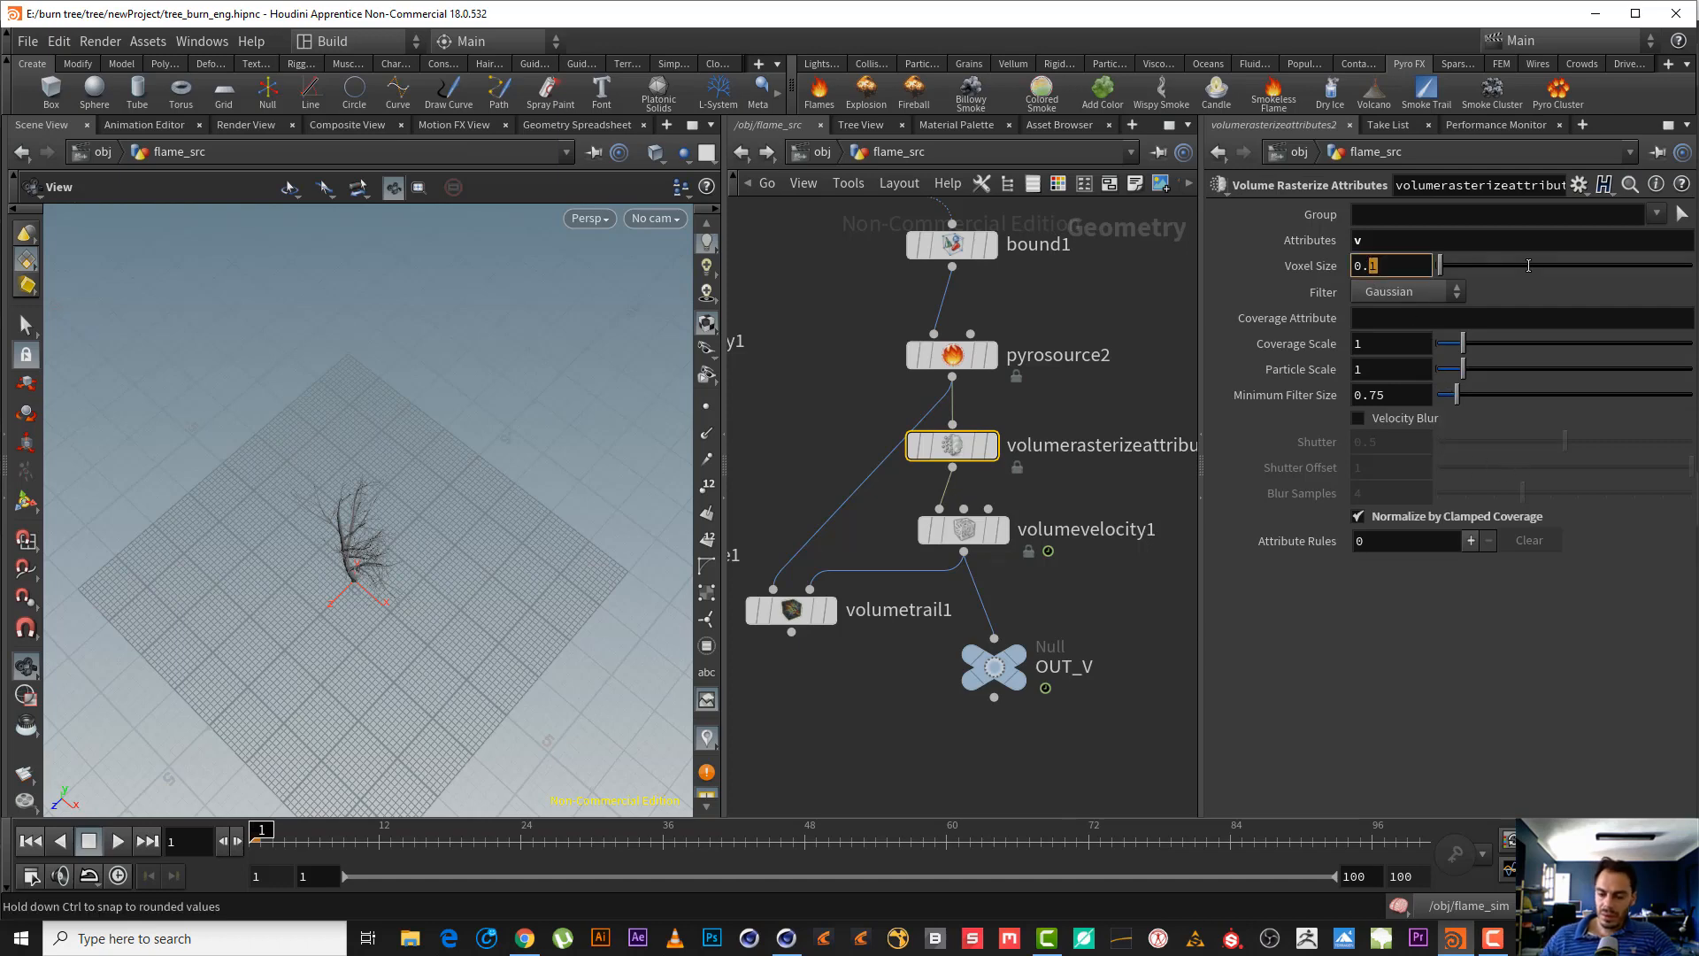
text(05)
key(Return)
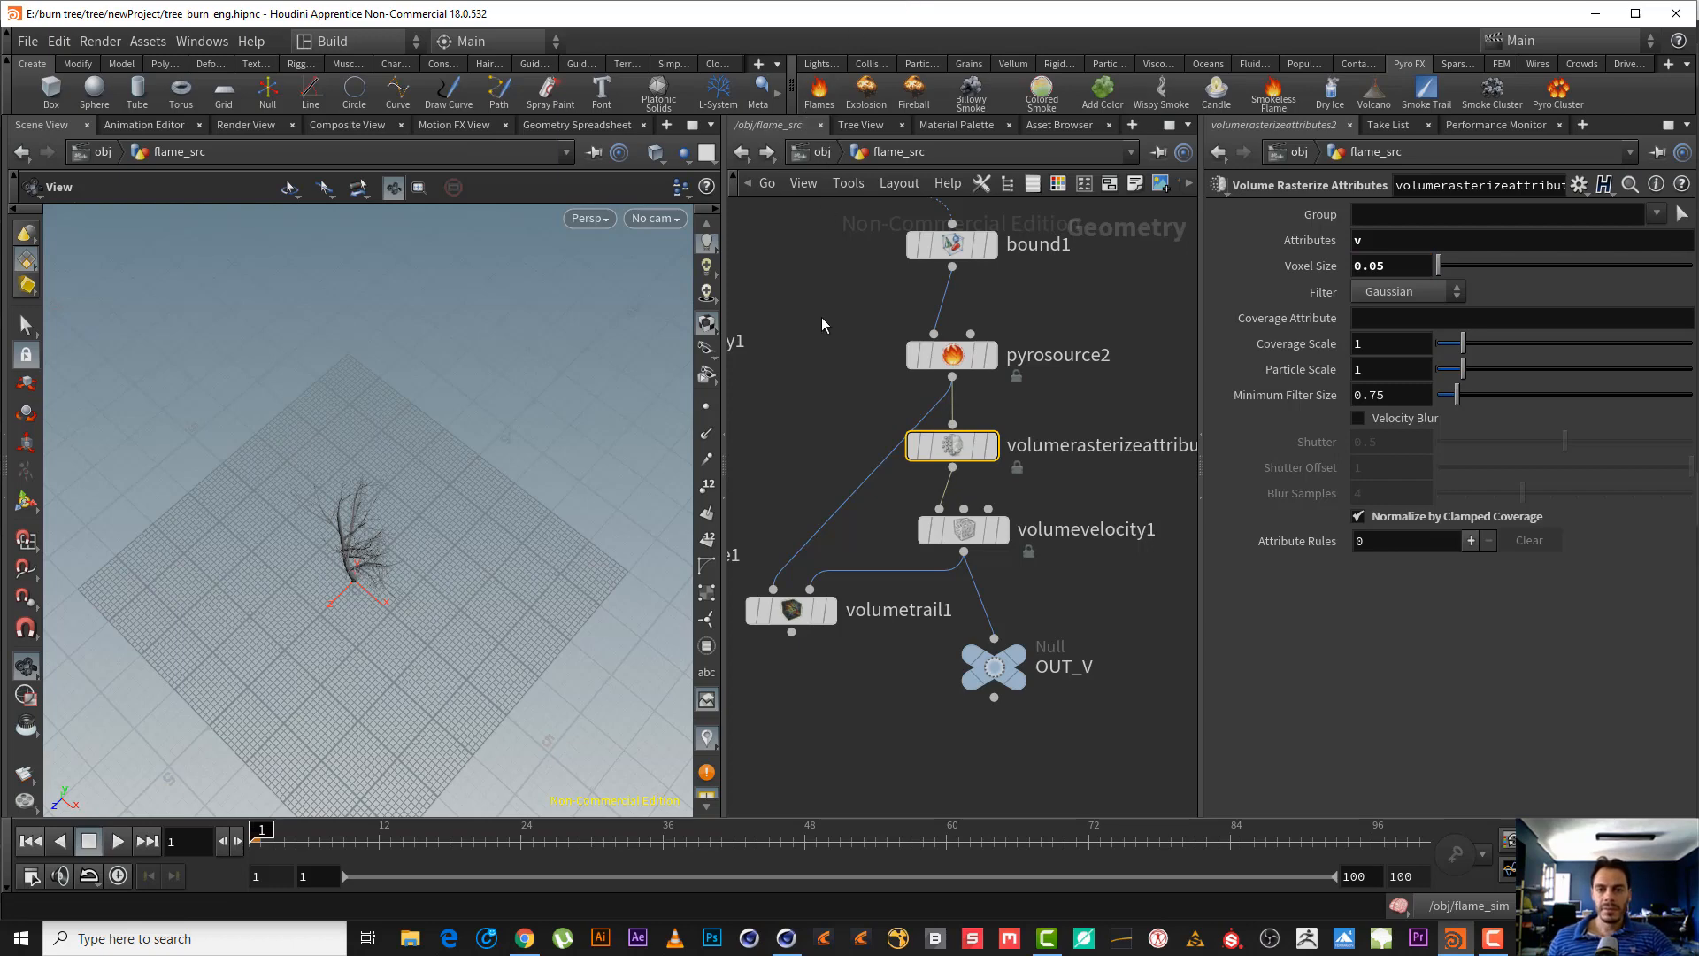
- Go into the flame_sim DOP network and add a second Volume Source node above pyrosolver1
key(u)
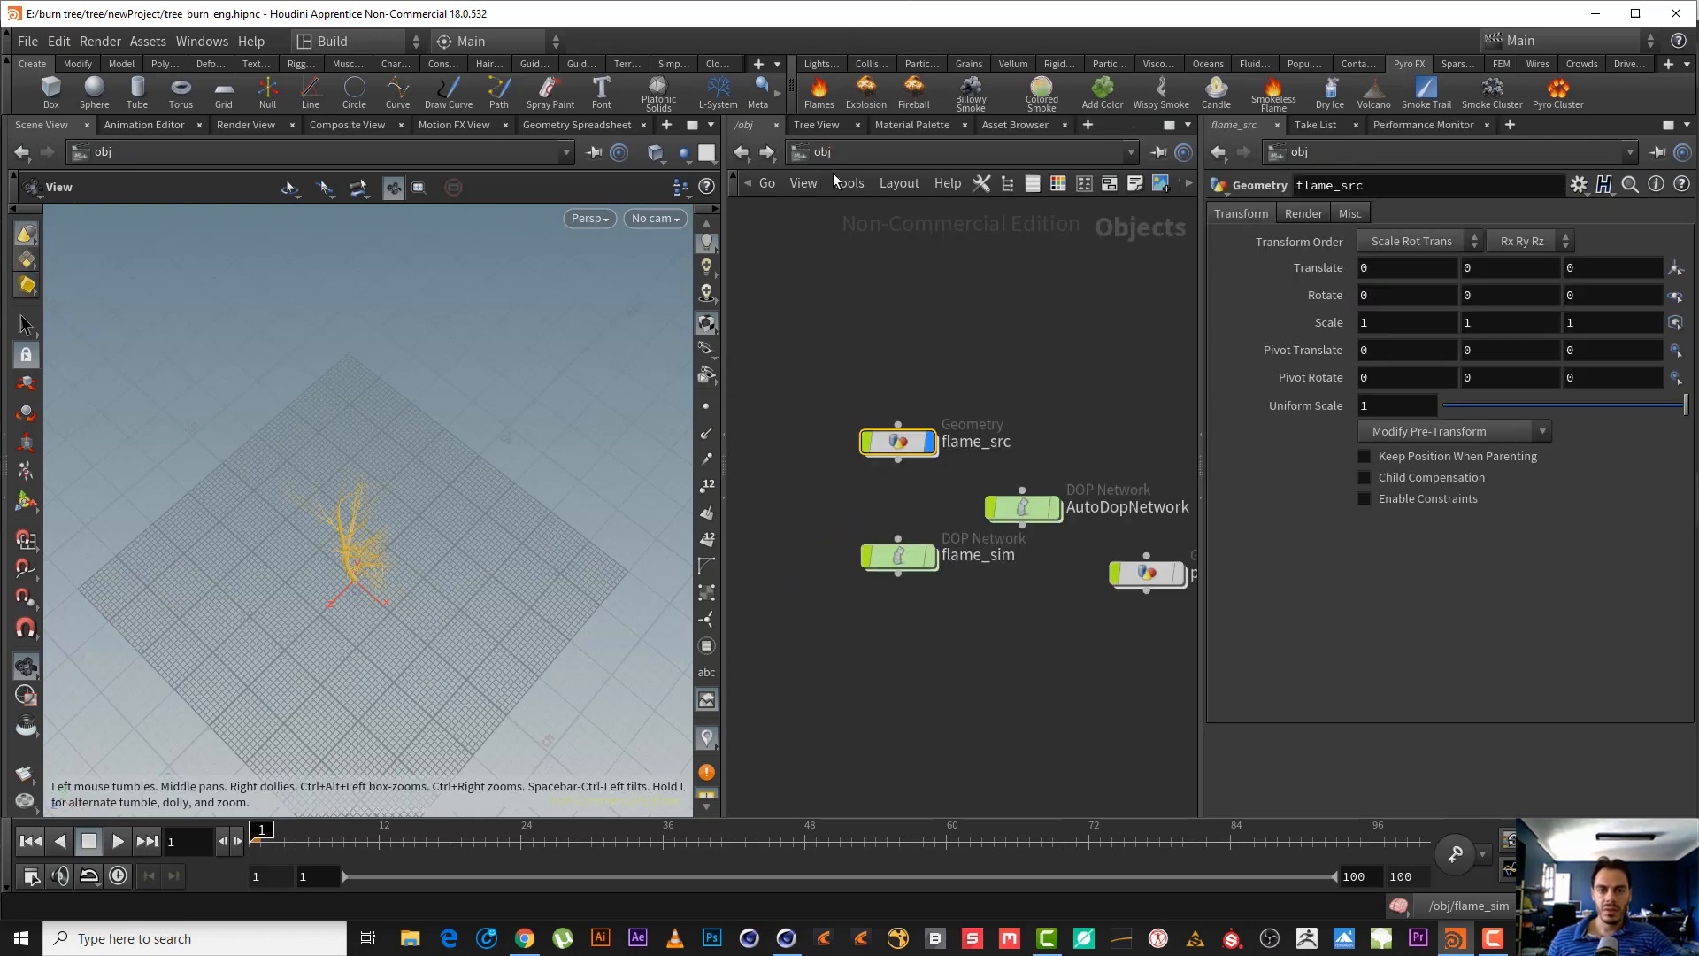
double_click(905, 554)
scroll(1005, 510, up, 3)
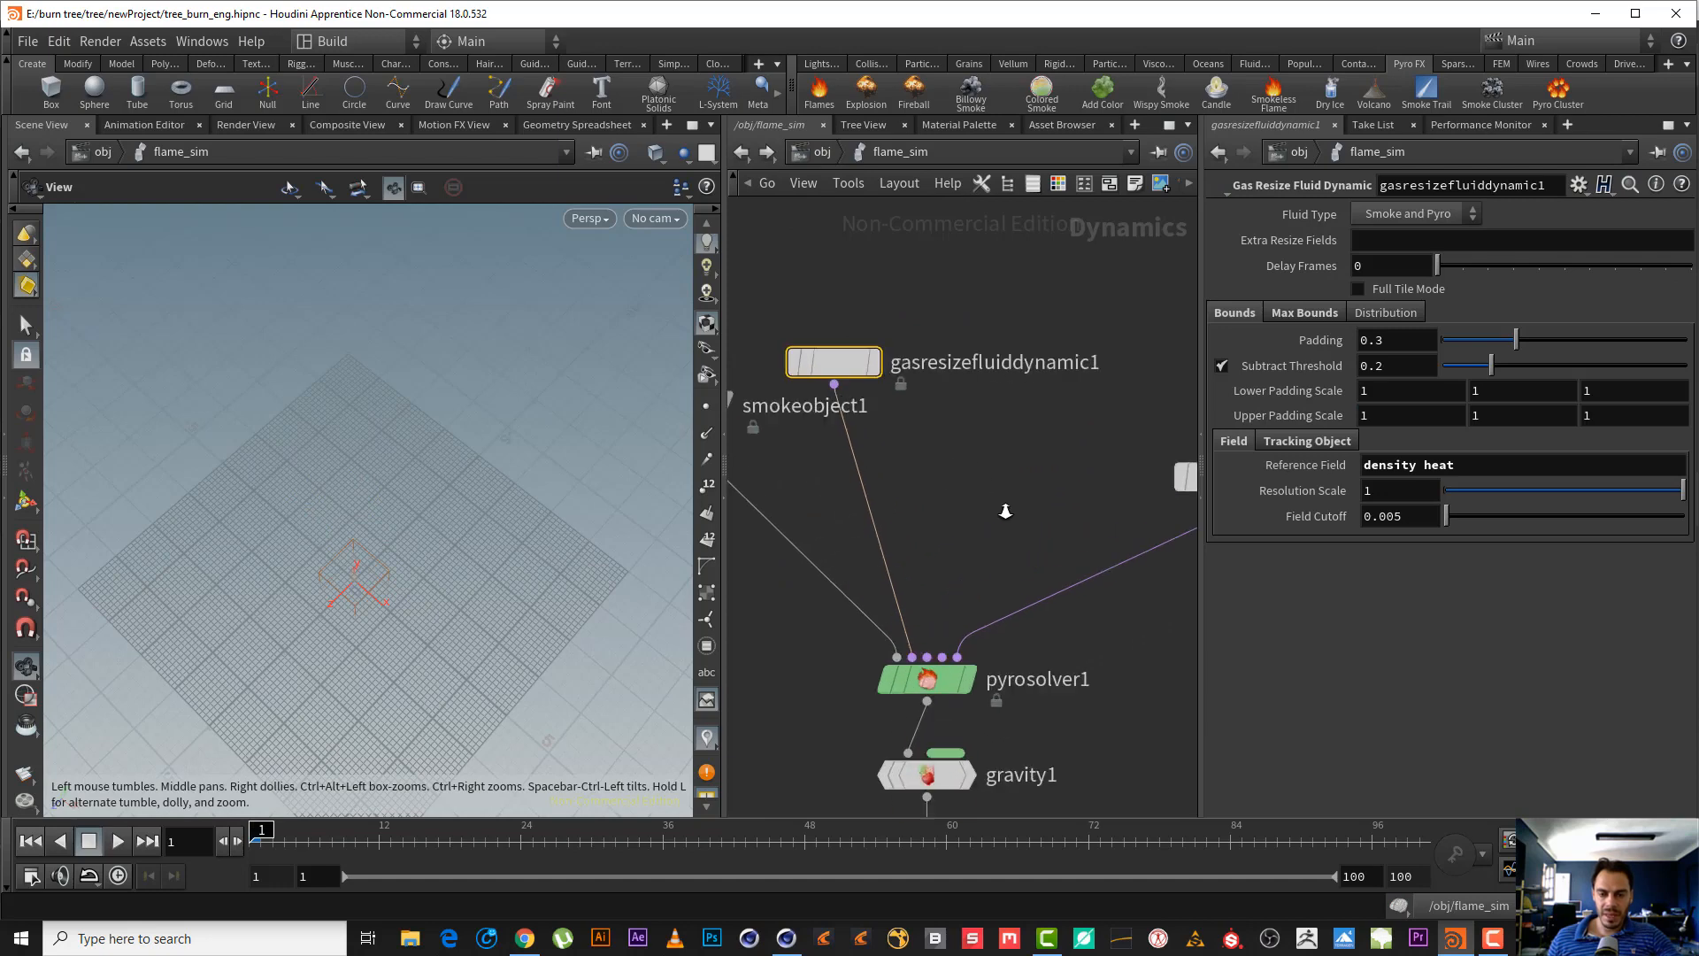
key(Tab)
text(vo s)
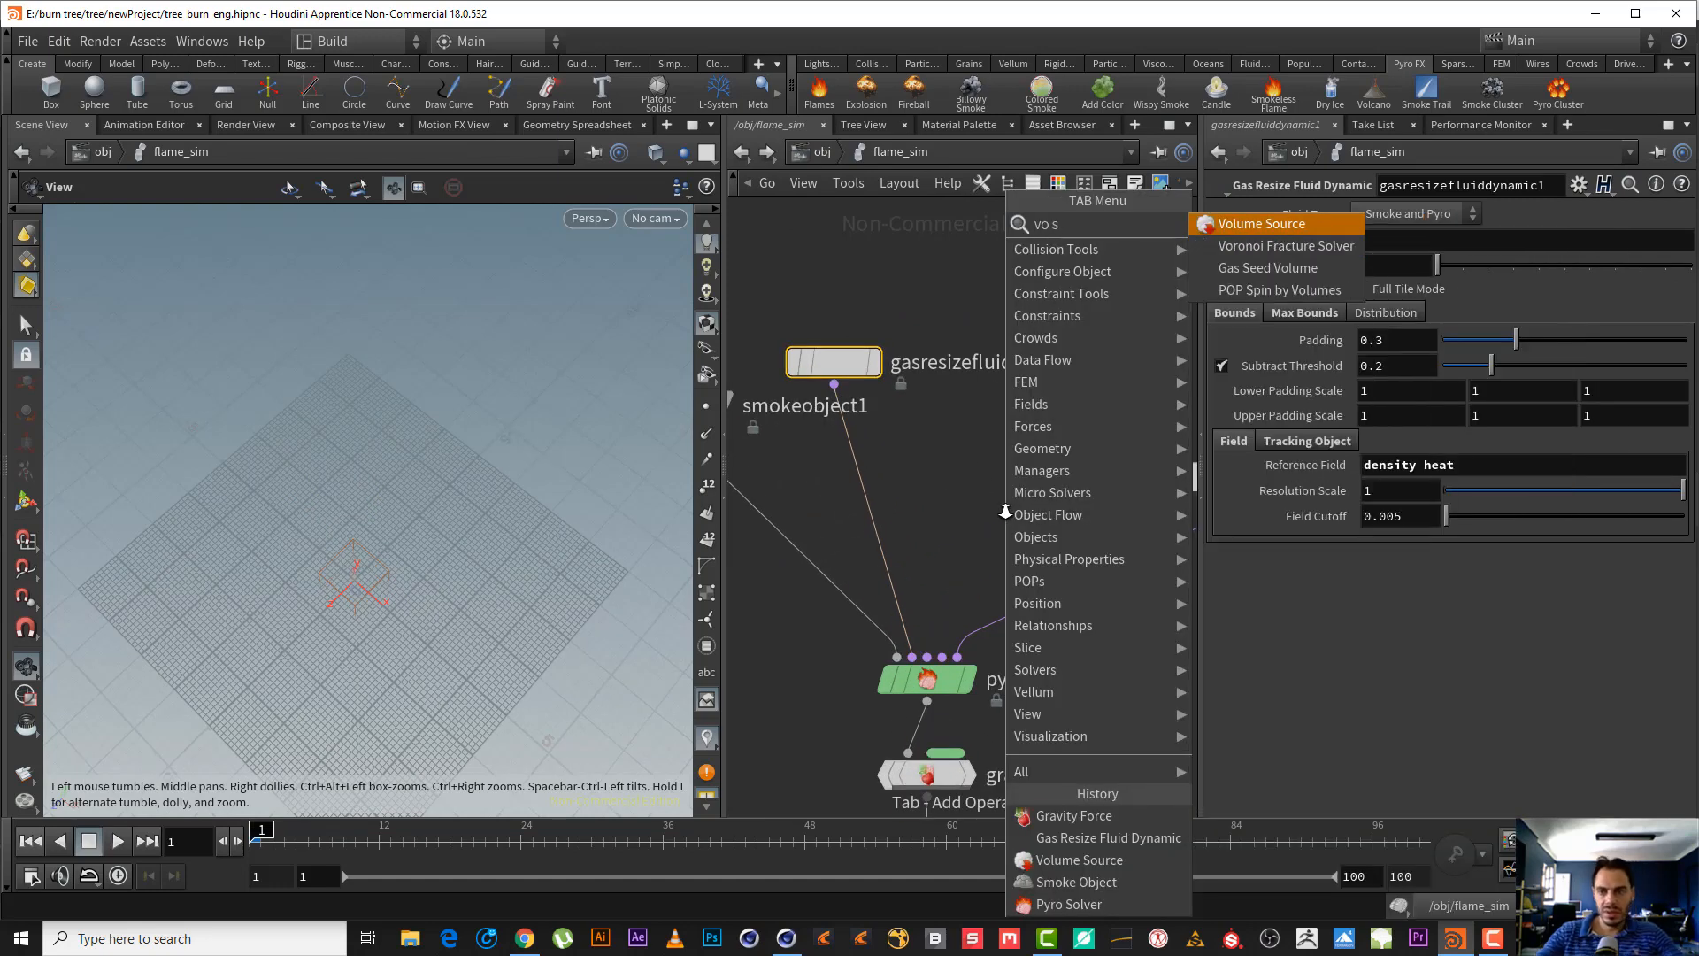
key(Return)
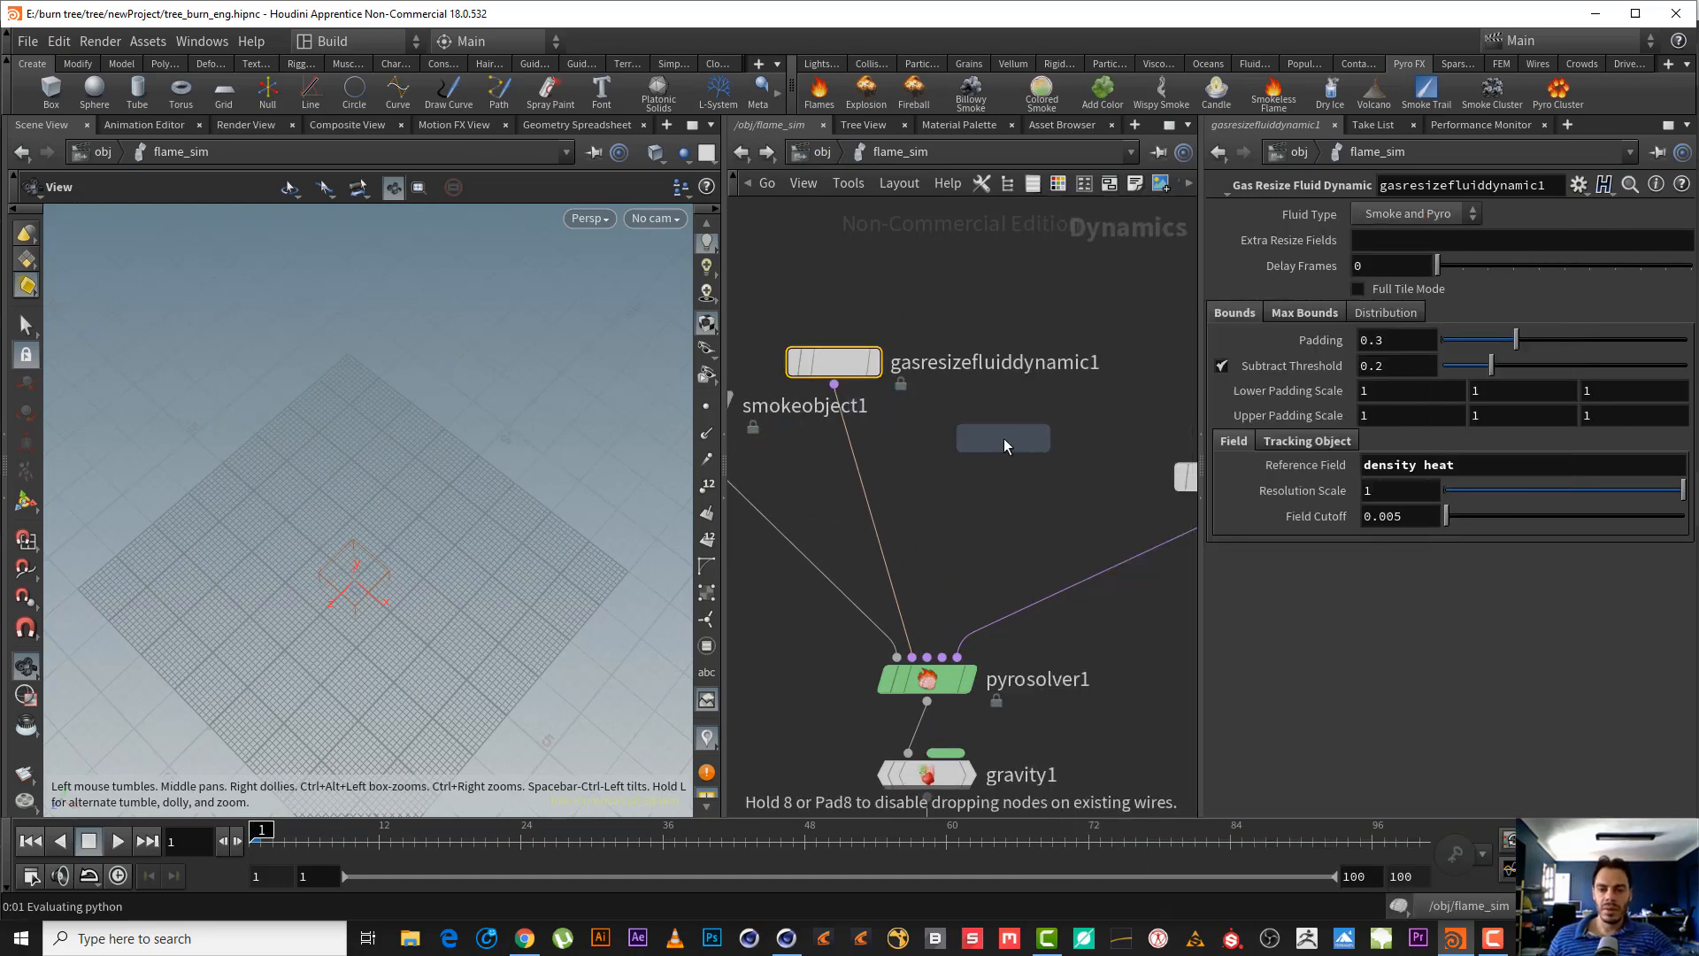
click(979, 434)
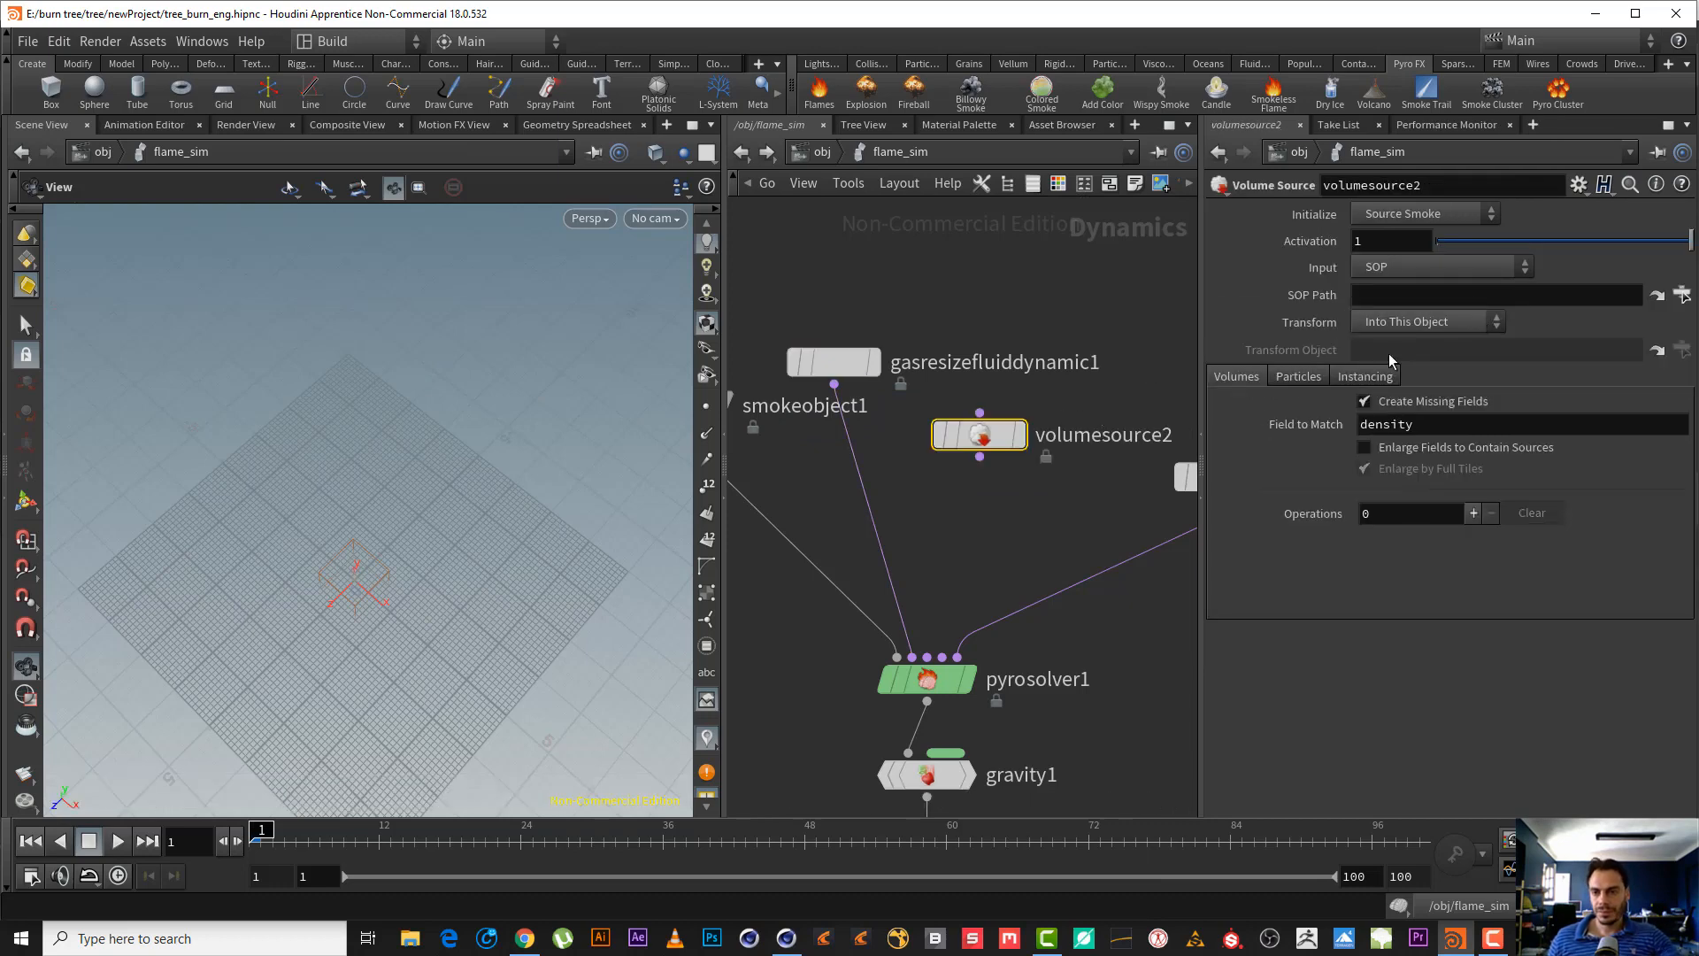
- Initialize volumesource2 as Source Fuel and delete its temperature operation, keeping only the v to vel operation
click(1439, 227)
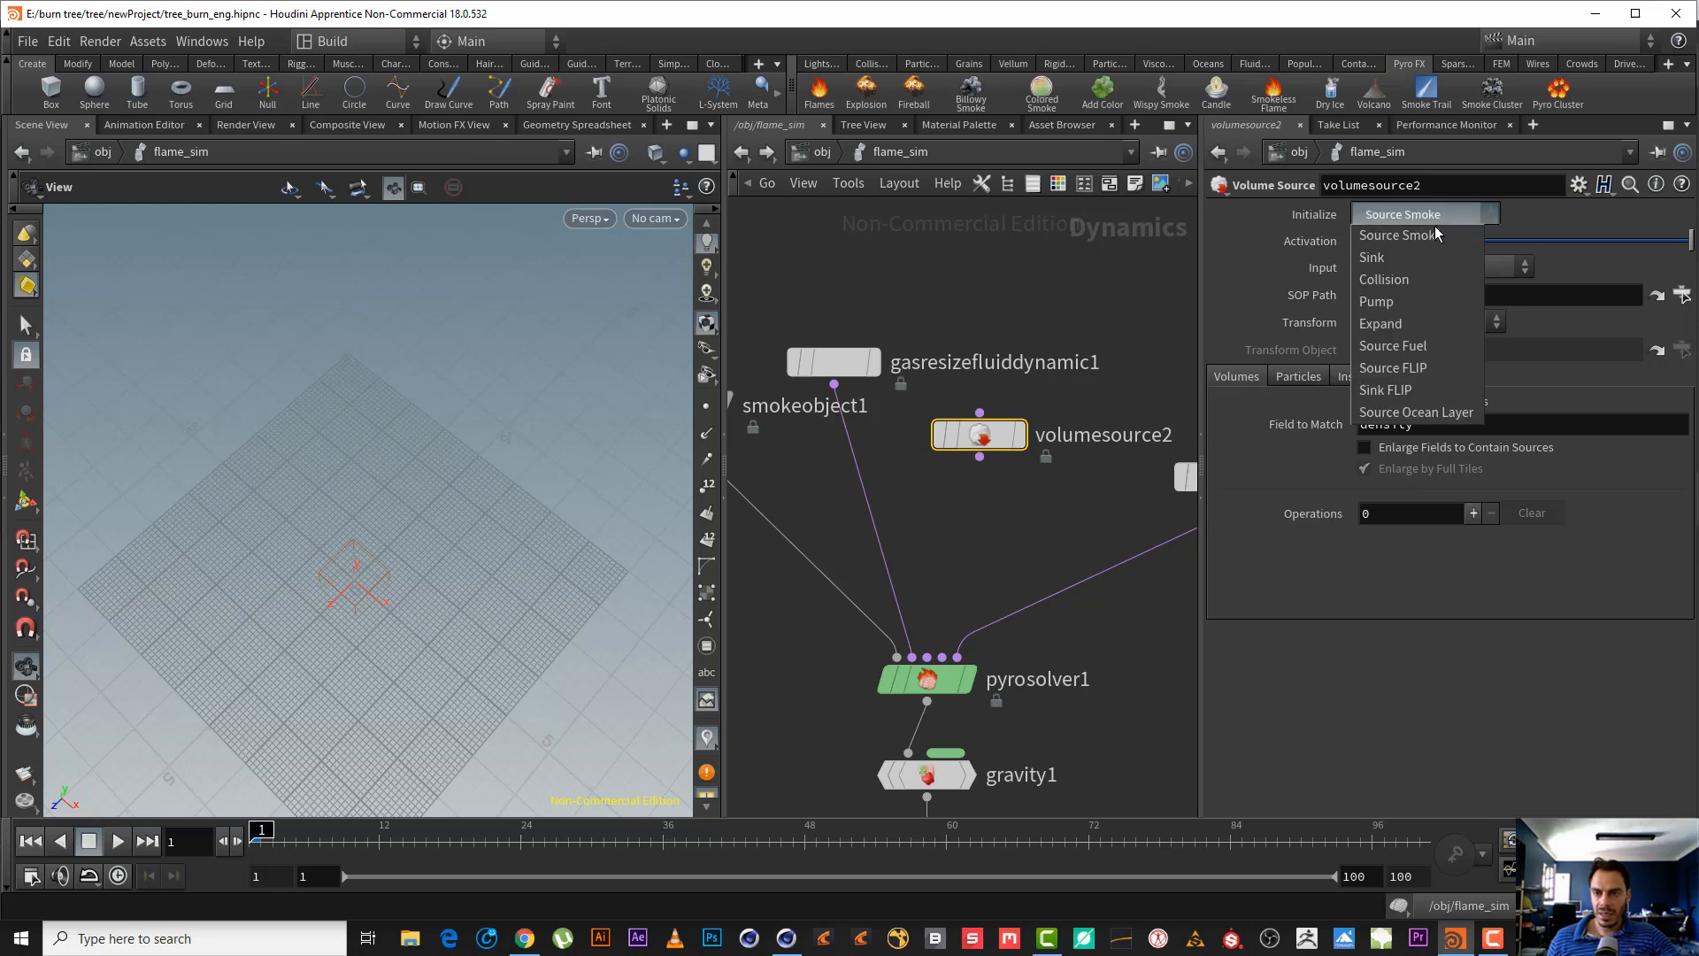
click(1439, 345)
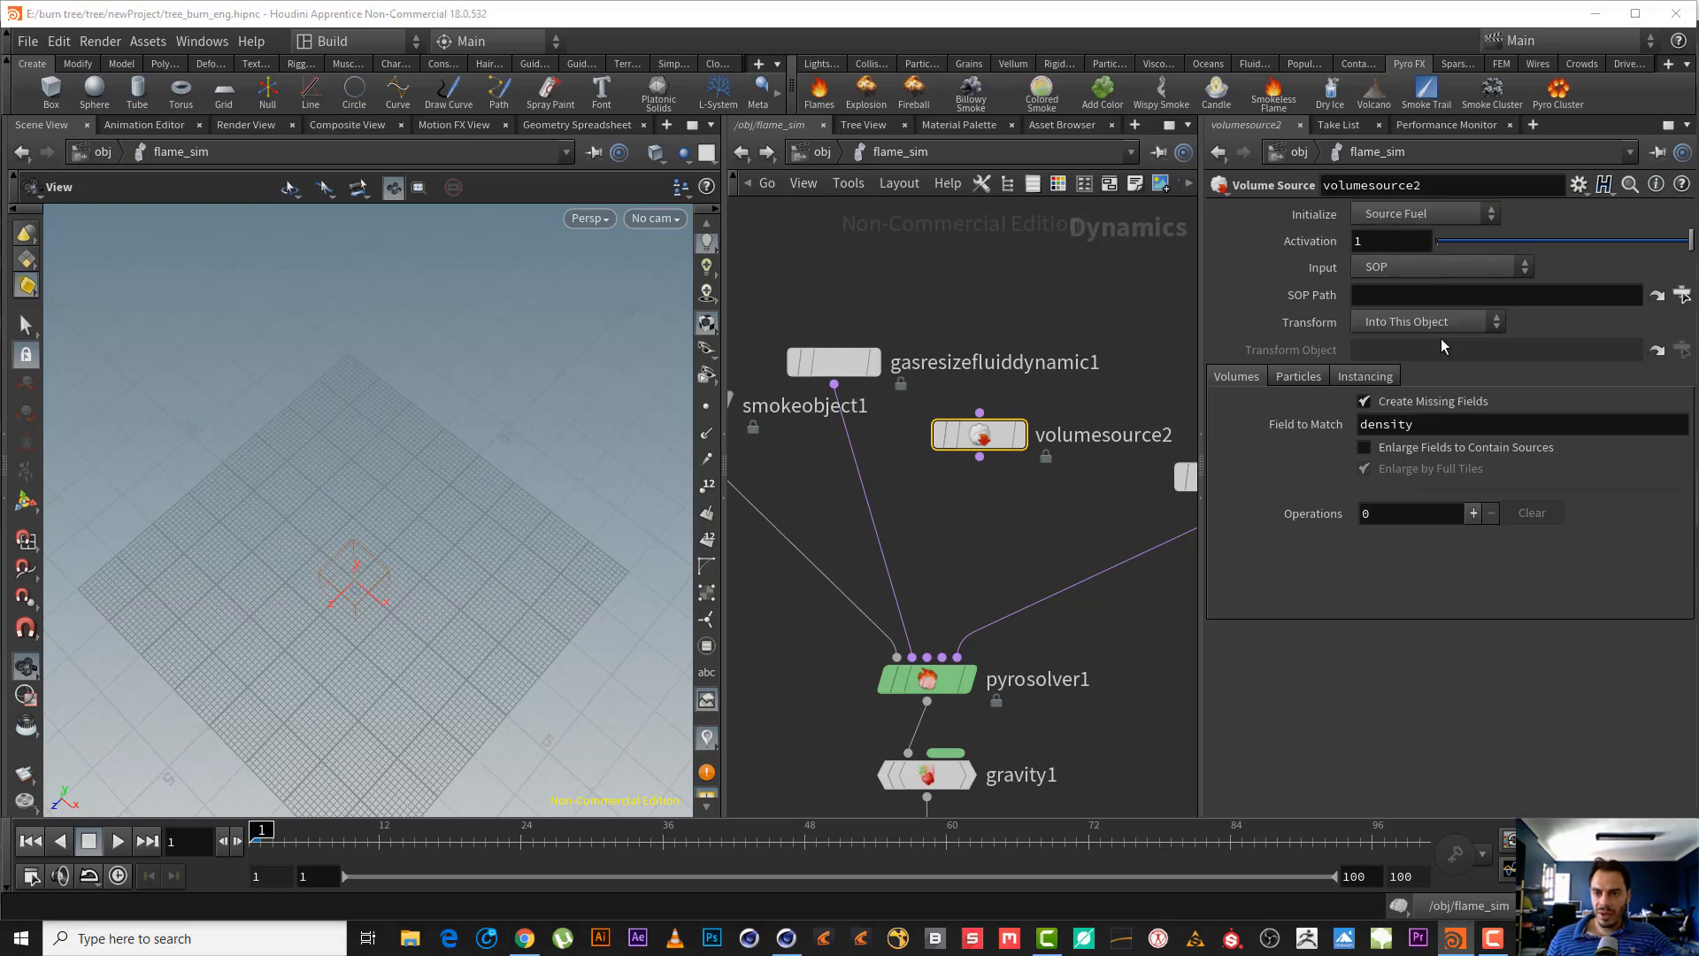
scroll(1328, 354, down, 4)
click(1228, 214)
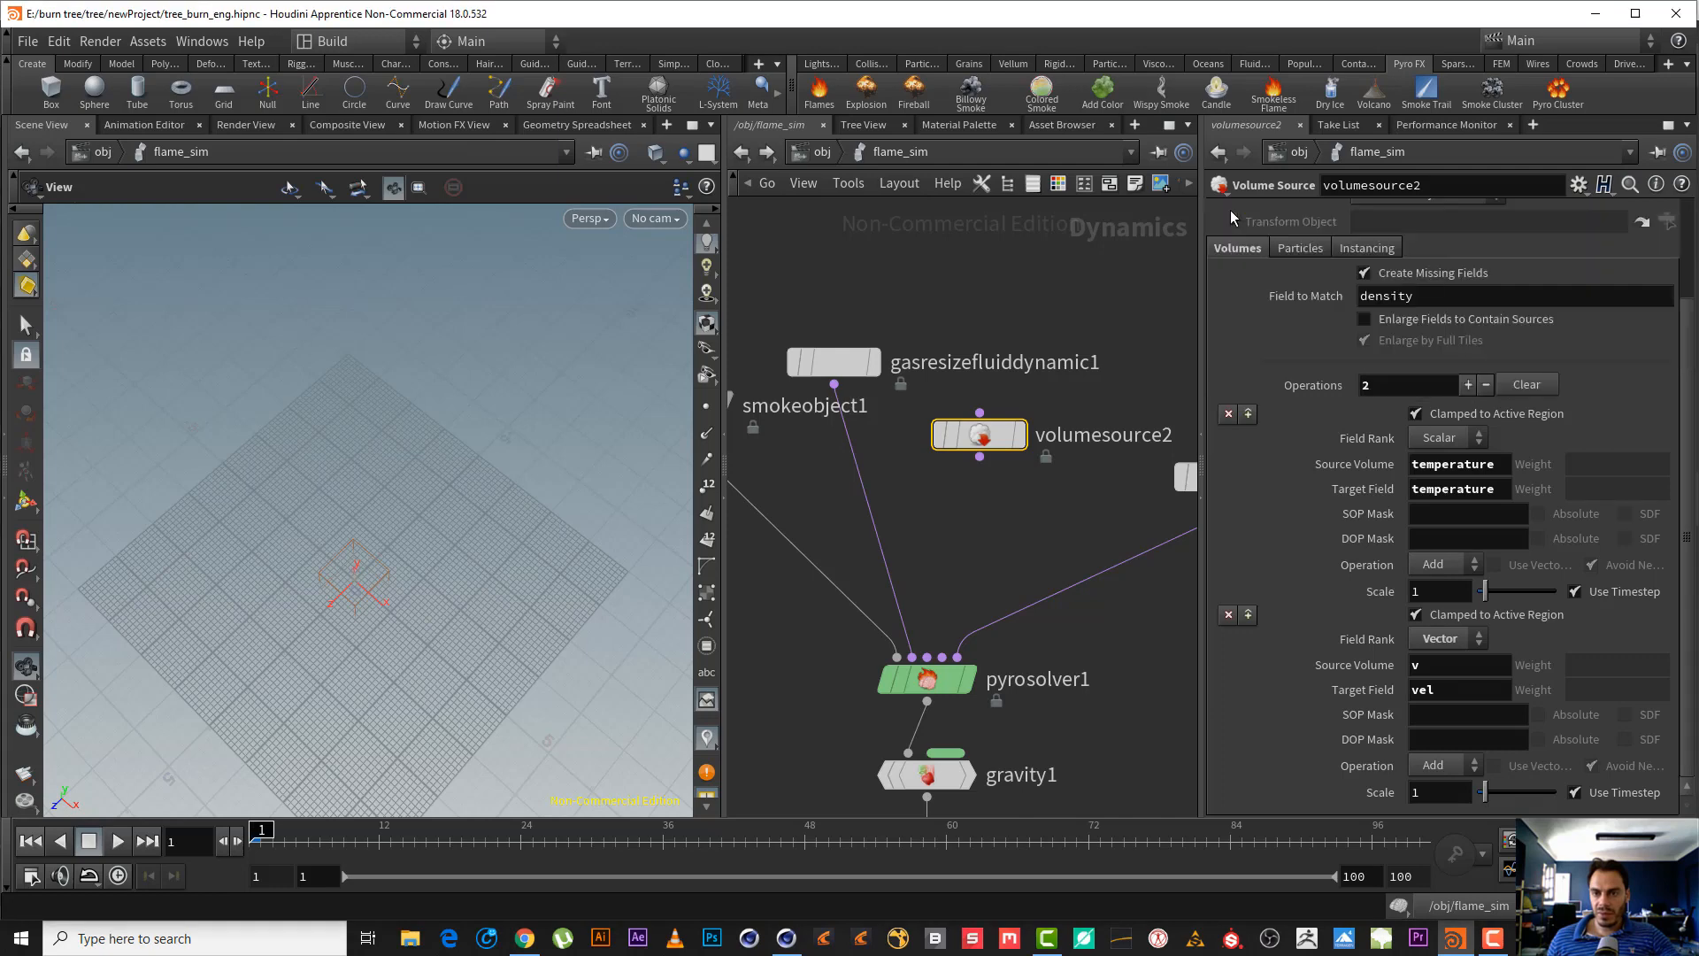
click(1229, 413)
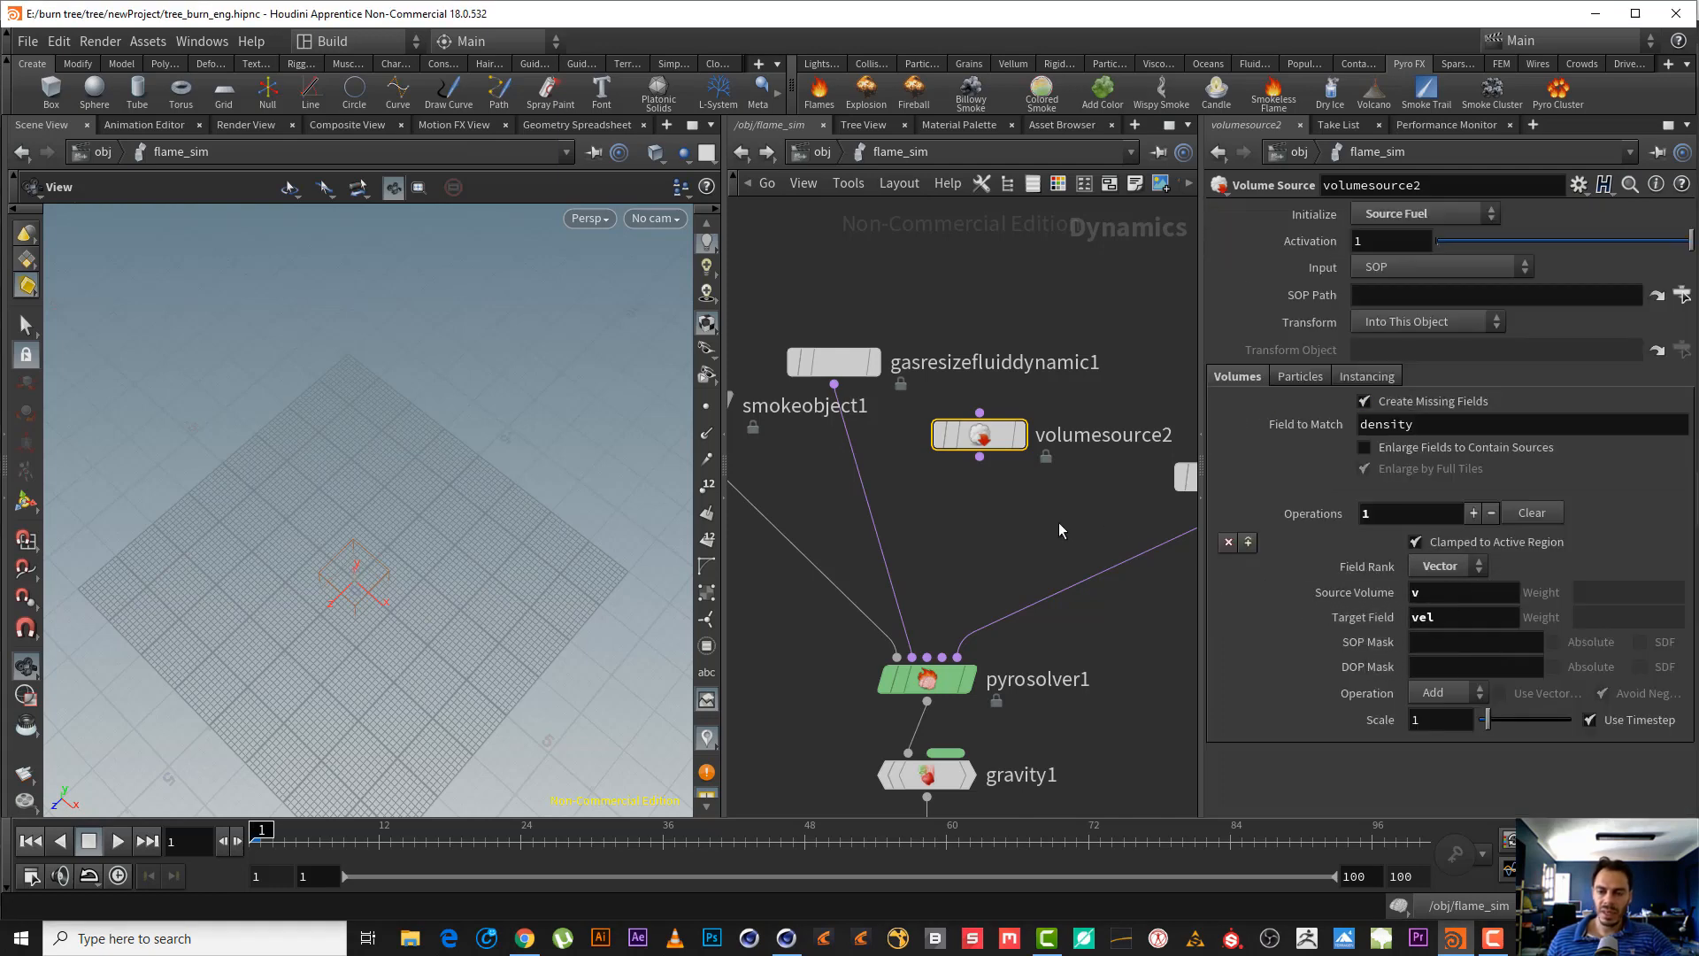
- Connect the output of volumesource2 to the third input of pyrosolver1
middle_drag(990, 496, 906, 340)
right_drag(906, 340, 952, 373)
drag(859, 283, 860, 284)
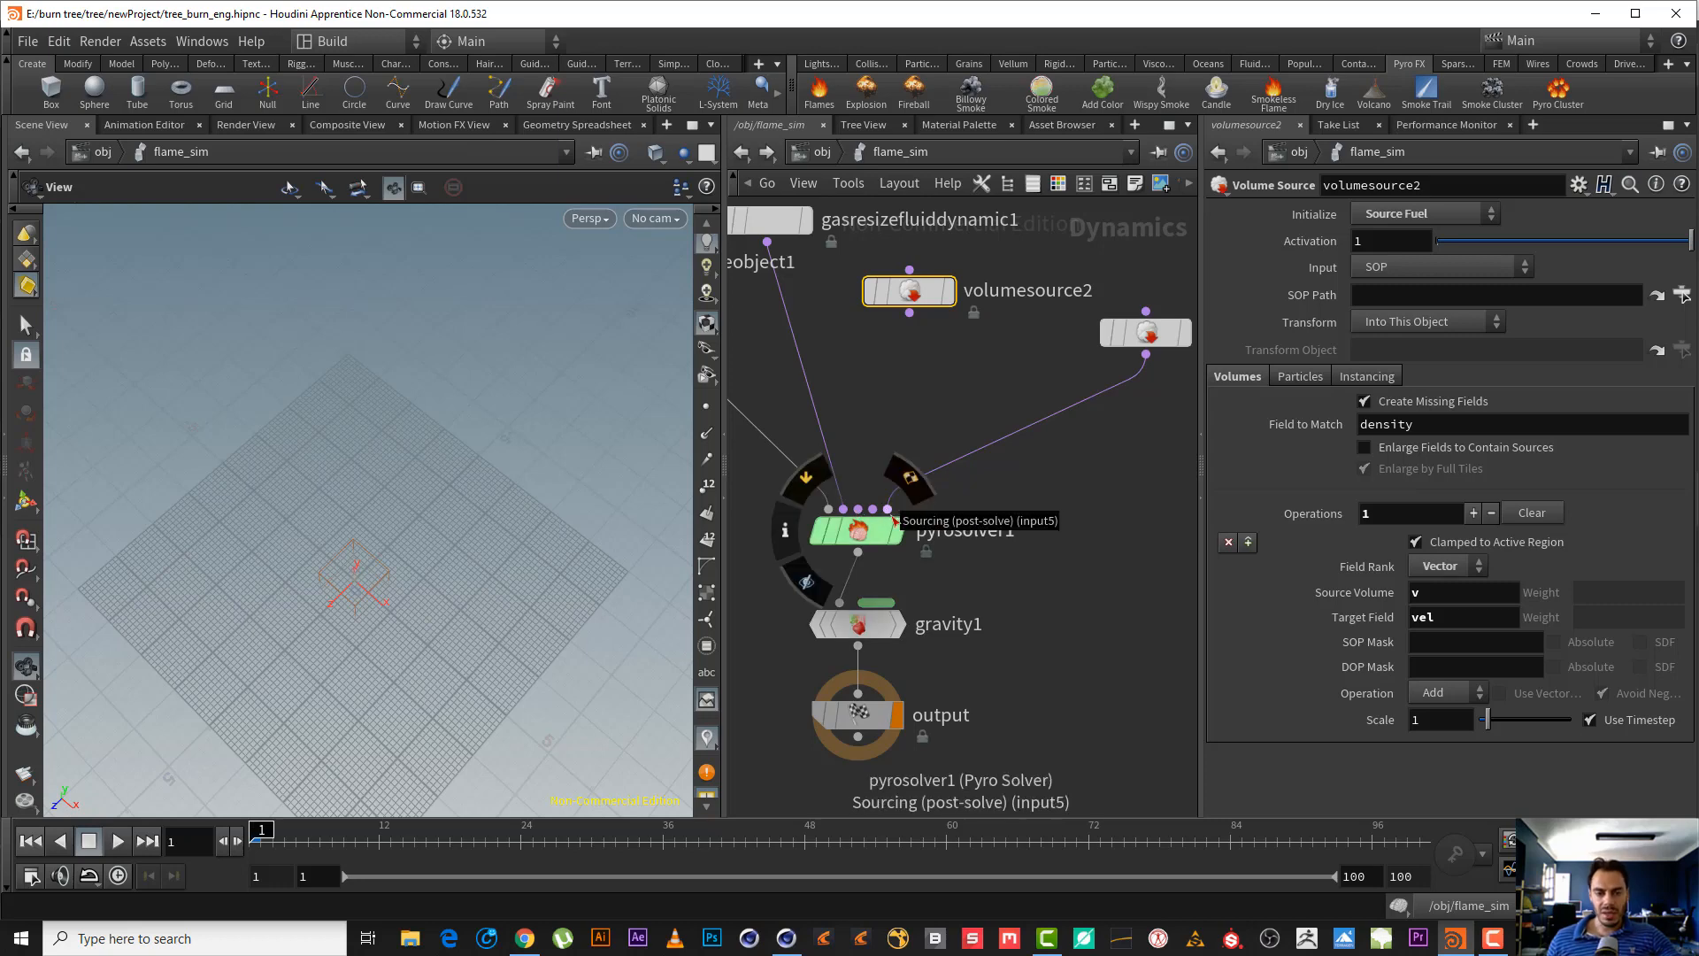
click(908, 312)
click(858, 496)
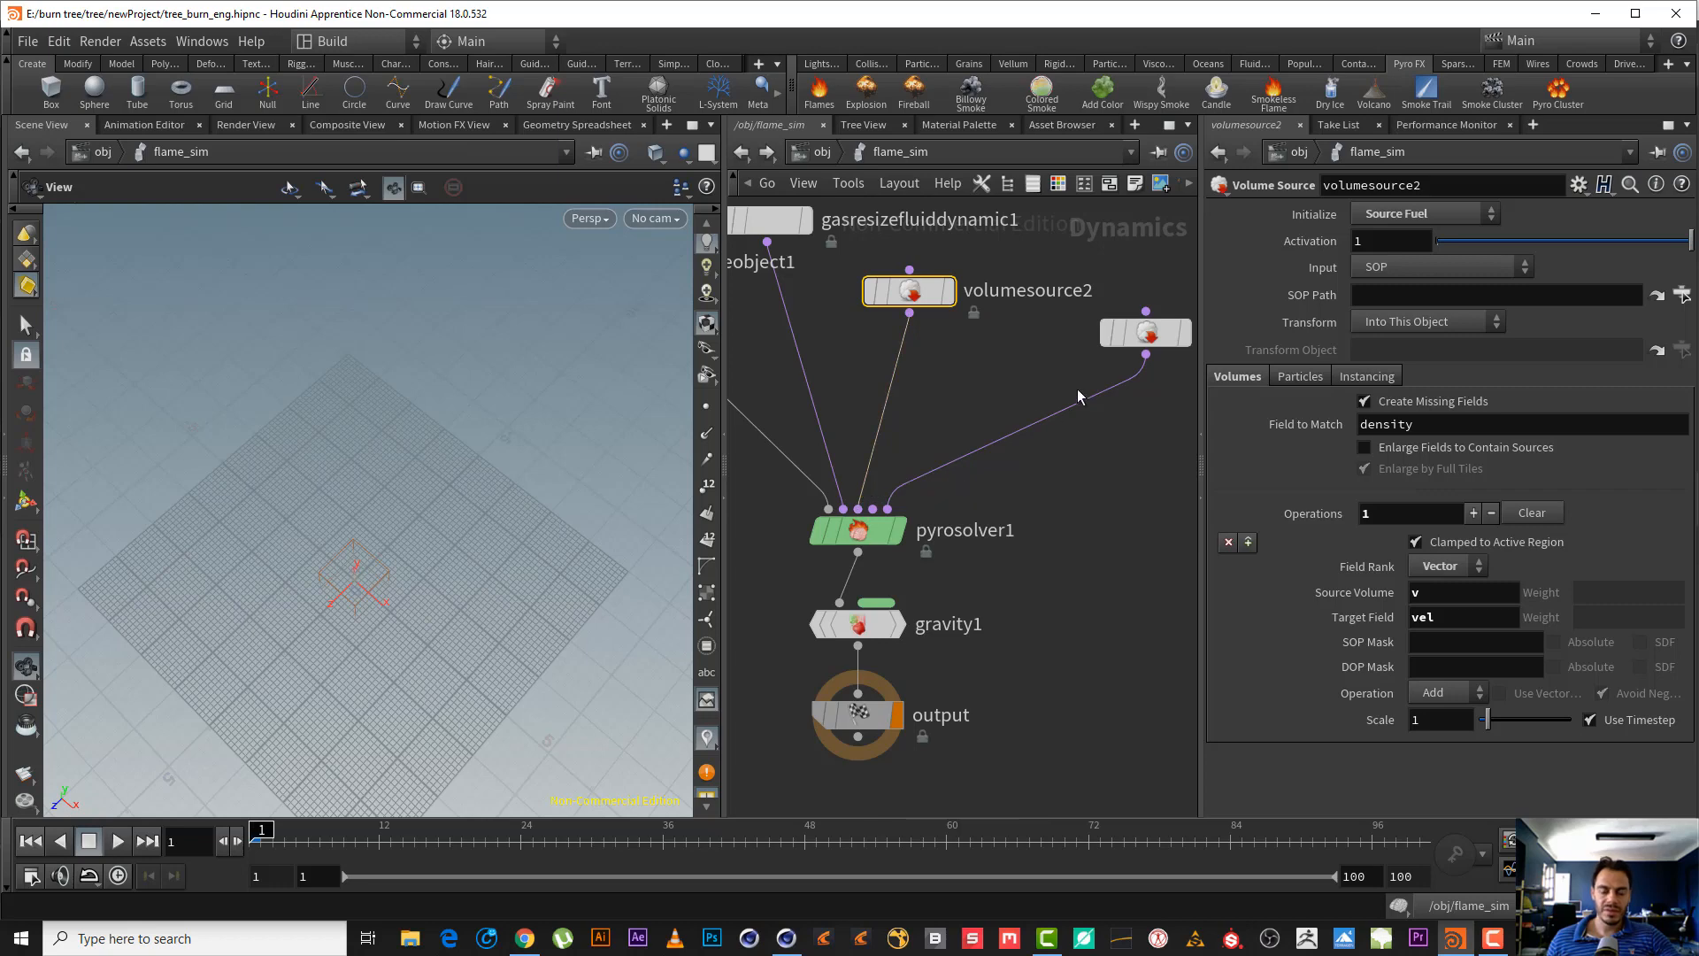
- Set volumesource2's SOP Path to /obj/flame_src/OUT_V and the Scale of its velocity operation to 5
drag(248, 638, 368, 475)
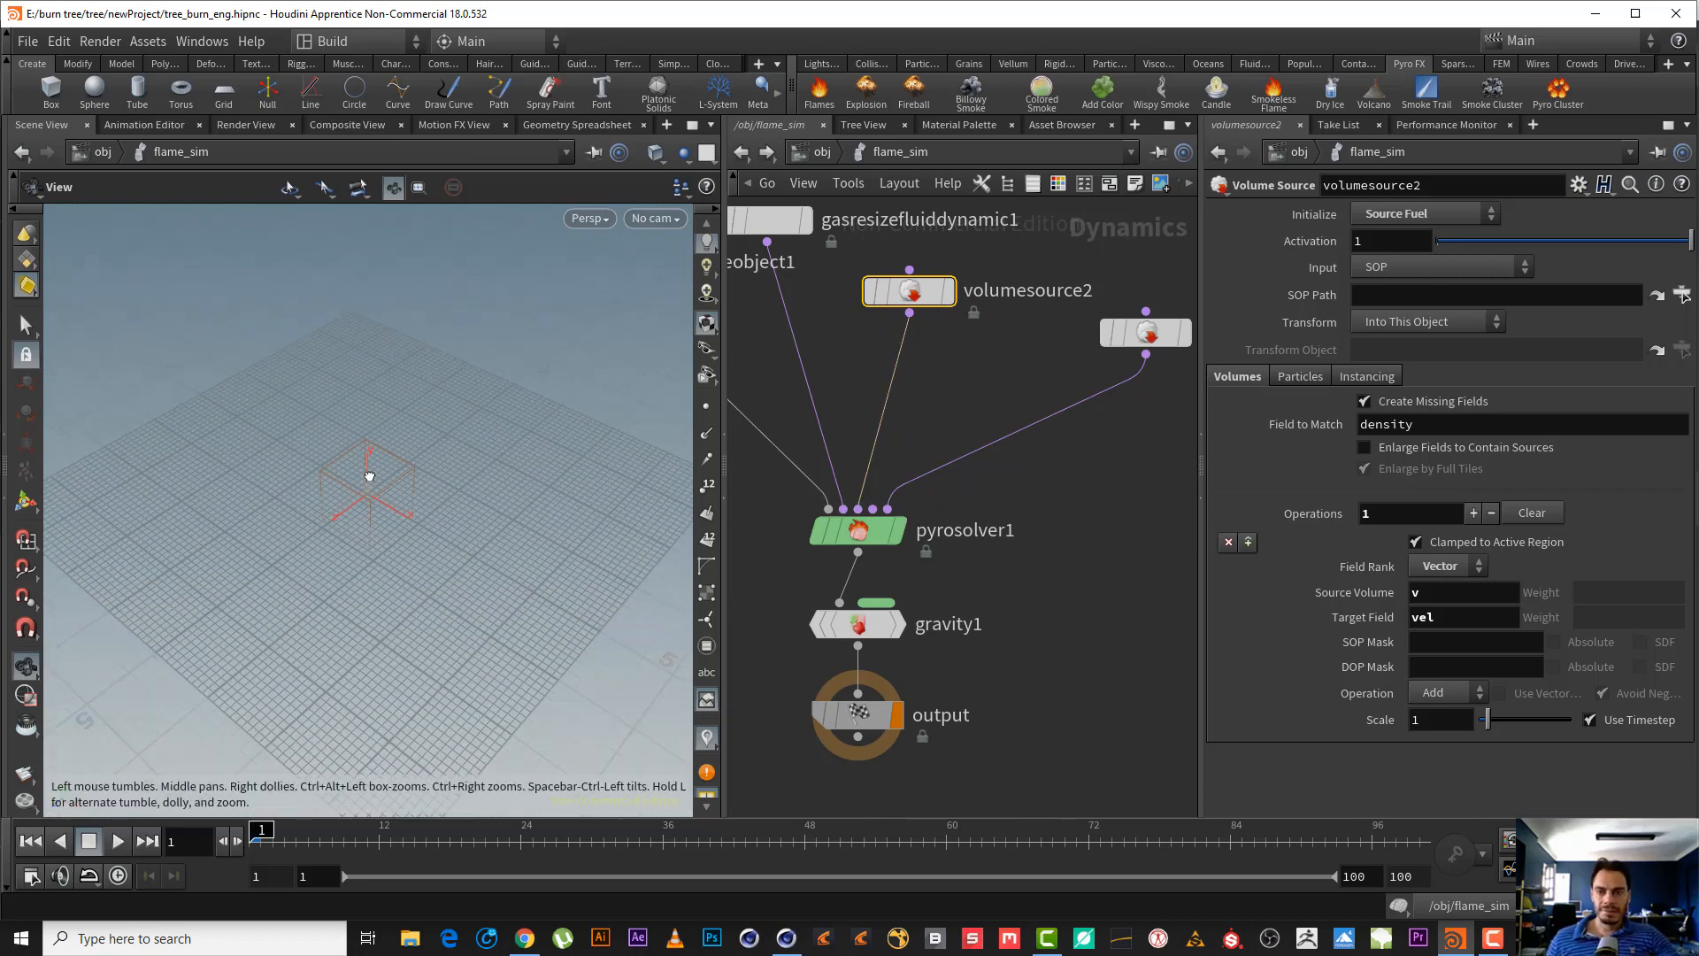
click(1681, 294)
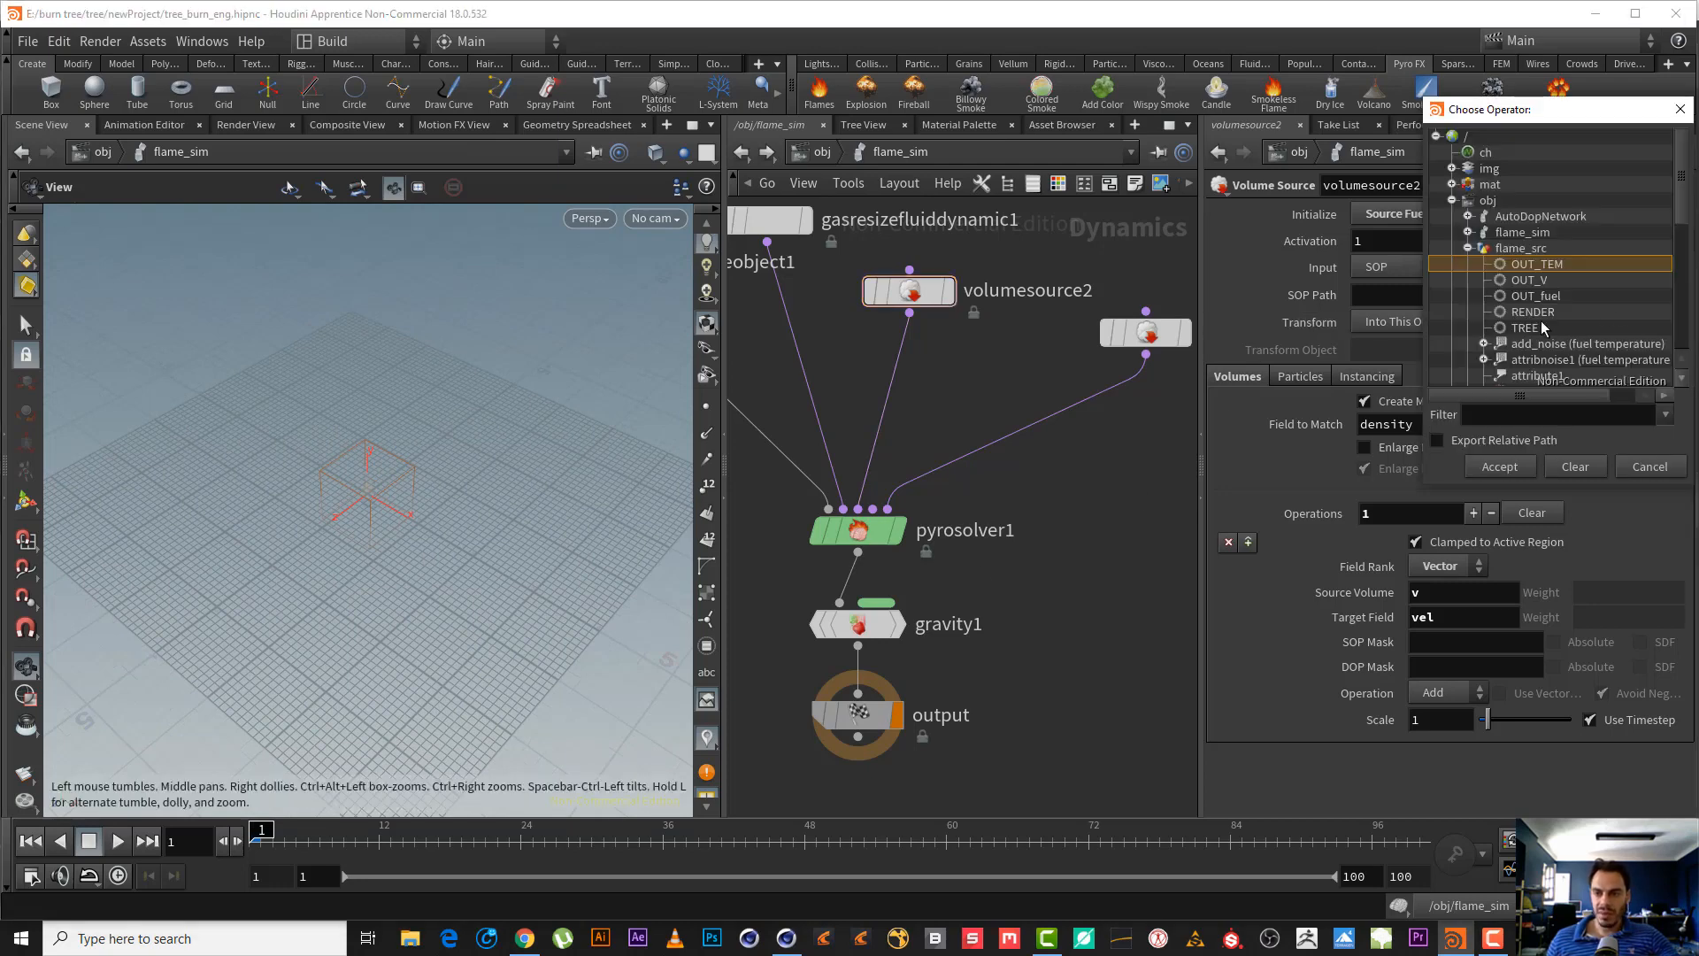
double_click(1531, 281)
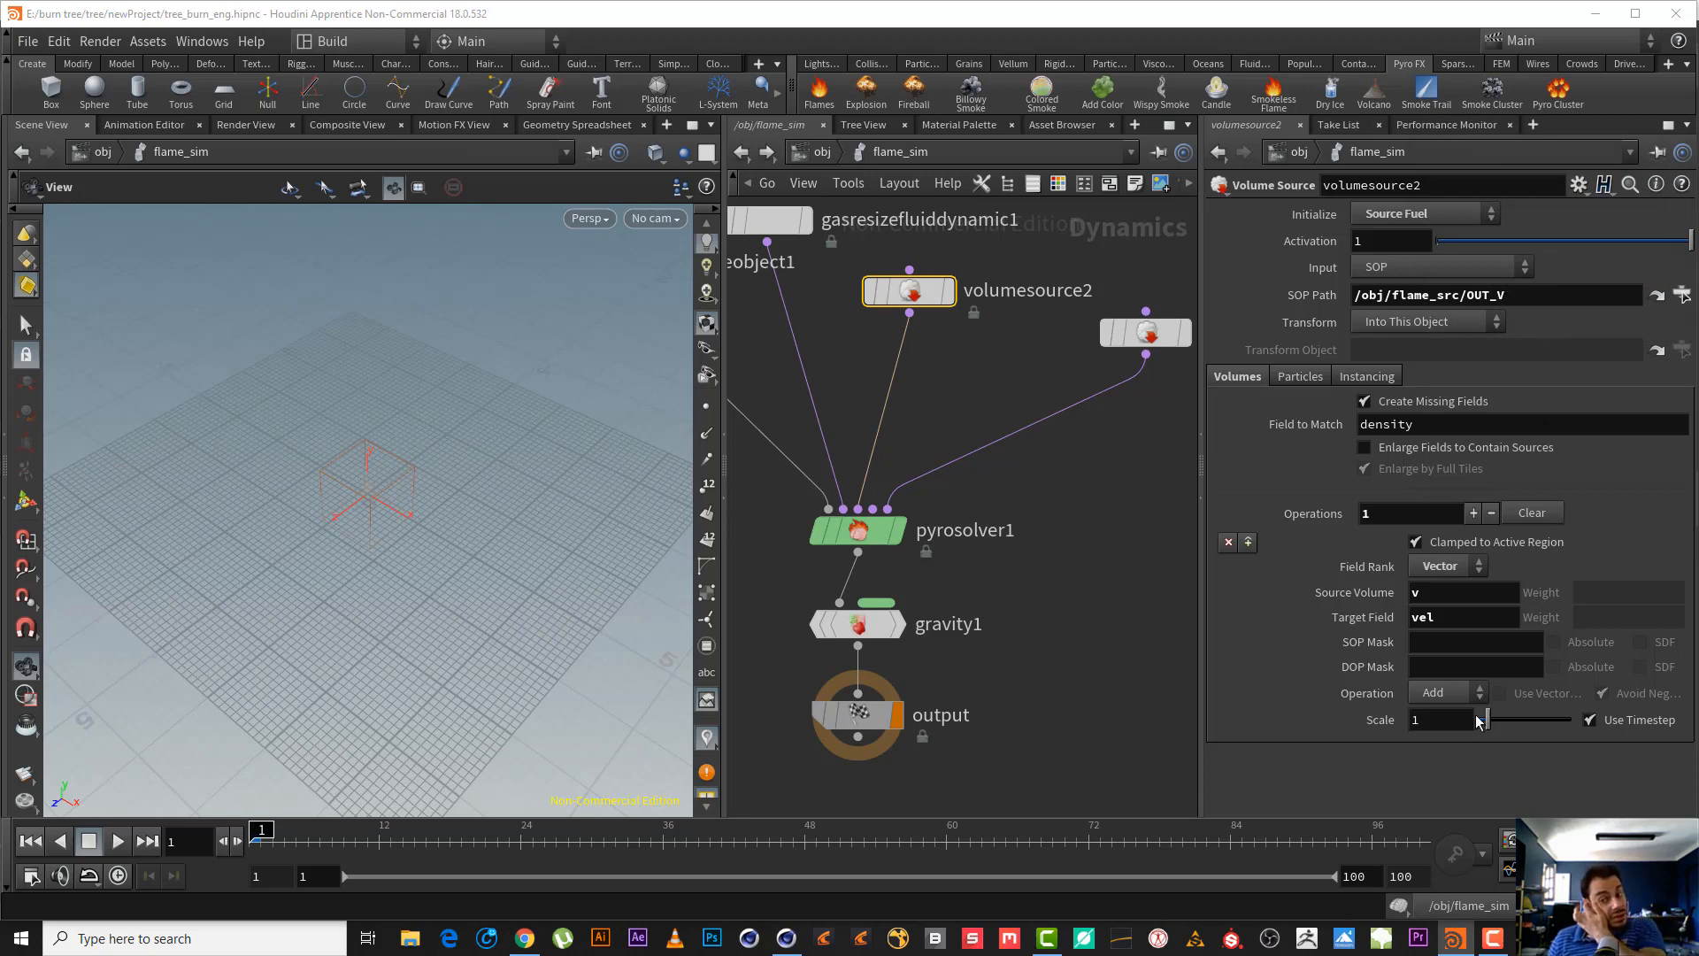
drag(1447, 723, 1264, 729)
text(5)
key(Return)
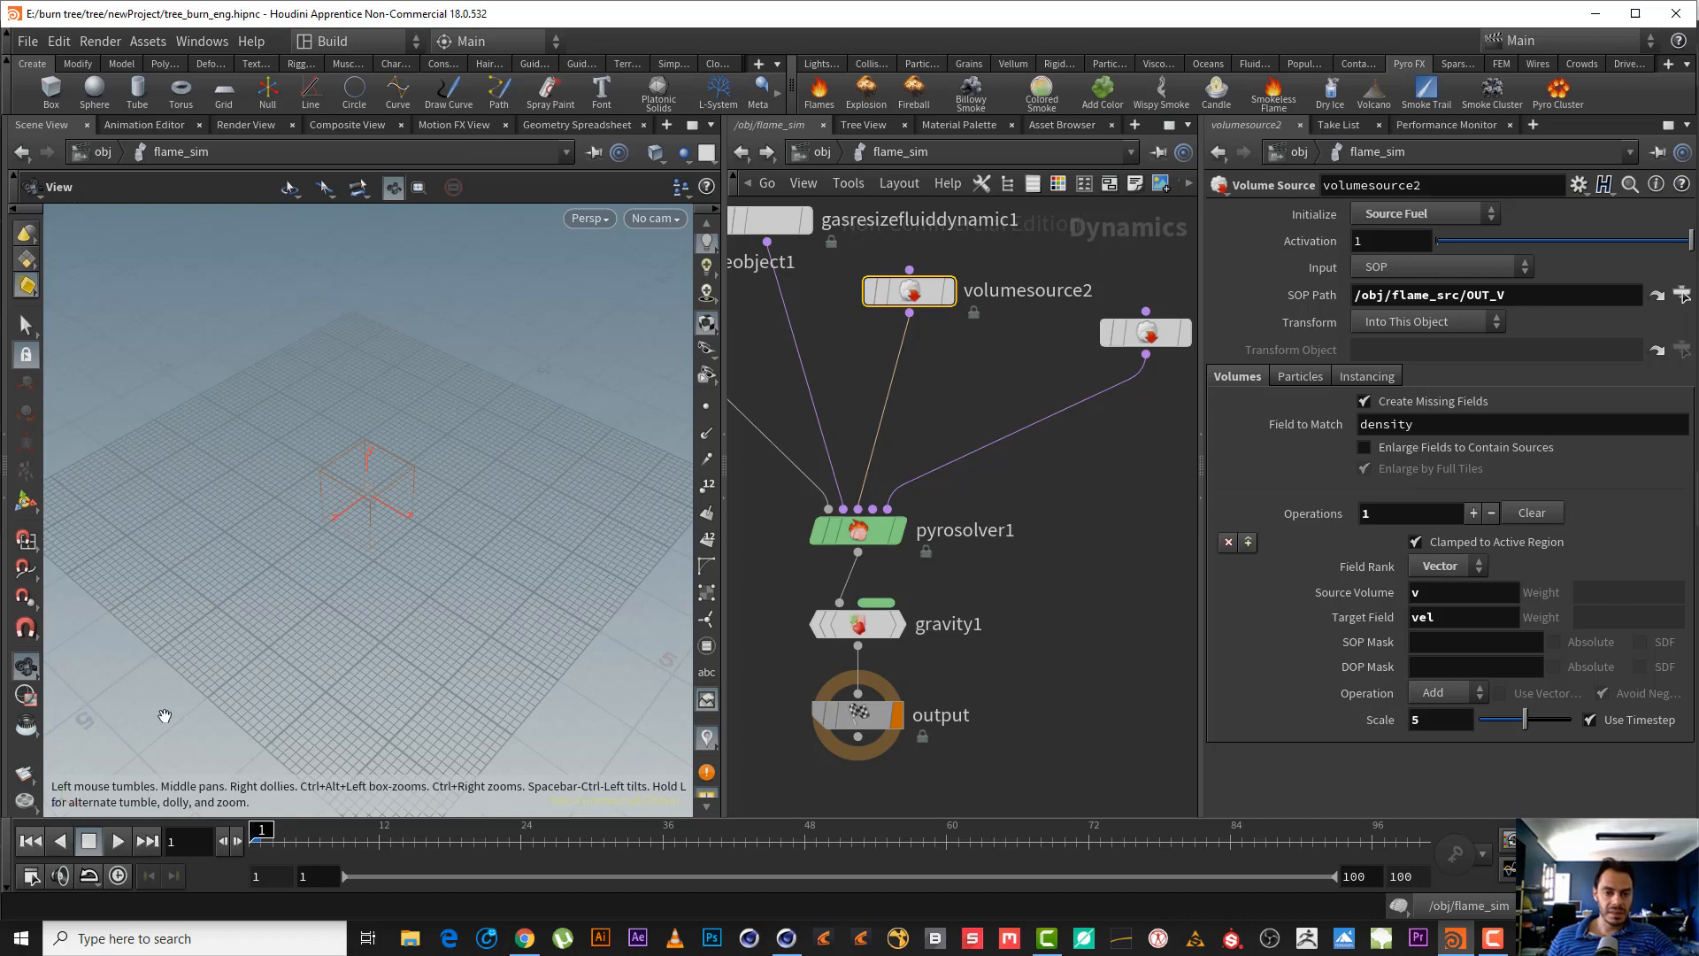
- Save the scene and start a flipbook of the fire simulation over the $RFSTART to $RFEND frame range
right_drag(369, 595, 199, 674)
drag(328, 620, 360, 528)
middle_drag(360, 540, 350, 670)
mouse_move(354, 670)
right_down()
mouse_move(437, 652)
mouse_move(368, 652)
right_up()
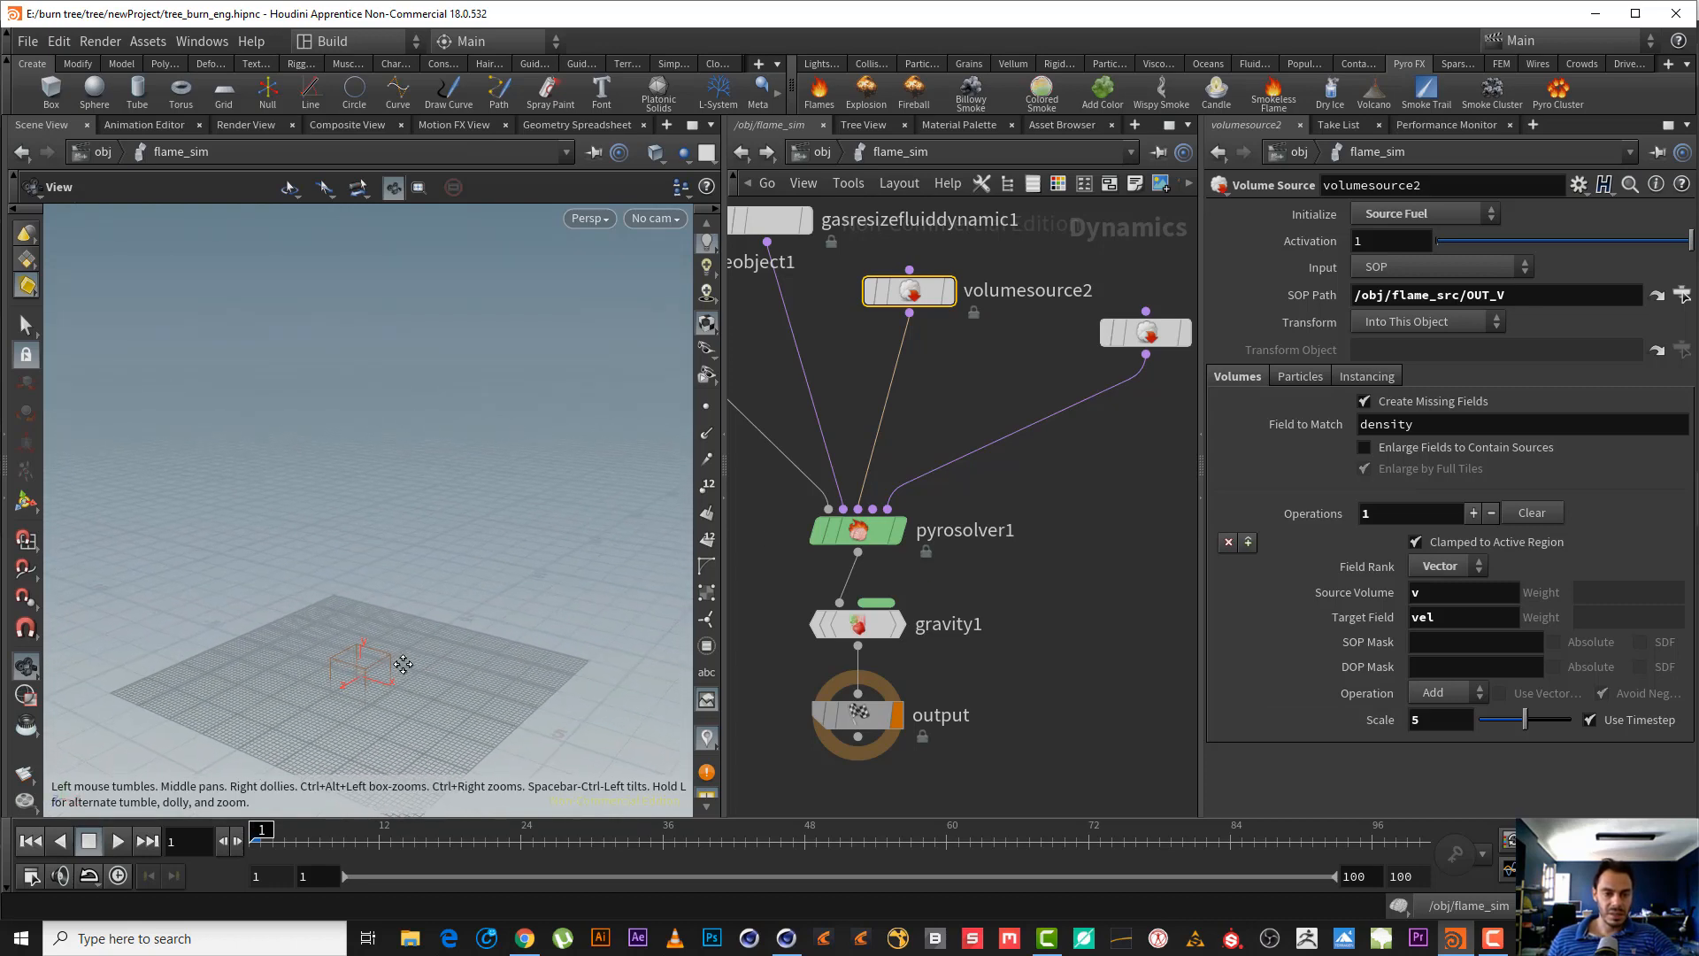
middle_drag(368, 652, 410, 629)
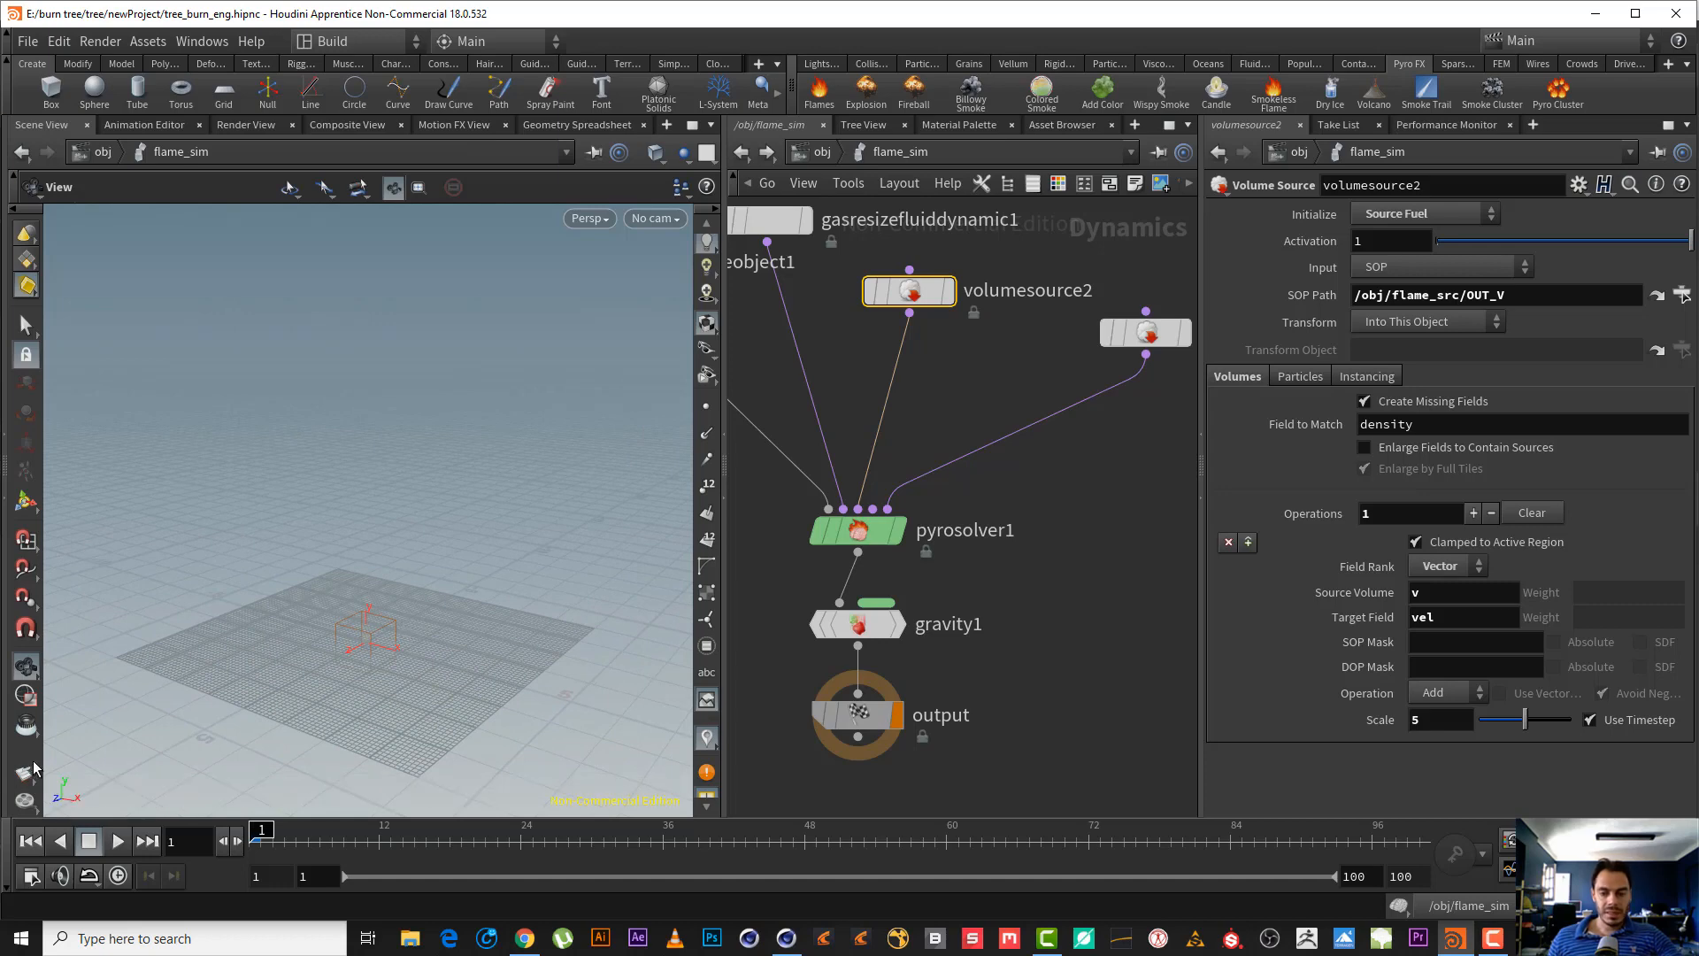
key(ctrl+s)
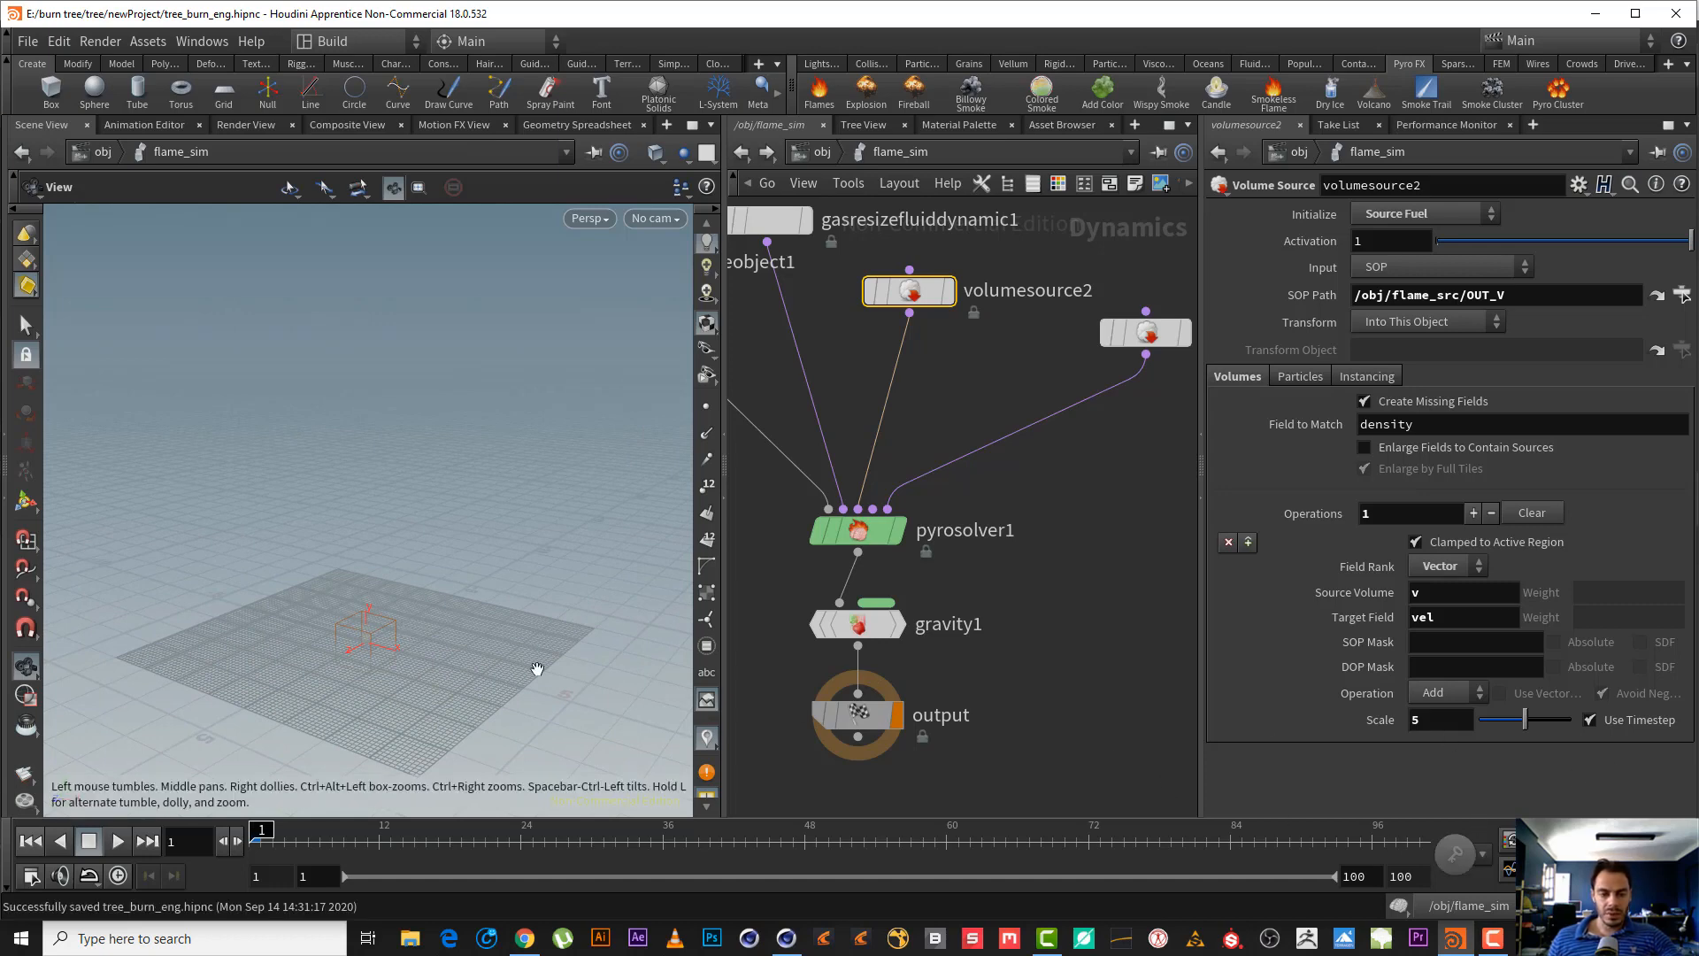
right_click(21, 783)
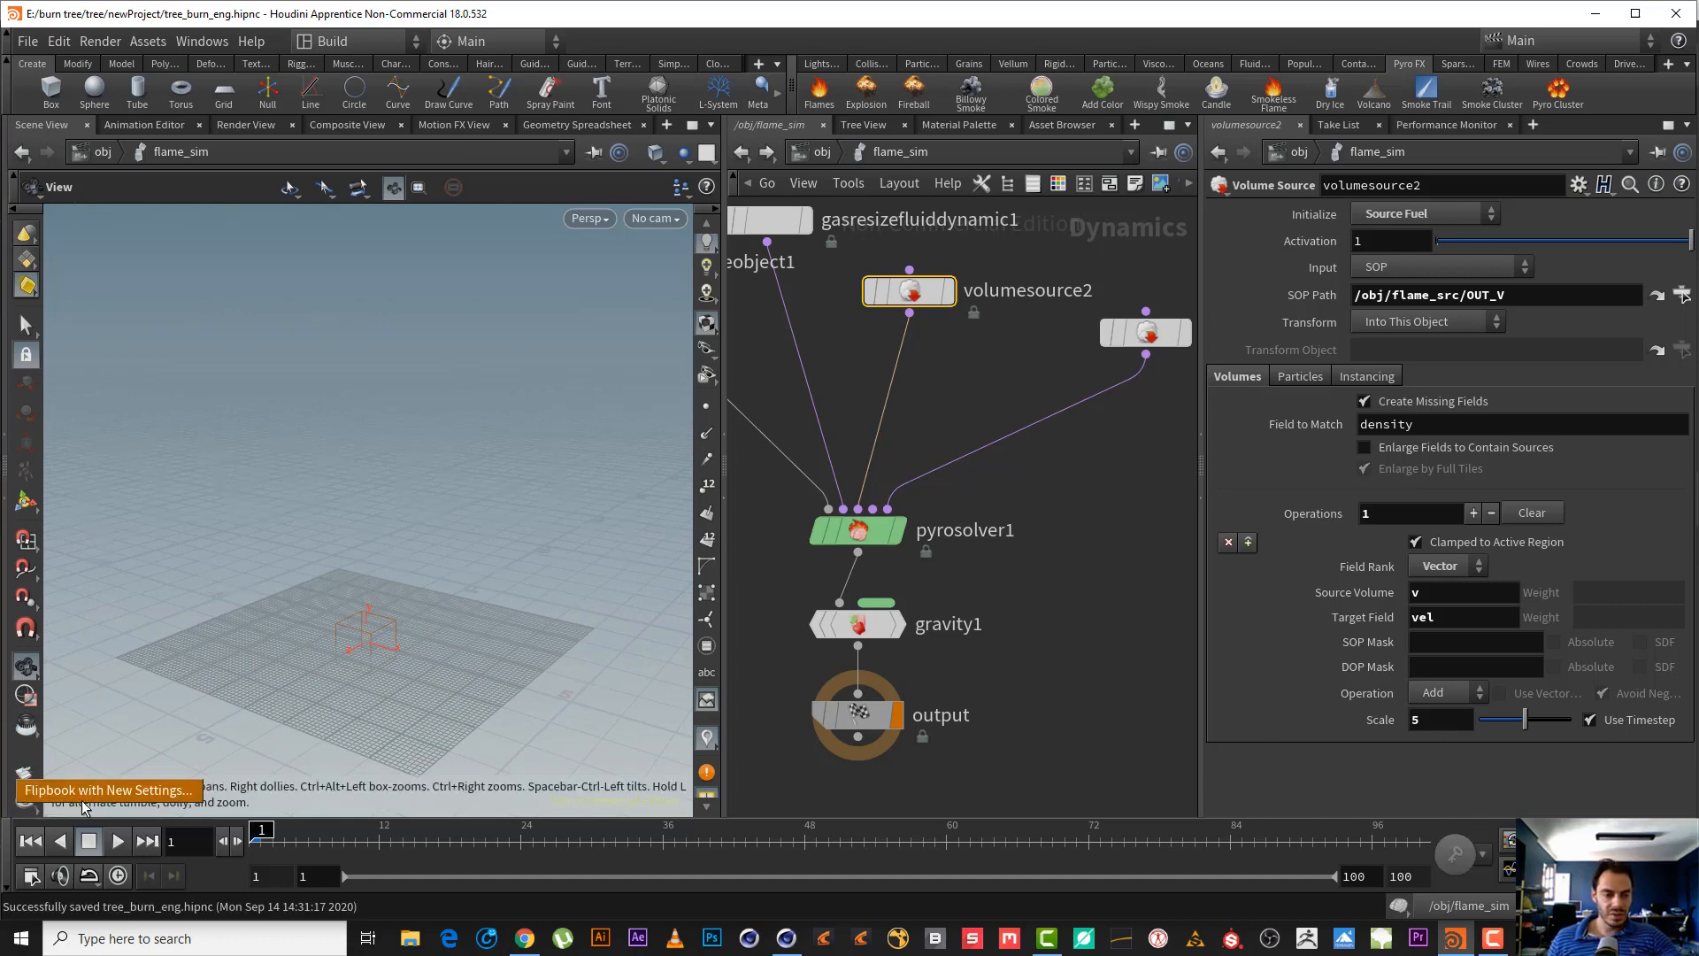
click(87, 798)
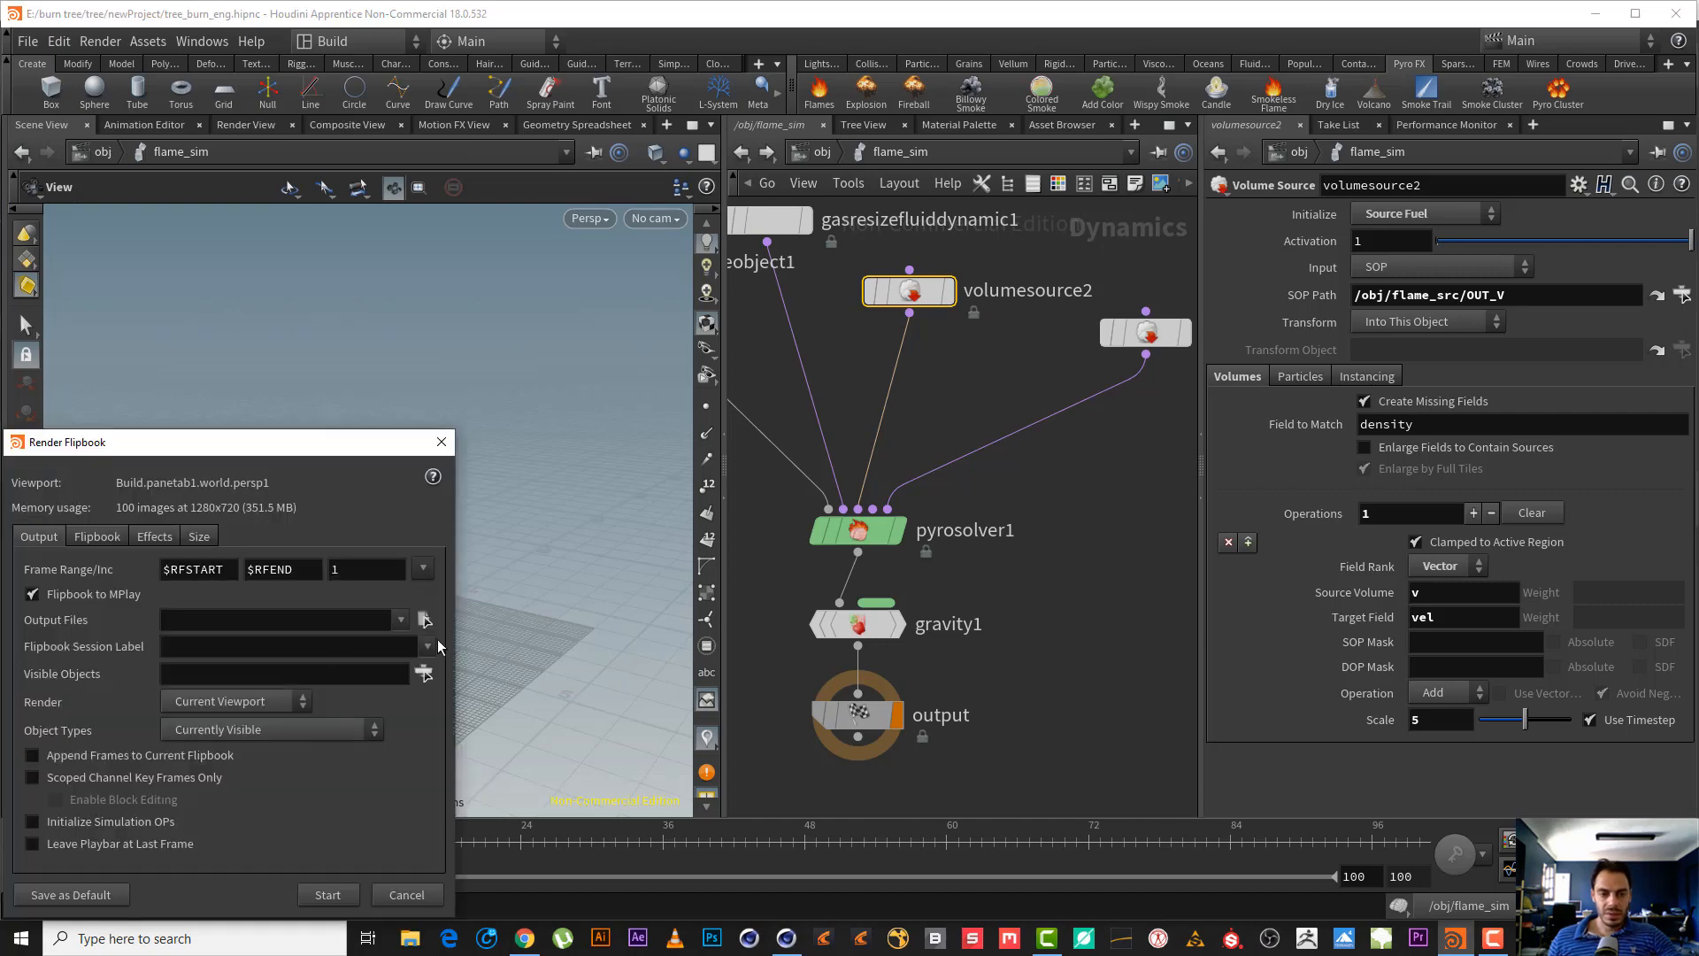
click(326, 895)
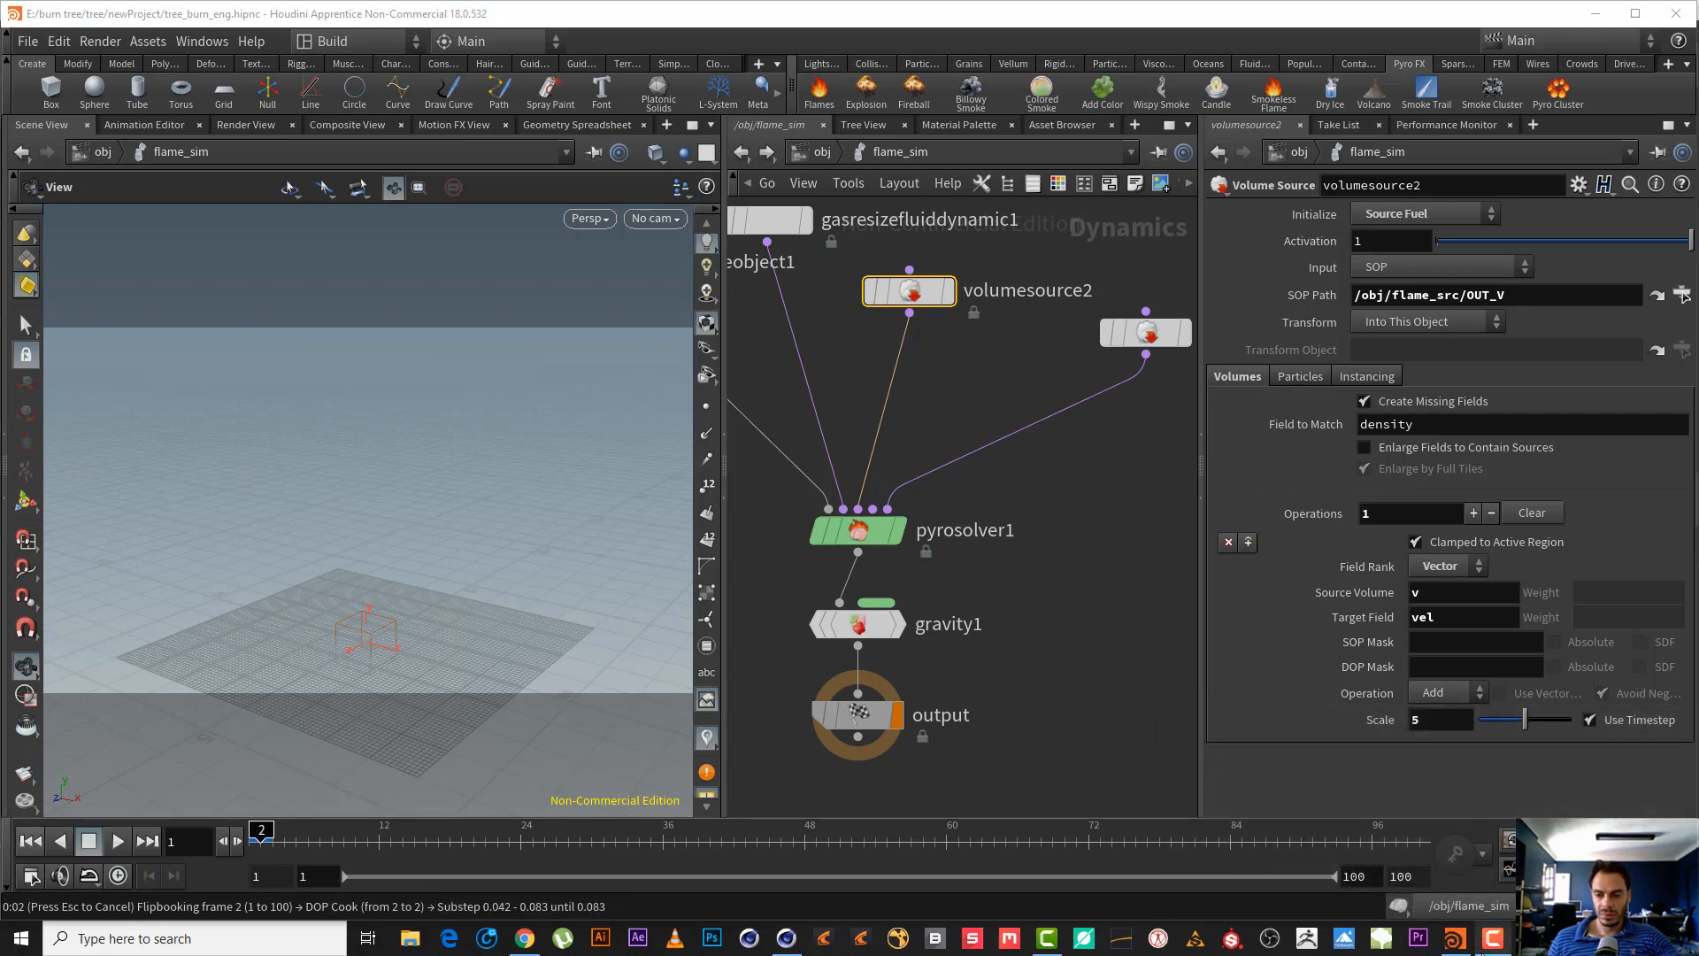
- Review the flipbook frames of the fire in MPlay and close the preview
click(1492, 944)
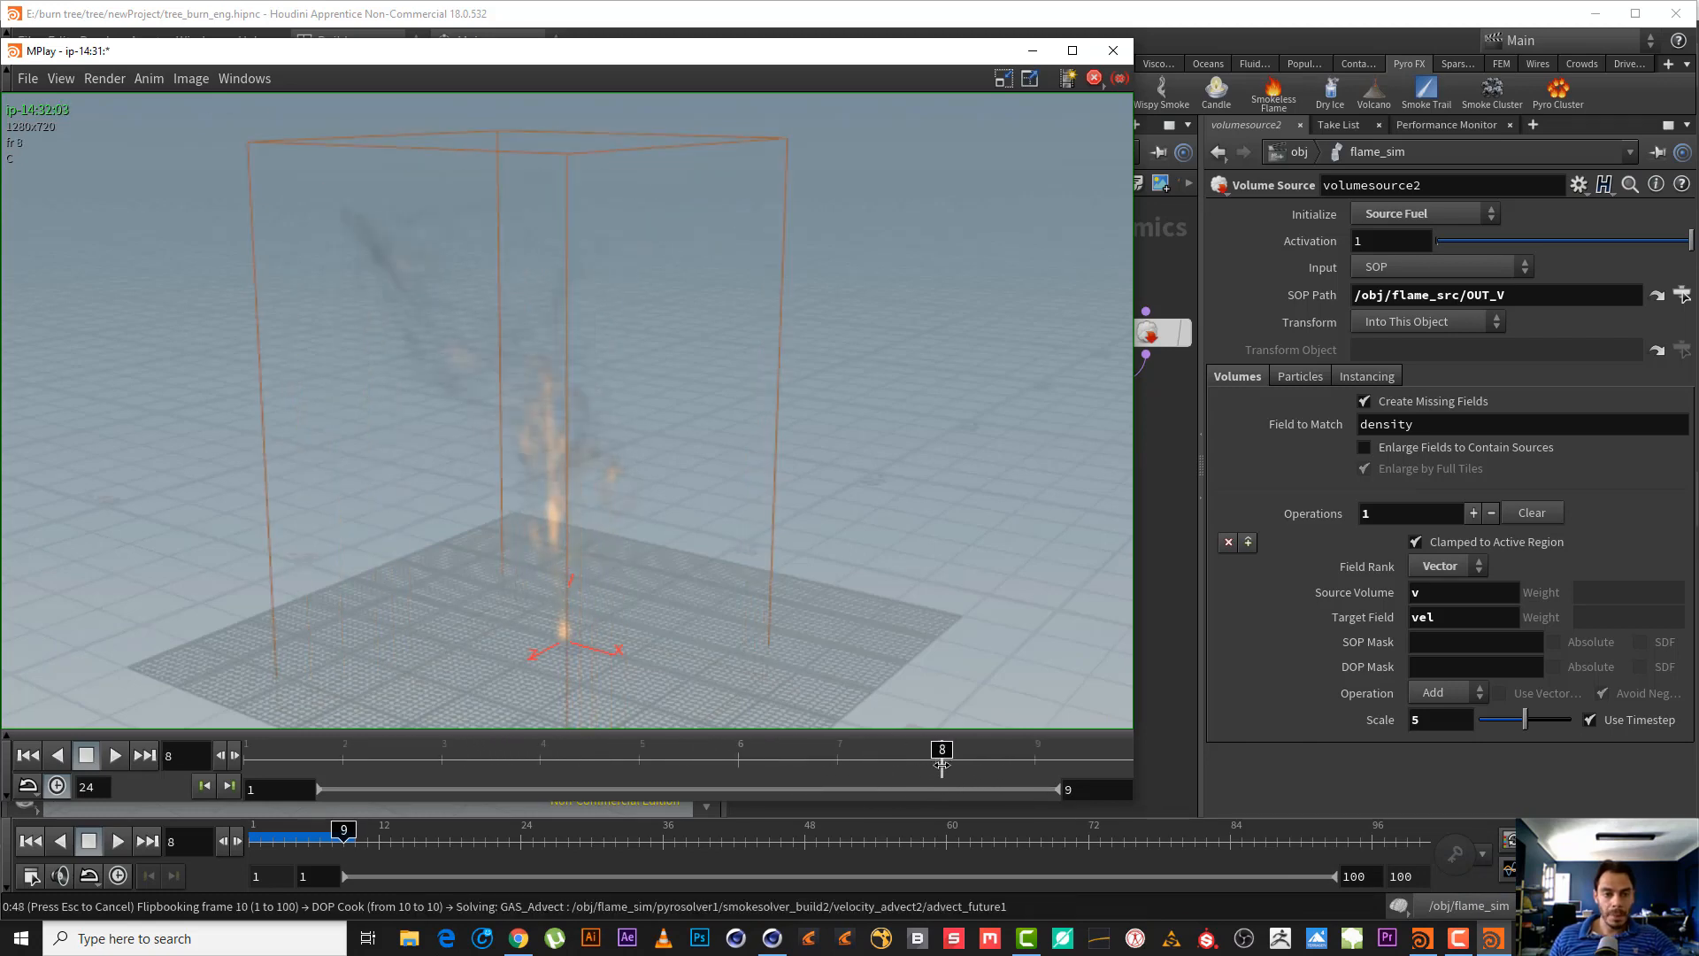
click(1026, 52)
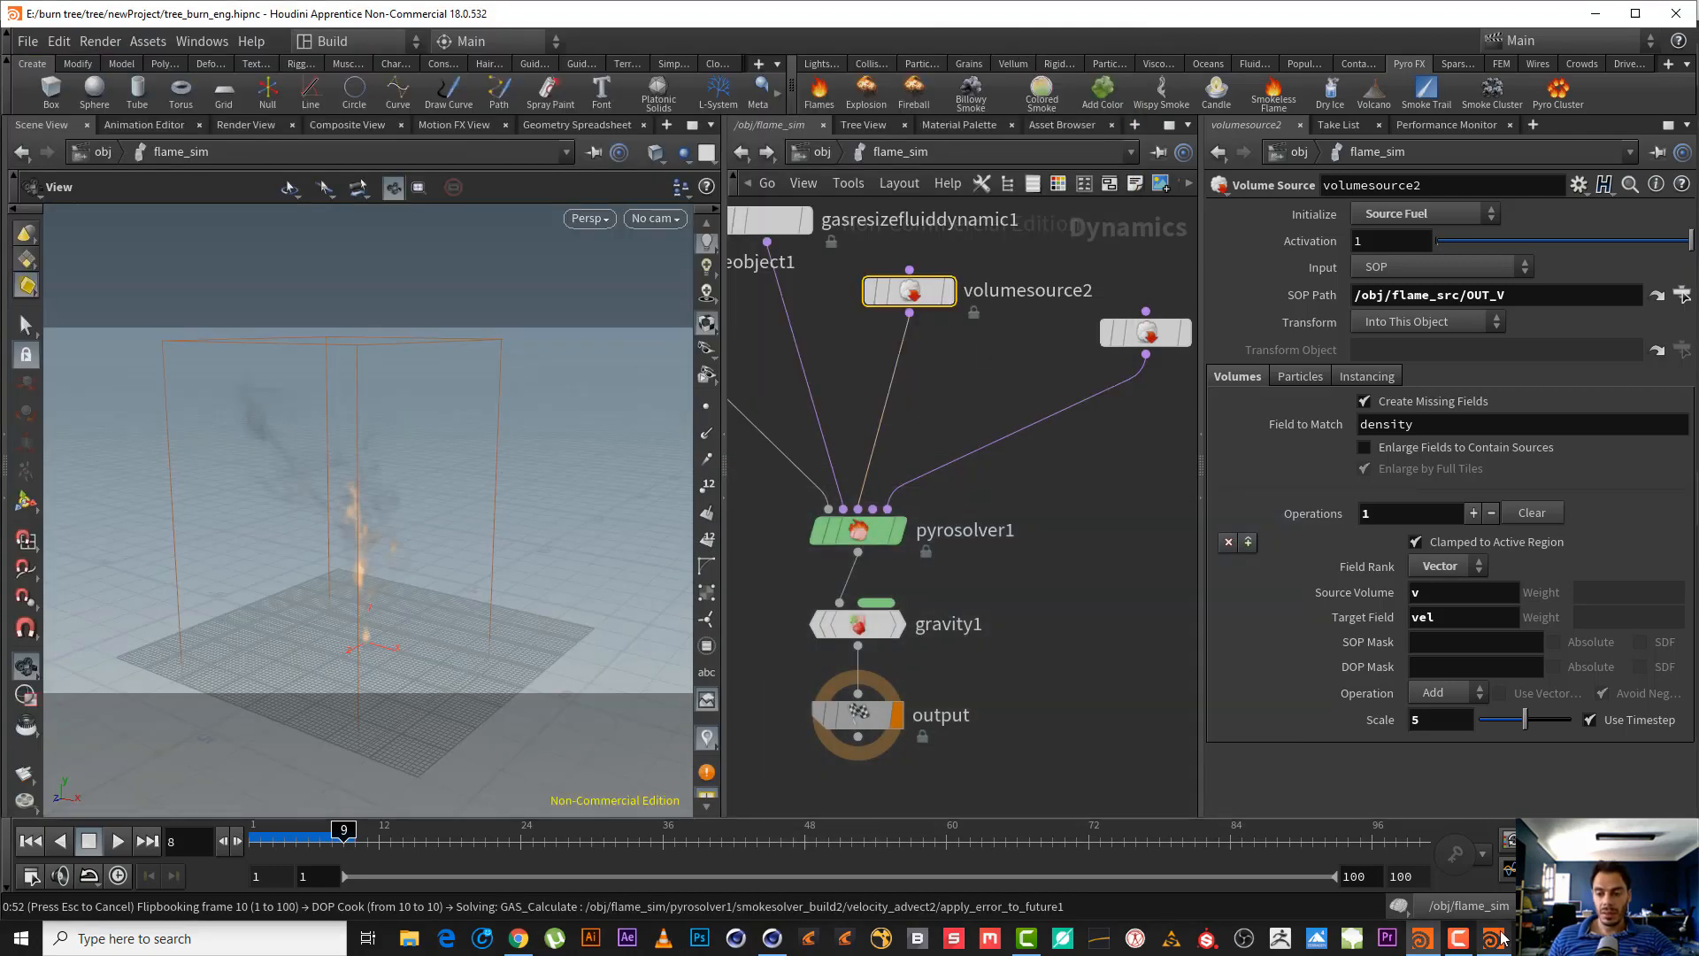
click(1495, 938)
click(1111, 50)
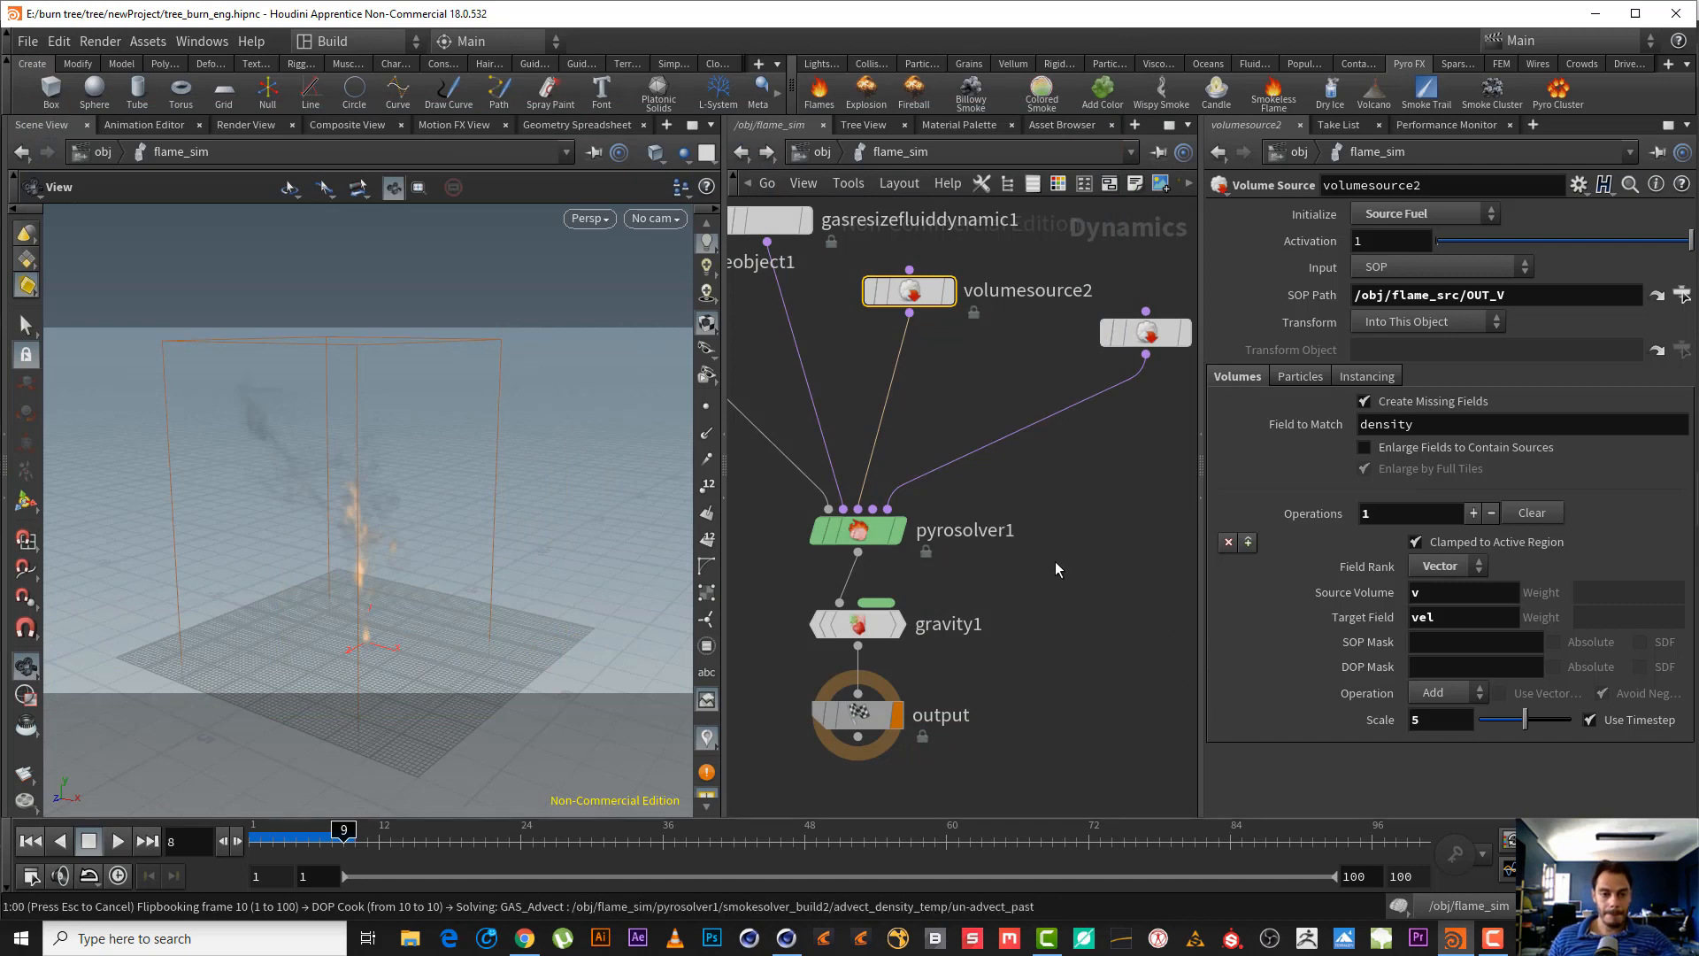
click(1492, 938)
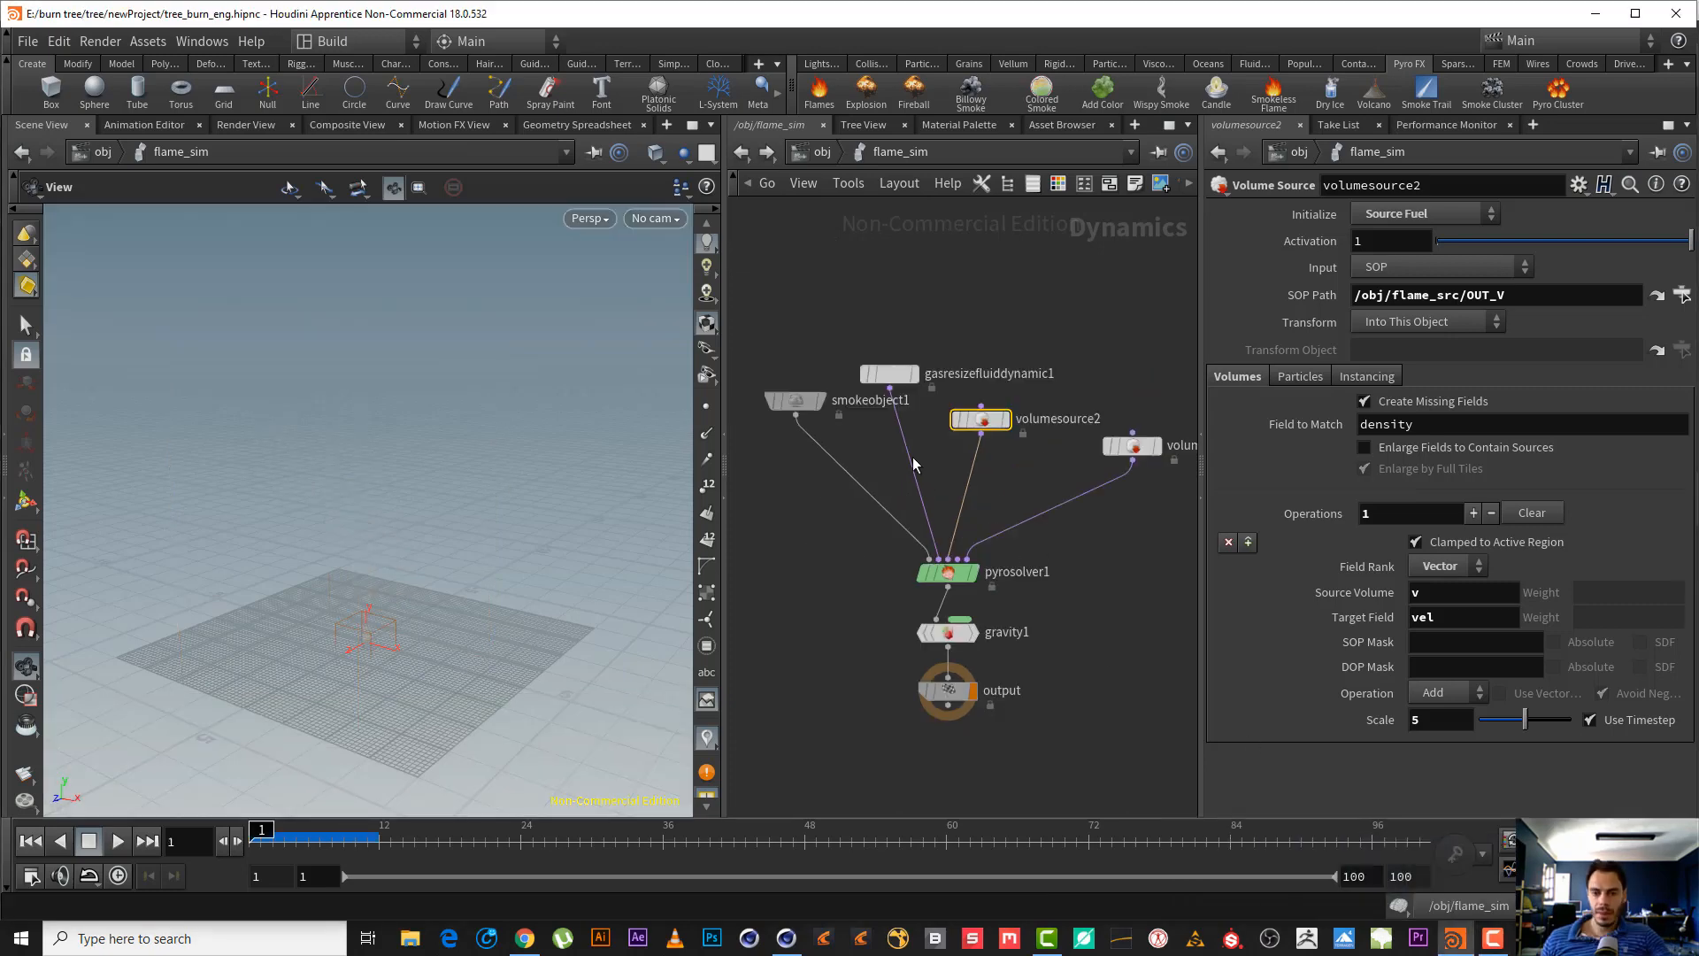
- Set the Density Scale in smokeobject1's Multi visualization guide to 5
click(794, 400)
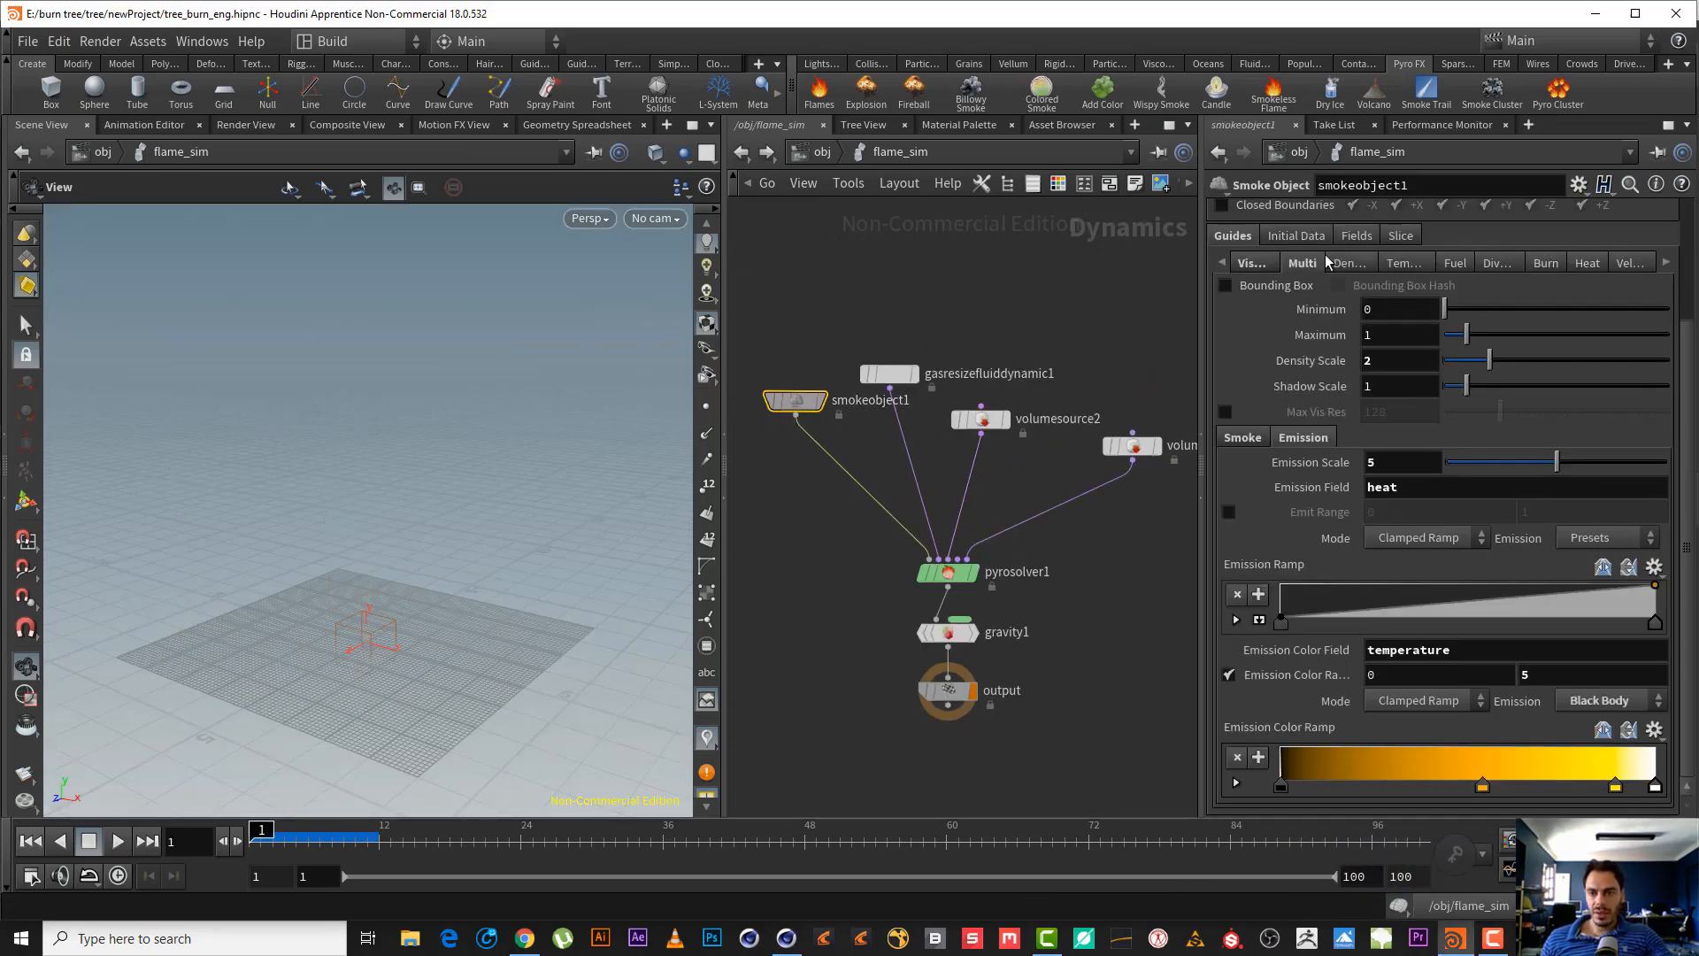
click(1398, 361)
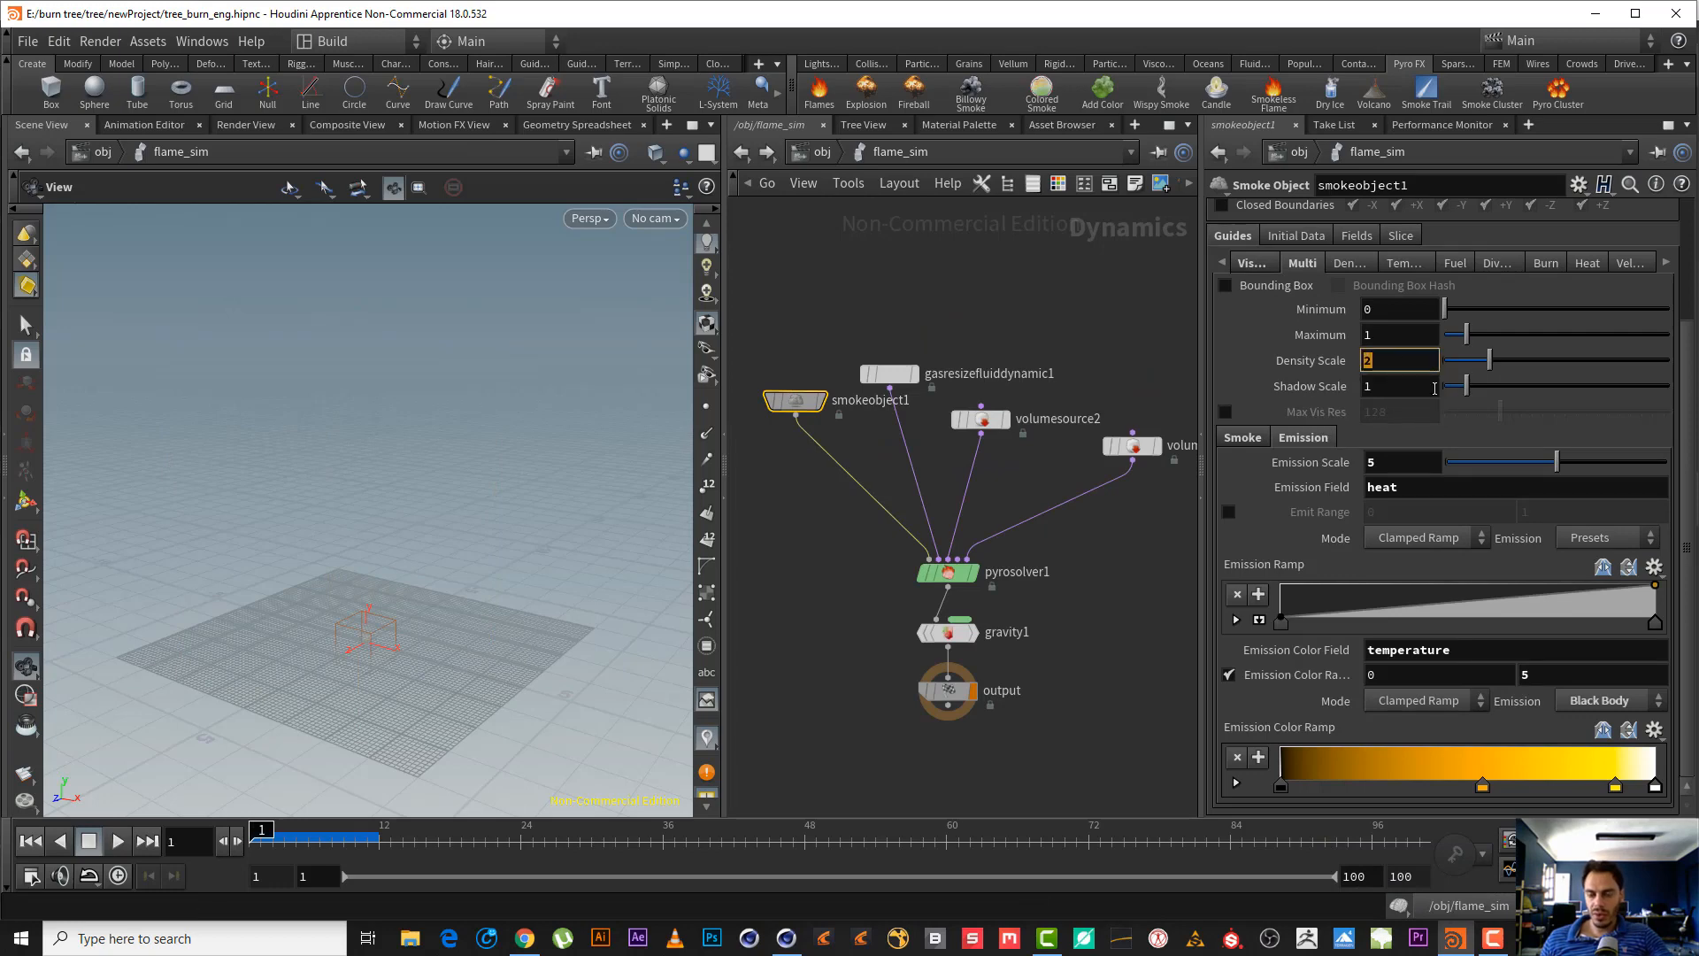
text(5)
key(Return)
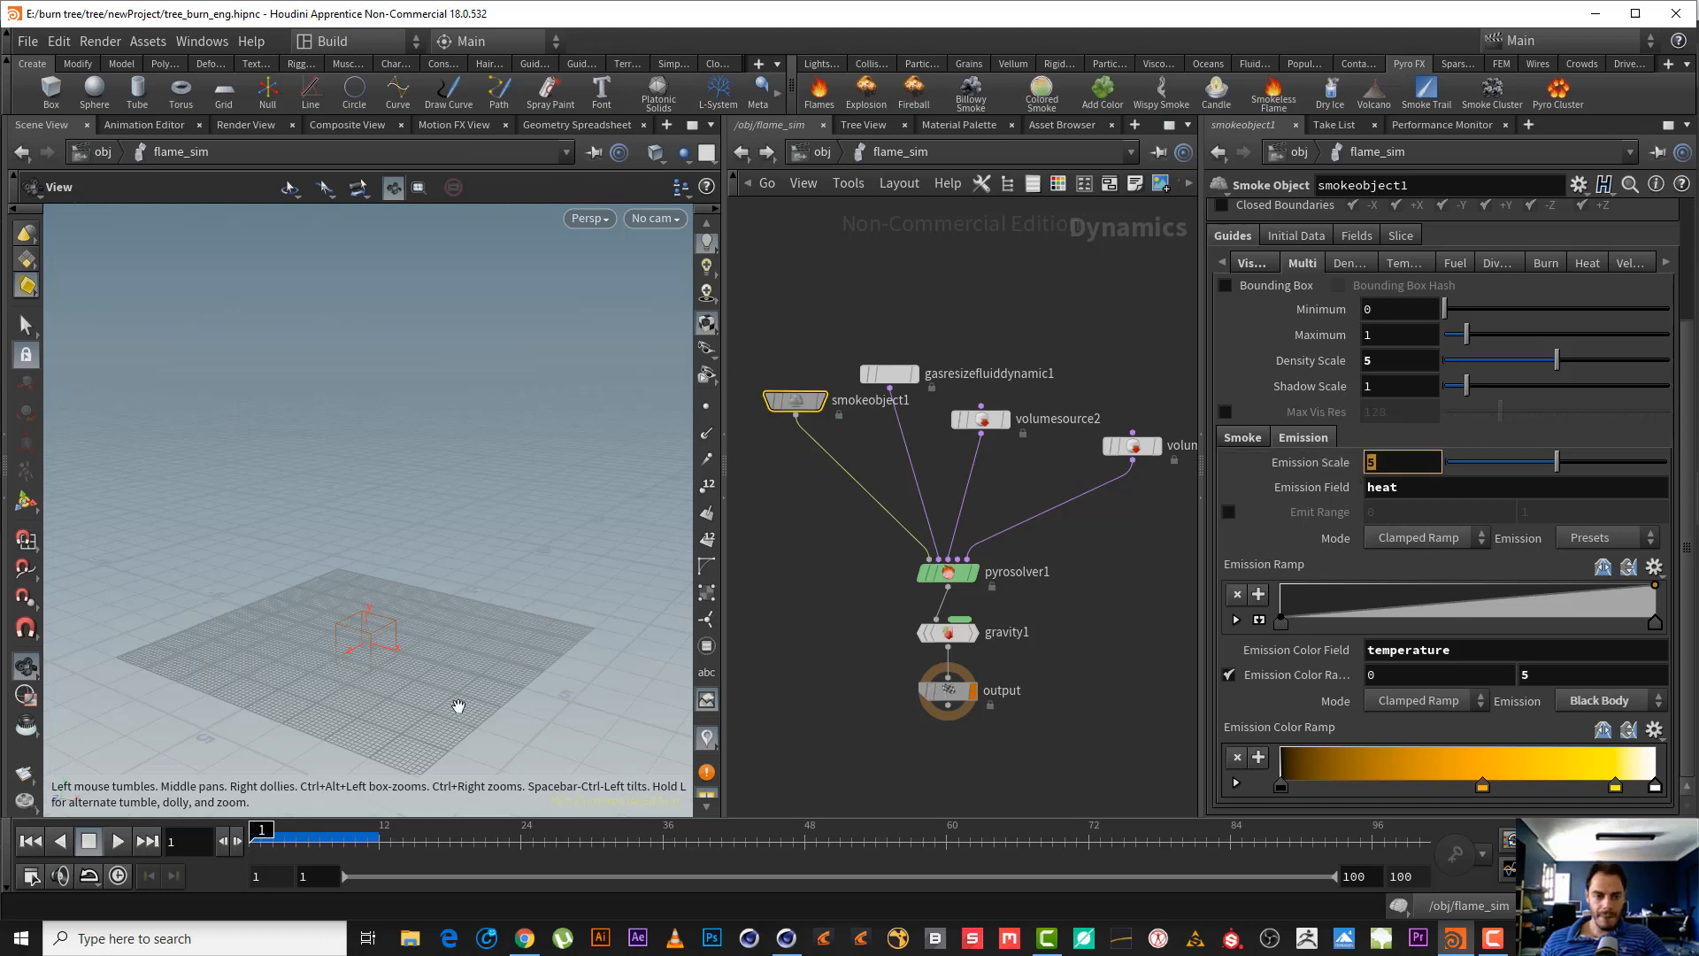
- Preview the fire up to frame 8 and set the upper Emission Color Range value of smokeobject1 to 2
click(129, 840)
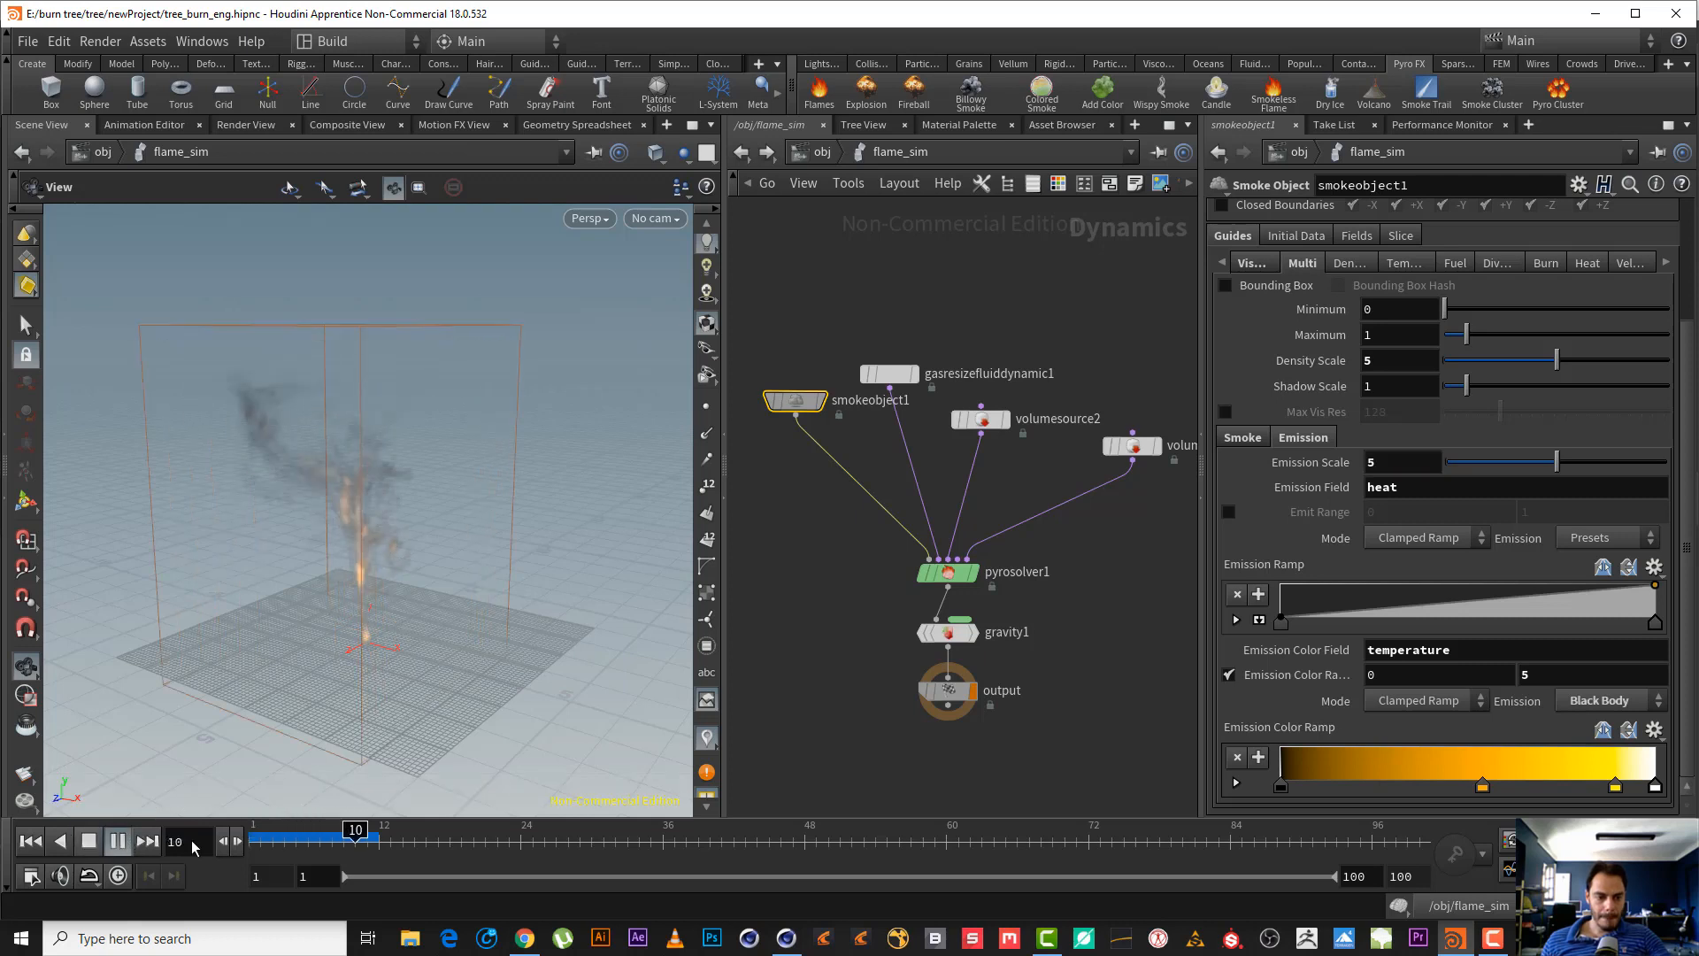
drag(304, 840, 332, 840)
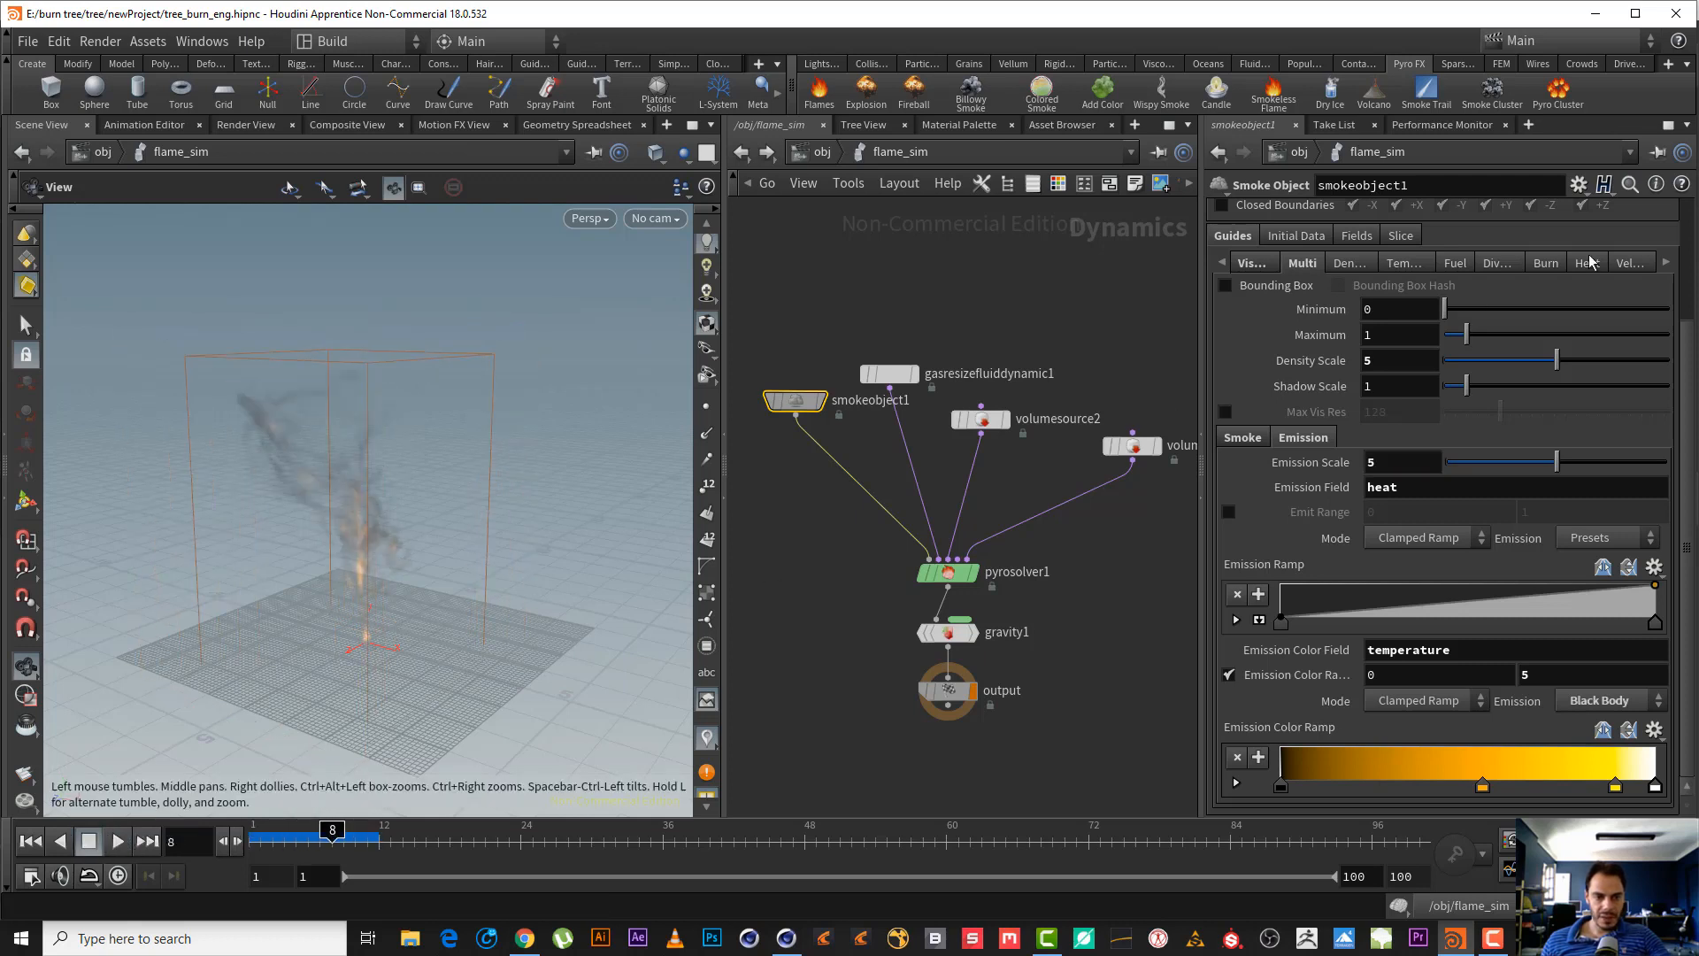
double_click(1528, 674)
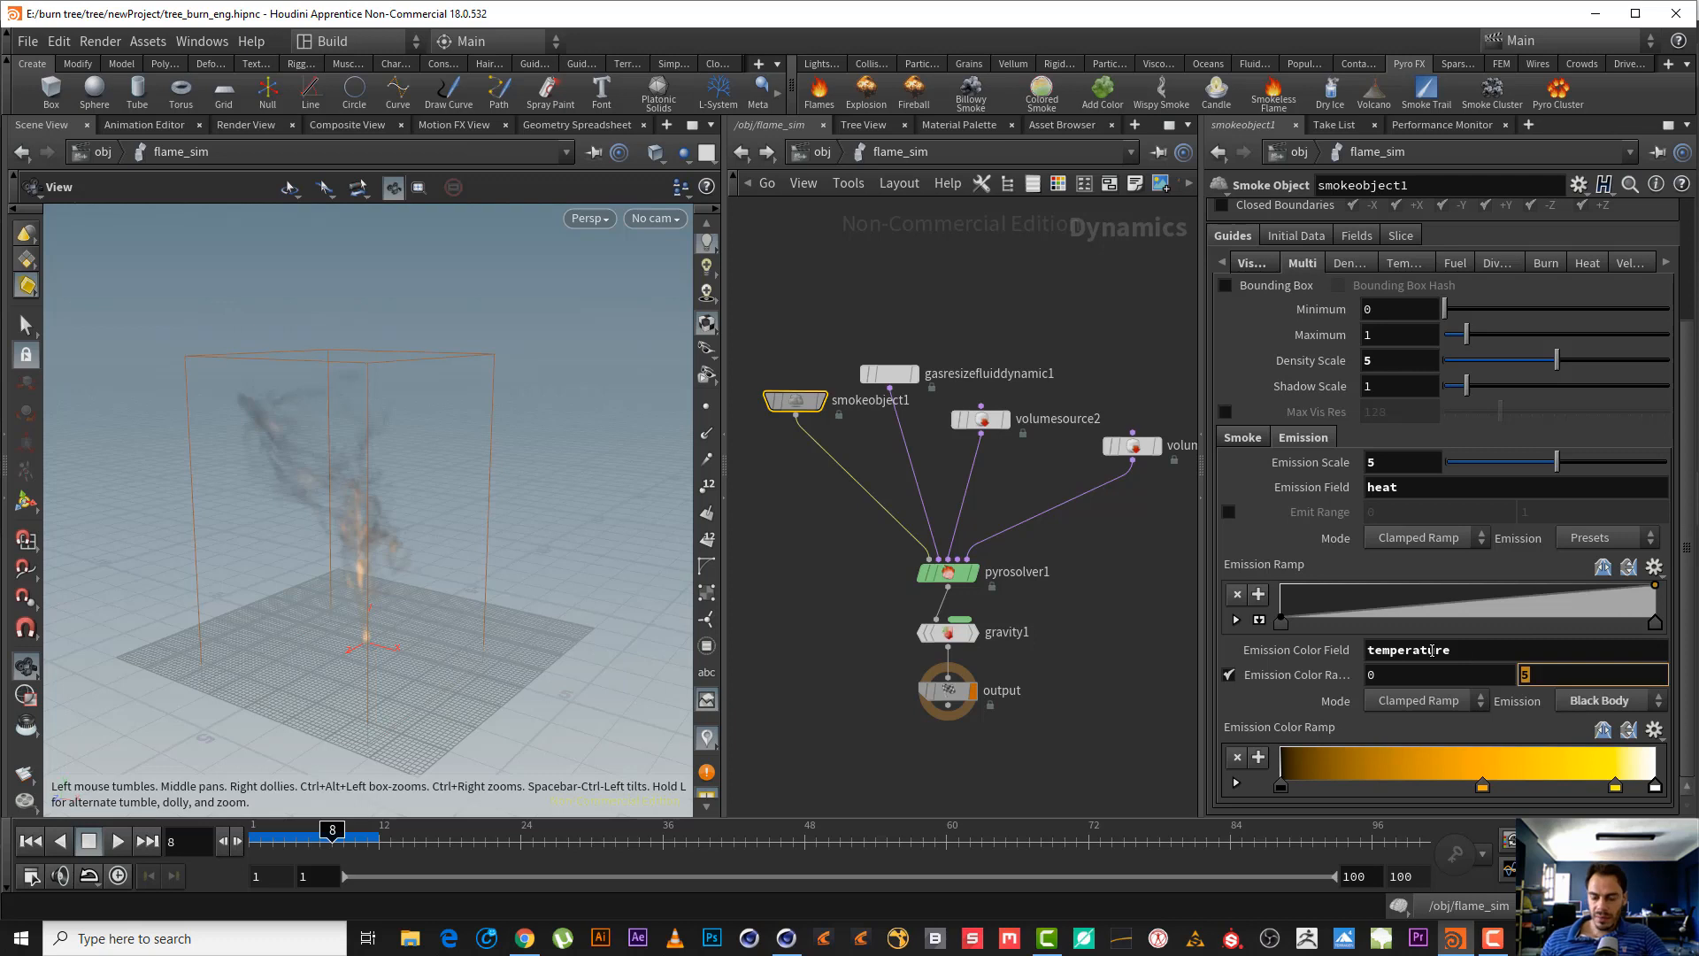
text(10)
key(Return)
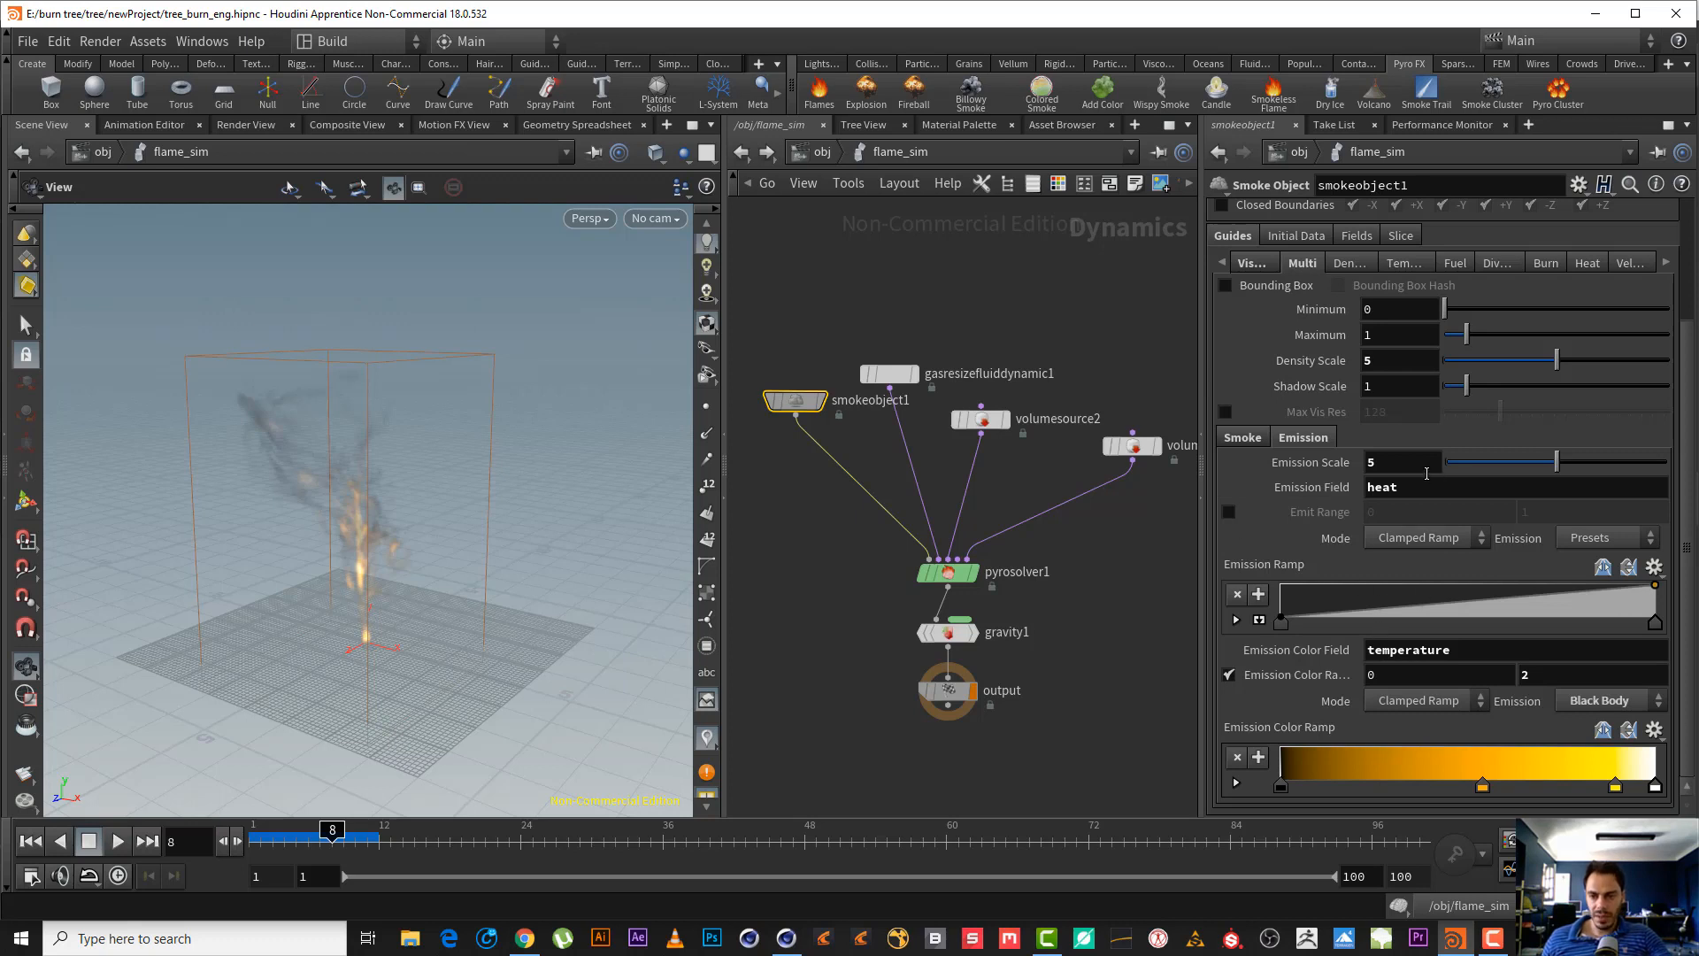
- Set the Emission Scale in smokeobject1's Multi visualization guide to 10
click(1396, 467)
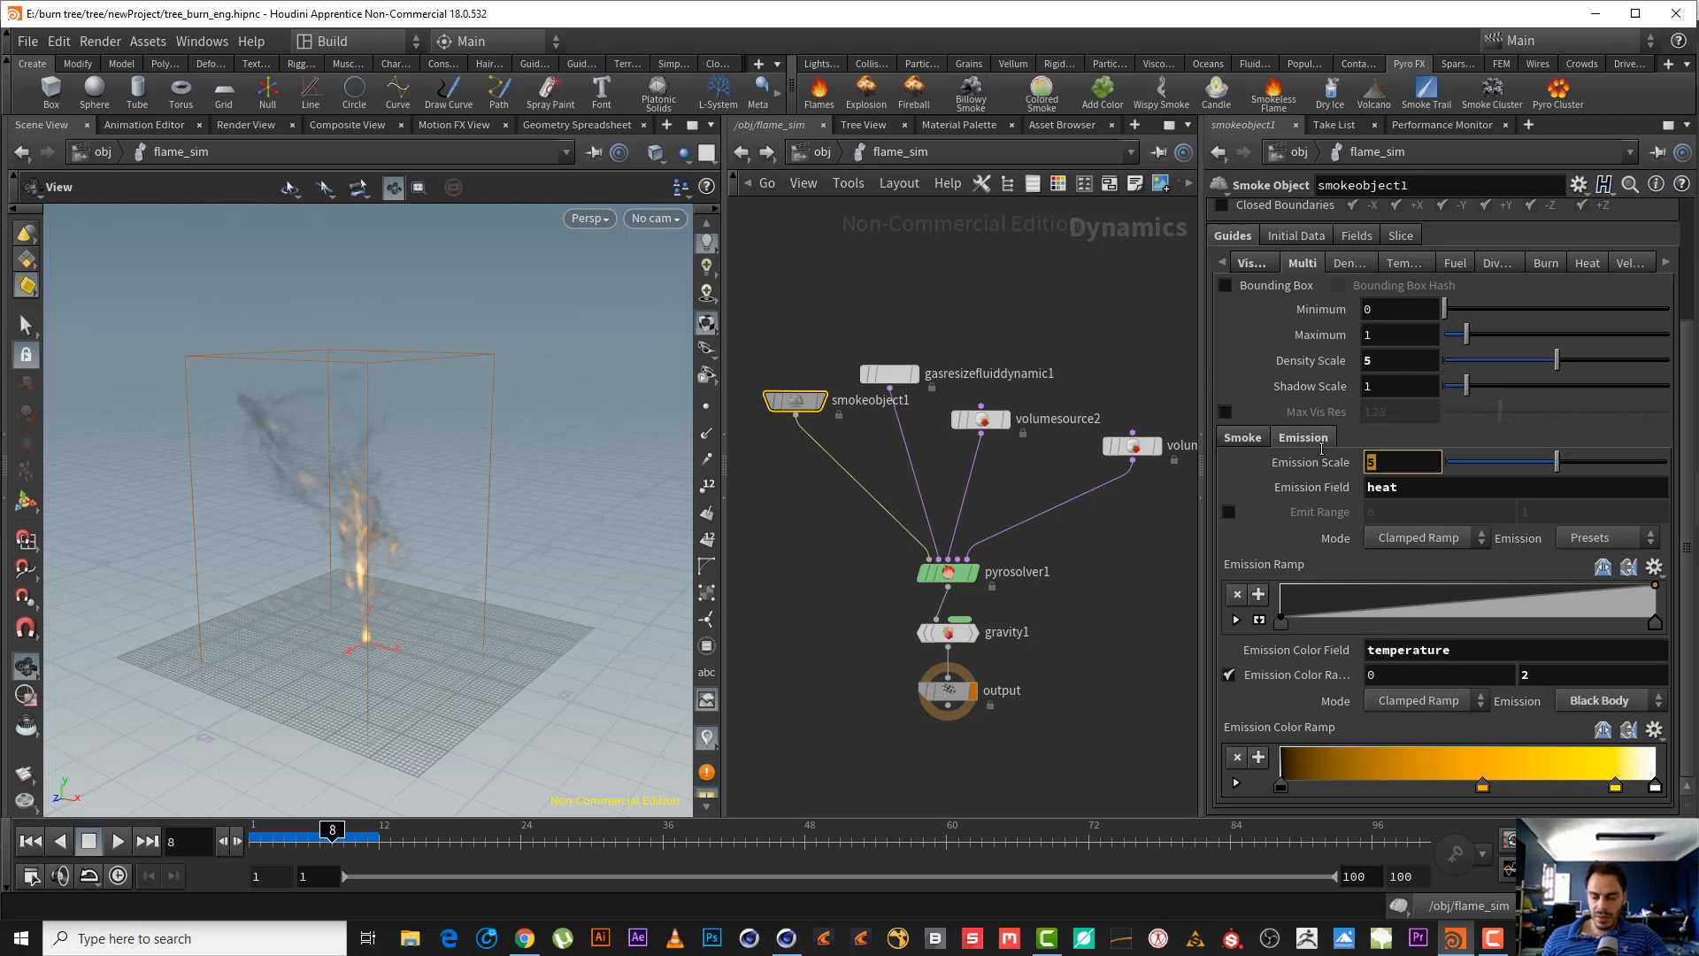
text(10)
key(Return)
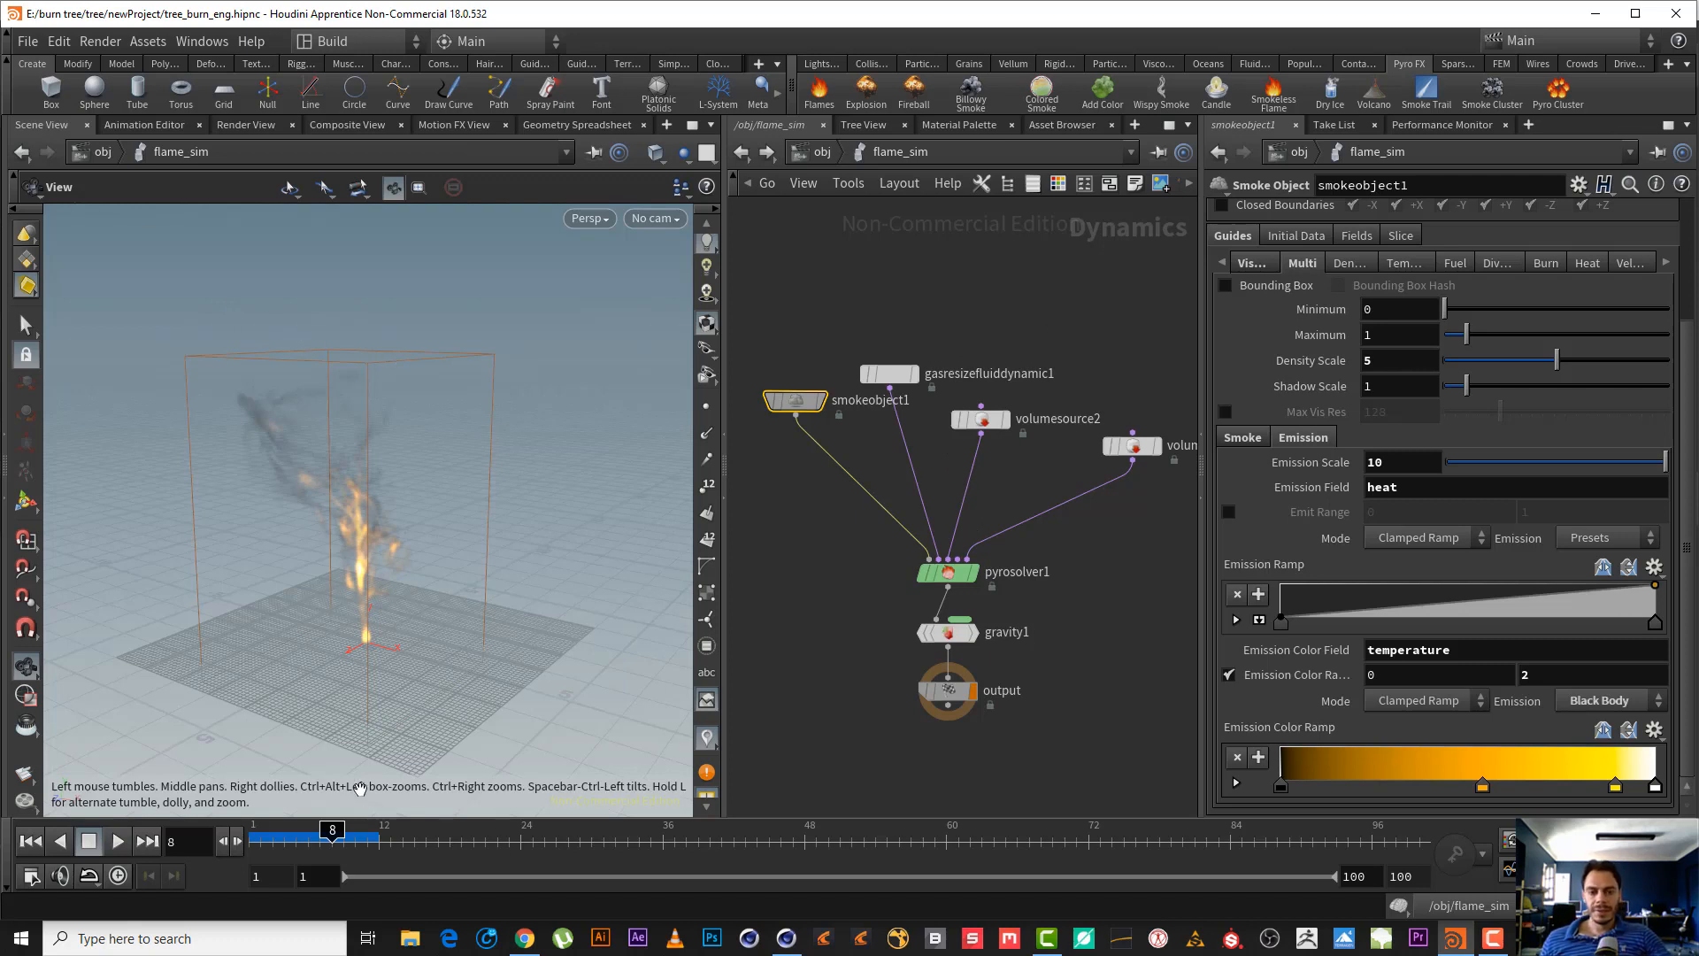
- Return to frame 1 and start a flipbook of the brighter fire over the $RFSTART to $RFEND range
click(35, 844)
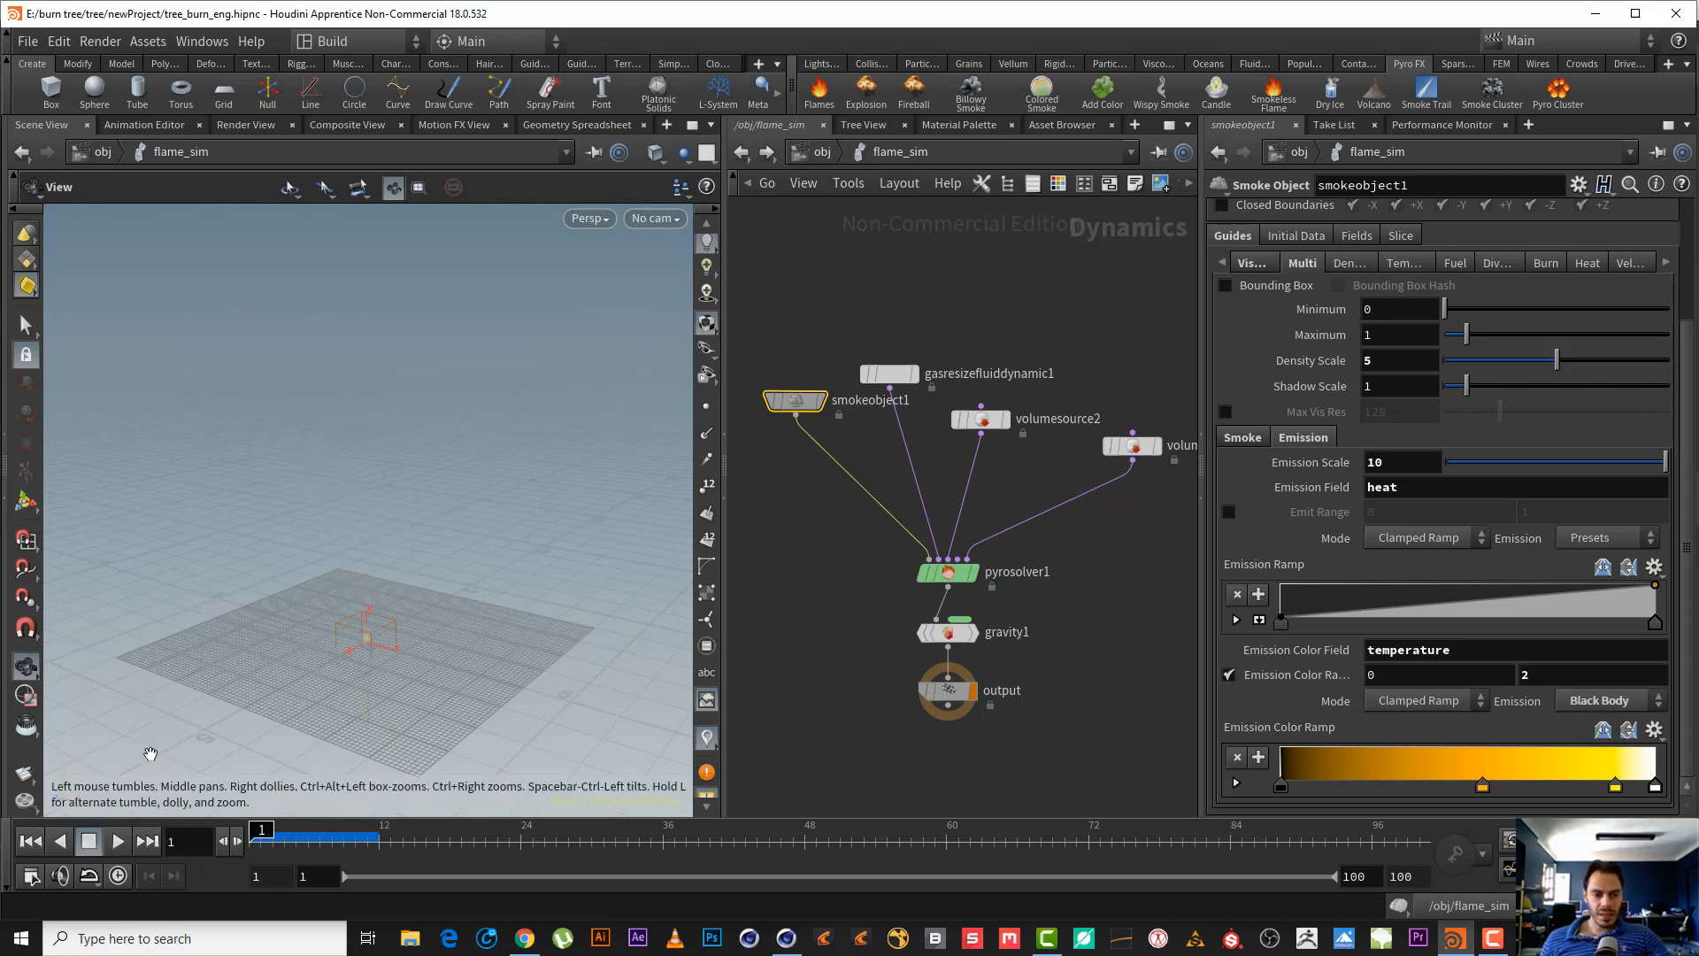
click(23, 775)
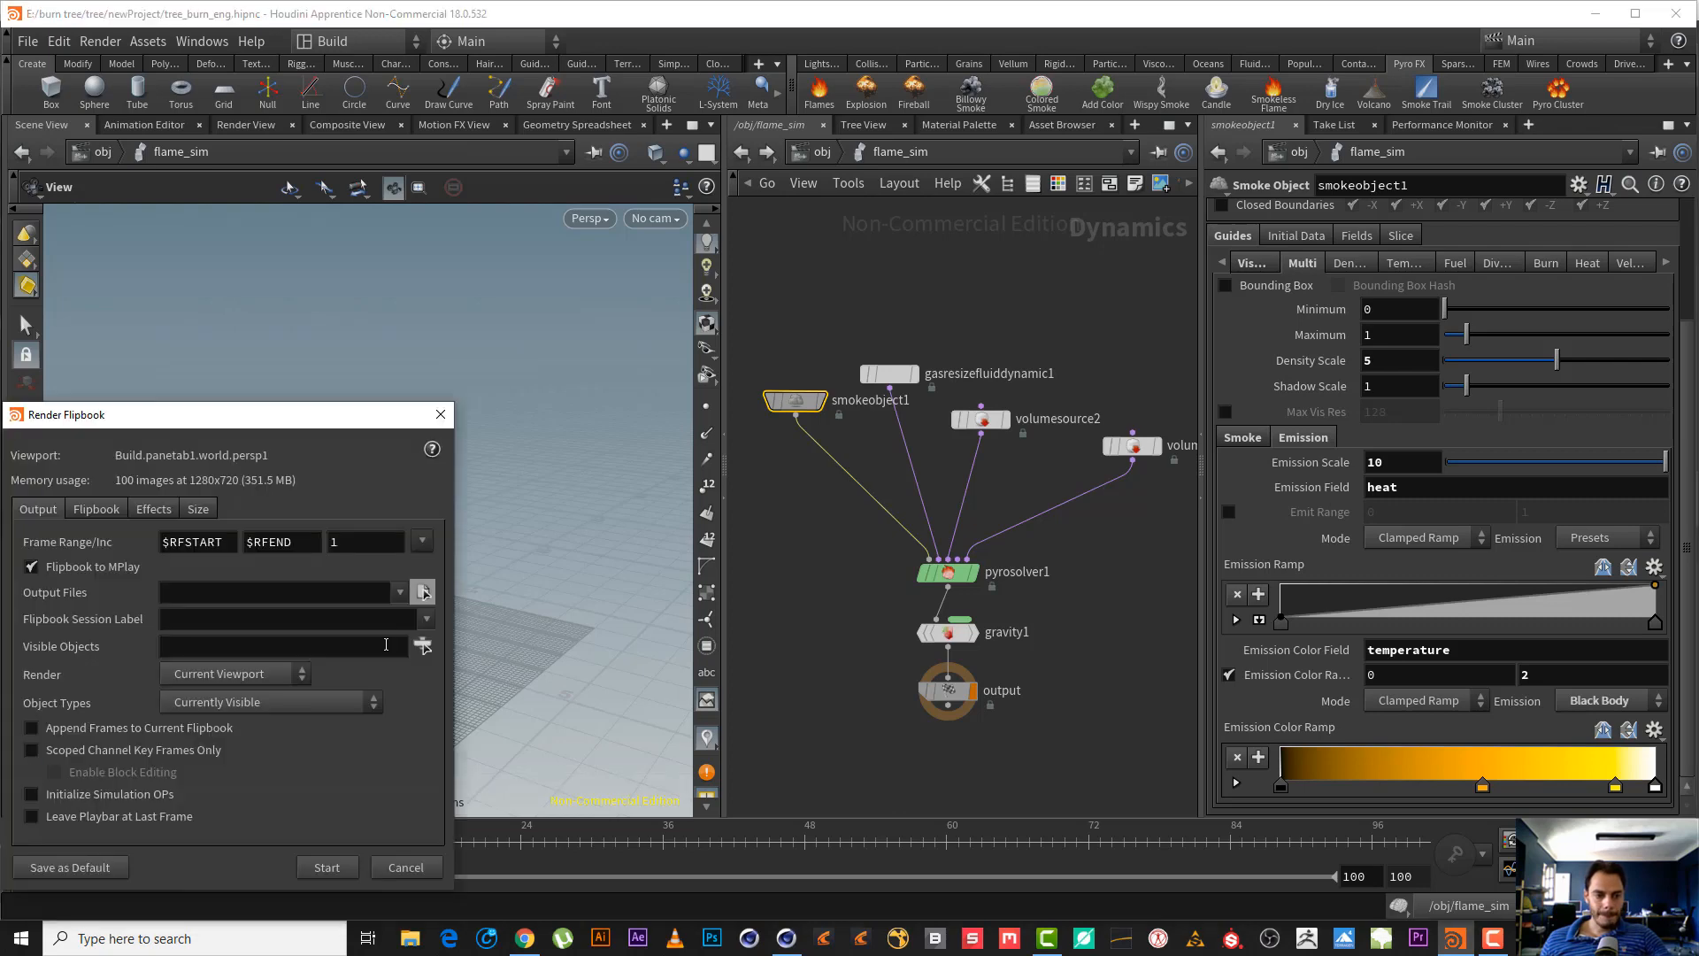
click(337, 868)
- Check the first frames of the flipbook in MPlay and look over the volumesource2 connection in the flame_sim network
click(1494, 940)
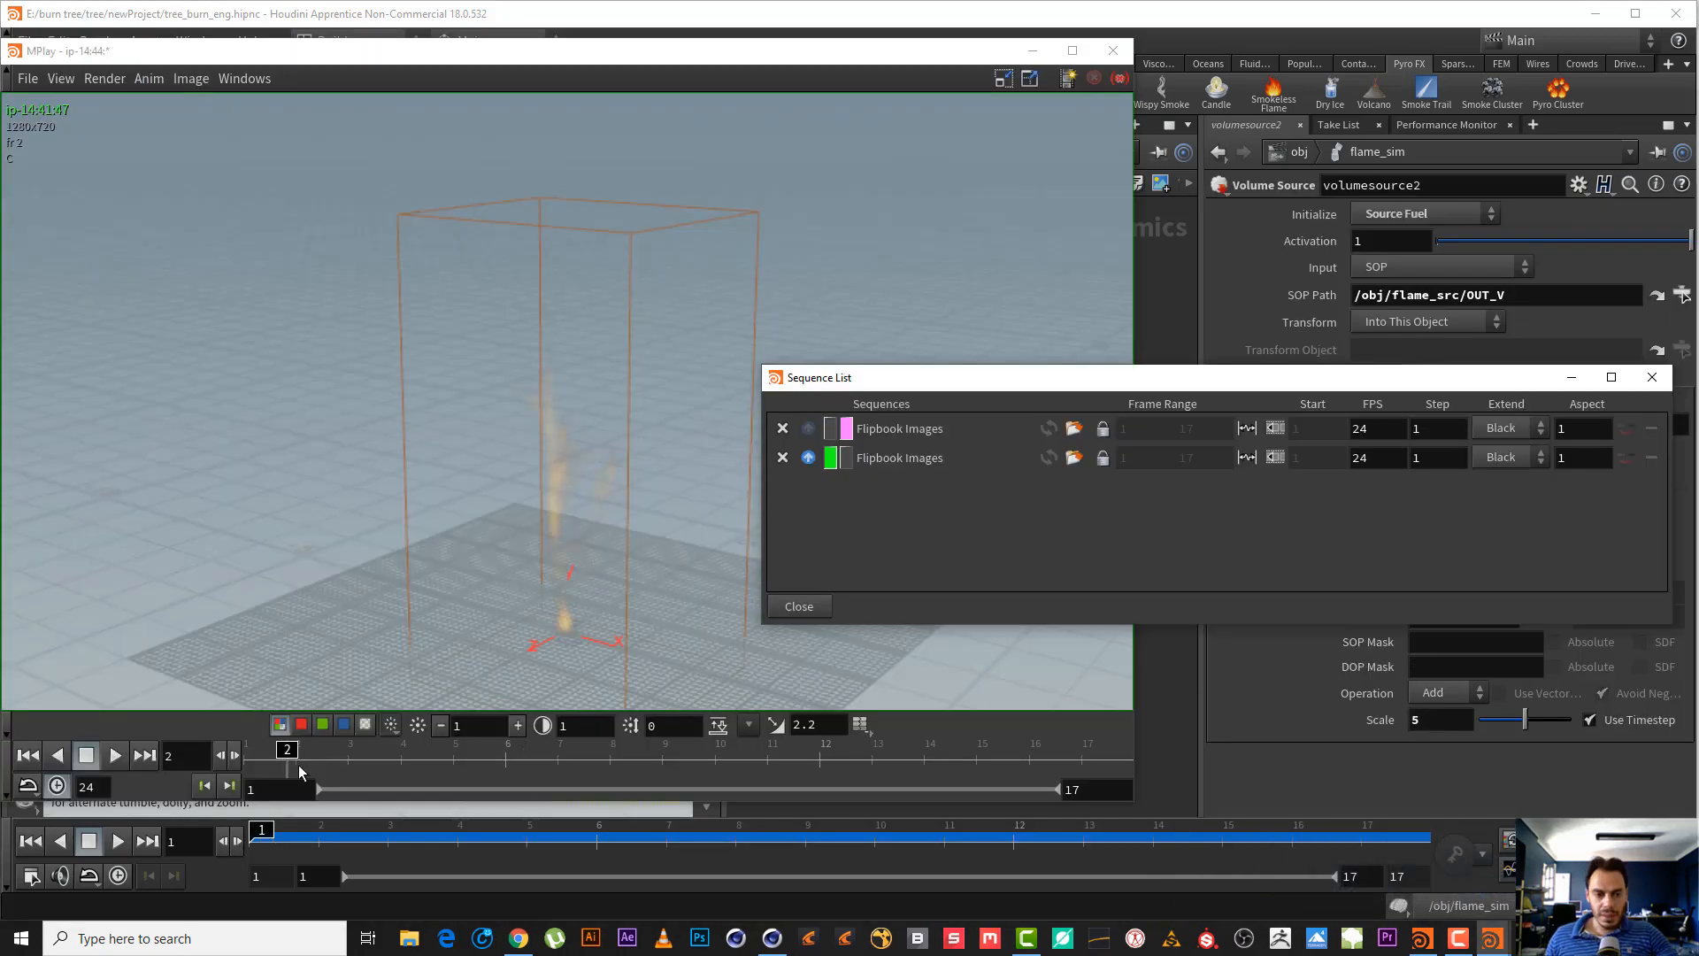
click(236, 756)
mouse_move(251, 761)
mouse_down()
mouse_move(402, 766)
mouse_move(248, 770)
mouse_up()
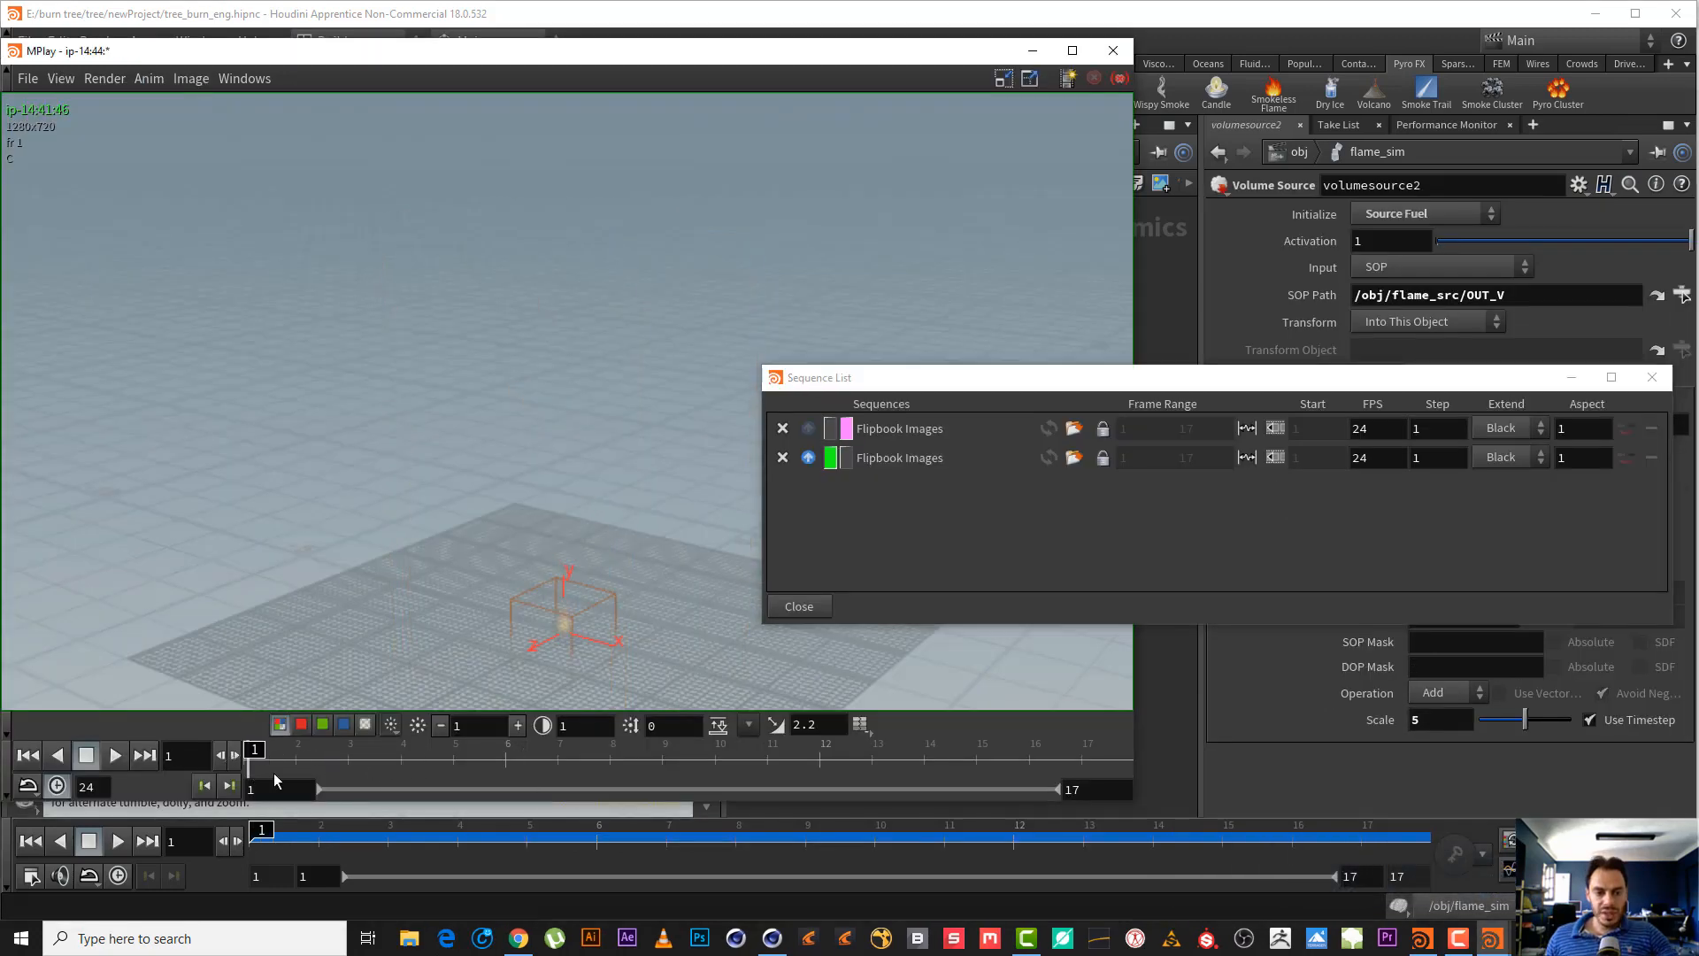
click(1577, 377)
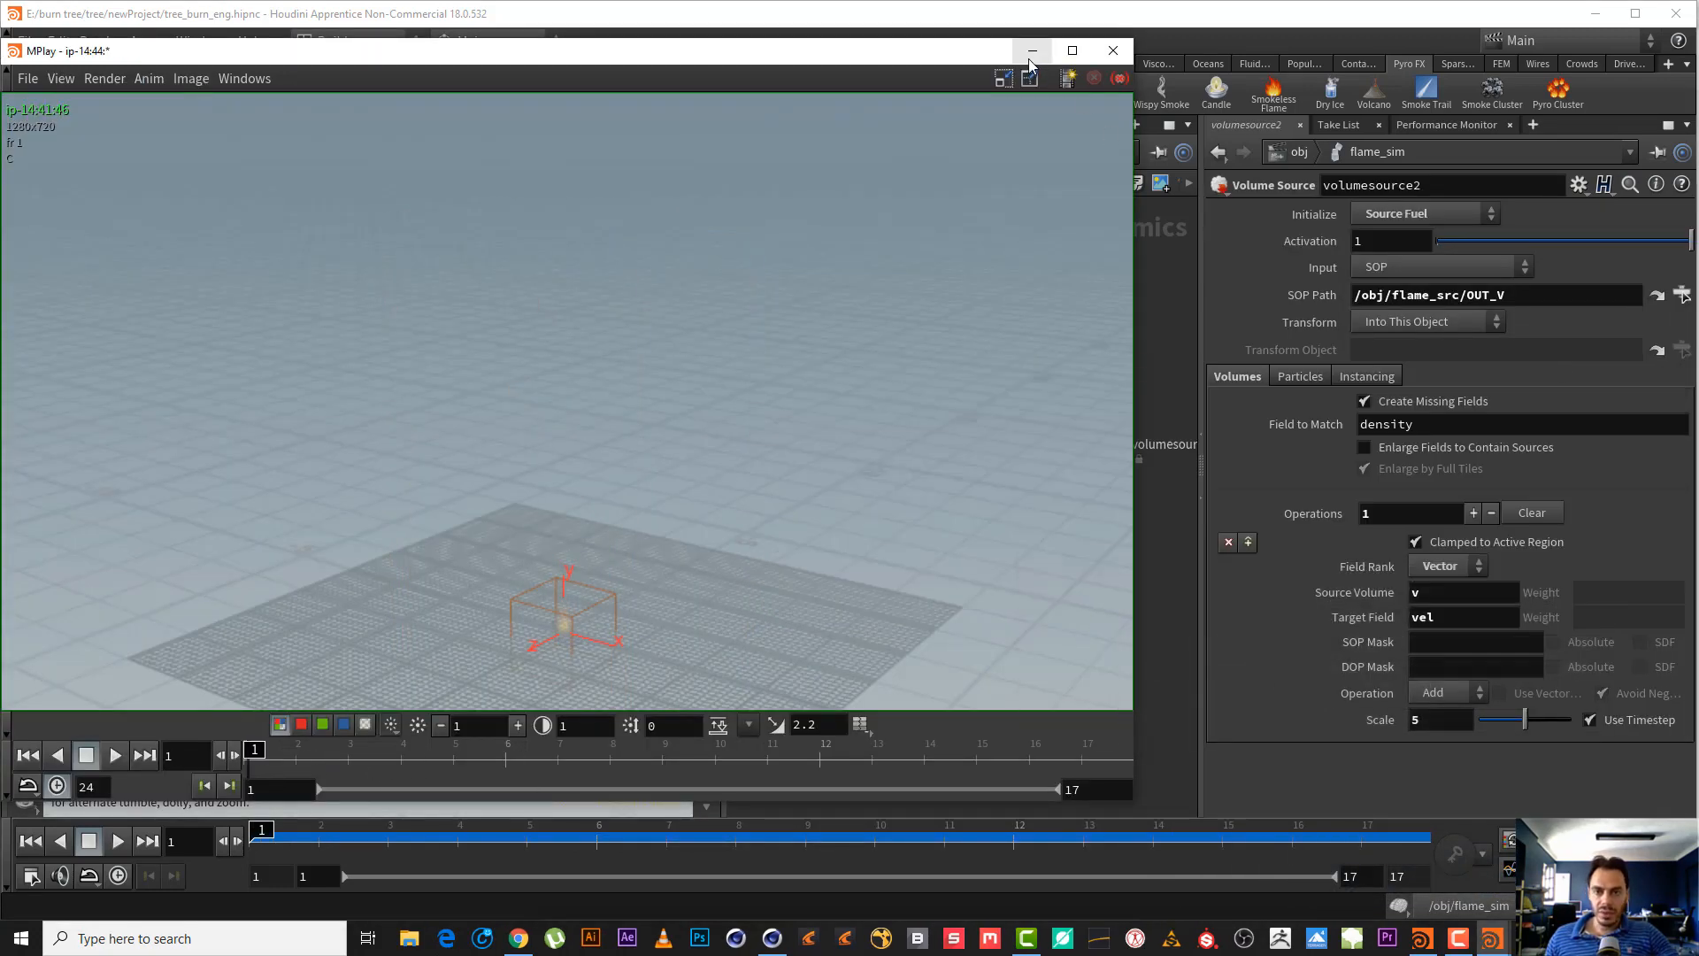
click(1031, 50)
scroll(1081, 512, up, 4)
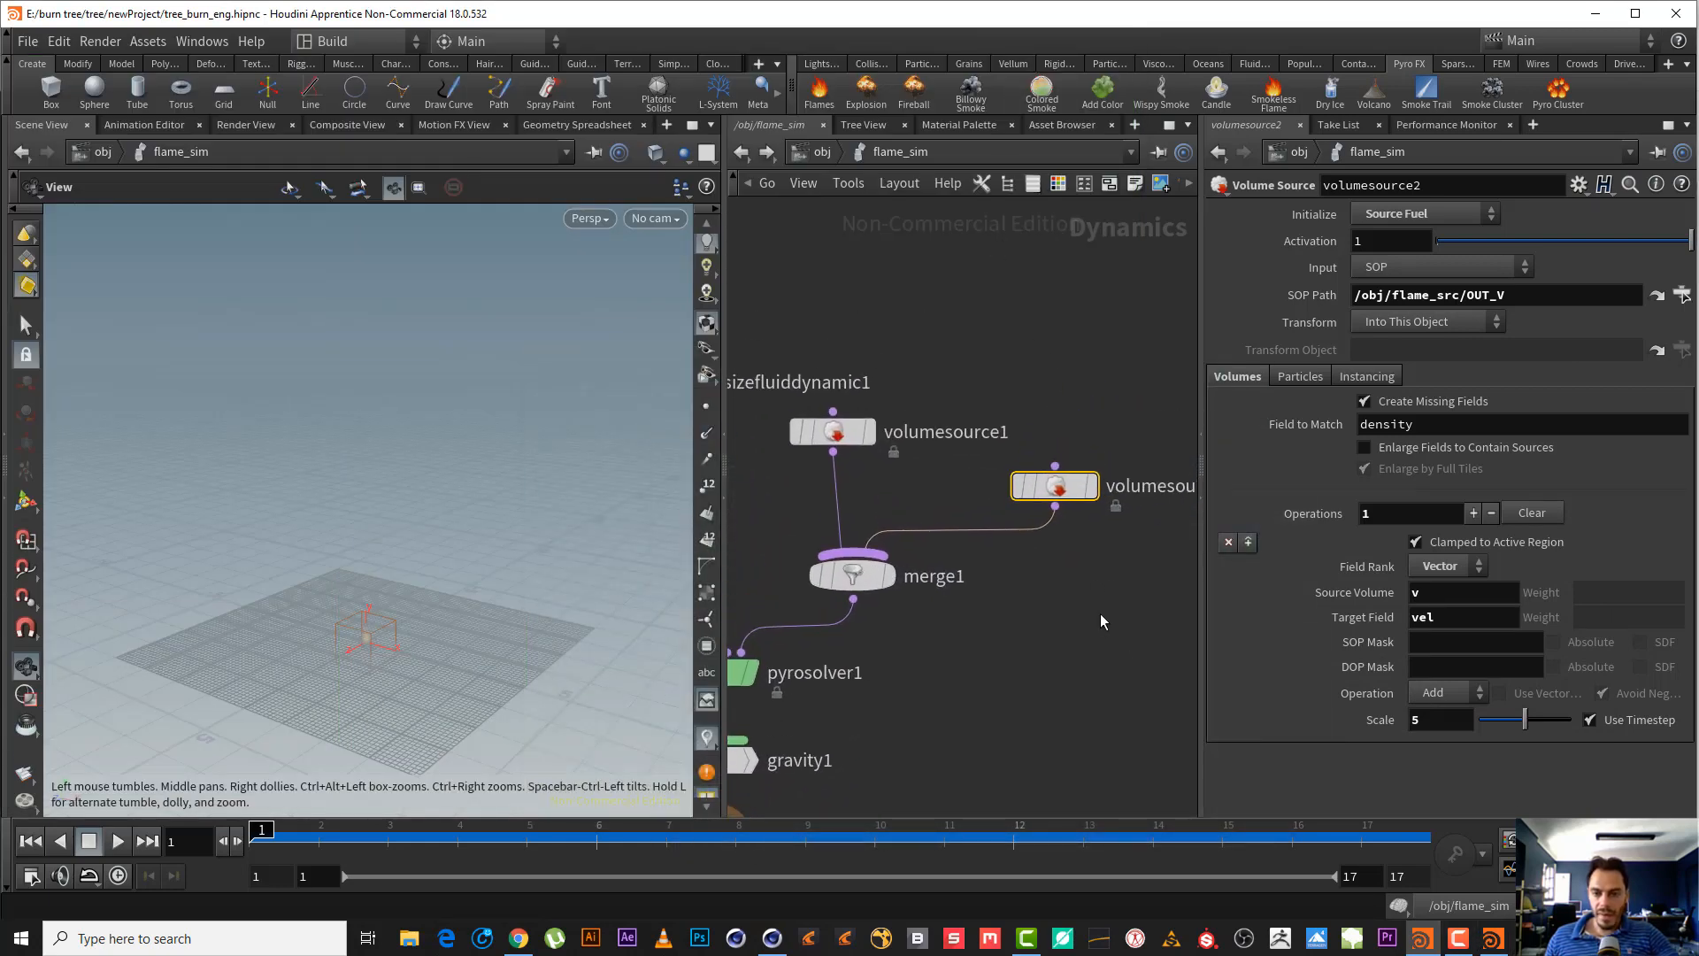
middle_drag(1115, 605, 988, 645)
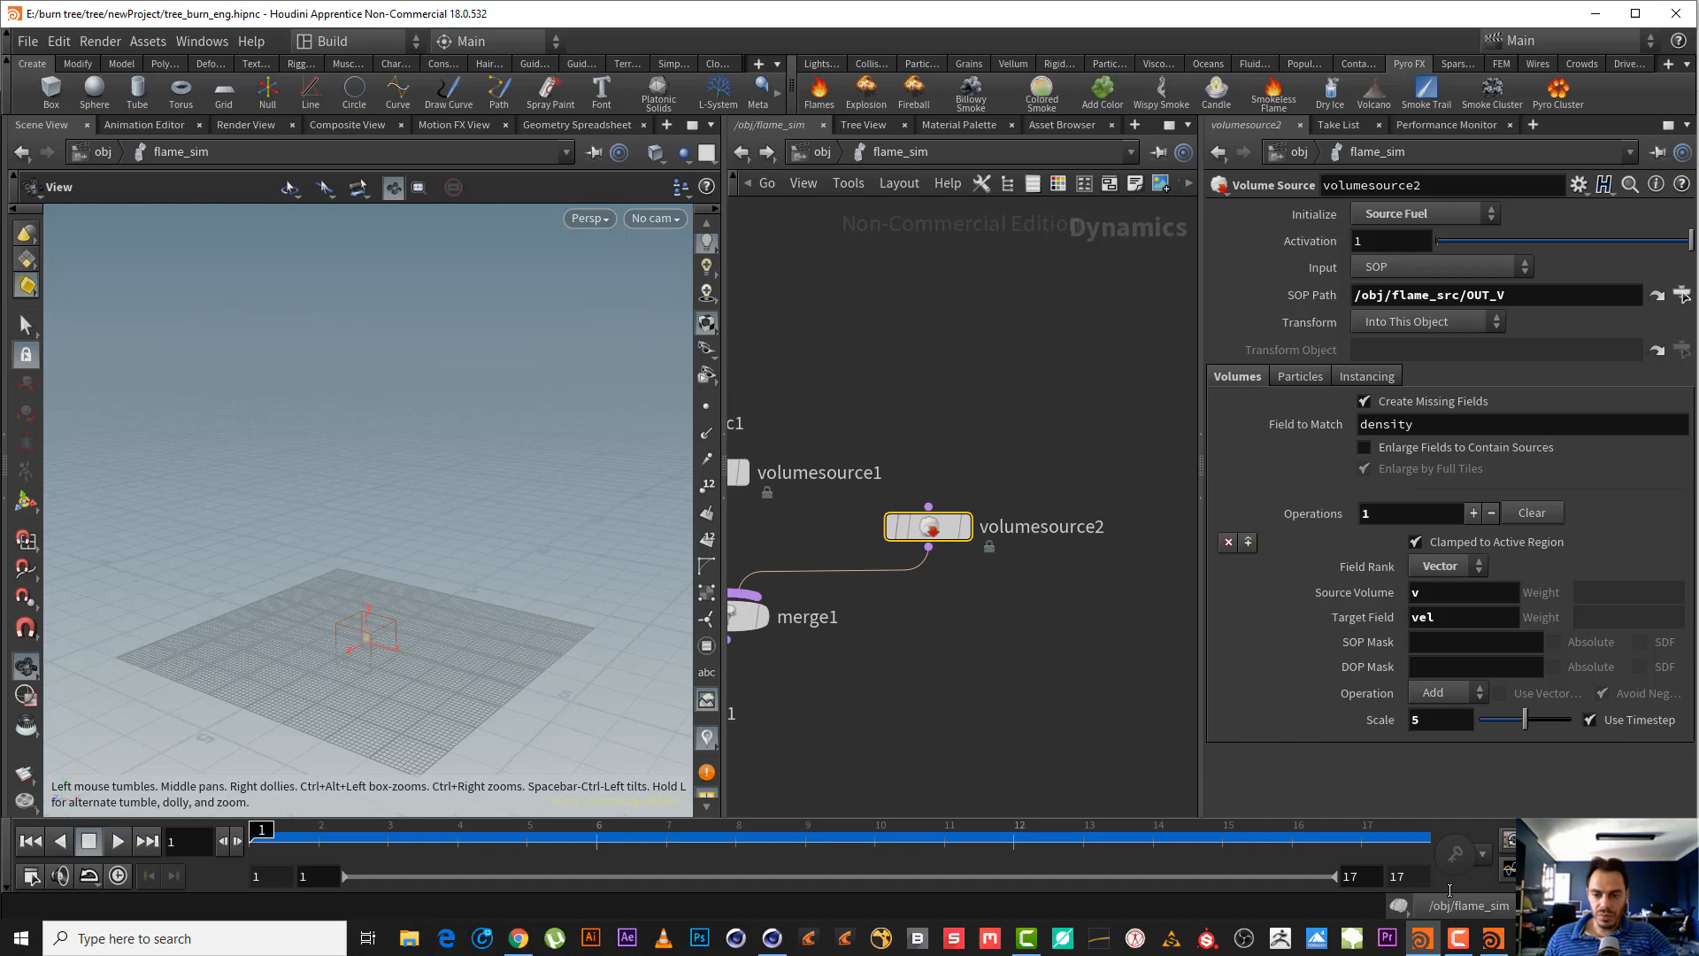
click(1457, 938)
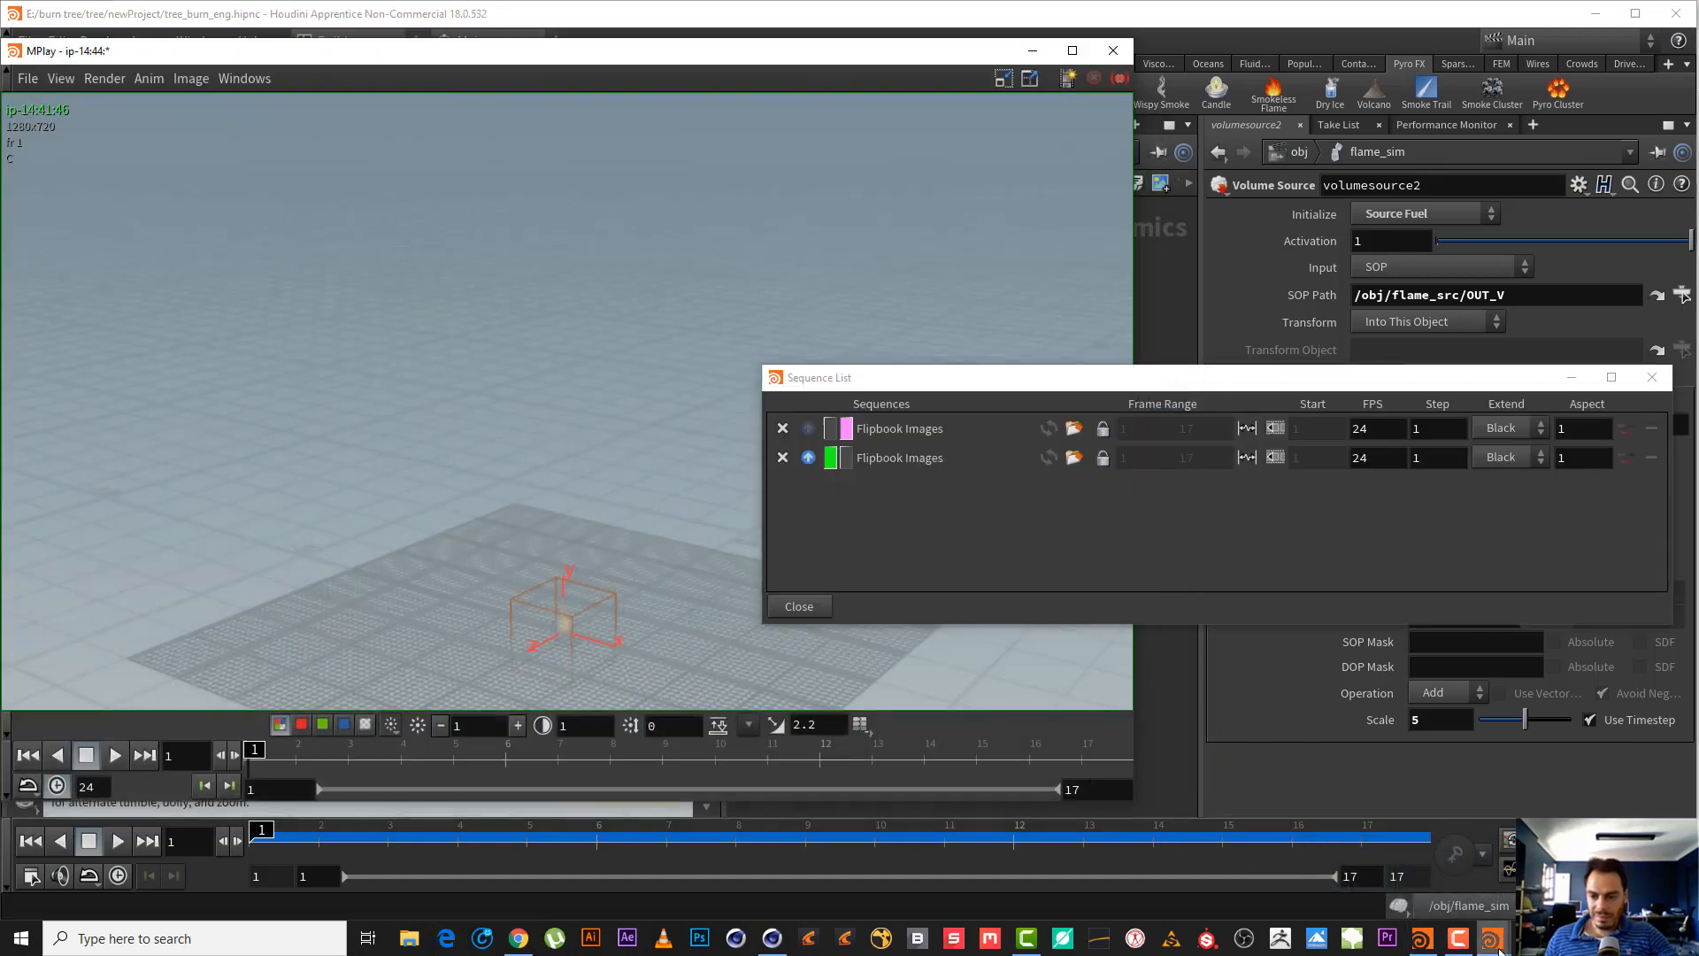
- Compare the two flipbook sequences in MPlay by stepping through the frames of each, and close the preview
click(829, 430)
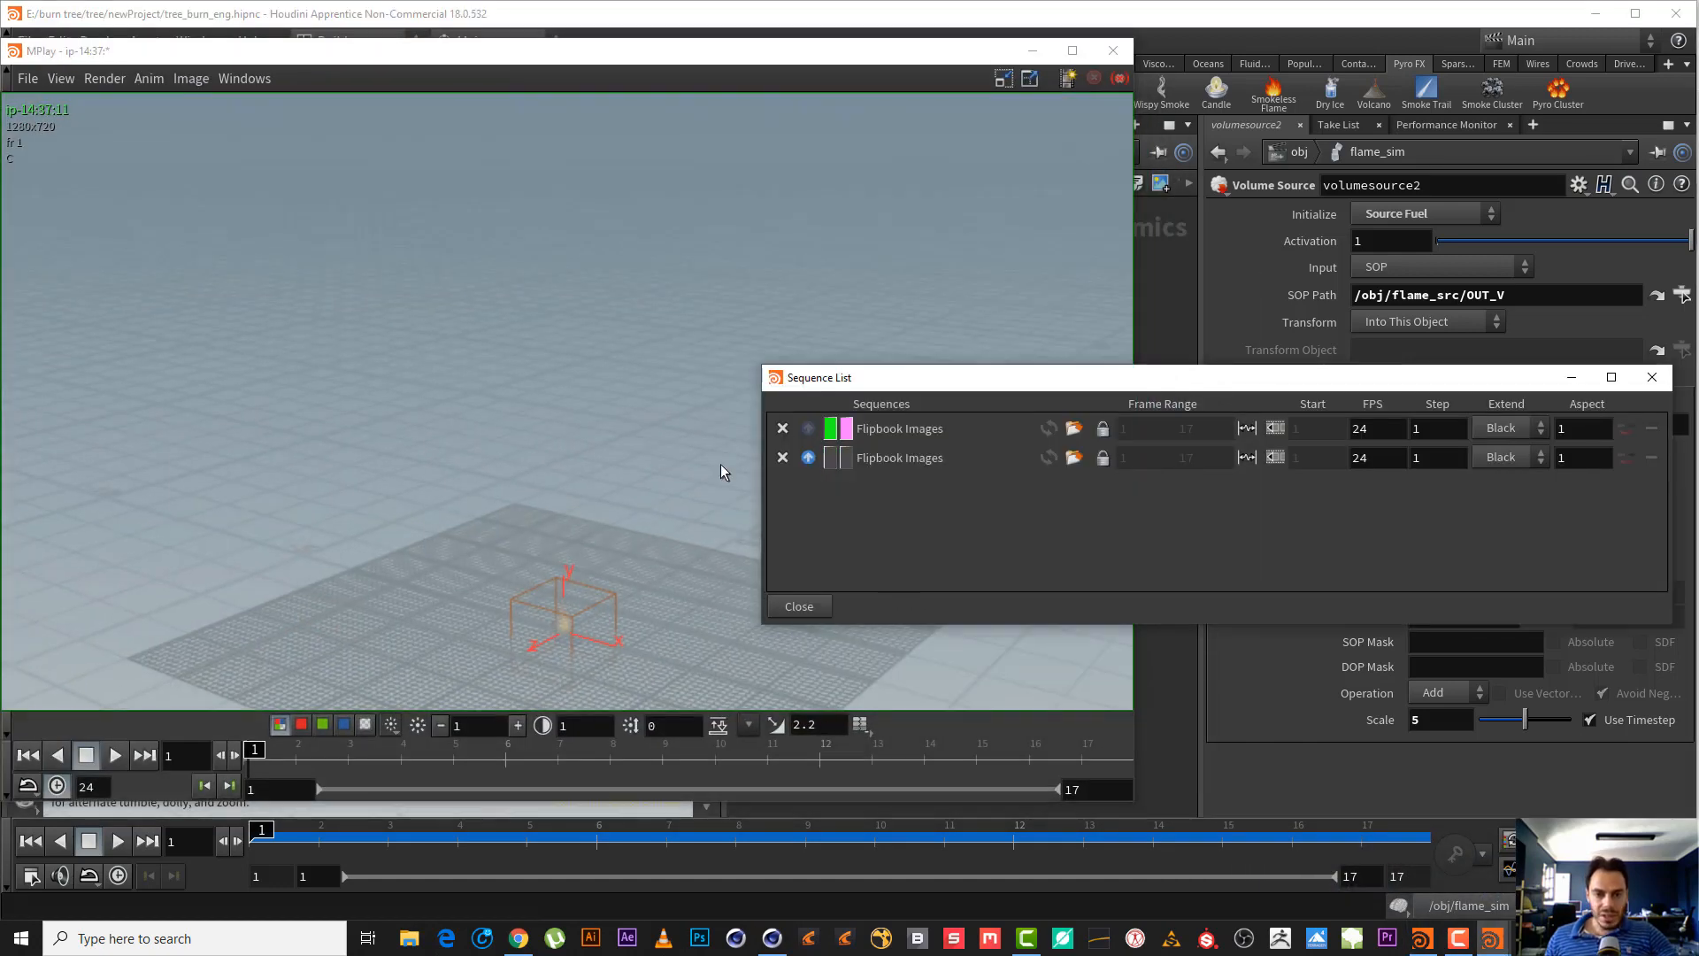
drag(345, 741, 852, 755)
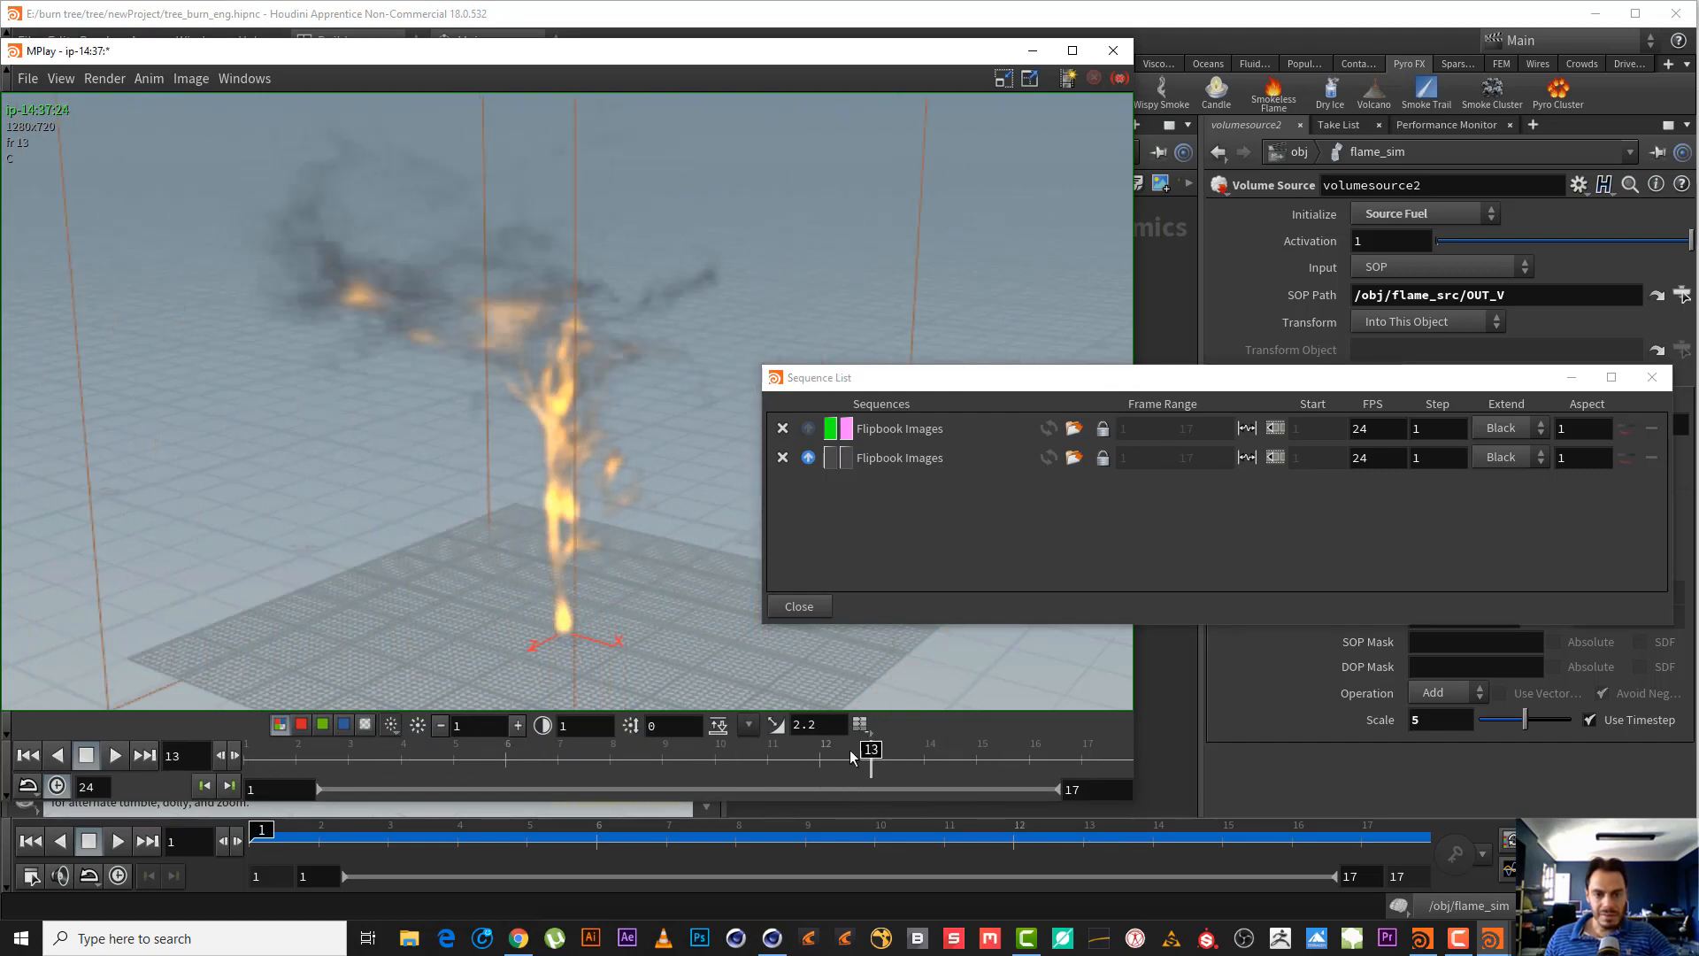
click(830, 458)
click(309, 750)
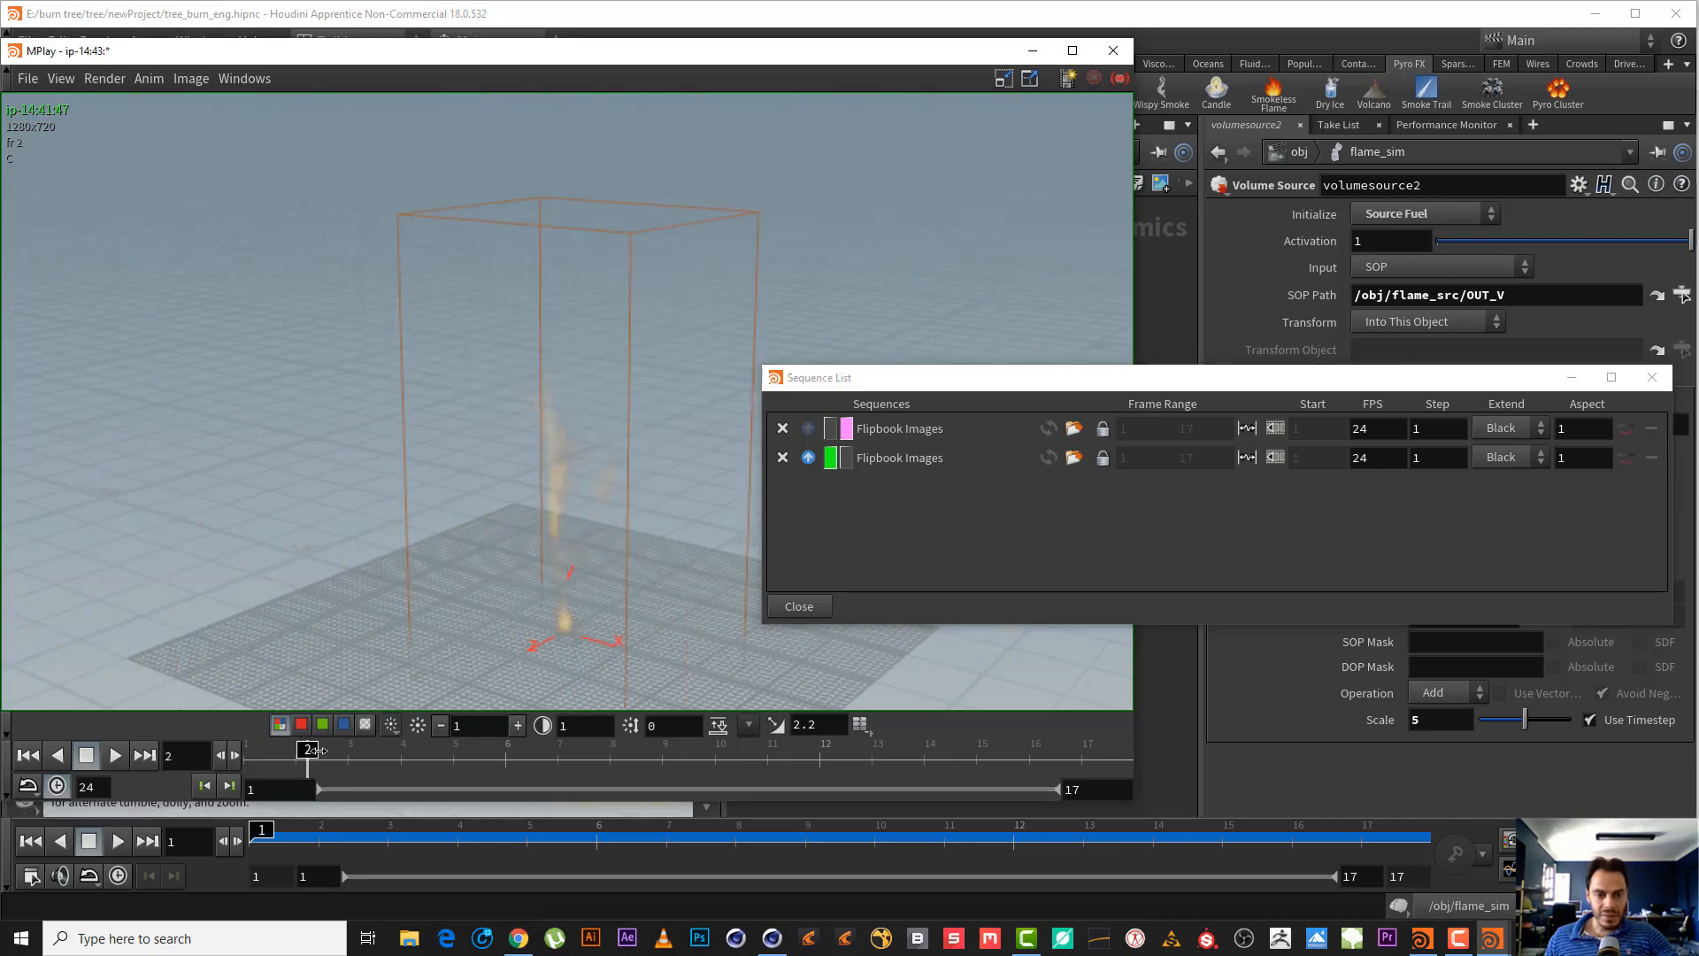
drag(317, 750, 1139, 696)
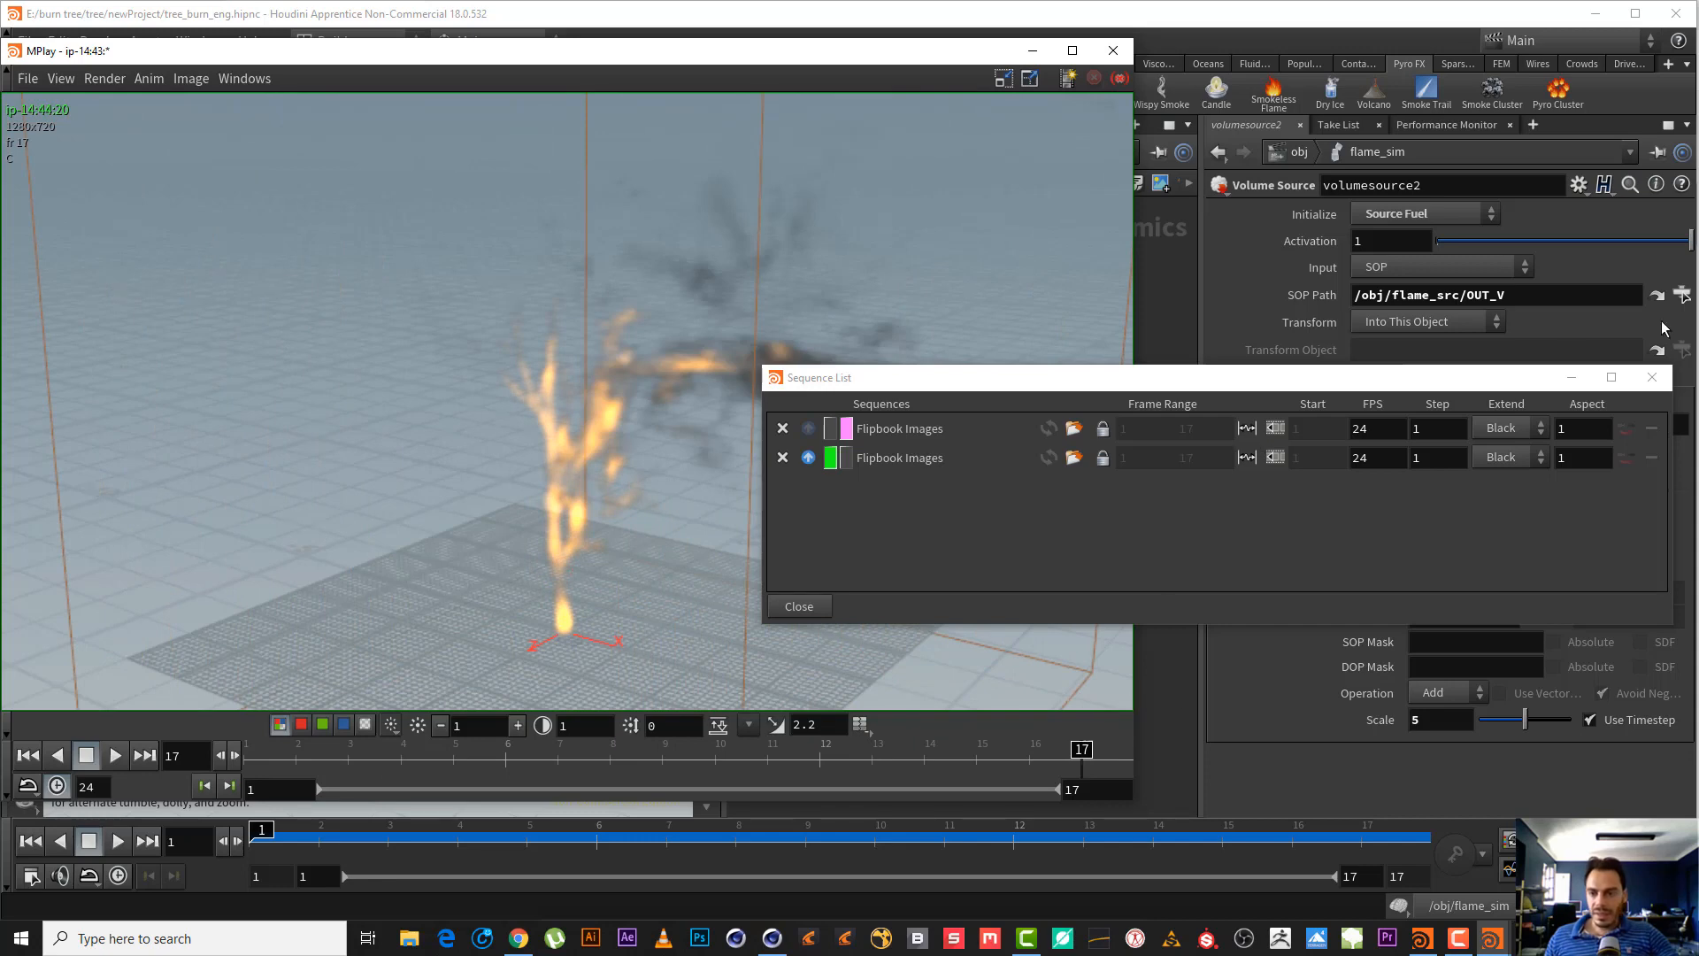
click(1651, 377)
click(1113, 51)
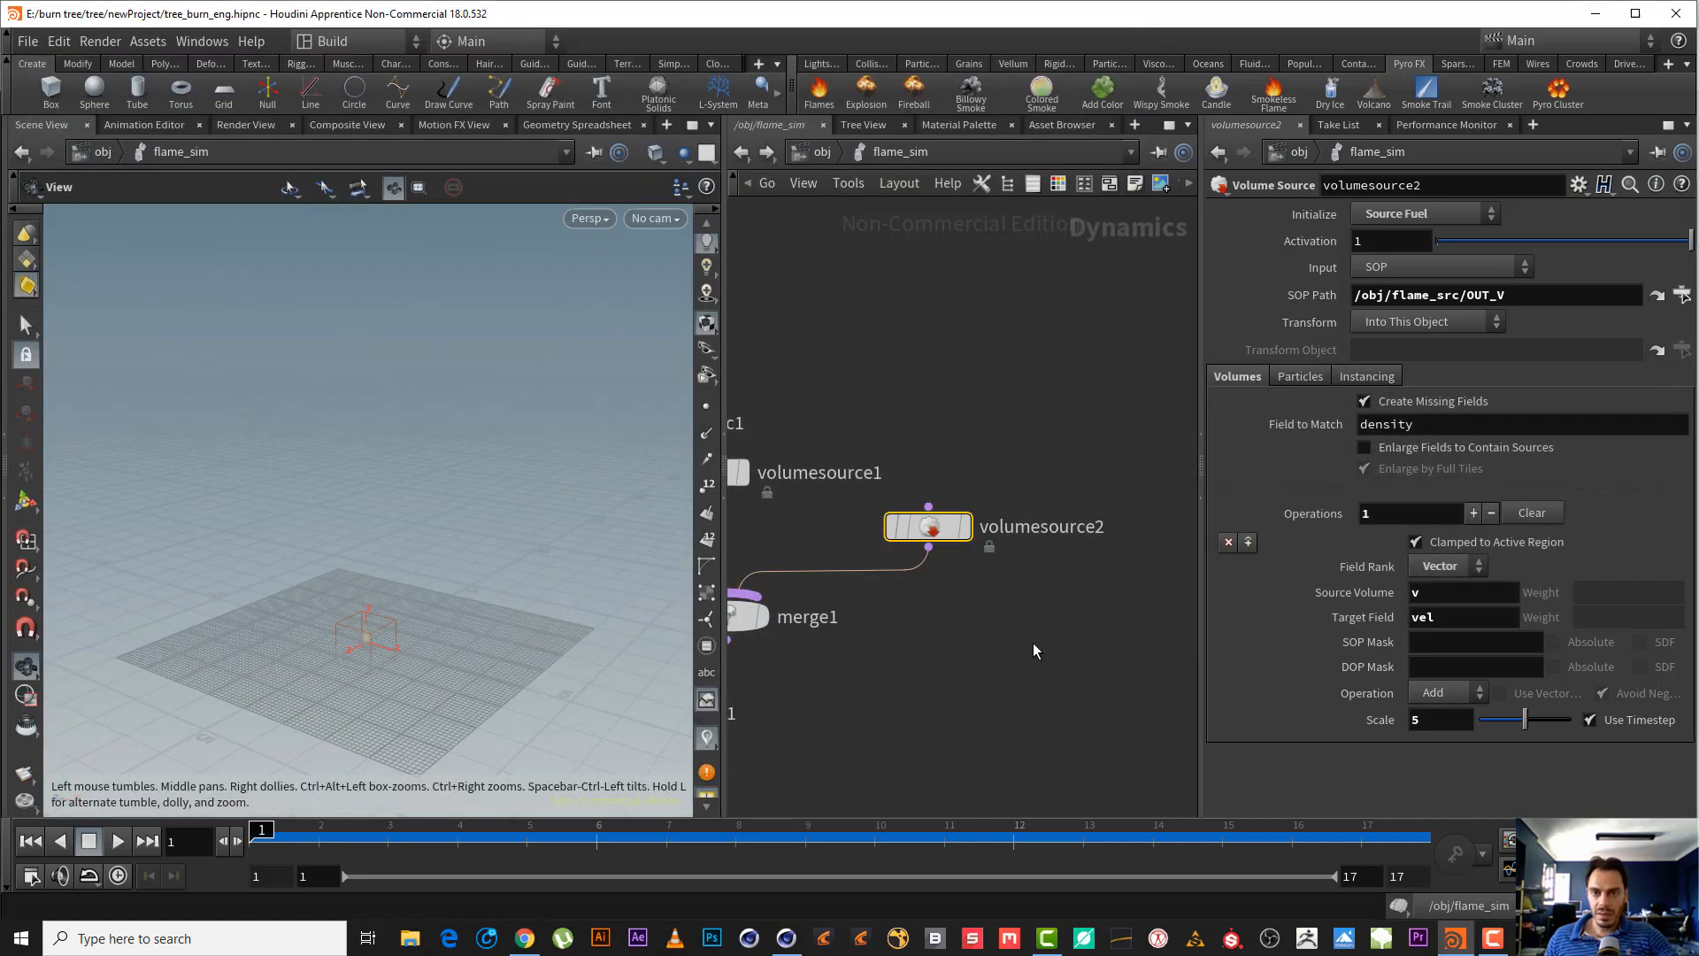
- Inspect volumevelocity1's vortex settings in flame_src and display volumetrail1 to examine the velocity trails around the tree
middle_drag(1051, 458, 1285, 310)
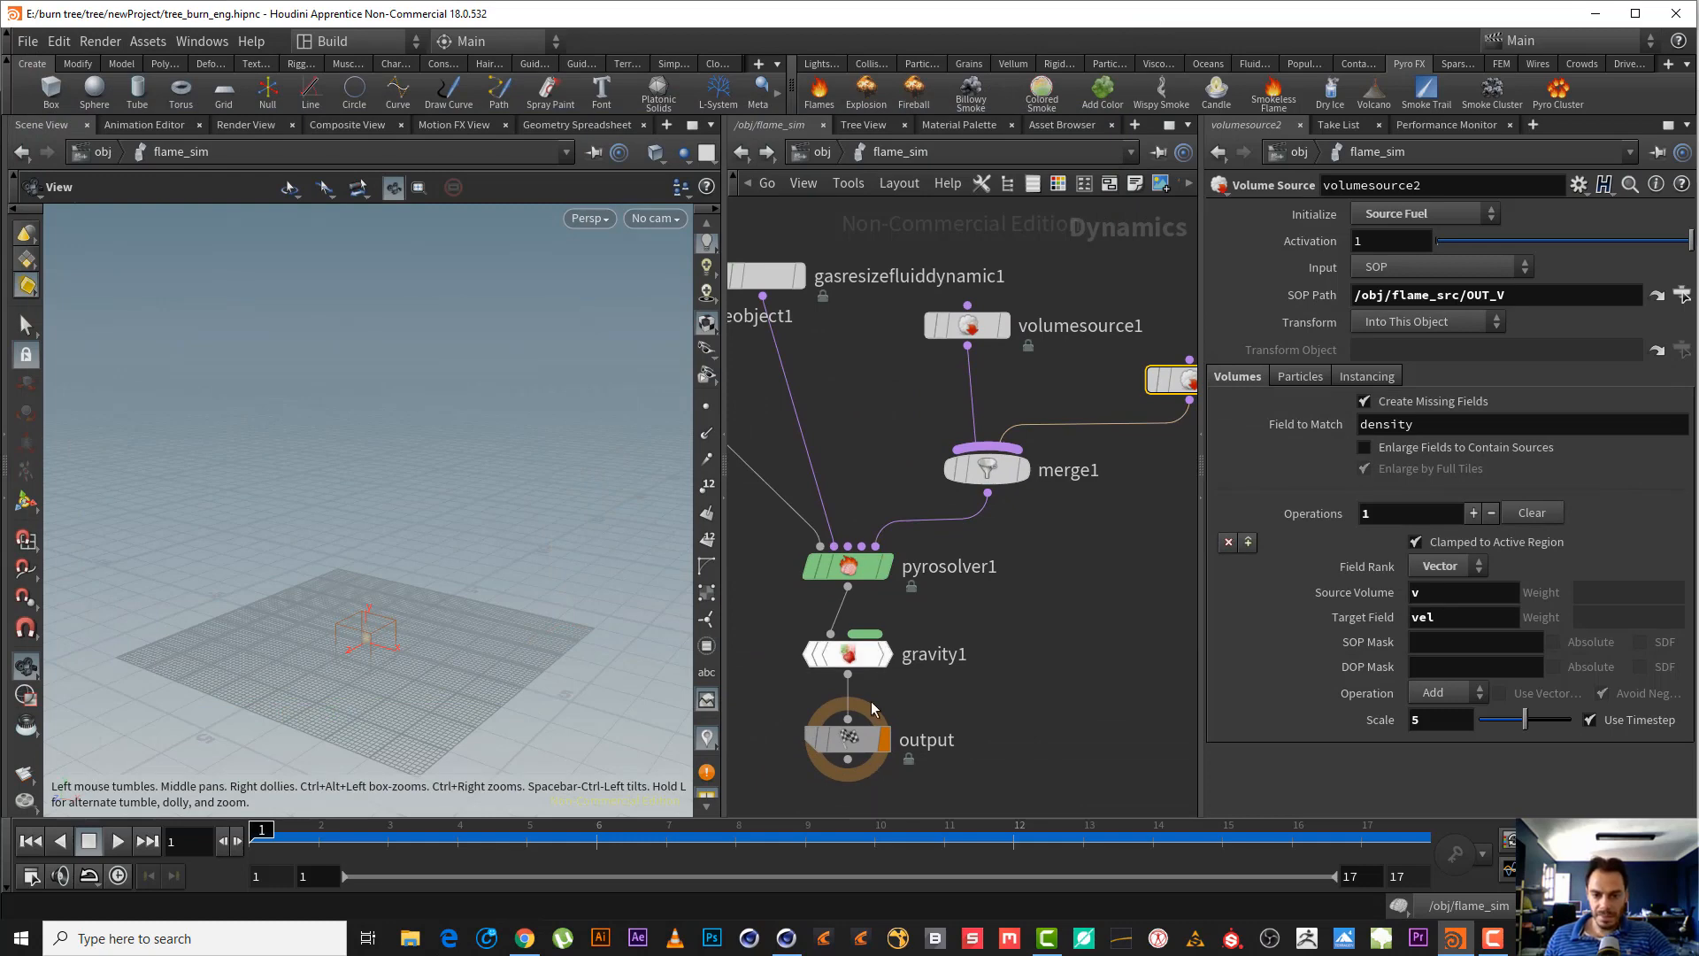
middle_drag(1053, 257, 1020, 272)
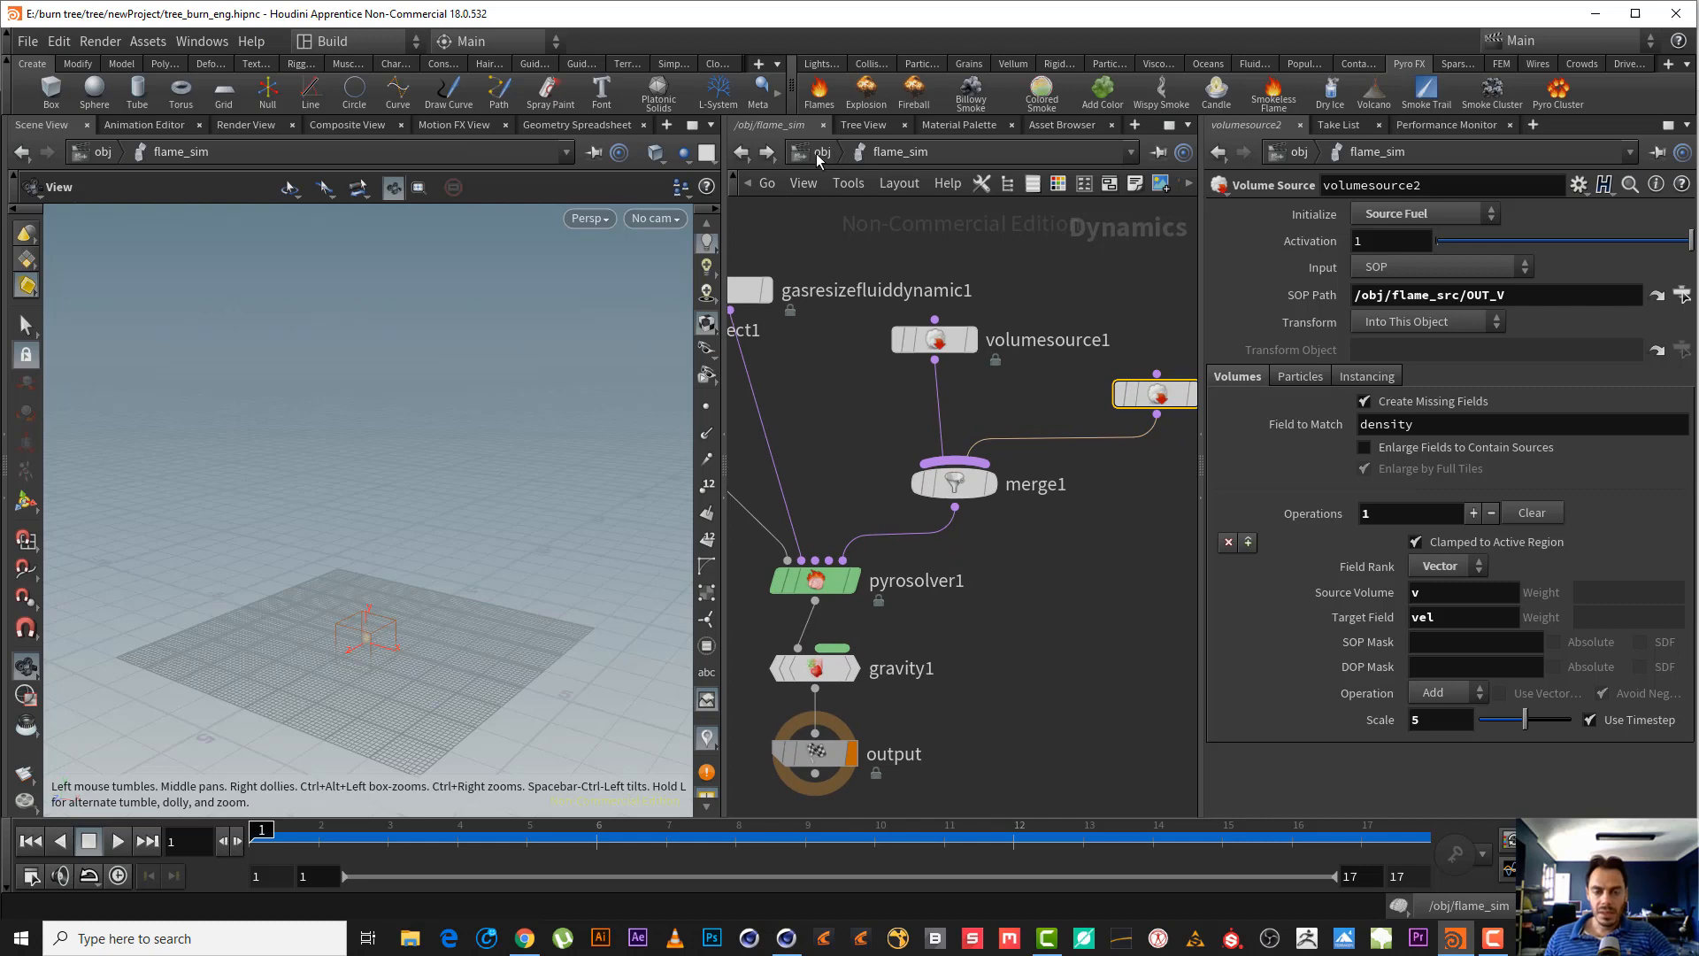
click(820, 153)
double_click(898, 442)
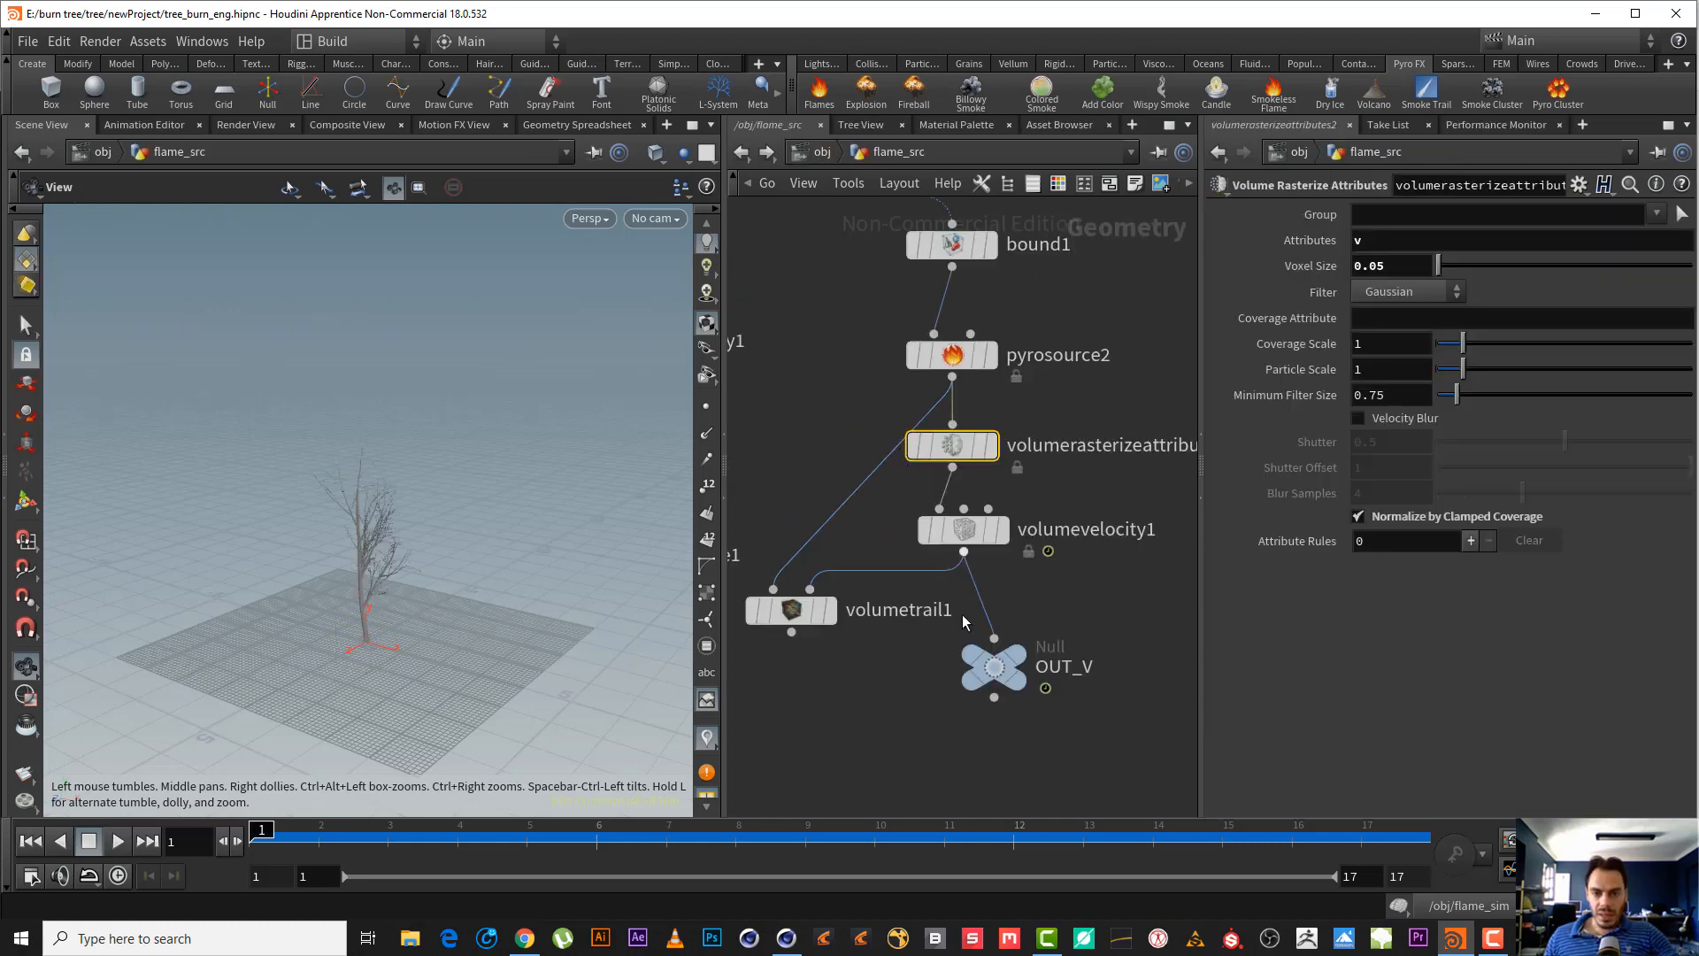
click(963, 529)
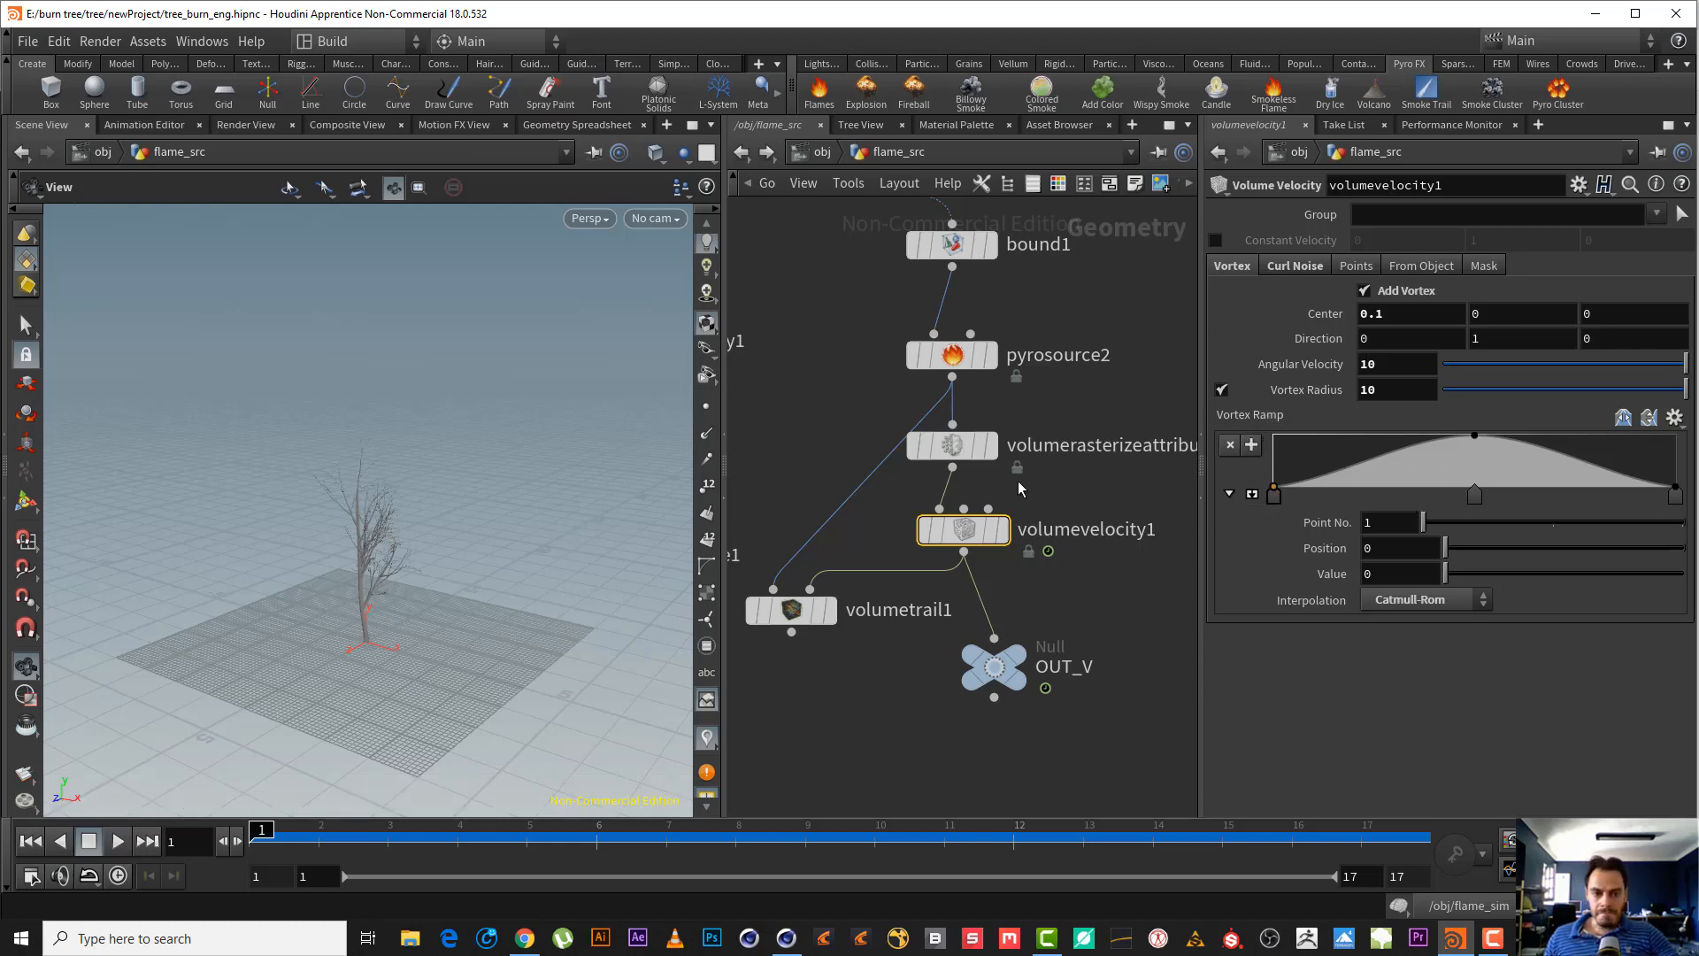
mouse_move(832, 604)
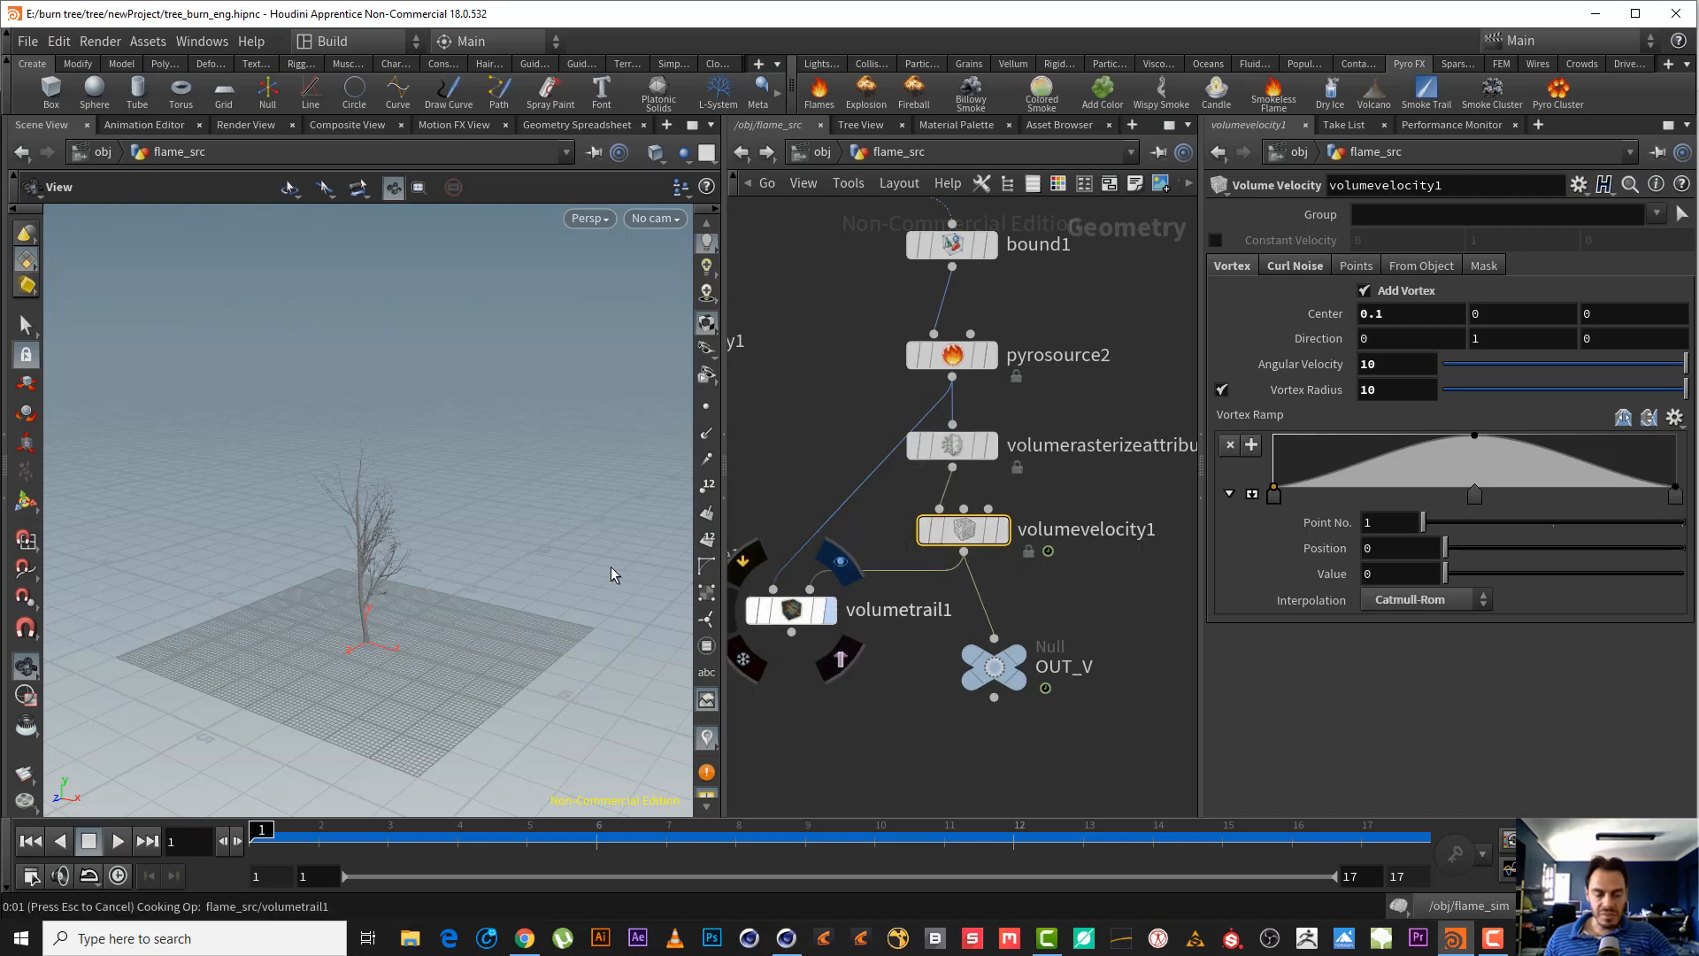
drag(353, 507, 369, 308)
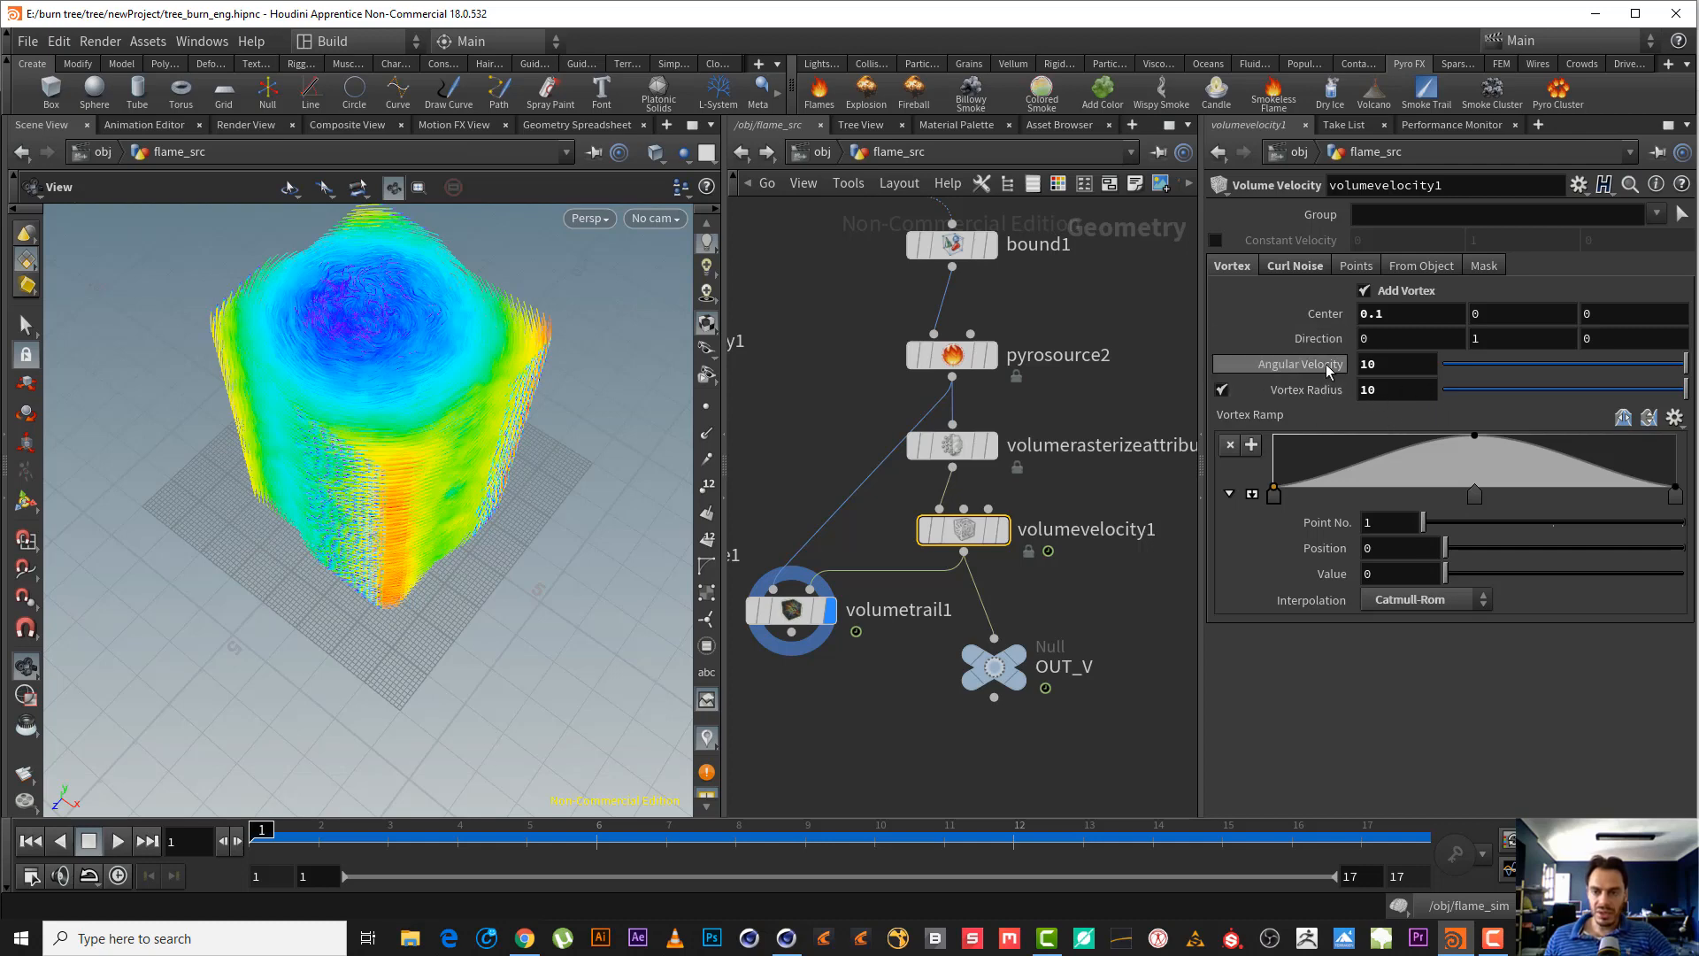
drag(383, 440, 374, 538)
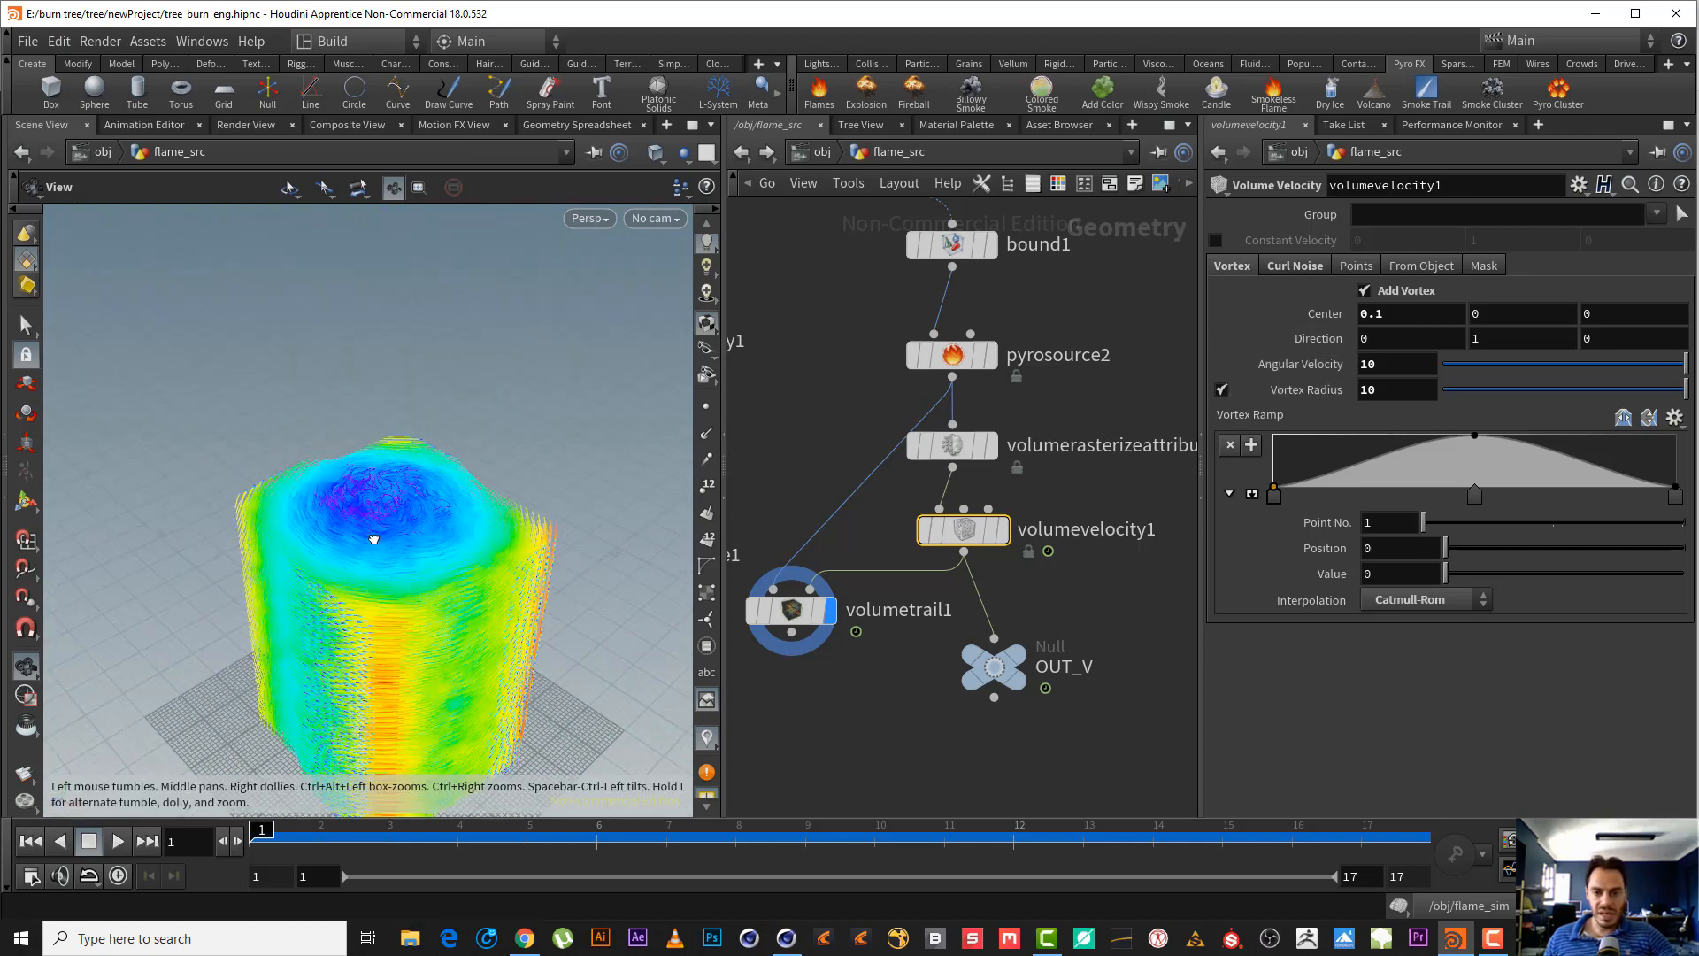
- Return to the flame_sim network and set the Scale of volumesource2's velocity operation to 1
click(814, 151)
double_click(901, 555)
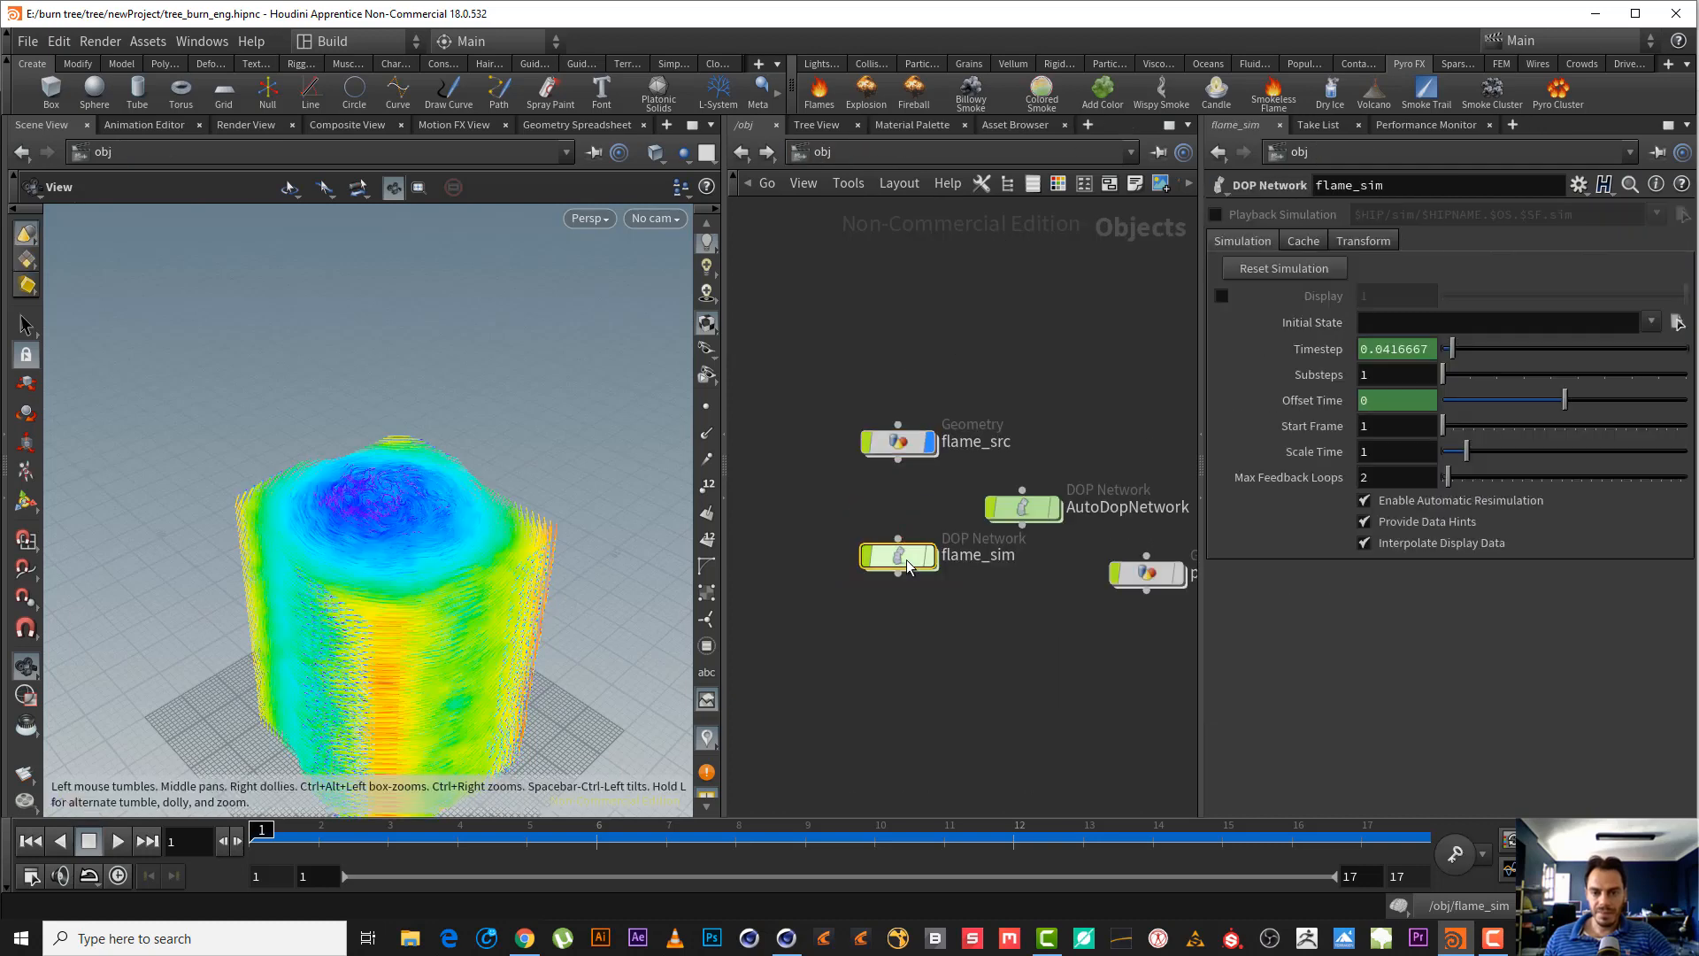
middle_drag(1165, 499, 992, 604)
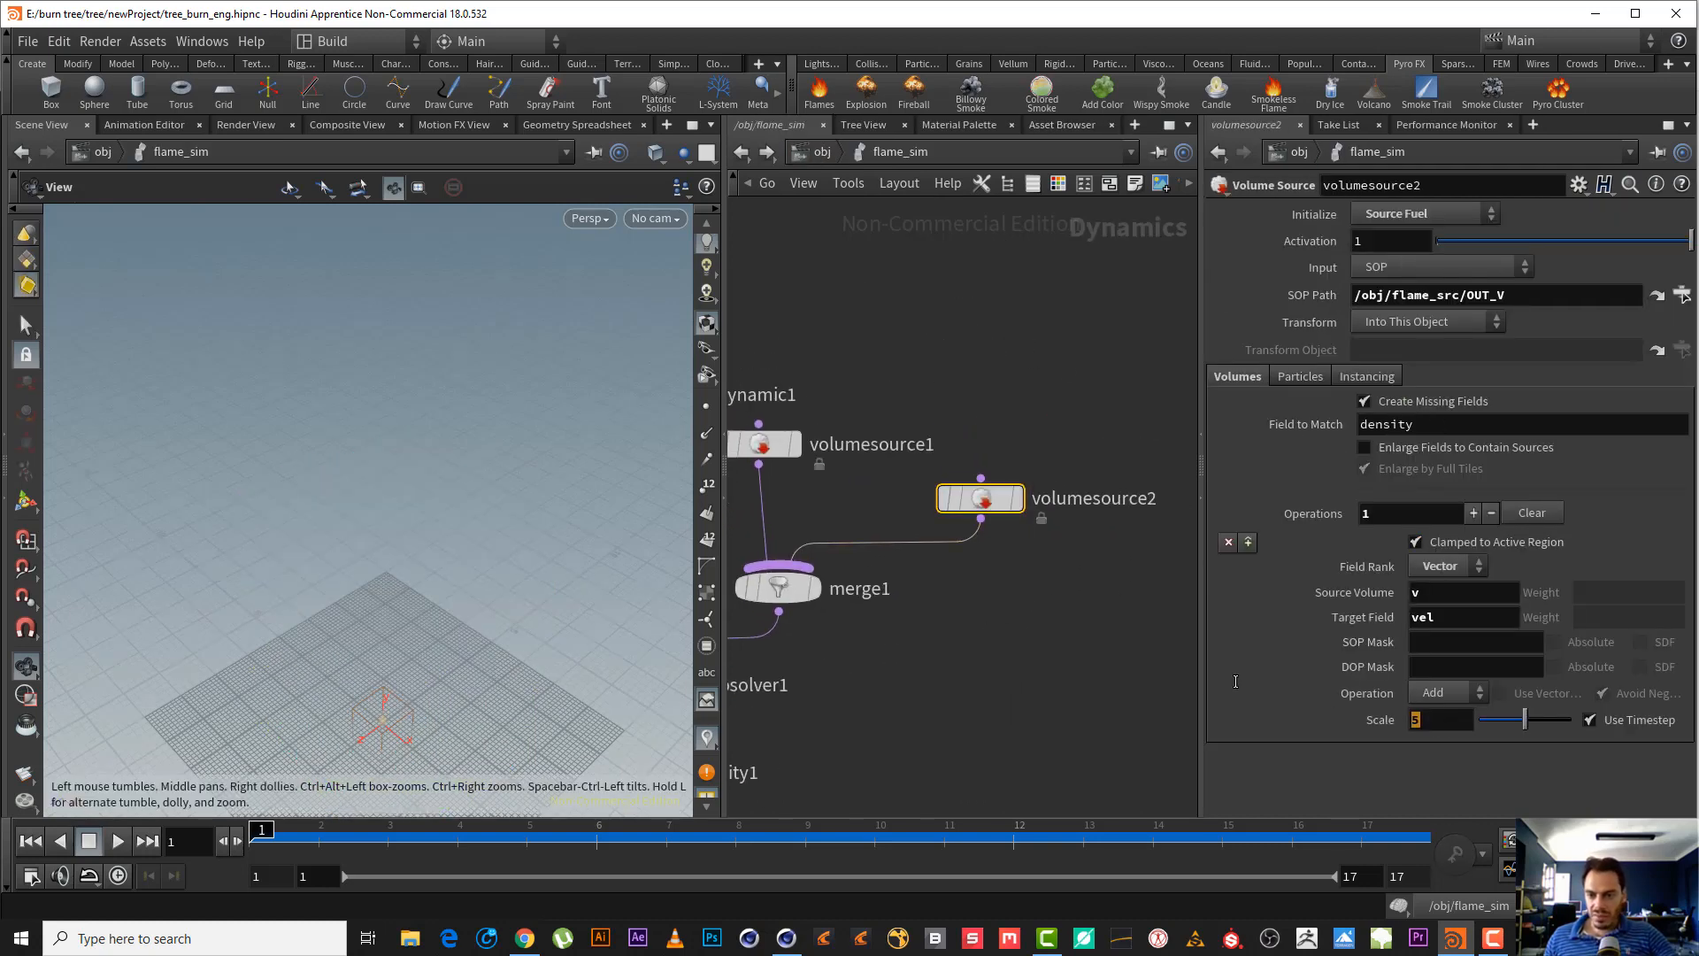
text(2)
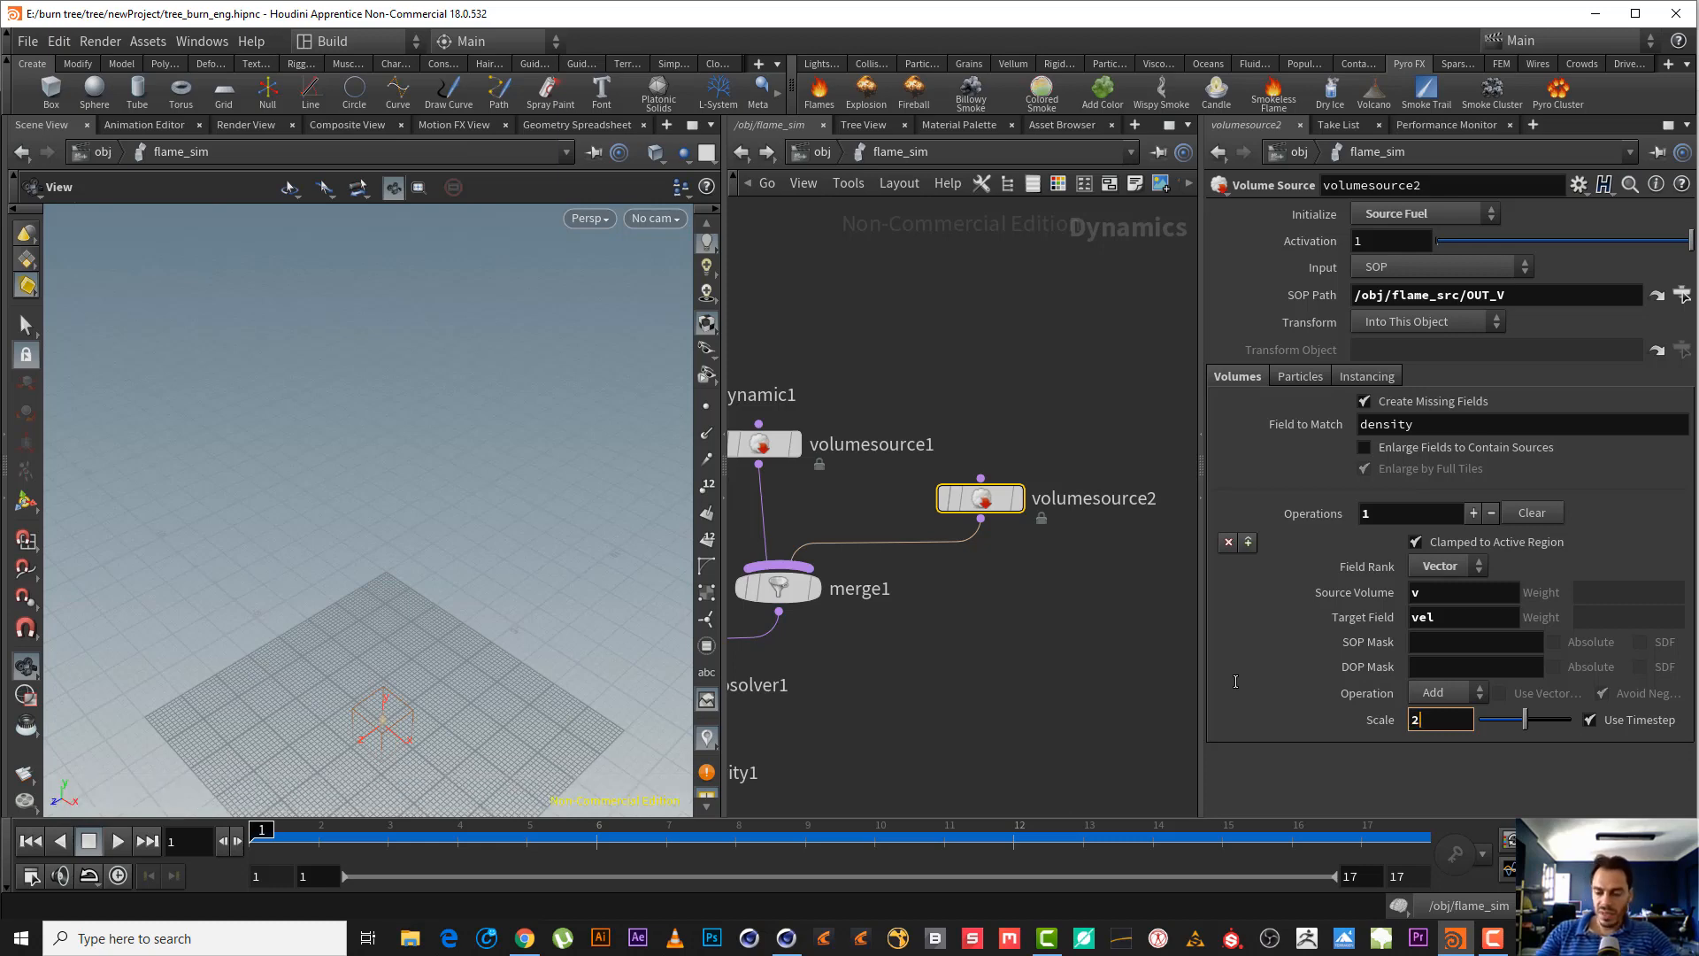
key(BackSpace)
text(1)
key(Return)
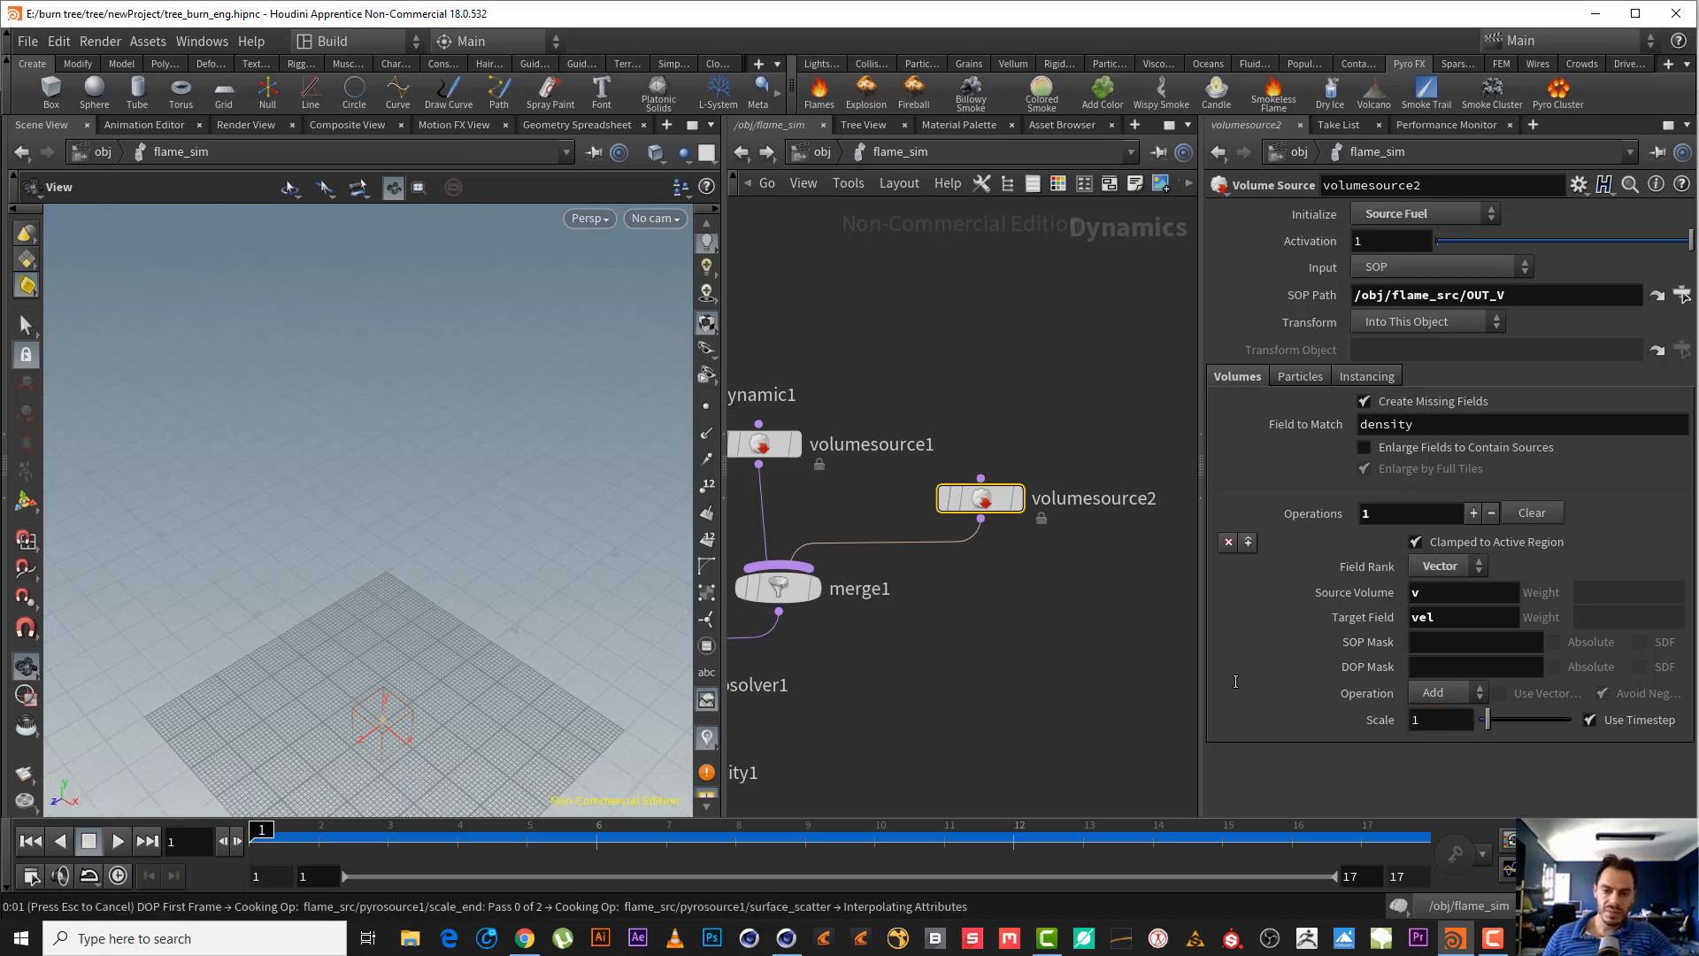
- Go back into the flame_src network and save the scene
middle_drag(889, 301, 1087, 178)
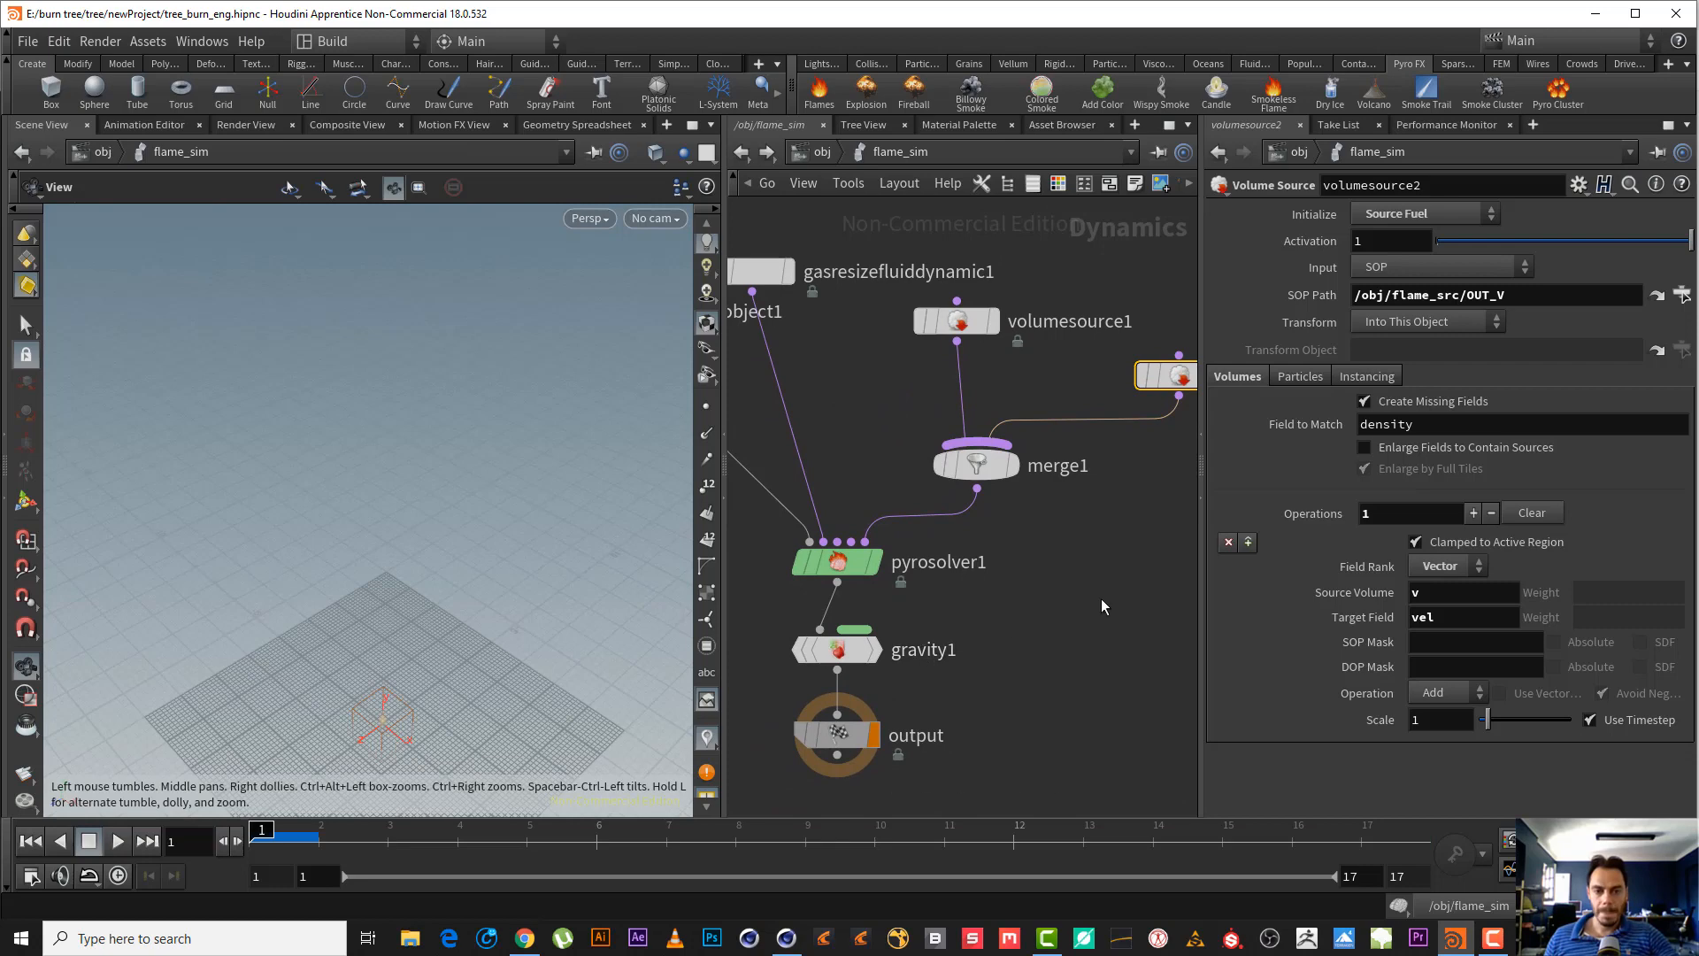
scroll(1101, 598, down, 3)
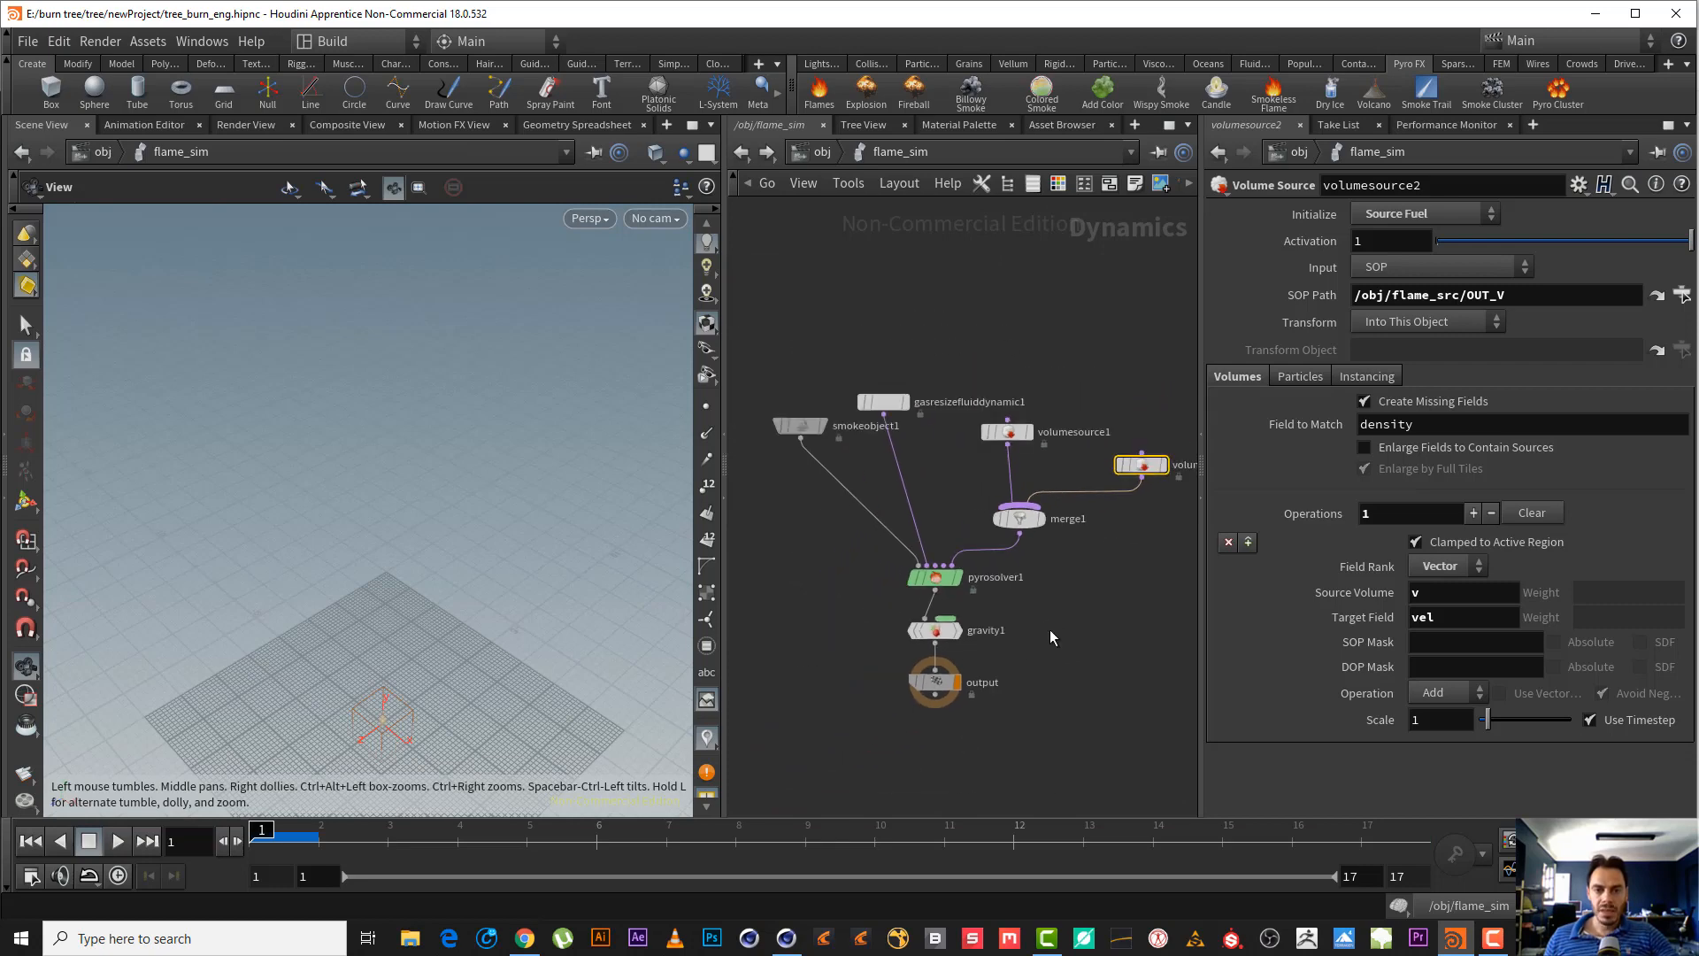
click(824, 152)
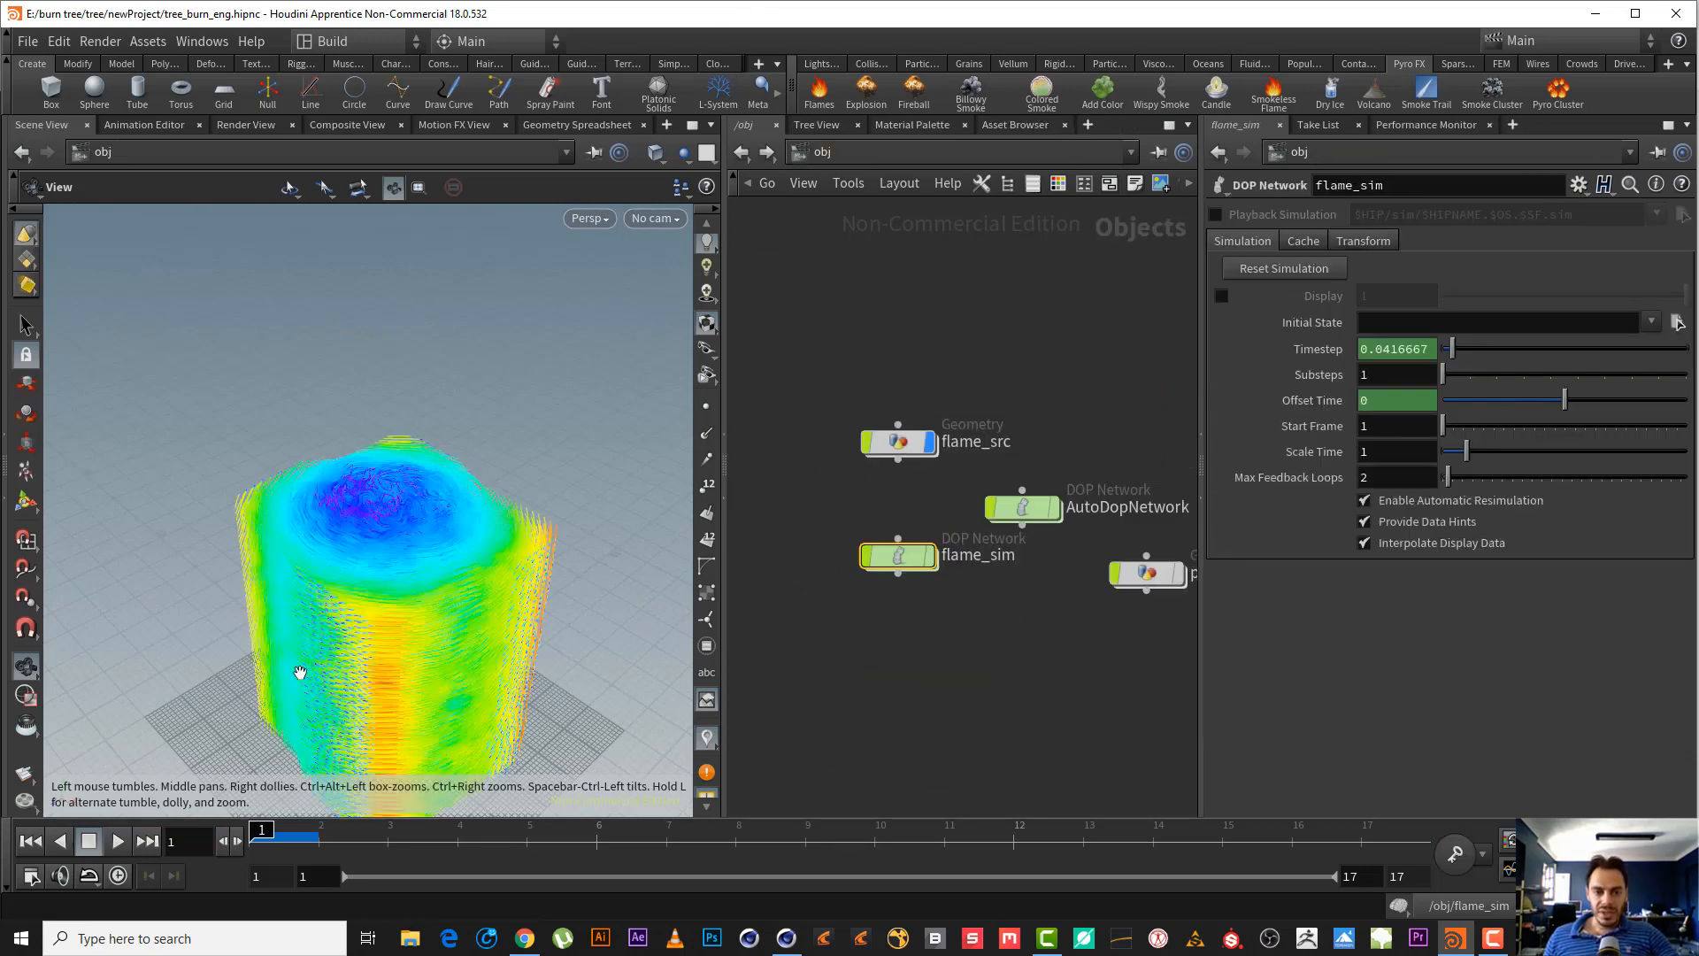
double_click(911, 439)
key(ctrl+s)
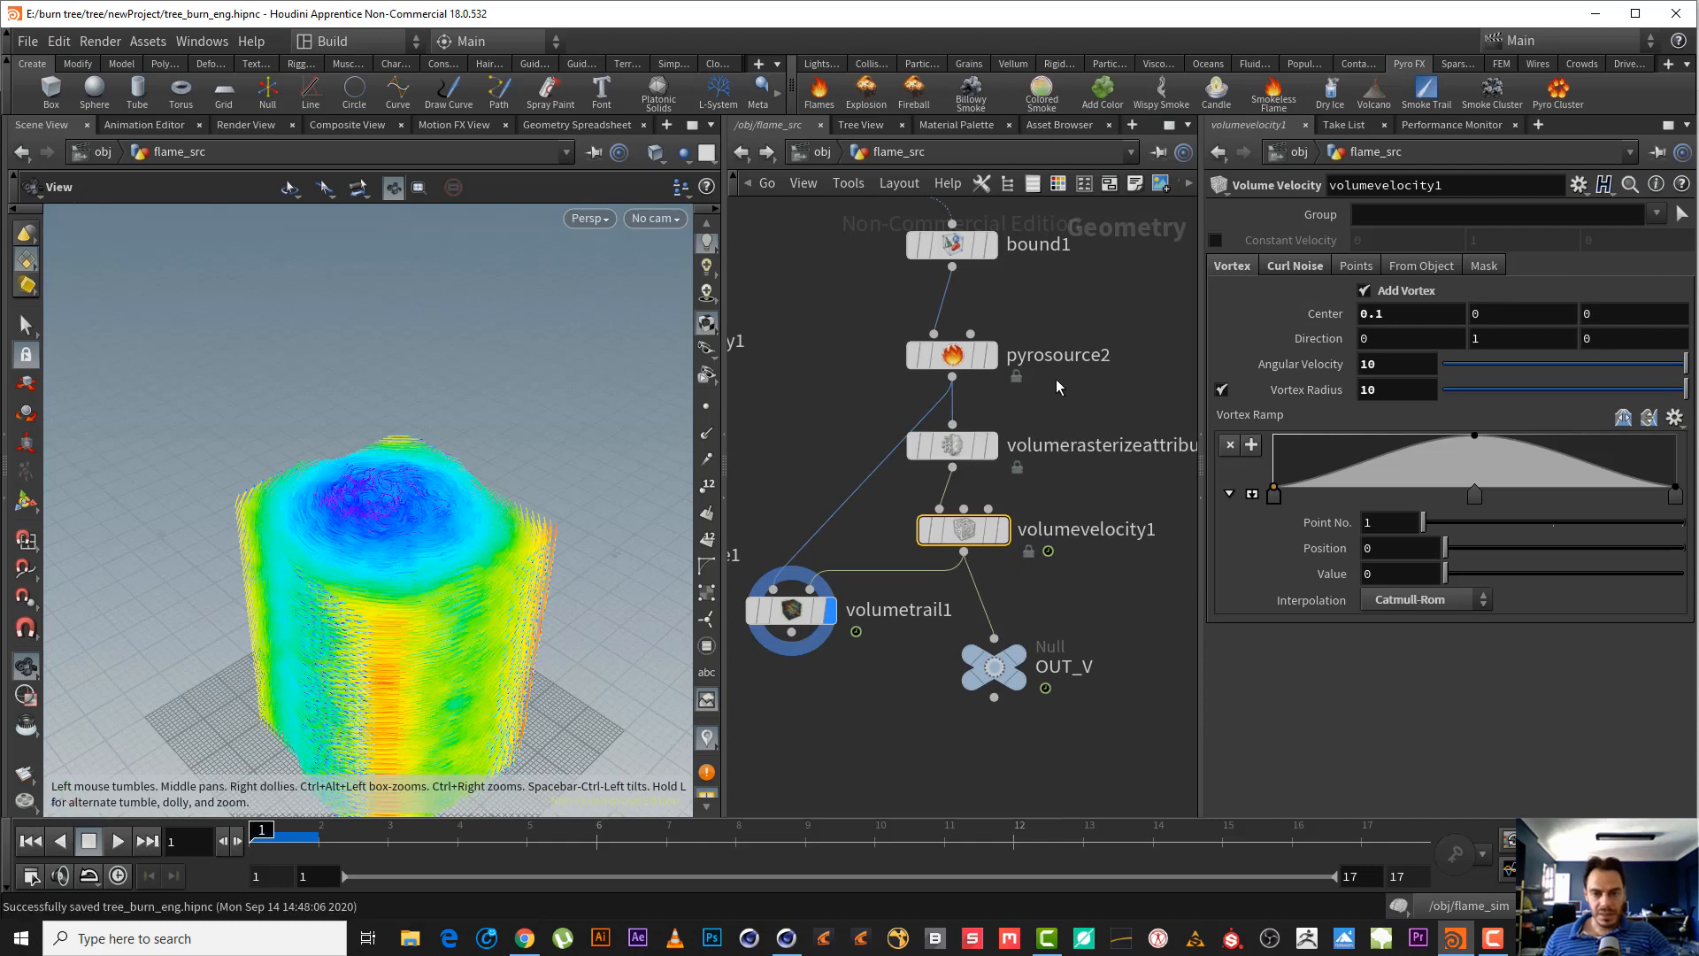
- Make polyreduce1, below transform1 in the flame_src network, the displayed node
click(895, 351)
middle_drag(872, 351, 1089, 454)
middle_drag(954, 416, 1078, 797)
click(964, 533)
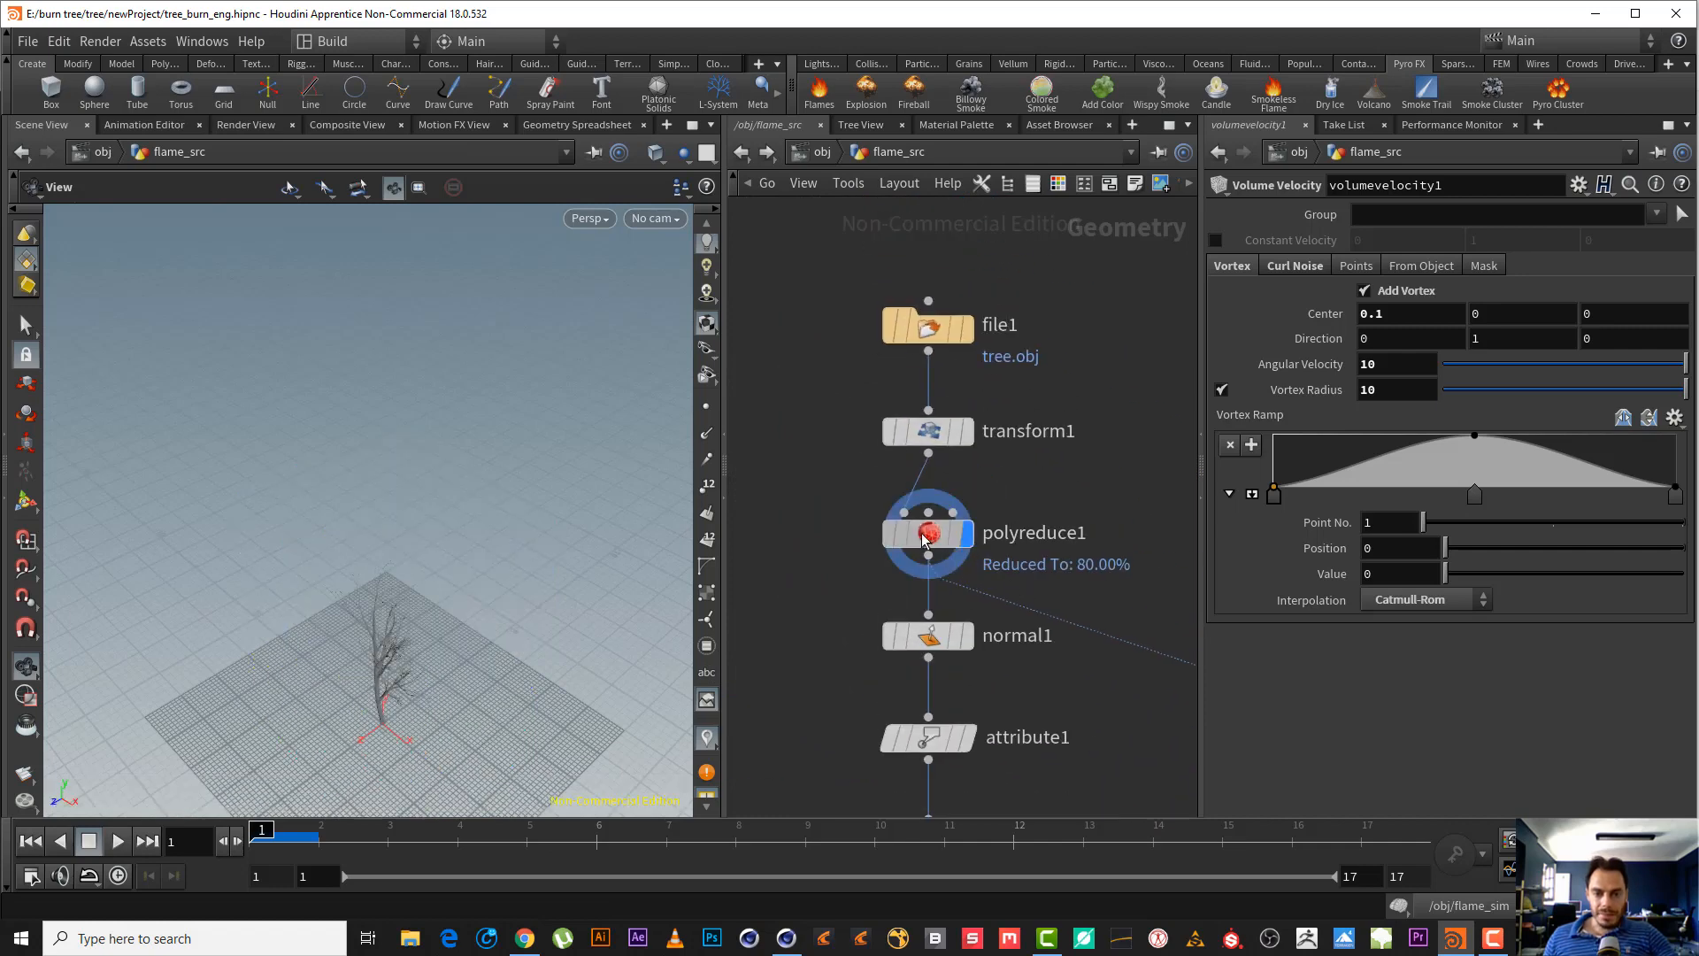
- Use the Static Object collision tool on the tree, with flame_sim as the current simulation, to add it as a collider
click(927, 533)
middle_drag(380, 675, 361, 450)
right_drag(362, 449, 523, 455)
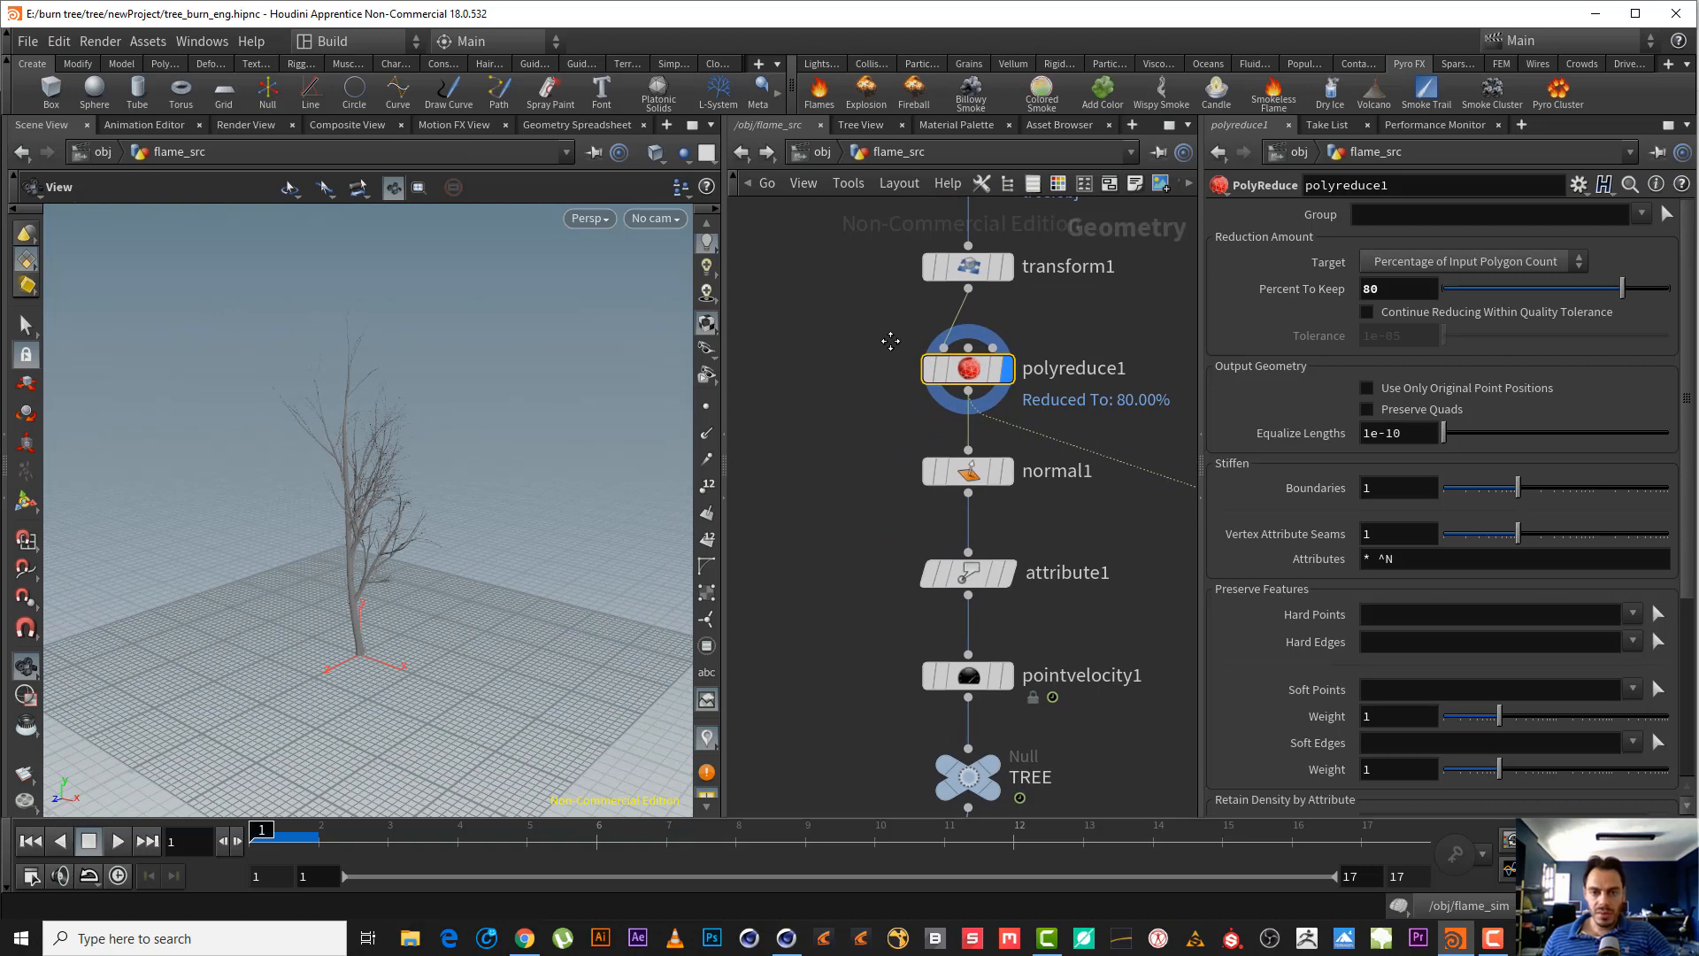
middle_drag(873, 434, 958, 467)
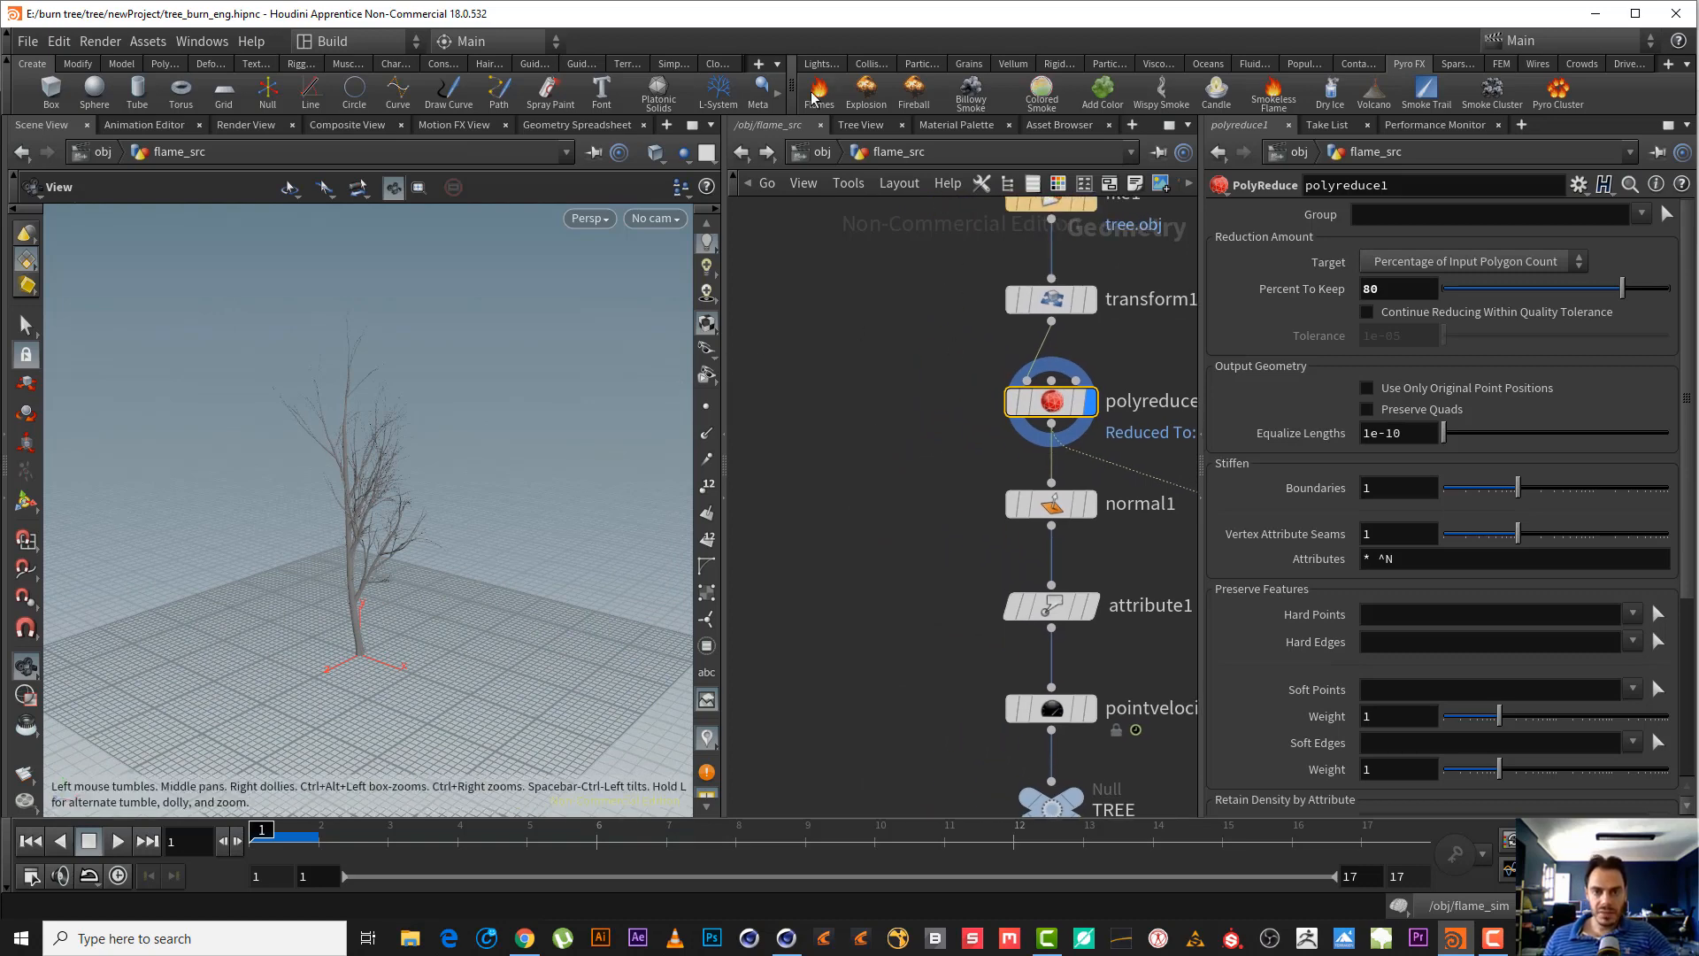
click(820, 63)
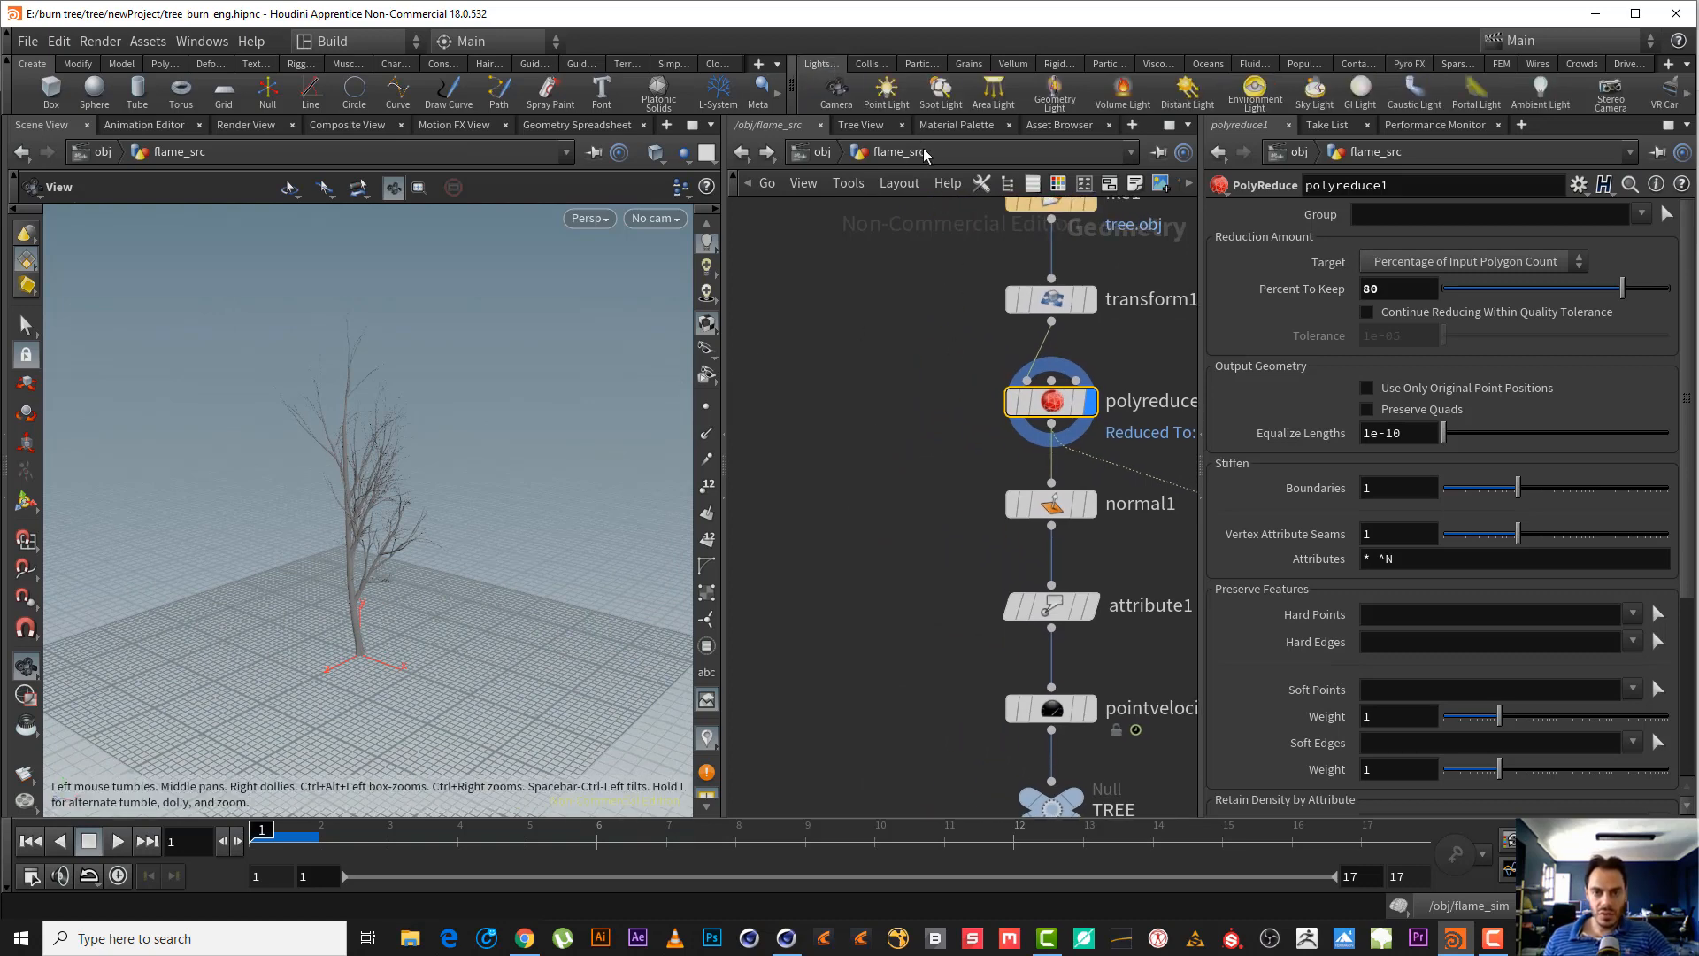
click(870, 63)
click(830, 93)
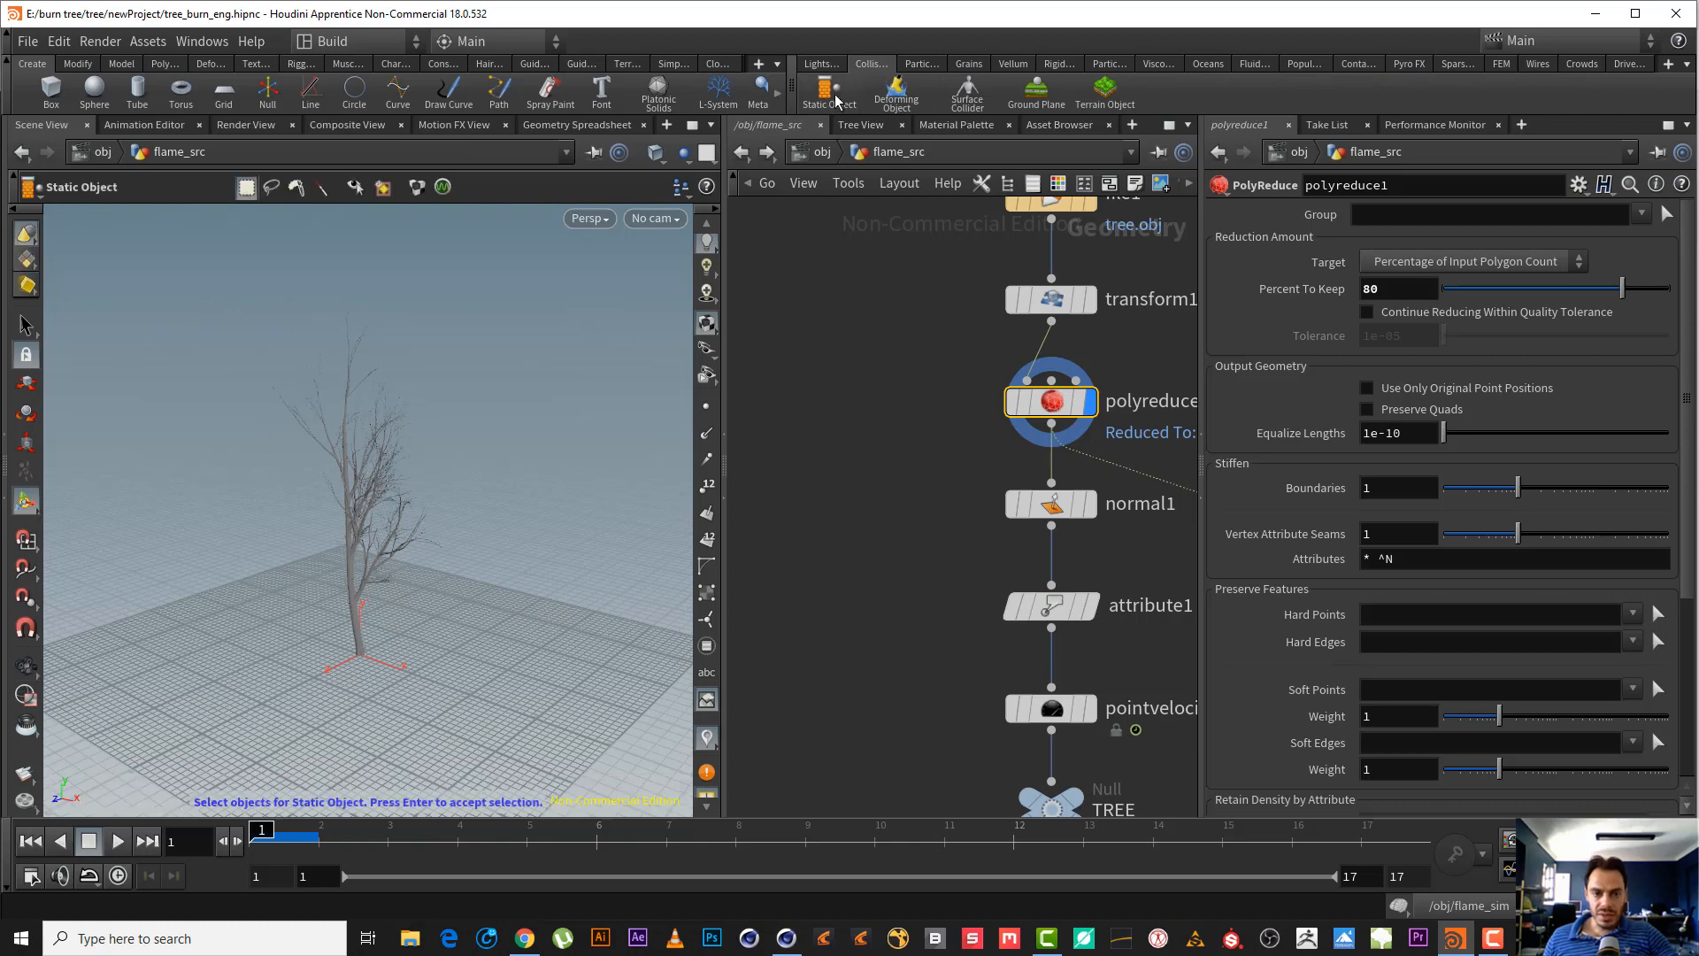
click(382, 494)
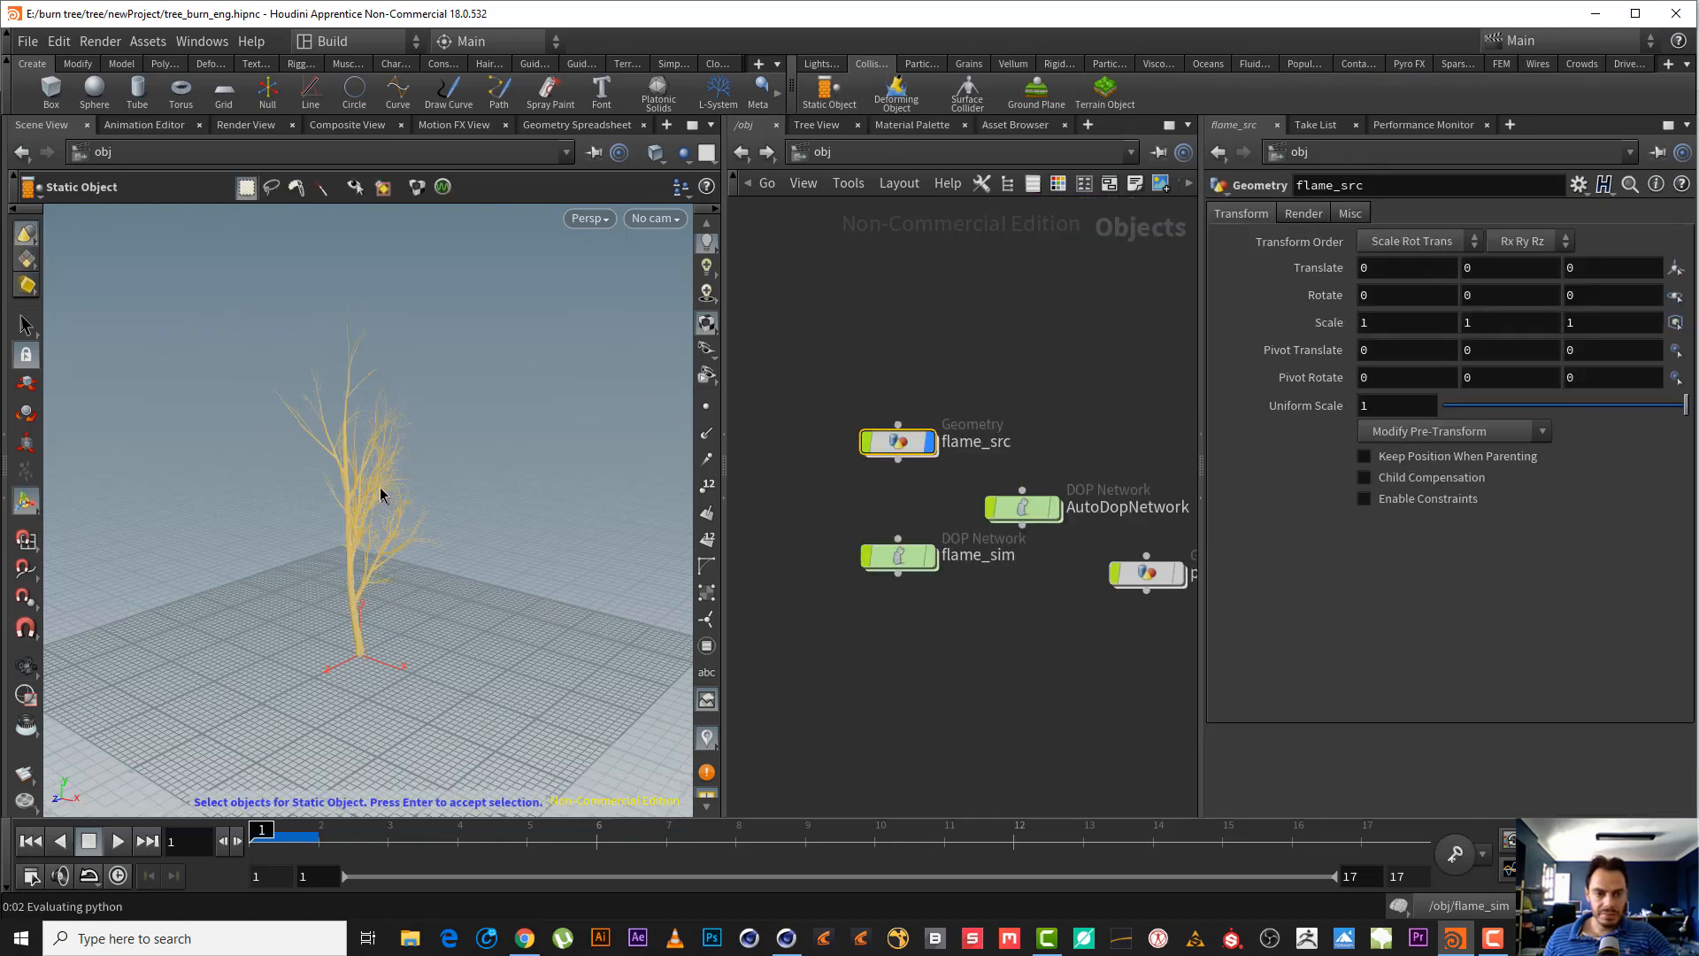
key(Return)
click(1490, 907)
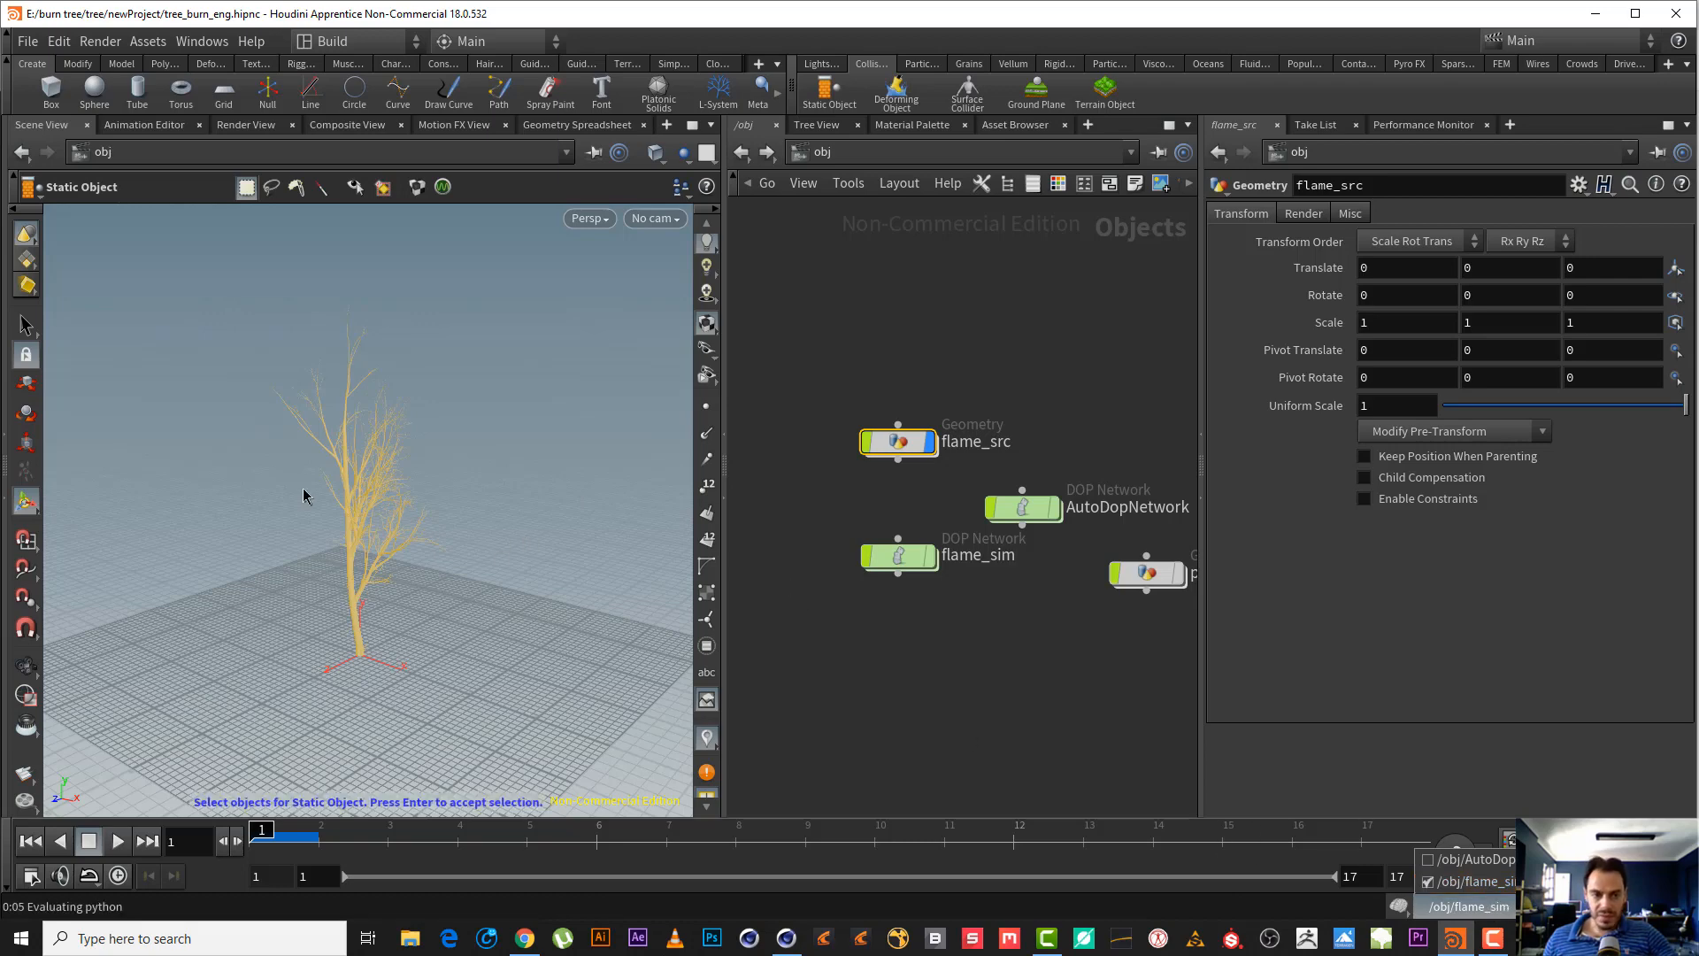
click(357, 522)
key(Return)
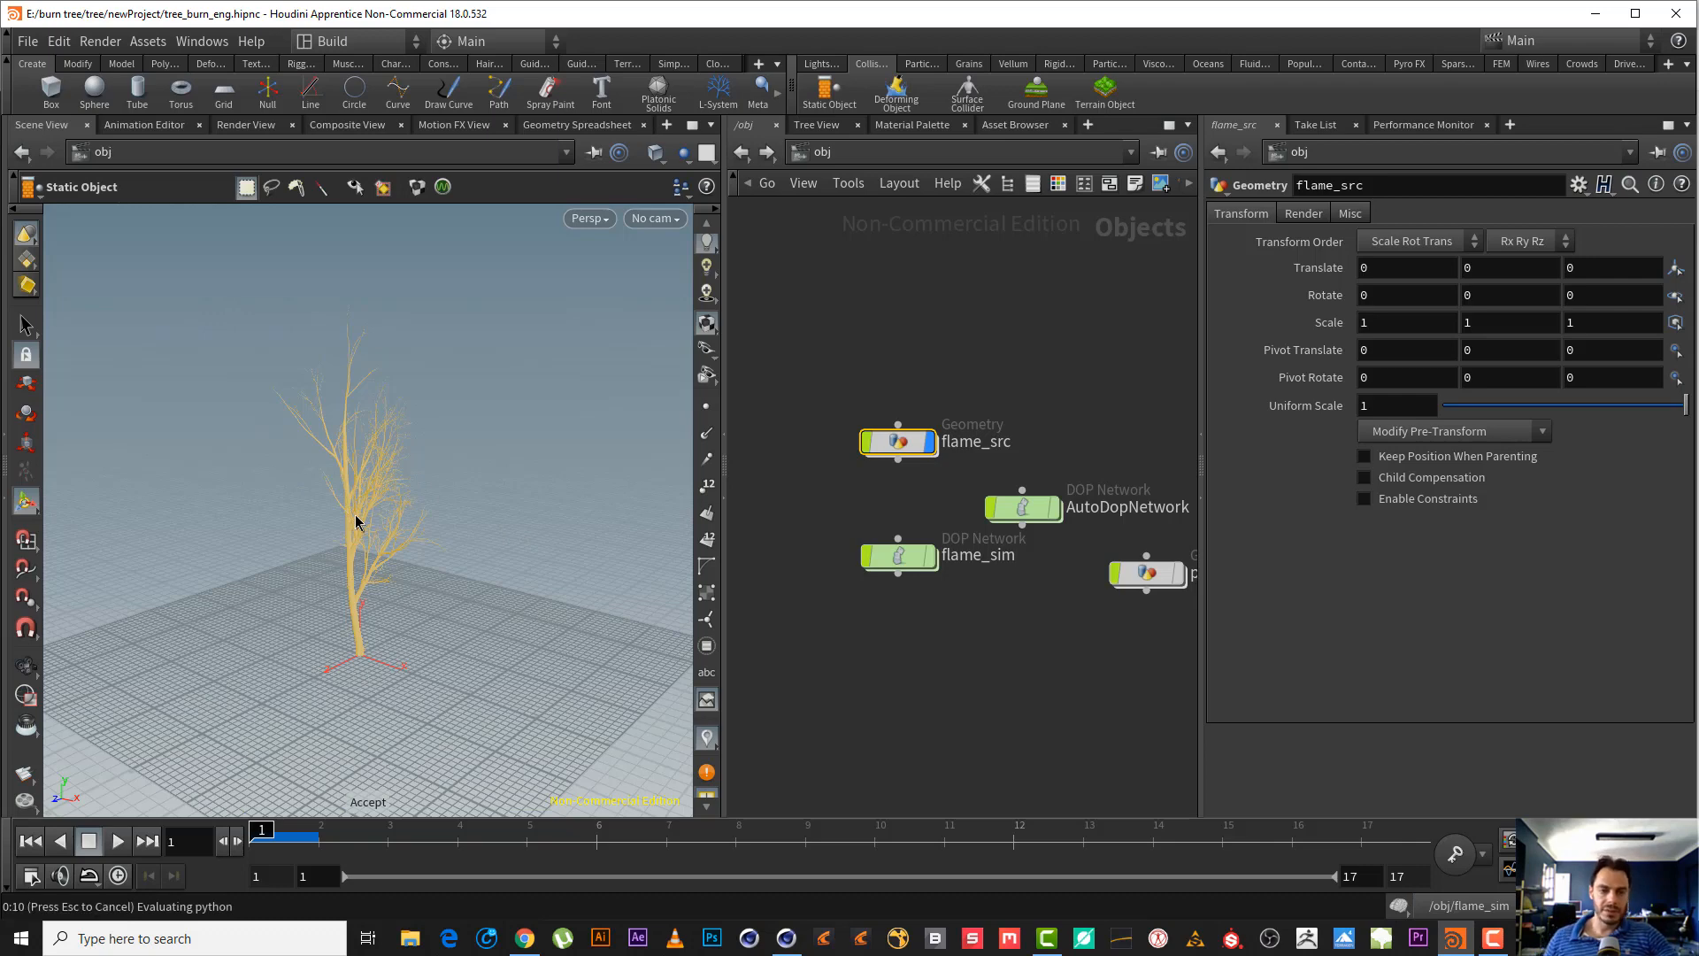
- Go into the flame_sim network and lay out all of its nodes automatically
double_click(898, 555)
key(l)
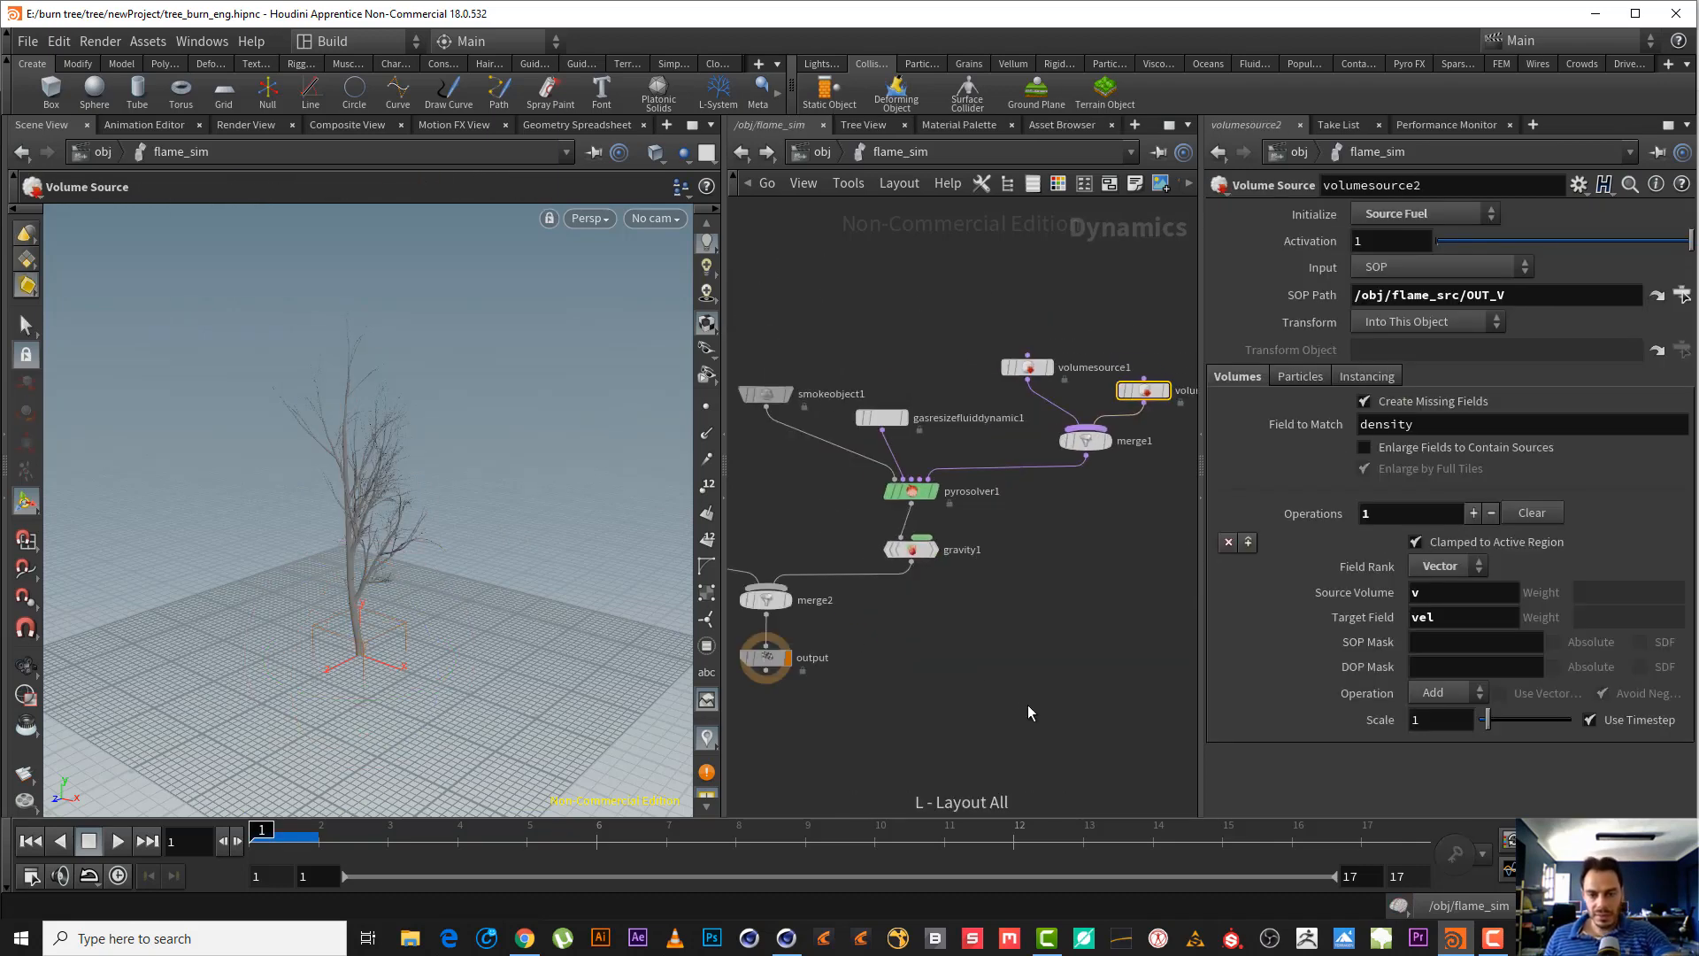
key(l)
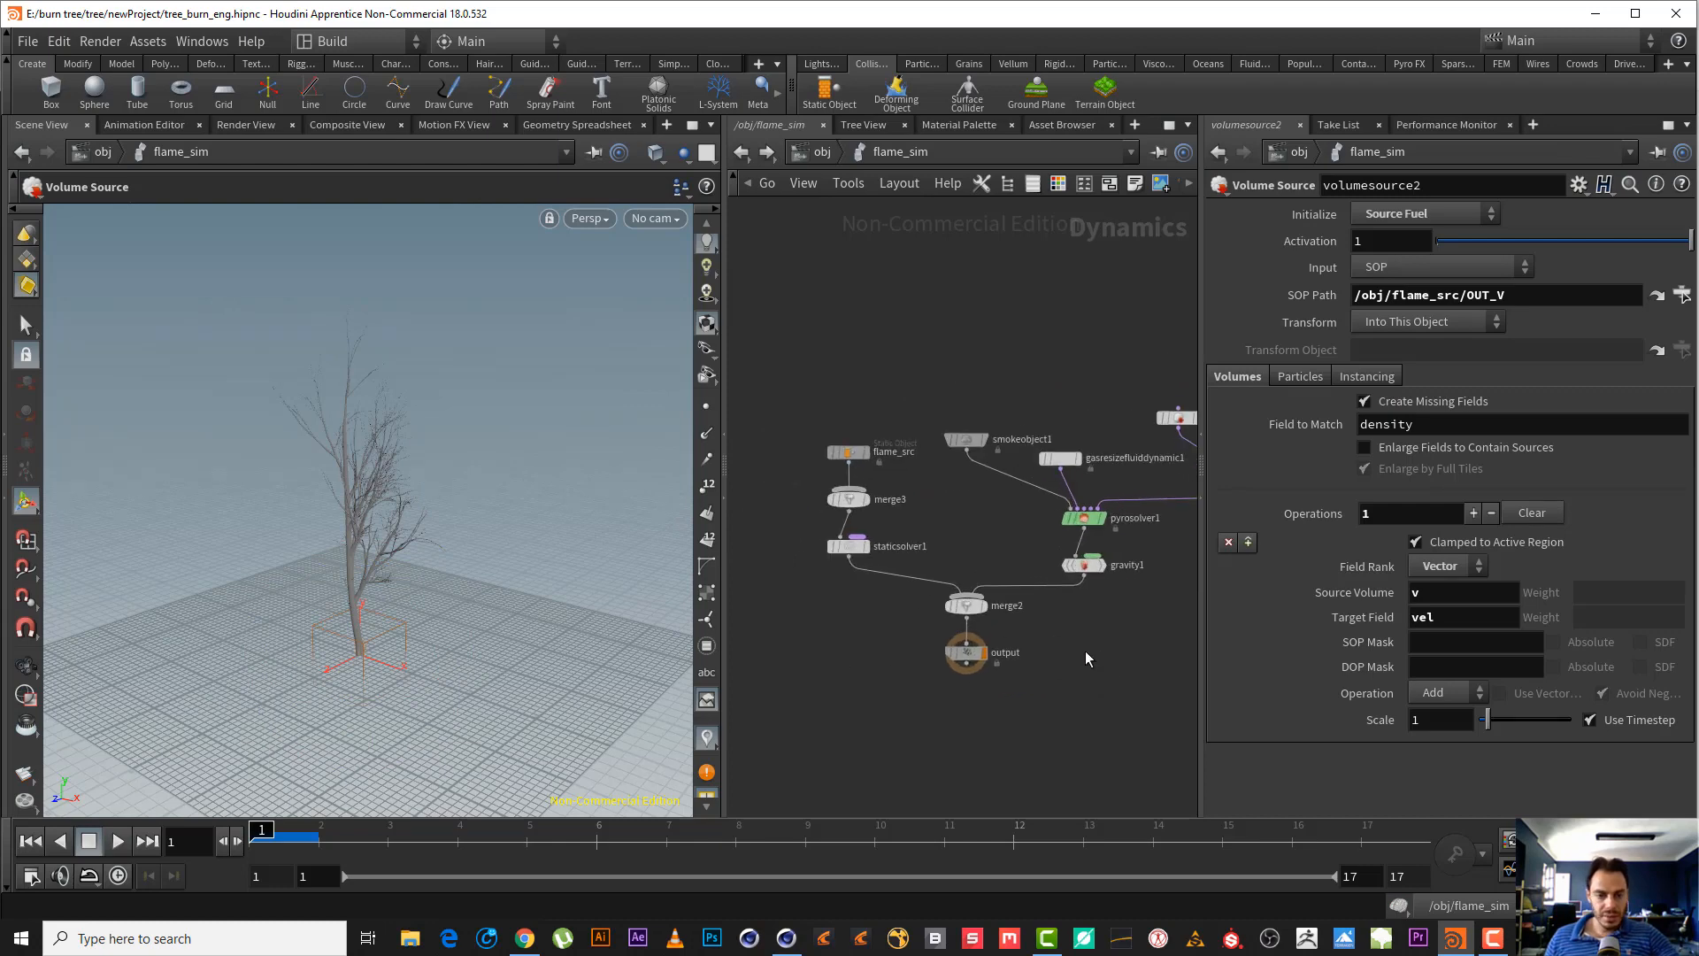
key(l)
scroll(960, 513, up, 2)
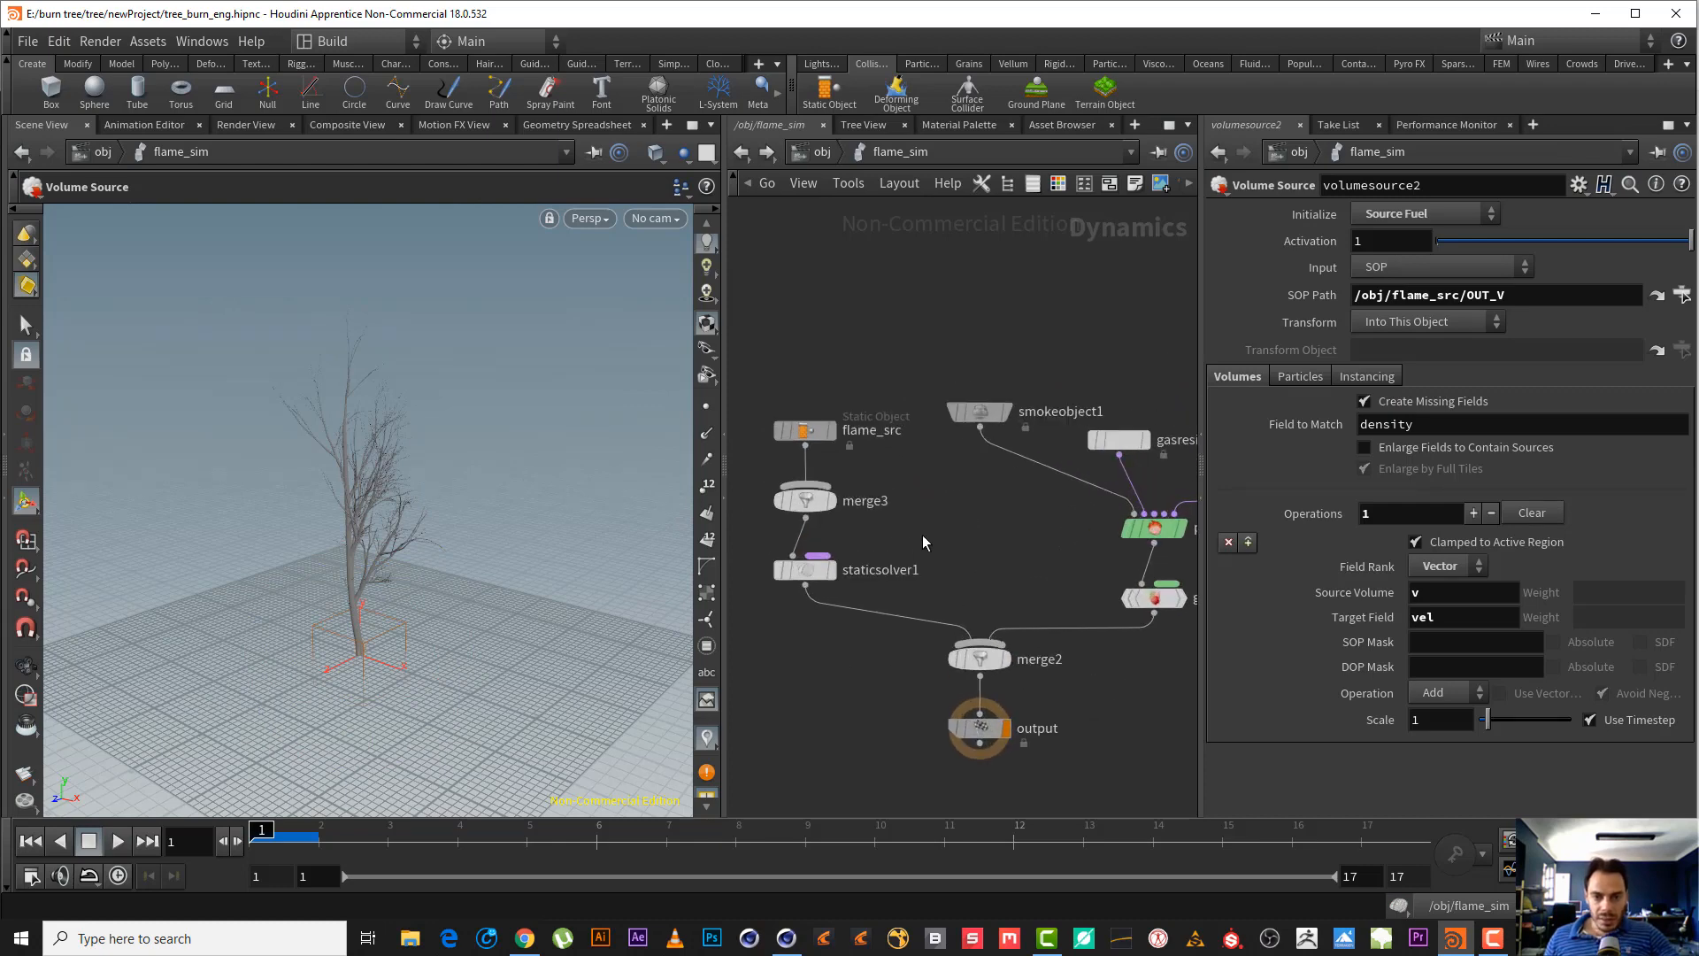
- Enable the Collision Guide of the flame_src static object and turn off its Display Geometry
click(805, 430)
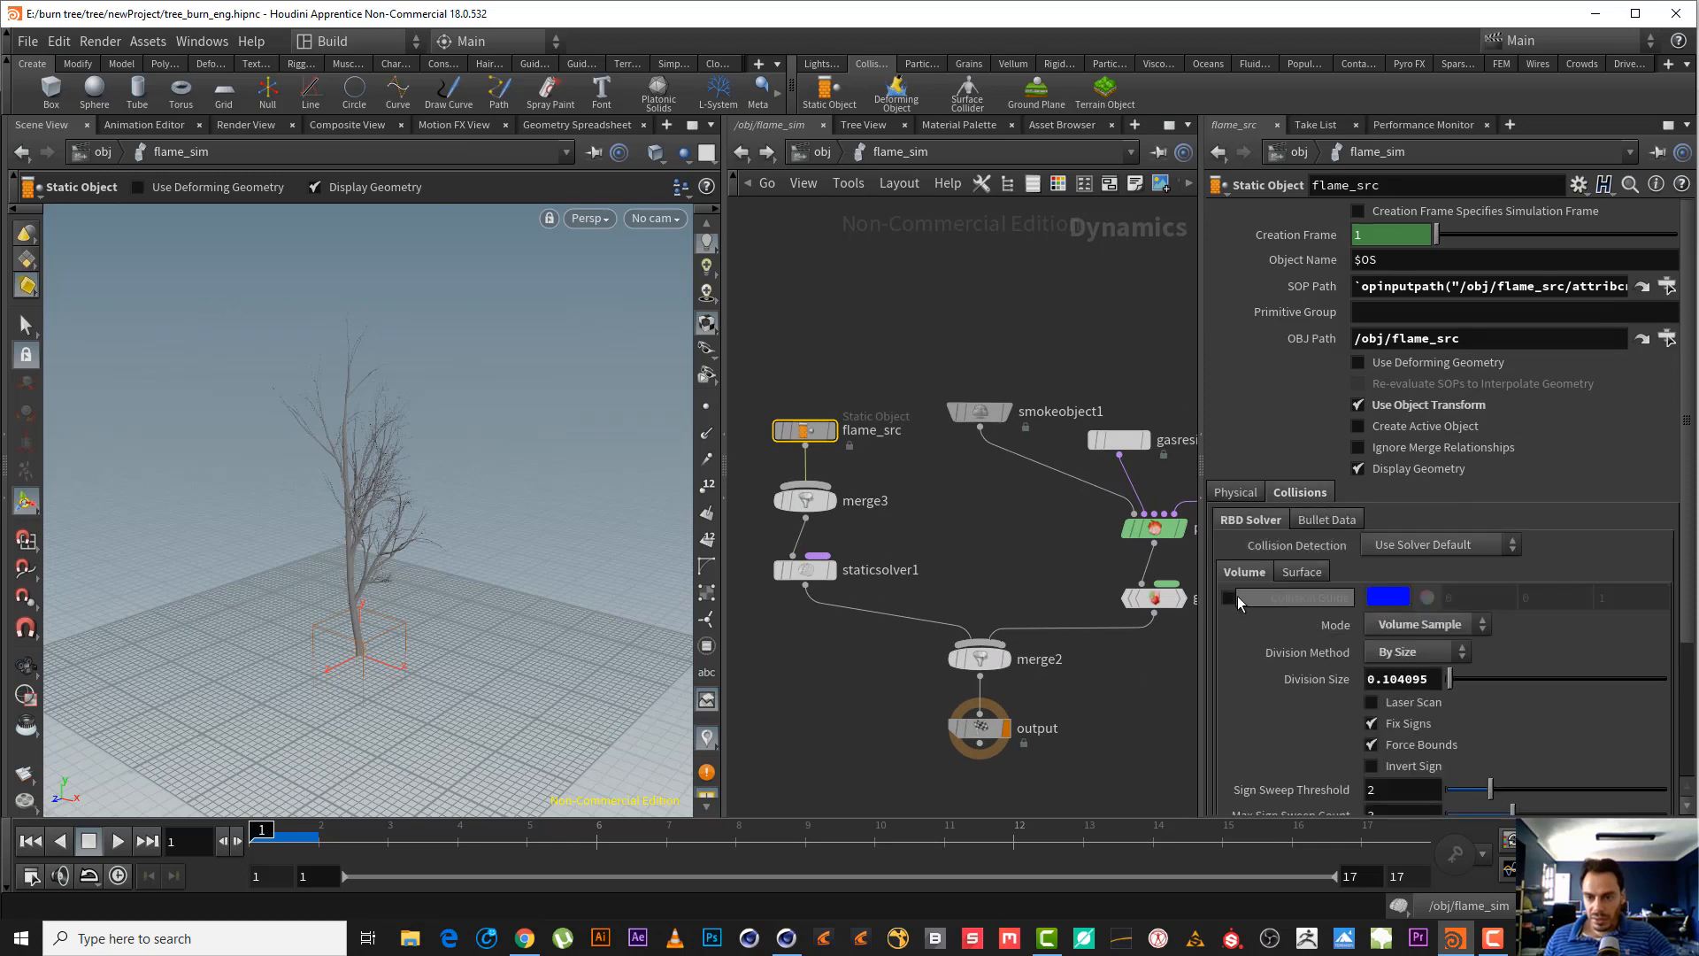
click(1229, 598)
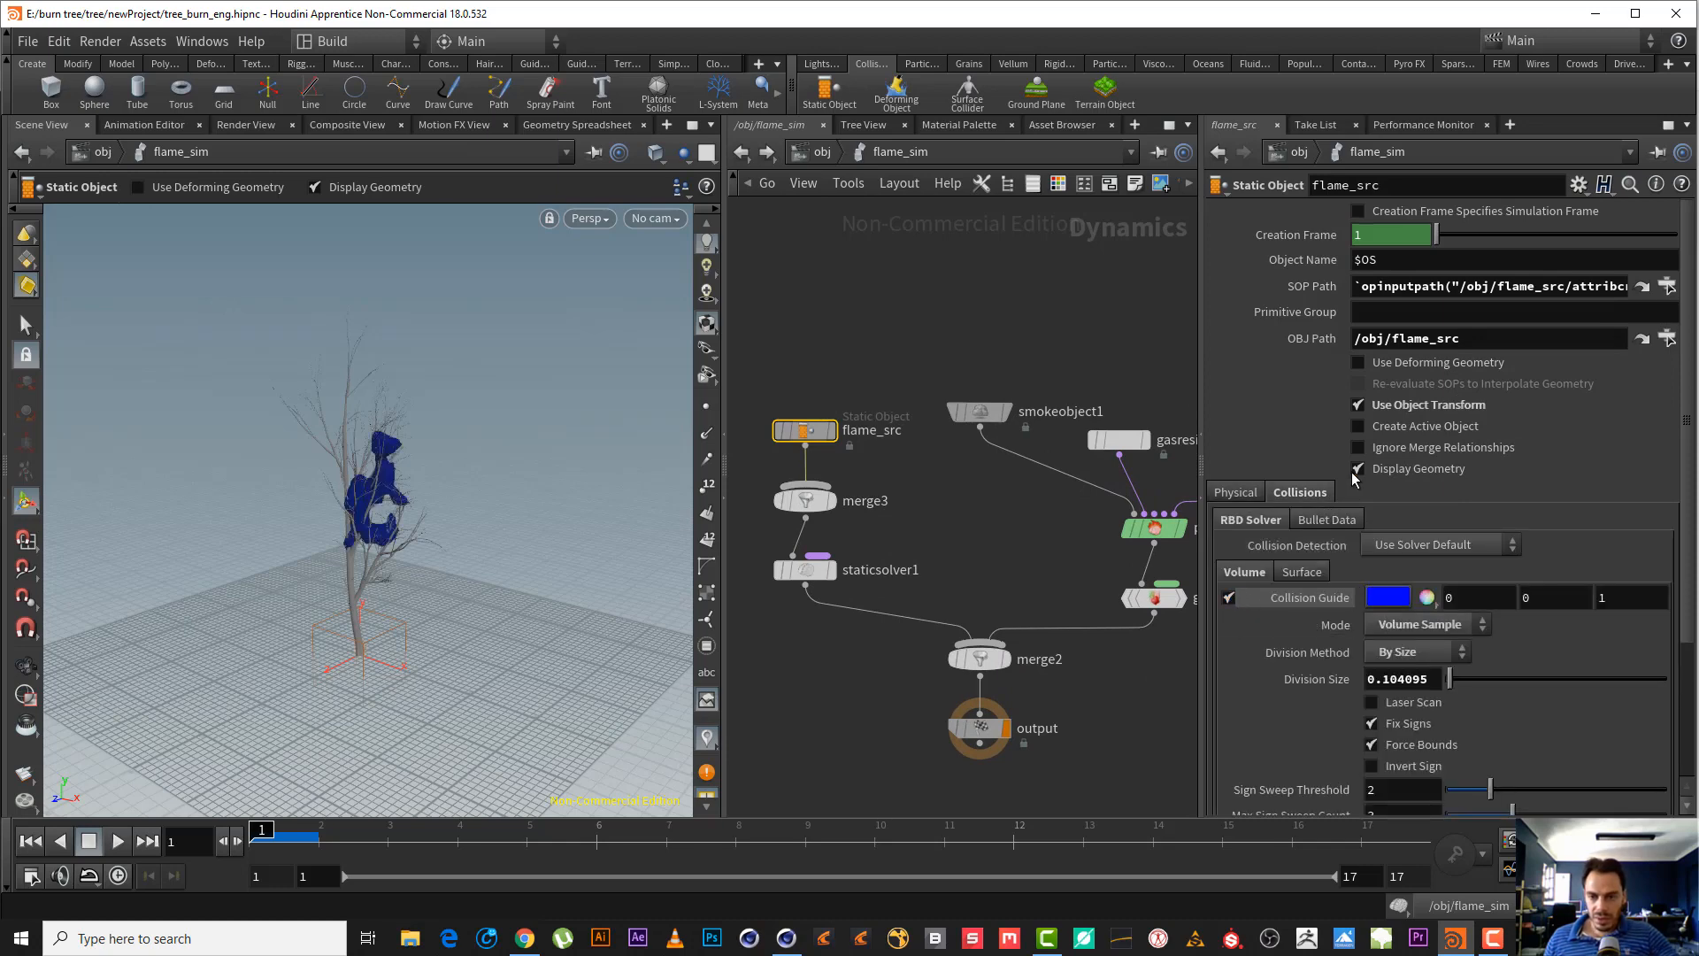
click(1359, 469)
scroll(496, 489, up, 3)
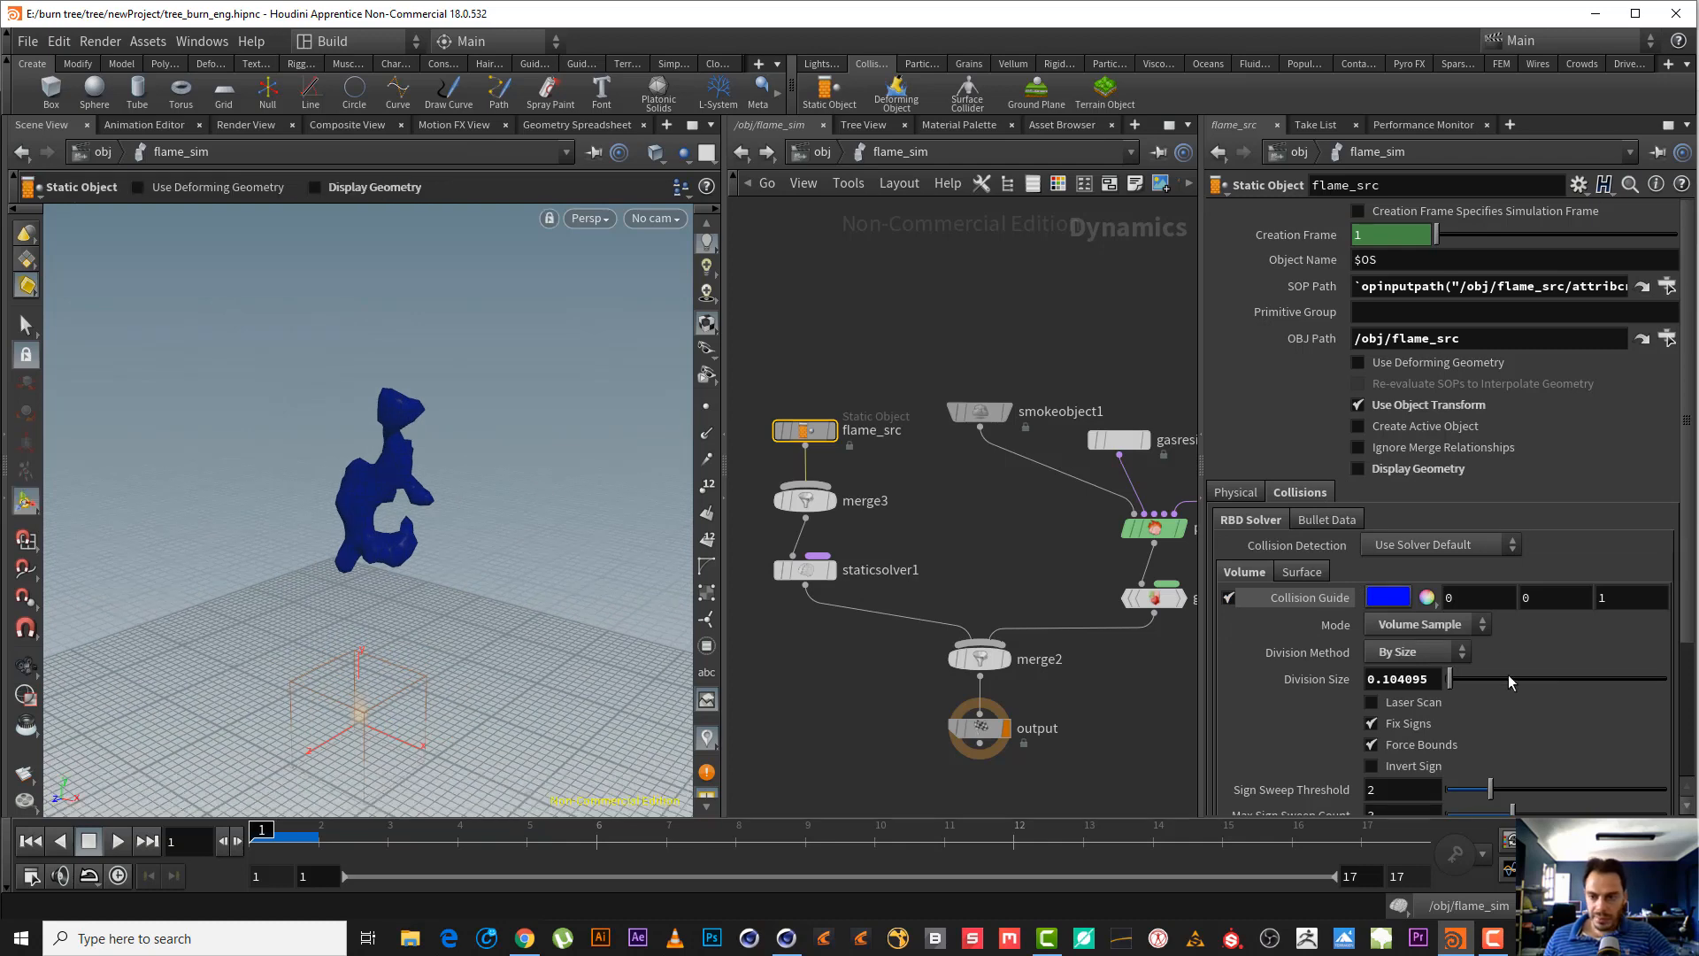
- Set the Division Size of the flame_src static object's collision volume to 0.01
drag(1384, 681, 1678, 663)
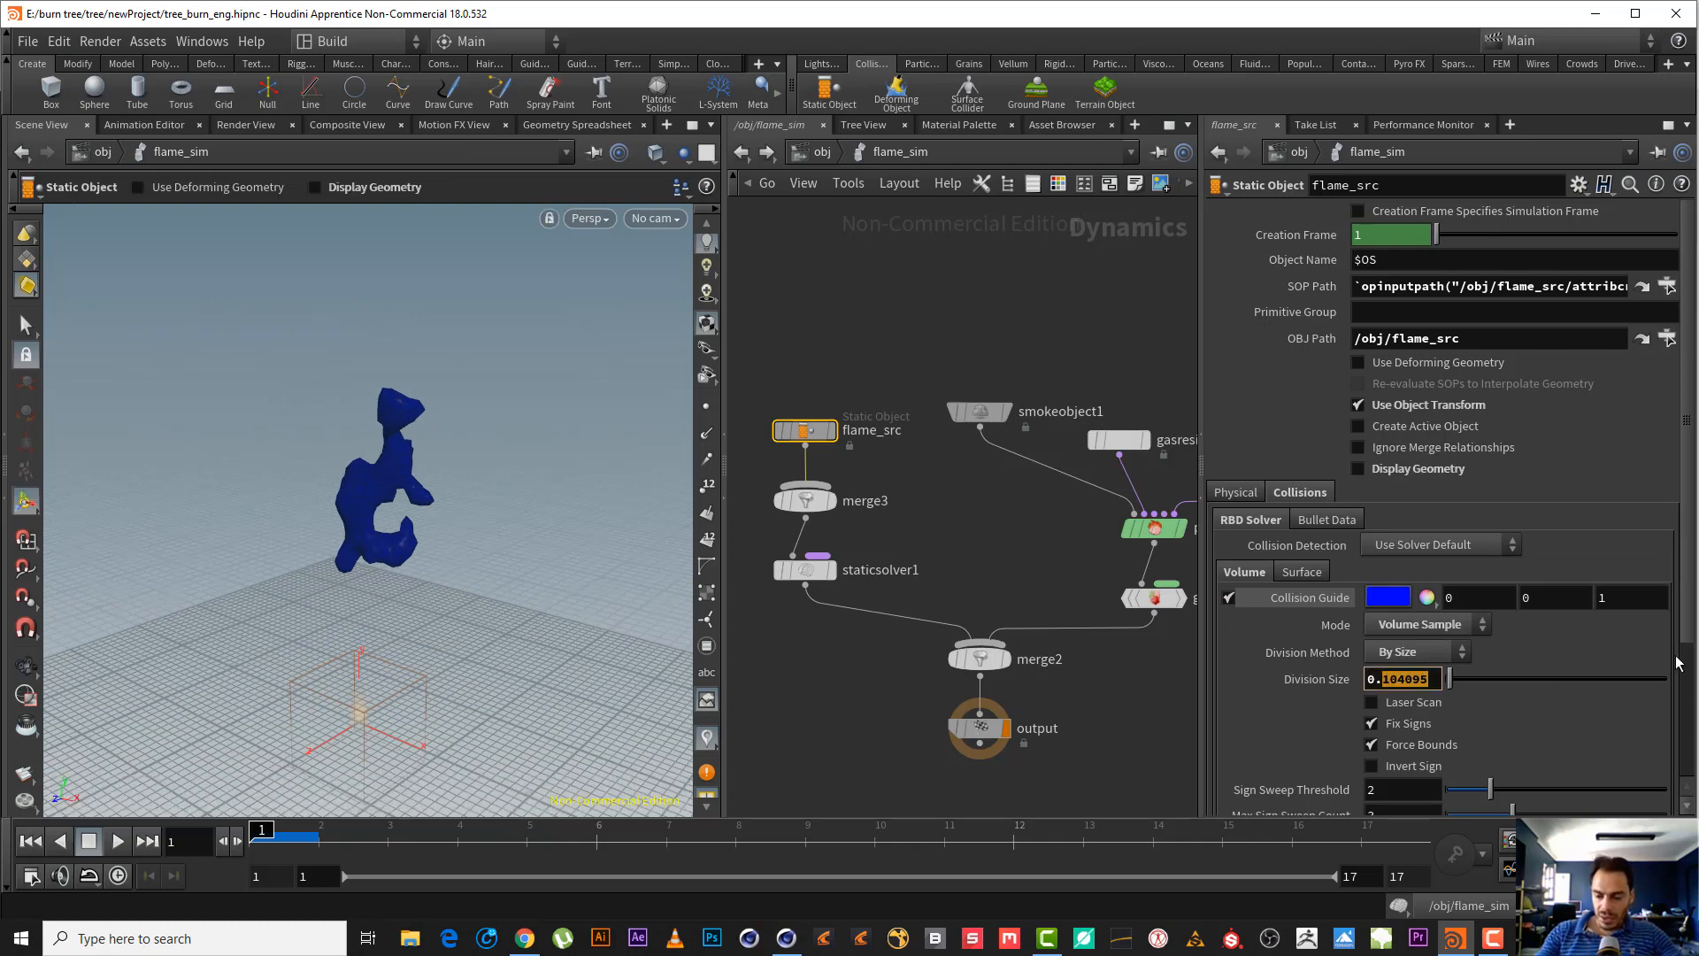
text(01)
key(Return)
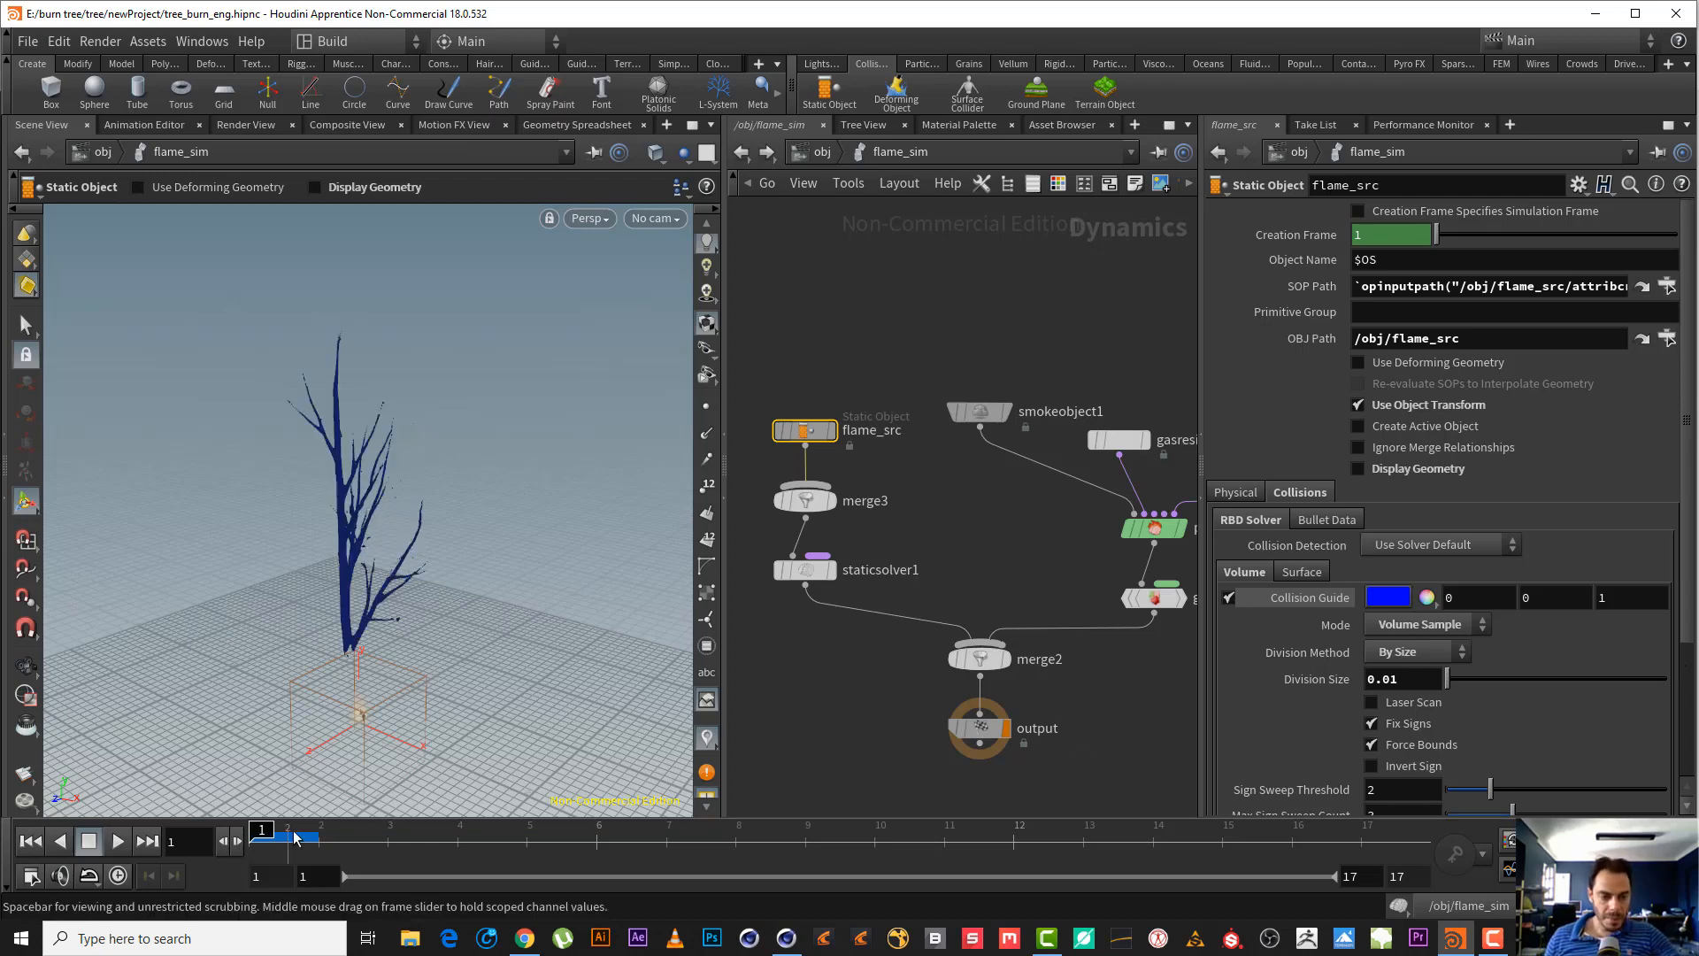
- Examine how closely the blue collision volume follows the tree's trunk and branches
key(Escape)
scroll(590, 502, up, 2)
scroll(589, 503, down, 3)
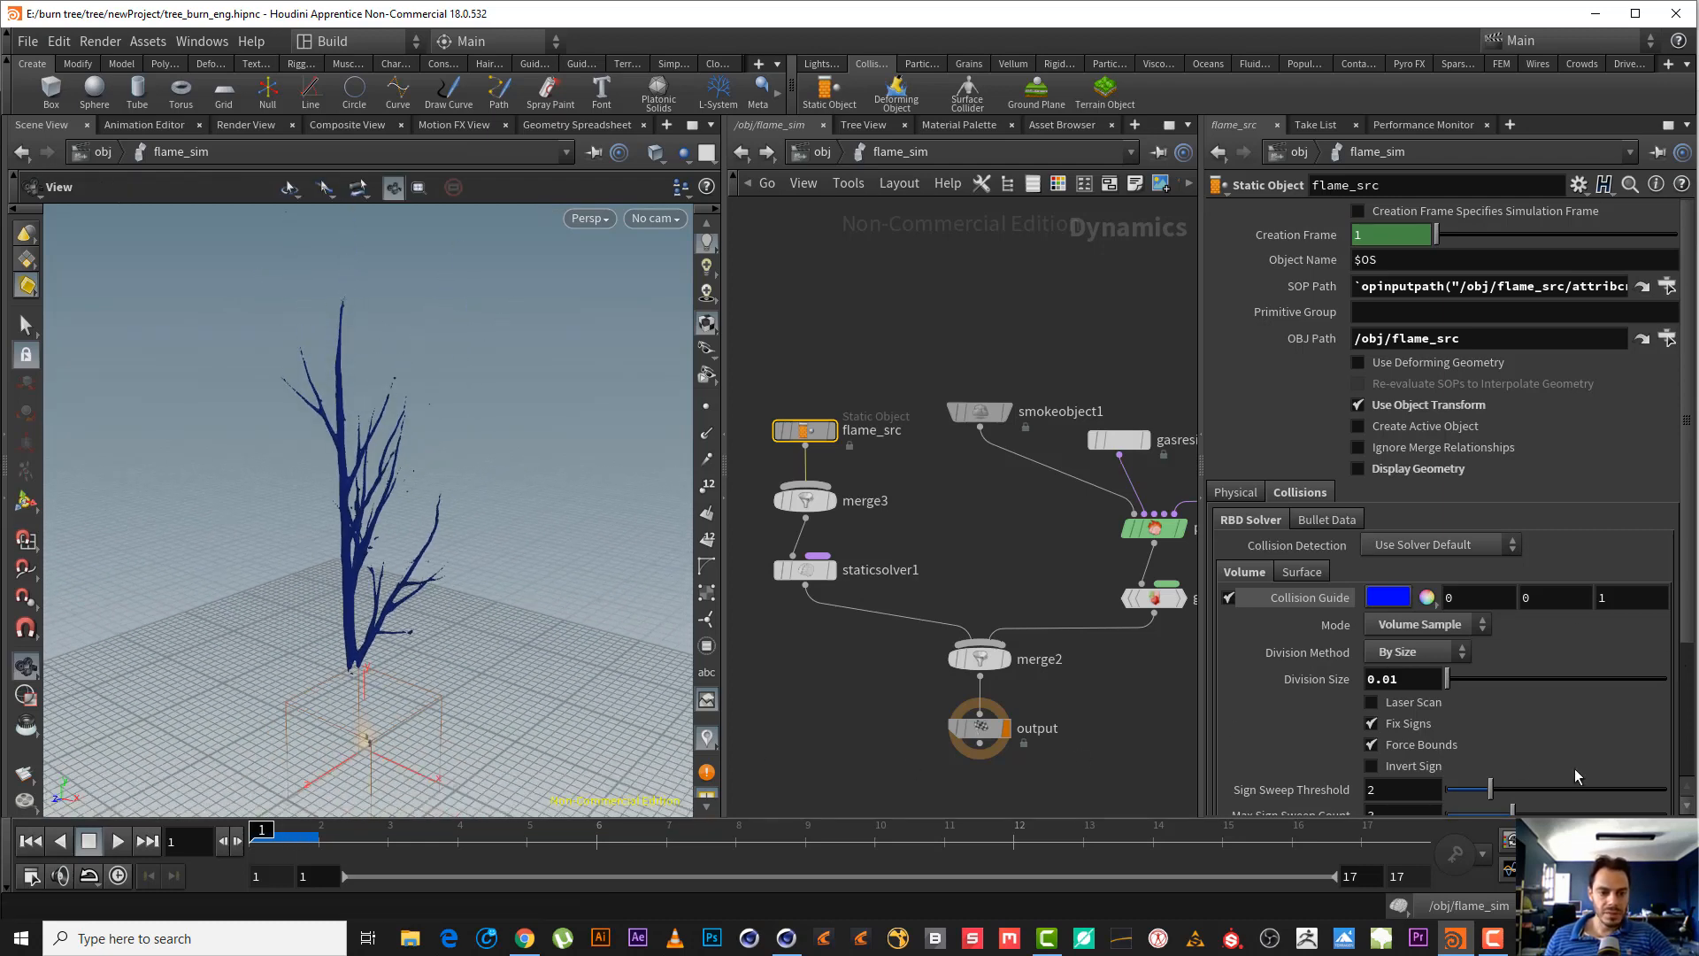
key(Return)
drag(1389, 679, 1398, 679)
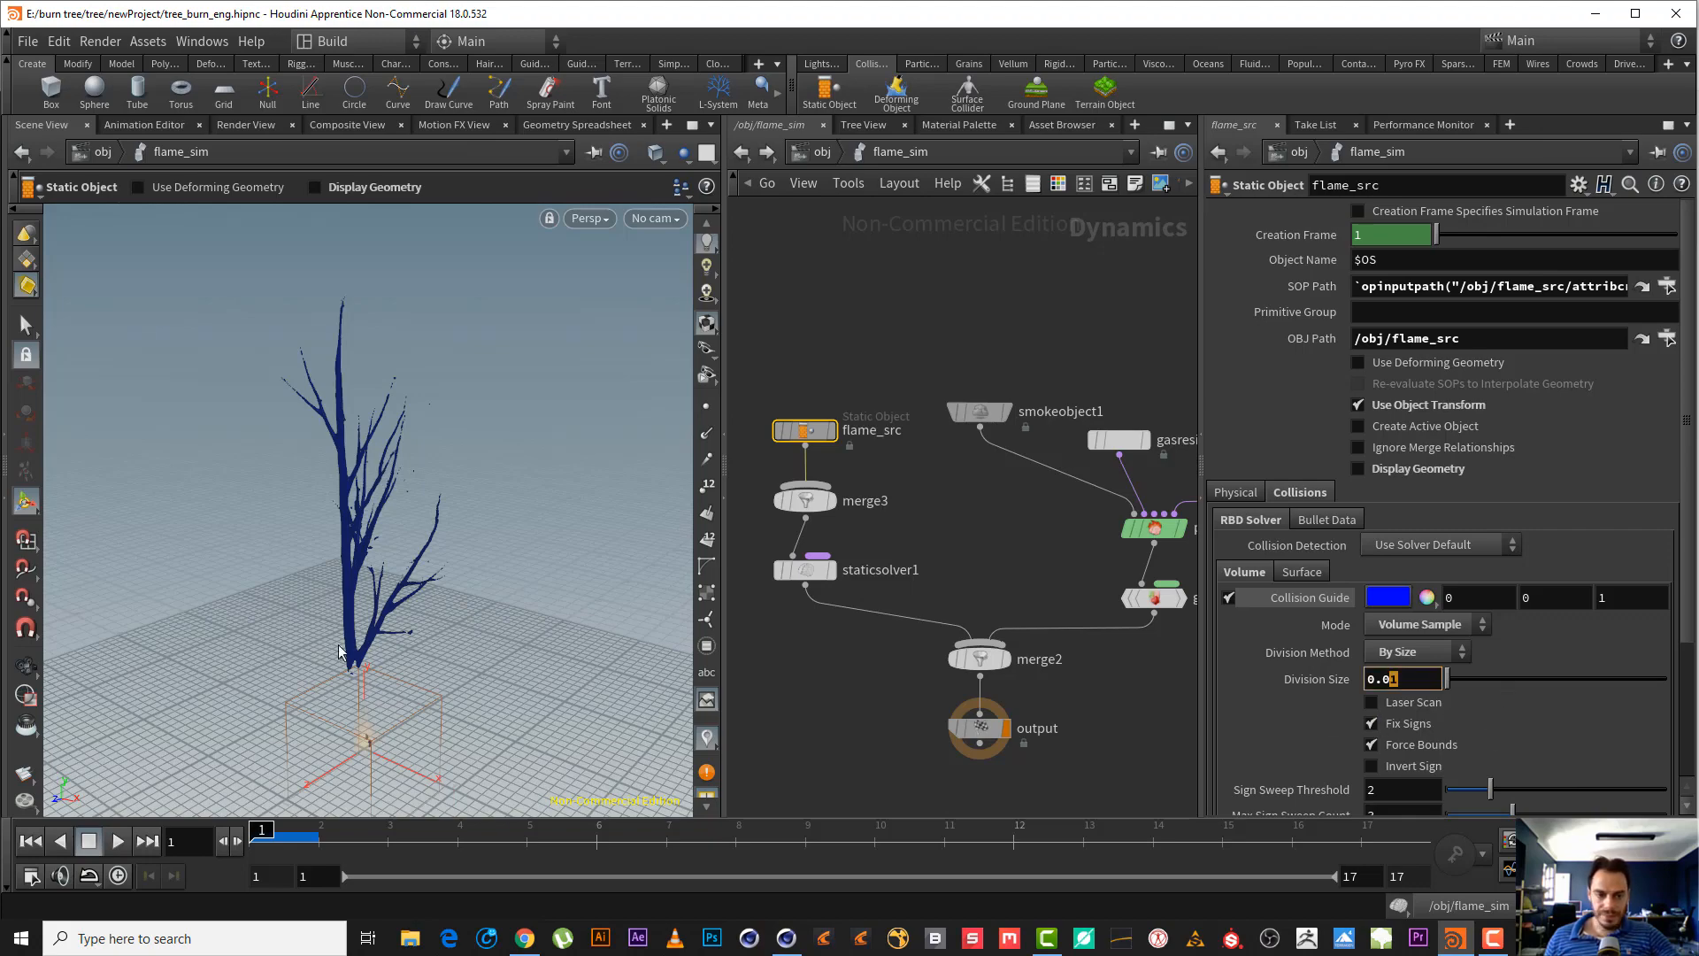
key(Escape)
scroll(387, 569, up, 5)
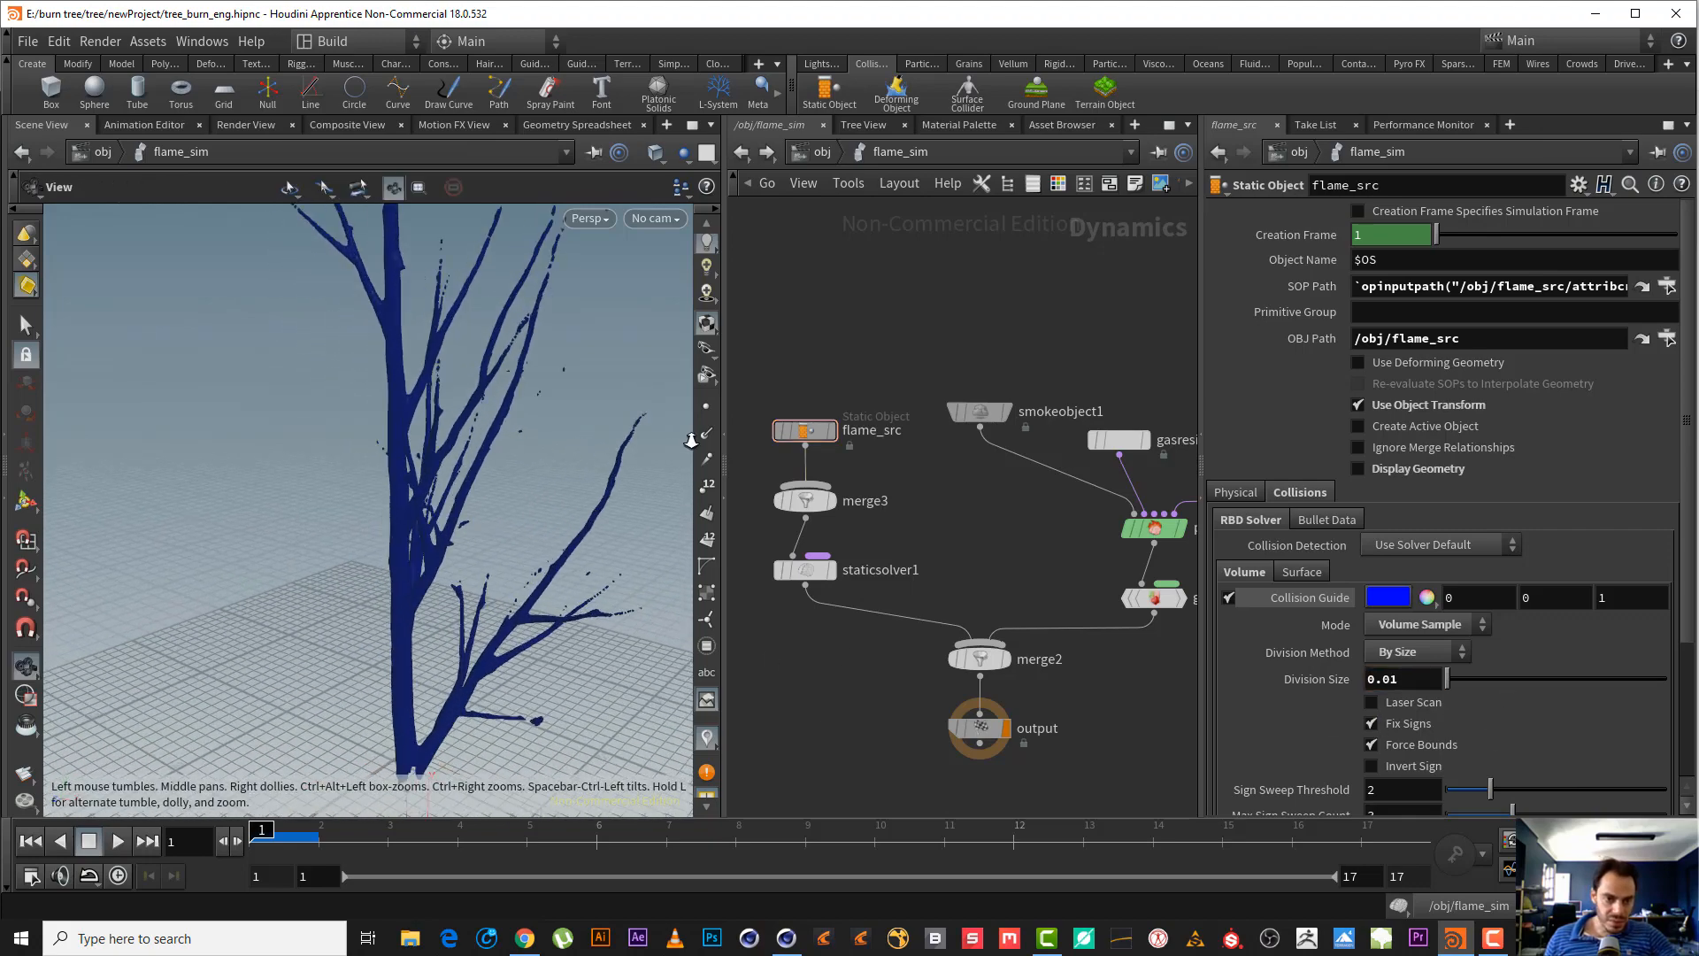
scroll(387, 569, up, 3)
scroll(363, 572, down, 3)
right_drag(359, 571, 239, 728)
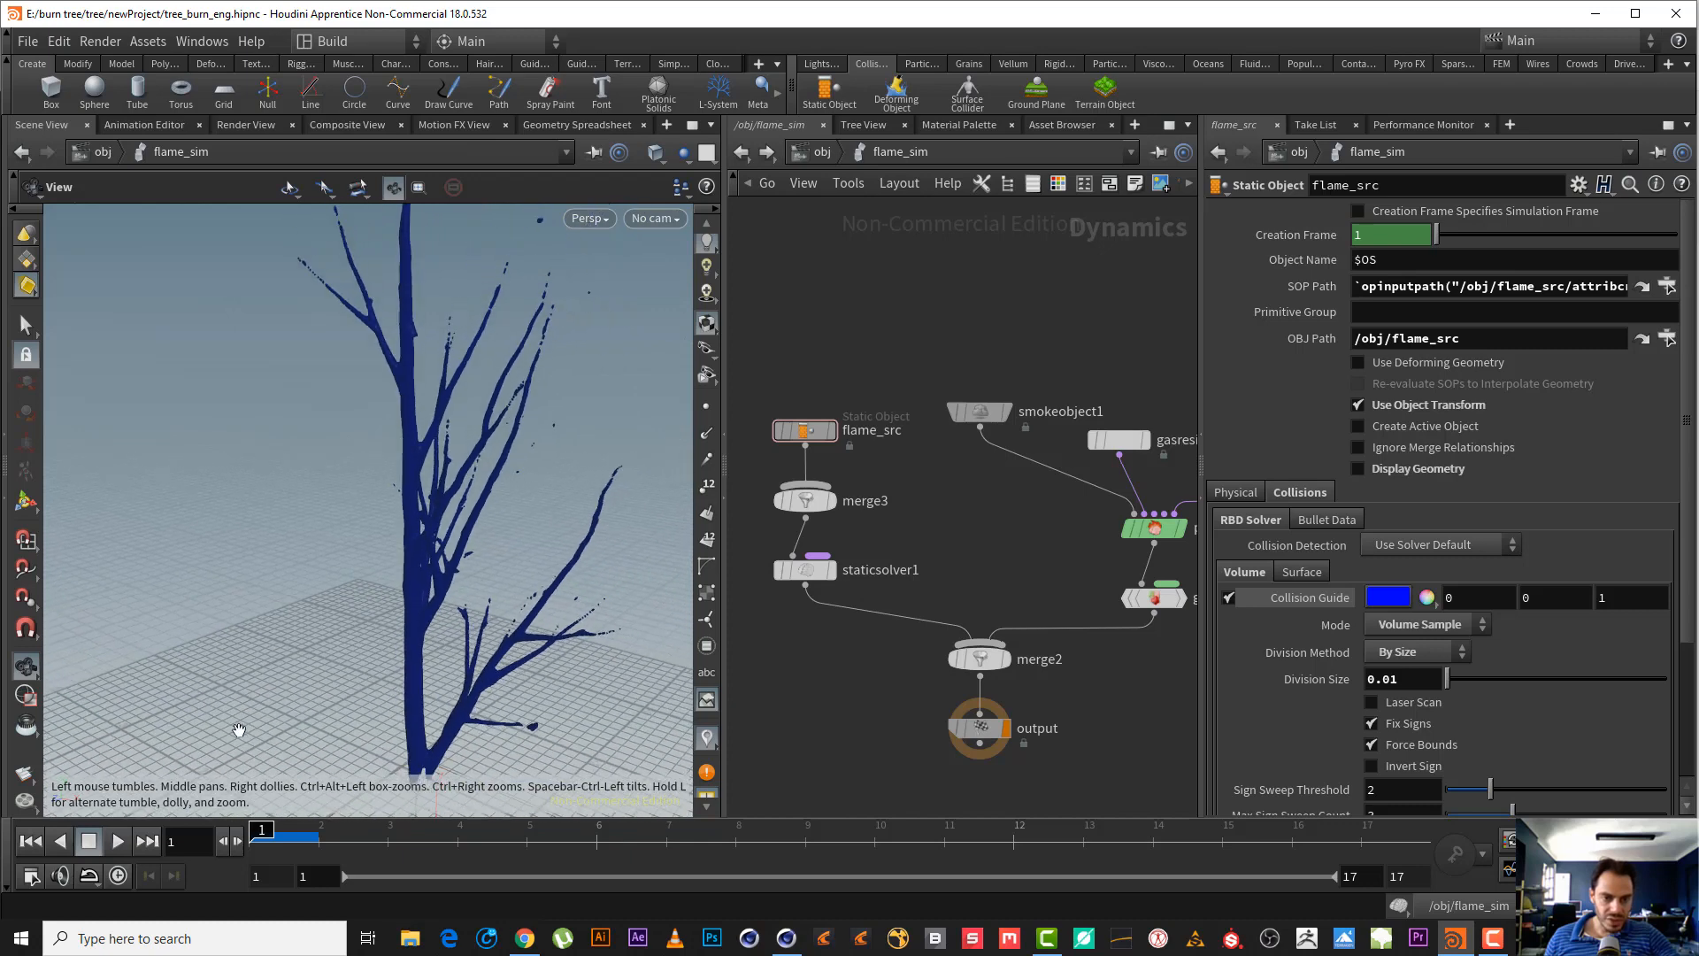
middle_drag(391, 704, 326, 447)
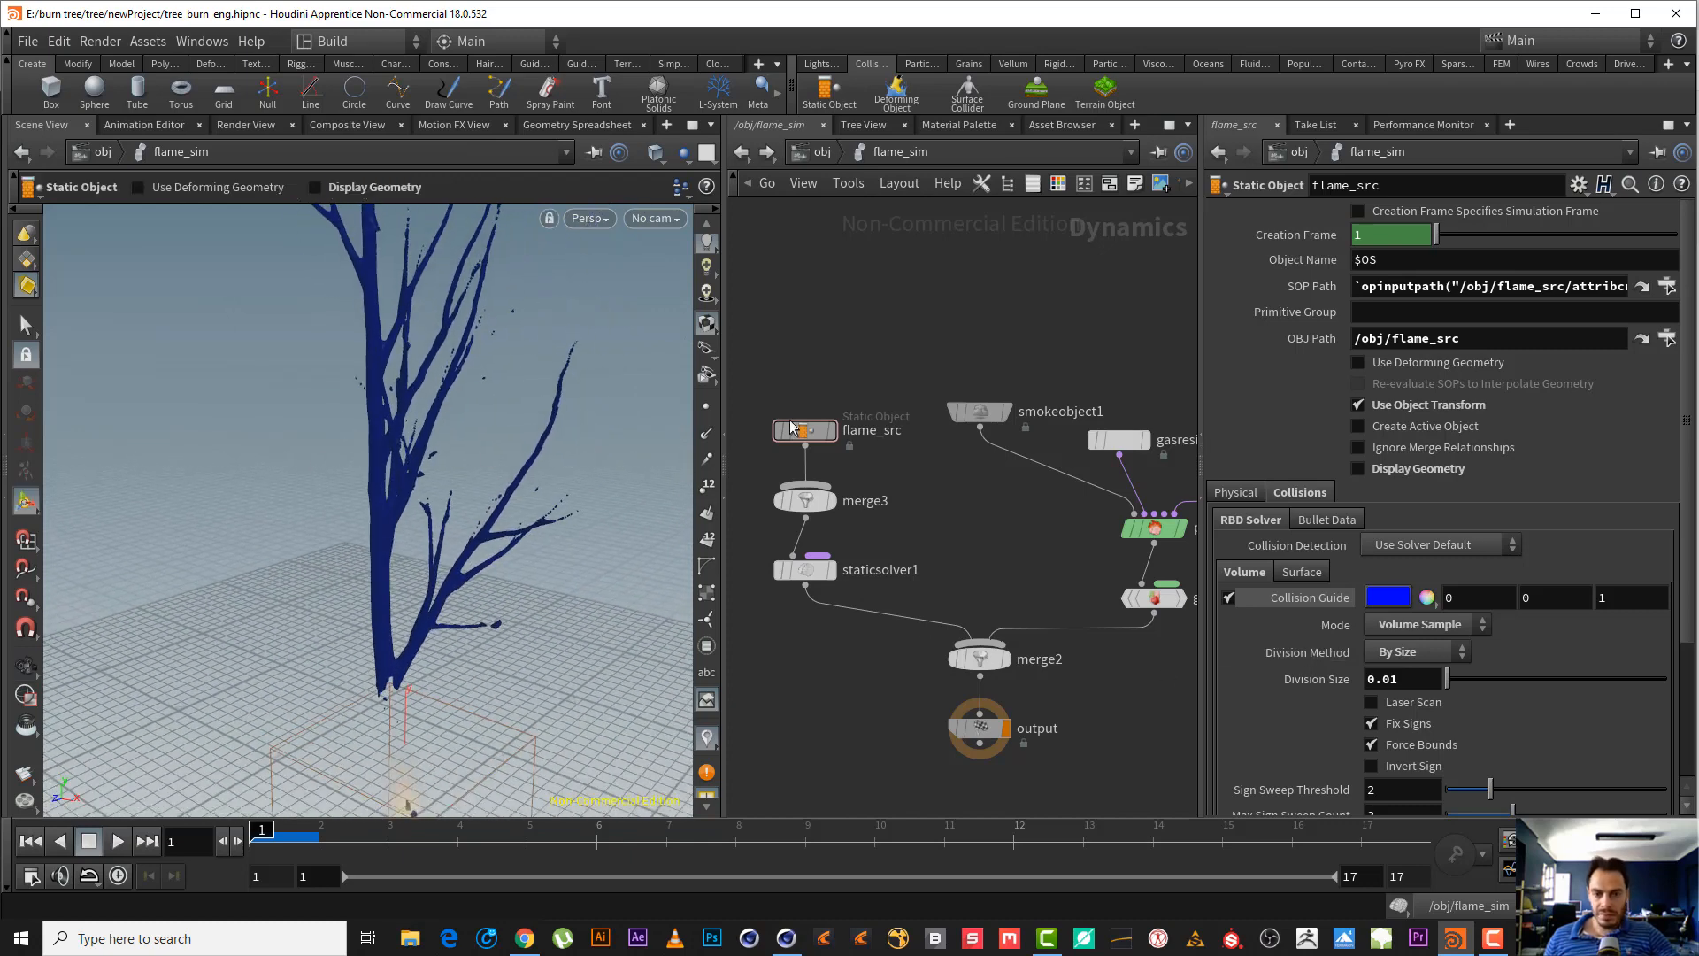
- Turn off the Collision Guide of the flame_src static object and leave its Display Geometry disabled
click(1229, 598)
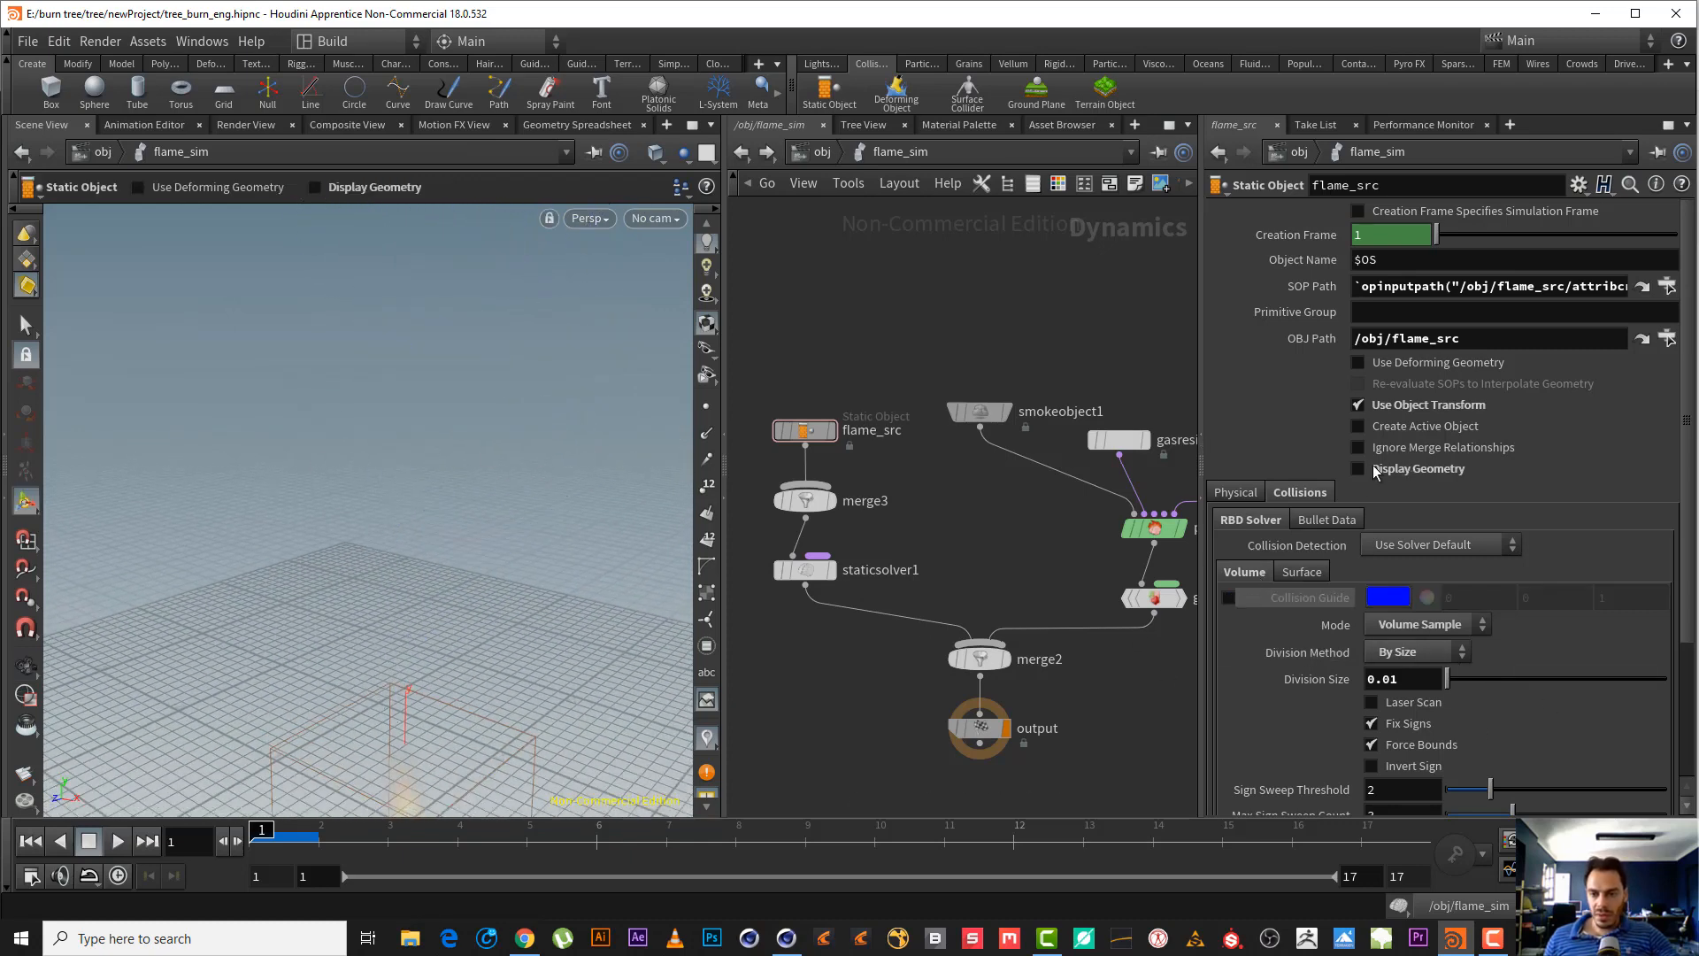
click(1357, 469)
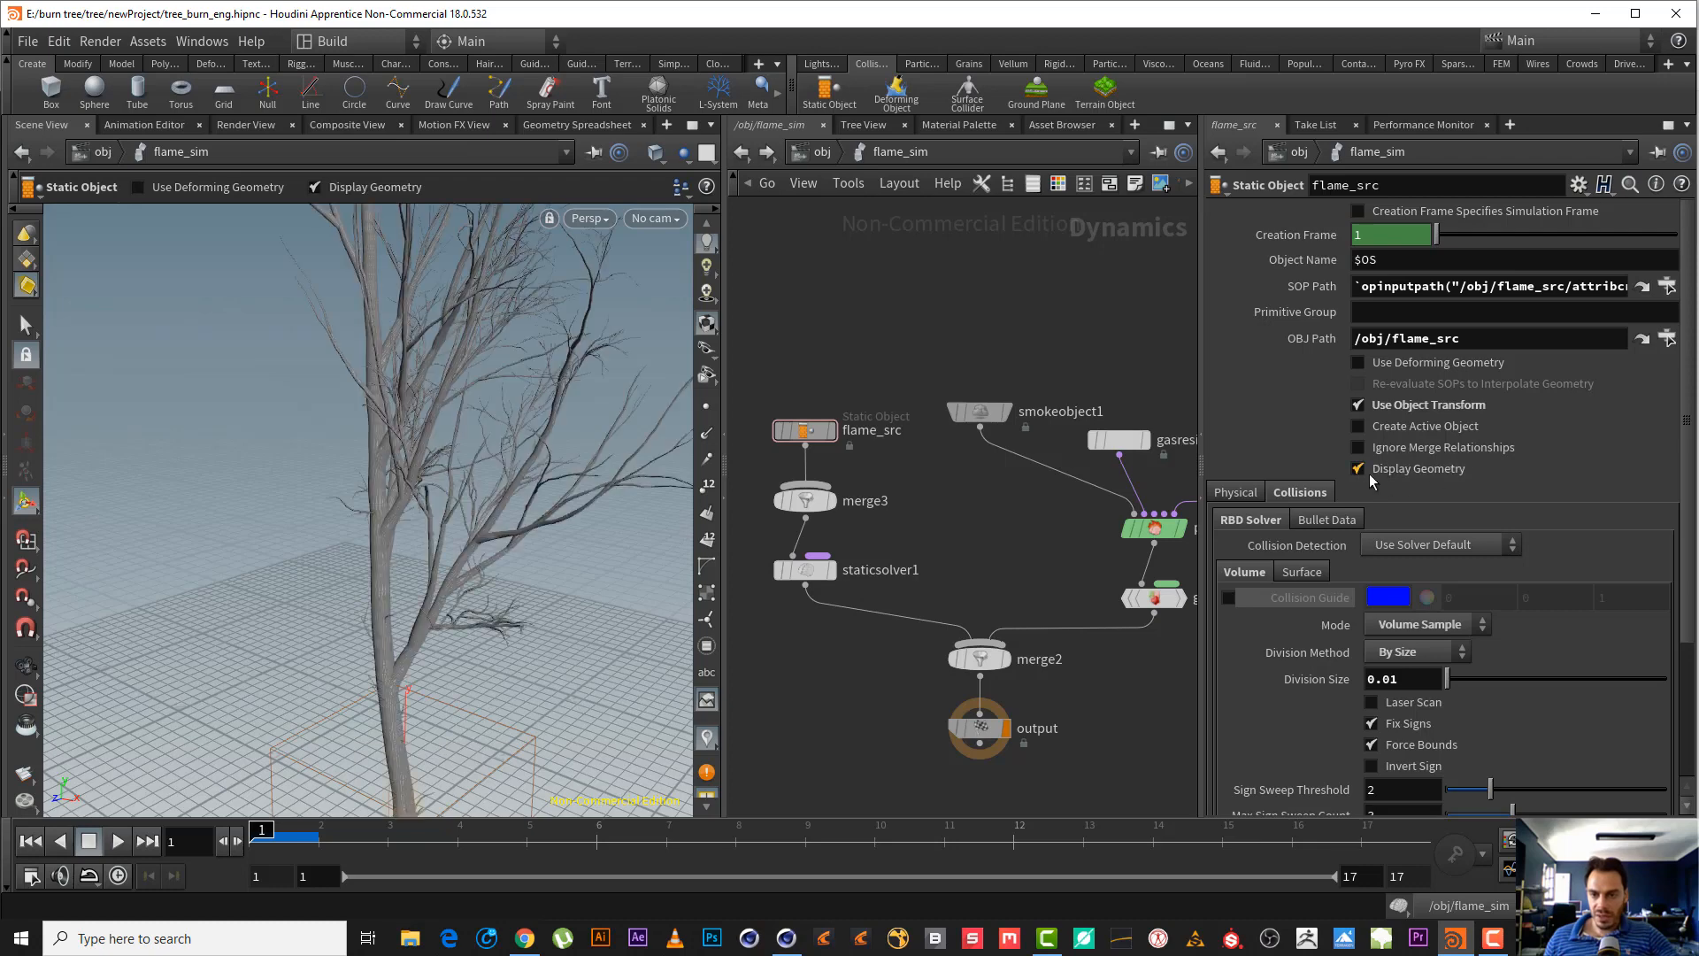
click(1358, 469)
- Move the output node further down below merge2 in the flame_sim network
middle_drag(1015, 349, 813, 201)
right_drag(1016, 537, 976, 568)
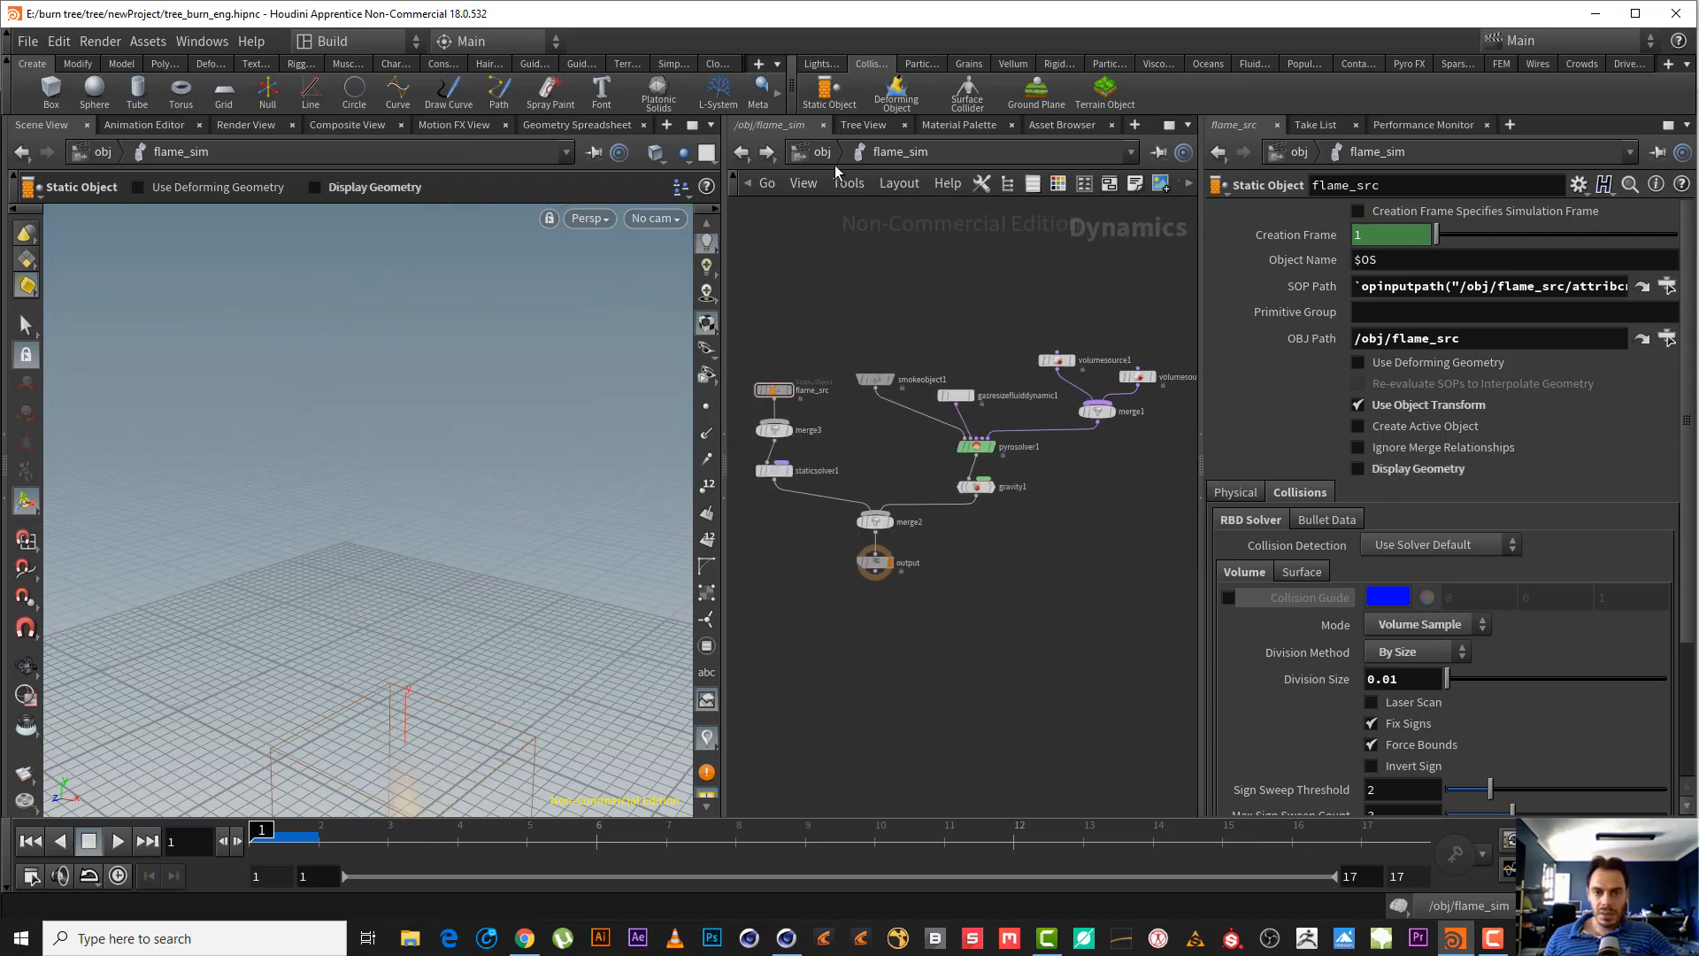
right_drag(896, 595, 982, 544)
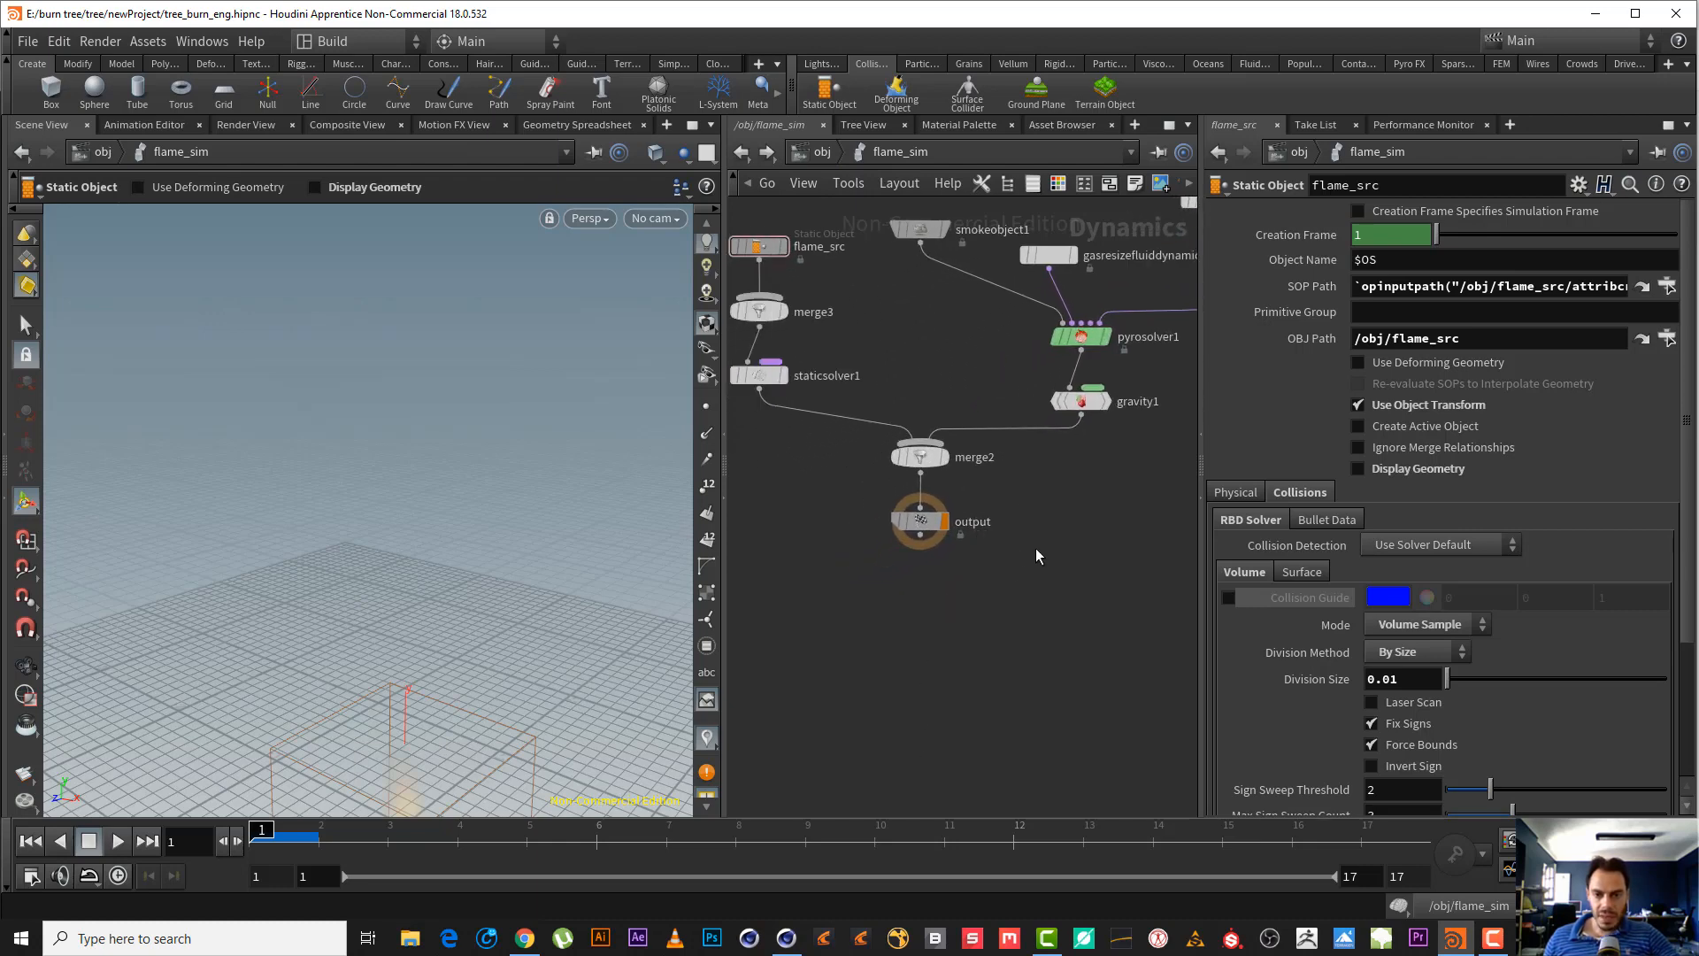
middle_drag(976, 559, 1057, 589)
drag(1002, 553, 1010, 646)
- Add a Ground Plane node to the flame_sim network, to the right of merge3 and above merge2
middle_drag(898, 496, 948, 615)
key(Tab)
text(gro)
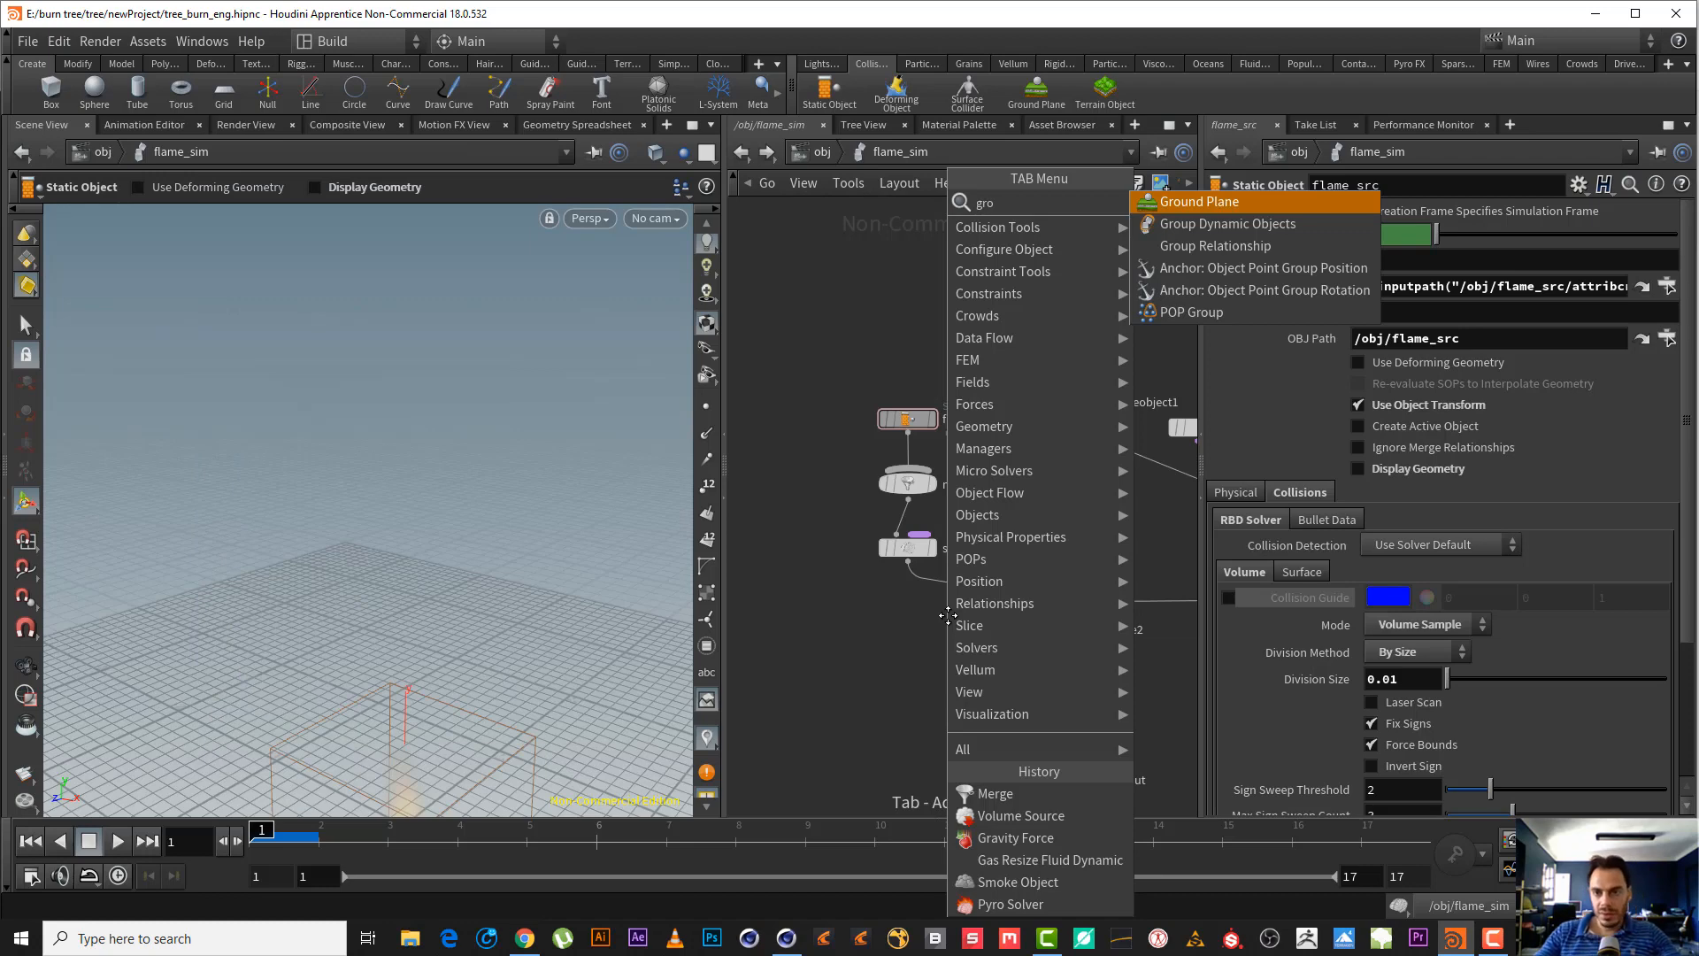
key(Return)
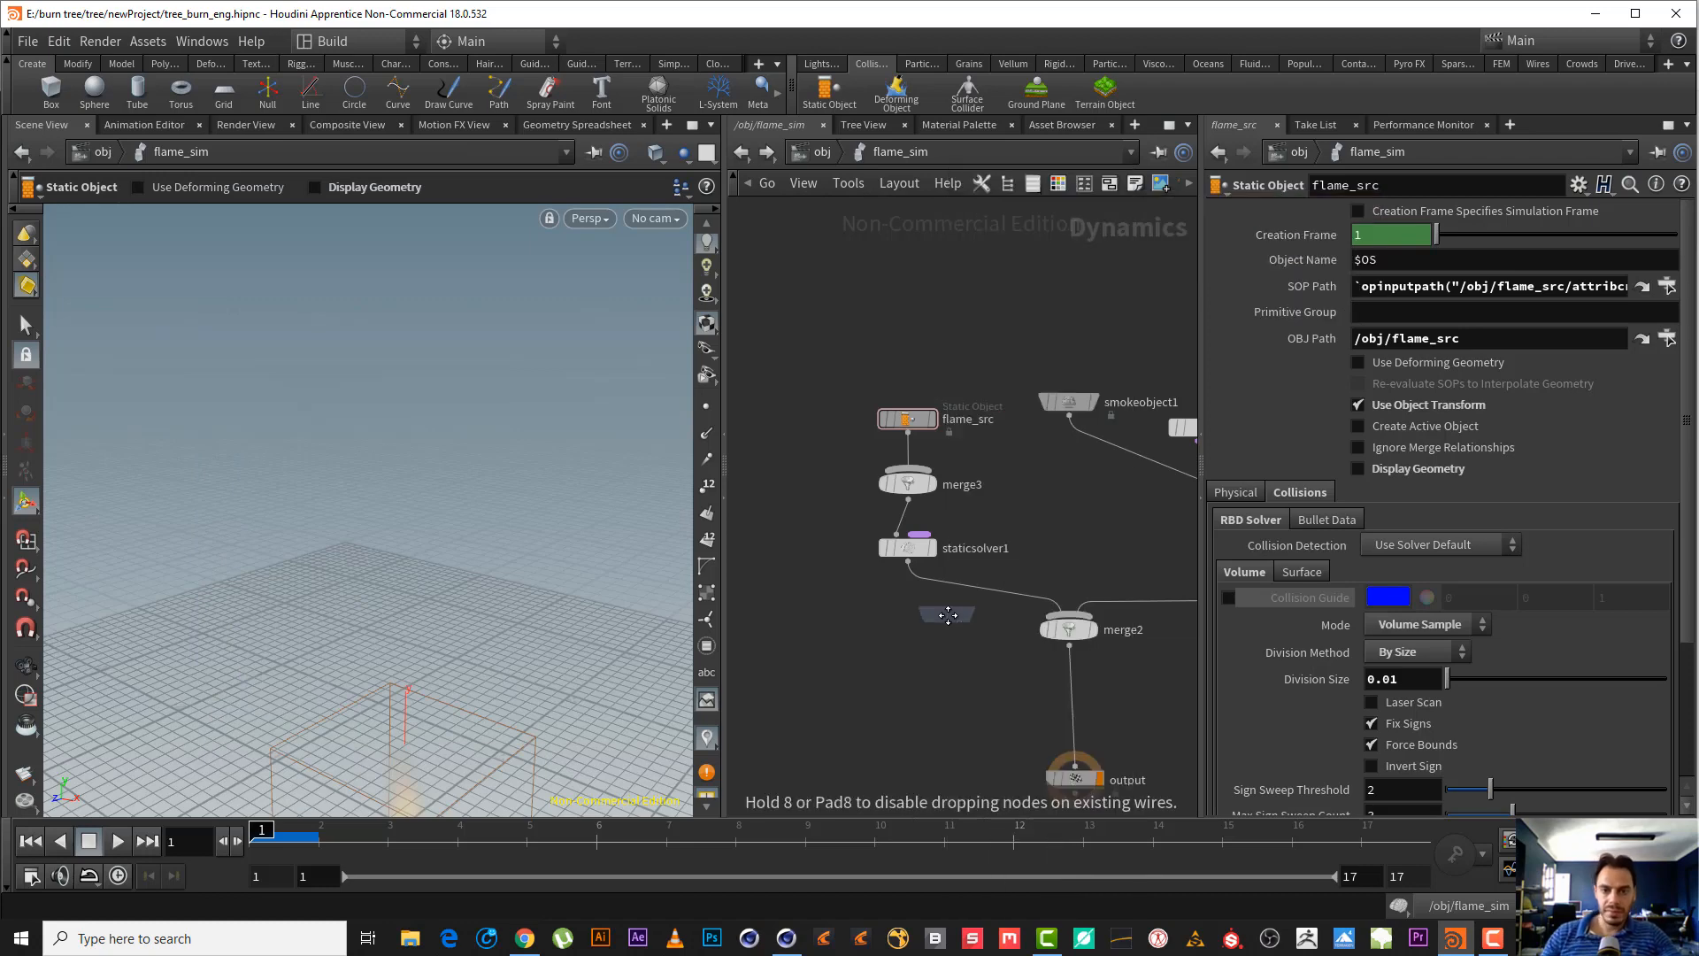
click(1046, 500)
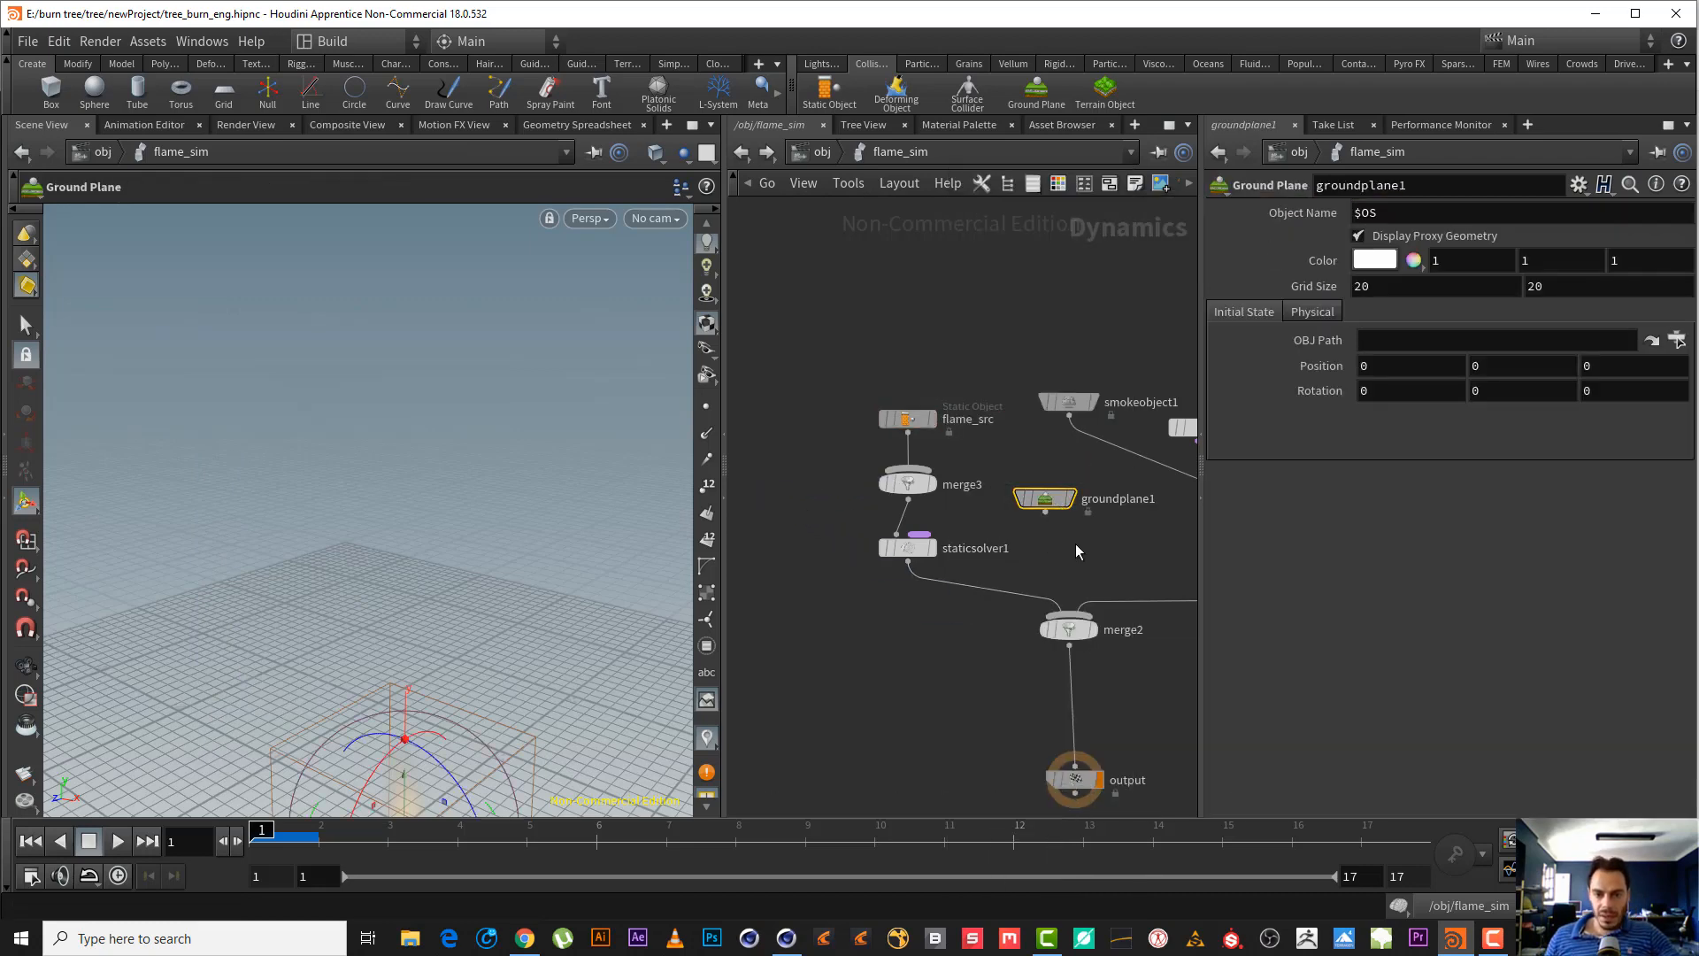
- Insert a Merge node between staticsolver1 and merge2 and connect groundplane1 to its input
key(Tab)
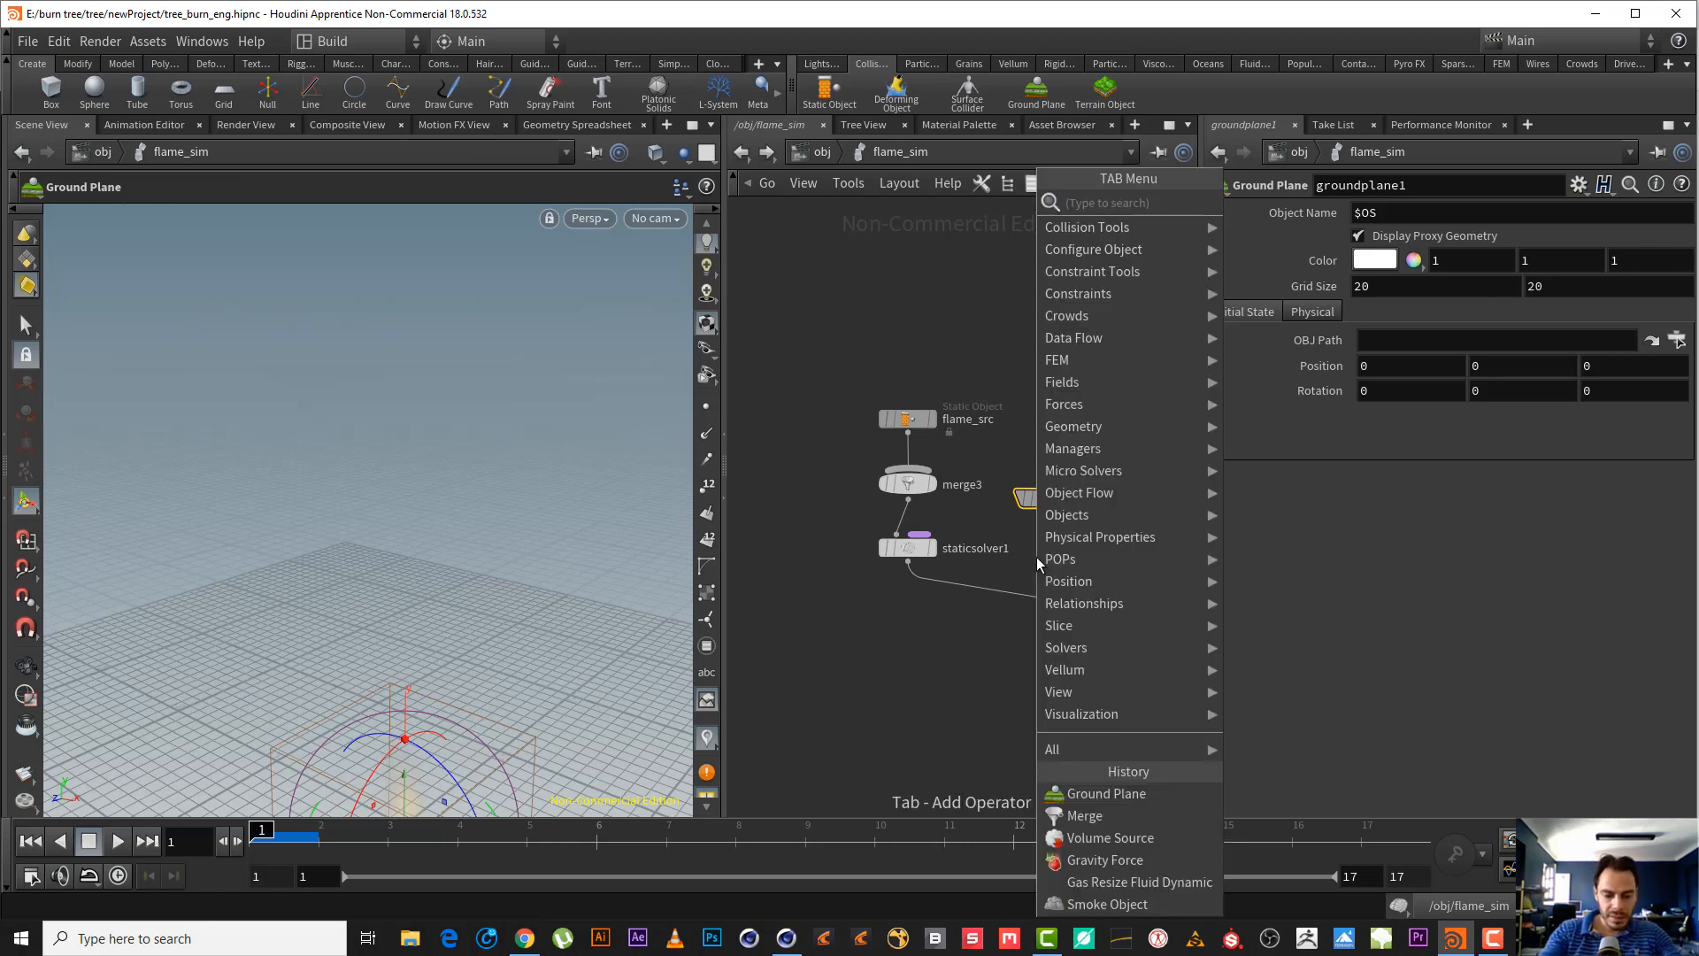
text(mer)
key(Return)
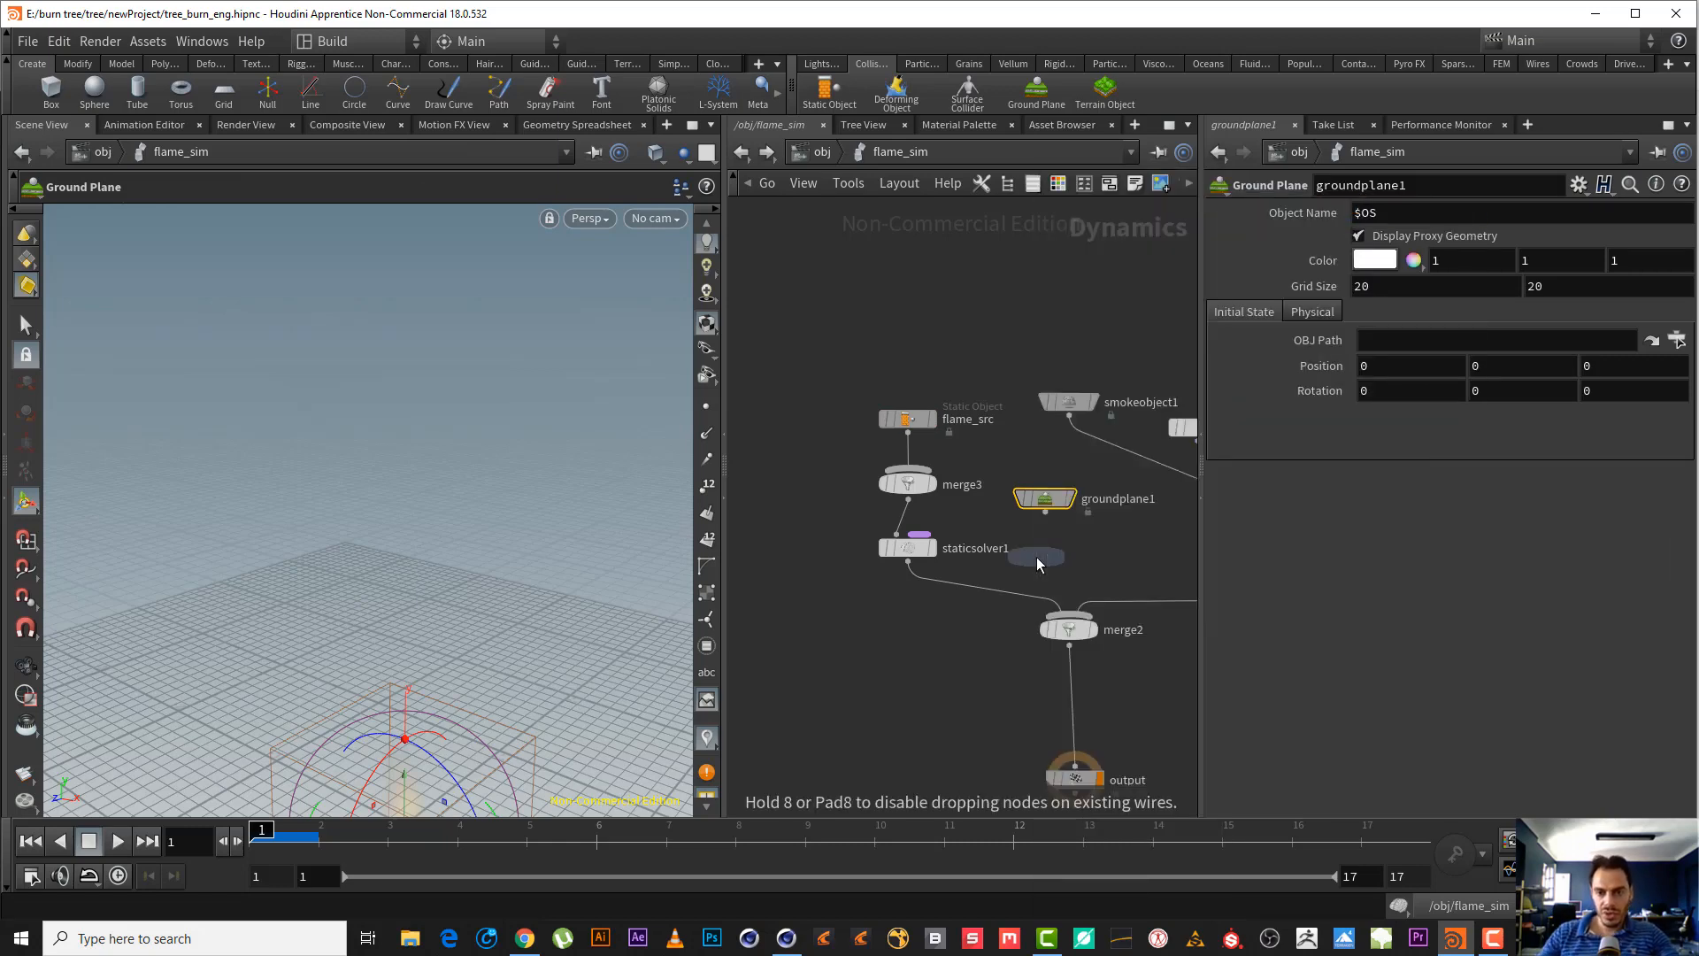
click(1002, 601)
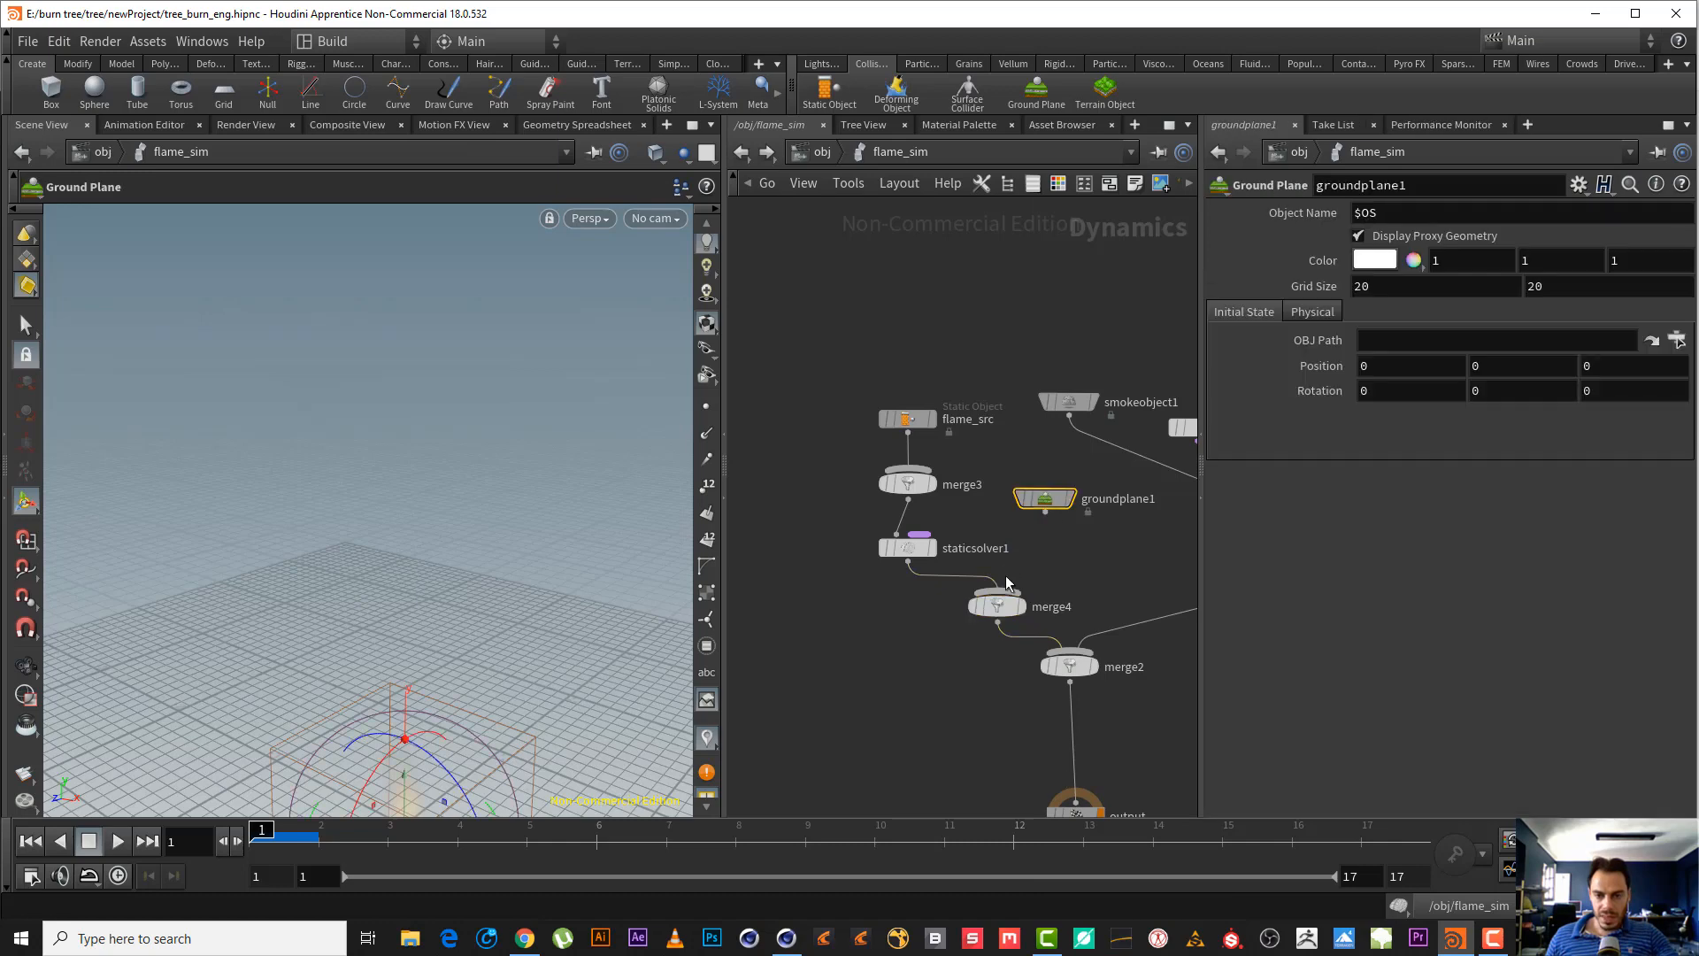
click(1046, 512)
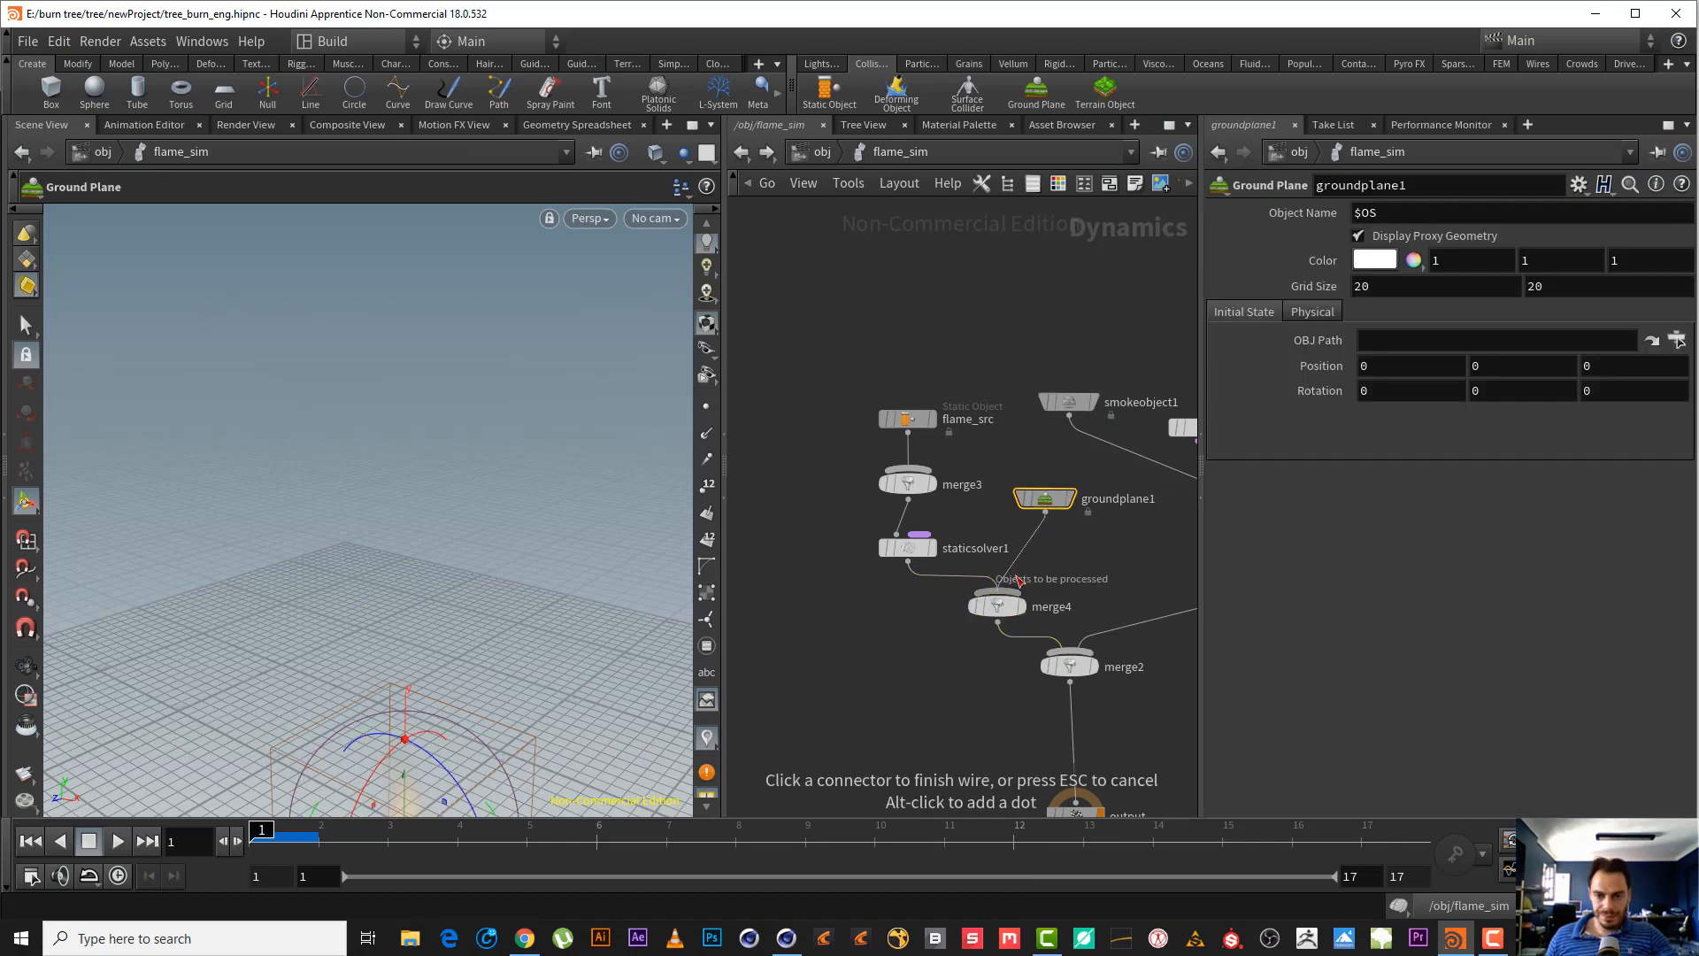
click(998, 591)
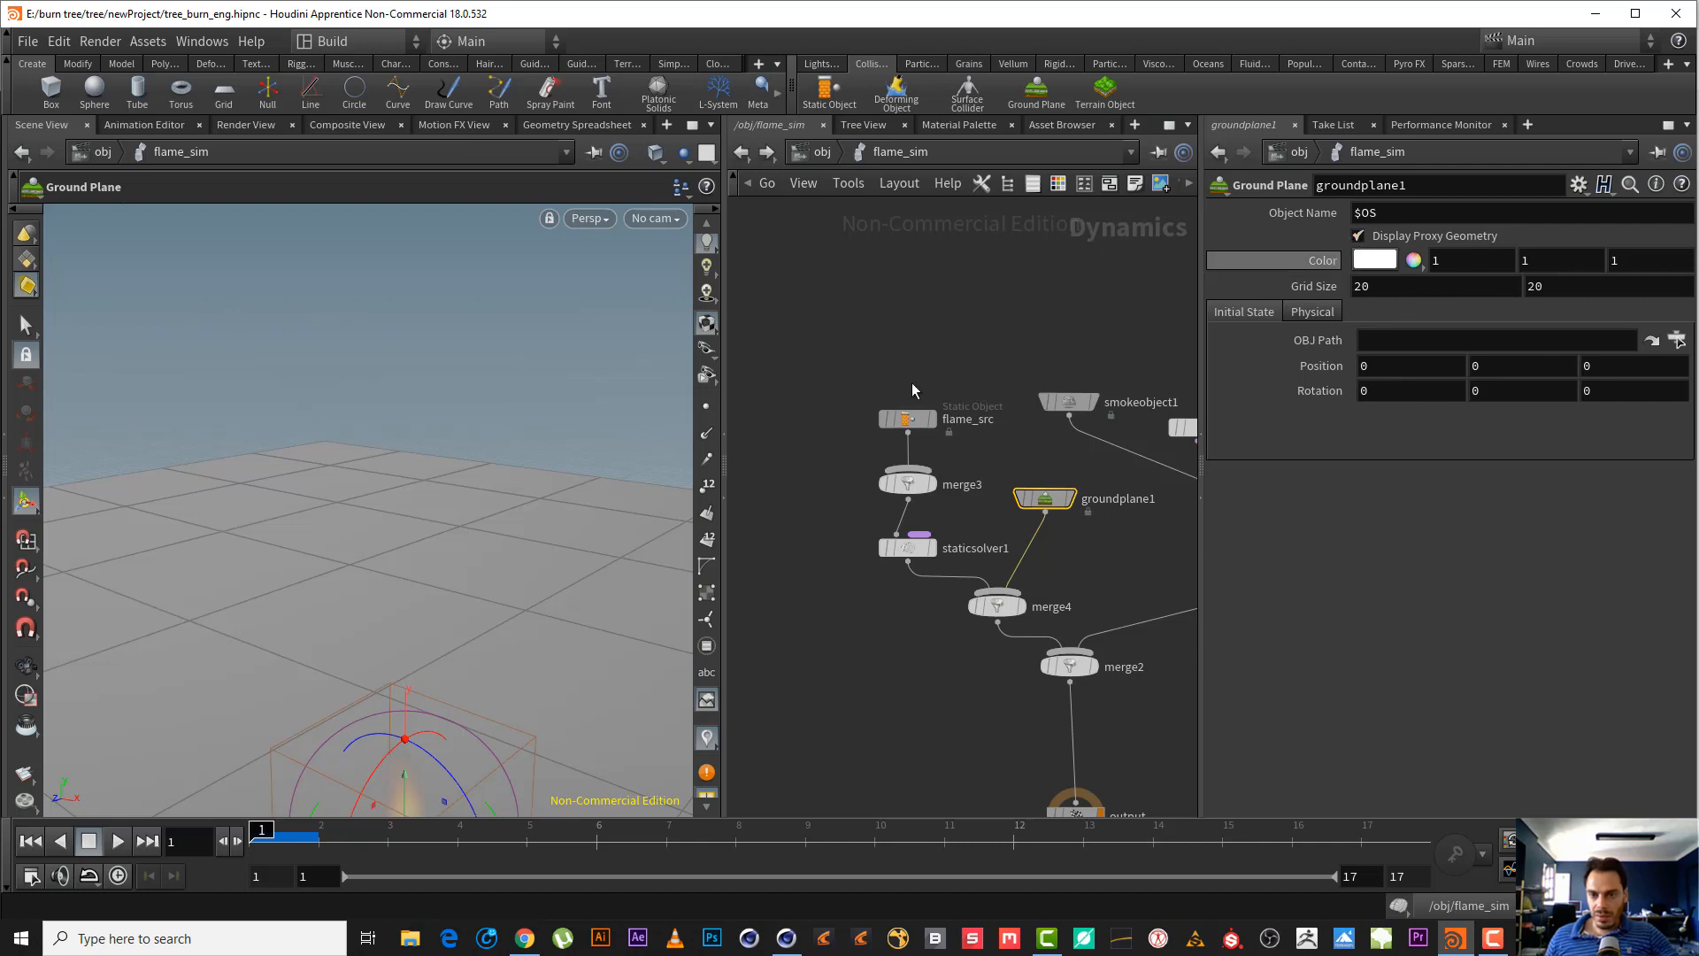
- Examine the ground plane's extent from several angles and show the flame_src static object's parameters
alt+drag(345, 615, 386, 576)
alt+right_drag(387, 576, 245, 693)
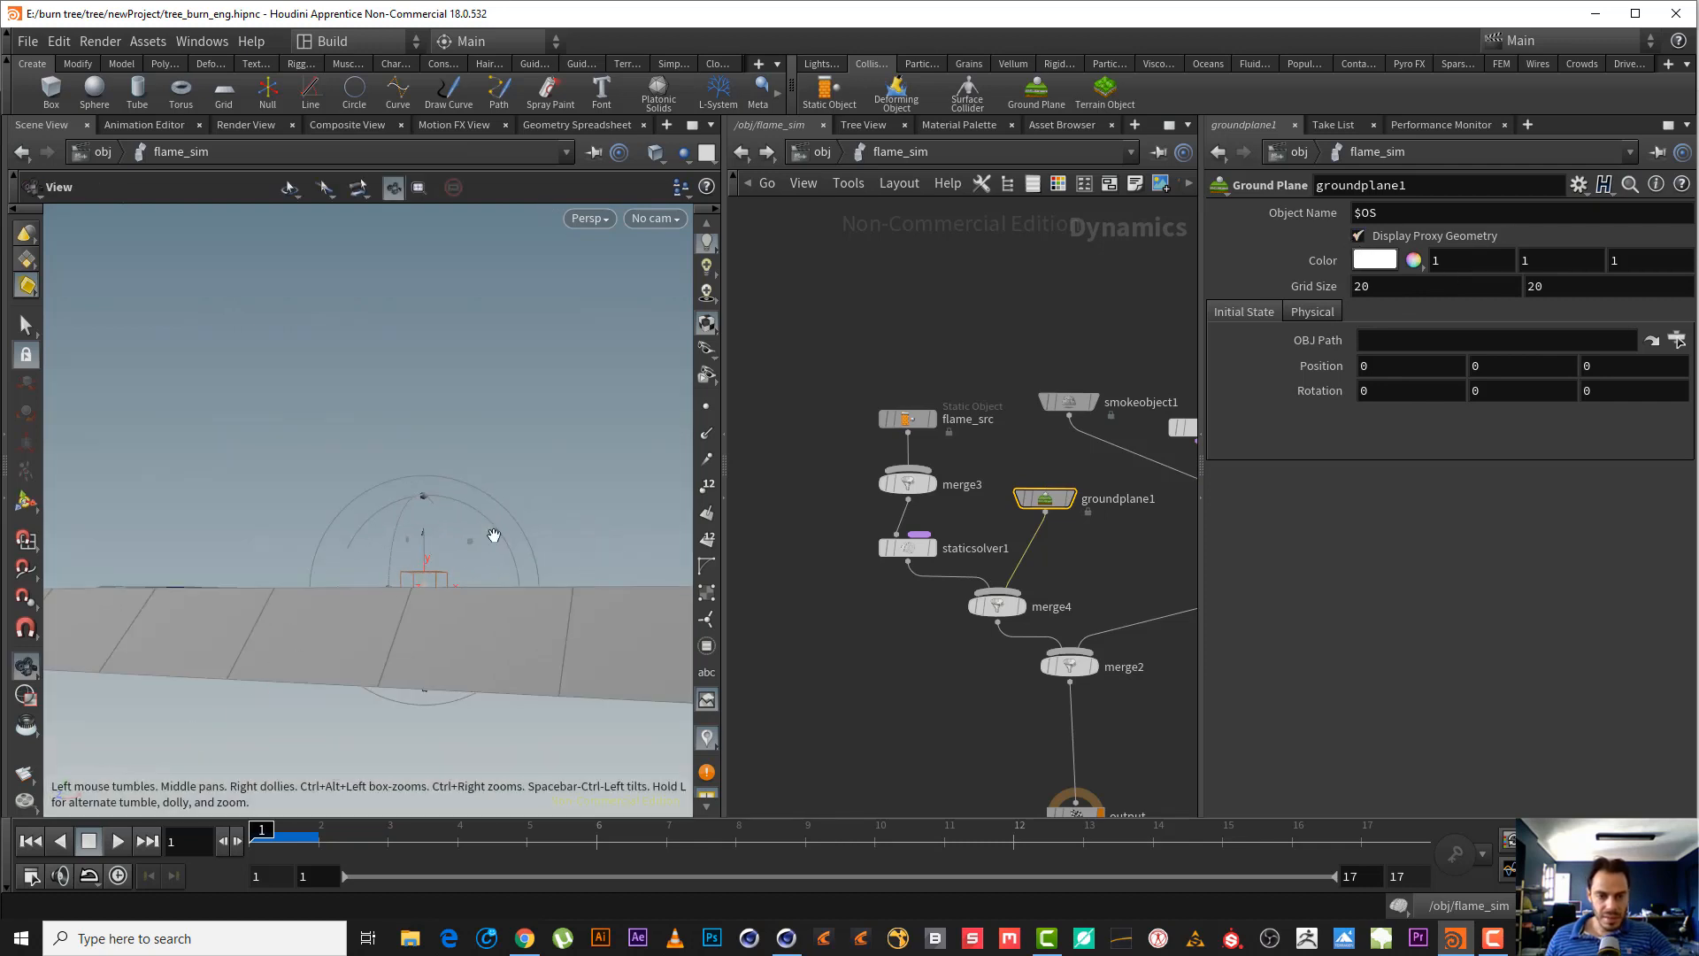
drag(493, 531, 391, 554)
key(Escape)
click(907, 419)
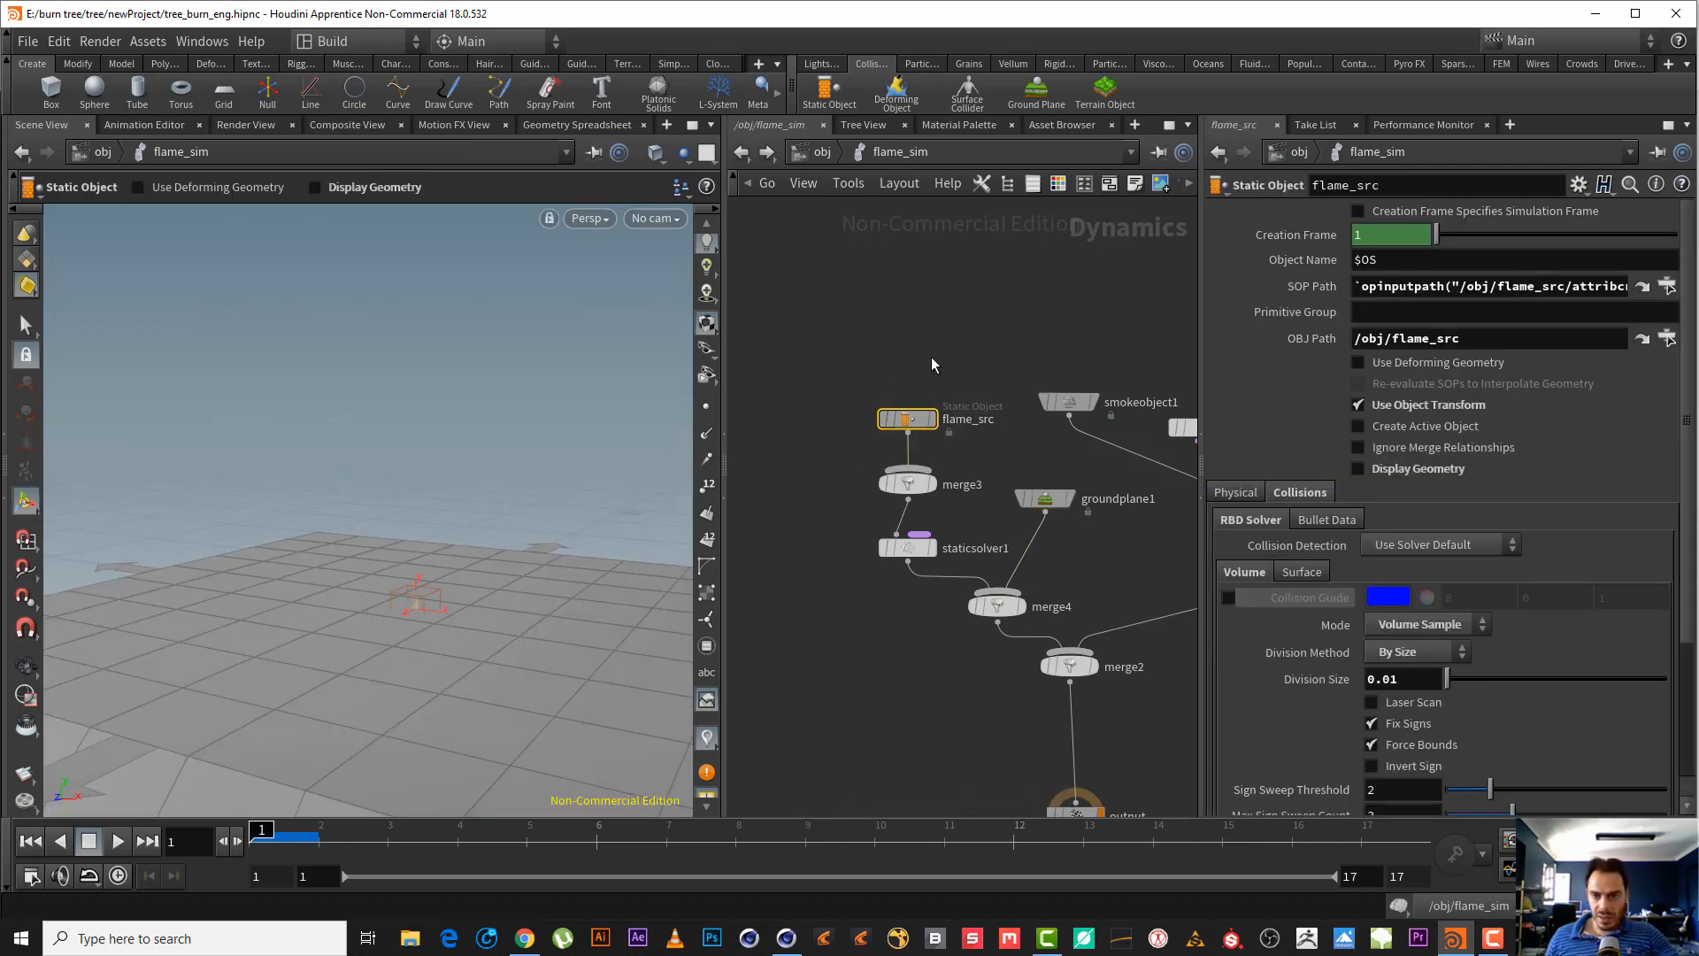
drag(933, 358, 833, 442)
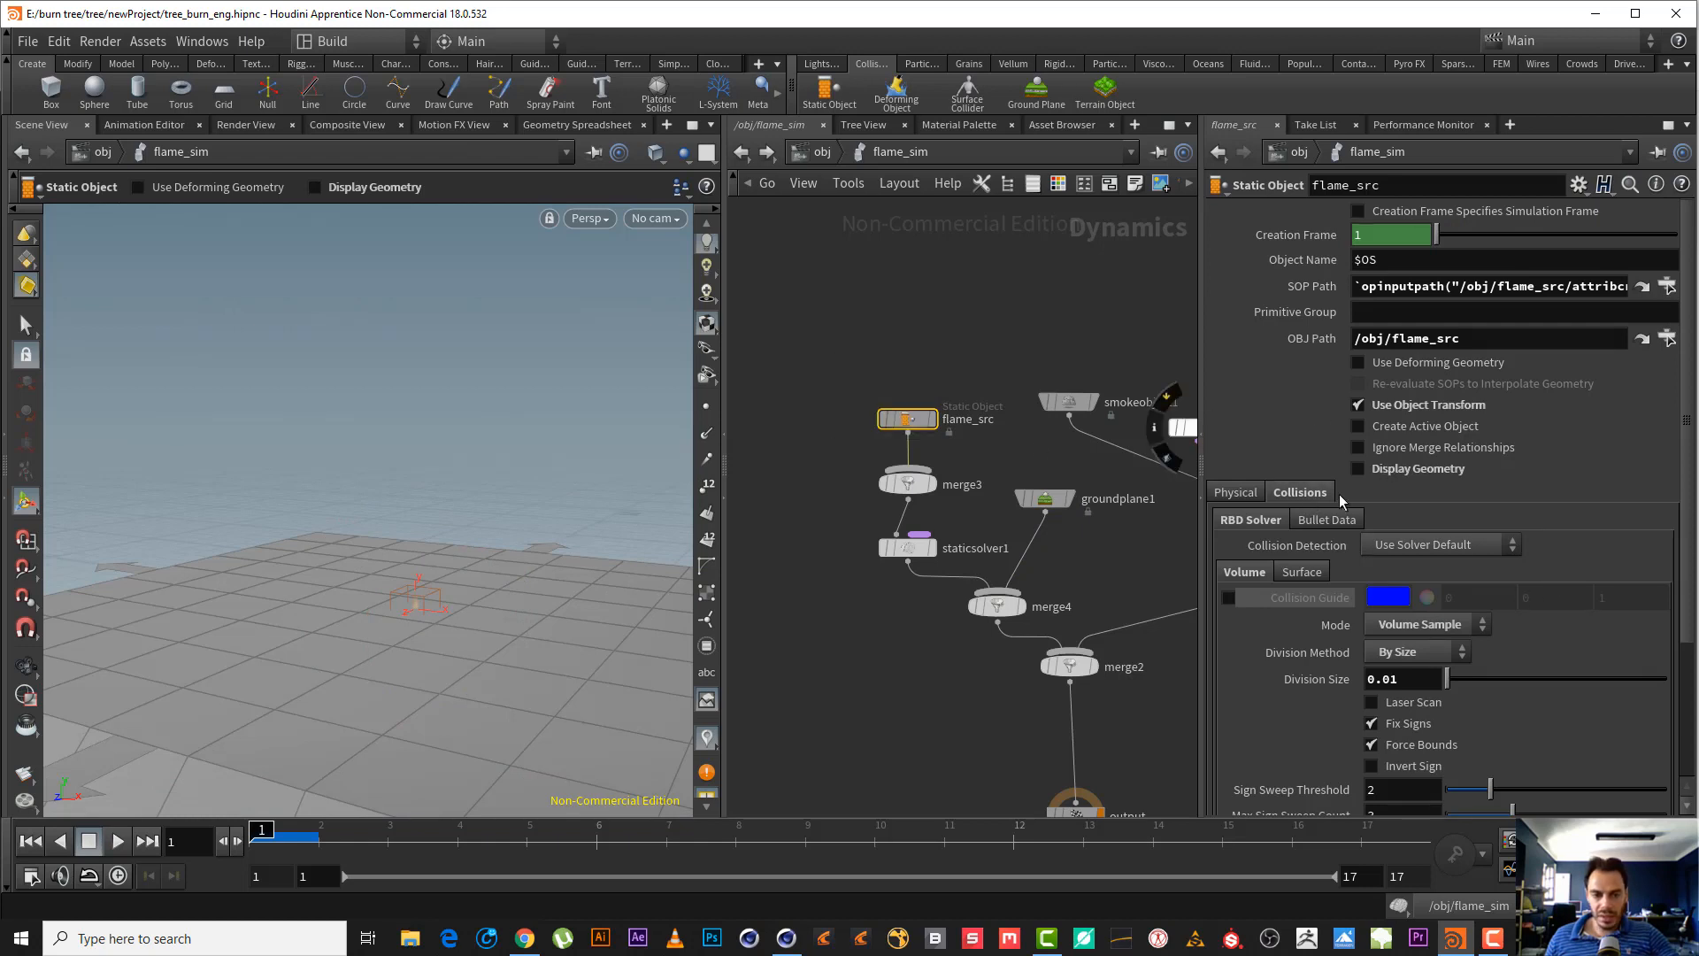
- Enable Display Geometry on the flame_src static object and inspect the tree trunk where it meets the ground plane
click(1393, 474)
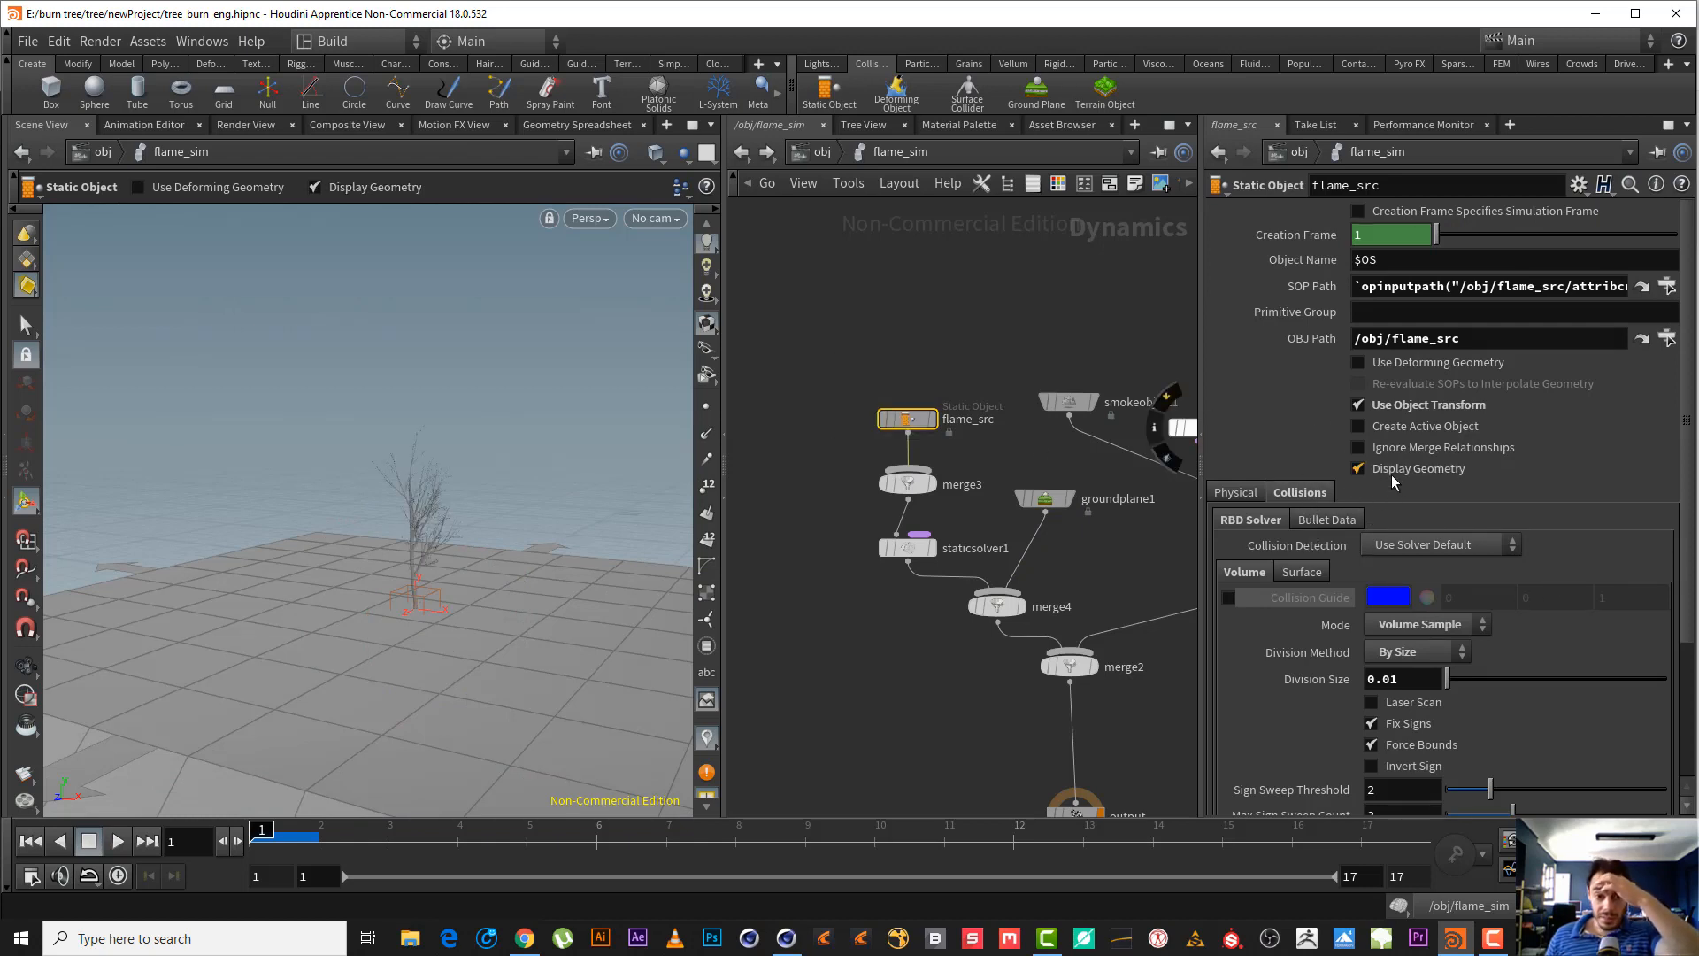
mouse_move(322, 645)
alt+mouse_down()
mouse_move(334, 592)
mouse_move(333, 619)
alt+mouse_up()
alt+drag(600, 526, 489, 525)
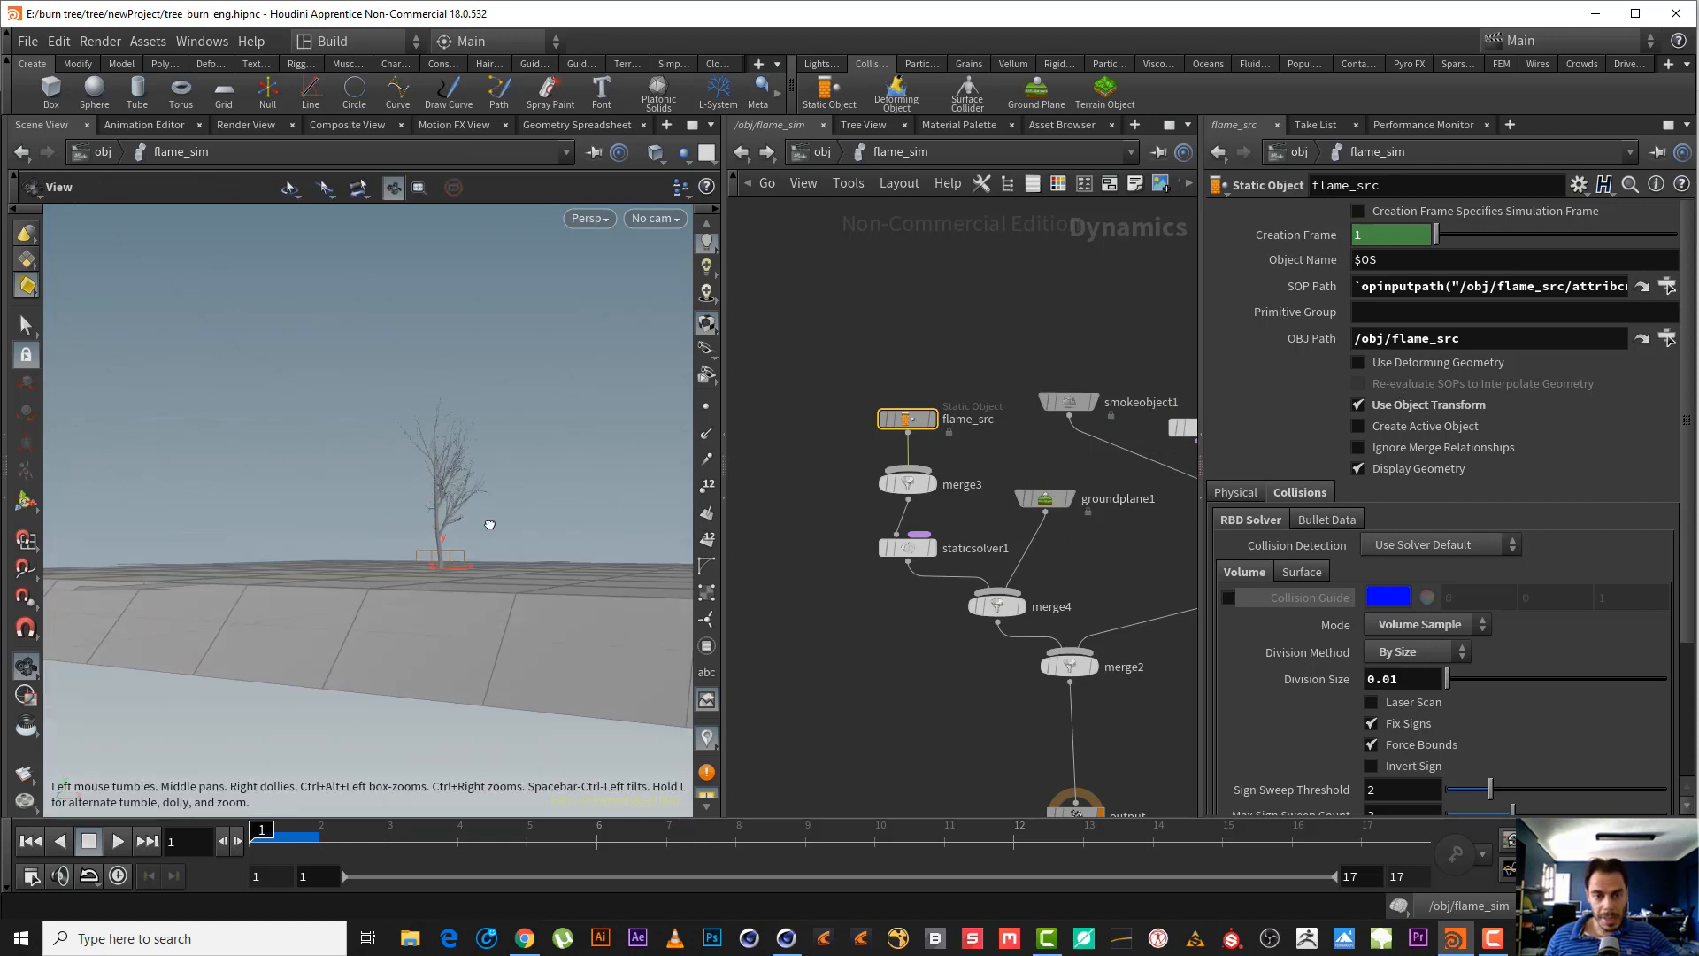
scroll(486, 531, up, 10)
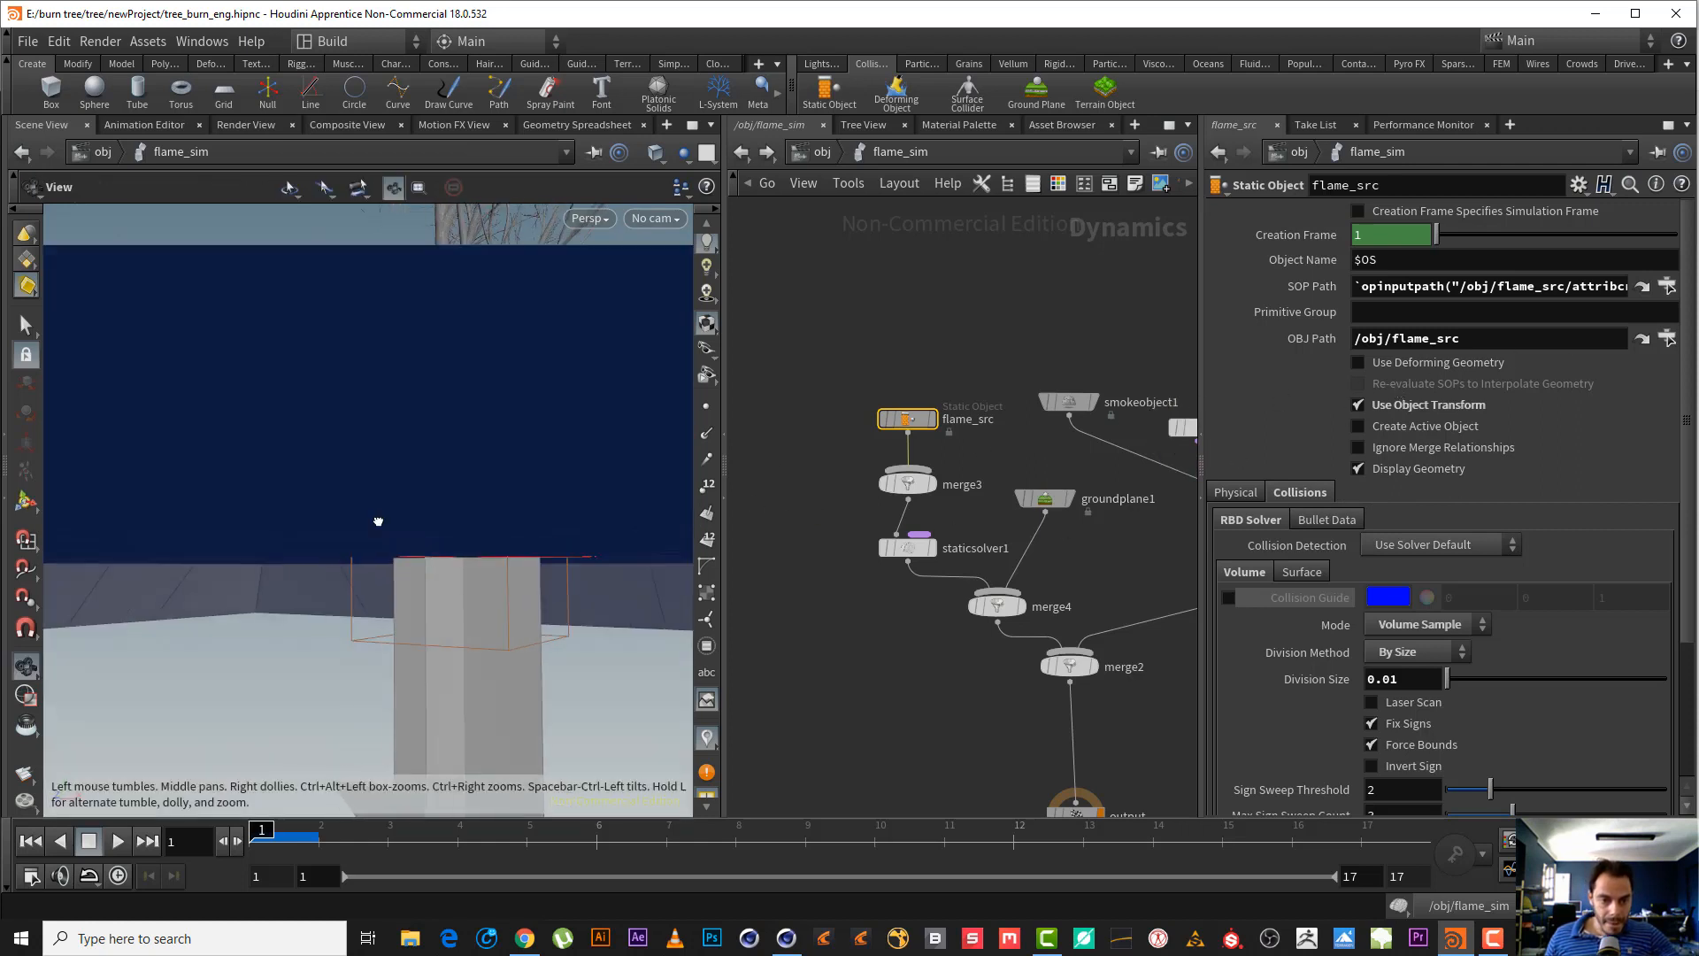
scroll(378, 521, down, 5)
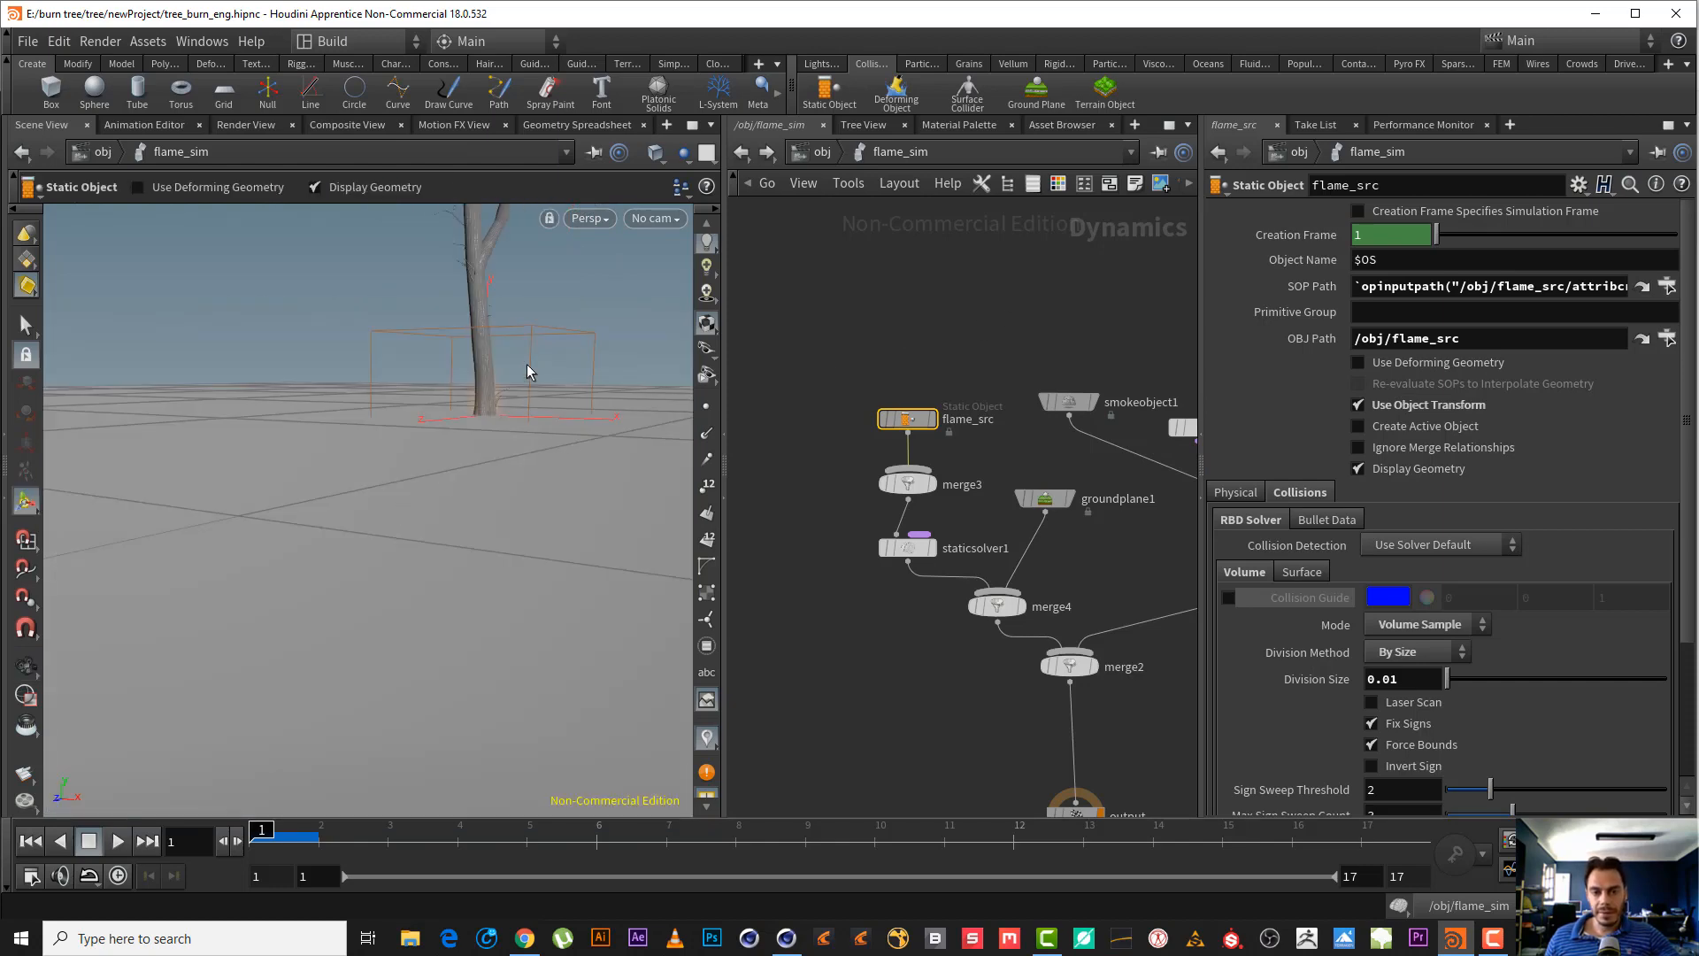
- Turn off Display Proxy Geometry on groundplane1
drag(1000, 467, 1057, 522)
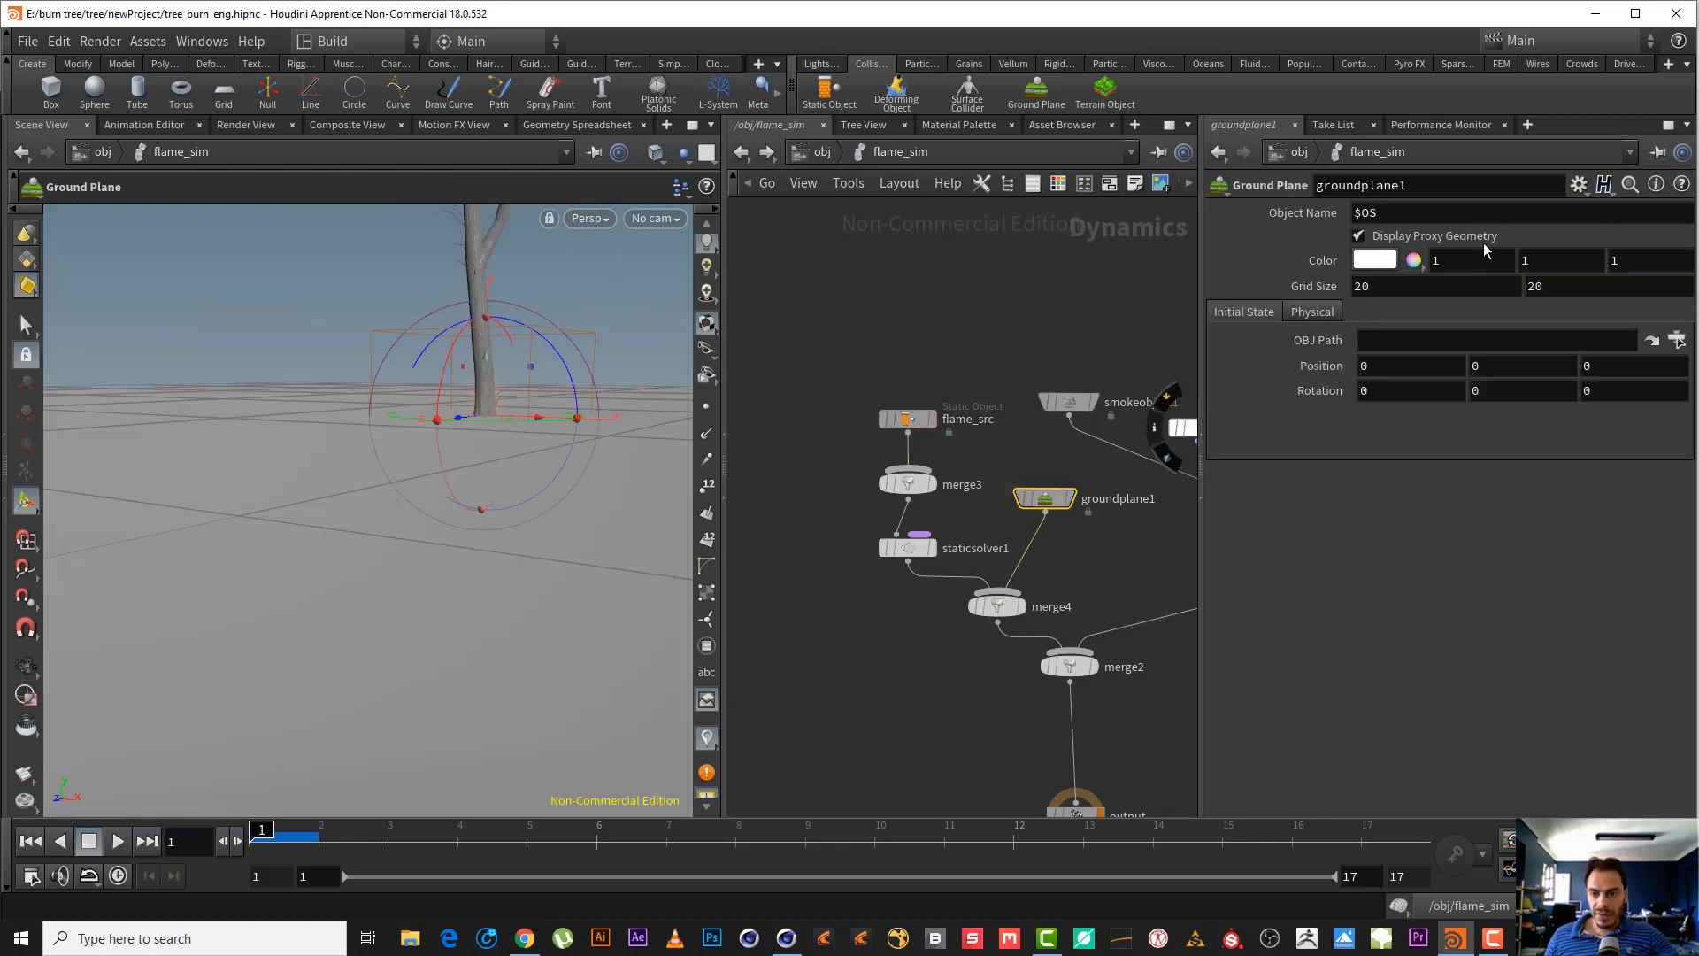
click(1356, 236)
alt+drag(318, 485, 402, 569)
scroll(402, 569, down, 3)
- In the pyro_import object, set the DOP Network of the import_pyrofields node to /obj/flame_sim
click(810, 153)
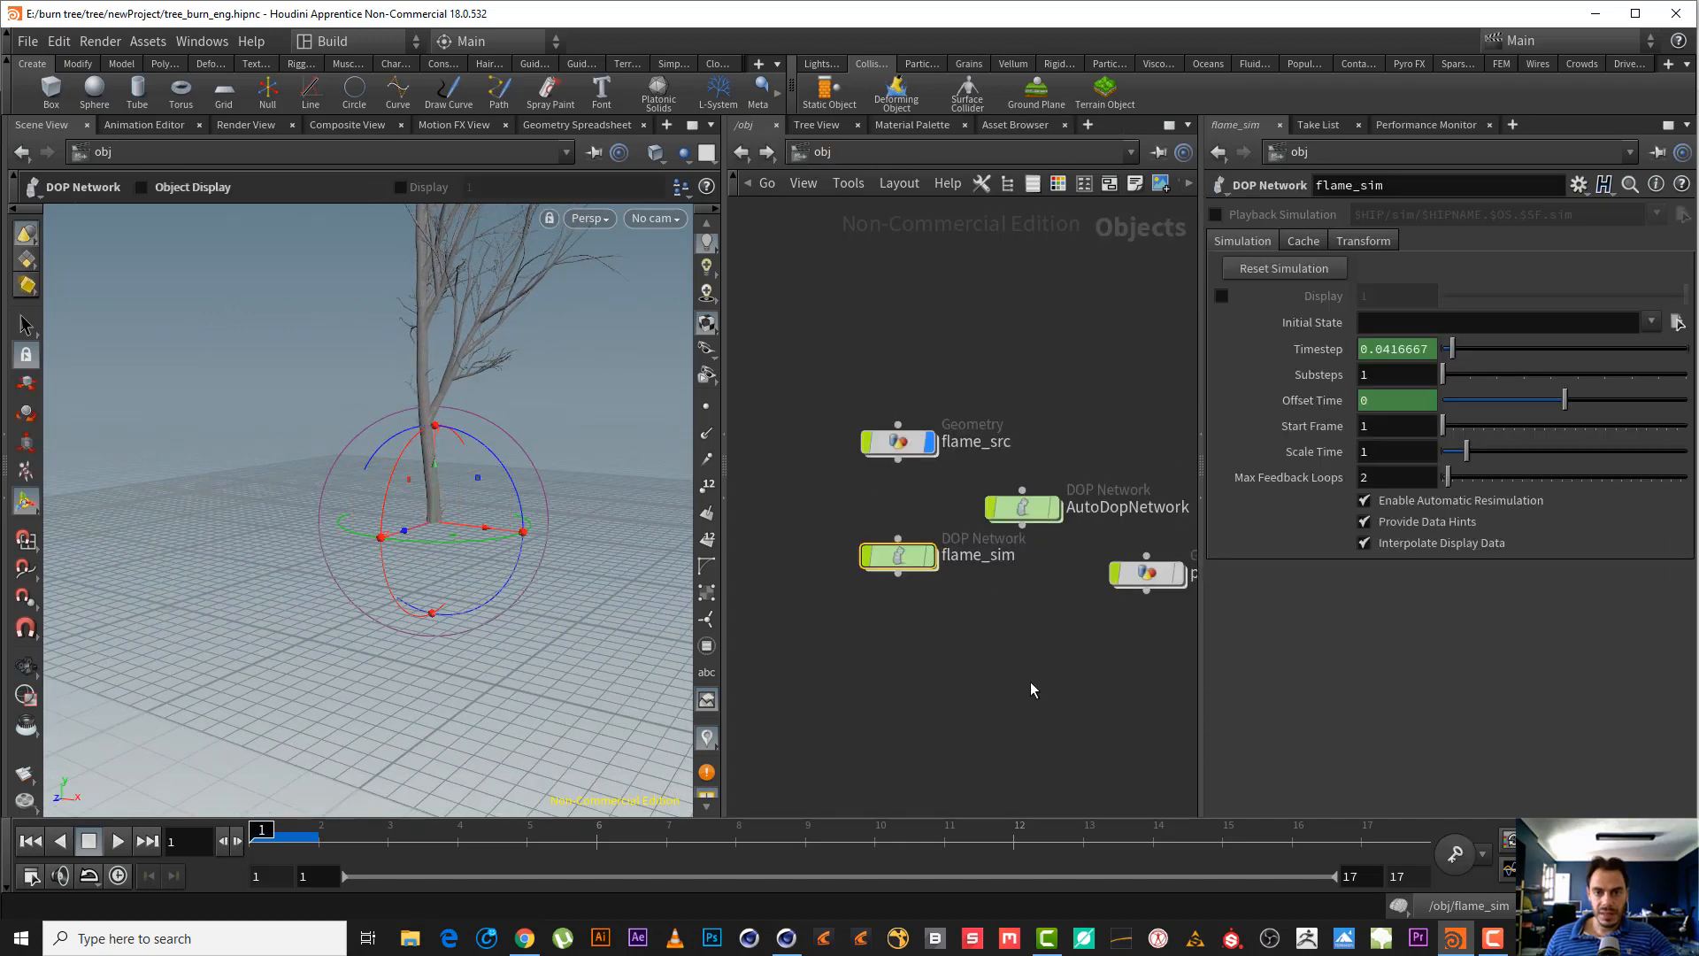
key(h)
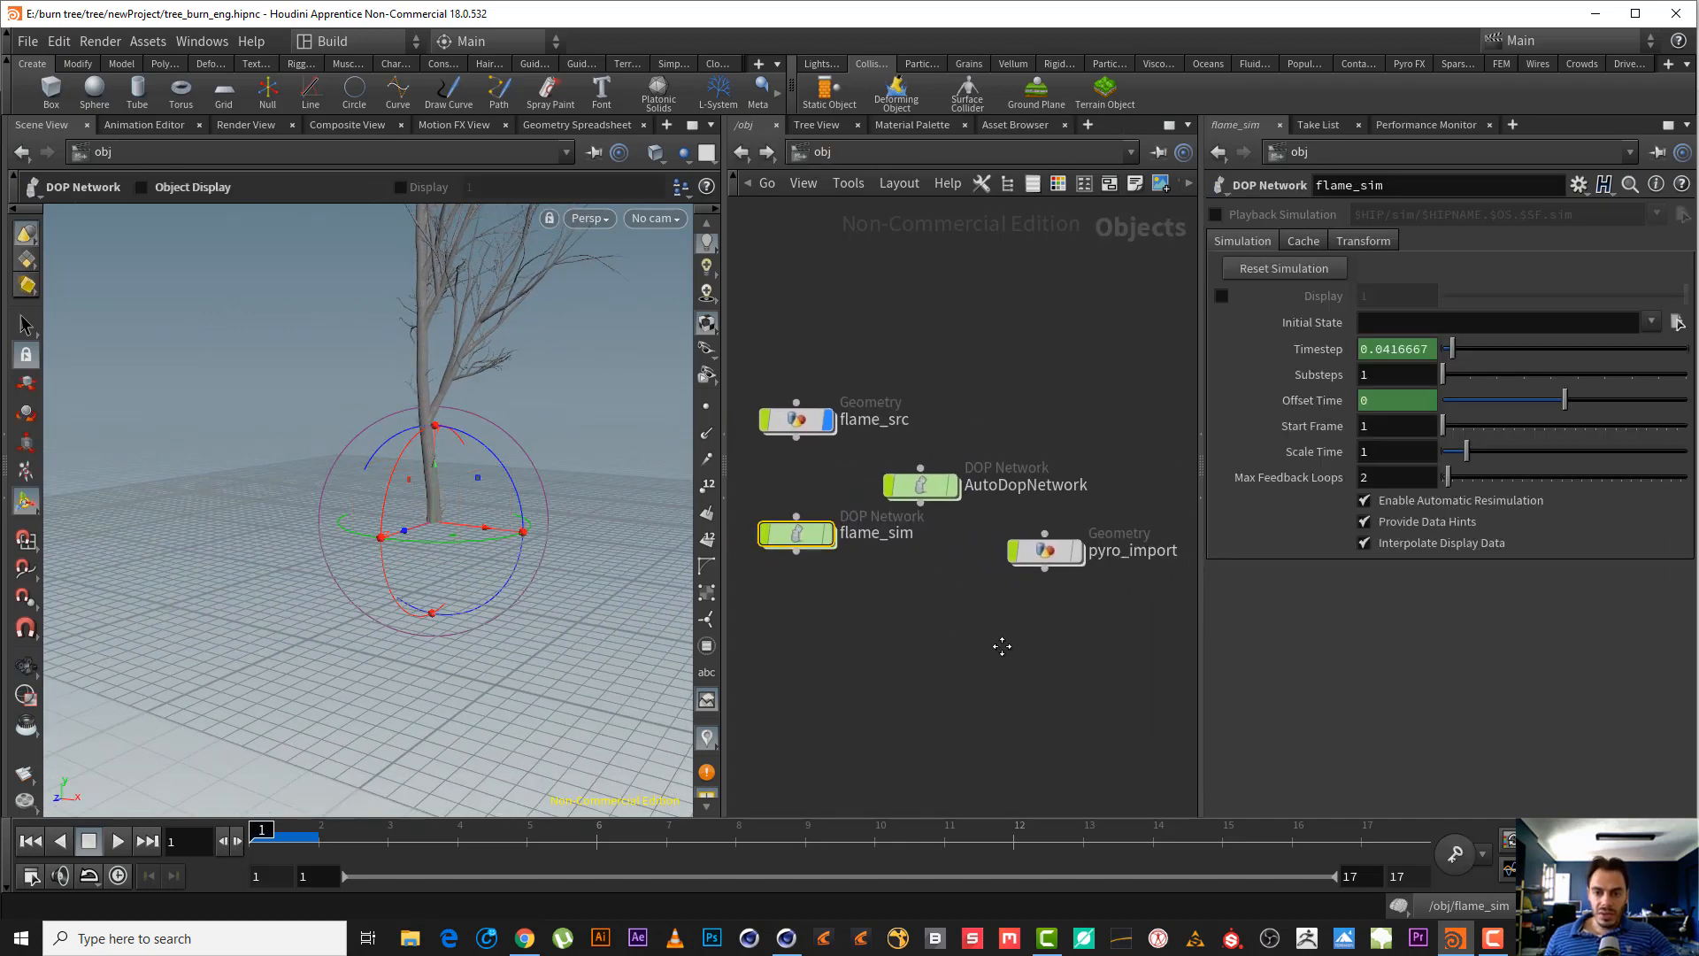
click(1046, 553)
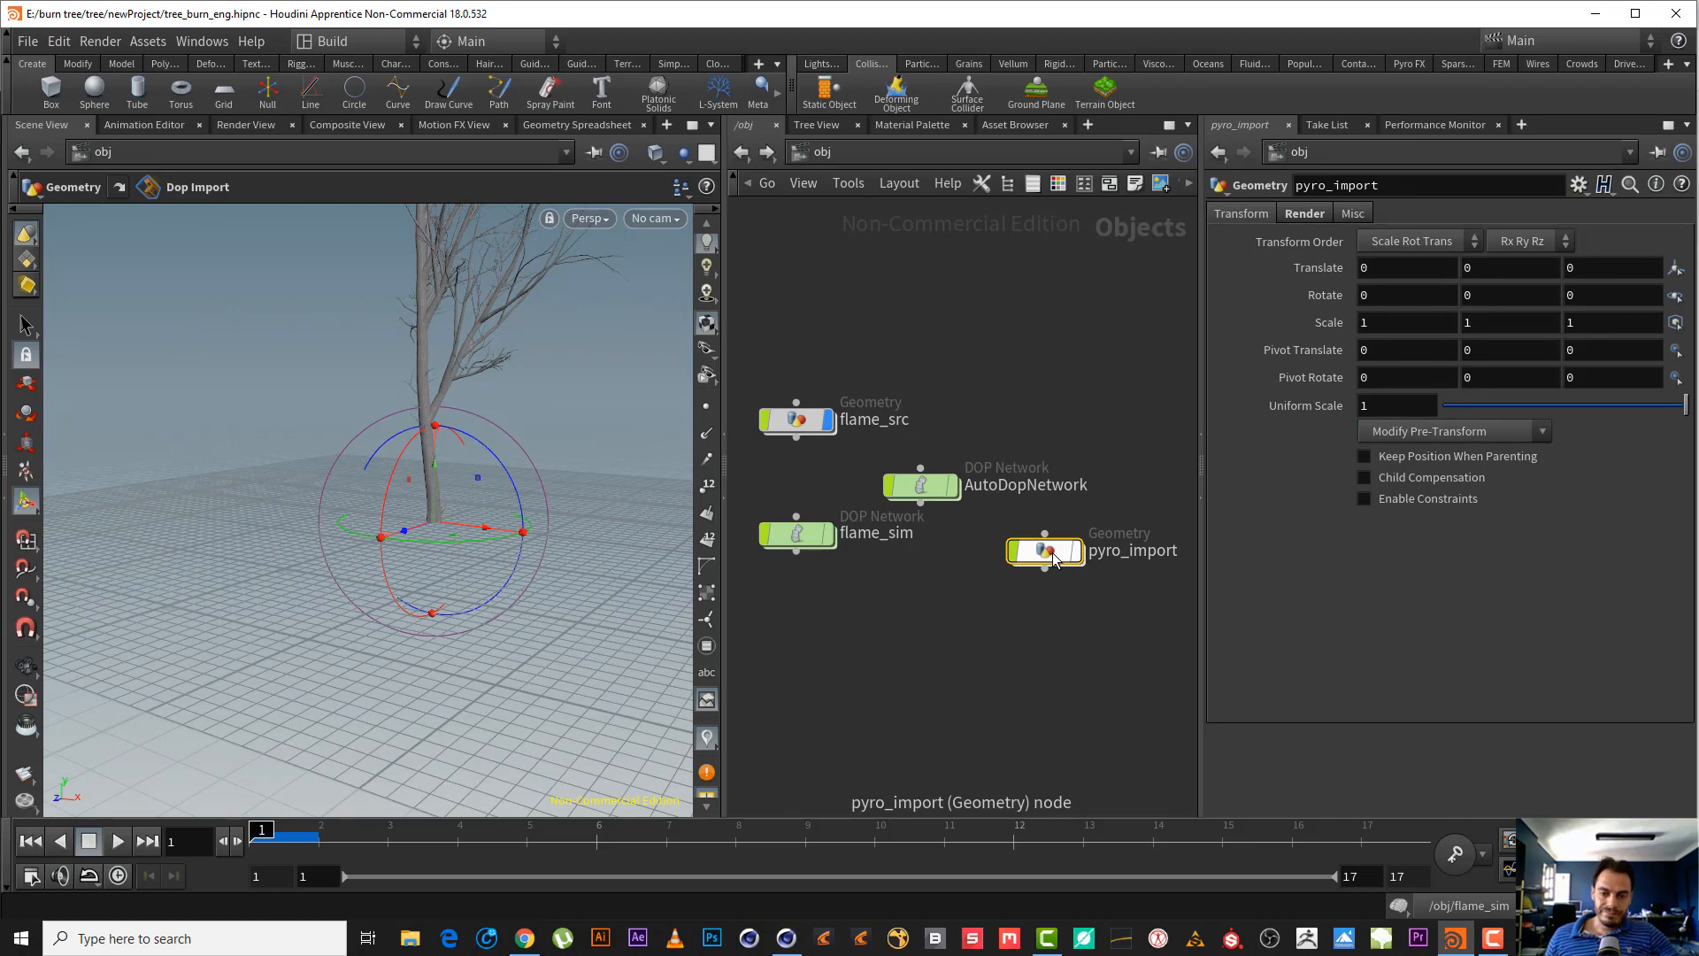
double_click(1051, 554)
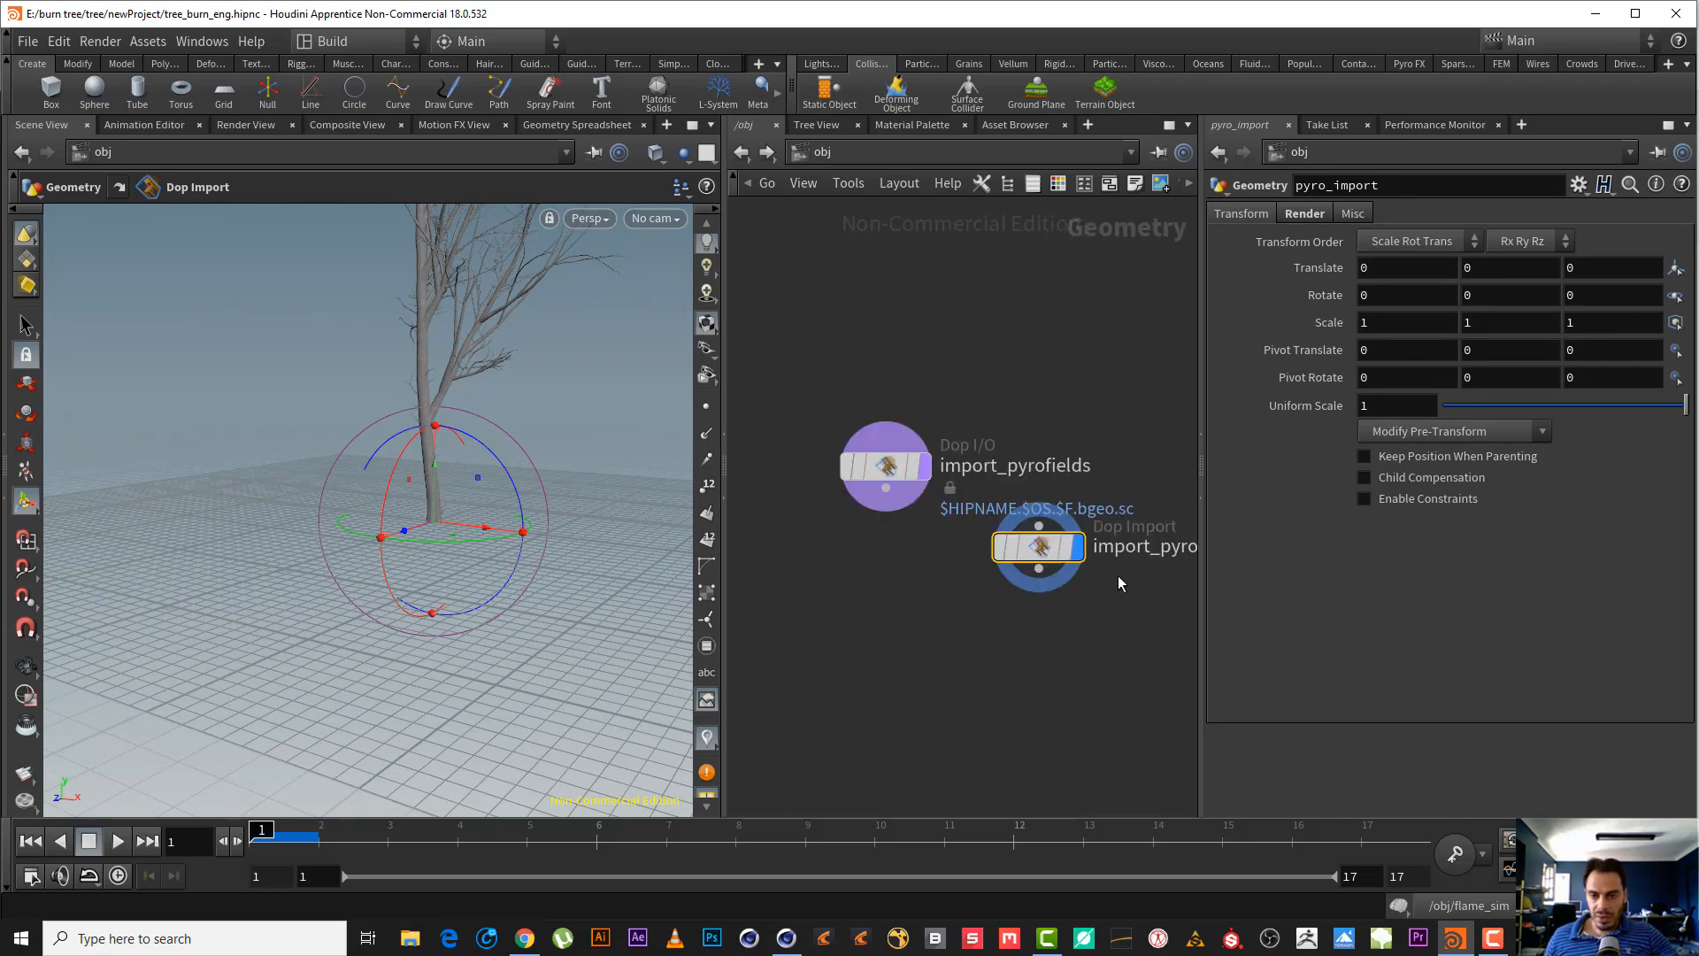
click(1037, 550)
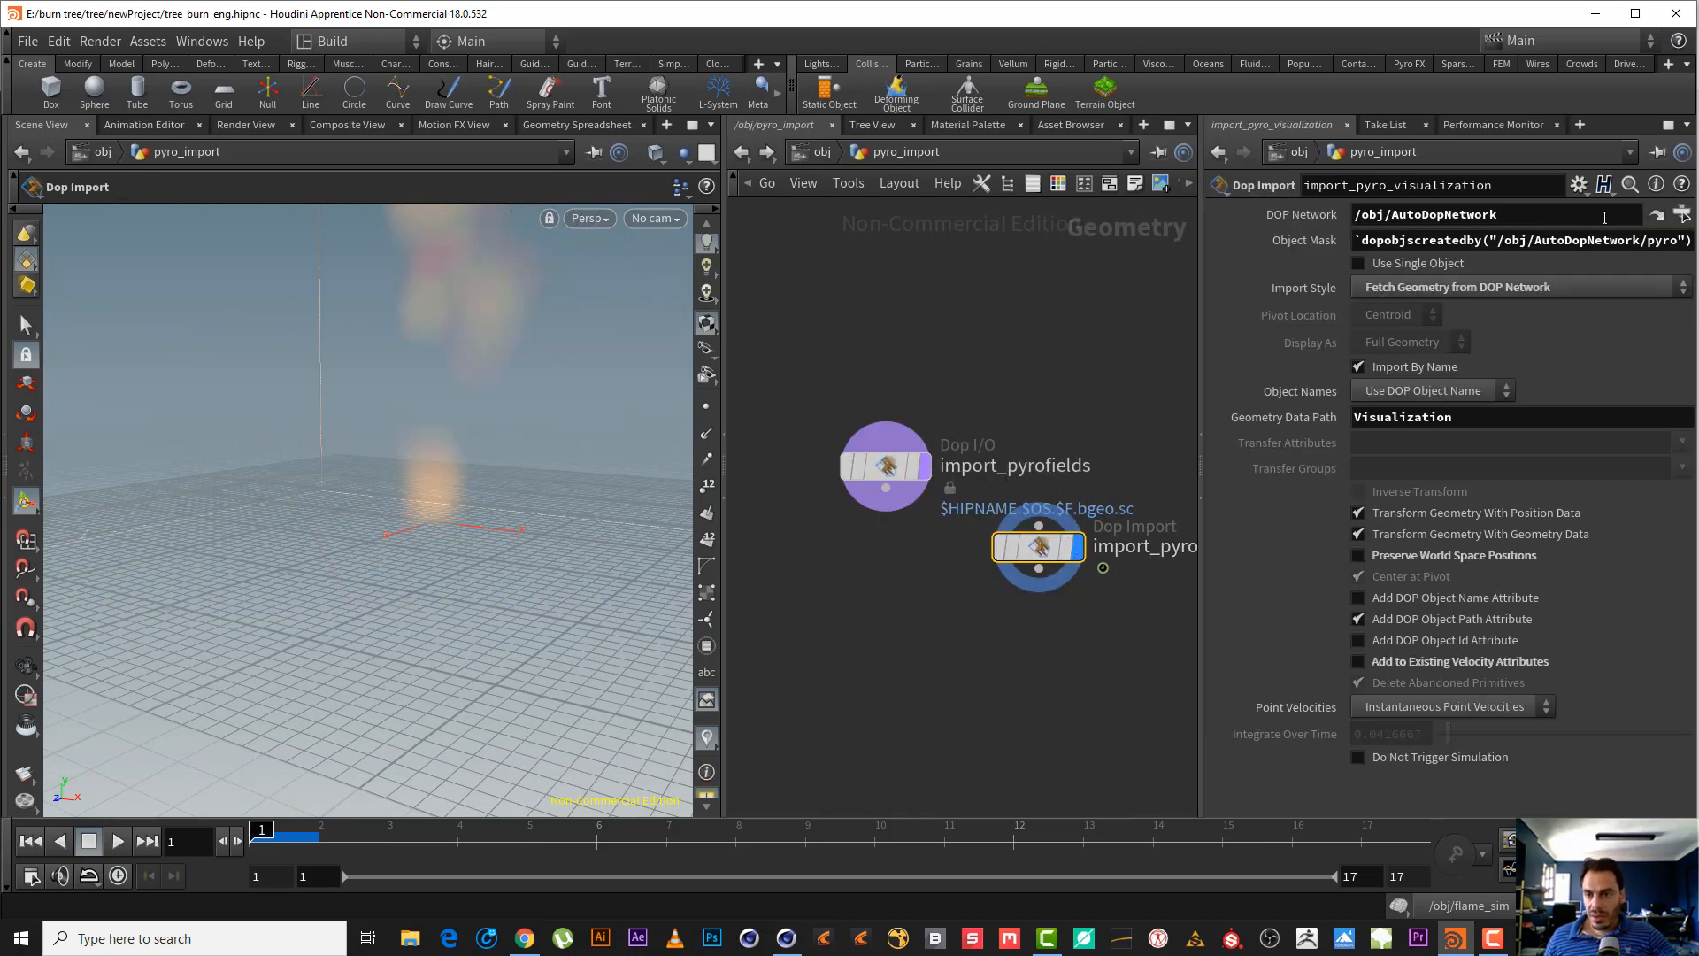
click(854, 499)
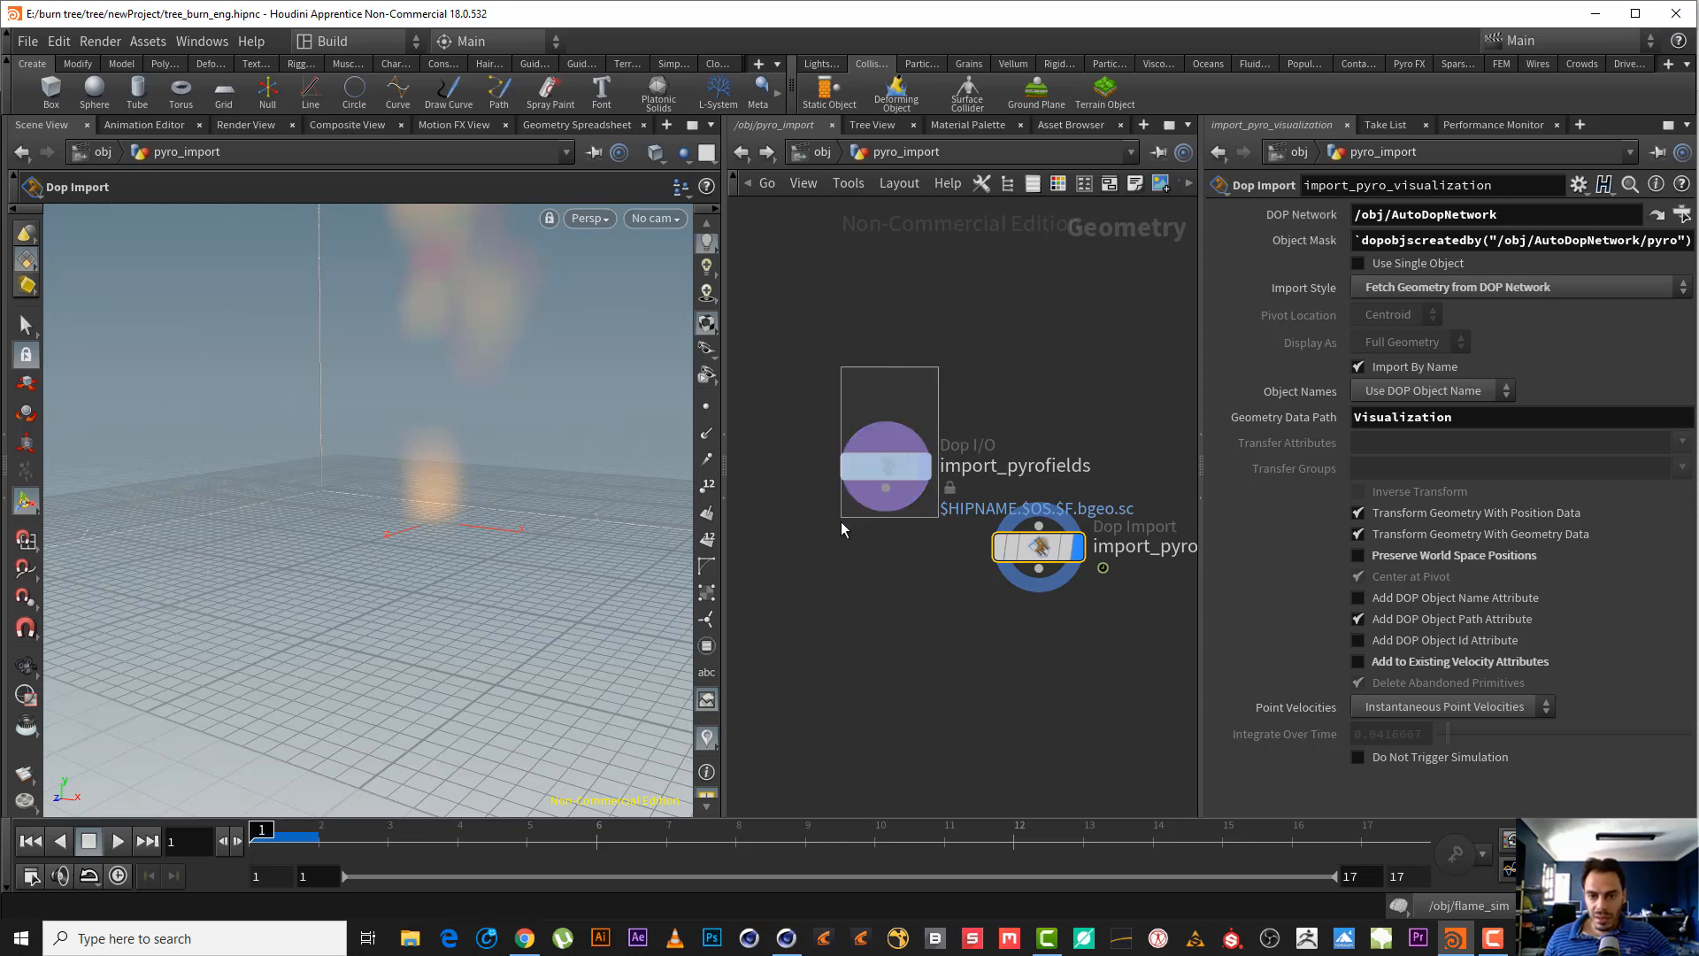
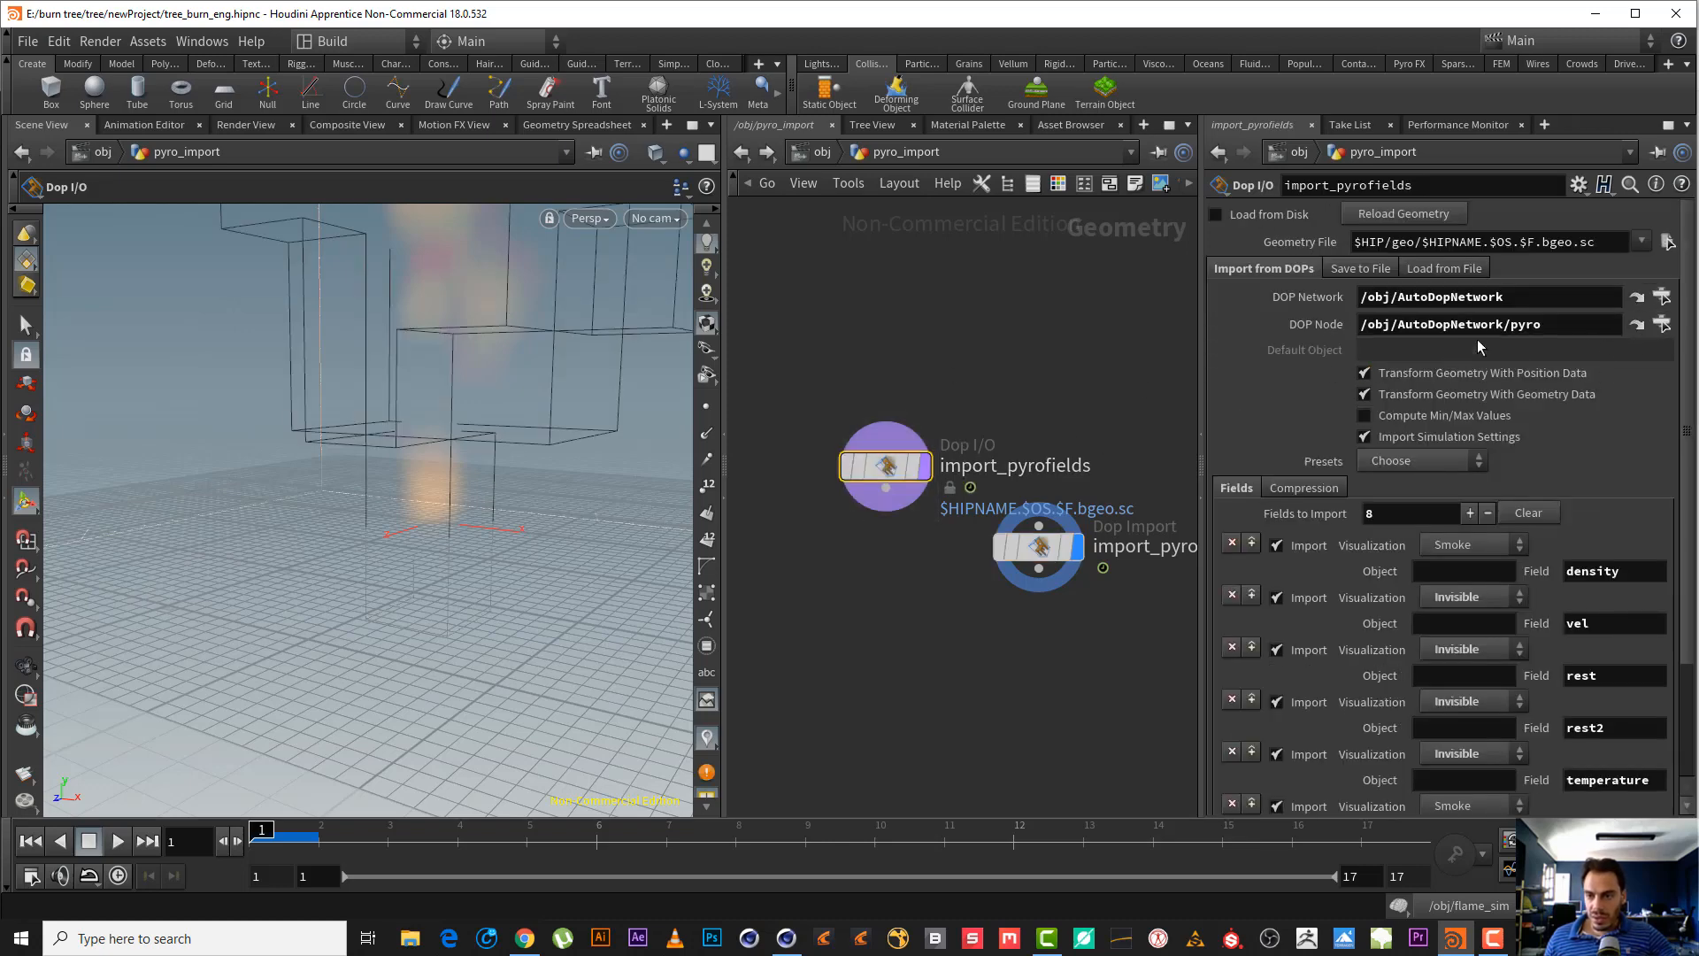
click(1662, 297)
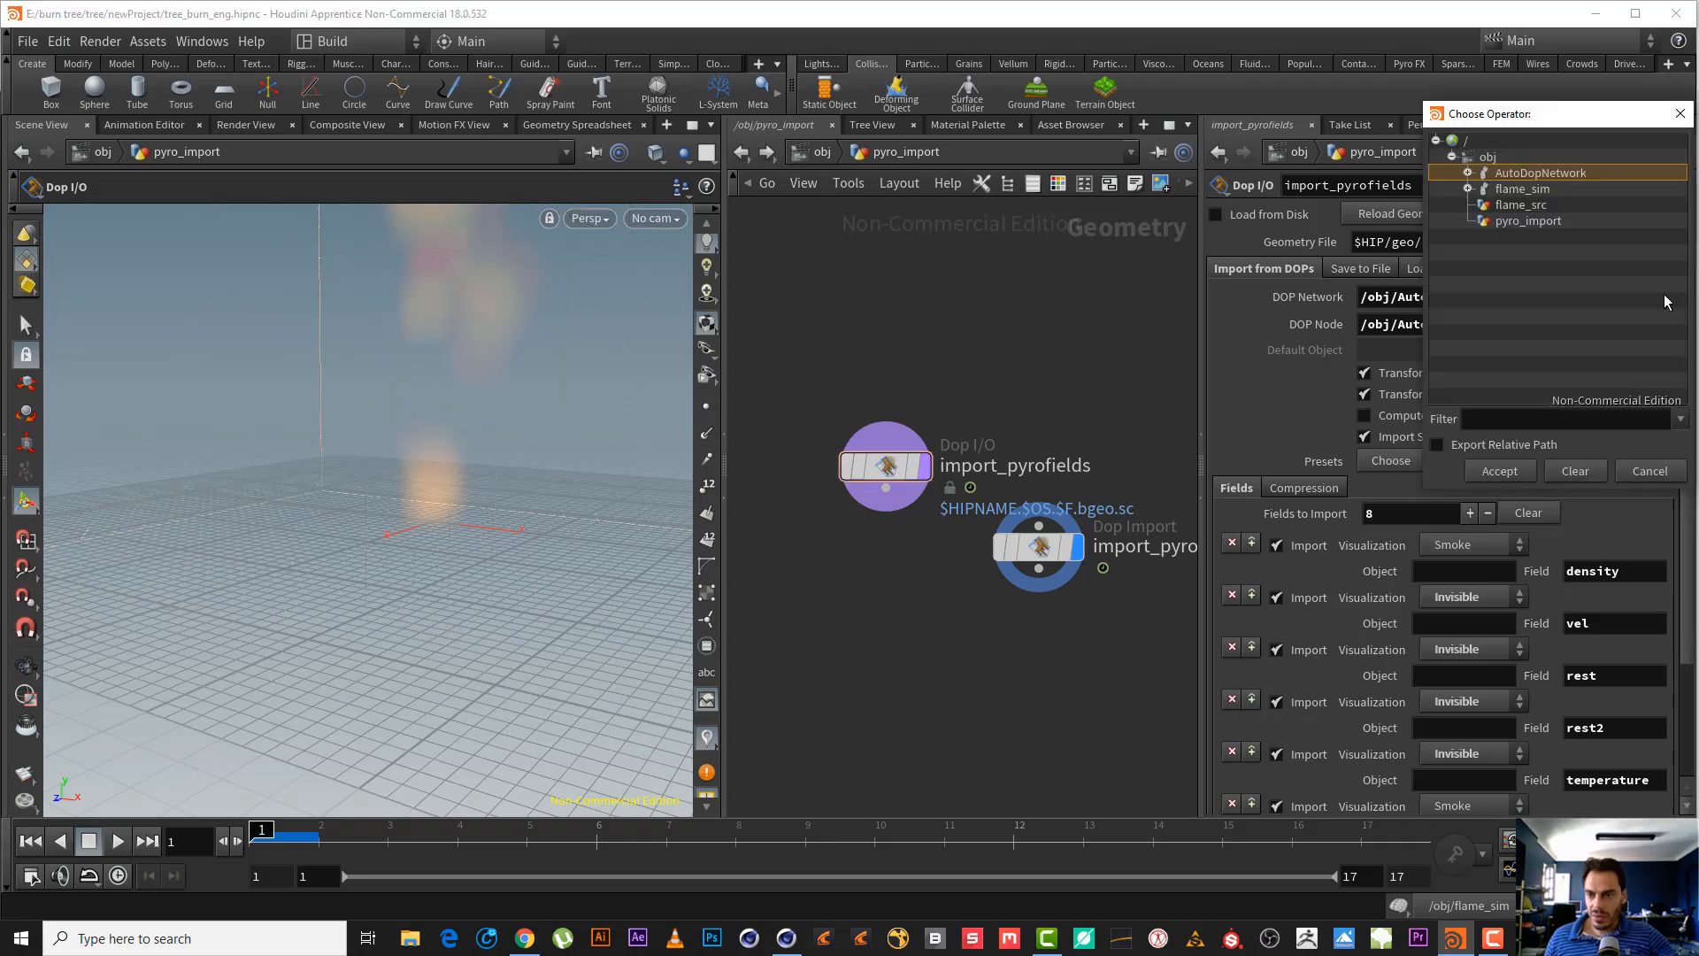
click(1468, 174)
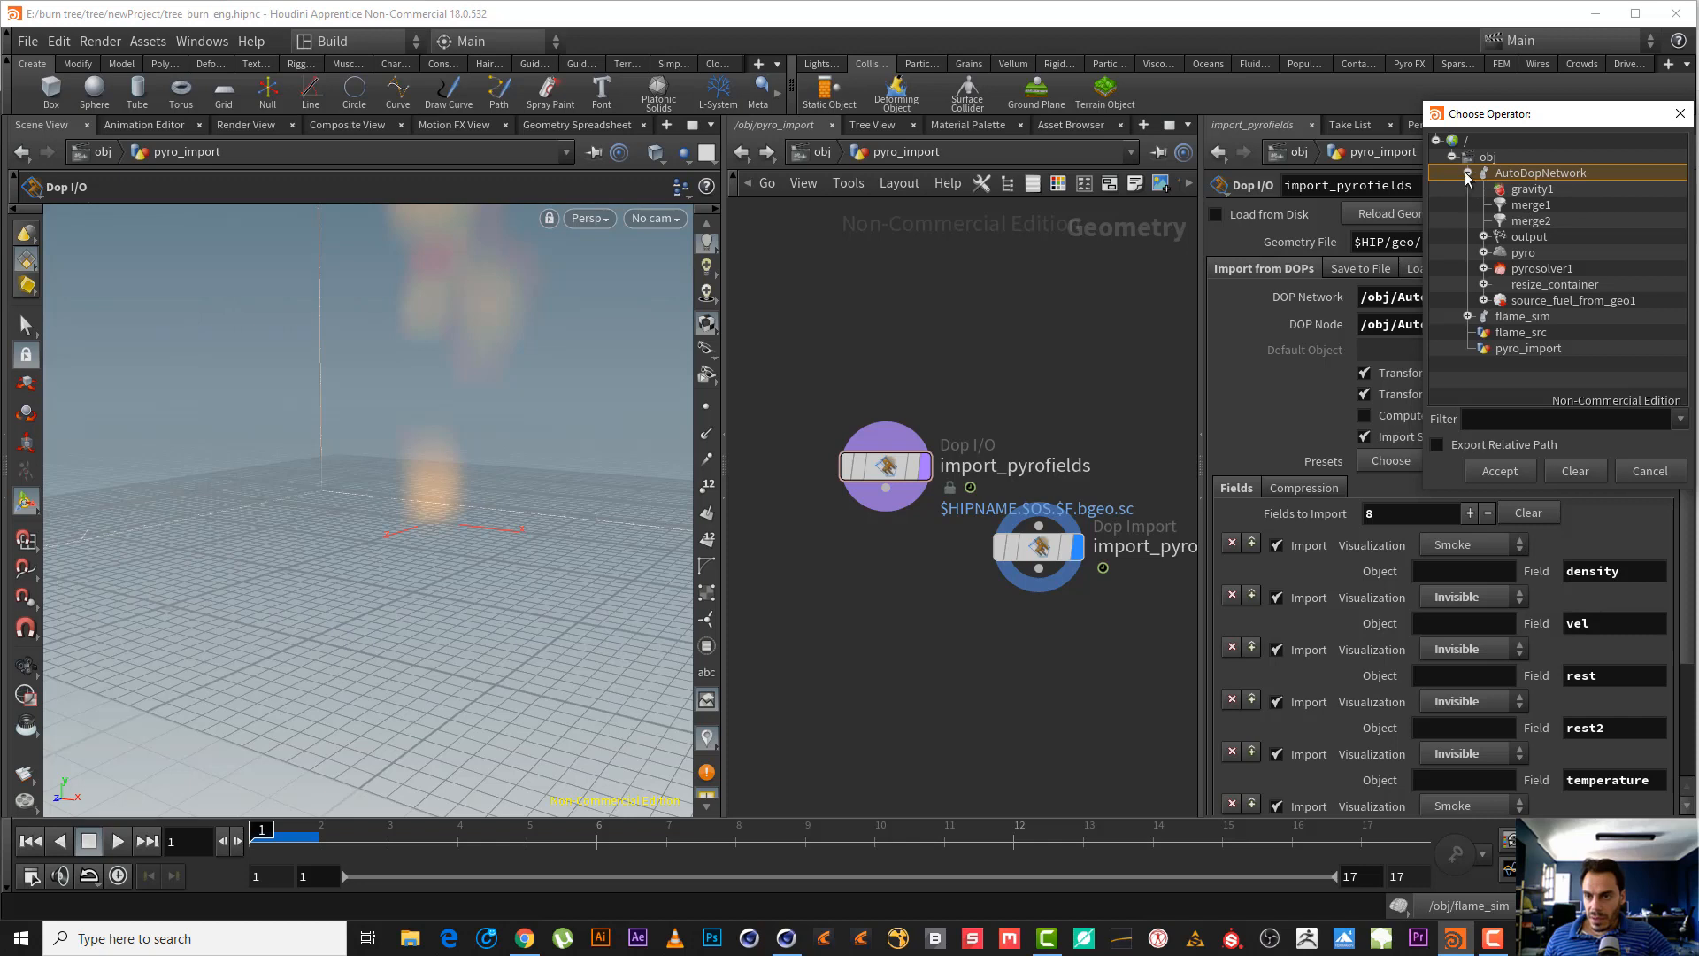
click(1467, 173)
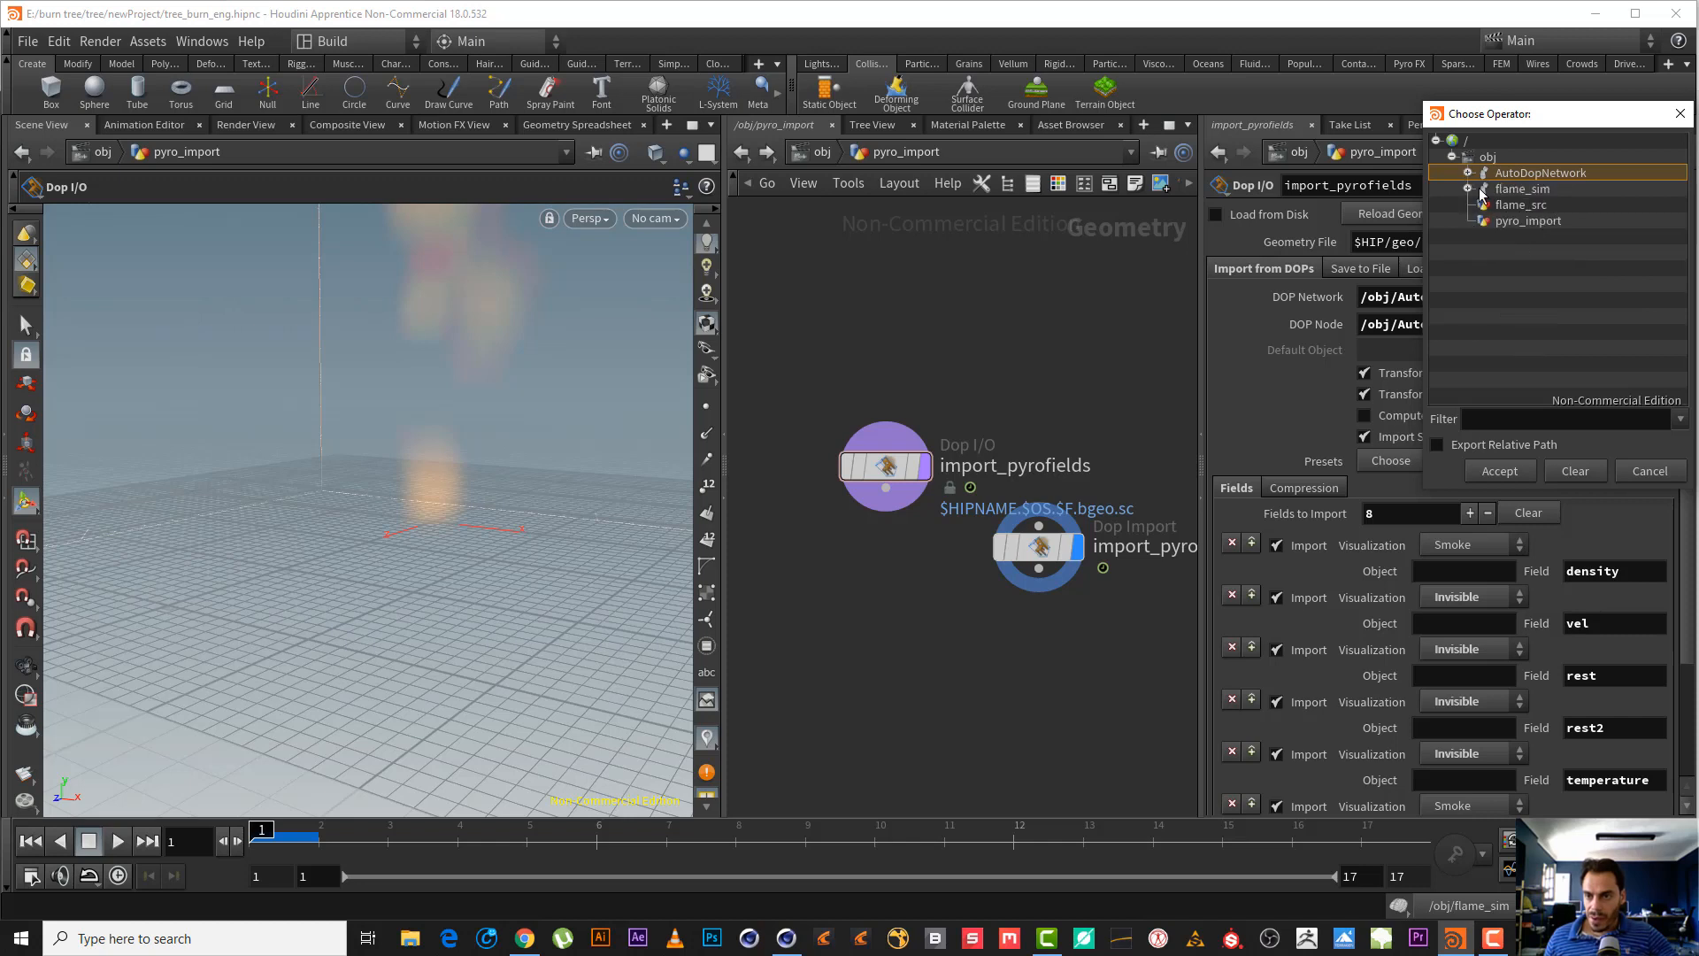
click(1496, 191)
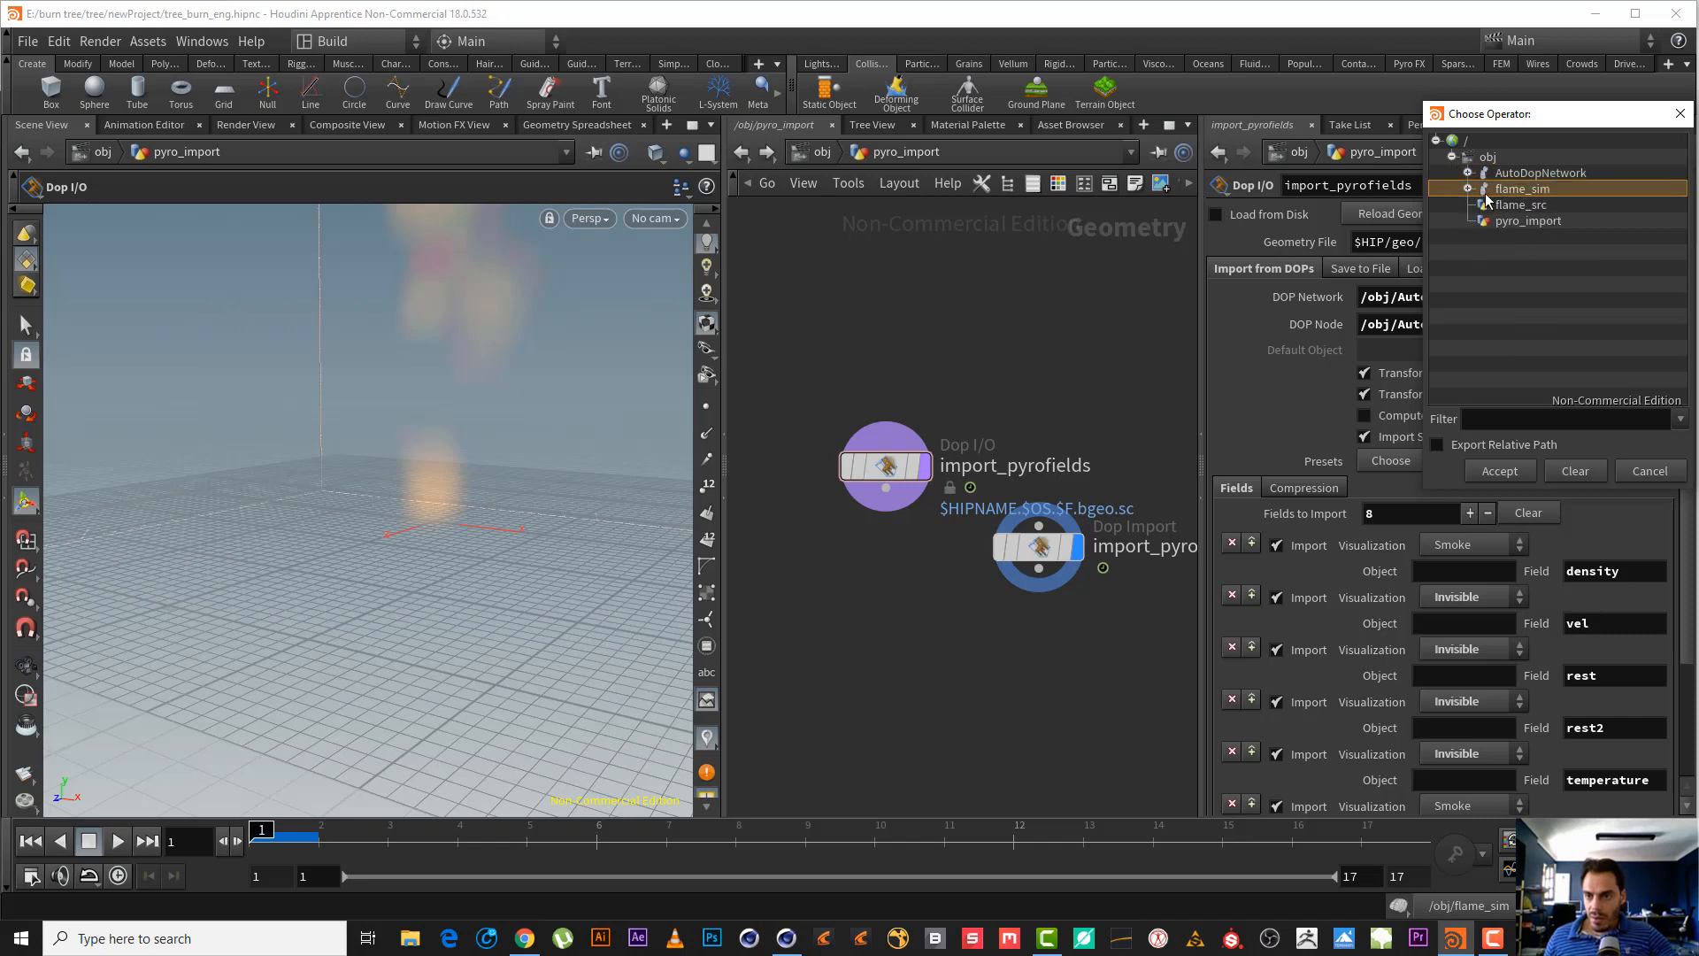
click(1500, 472)
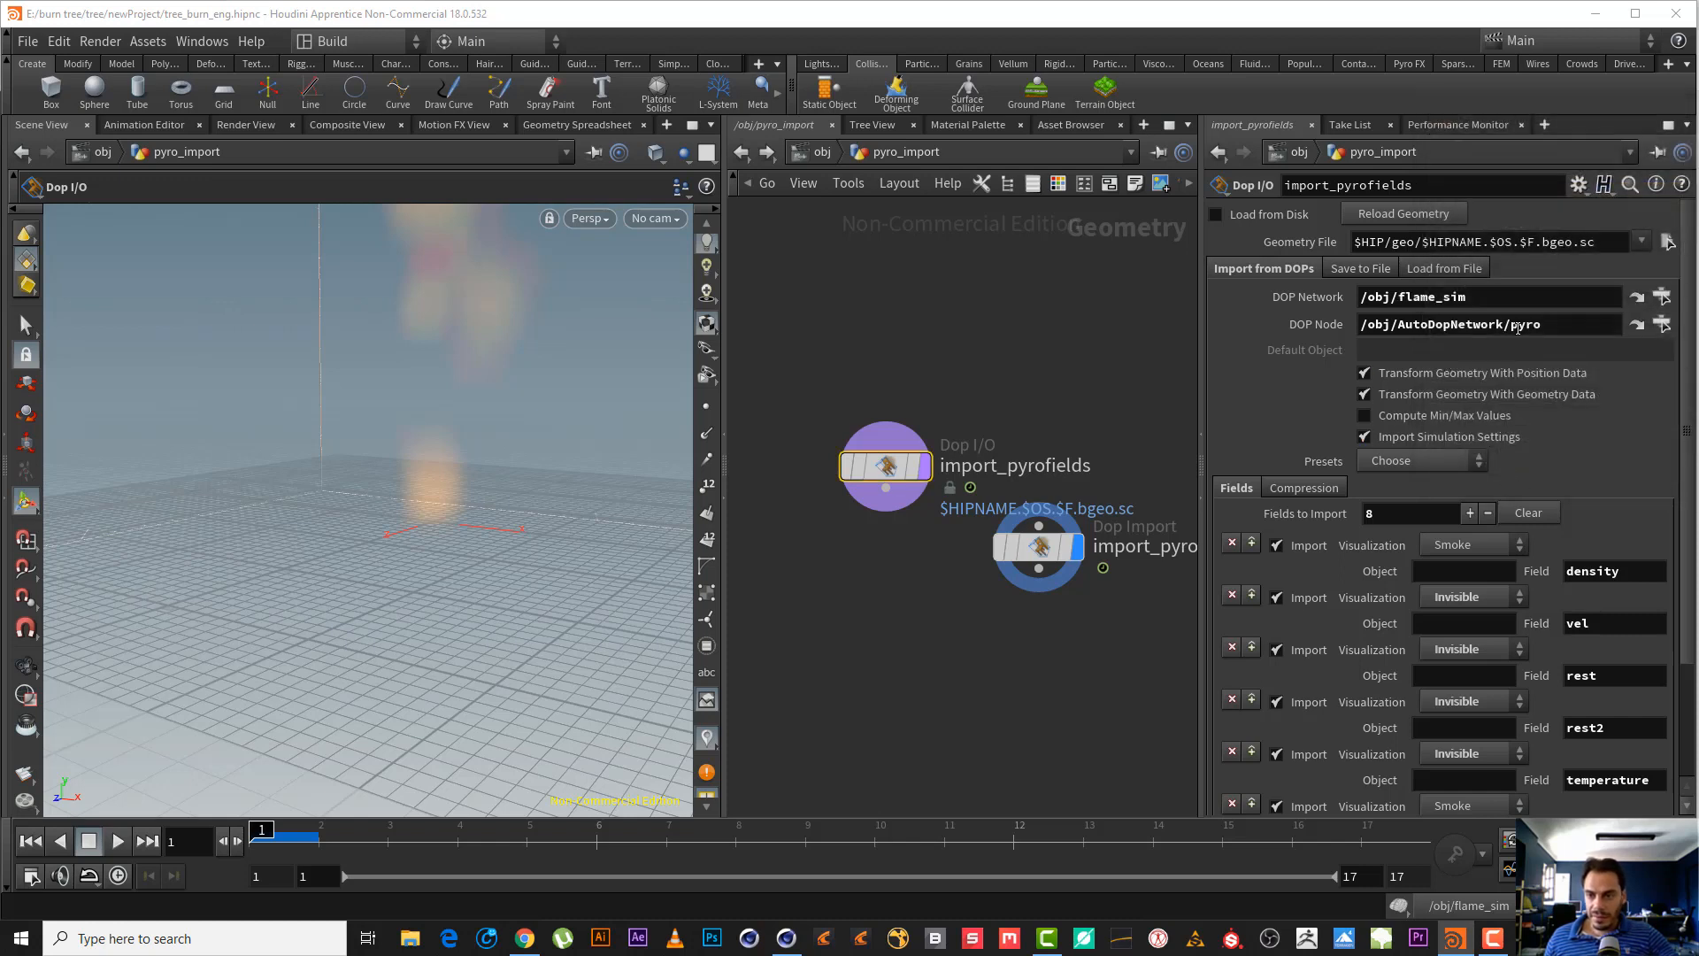
- Clear the DOP Node path of import_pyrofields and set its Default Object to smoke*
drag(1559, 327, 1050, 322)
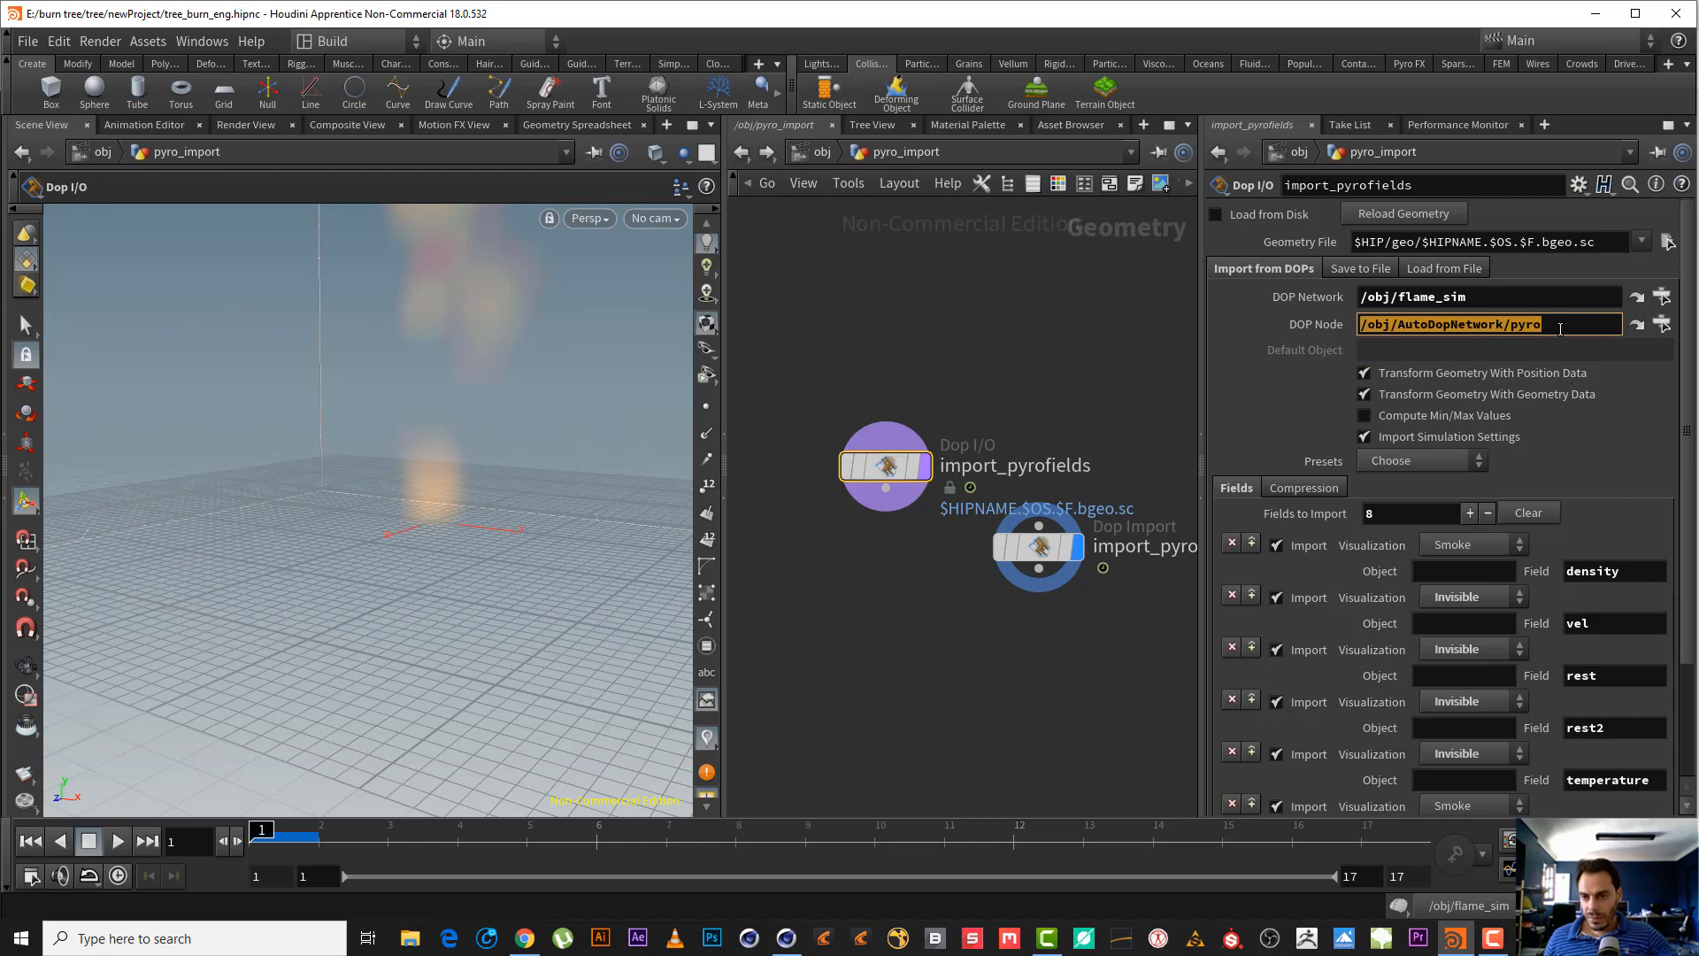
key(BackSpace)
key(Return)
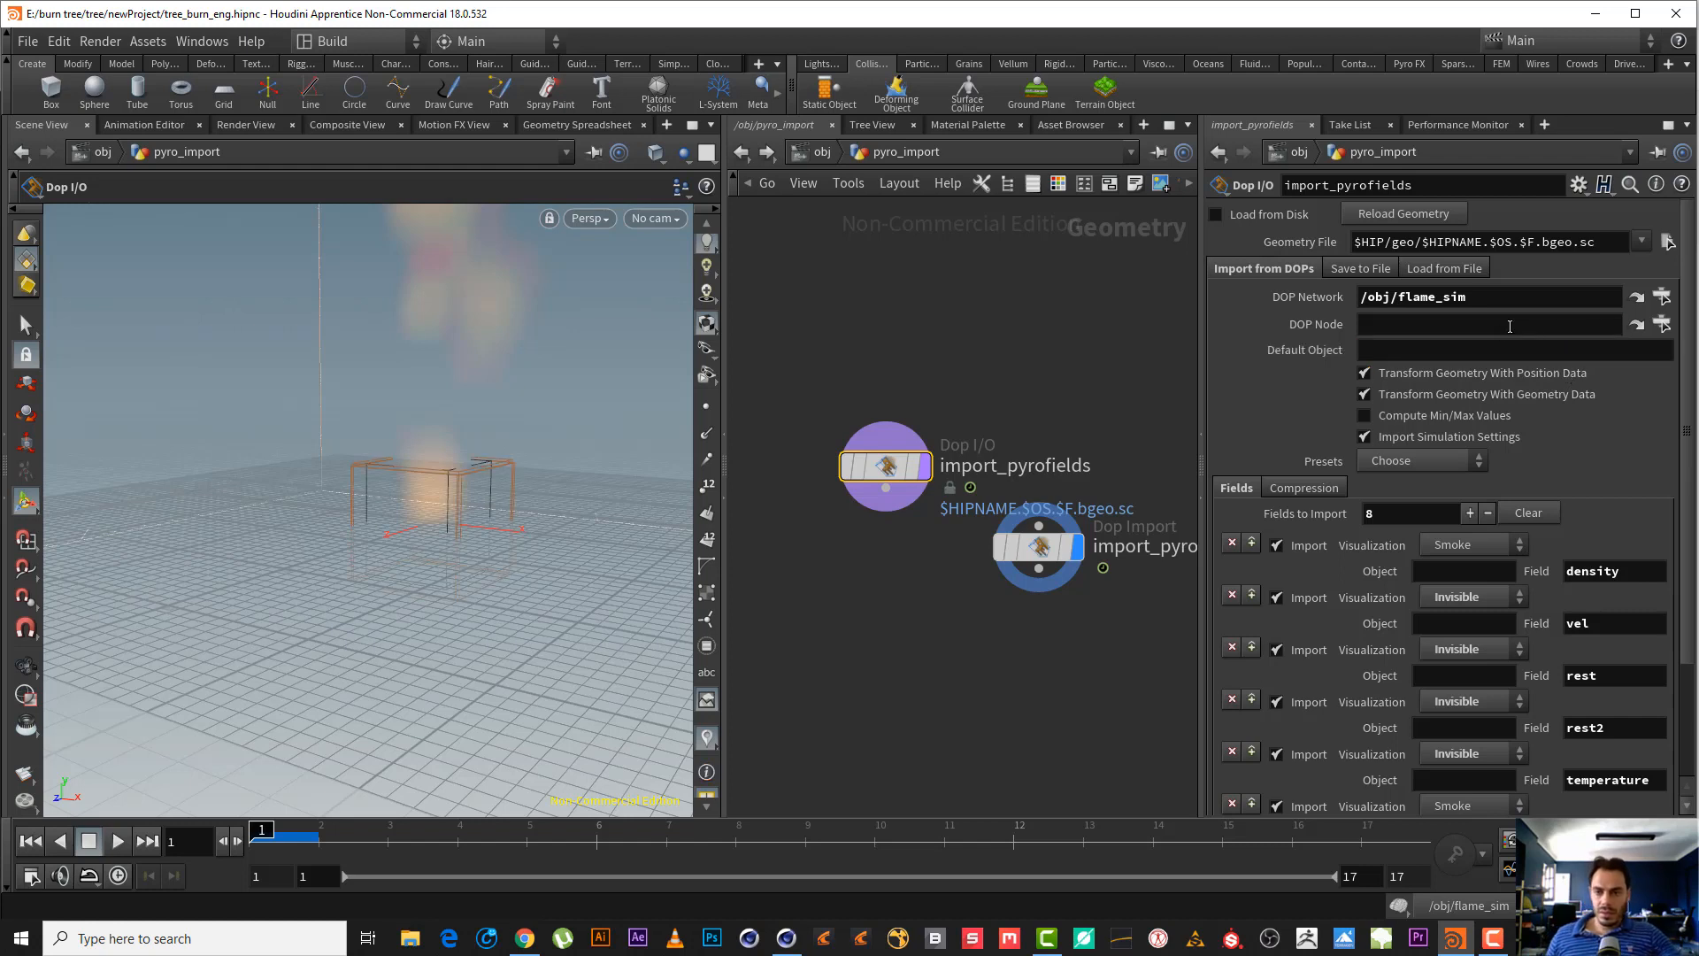
click(1490, 350)
text(smoke)
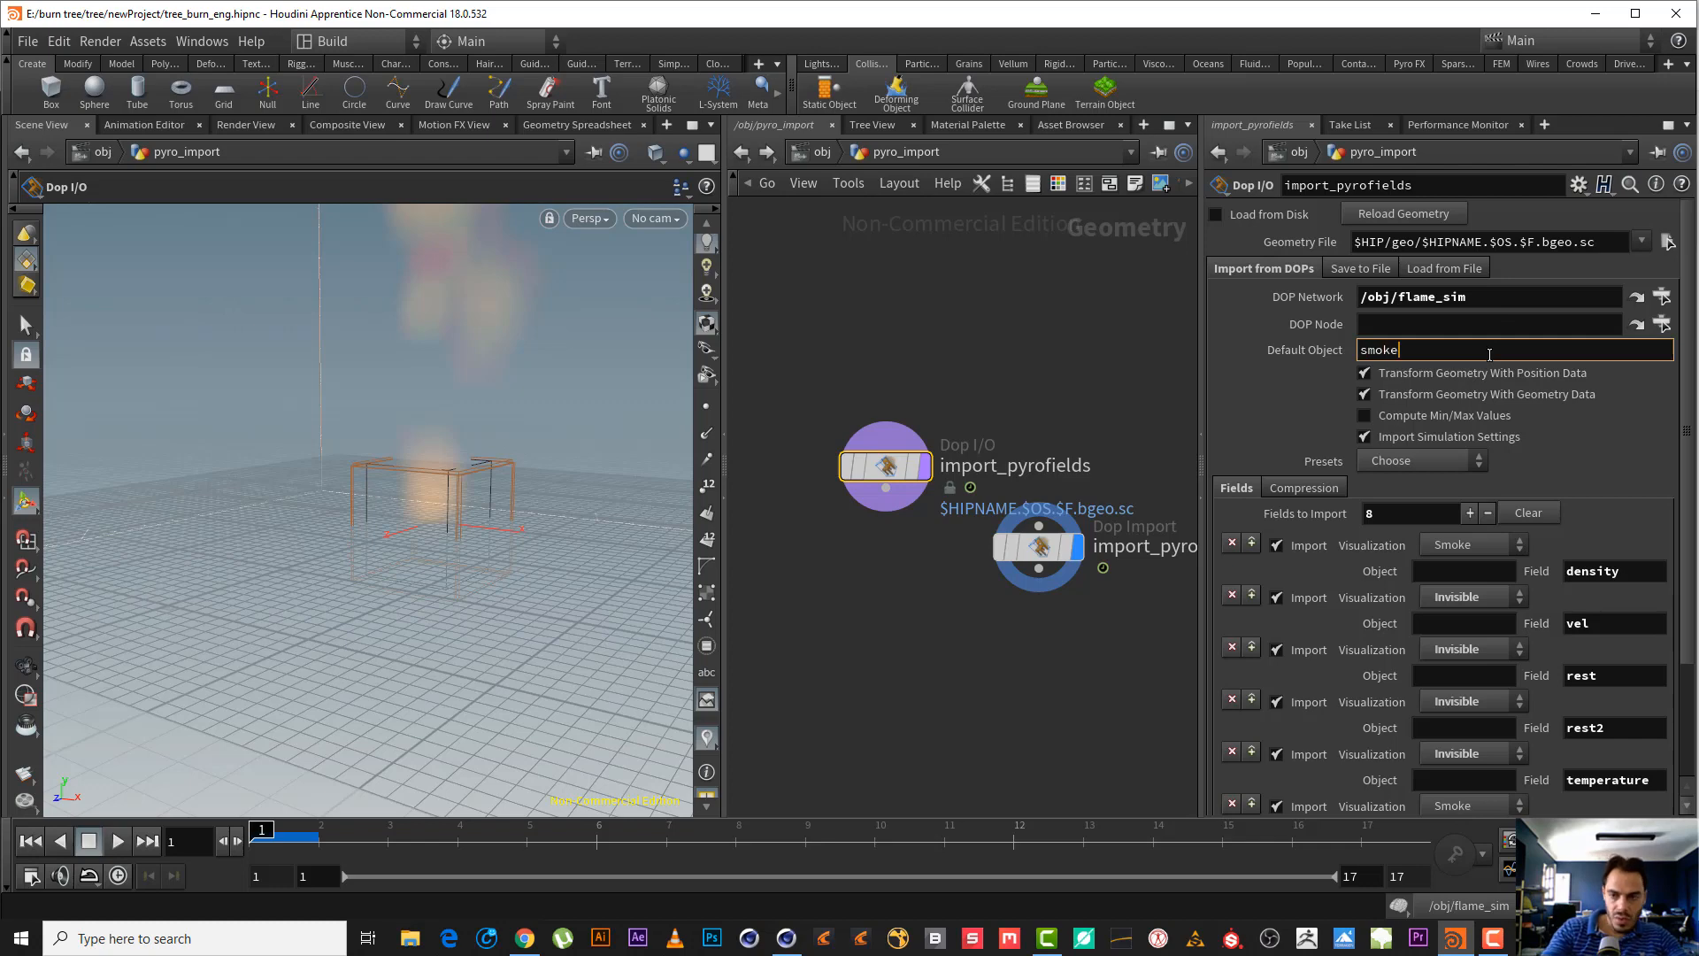
text(*)
key(Return)
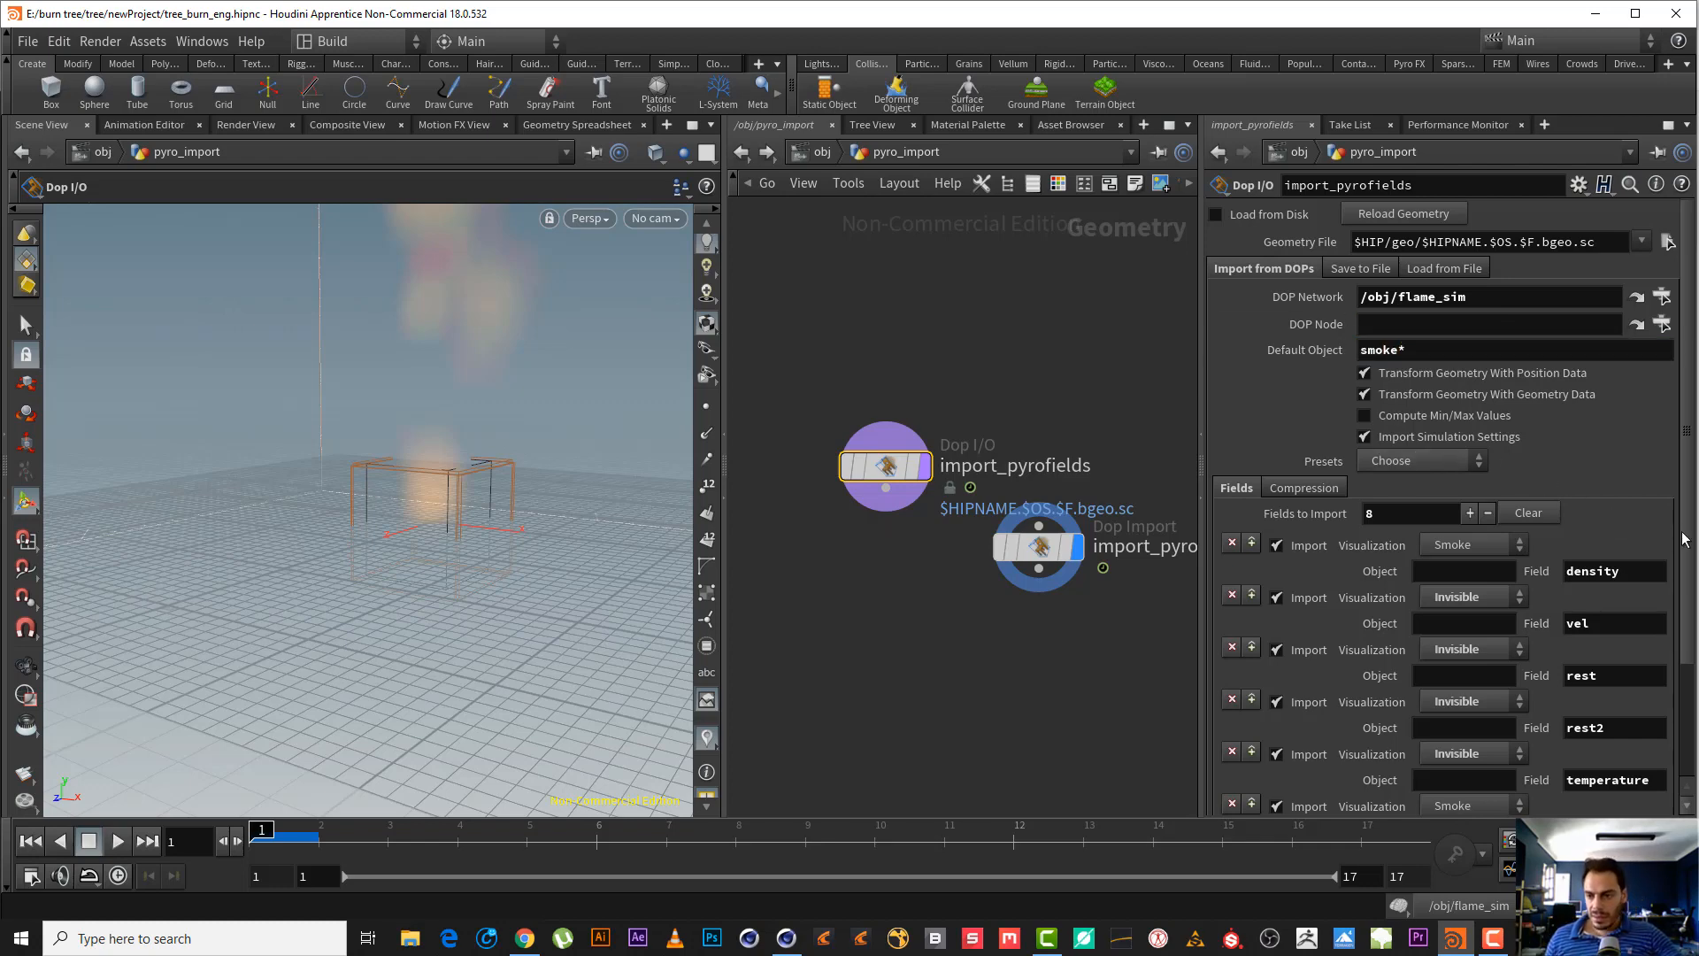
- Remove the Cd field from the fields to import and return to the object level
scroll(1670, 736, down, 3)
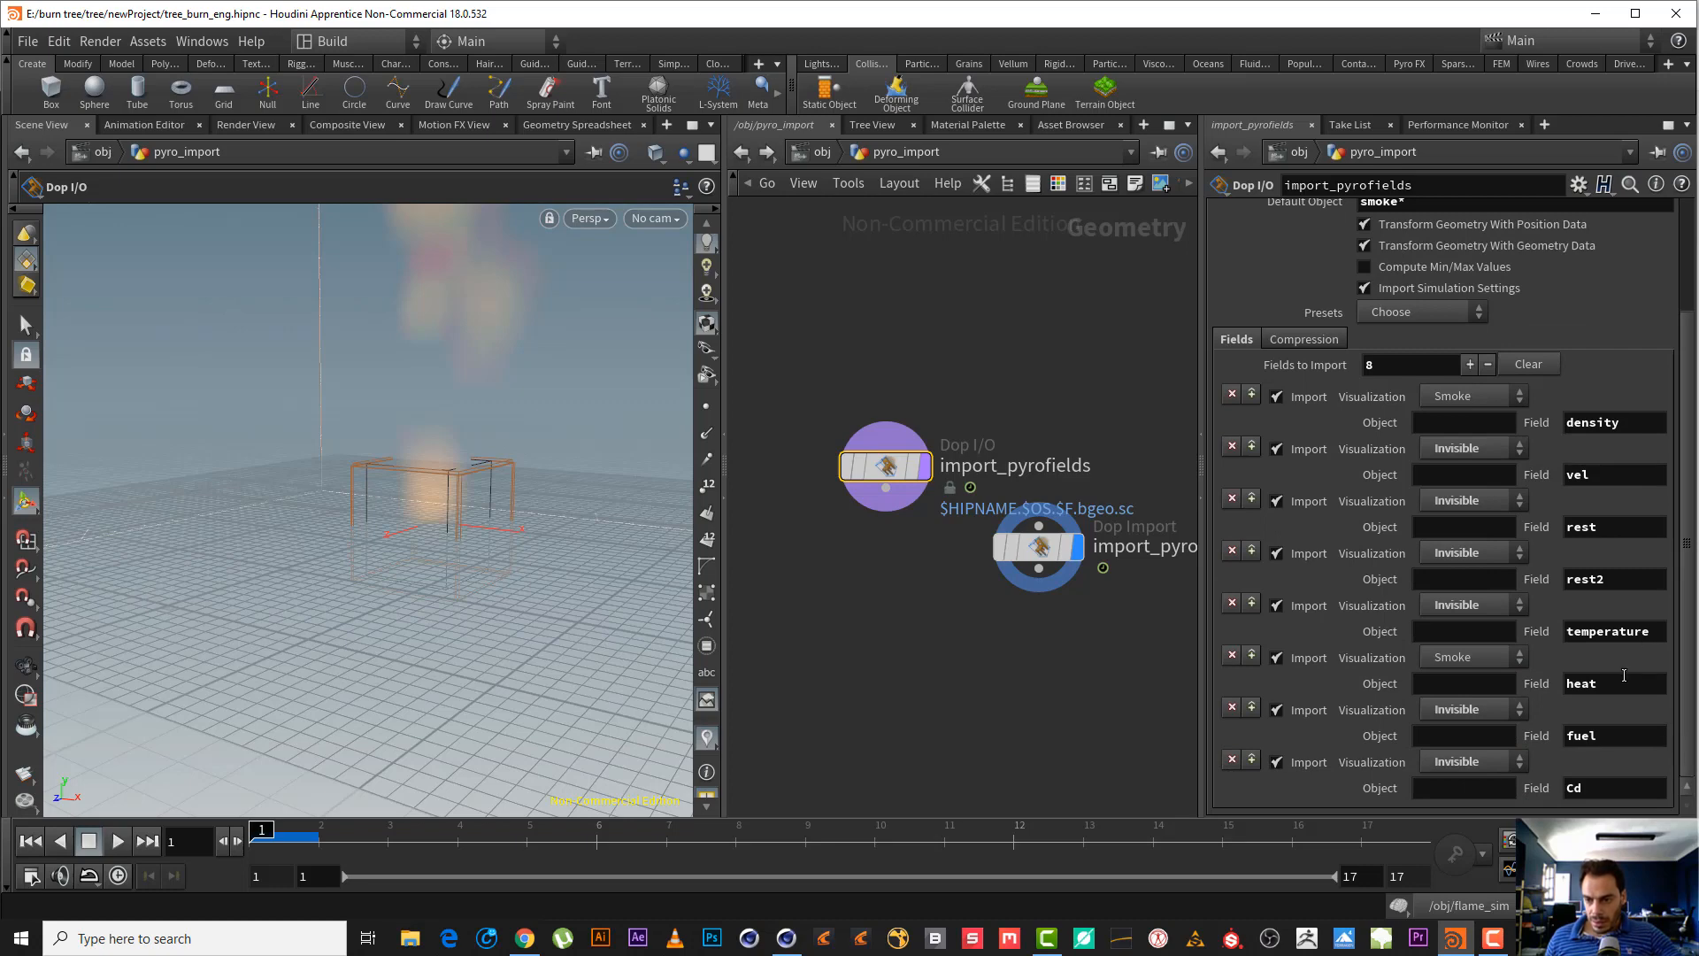
click(1230, 759)
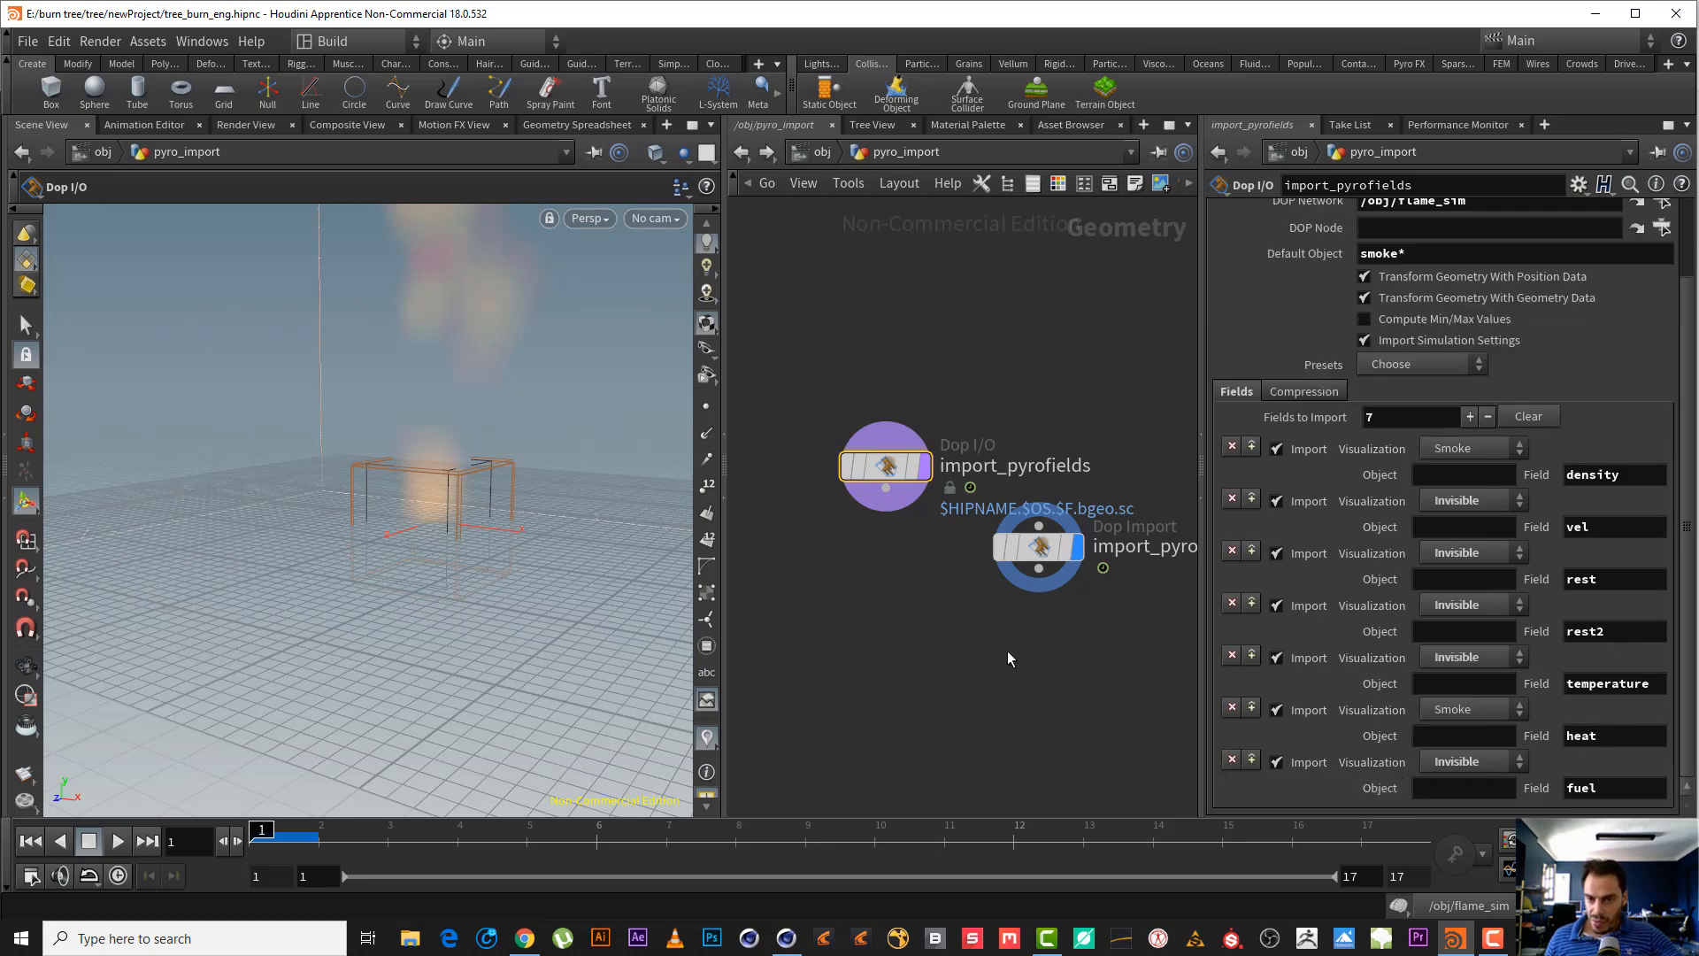
click(814, 152)
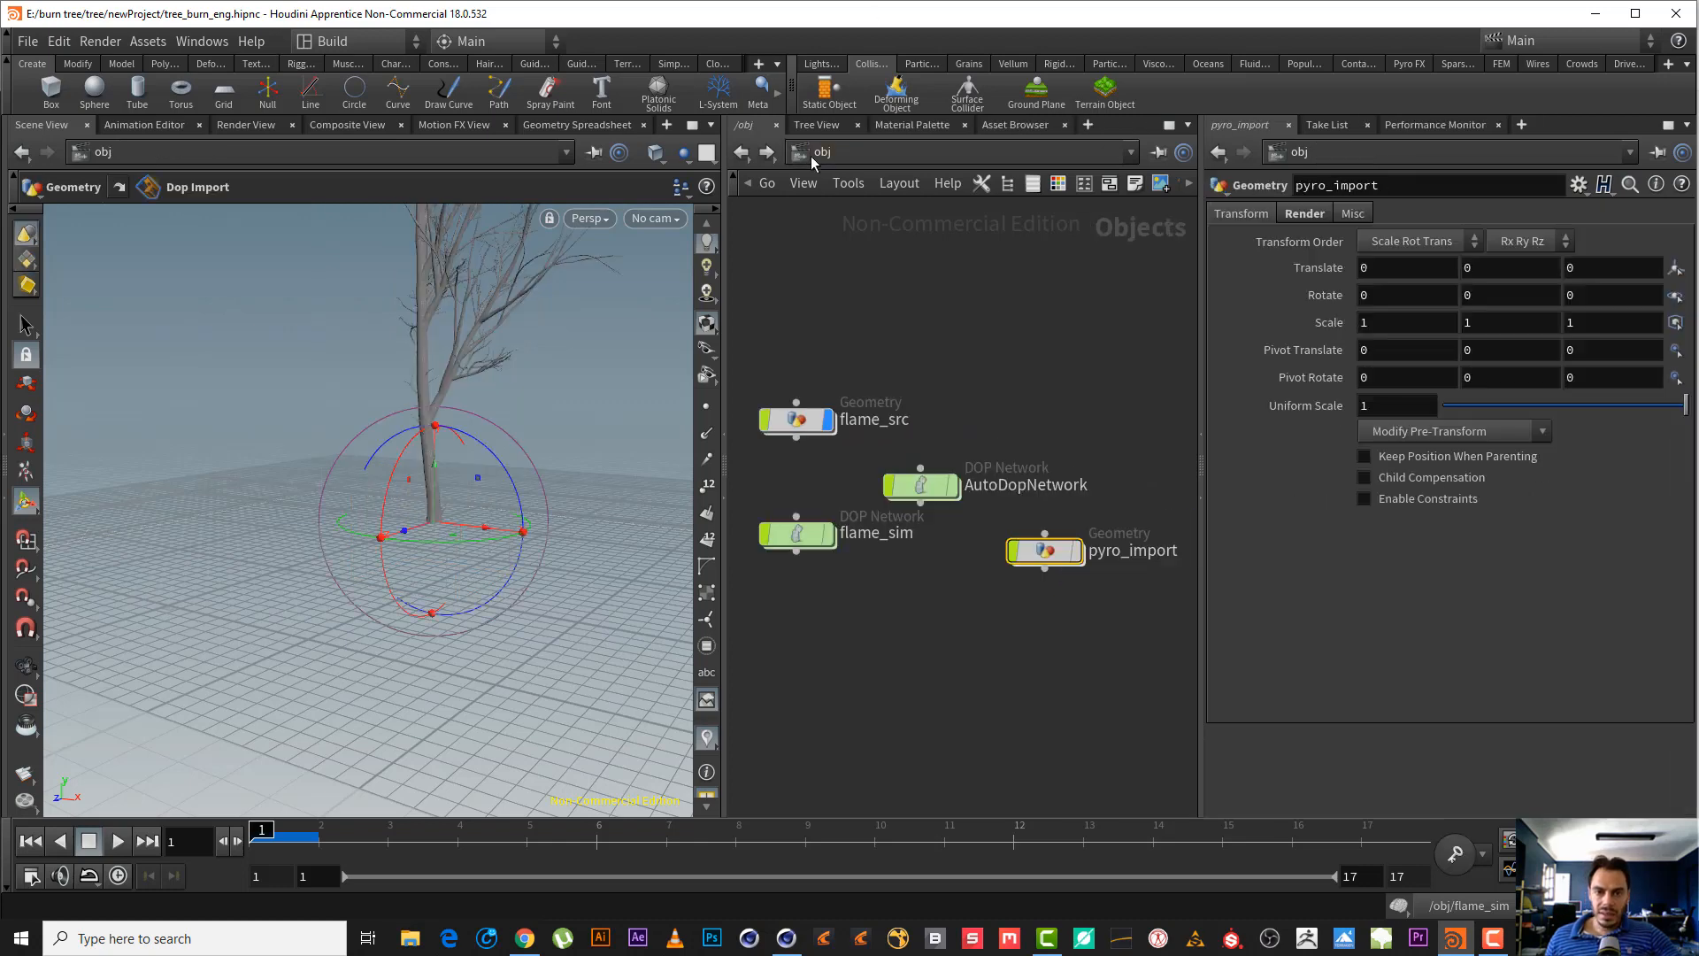
- In the flame_sim network, set the Division Size of smokeobject1 to .03
click(960, 323)
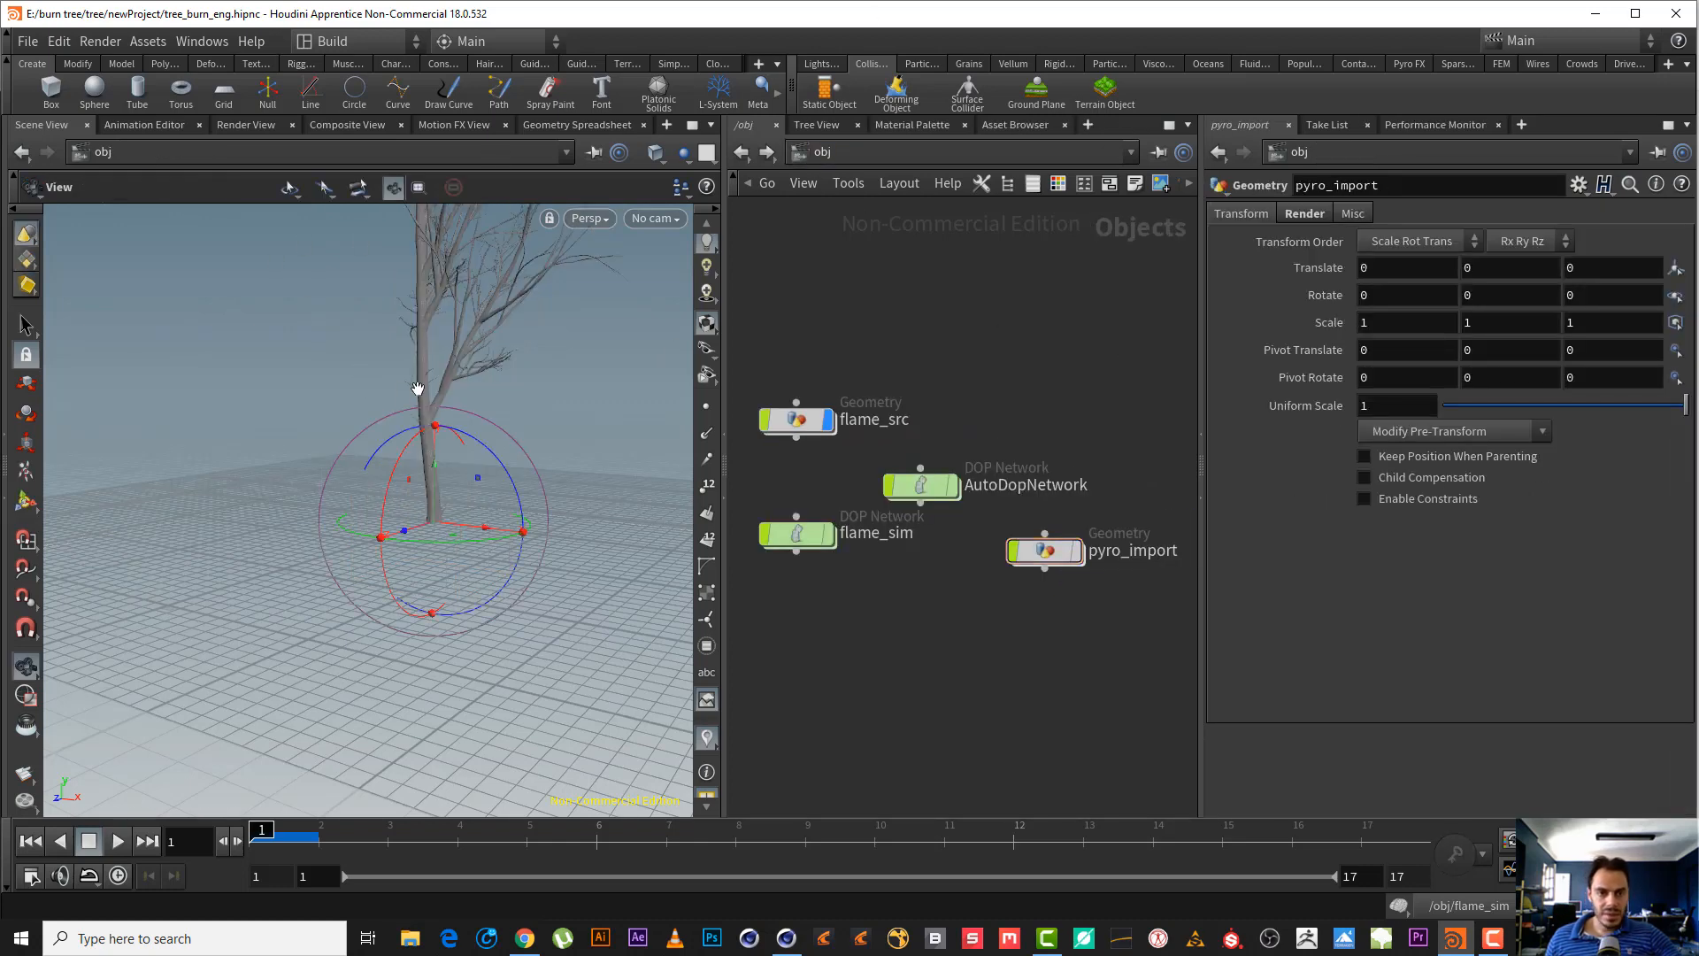
alt+drag(417, 390, 300, 637)
alt+right_drag(300, 637, 368, 610)
alt+middle_drag(422, 467, 359, 612)
alt+right_drag(359, 612, 364, 572)
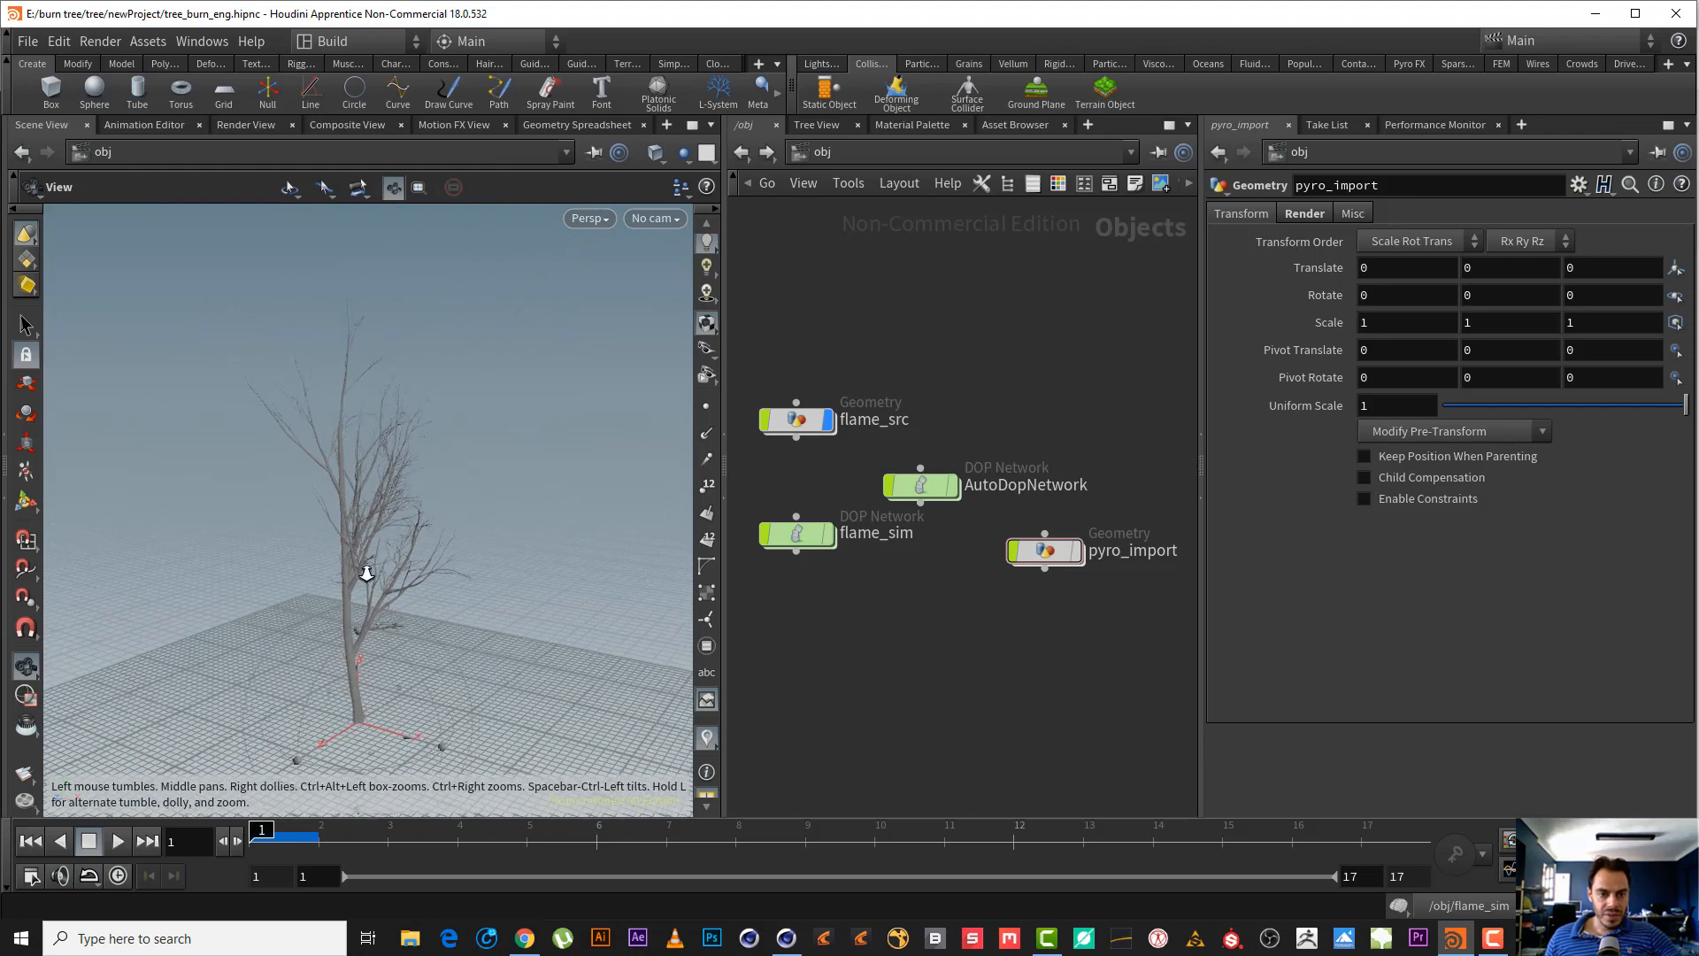
alt+drag(363, 573, 335, 586)
alt+middle_drag(334, 586, 345, 565)
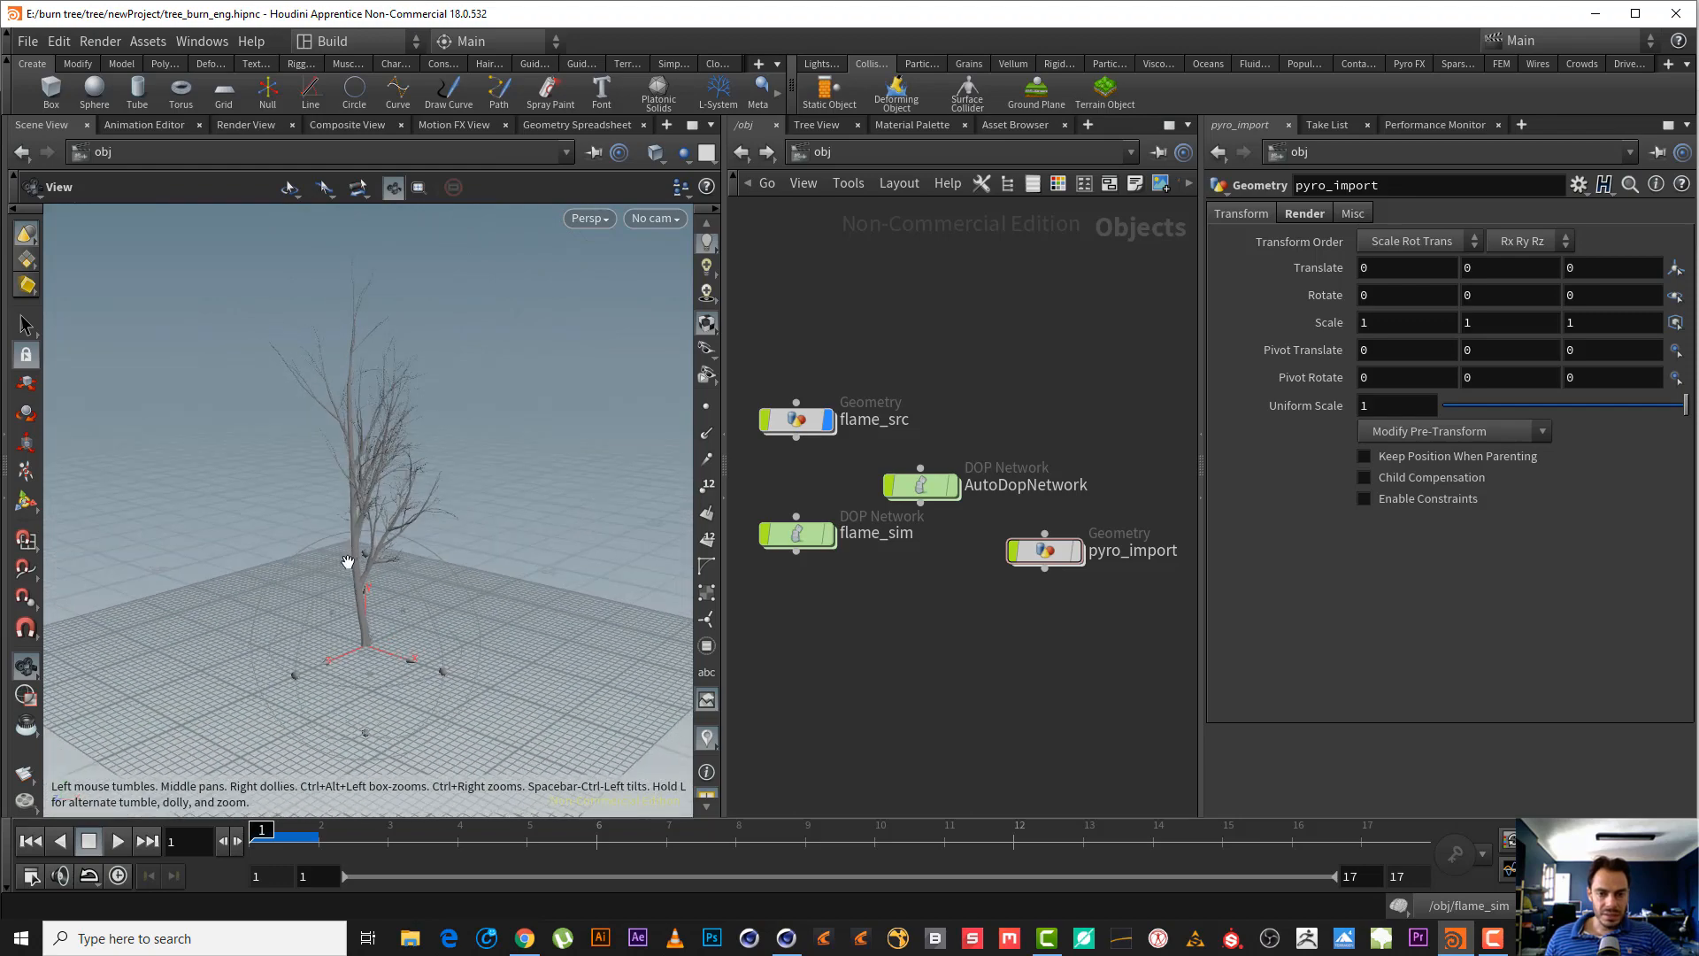
double_click(796, 533)
middle_drag(1118, 500, 1006, 492)
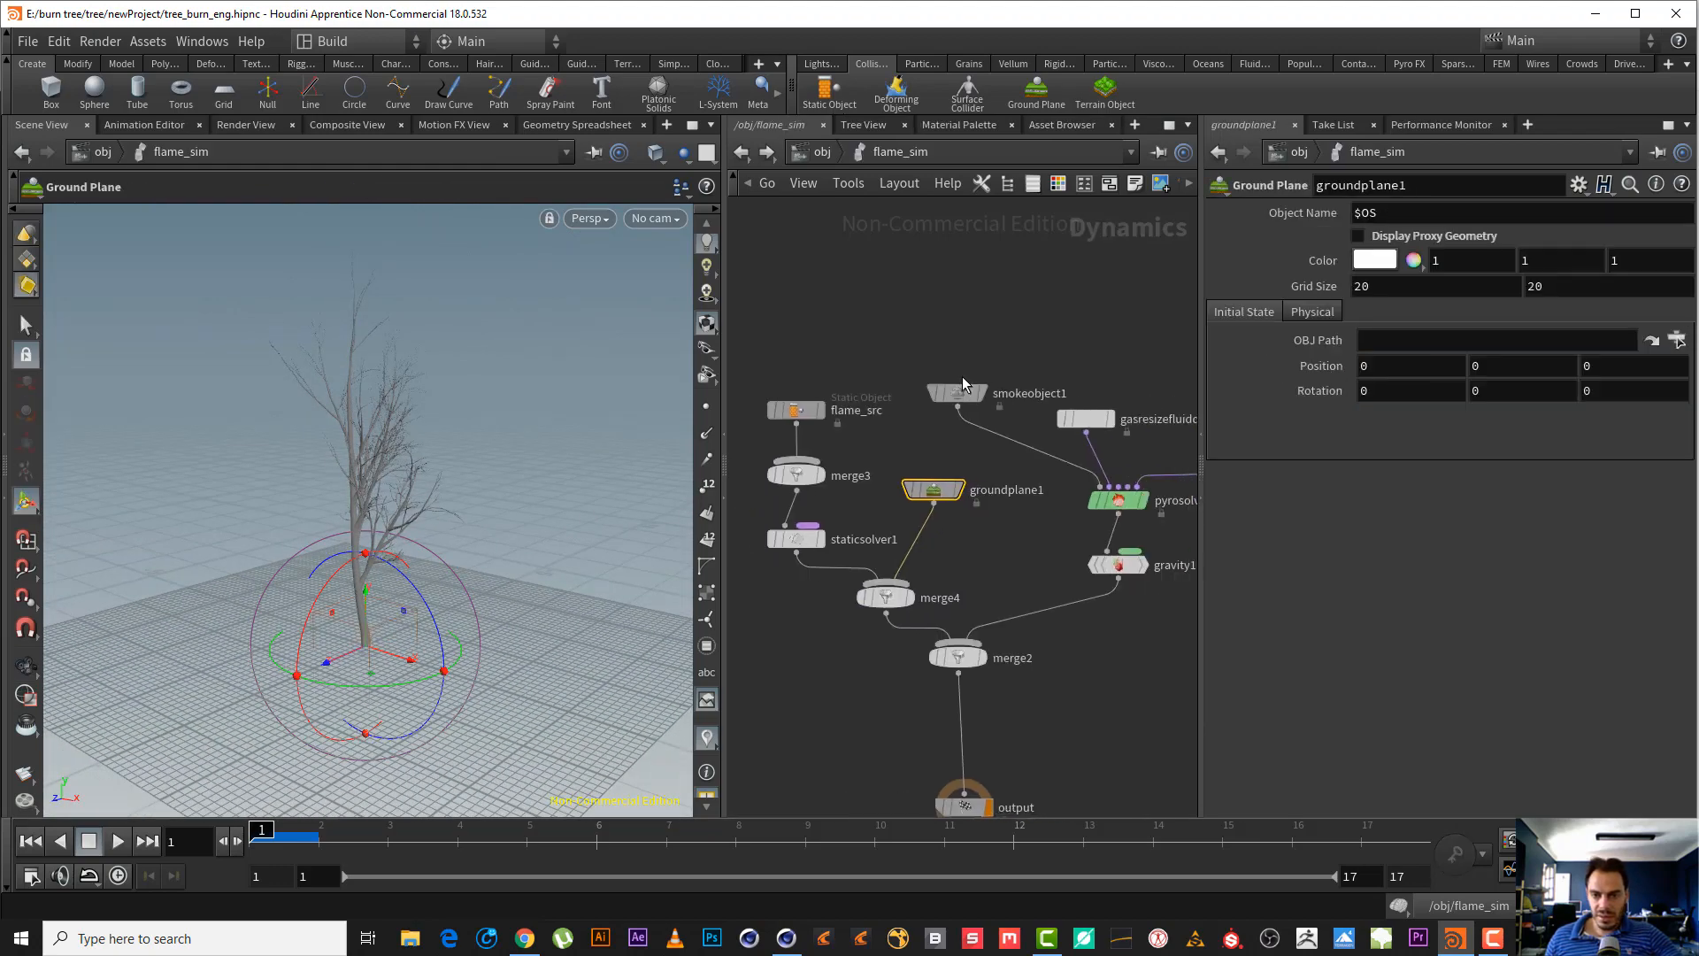
drag(993, 322, 910, 409)
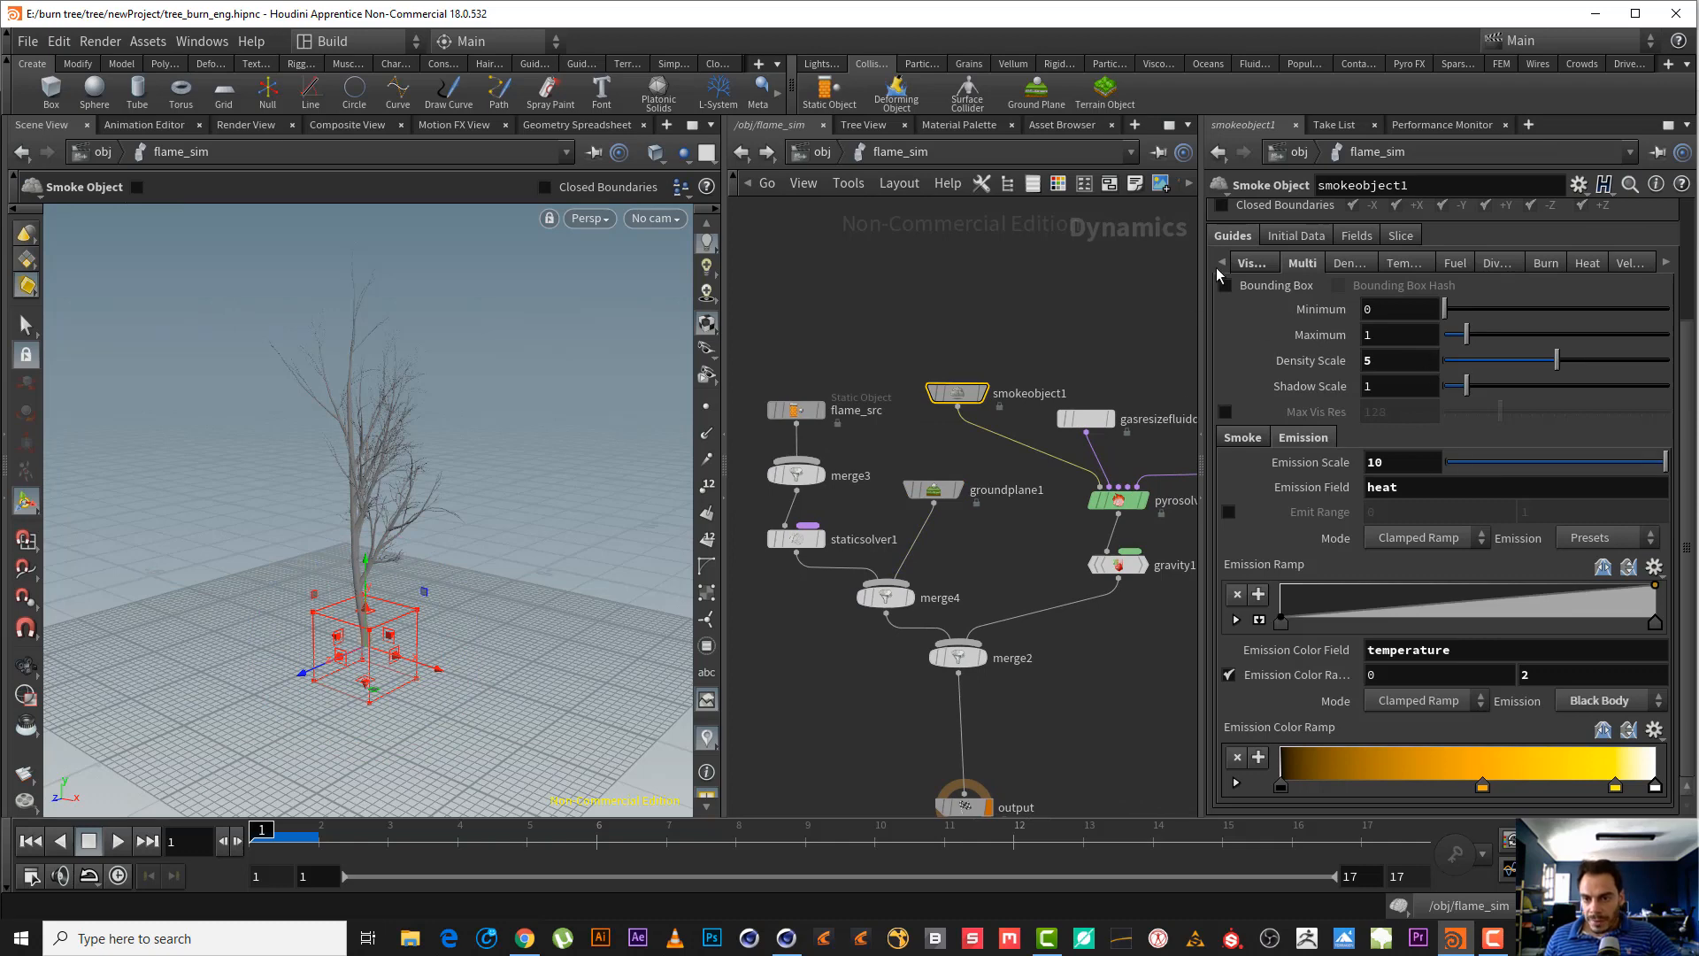
drag(1686, 451, 1683, 319)
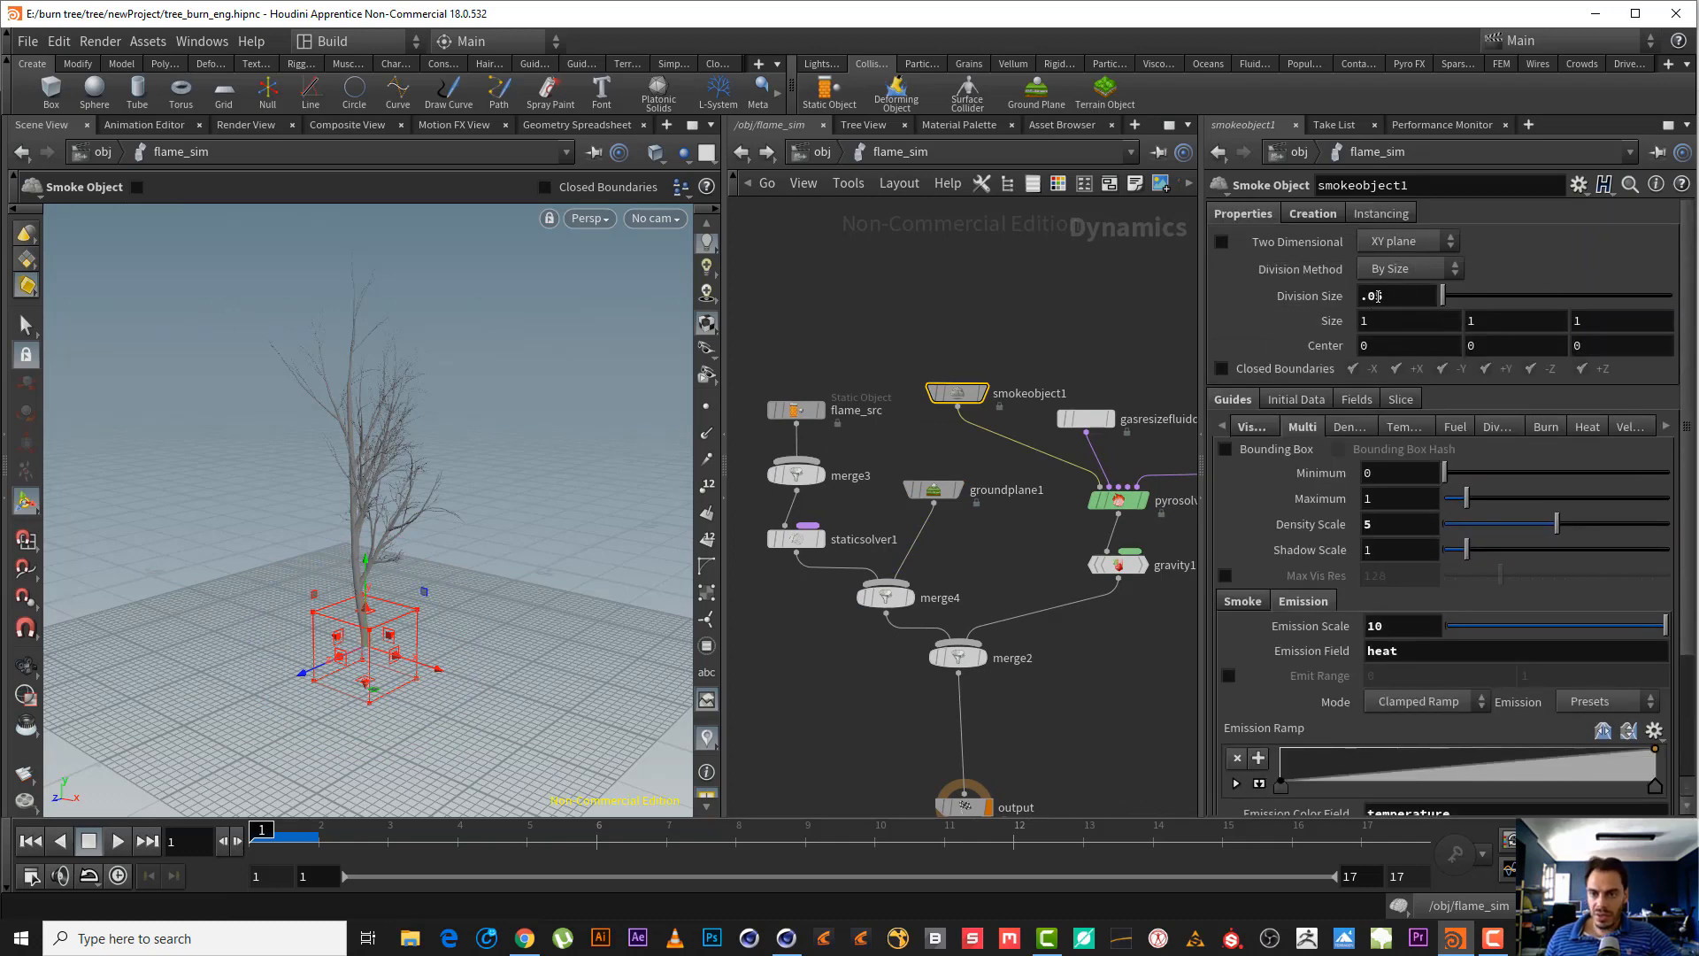
text(3)
key(Return)
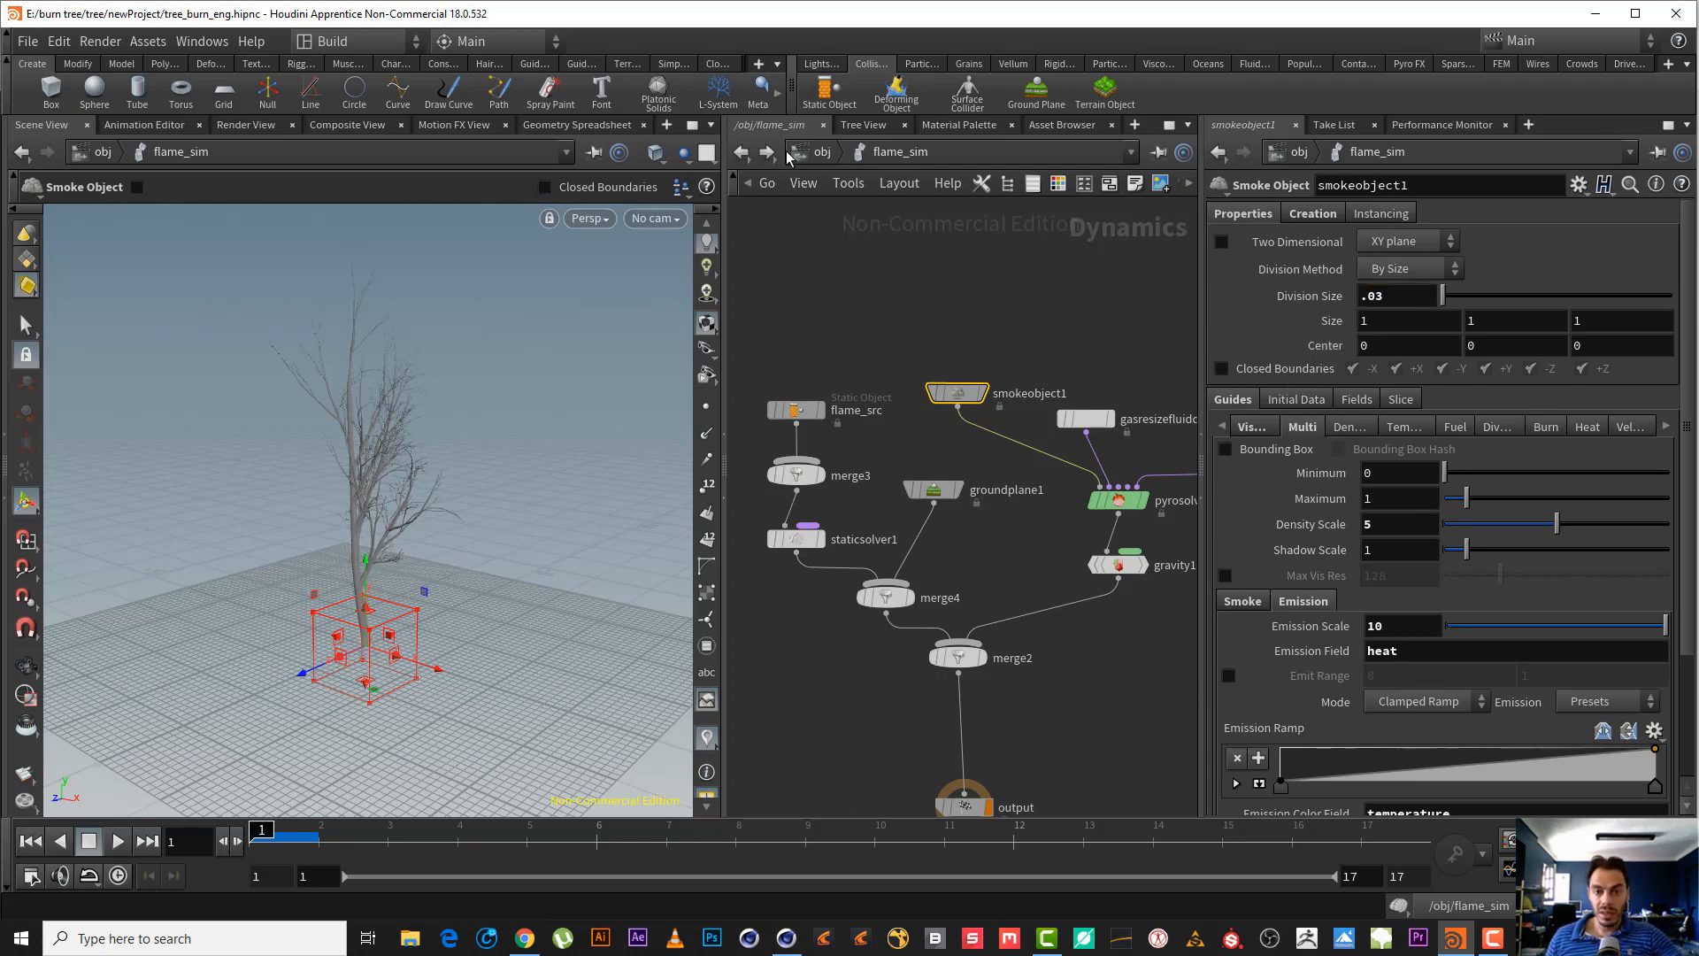
- Leave flame_sim and add a Mantra render node in the out network
click(819, 152)
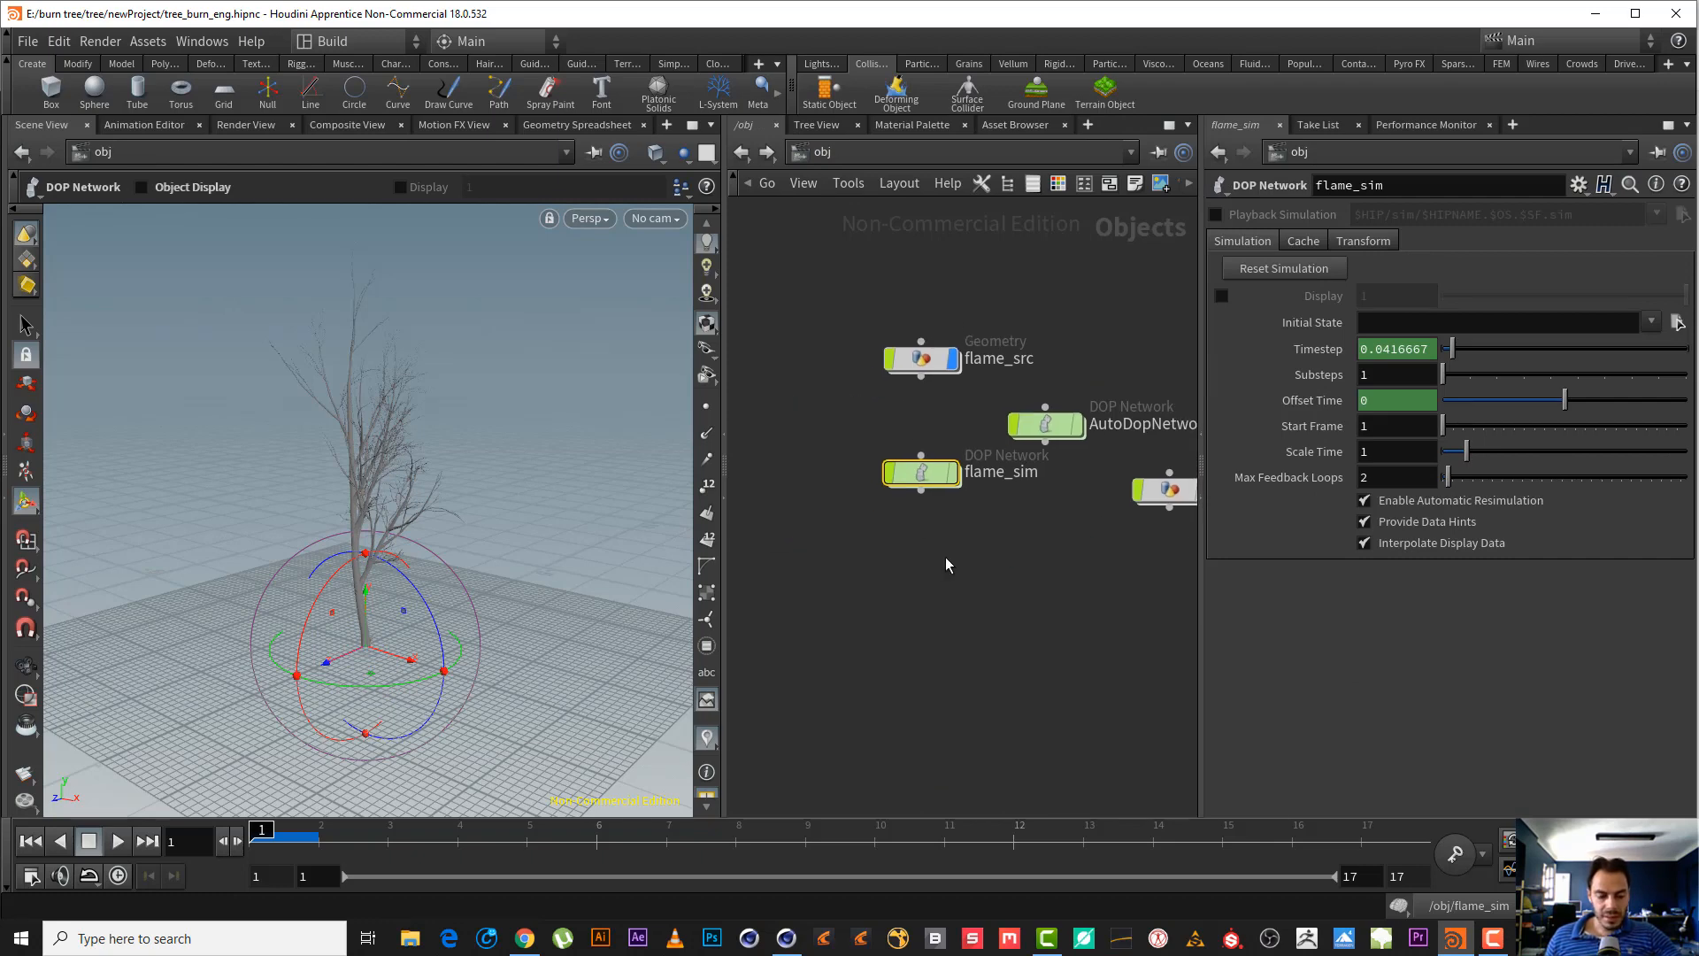
click(873, 152)
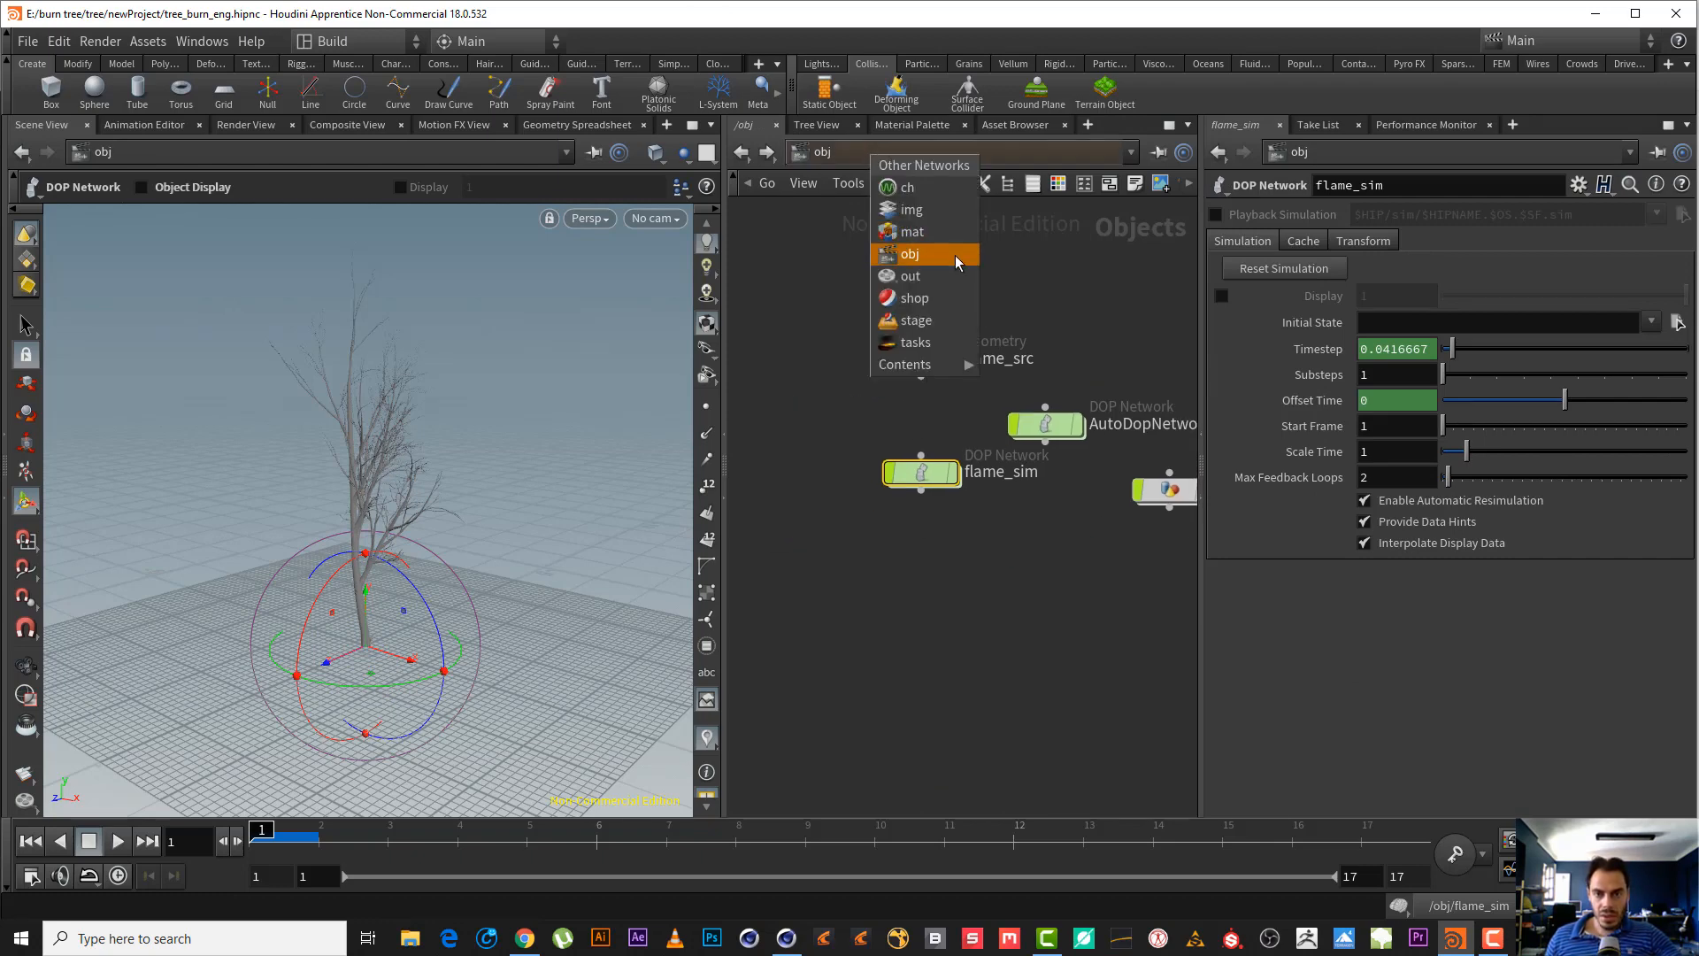
click(942, 275)
key(Tab)
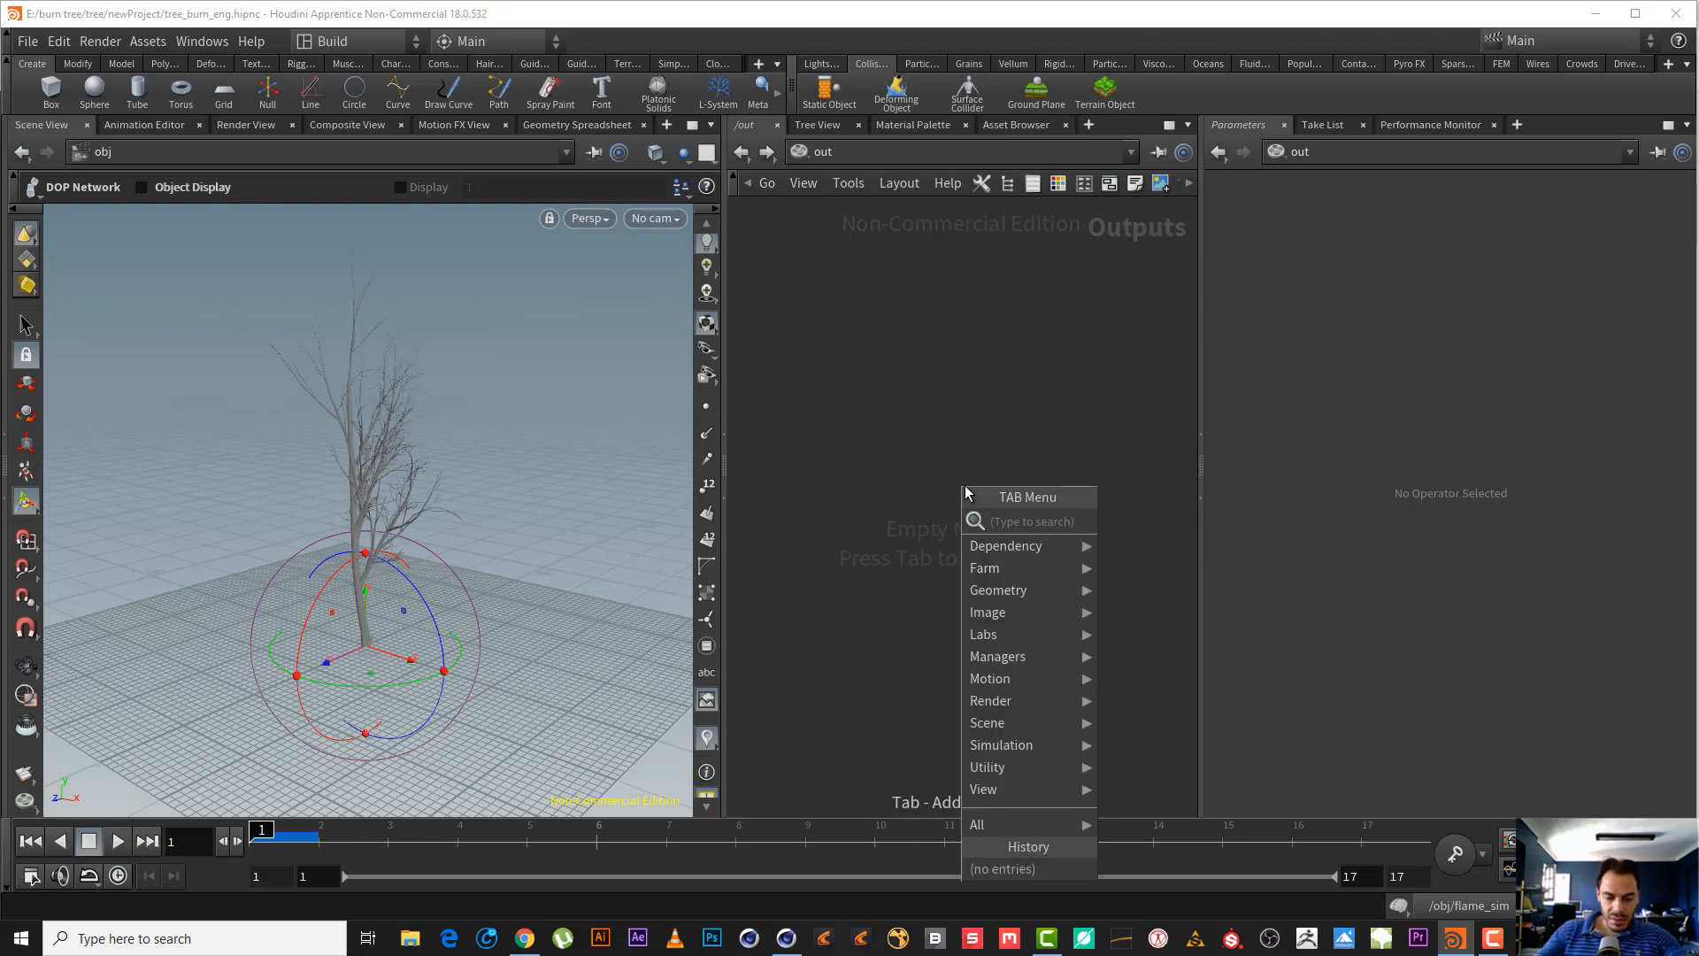
text(ma)
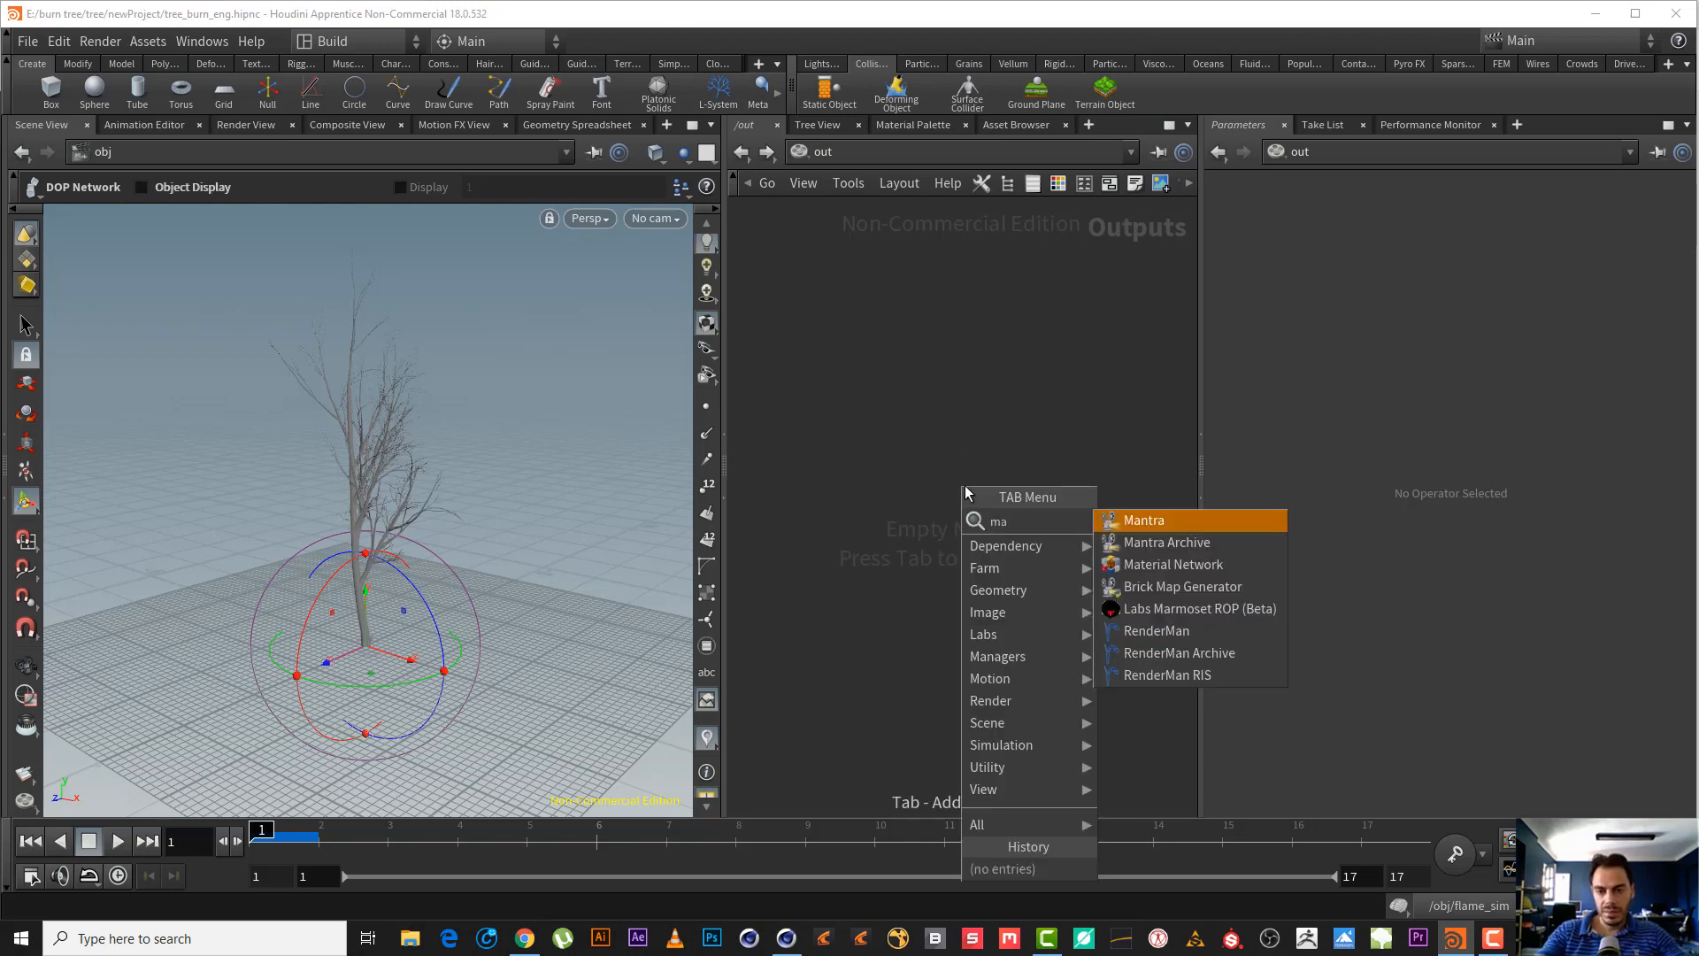
key(Return)
click(965, 488)
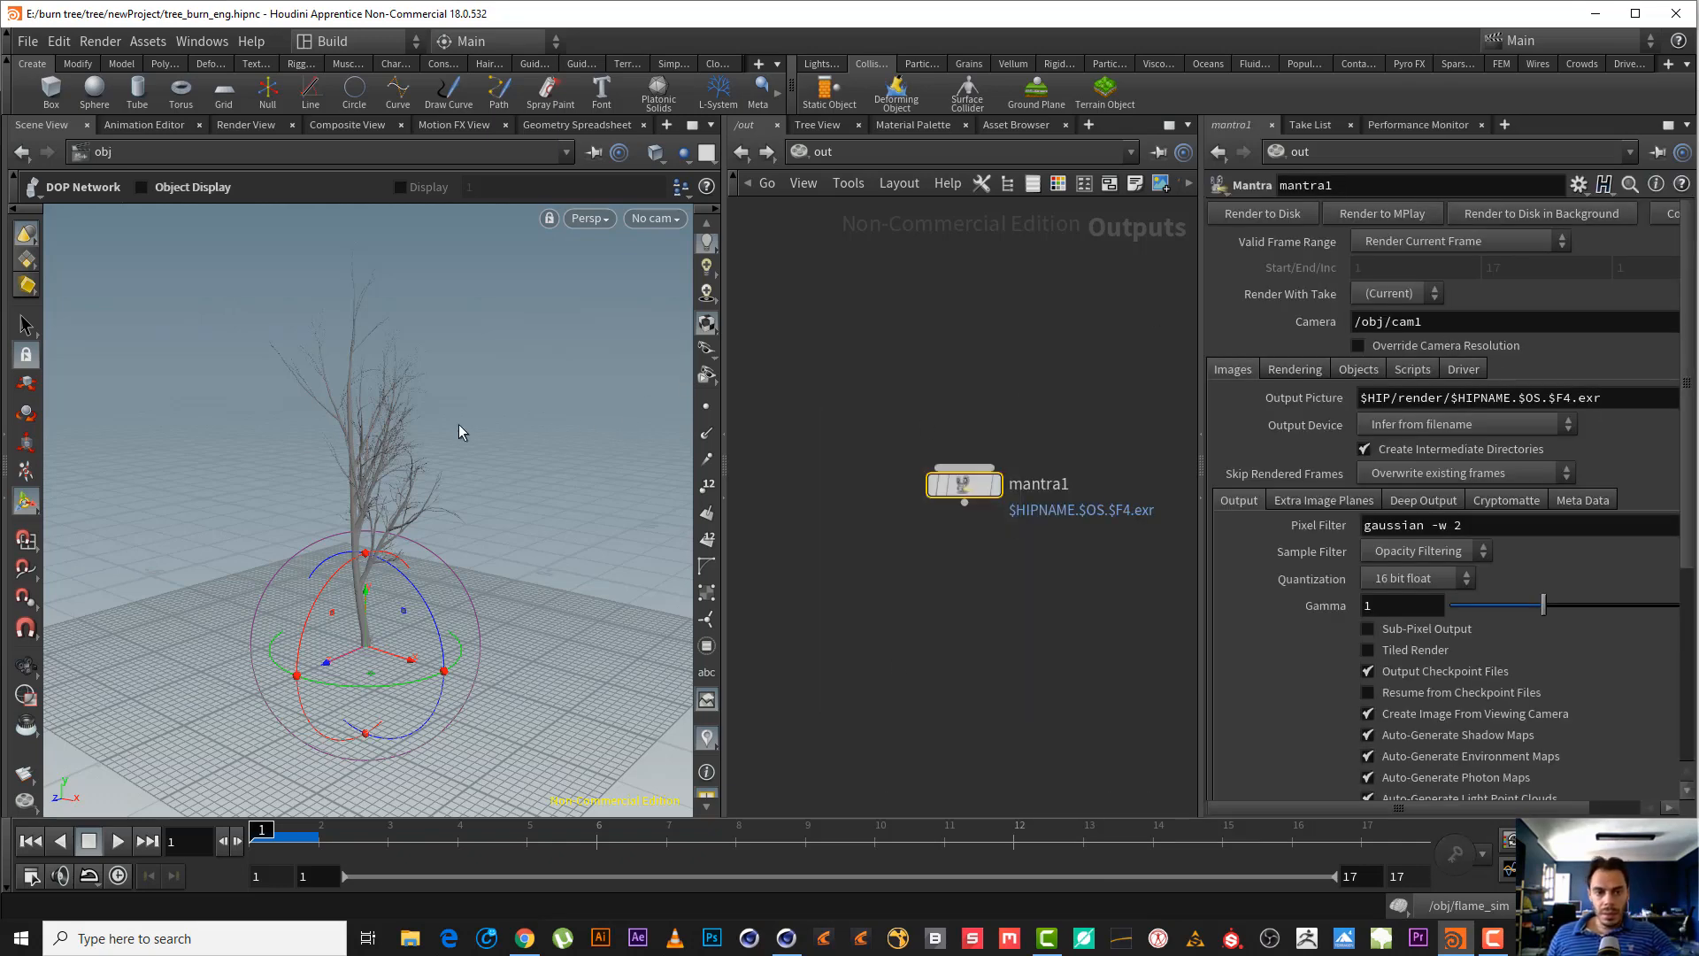
- Create a new camera from the current viewport view and look through cam1
click(635, 219)
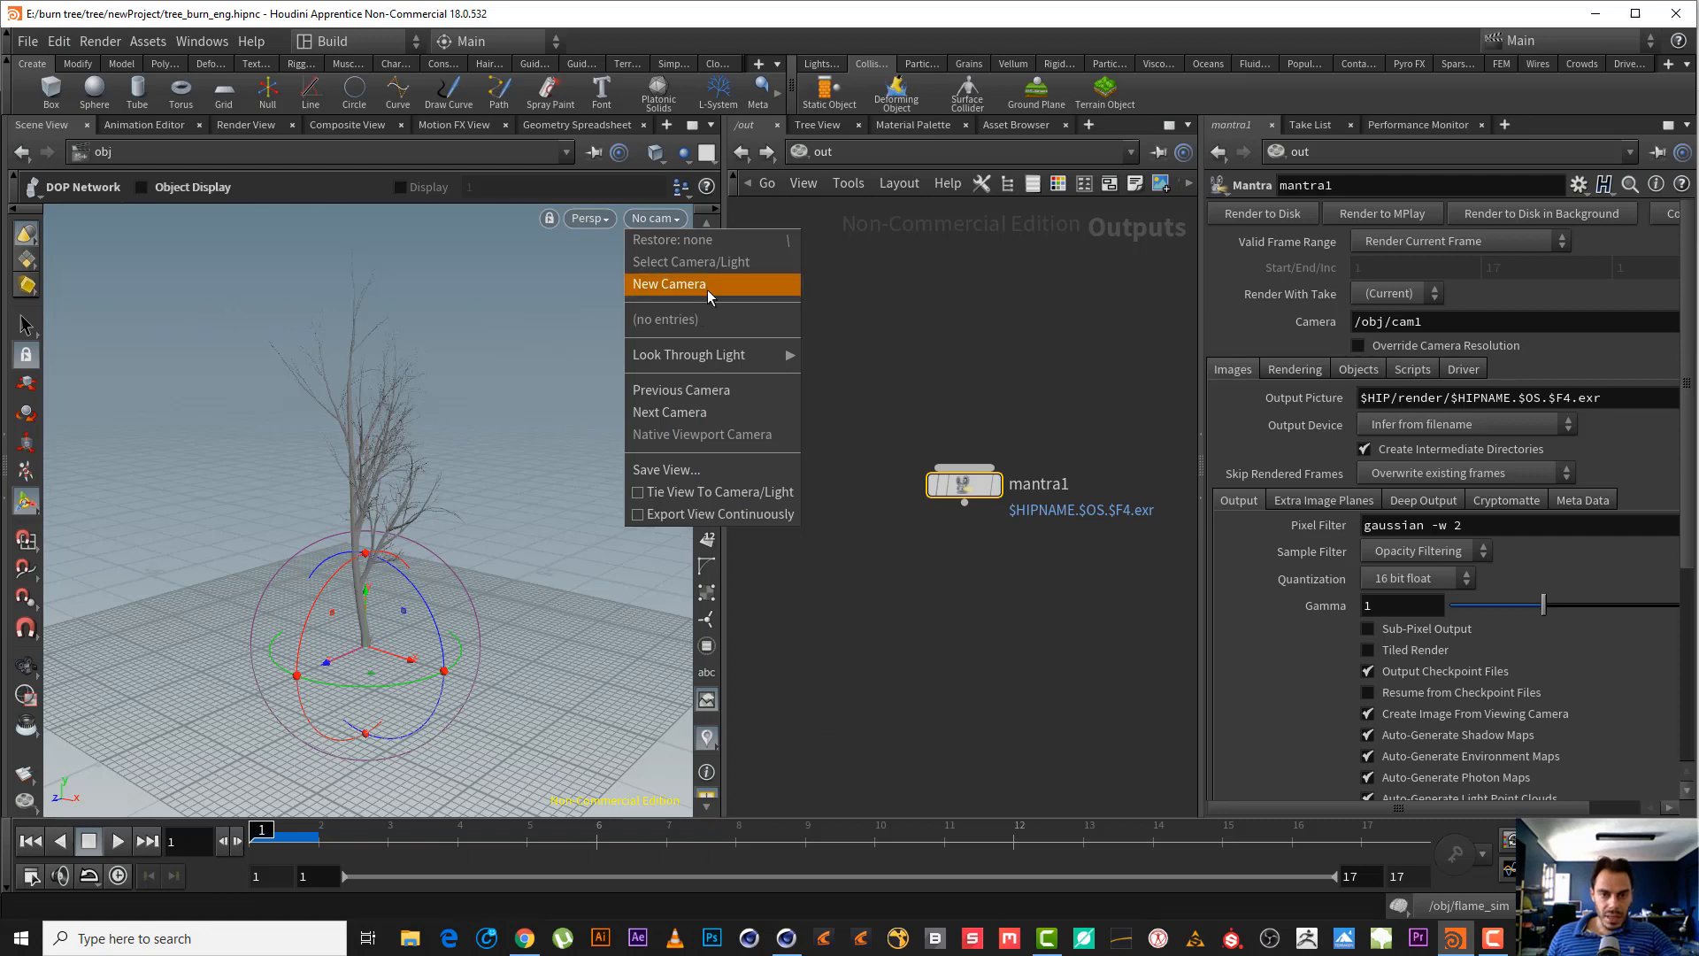
click(699, 288)
alt+right_drag(406, 536, 305, 602)
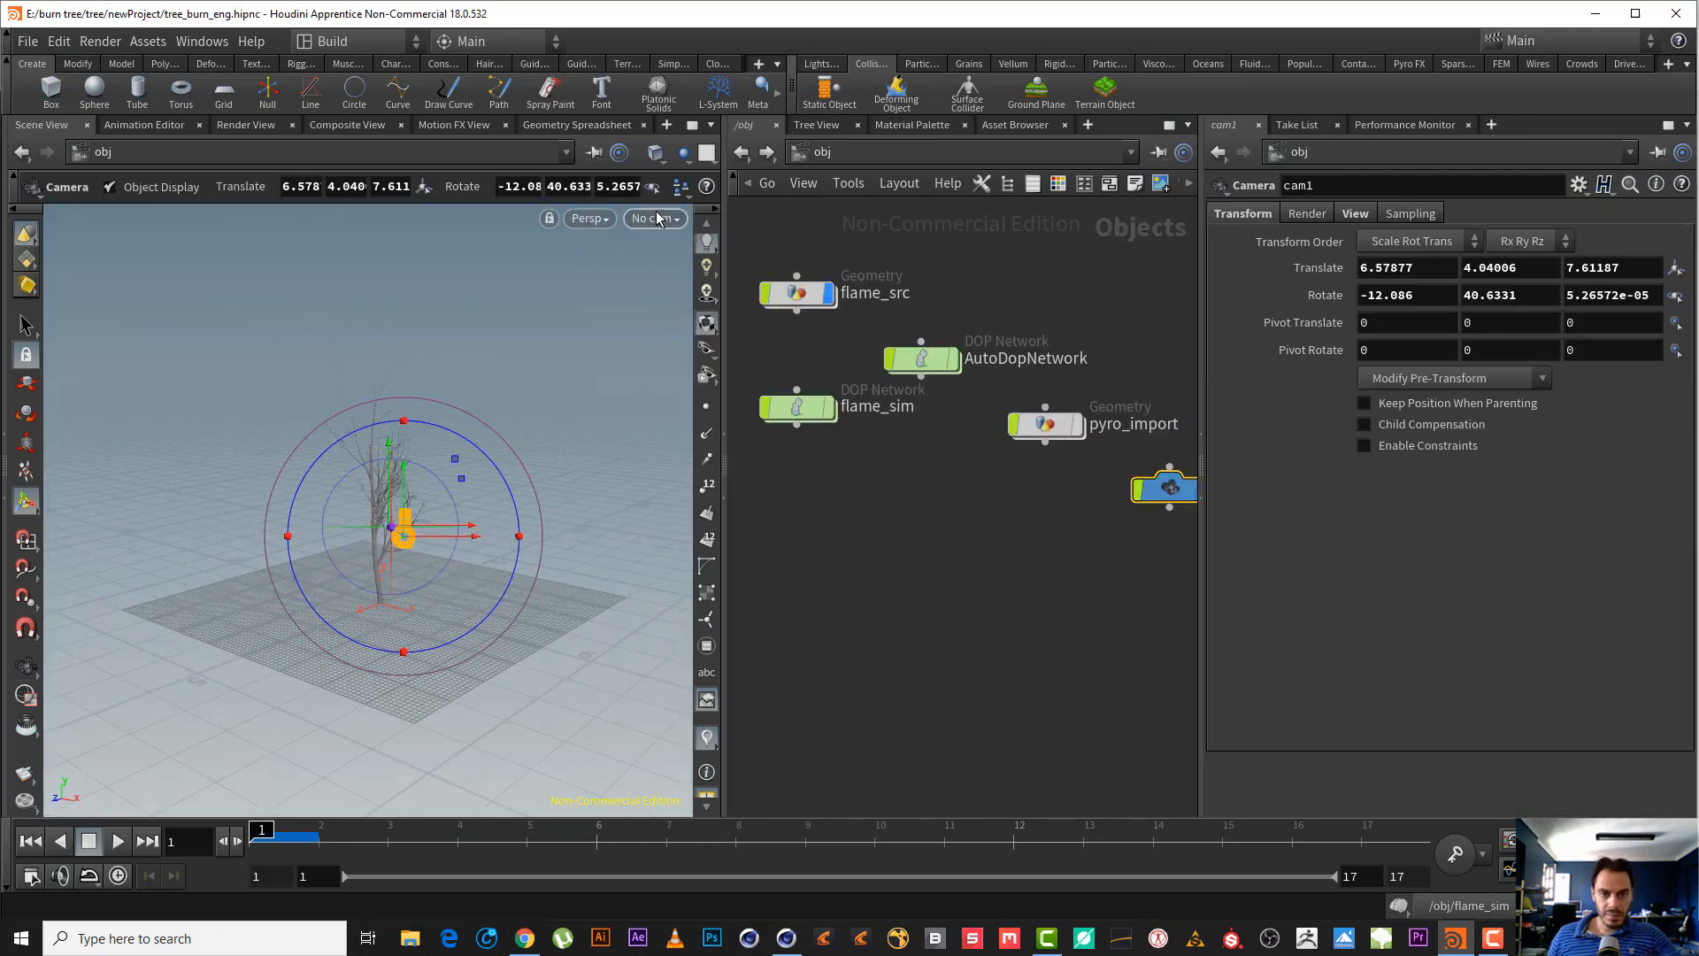
click(657, 219)
click(686, 319)
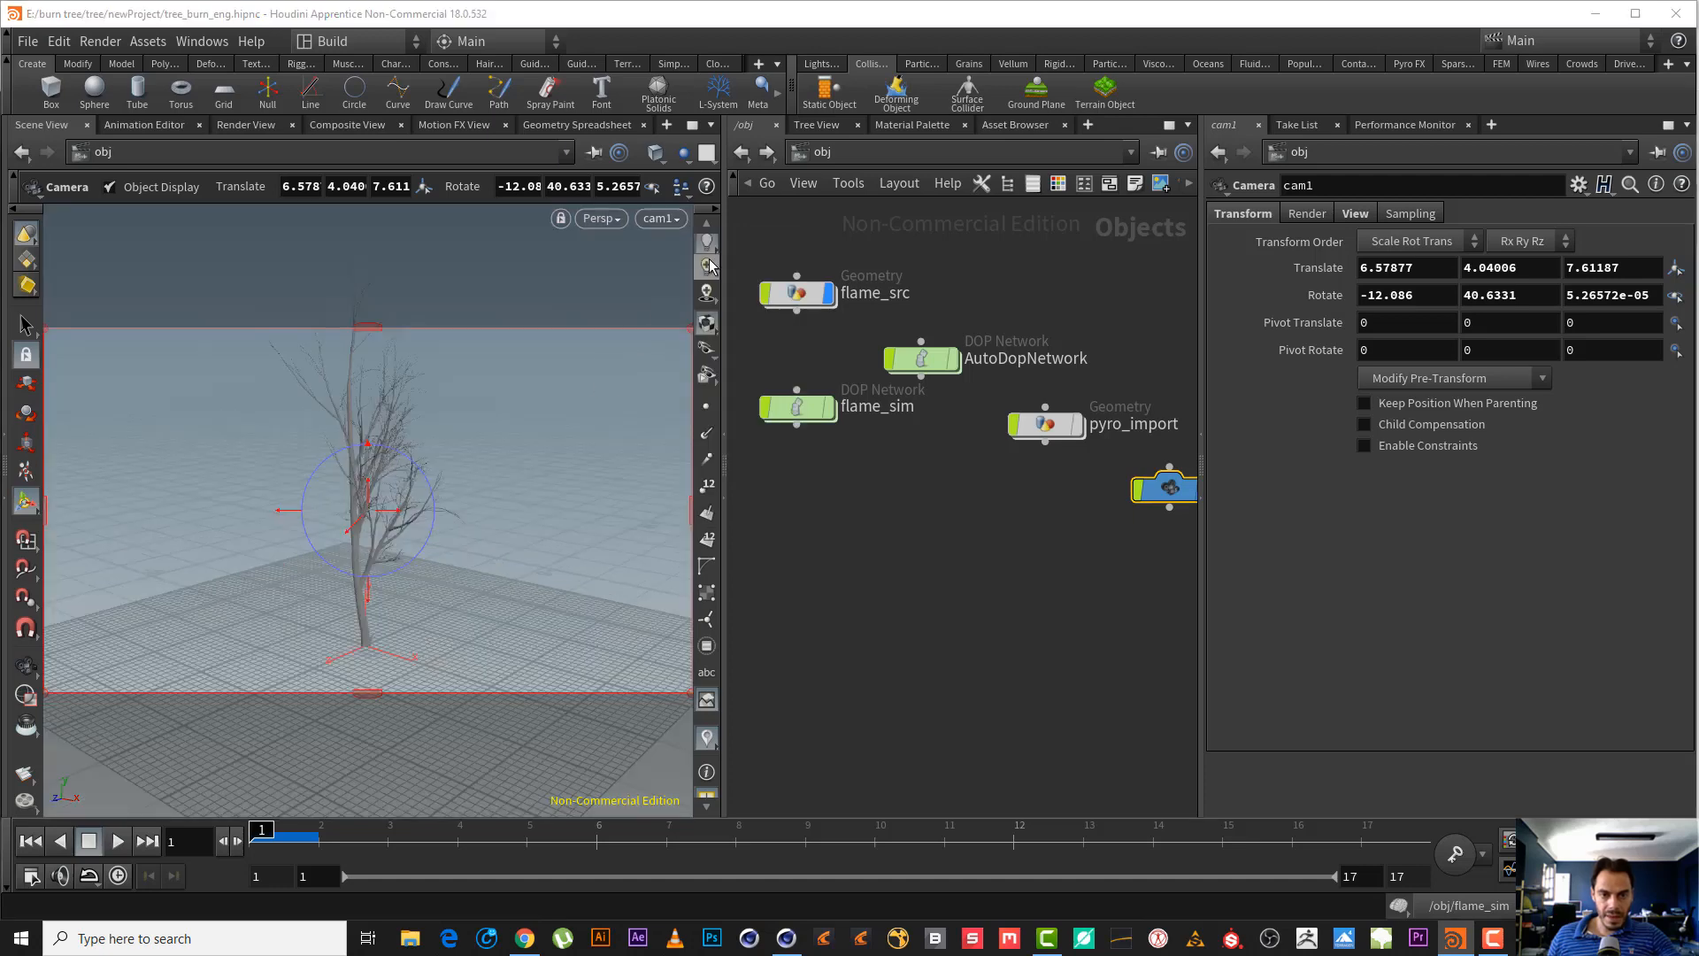
- Lock cam1 to the view, pull it back and reframe it around the whole tree and its ground, and unlock it
click(707, 225)
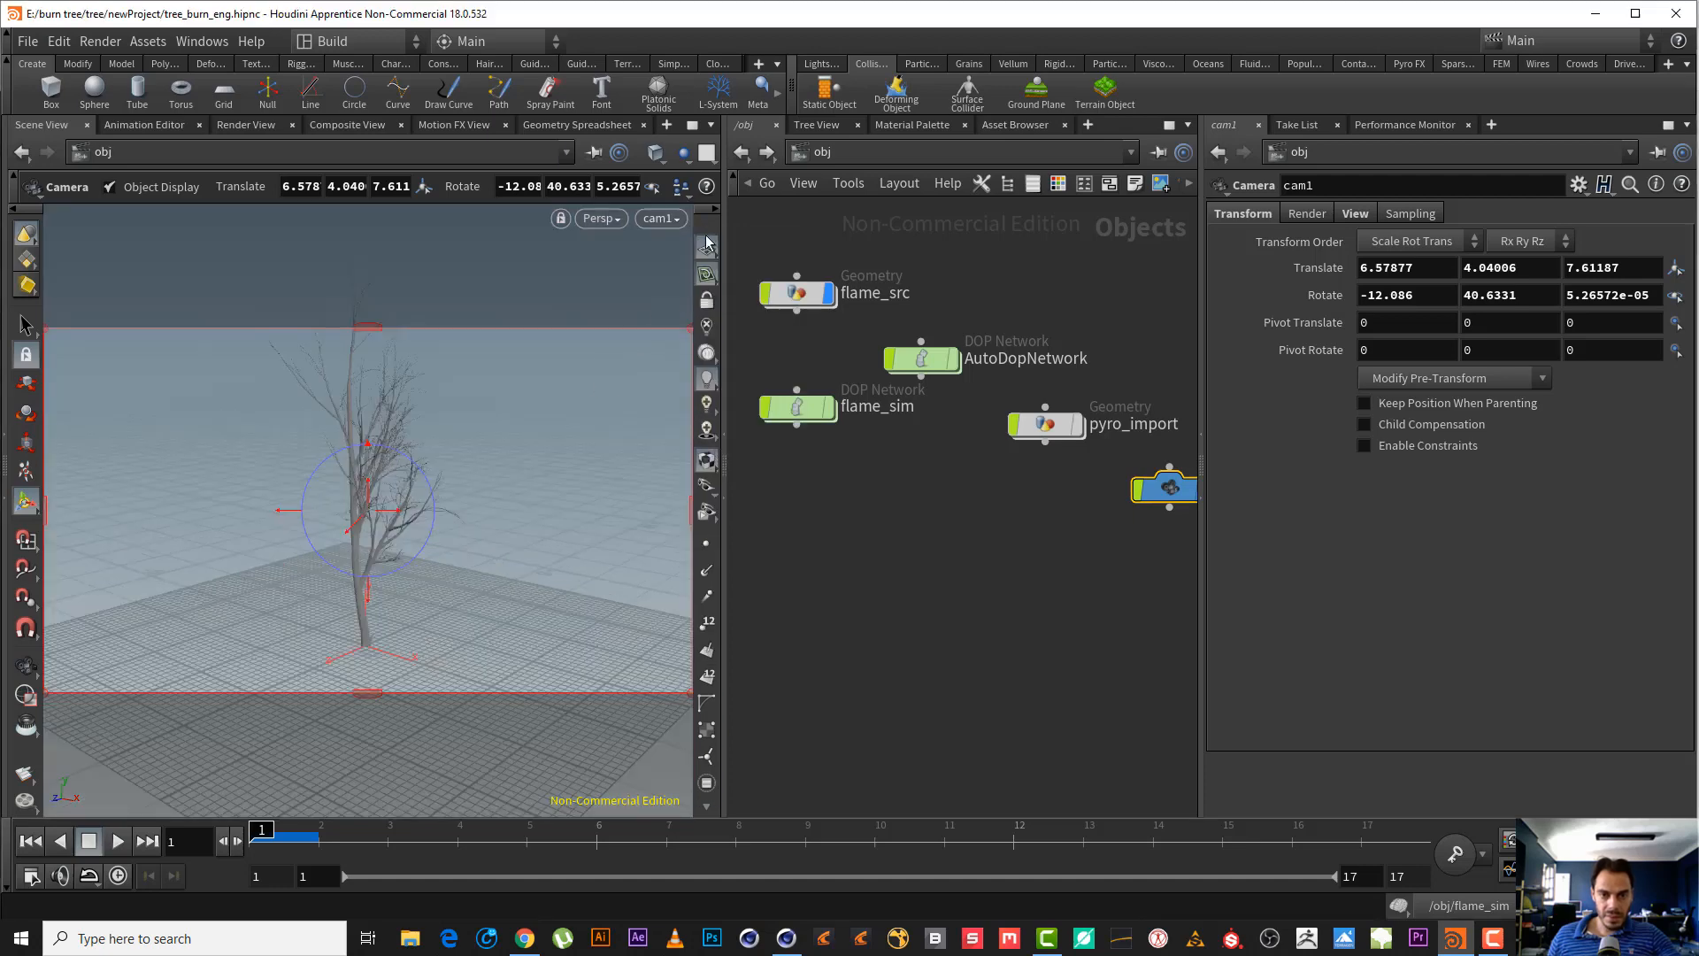
click(706, 299)
alt+right_drag(419, 465, 334, 523)
alt+middle_drag(435, 674, 414, 758)
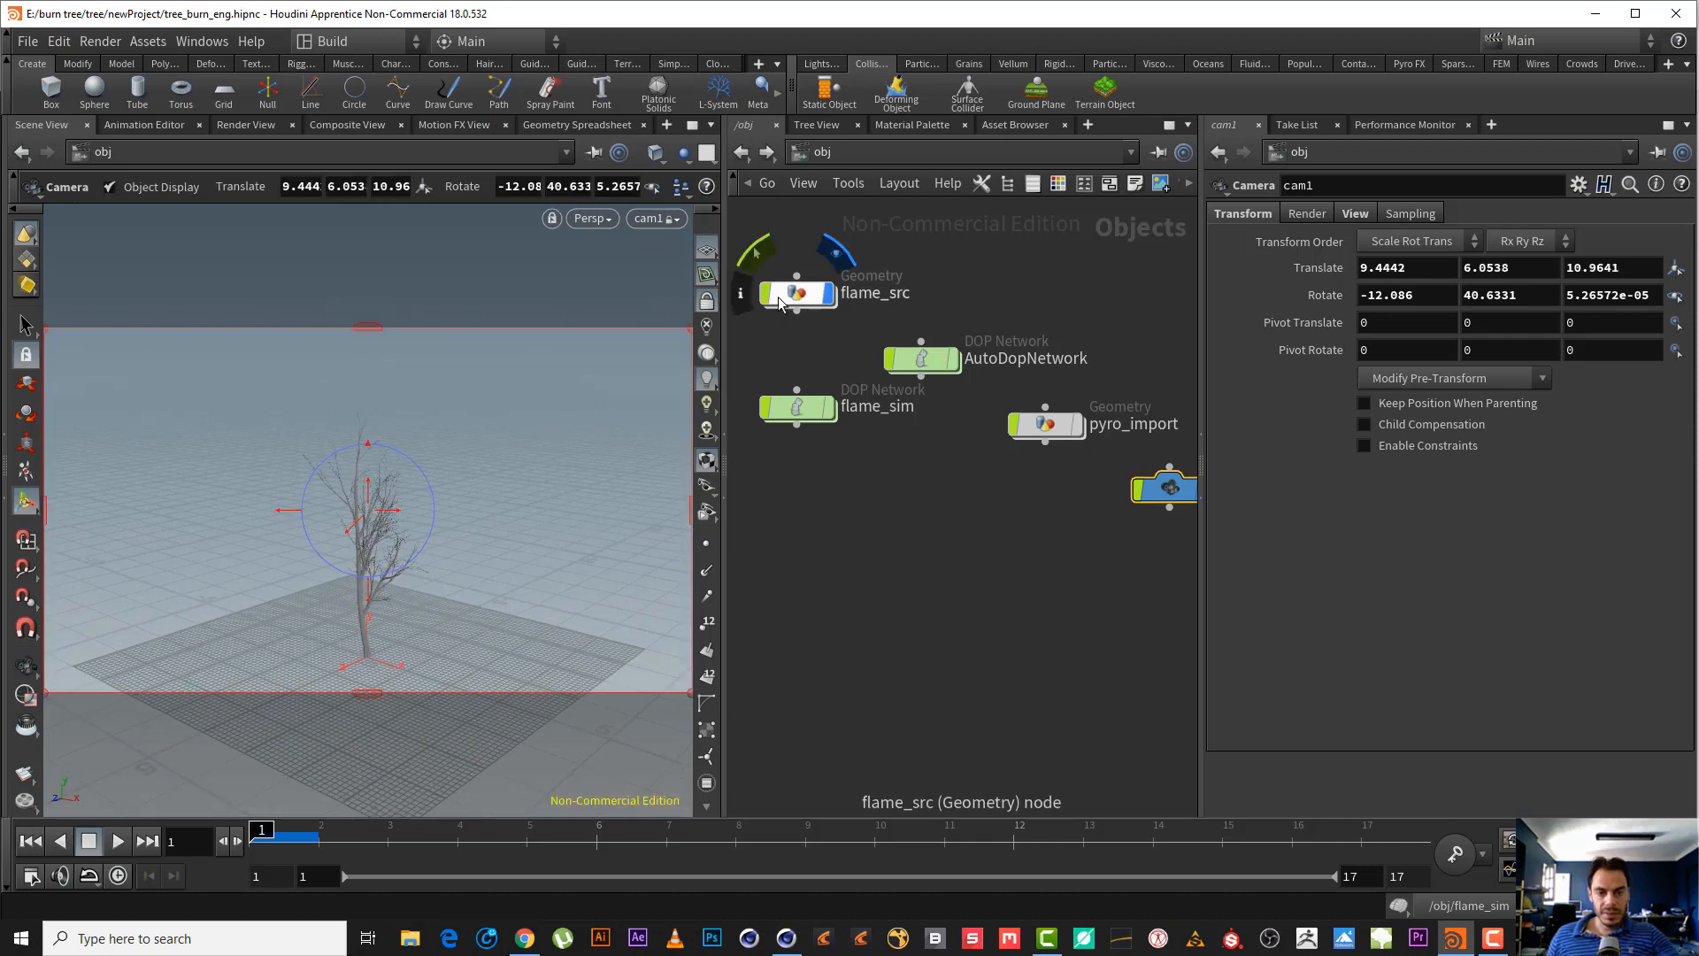
key(Escape)
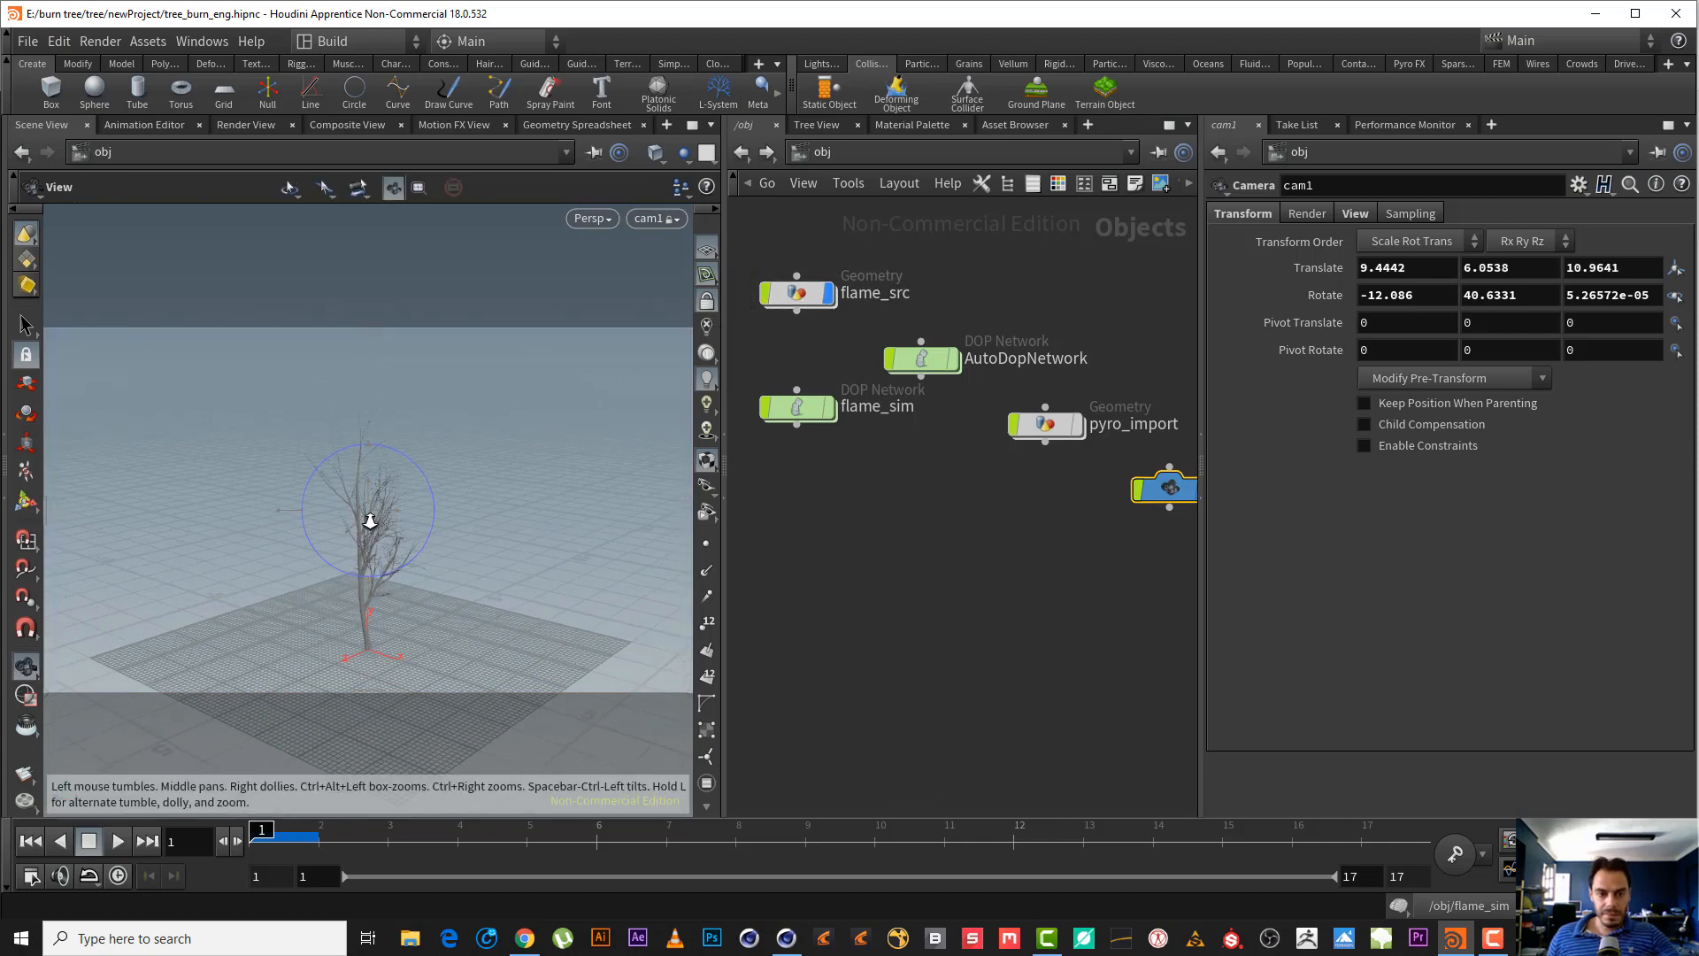
key(Return)
key(Escape)
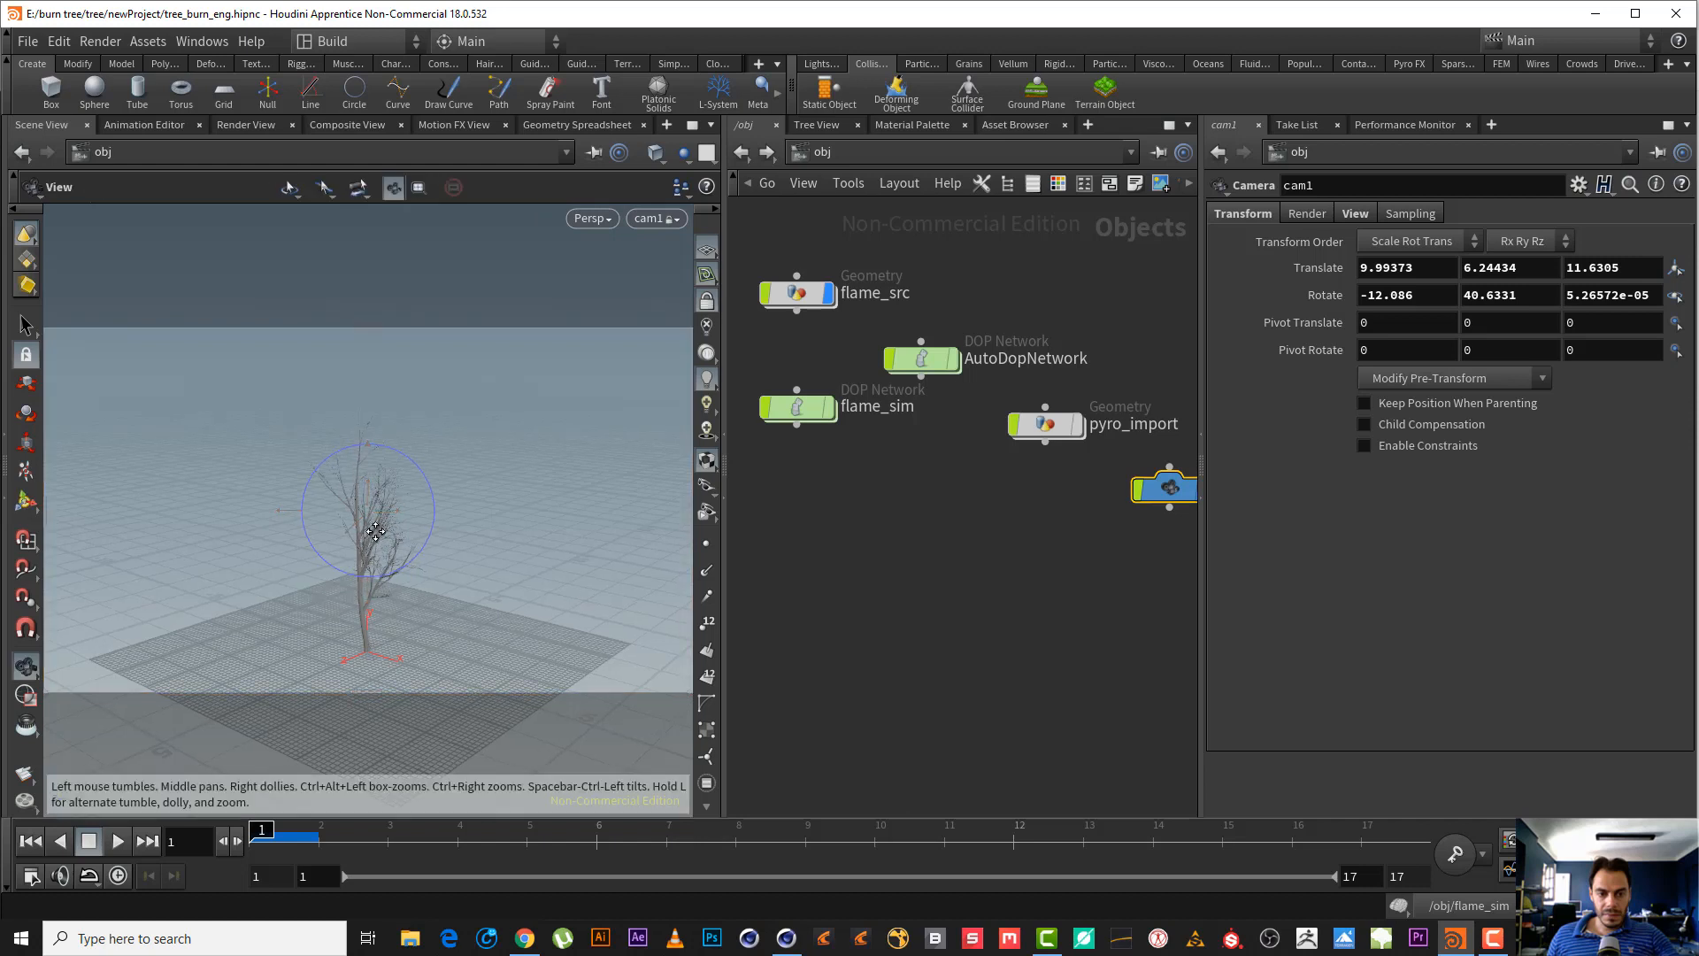
middle_drag(397, 533, 372, 566)
key(Return)
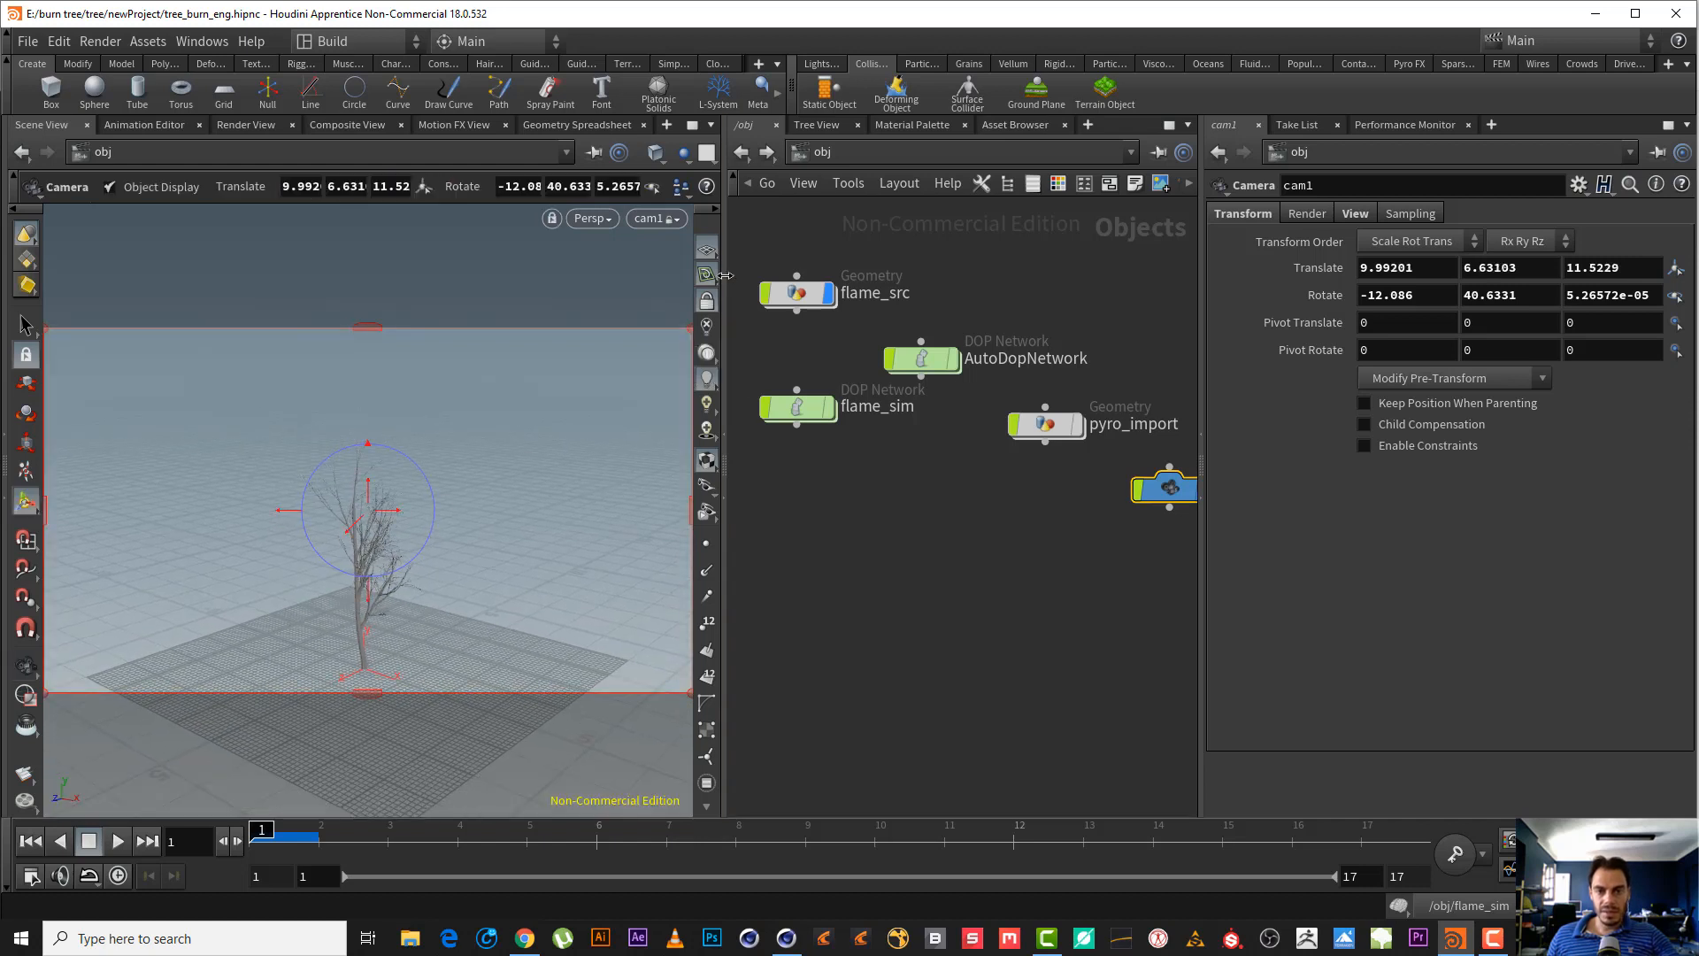
click(707, 302)
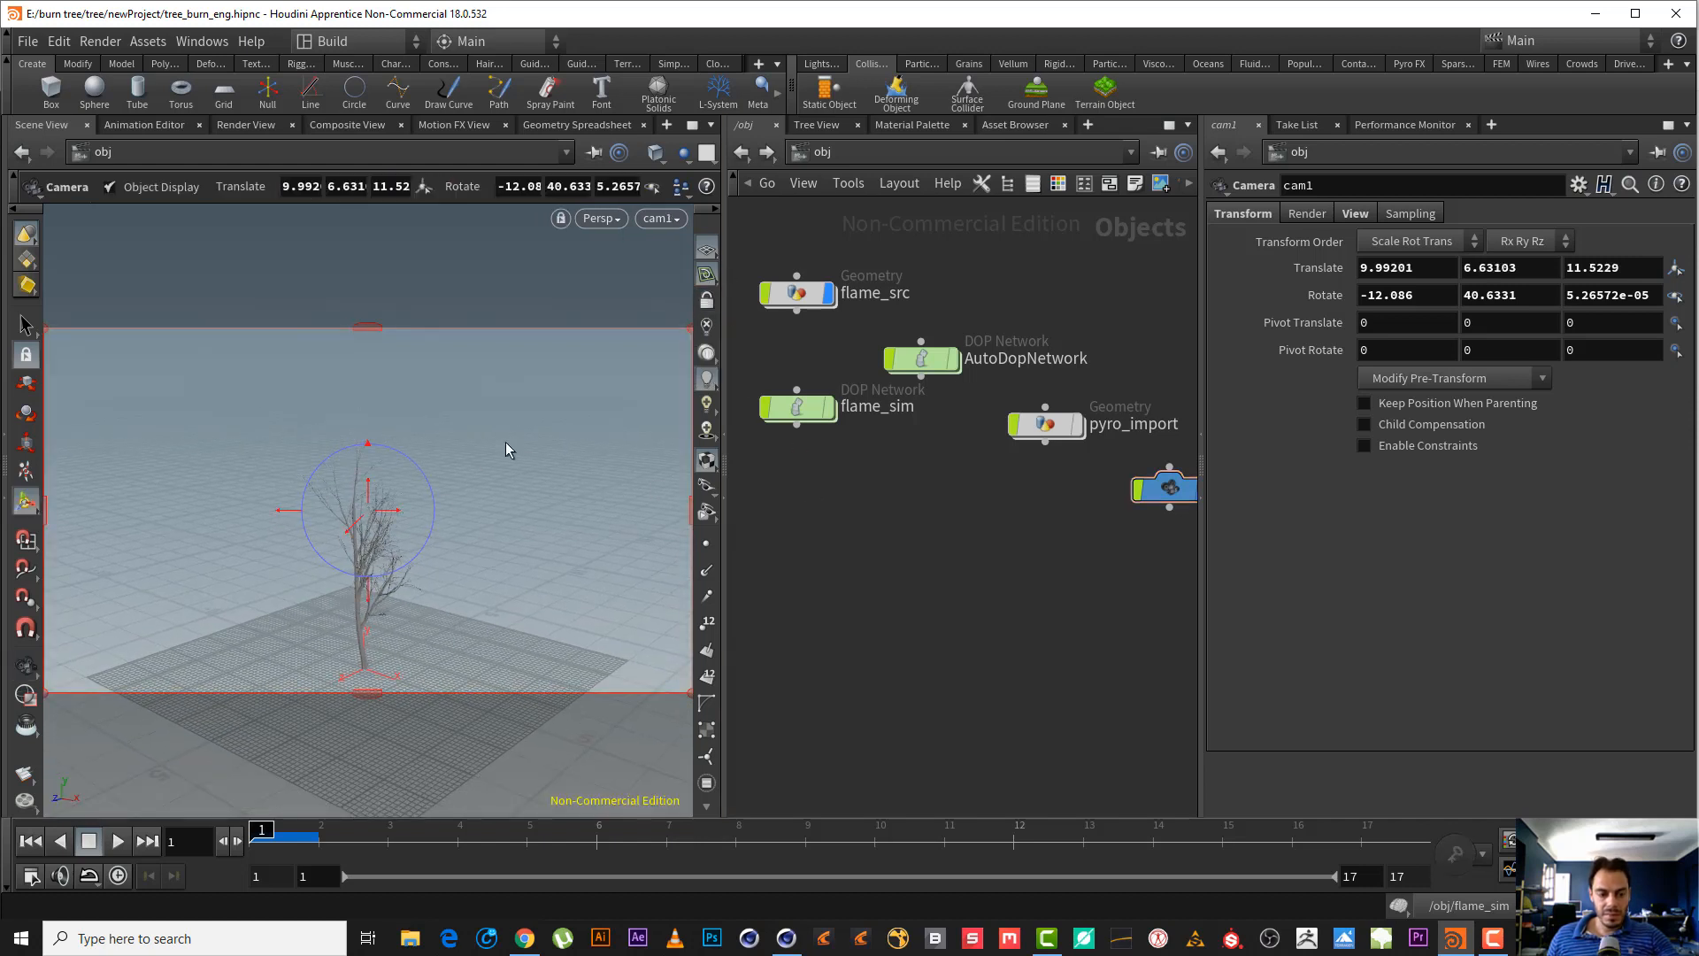
key(Escape)
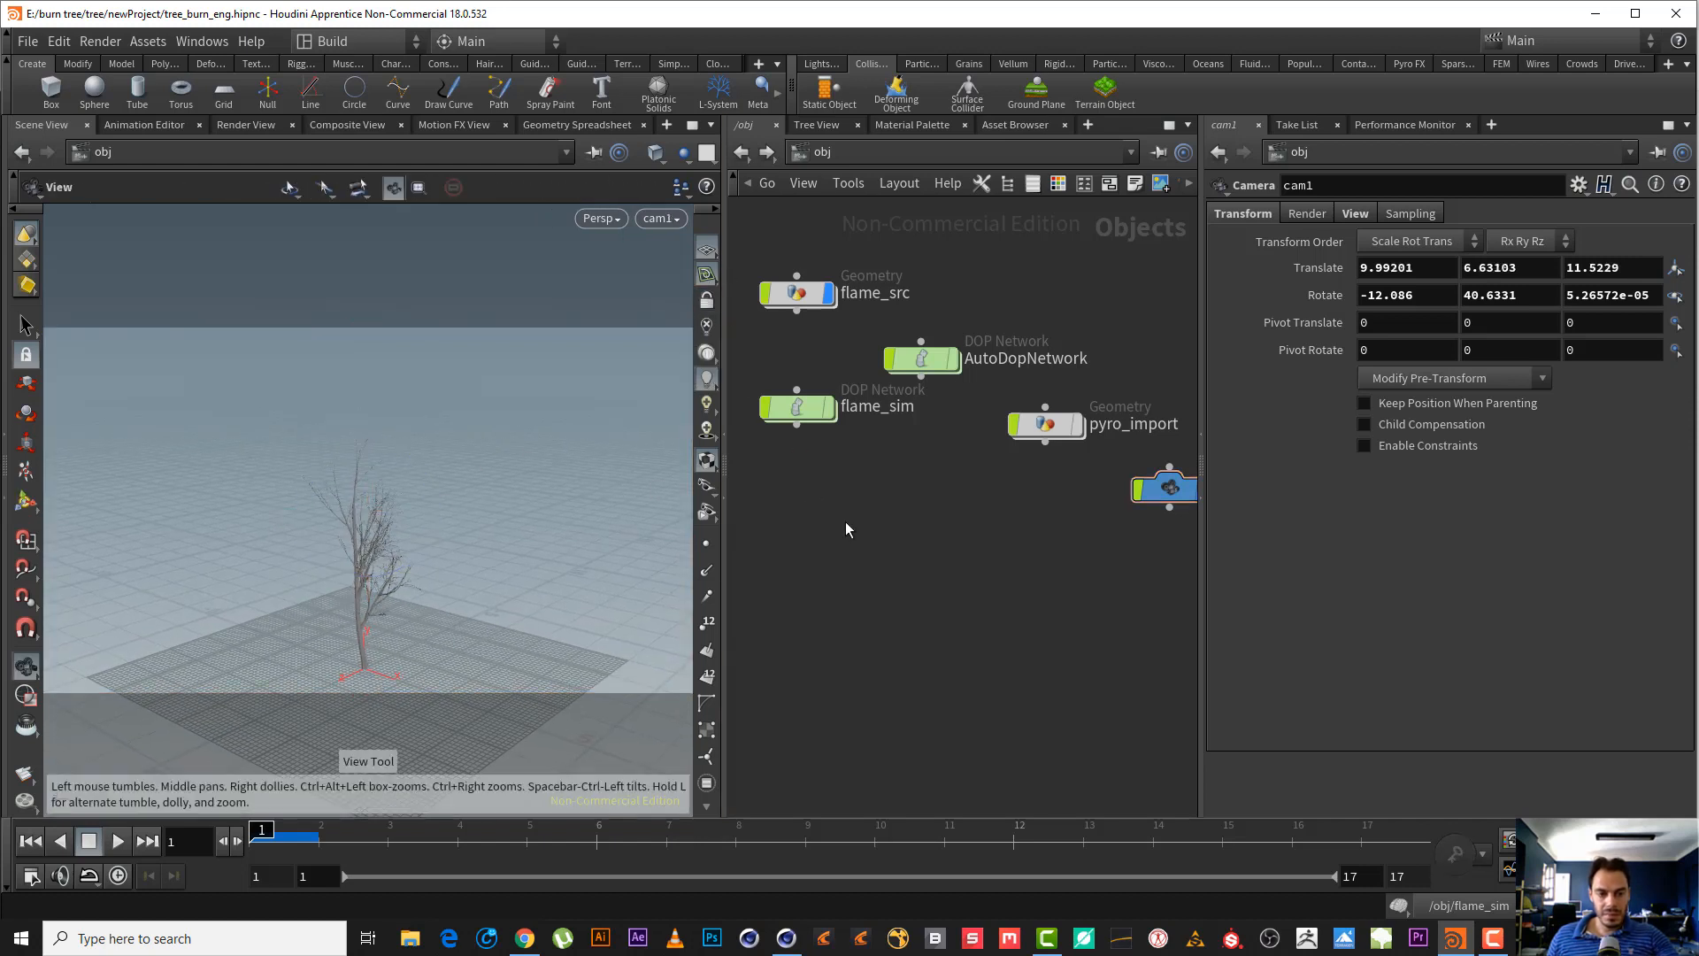
- Add a Sky Light to the scene
click(820, 64)
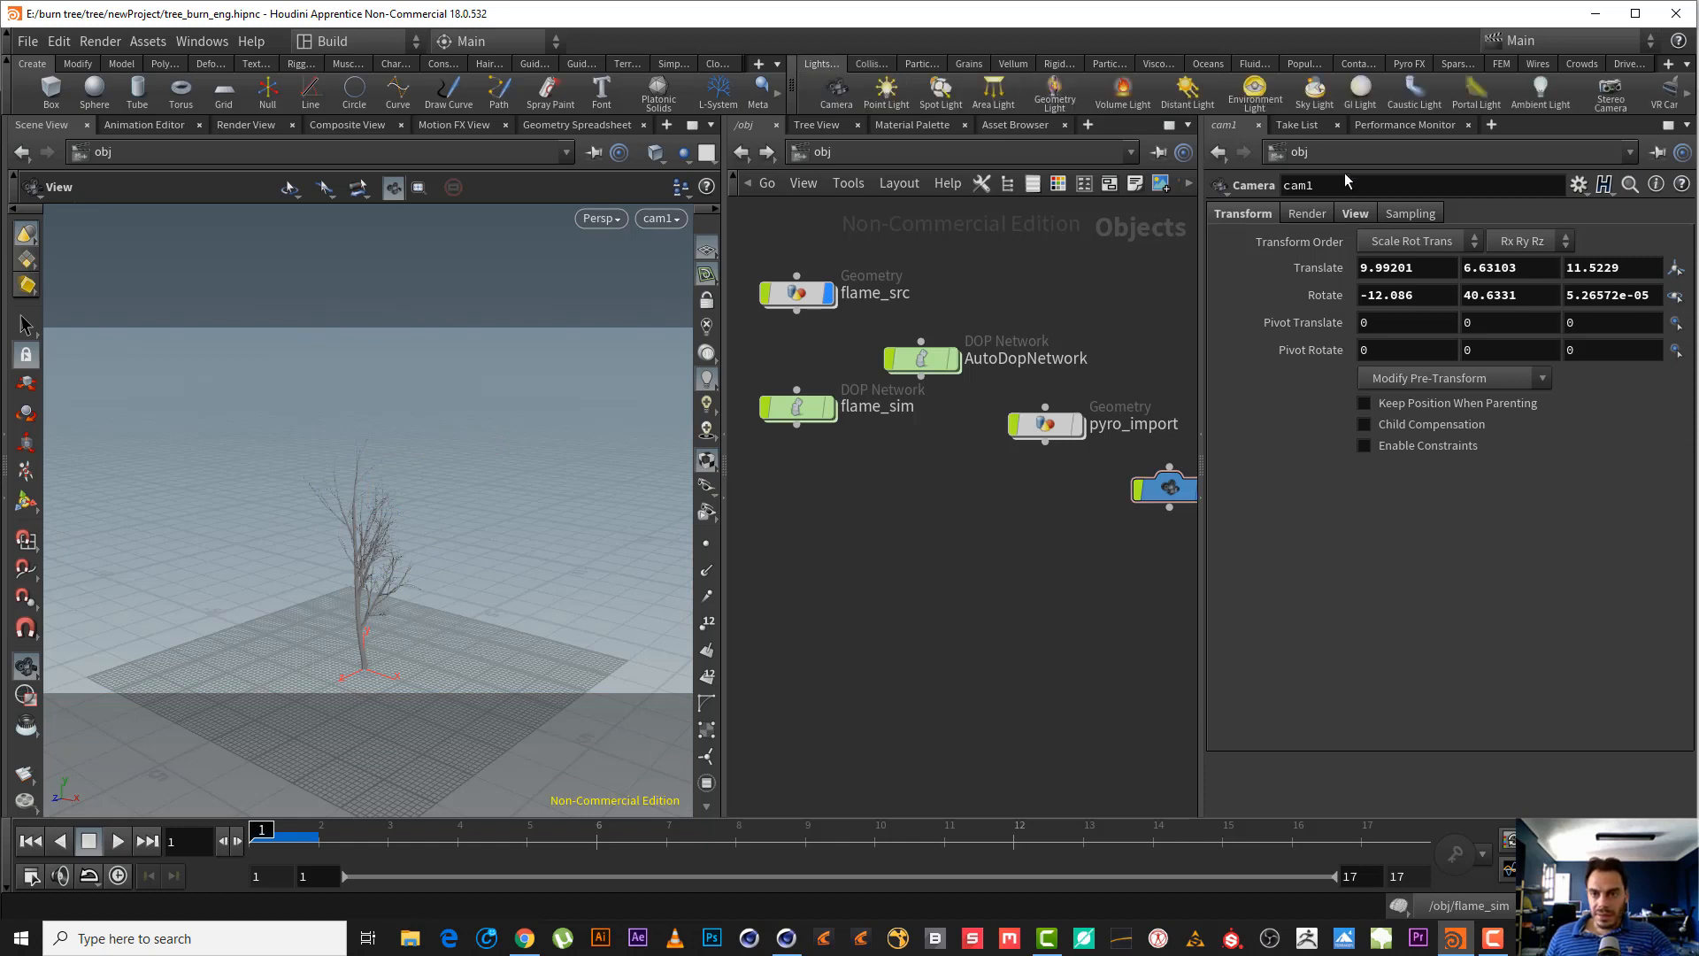
click(1327, 90)
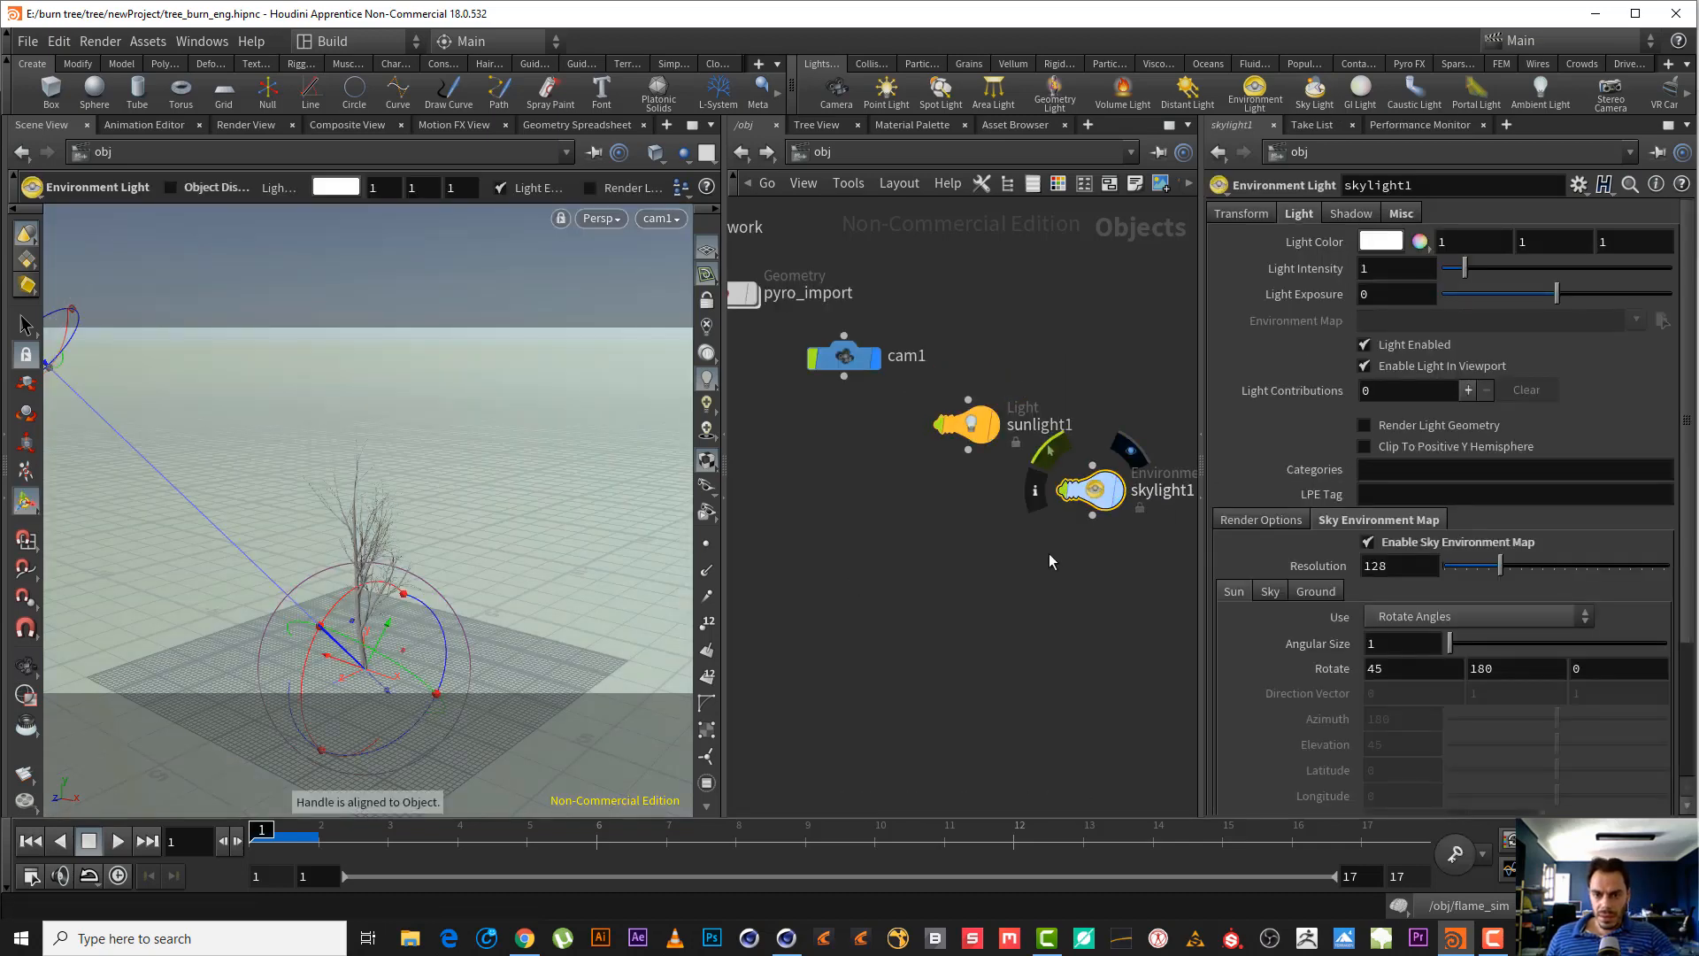
middle_drag(1017, 596, 987, 589)
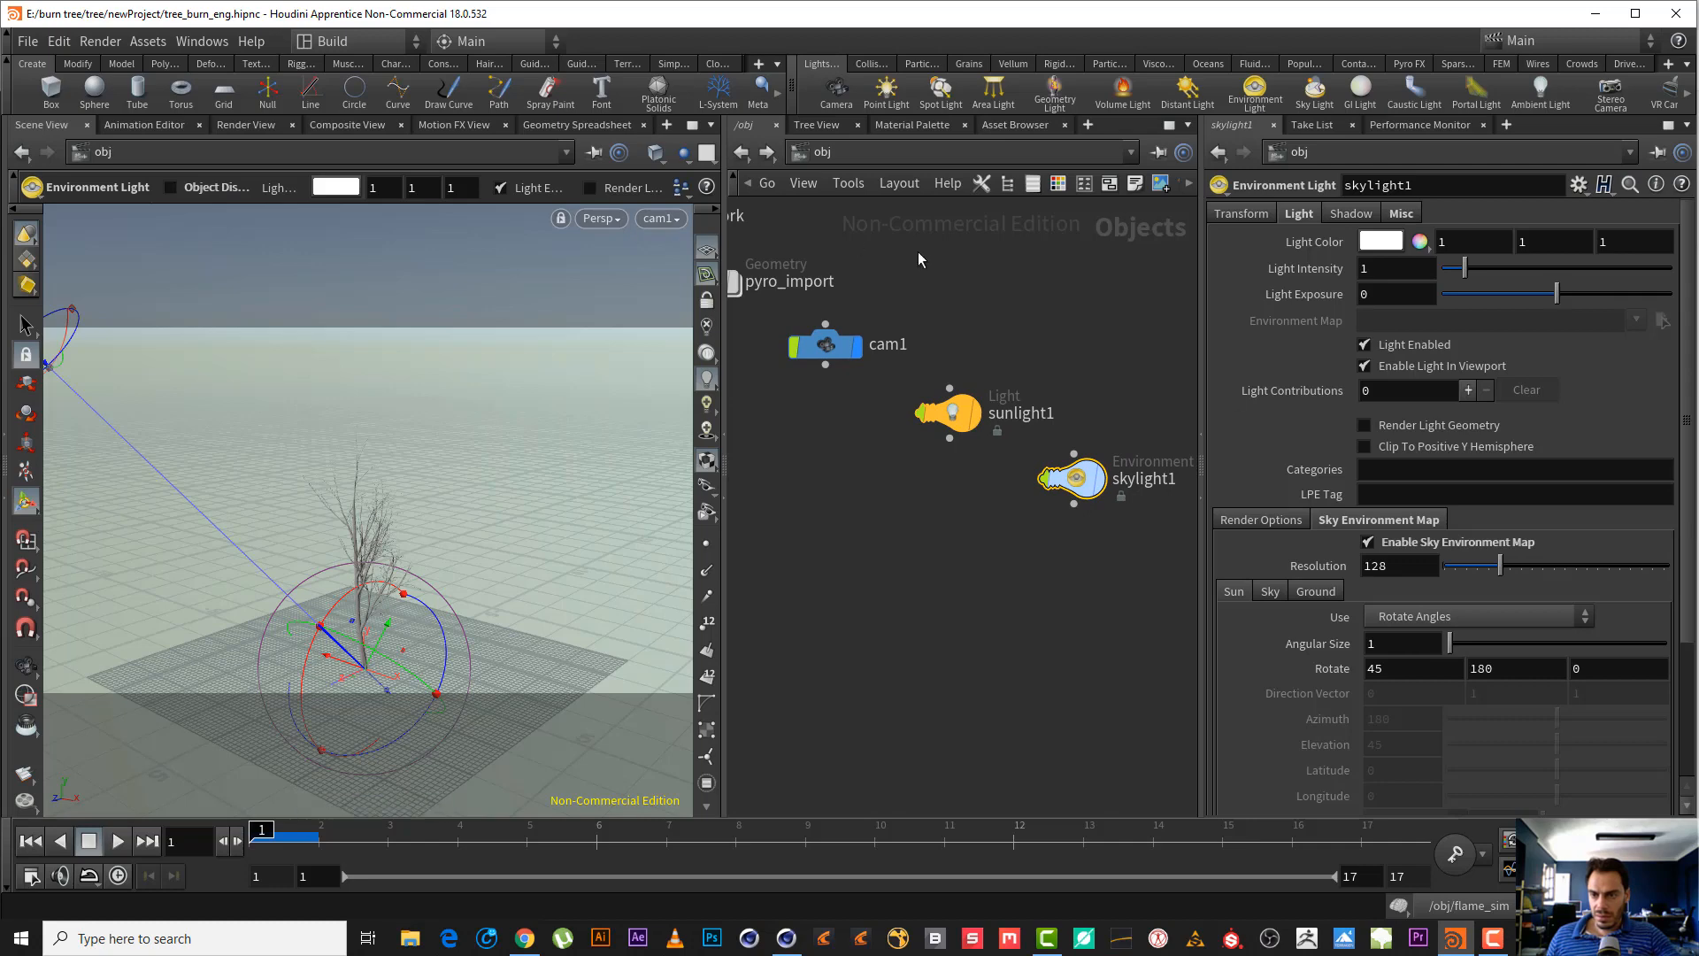
- Check the flames pyro shader in the mat network and return to the obj network
click(868, 151)
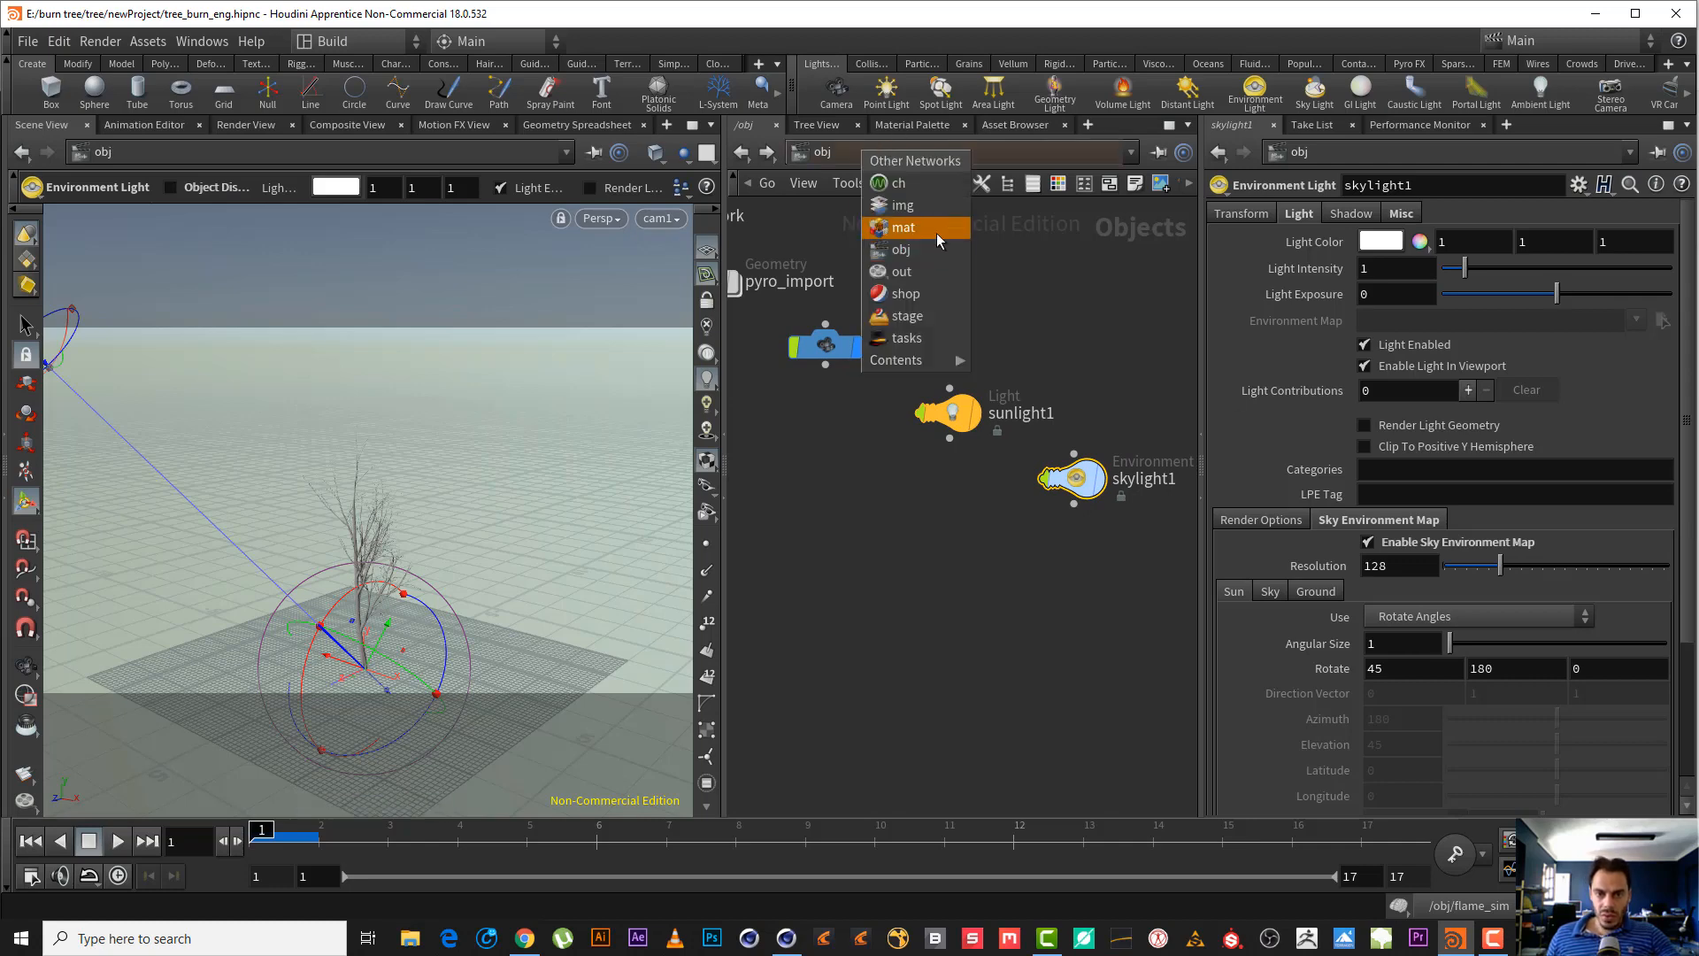
click(936, 232)
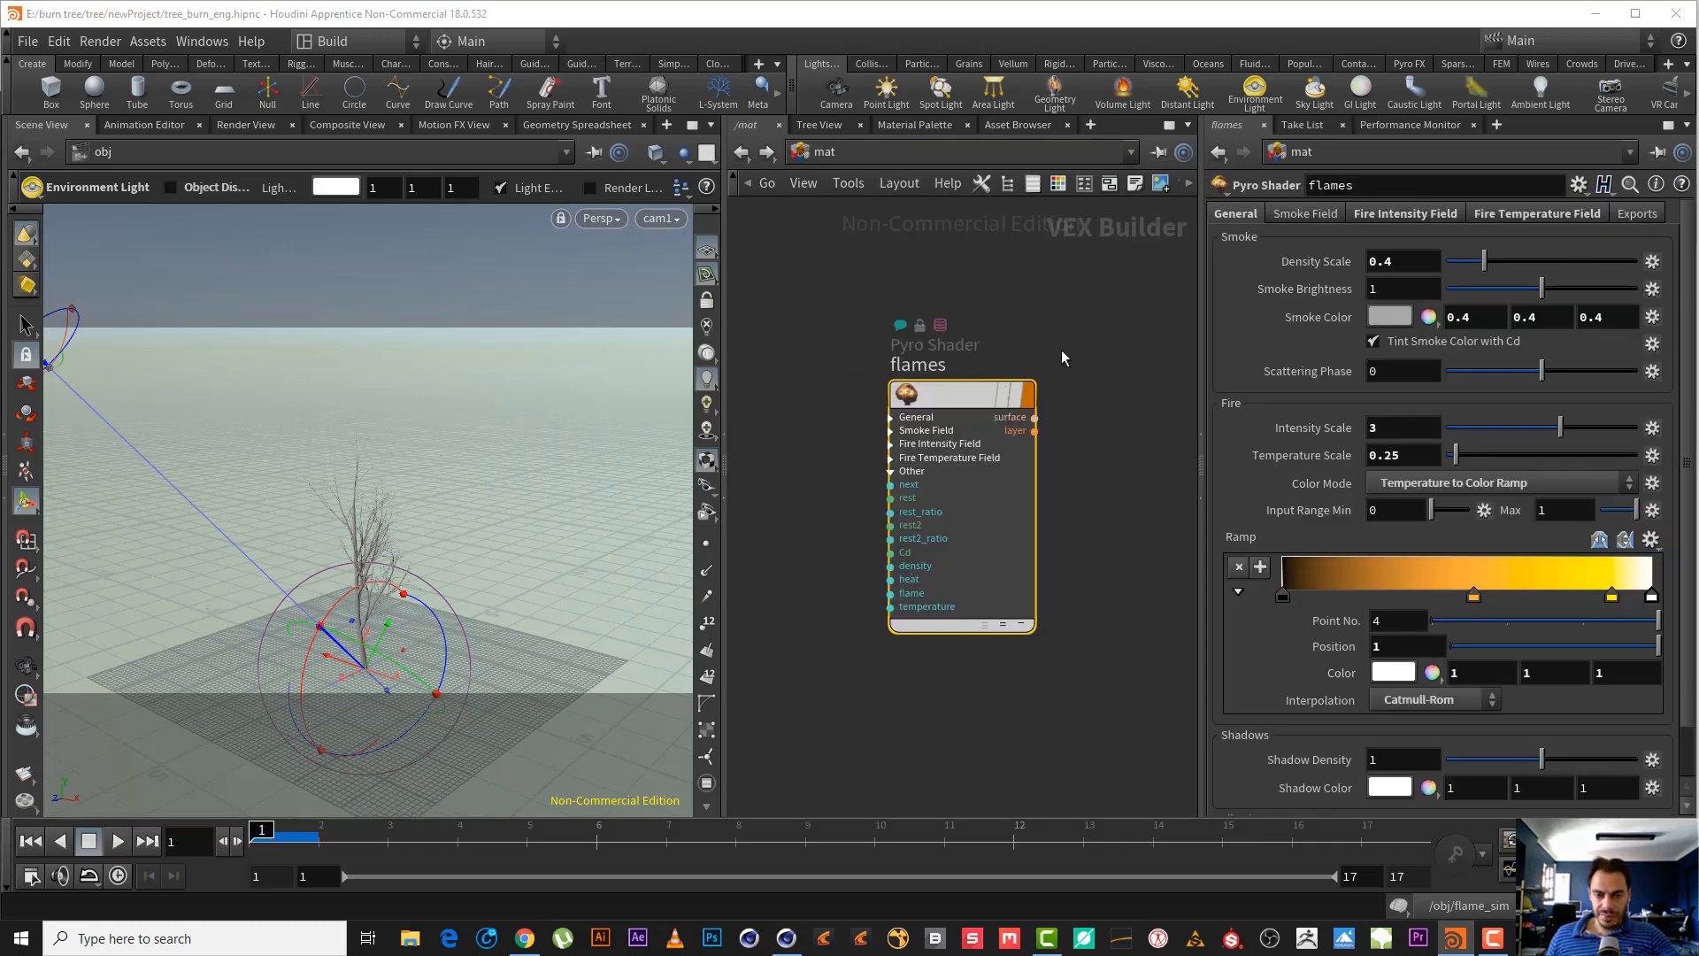
click(880, 156)
click(920, 250)
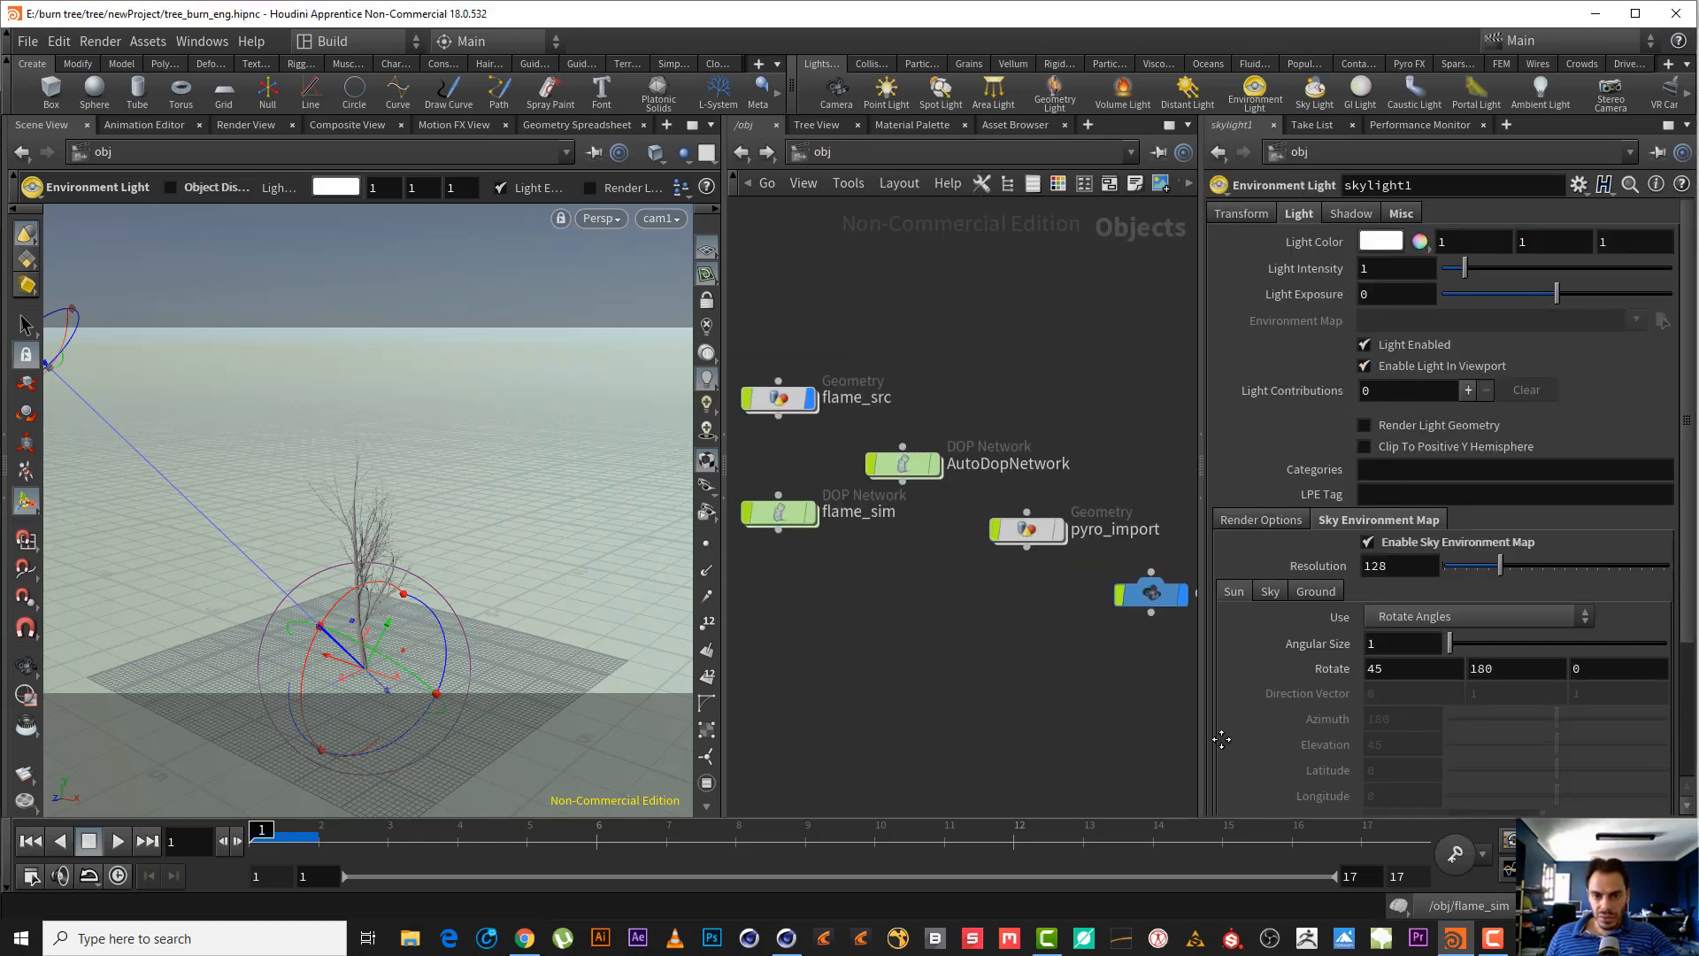
- In the pyro_import object, set the DOP Network of the import_pyro_visualization node to /obj/flame_sim
double_click(1017, 529)
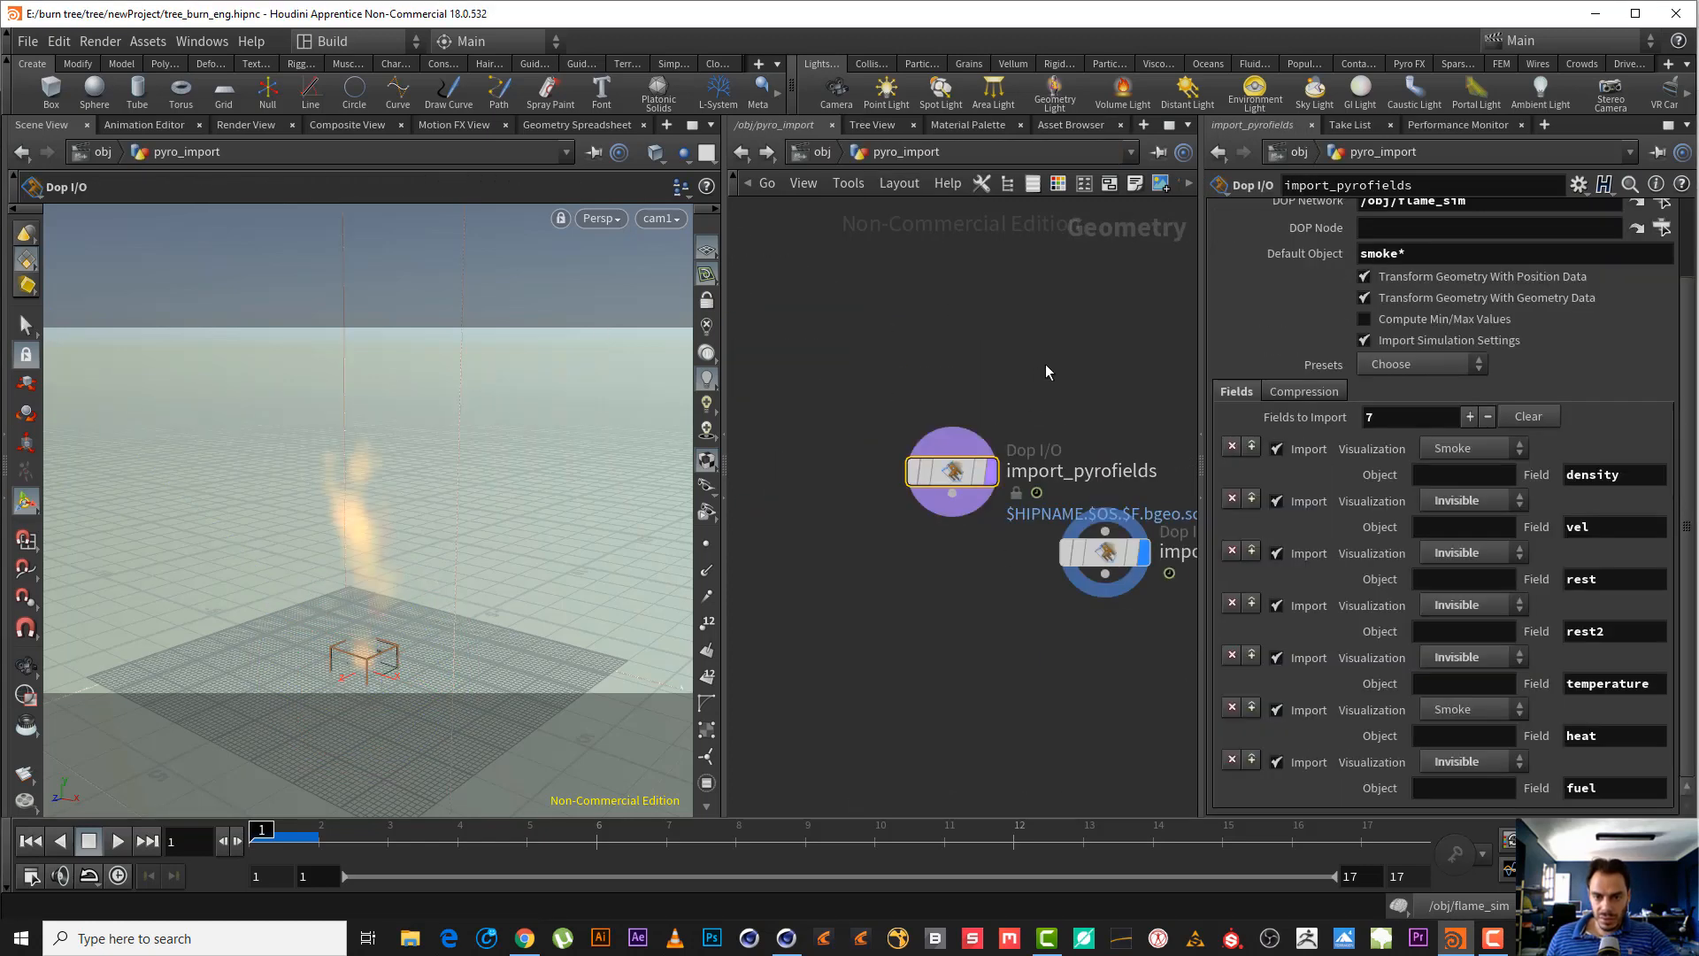
click(920, 560)
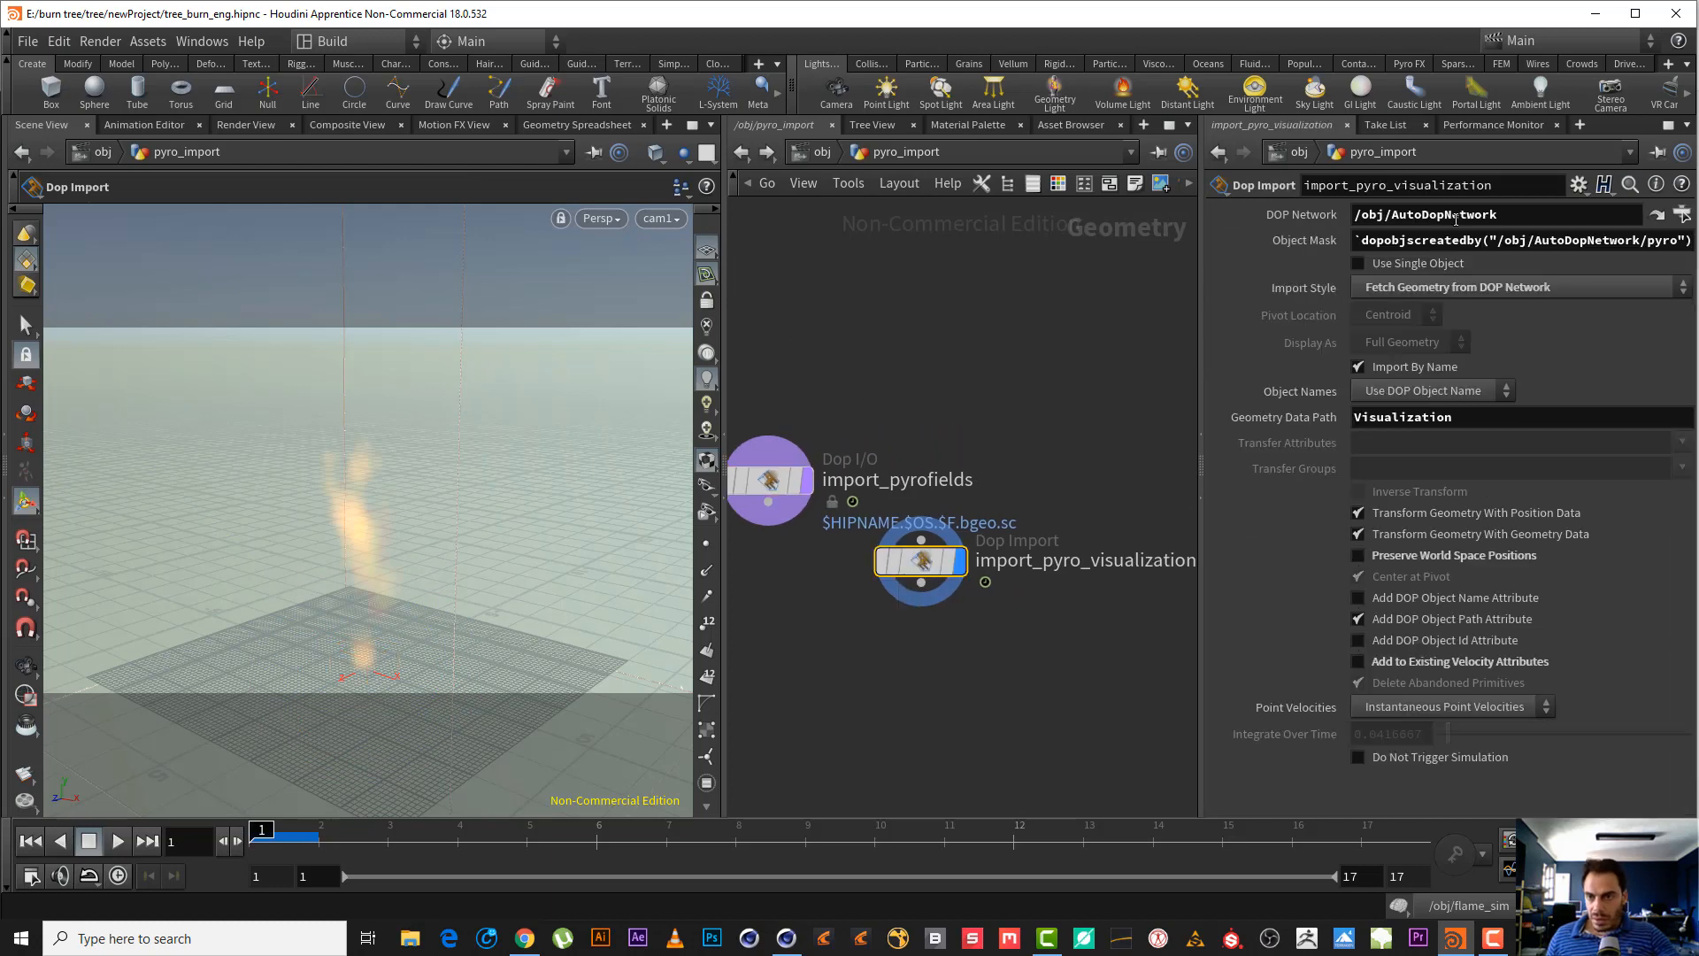
click(1682, 215)
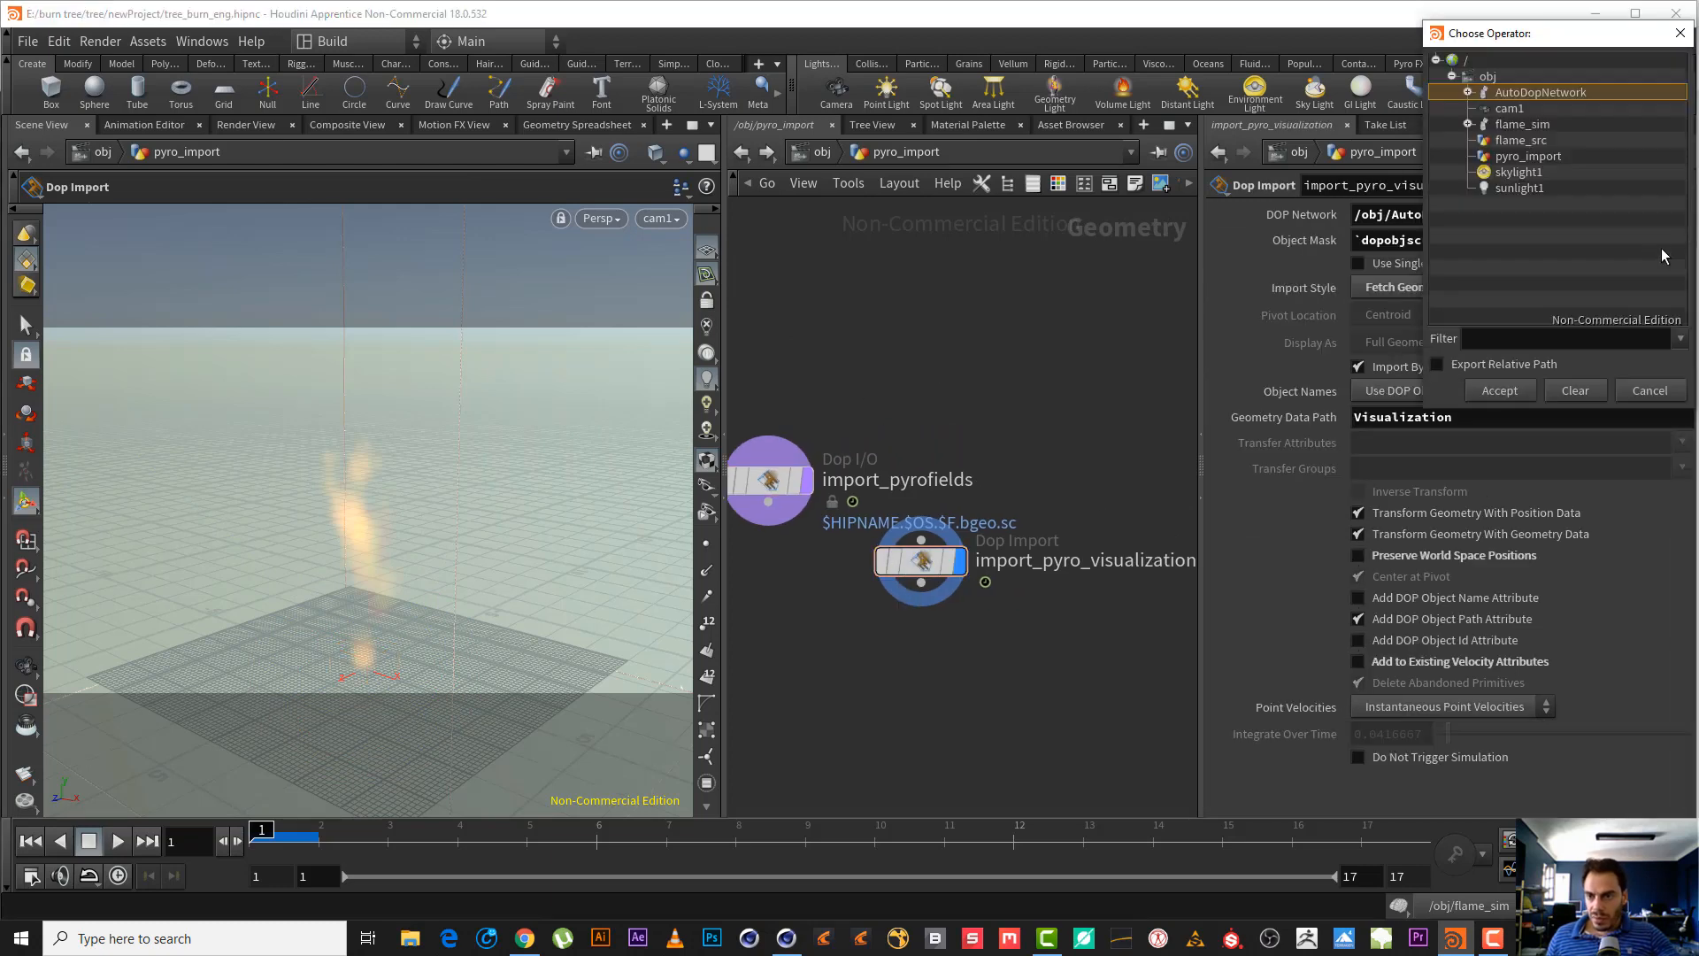
click(1468, 125)
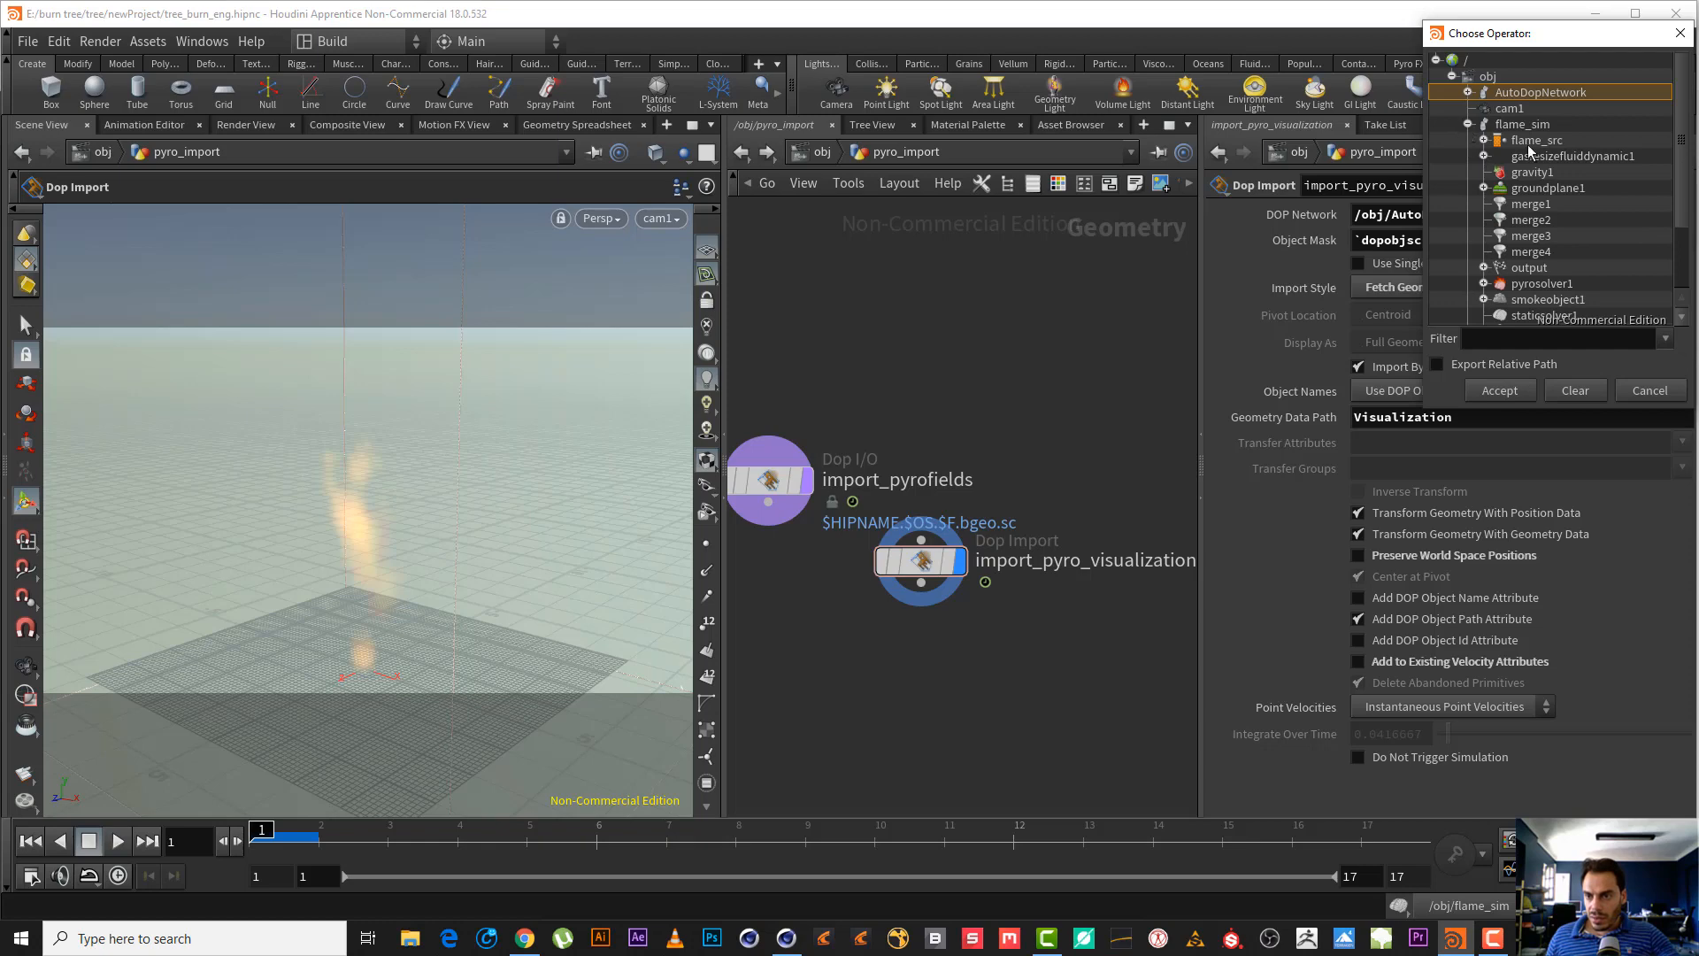
click(1468, 124)
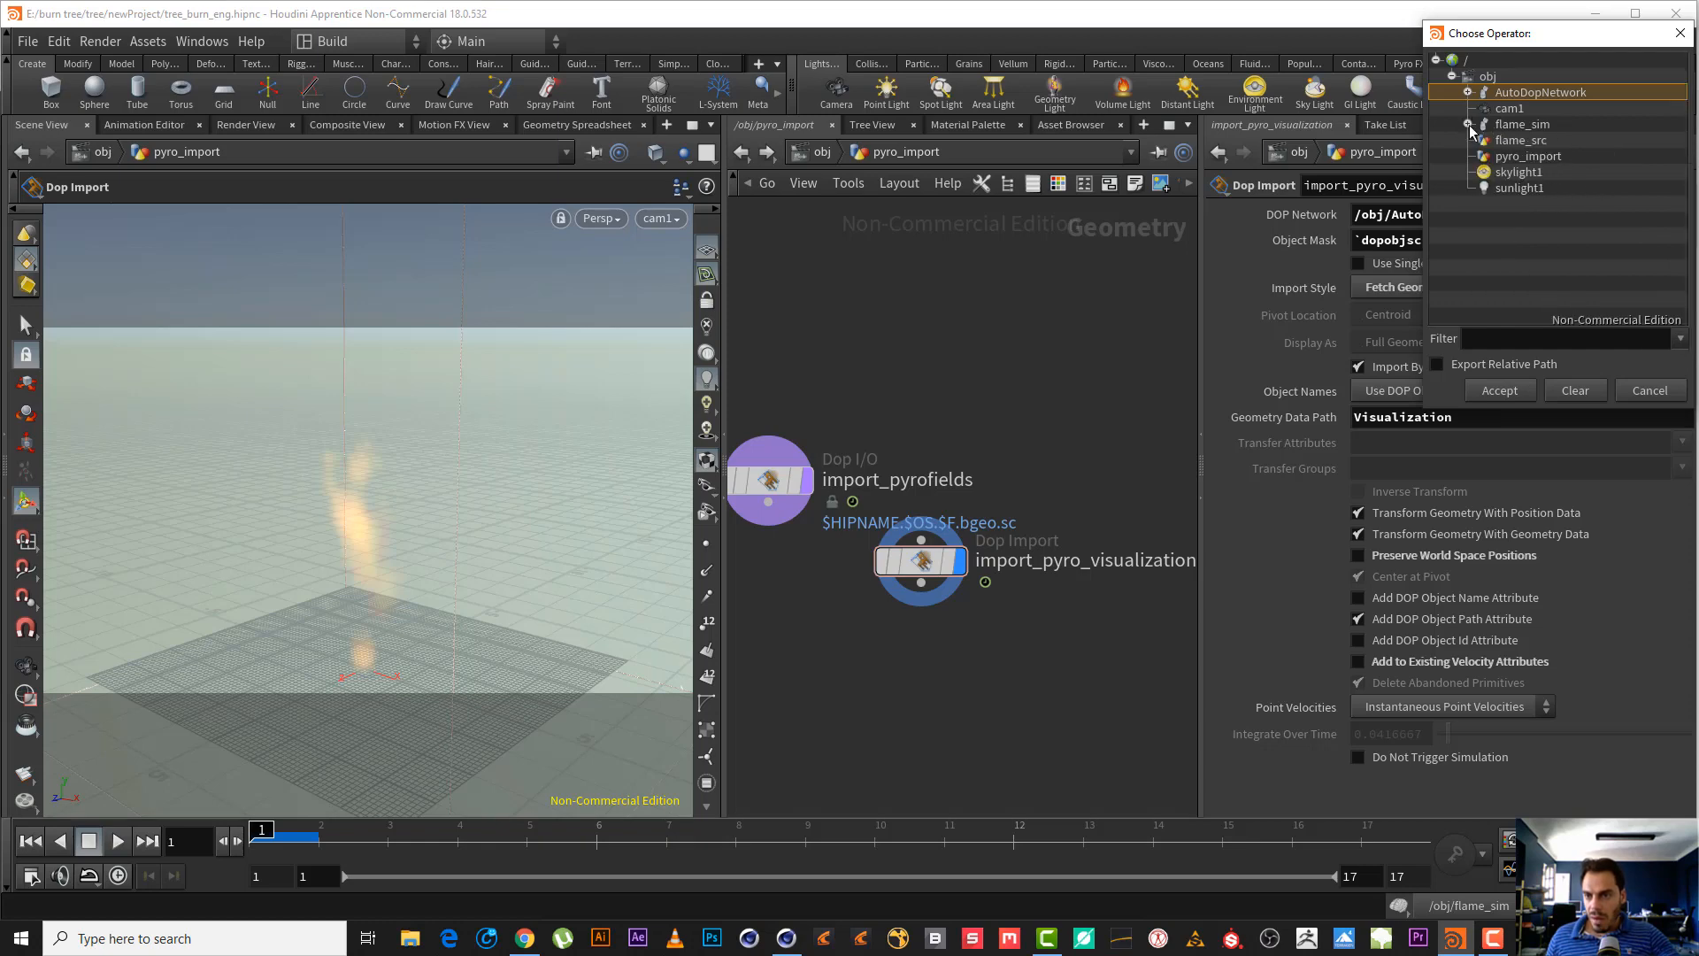
double_click(1522, 125)
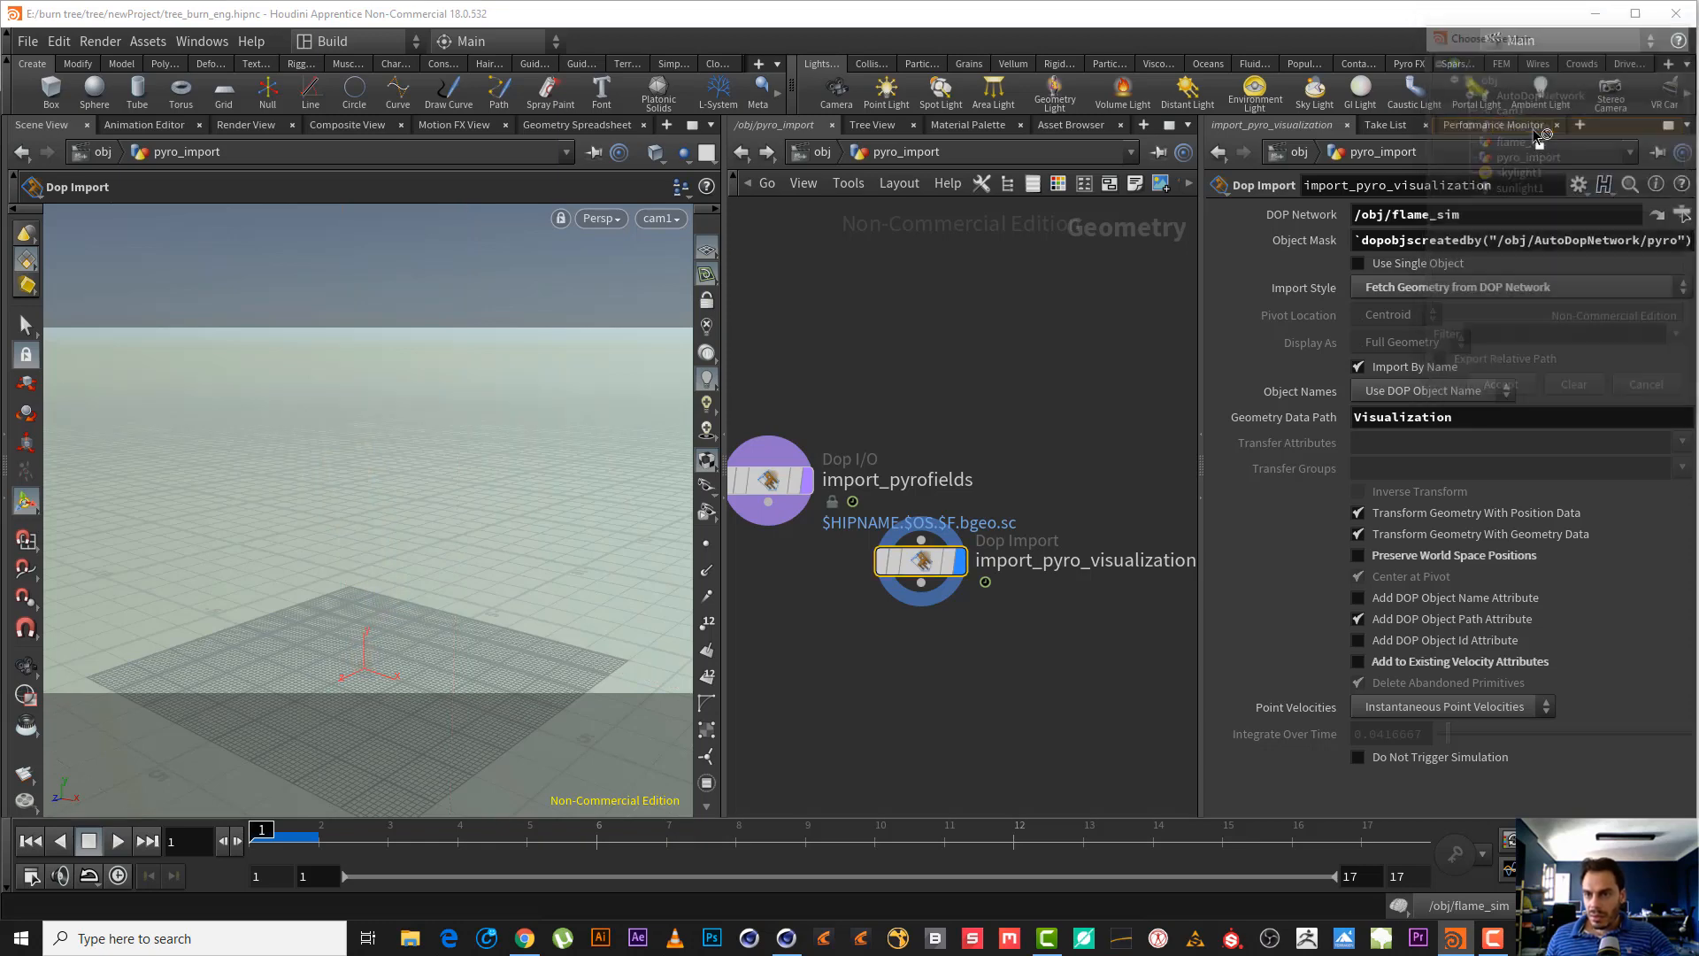
- Replace the Object Mask of import_pyro_visualization with smoke*
double_click(1411, 241)
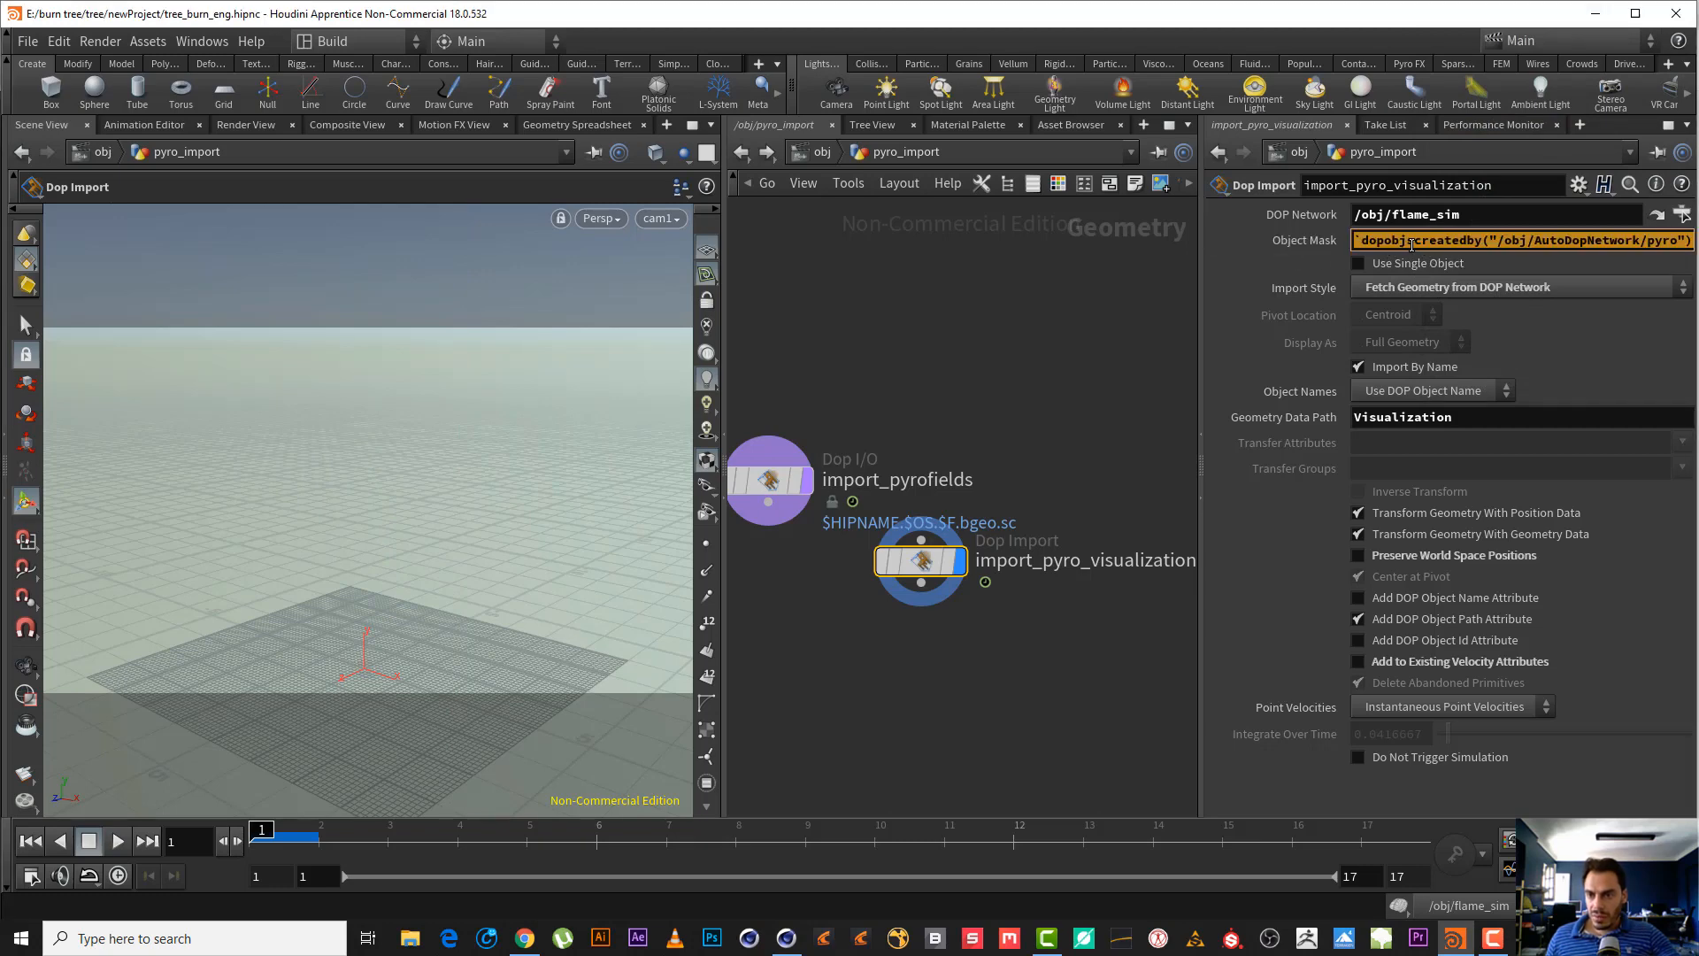
key(BackSpace)
text(smoke)
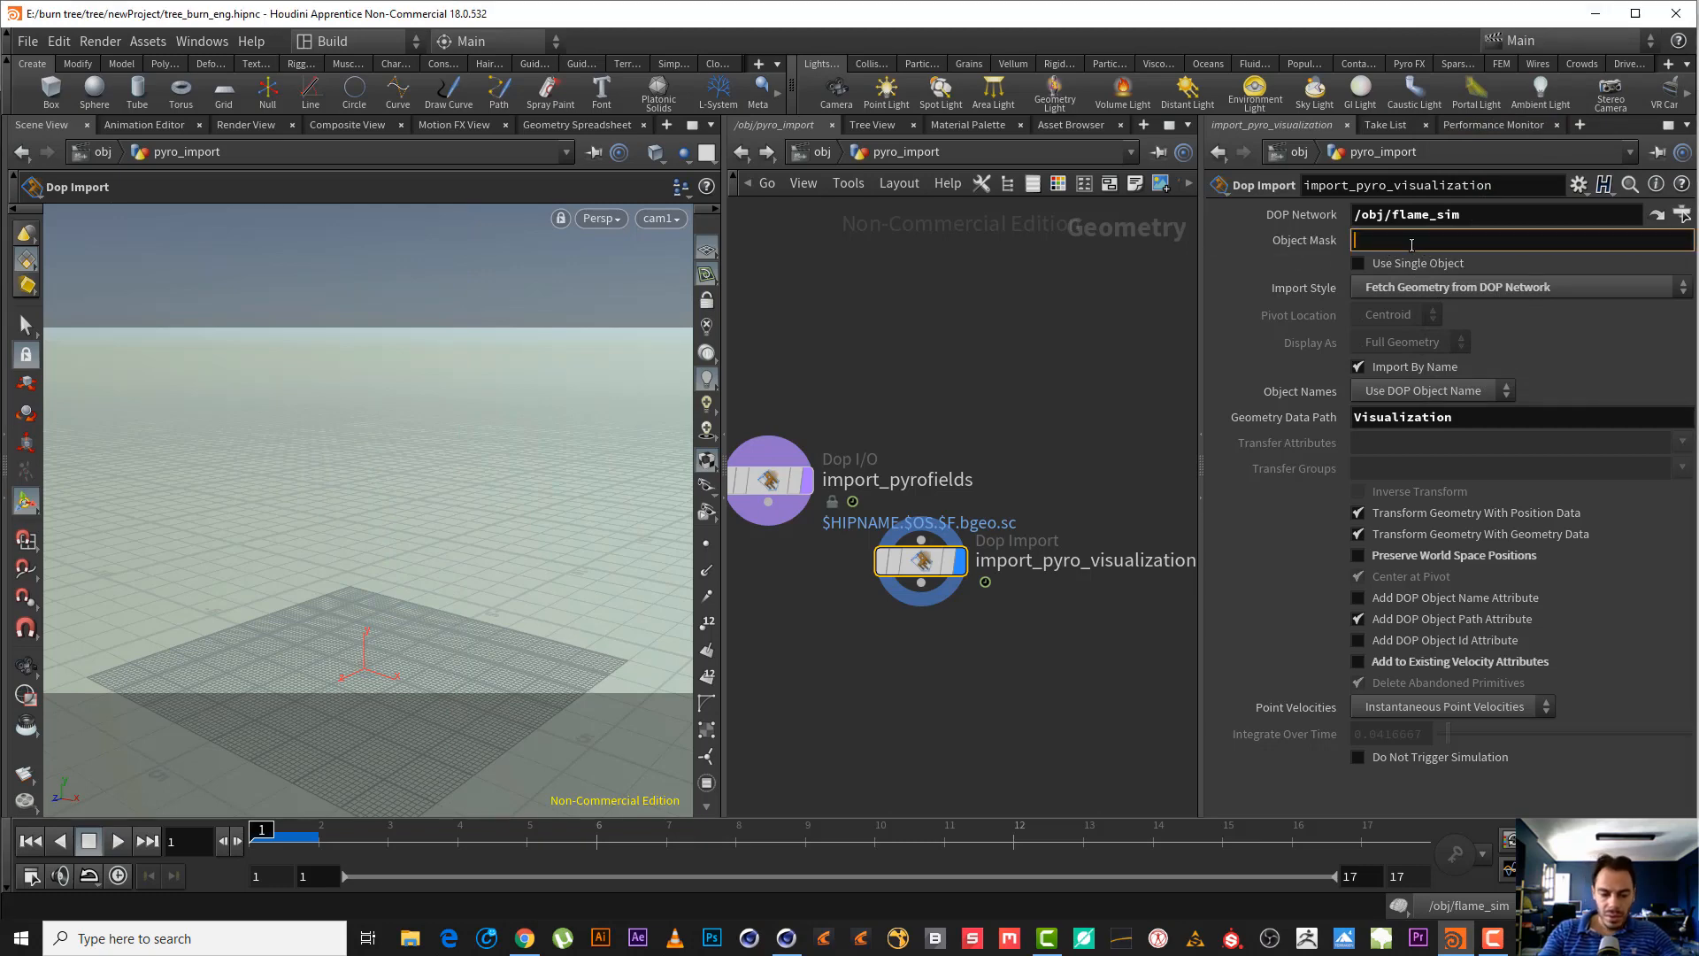
text(*)
key(Return)
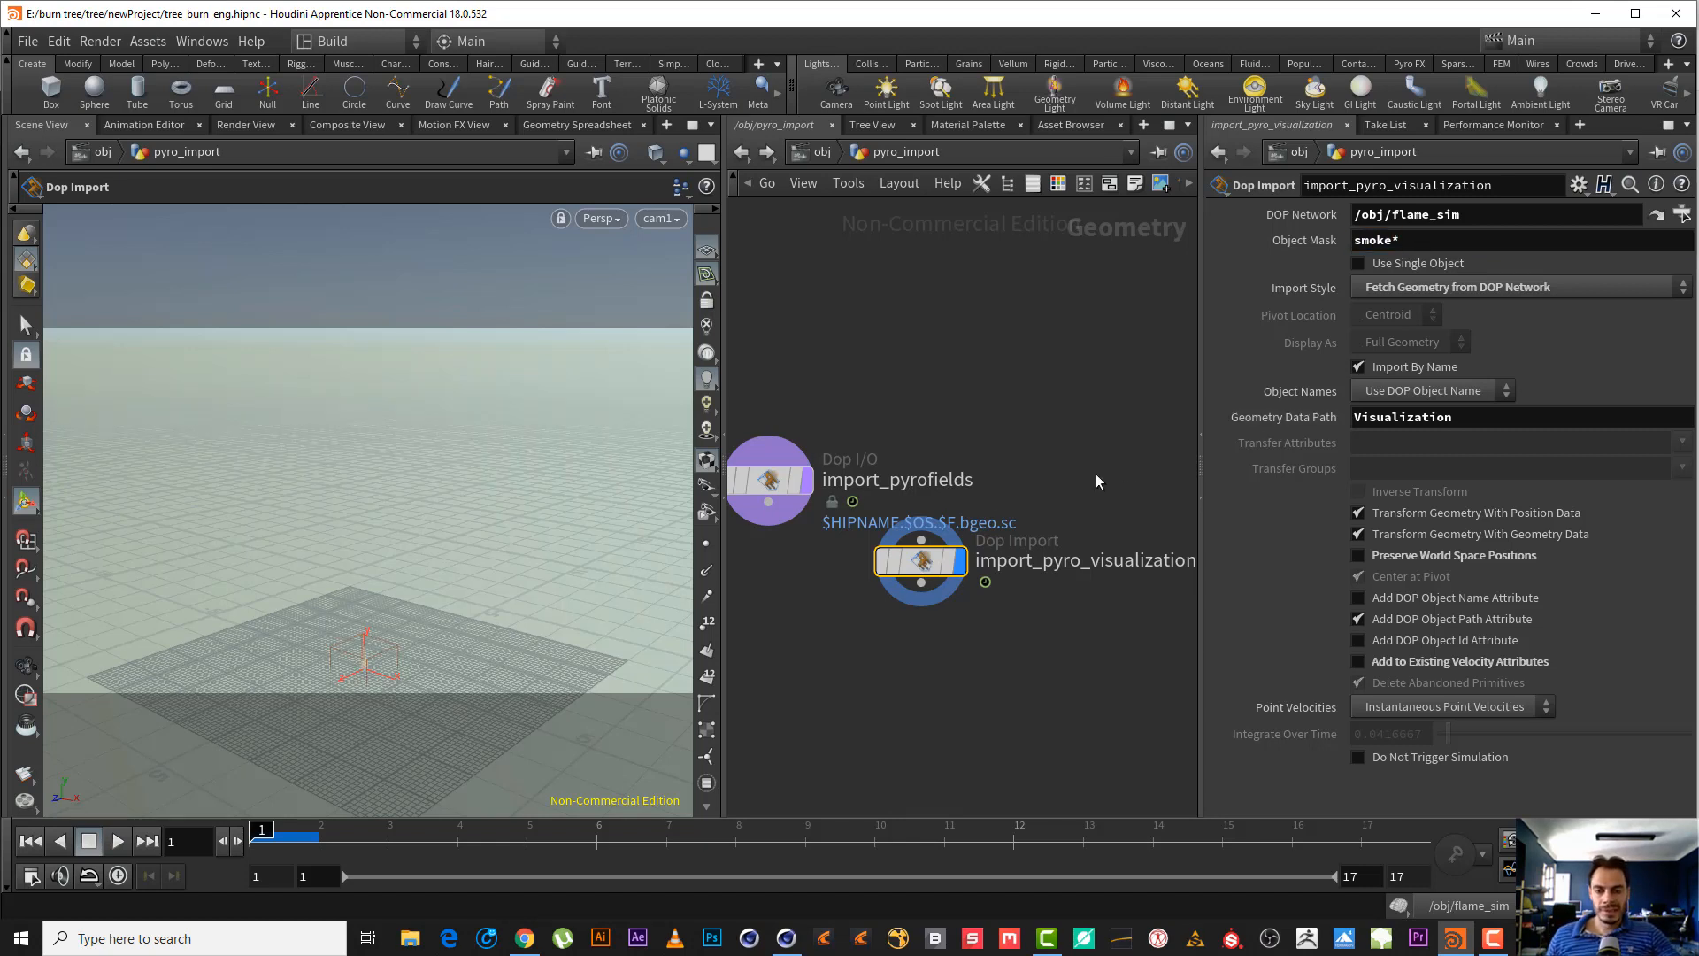
- Review the import settings of the import_pyrofields node and return to the object level
drag(1009, 654, 903, 543)
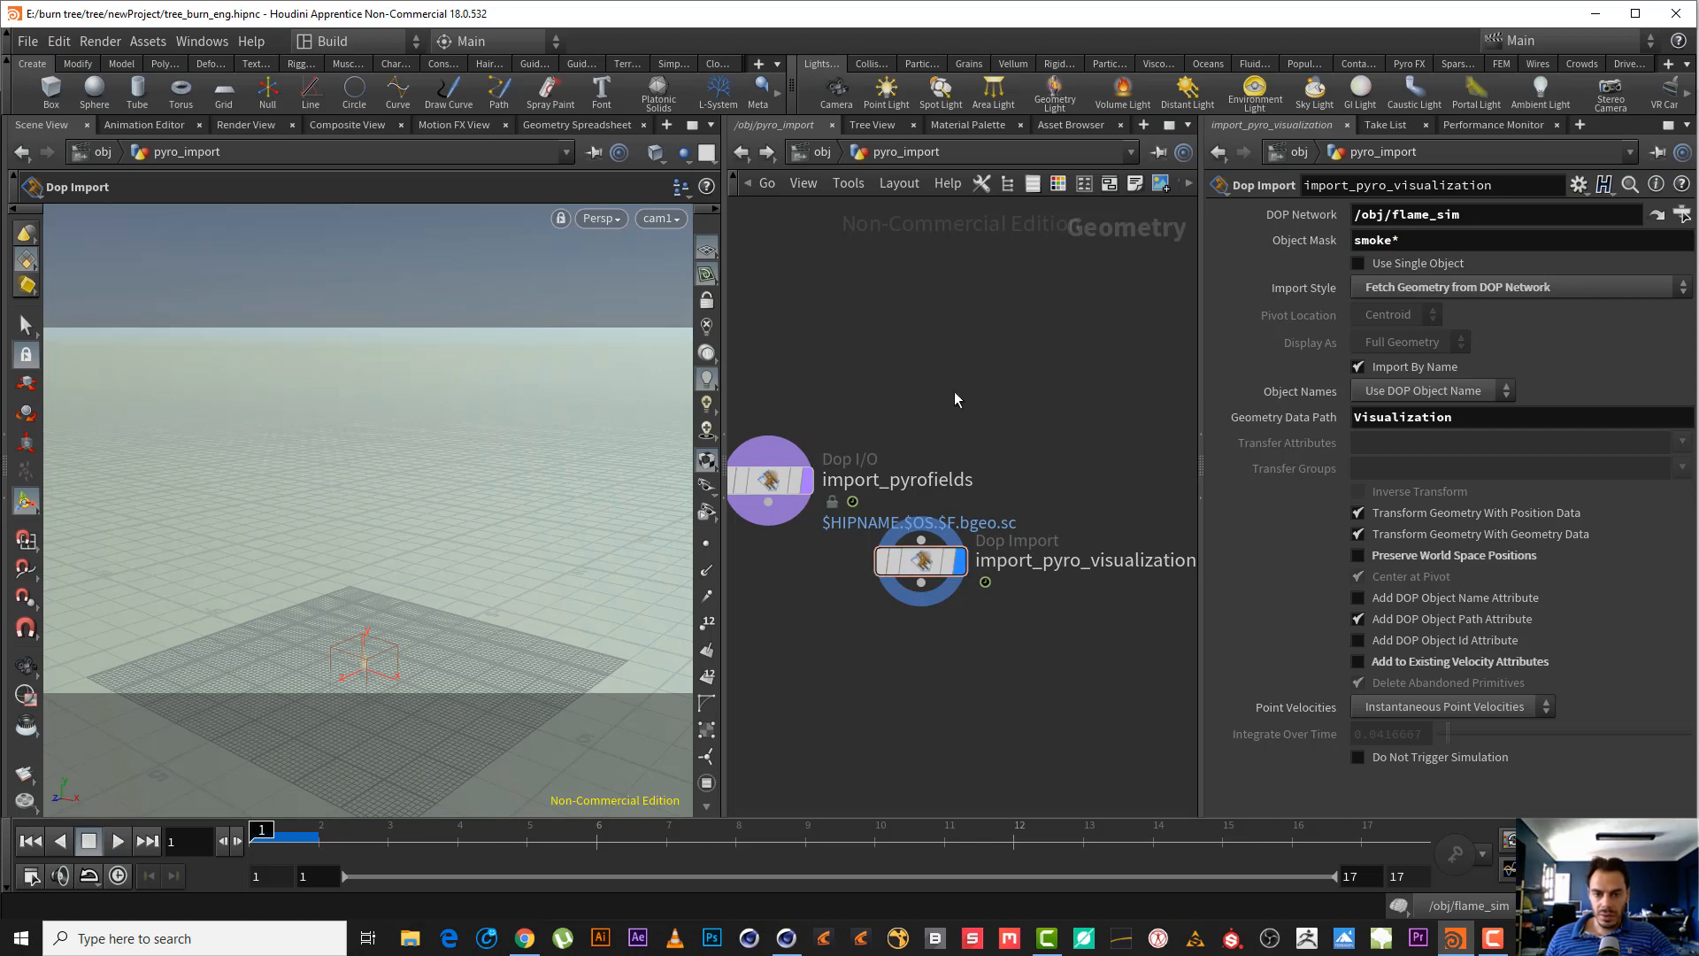
middle_drag(867, 403, 988, 403)
drag(934, 374, 864, 552)
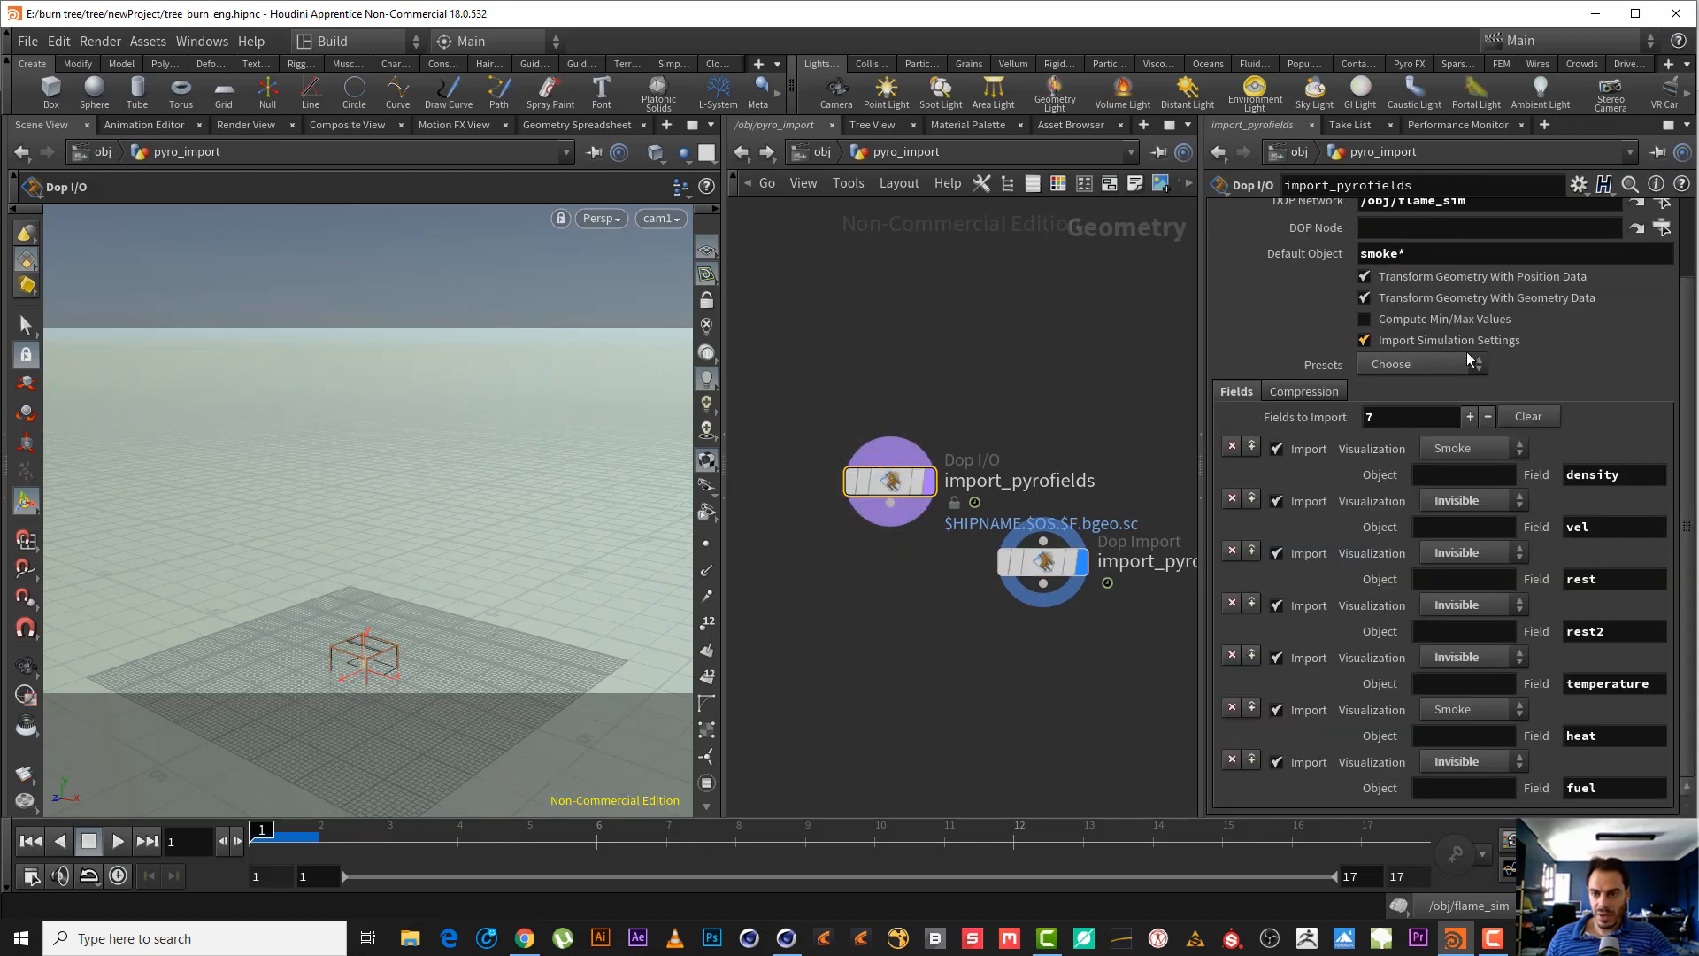
mouse_move(1087, 569)
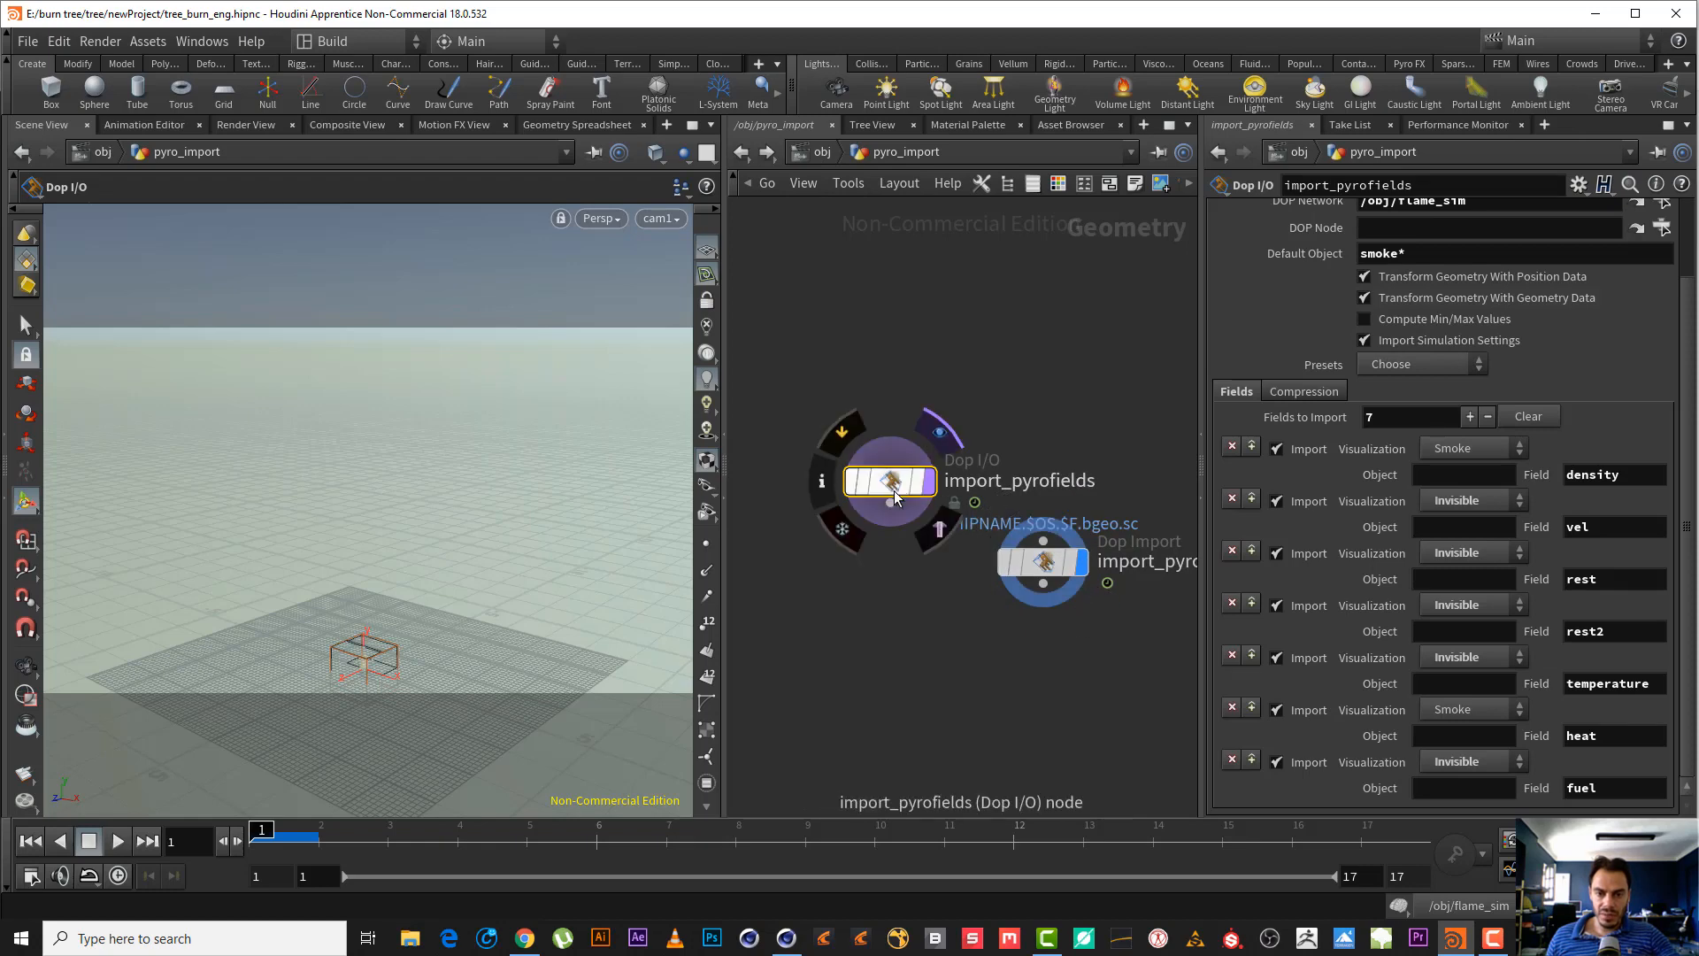
click(828, 153)
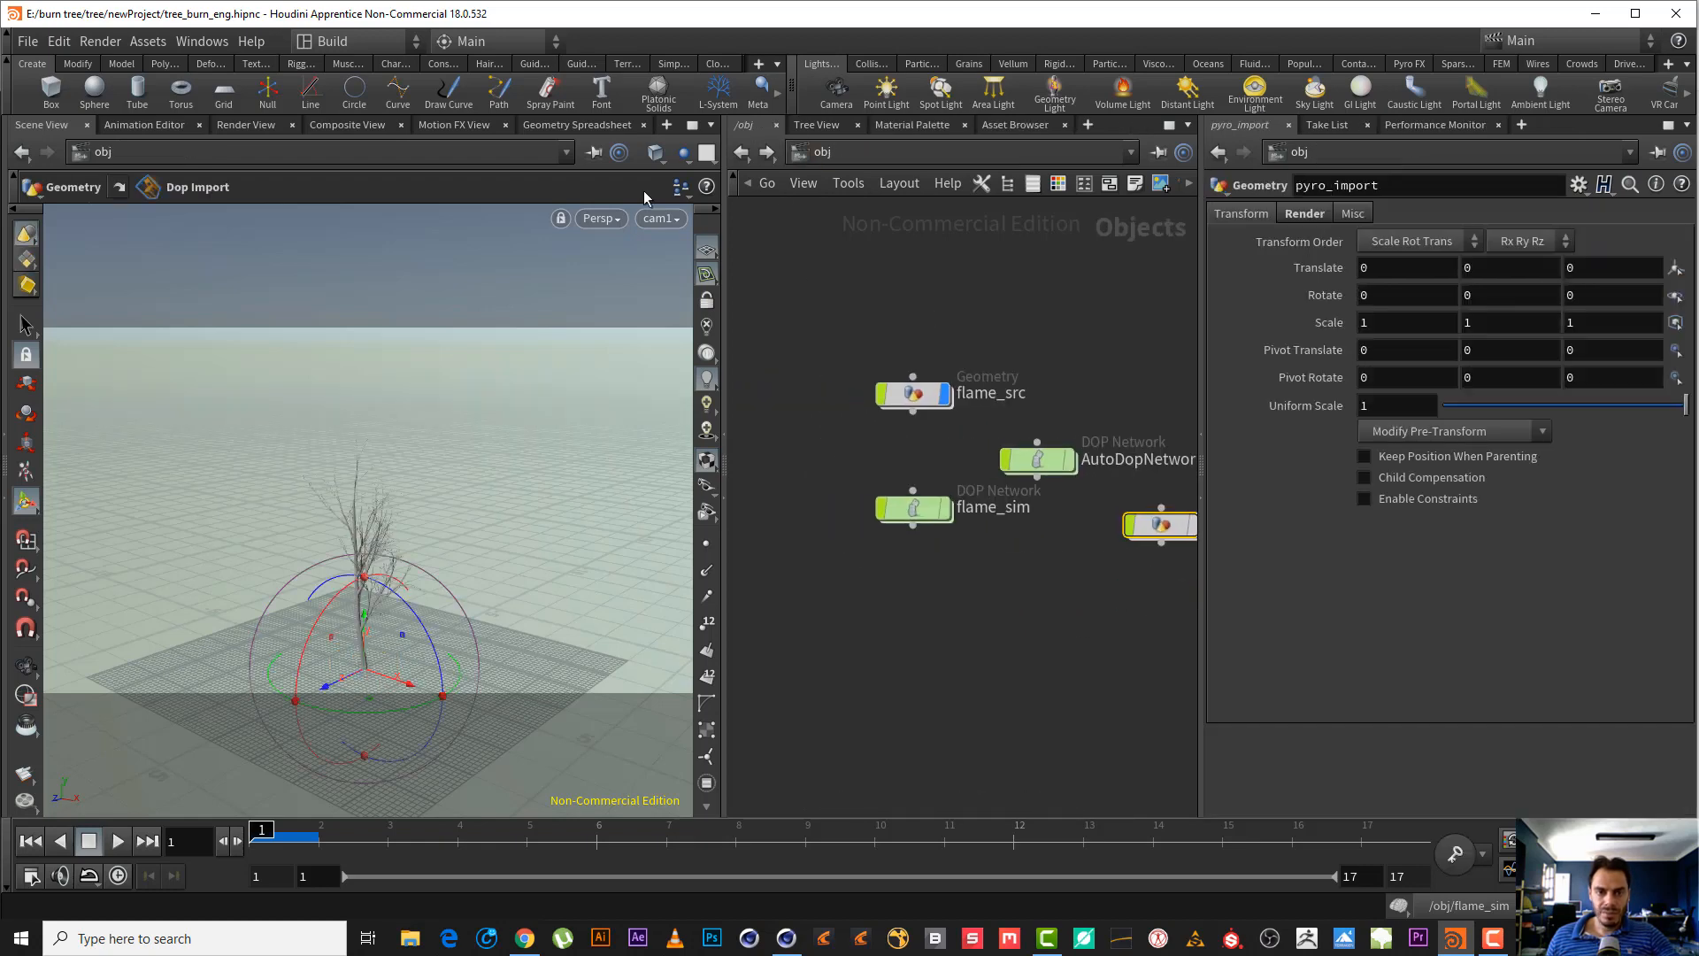
- Switch the viewport to the Render View and open the mat network at the flames pyro shader
click(255, 129)
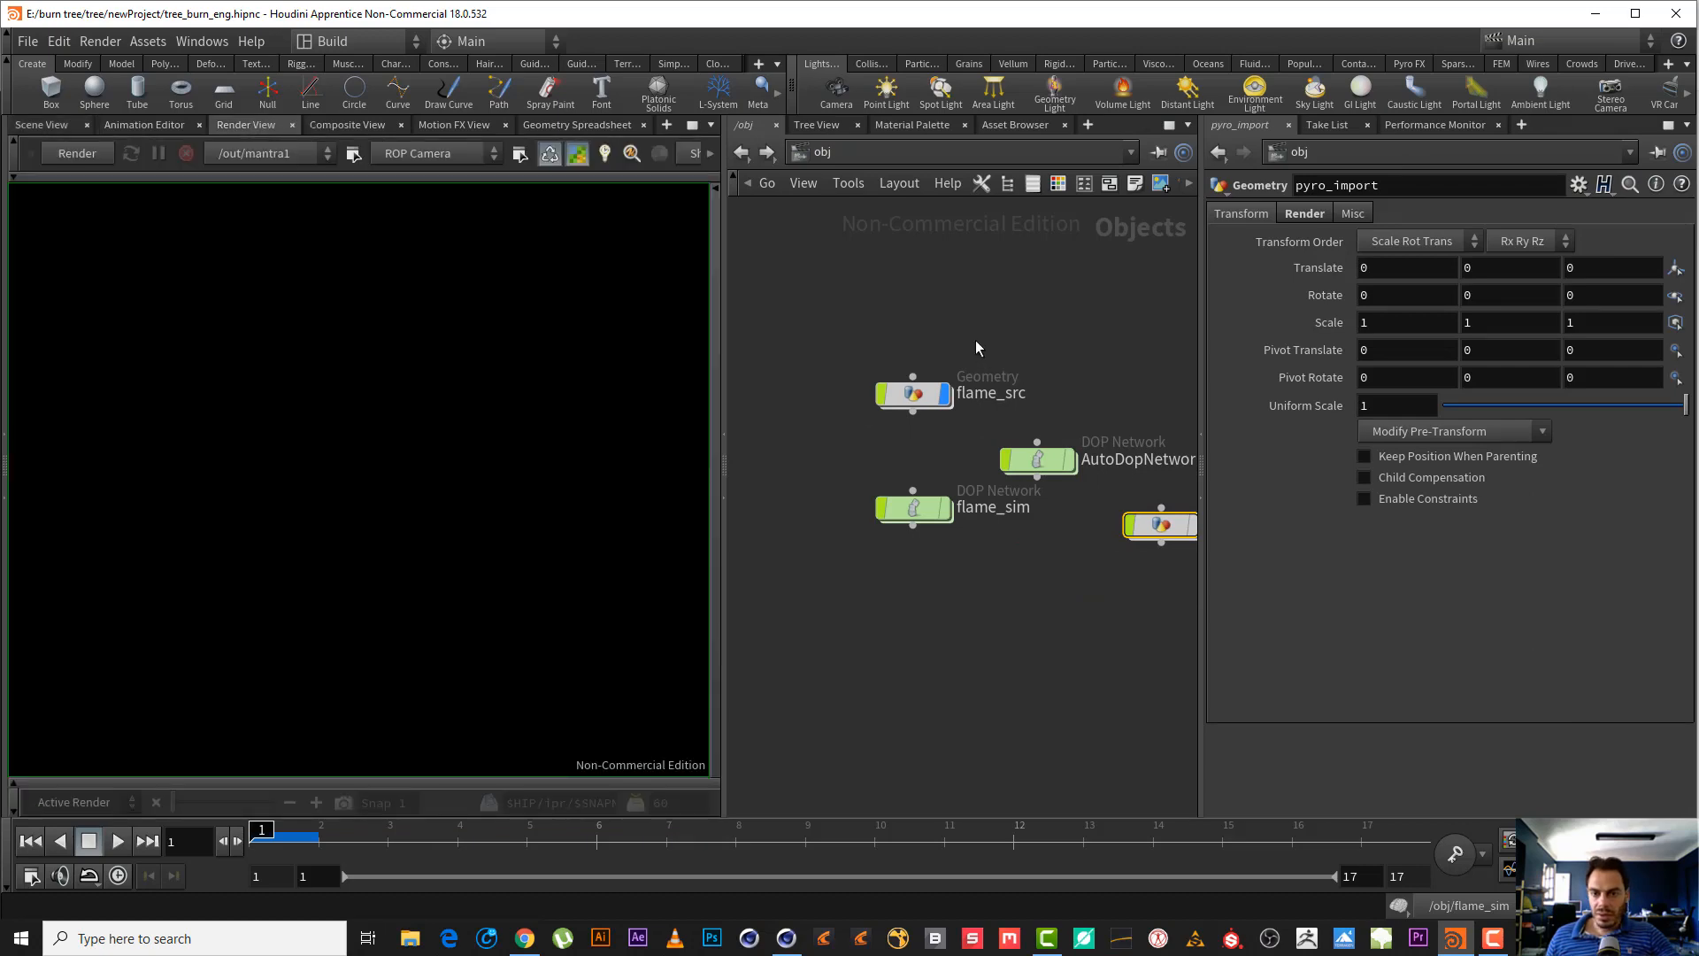
click(888, 145)
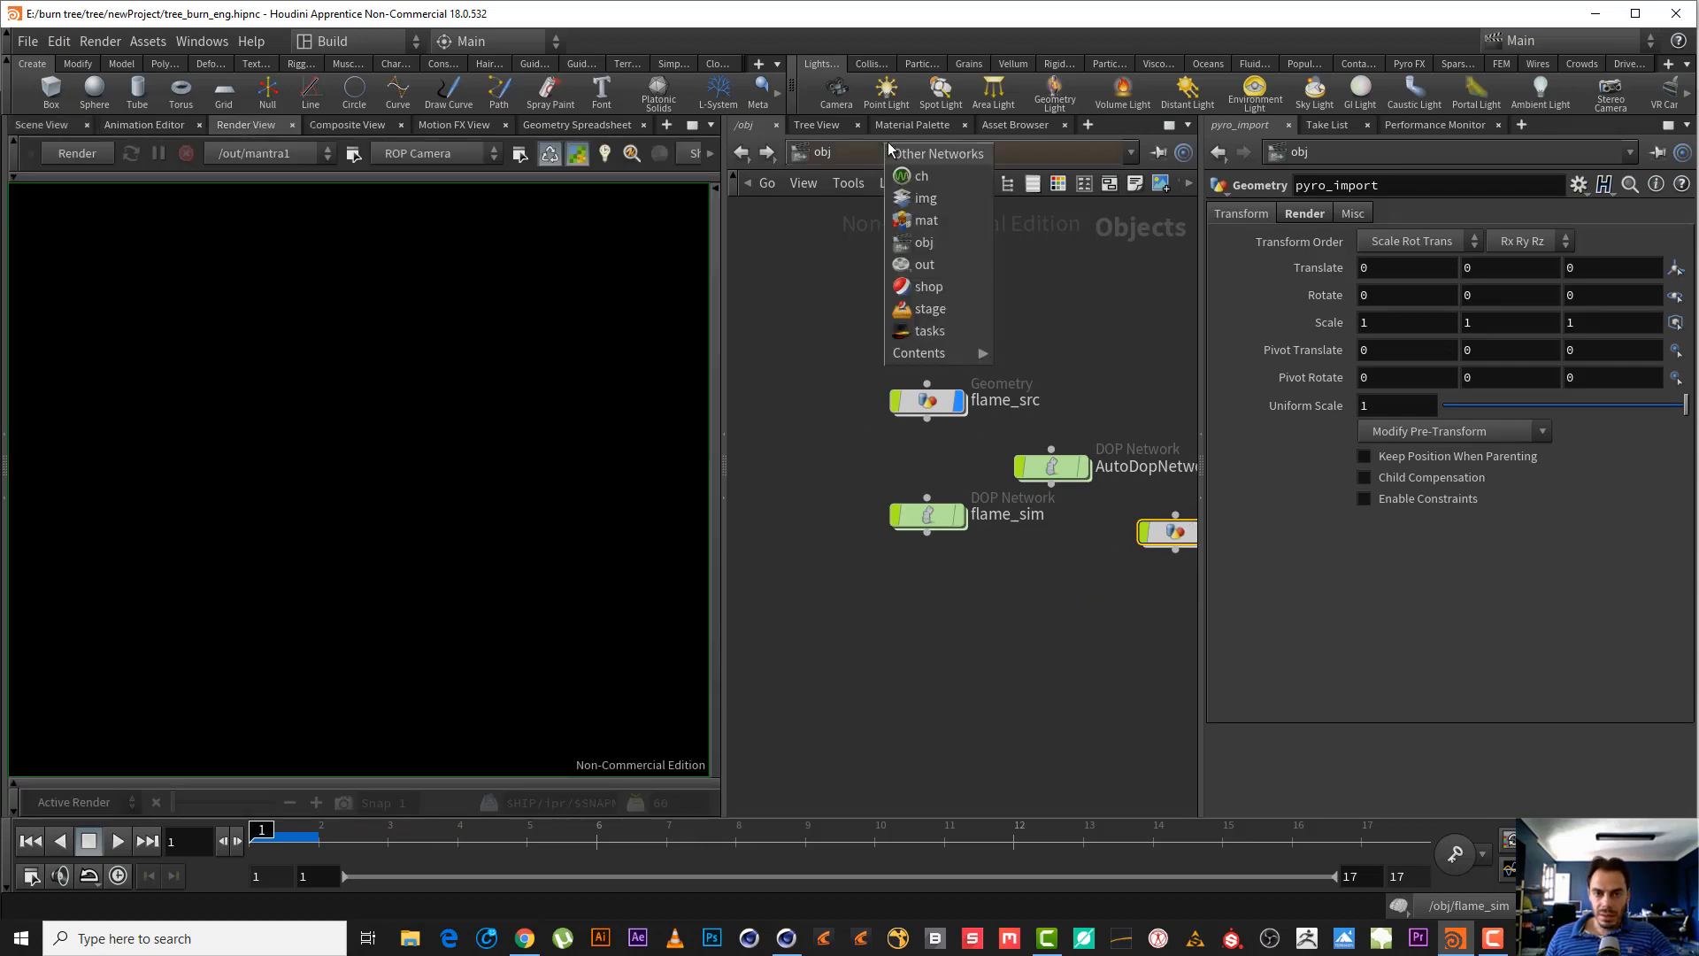
click(936, 219)
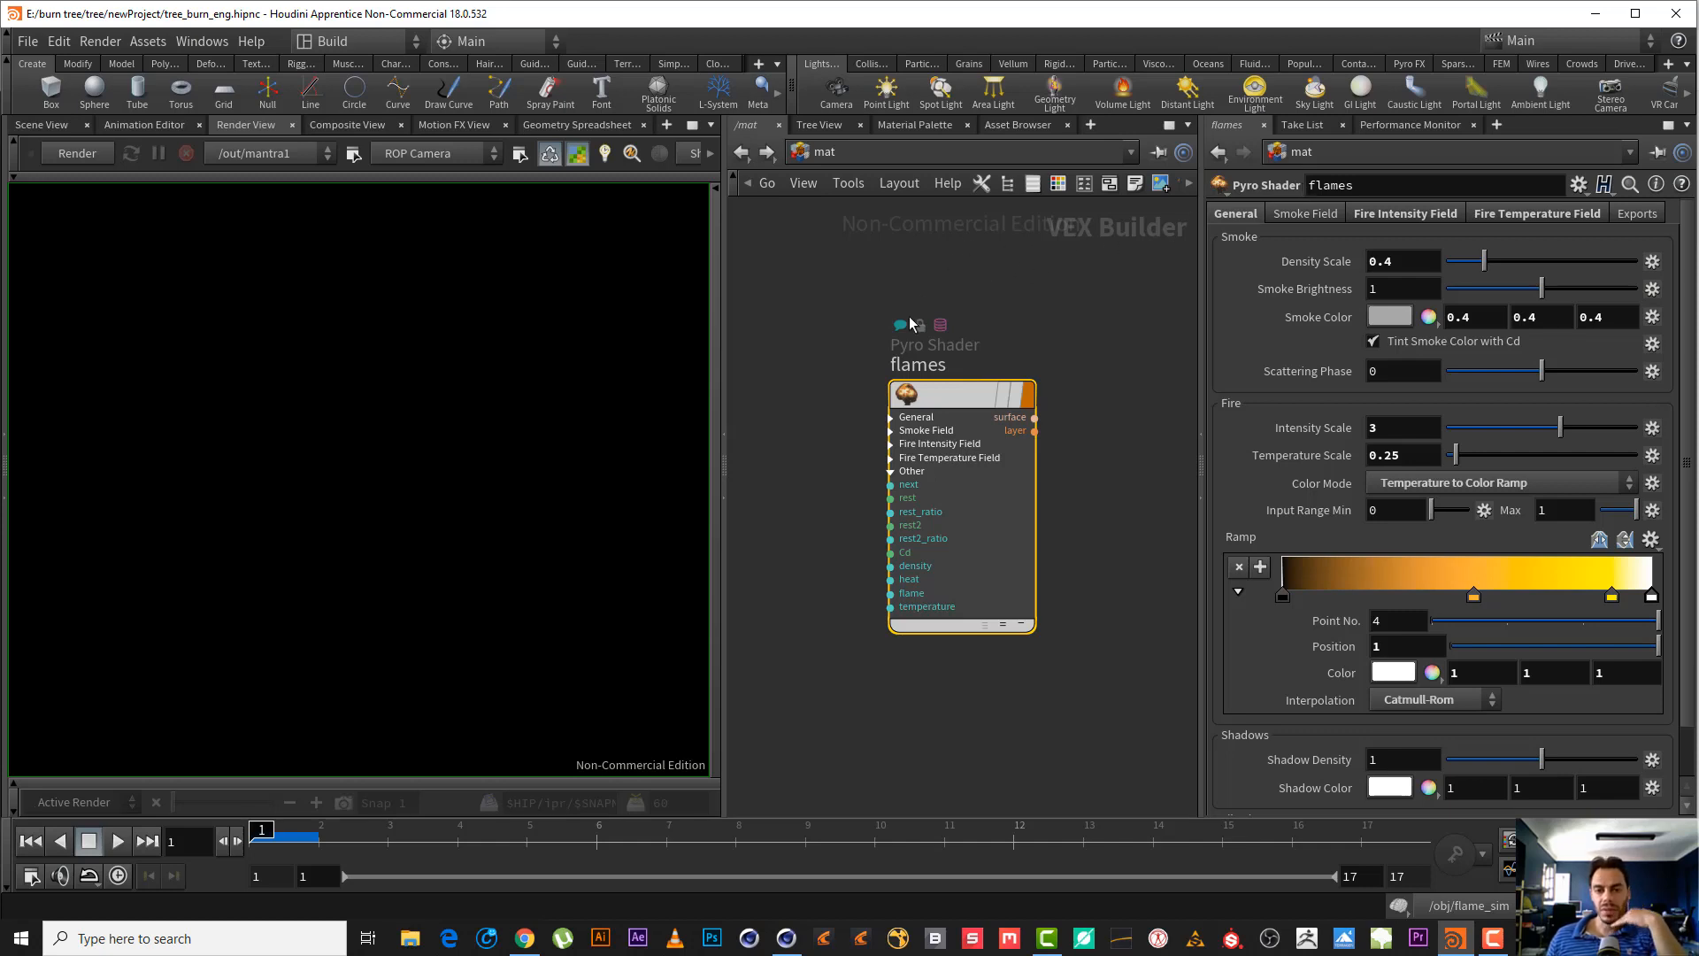
mouse_move(965, 416)
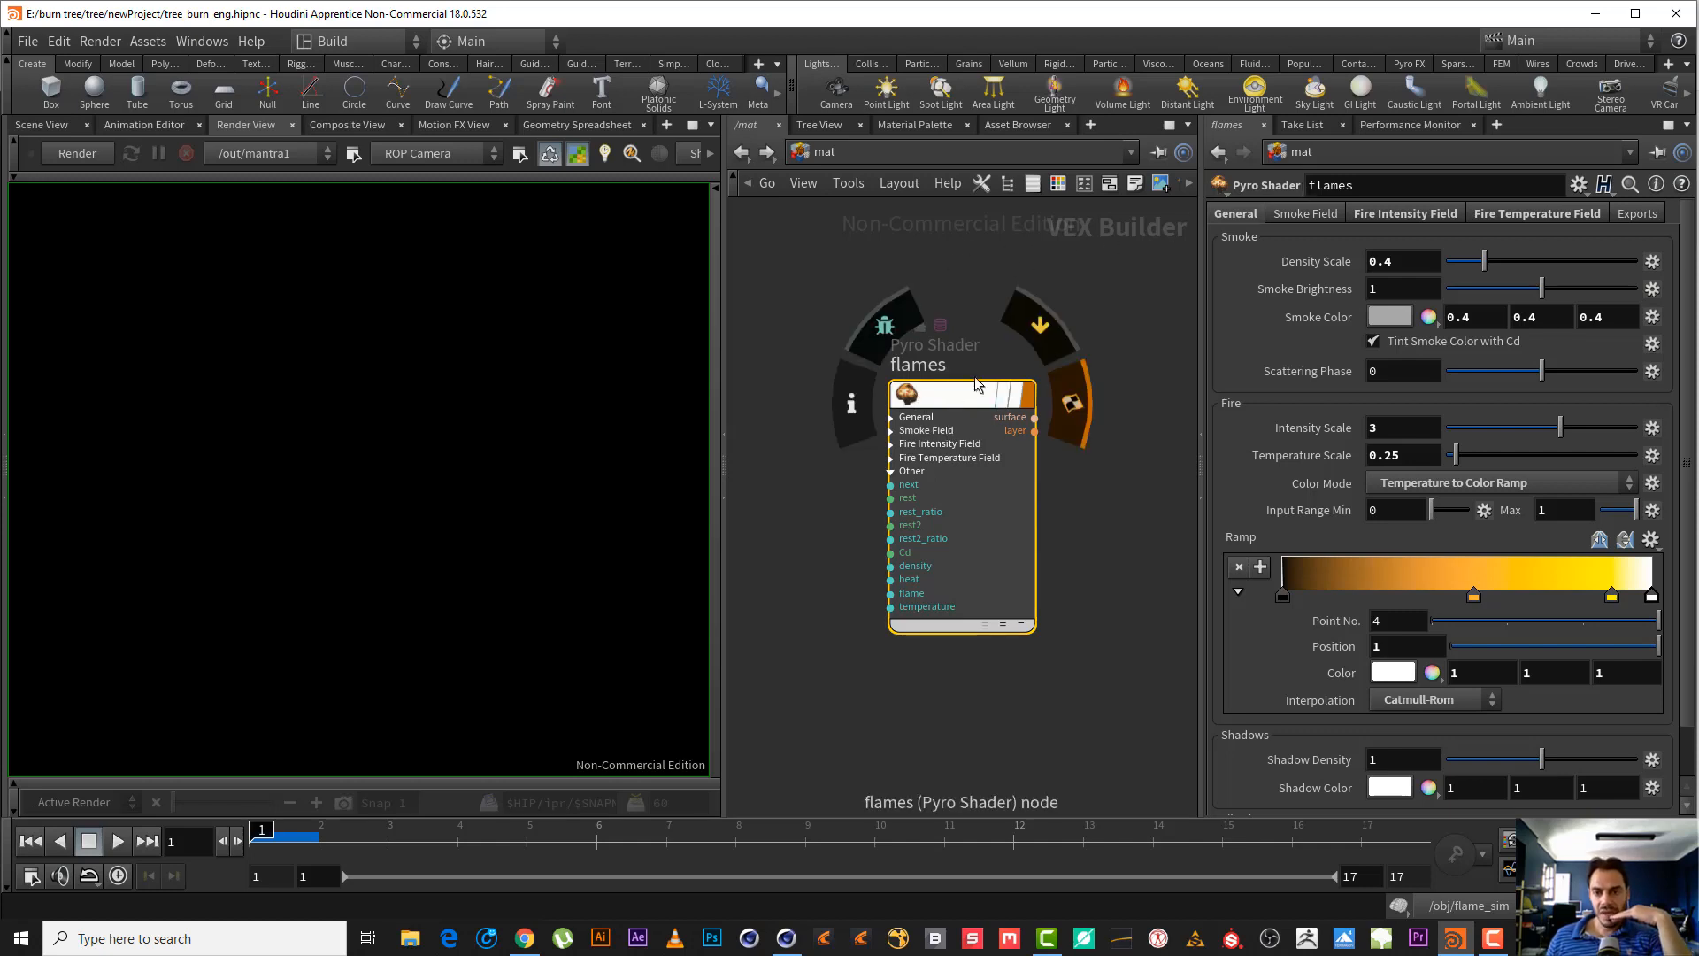